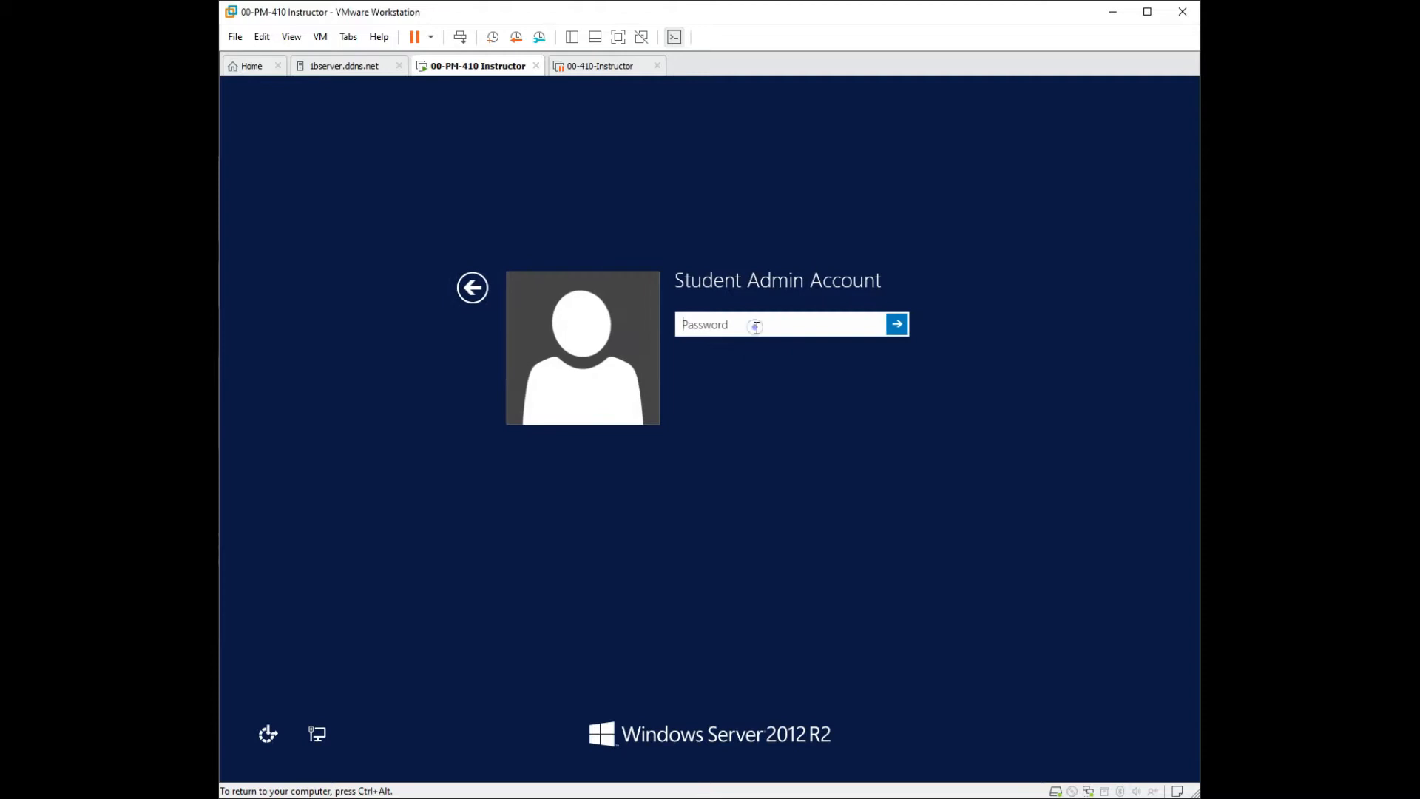
# Sign in with the administrator account's password, then minimize Server Manager.
pyautogui.write('Pa$$w0rd12')
pyautogui.press('Return')
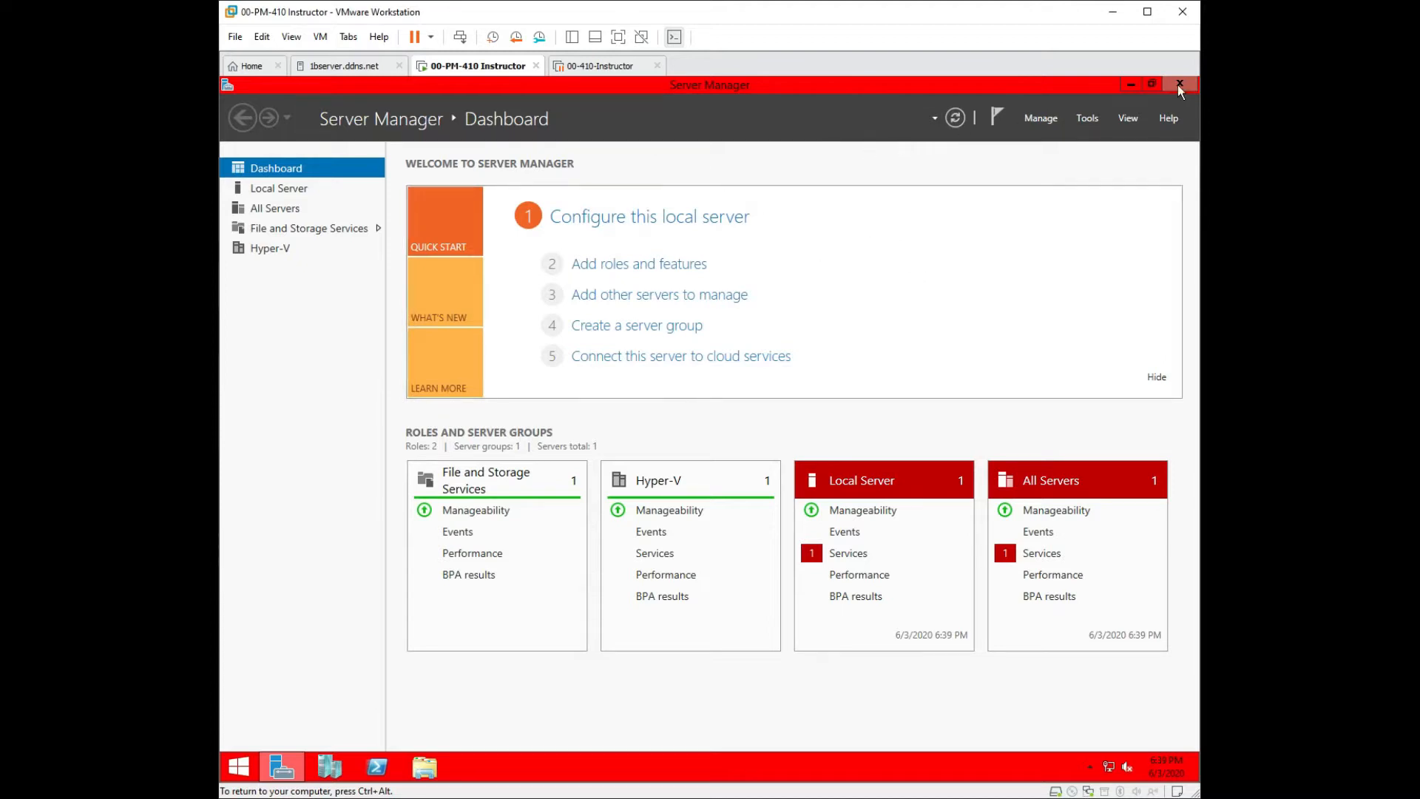
pyautogui.click(1130, 84)
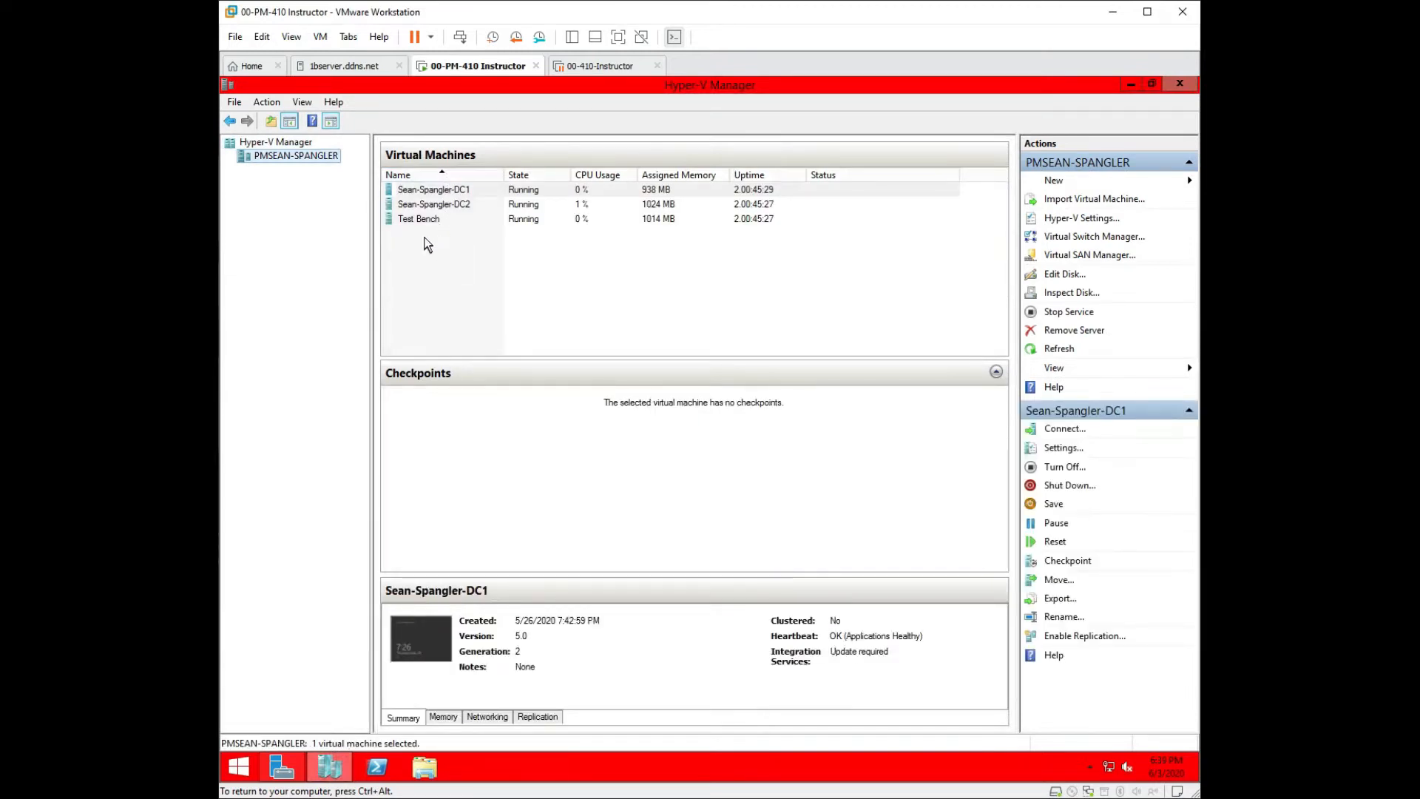
# Connect to the Test Bench virtual machine's console at the chosen display size.
pyautogui.doubleClick(429, 221)
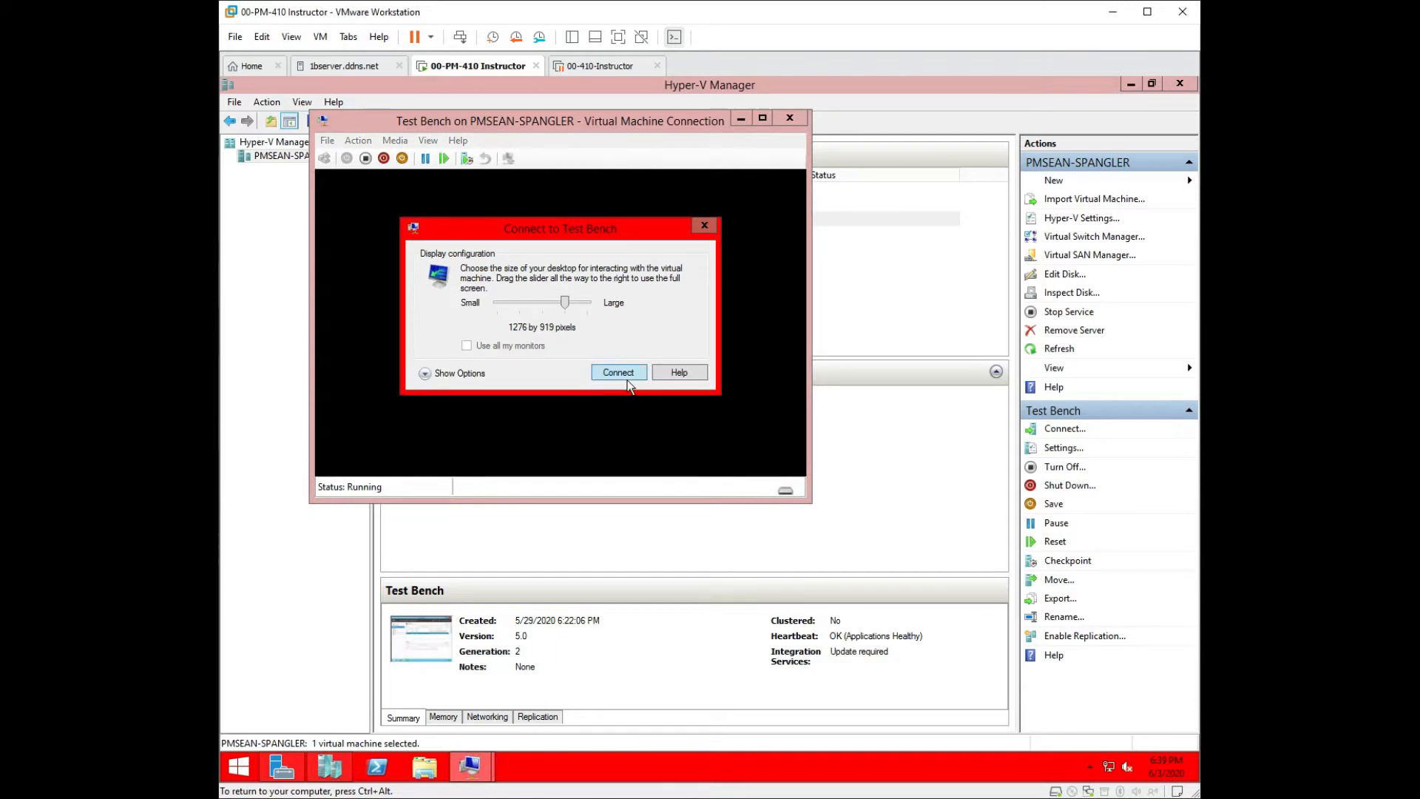
pyautogui.click(625, 377)
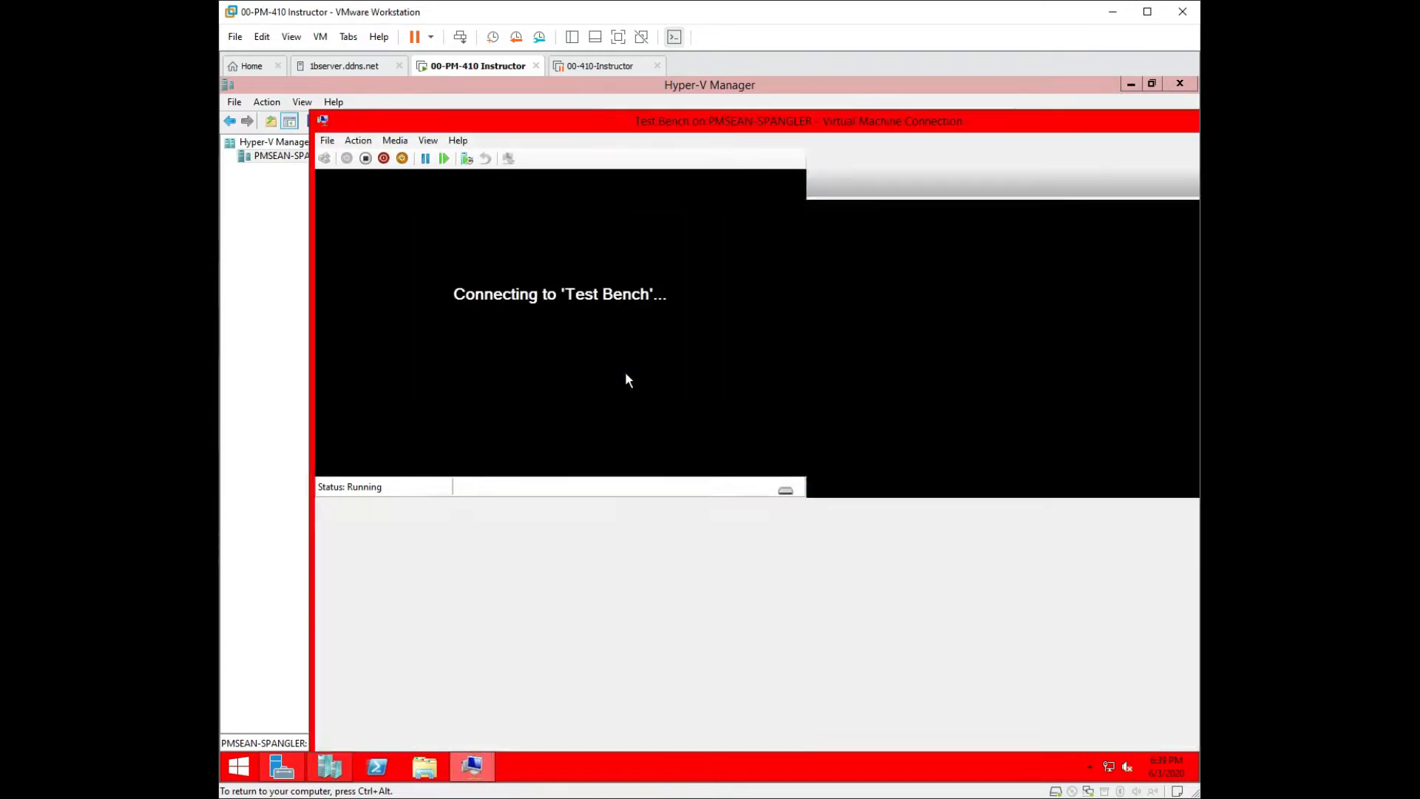
# Switch the VM to full screen and sign in as the domain user, accepting the password-change prompt.
pyautogui.click(427, 142)
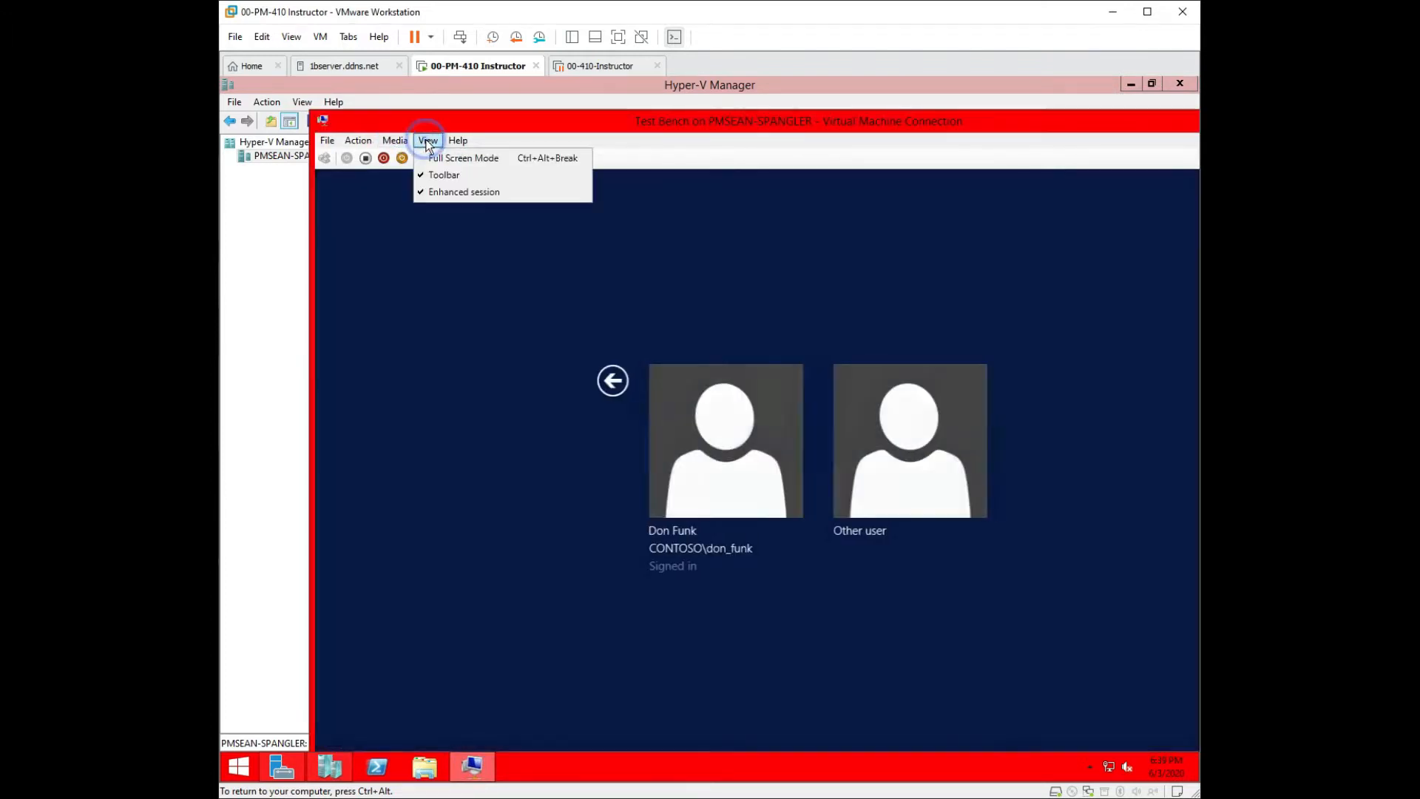
pyautogui.click(444, 159)
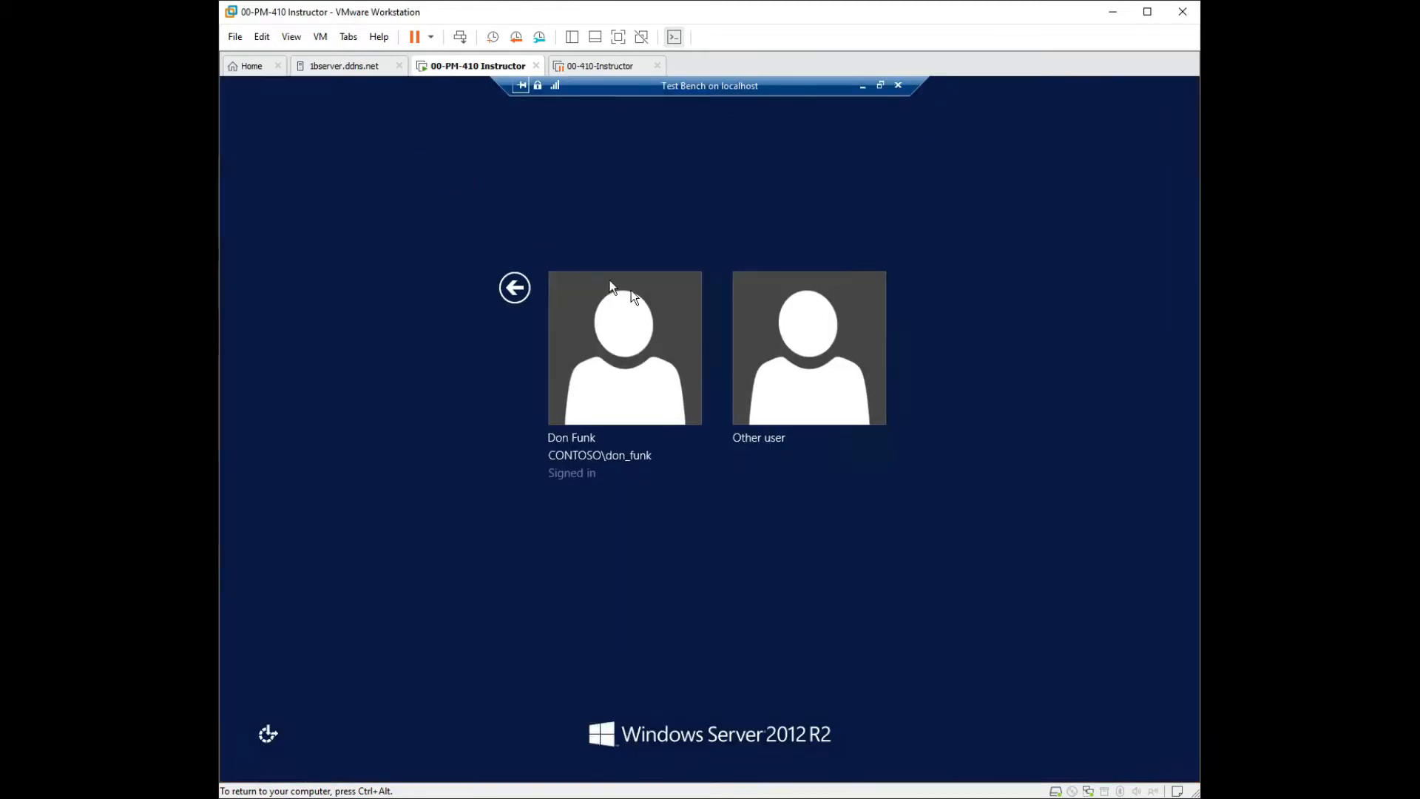
pyautogui.click(642, 379)
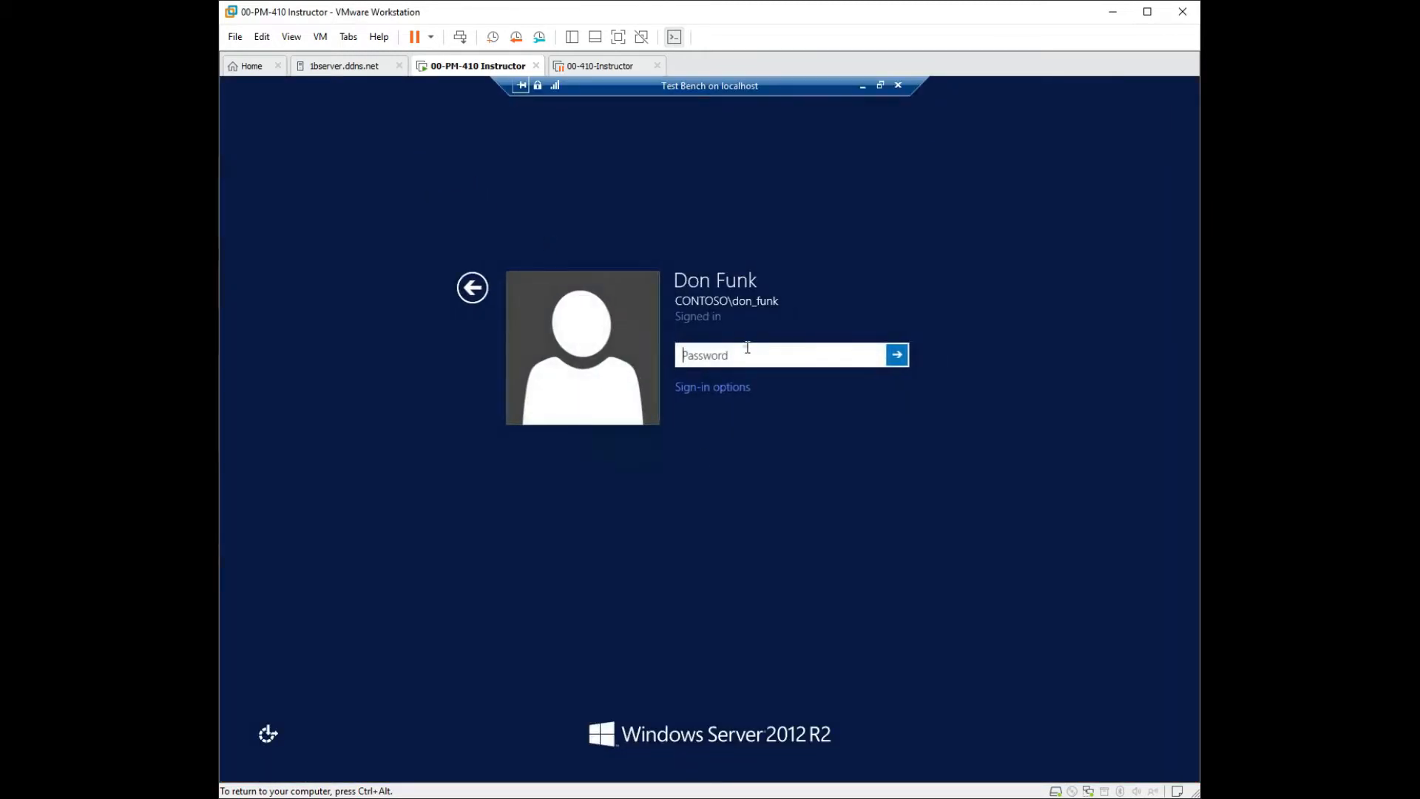
pyautogui.write('Pa$$w0rd')
pyautogui.press('Return')
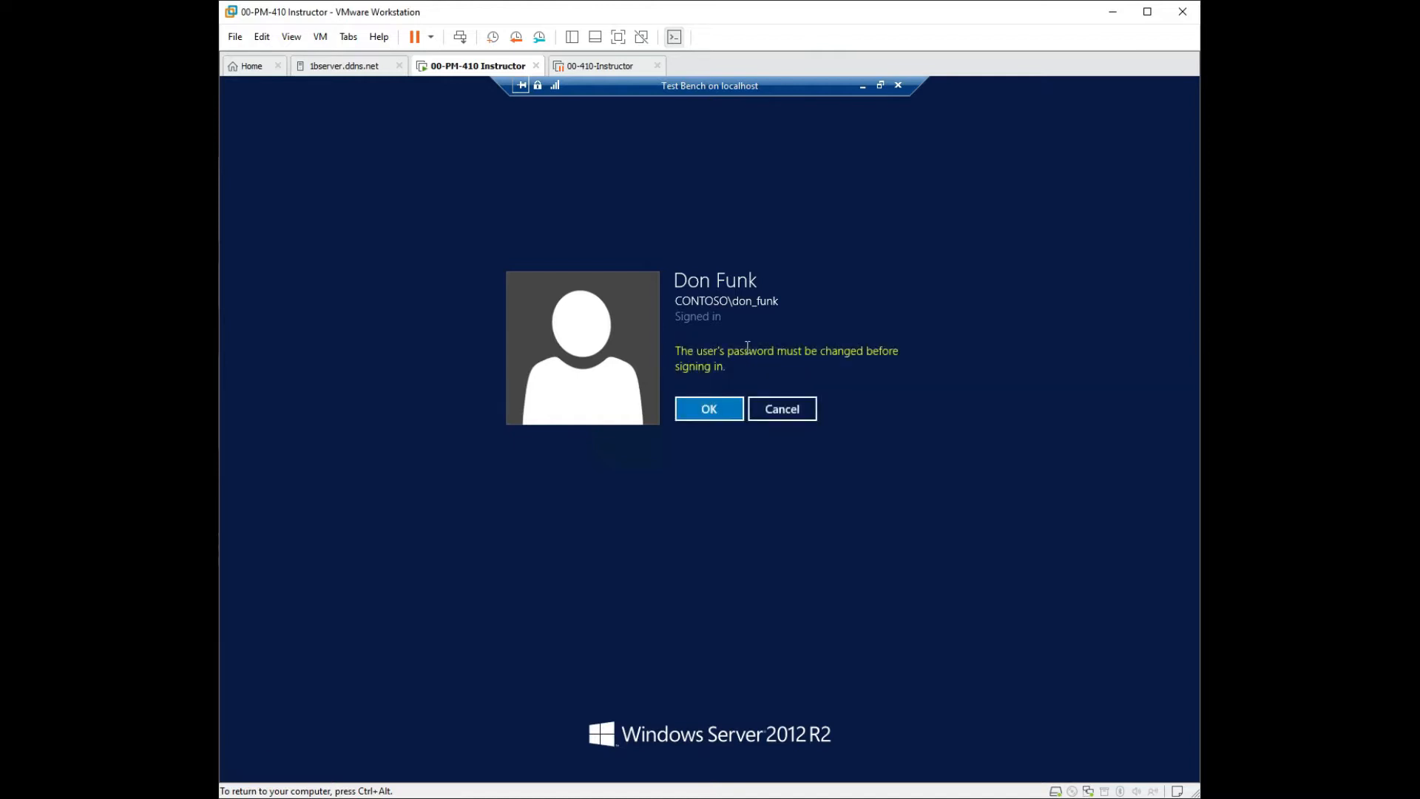
pyautogui.press('Return')
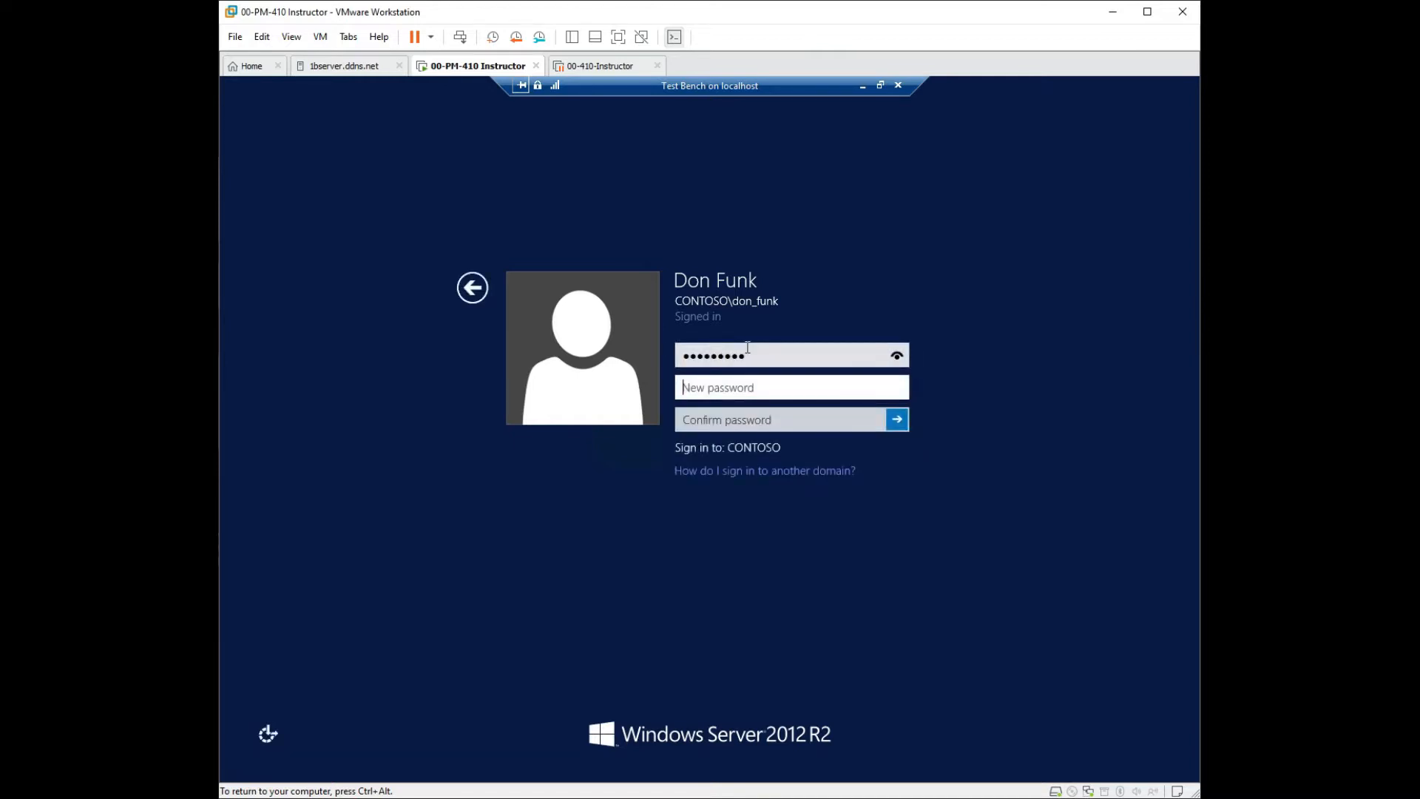
pyautogui.write('Pa$$w0rd12')
# Try a new password, which fails the requirements, and dismiss the error.
pyautogui.press('Tab')
pyautogui.write('Pa$$w0rd1')
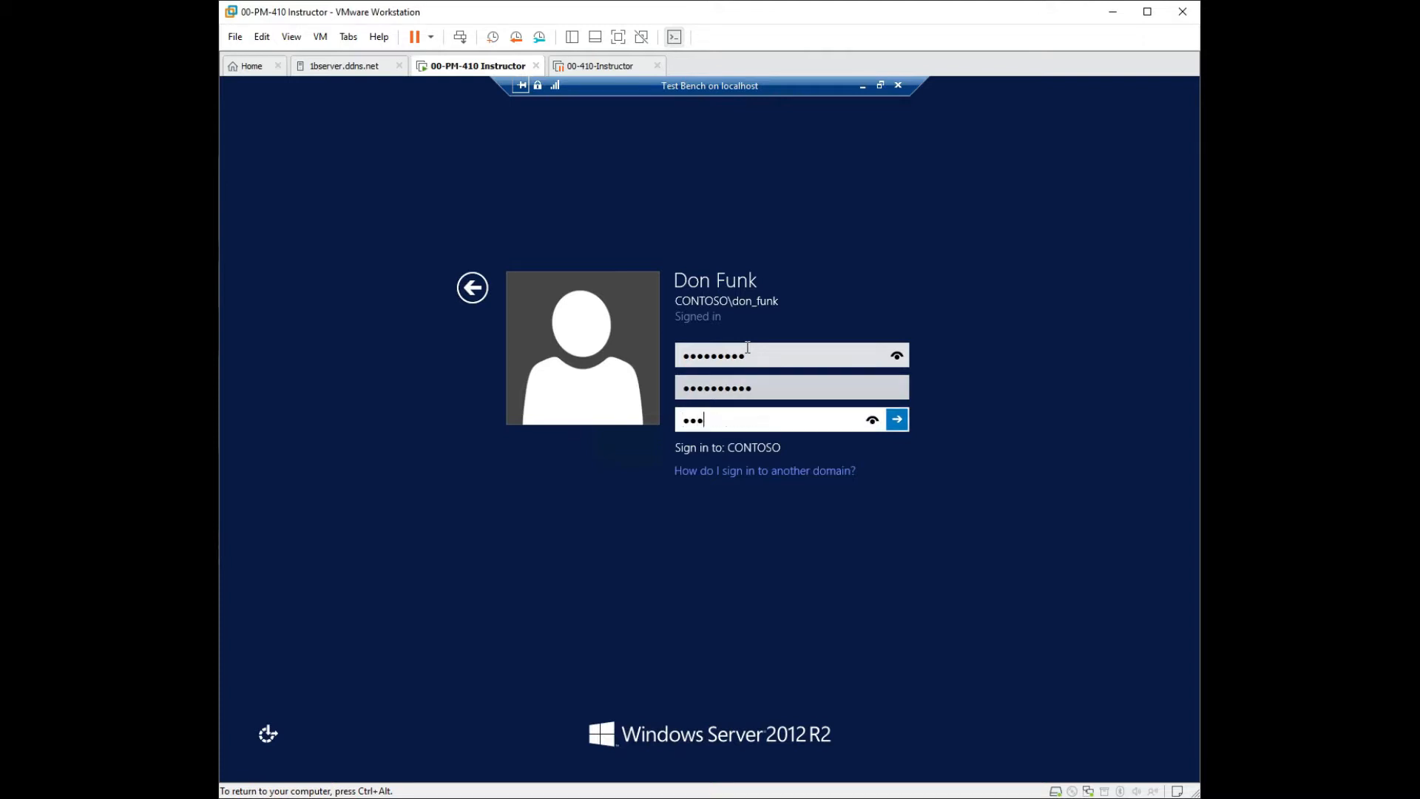
pyautogui.press('Return')
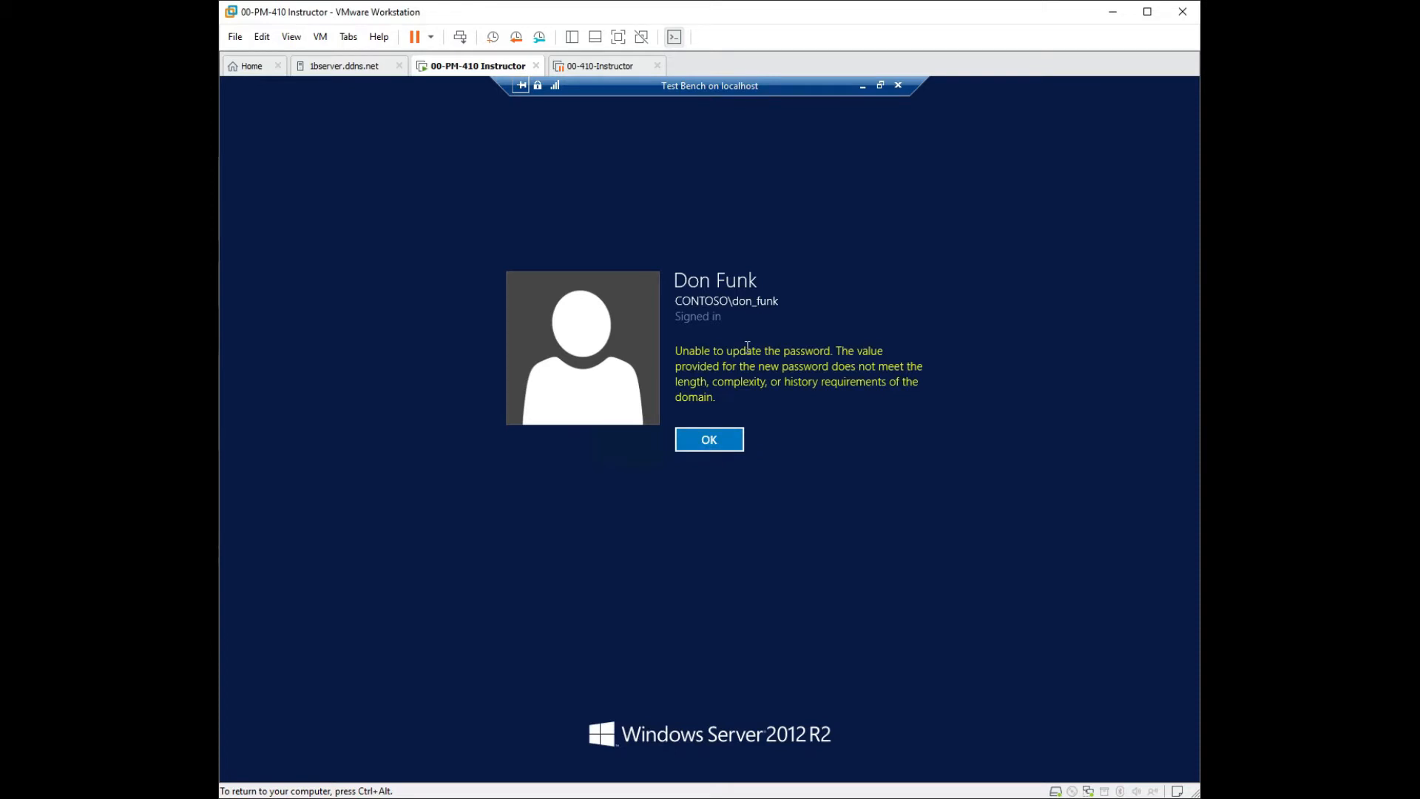
pyautogui.press('Return')
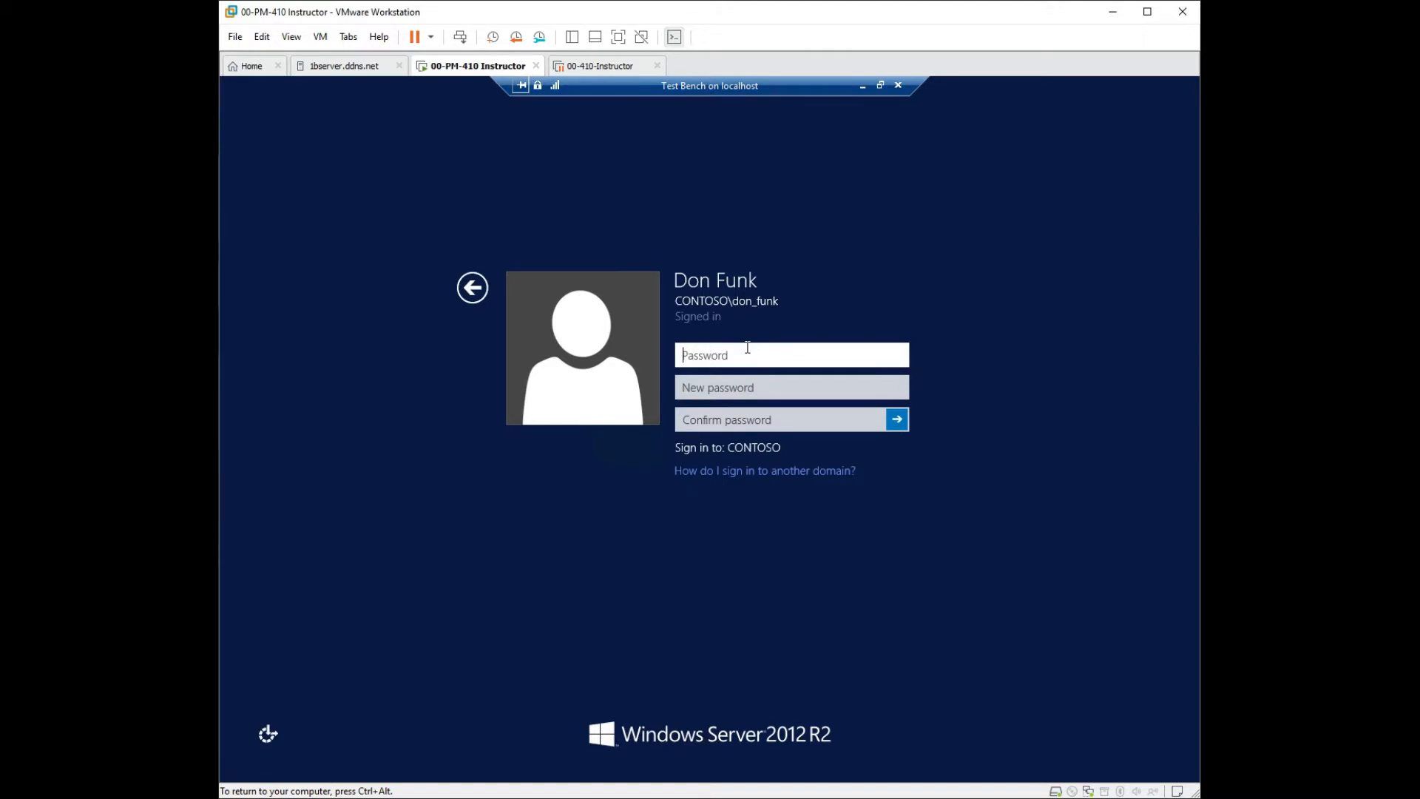
# Enter the old password and a compliant new password twice, submit, and finish signing in.
pyautogui.write('••••••••••')
pyautogui.press('Tab')
pyautogui.write('••••••••••')
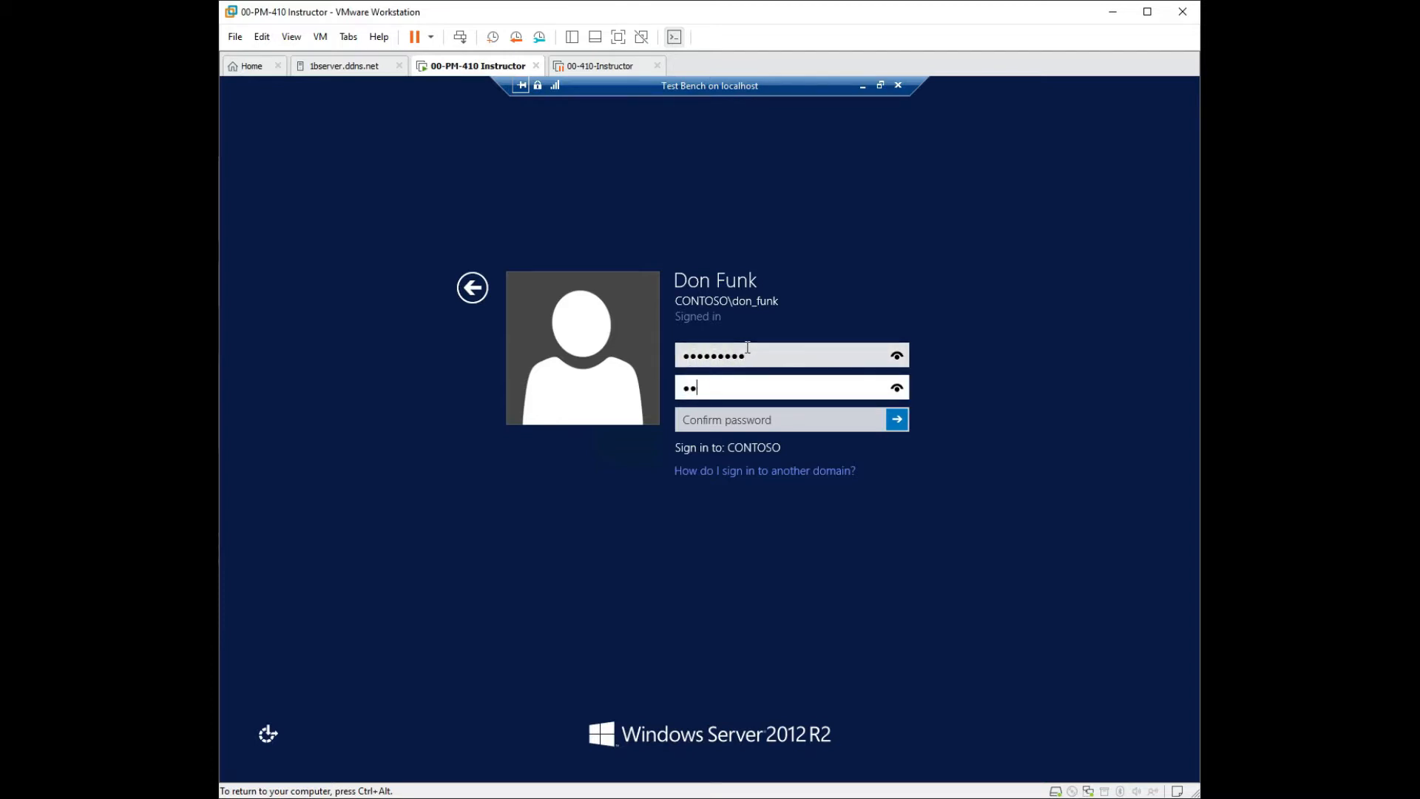
pyautogui.write('••')
pyautogui.press('Tab')
pyautogui.write('••••••••')
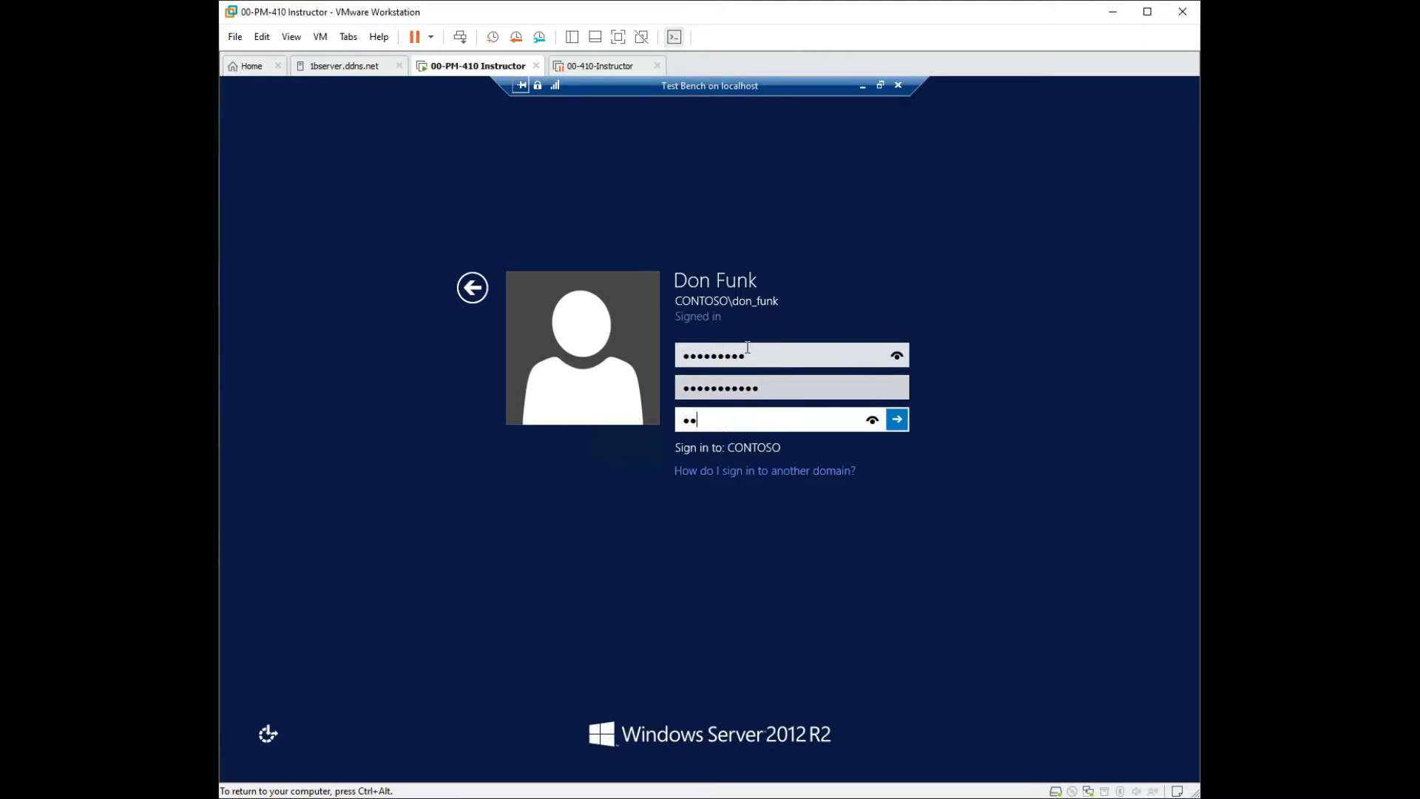
pyautogui.write('••••')
pyautogui.click(870, 422)
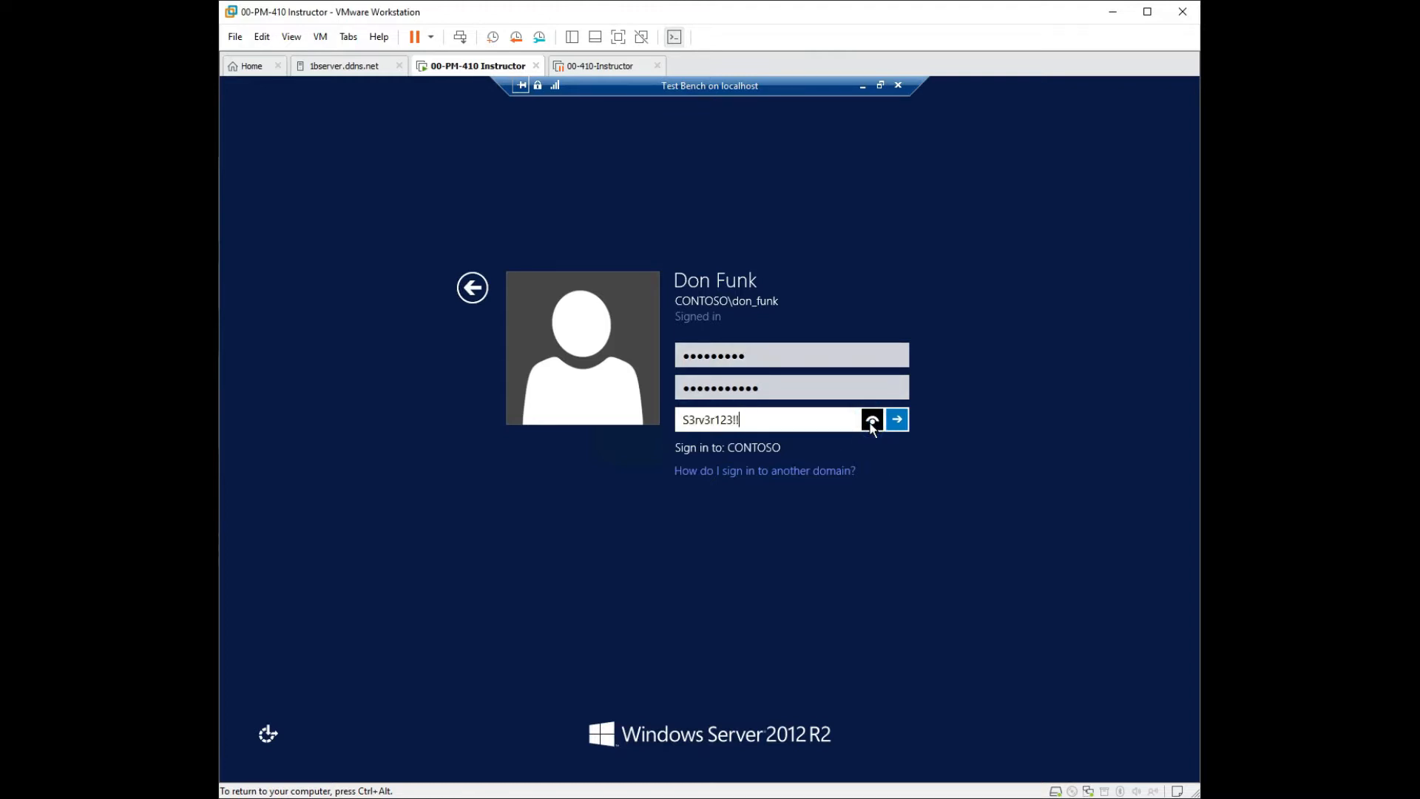
pyautogui.click(896, 418)
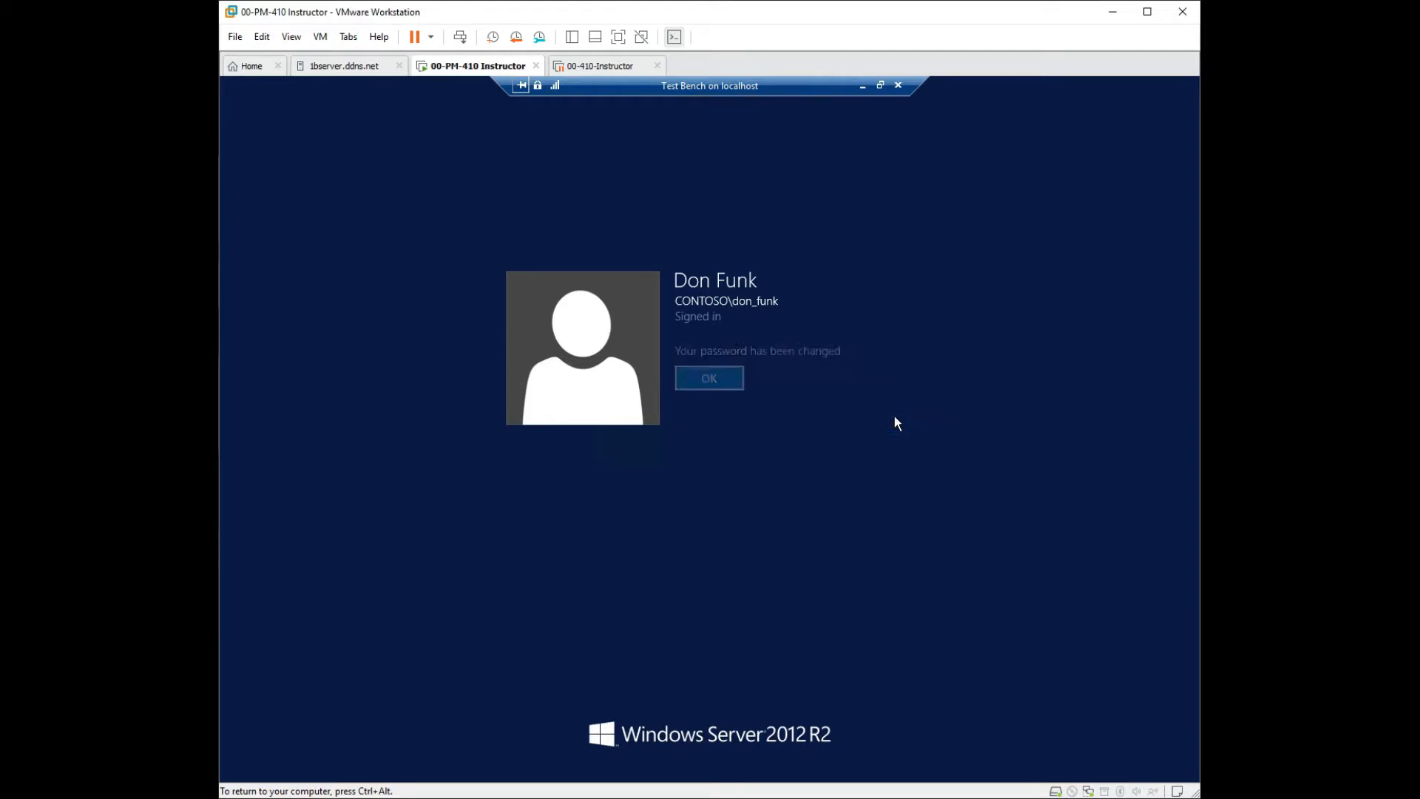
pyautogui.click(703, 379)
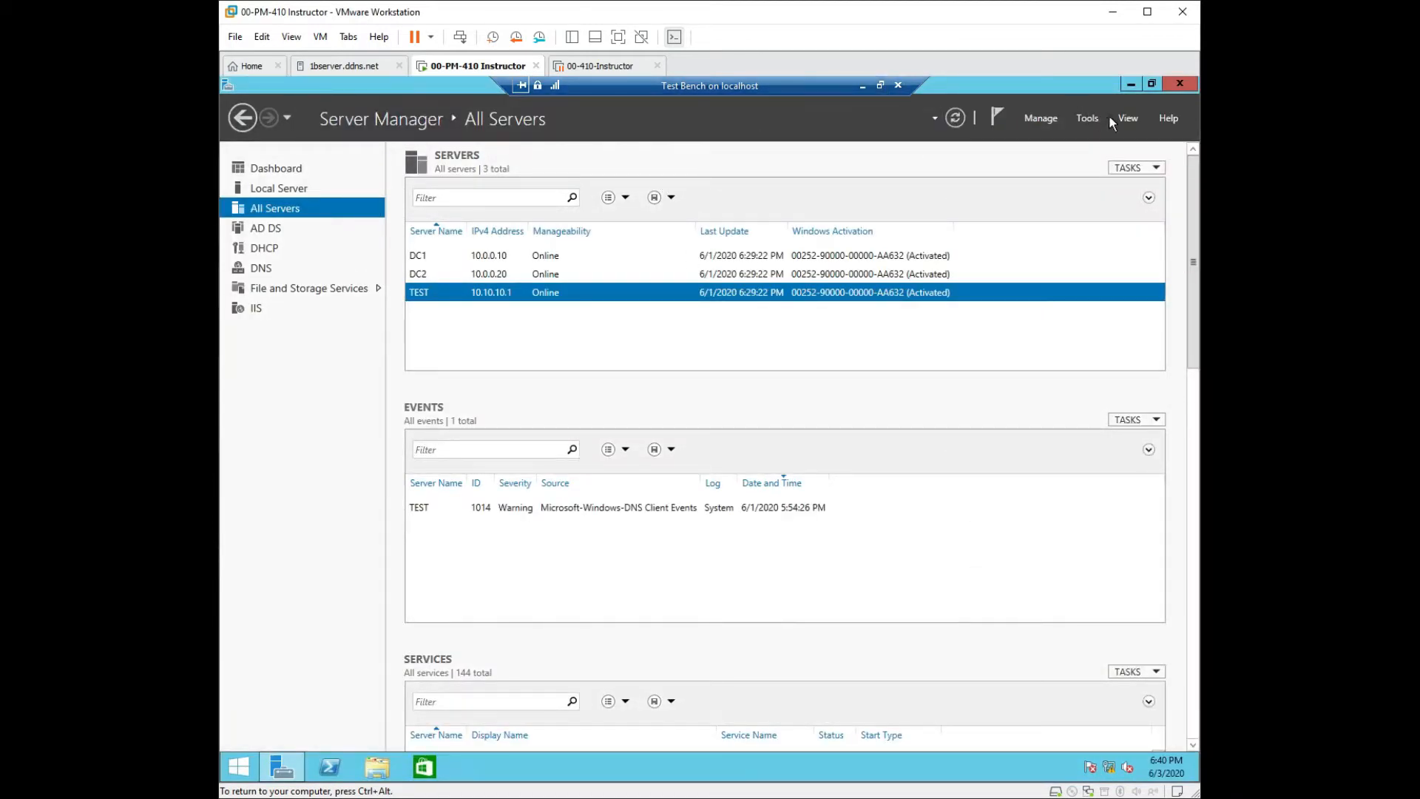
# Launch Active Directory Users and Computers and start a password reset for the domain user.
pyautogui.click(1087, 118)
pyautogui.click(1088, 119)
pyautogui.click(1087, 119)
pyautogui.click(1018, 207)
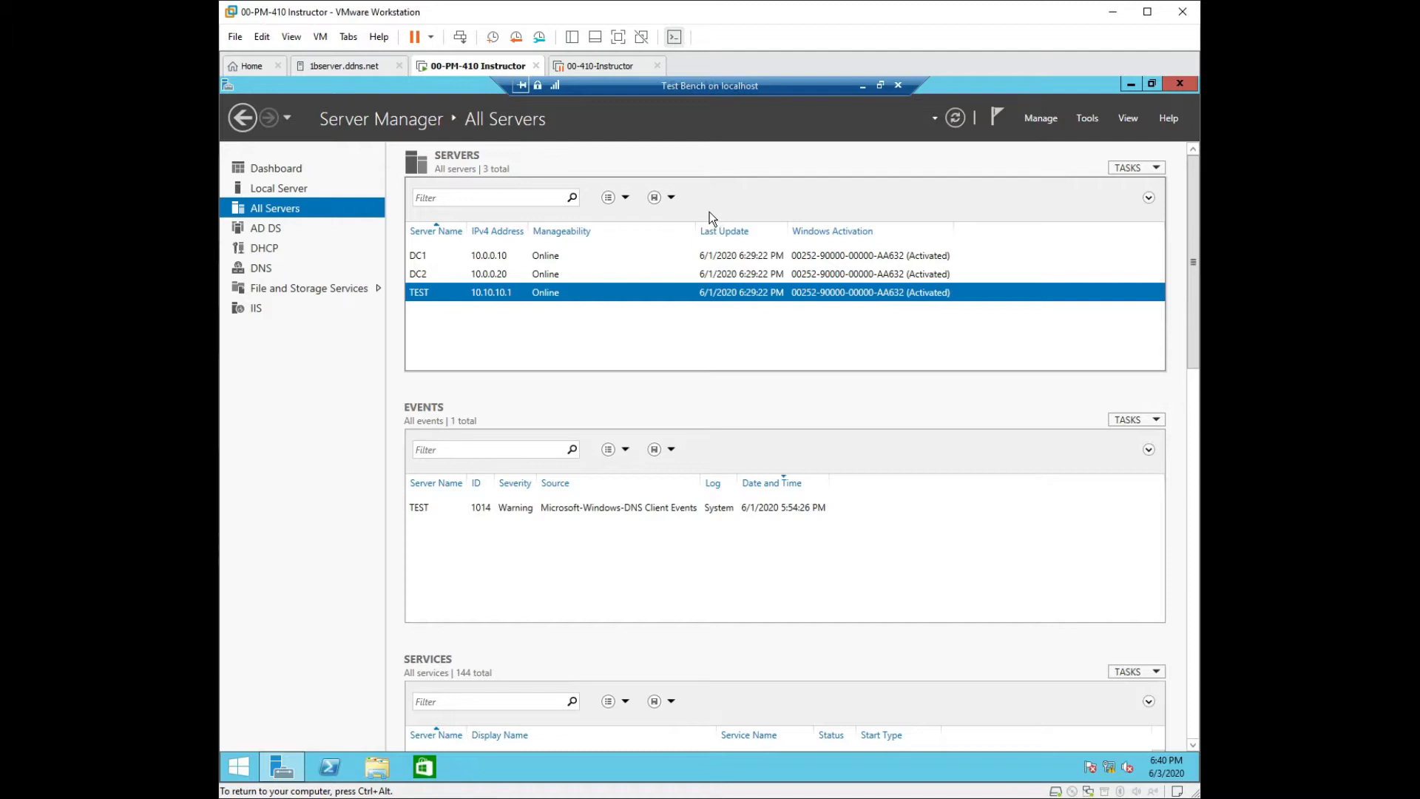
pyautogui.scroll(-3, 513, 409)
pyautogui.scroll(2, 612, 385)
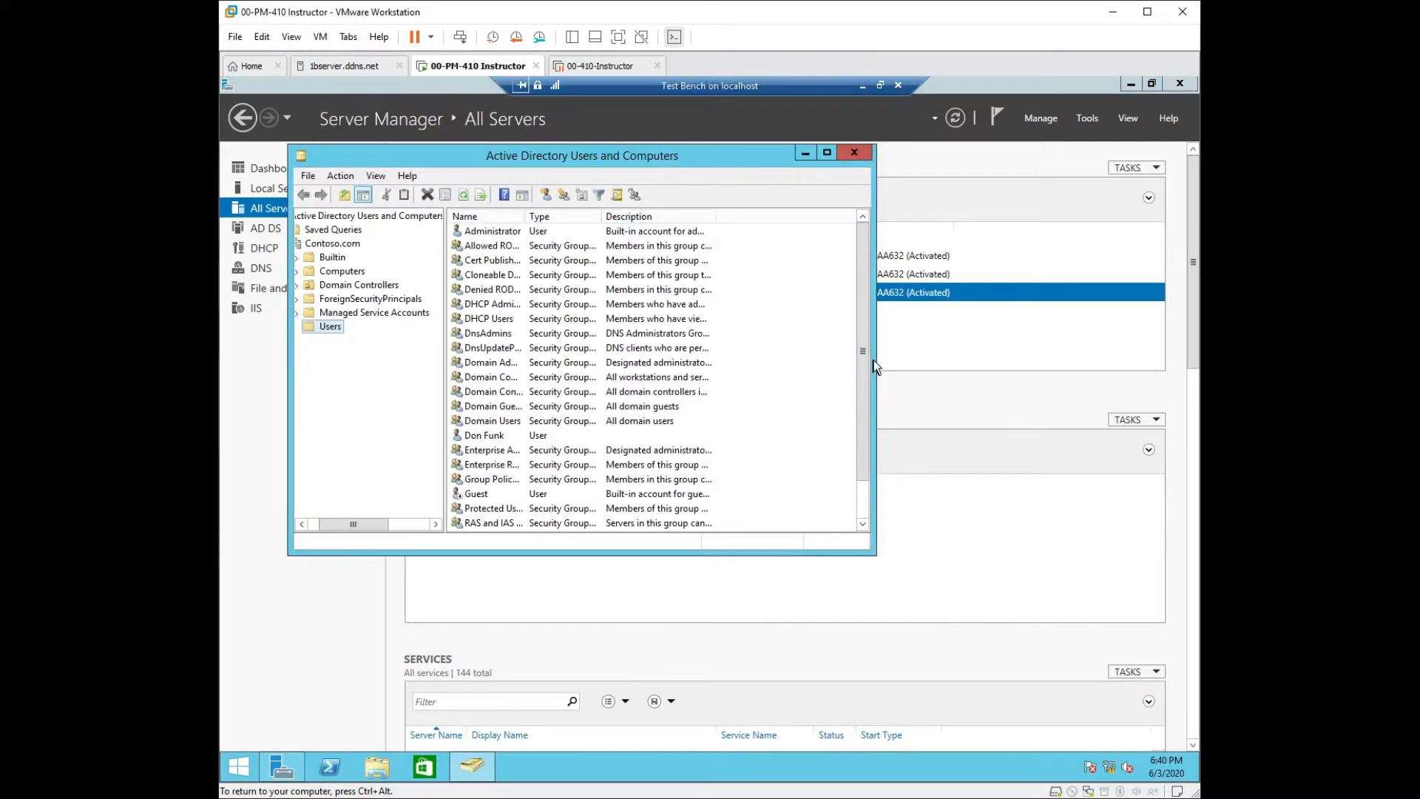
pyautogui.moveTo(862, 358); pyautogui.dragTo(850, 429)
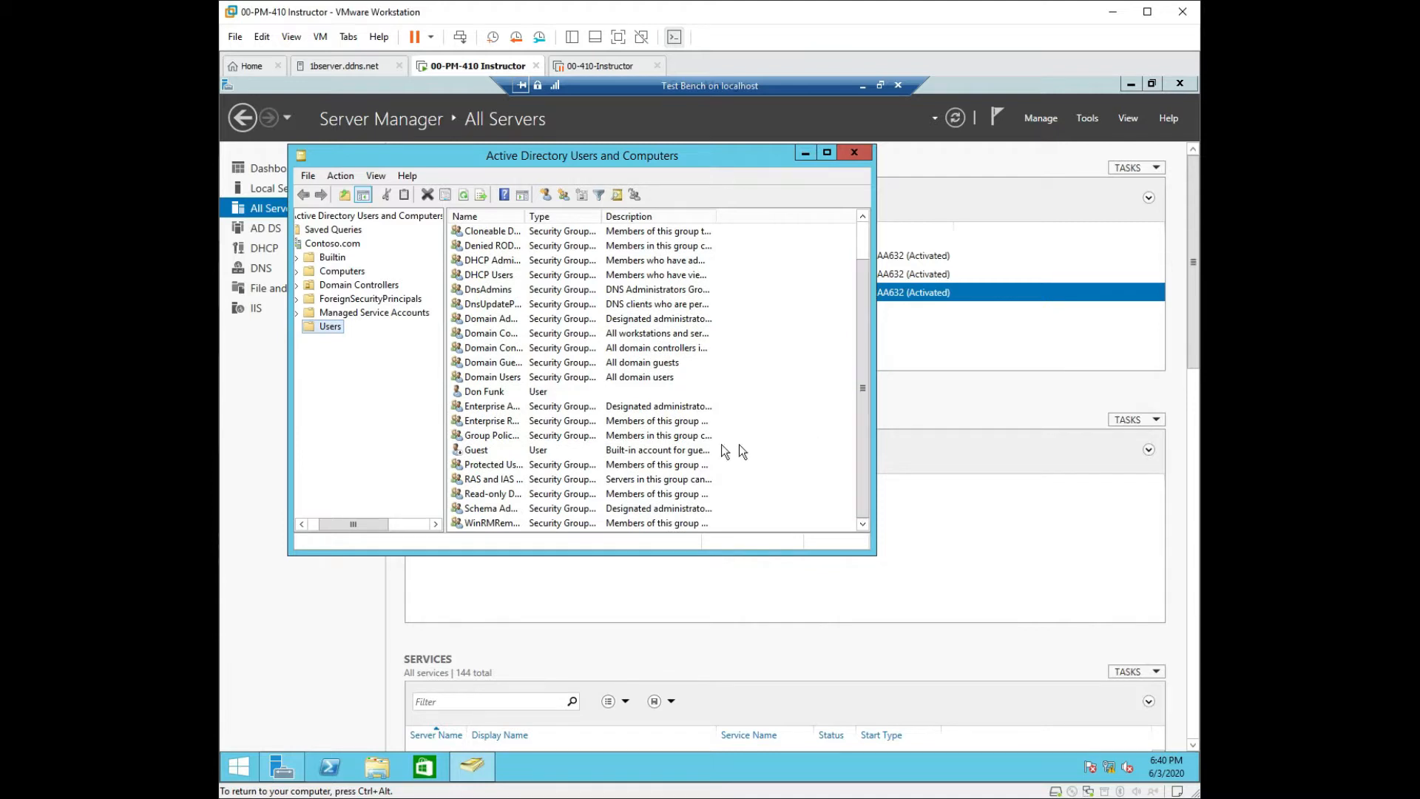
pyautogui.rightClick(488, 393)
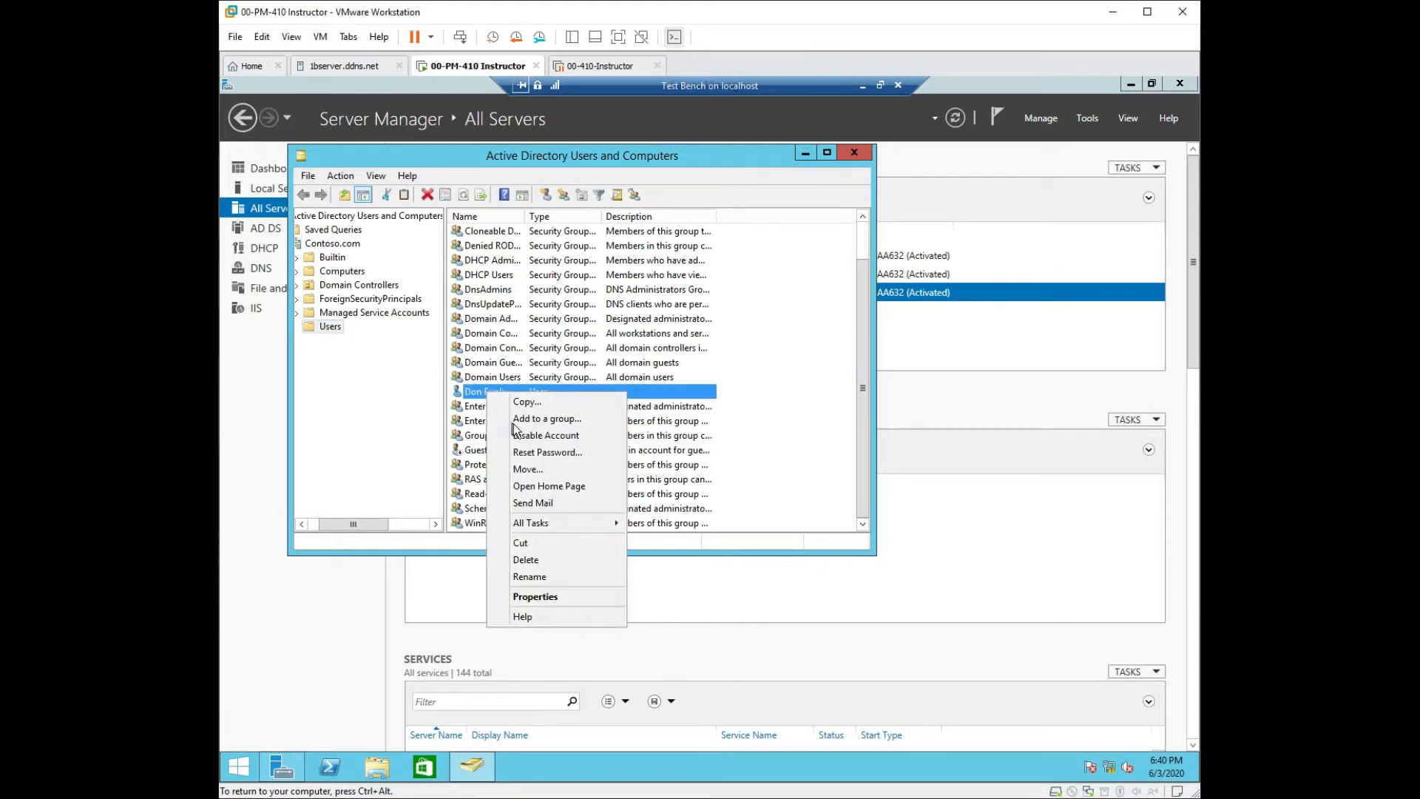
pyautogui.click(548, 452)
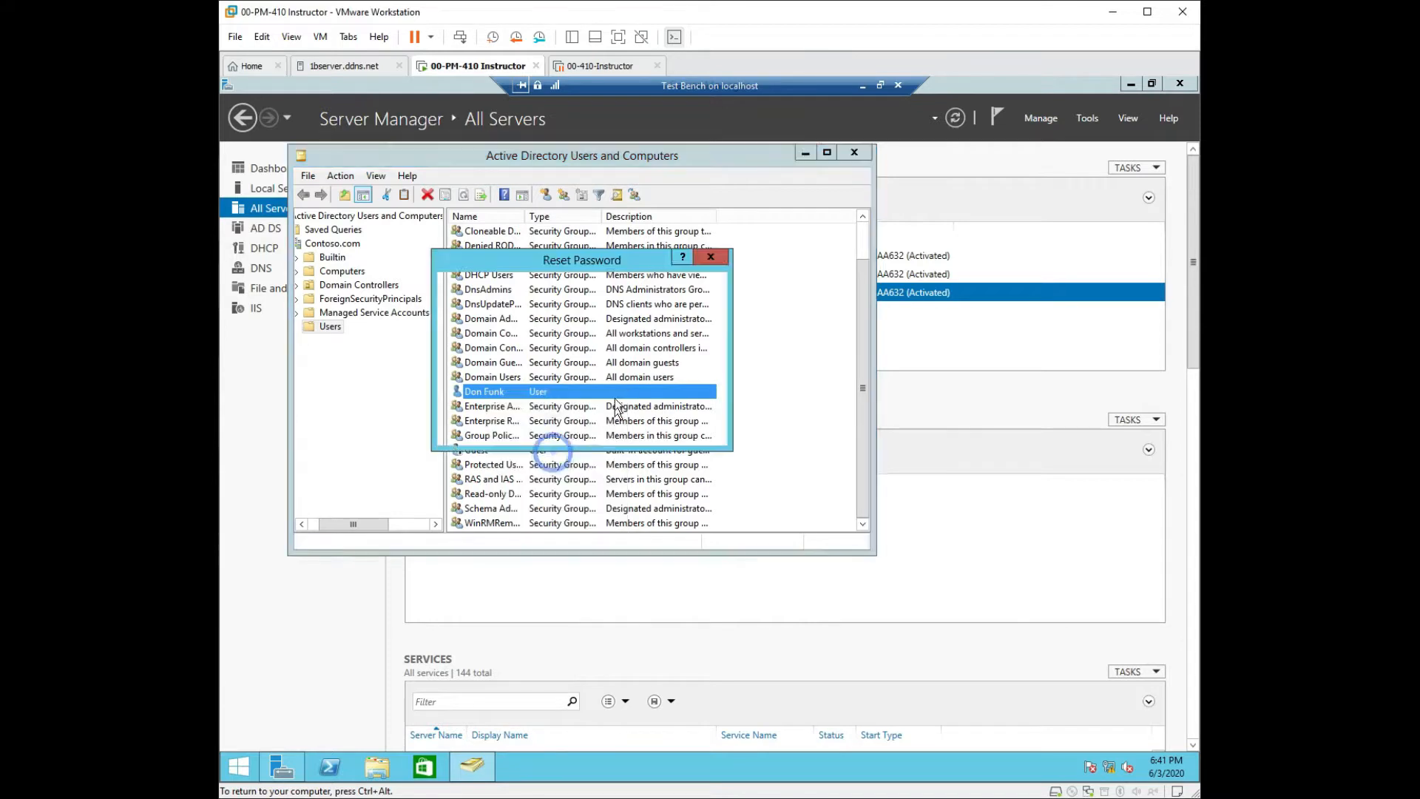
# Set the new password, clear must-change at next logon, unlock the account, apply, and close the console.
pyautogui.write('Pa$$w0rd1')
pyautogui.press('Tab')
pyautogui.write('Pa$$w0rd1')
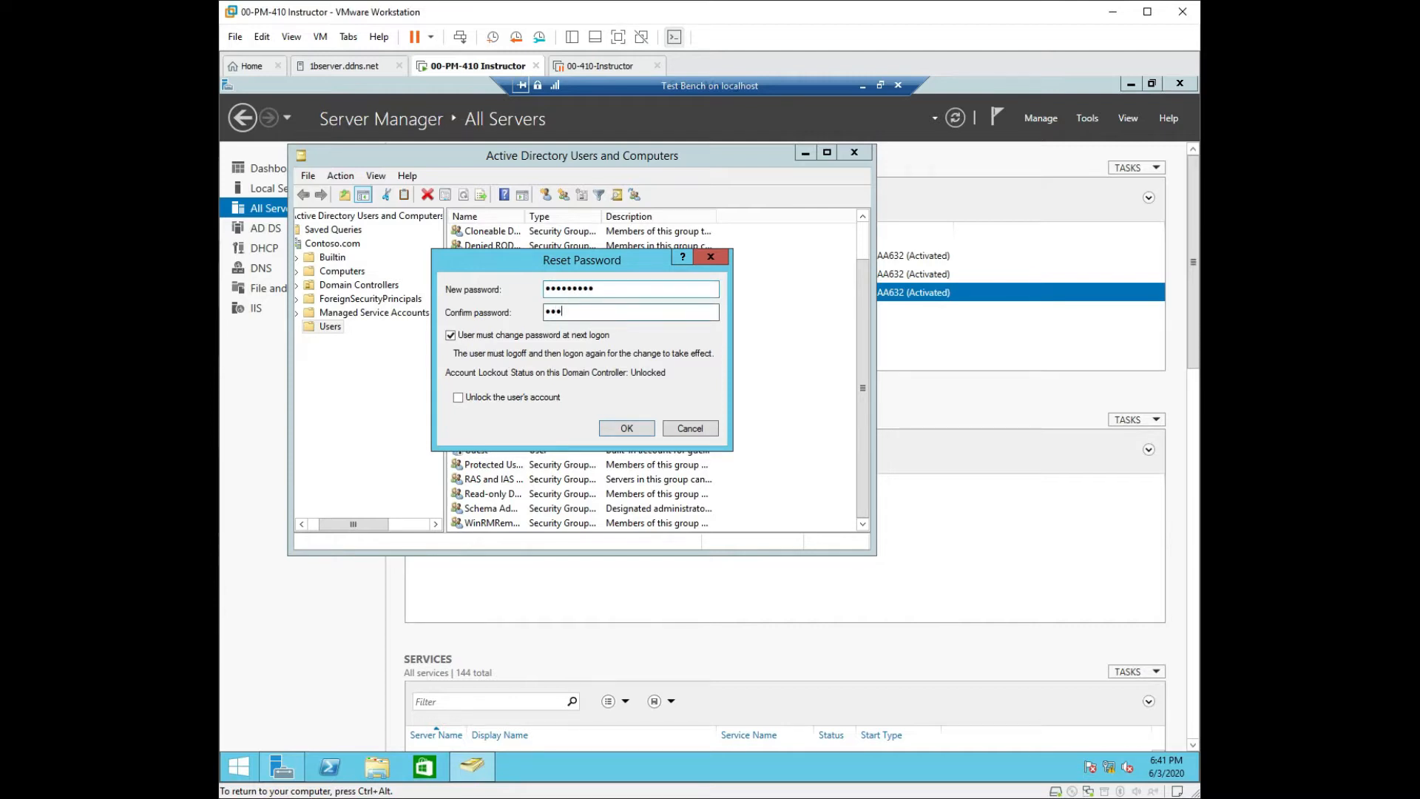
pyautogui.click(450, 335)
pyautogui.click(459, 398)
pyautogui.click(628, 429)
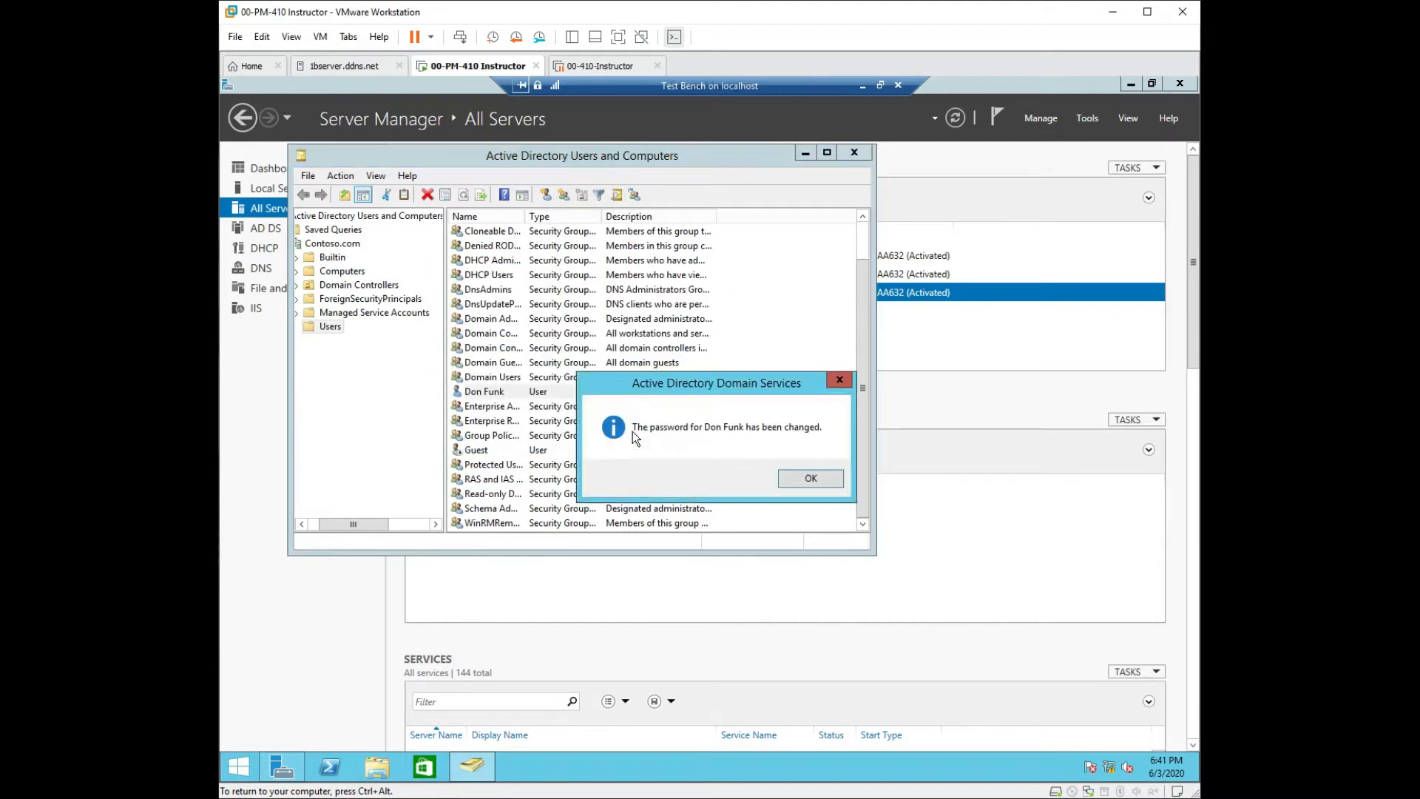
pyautogui.click(812, 479)
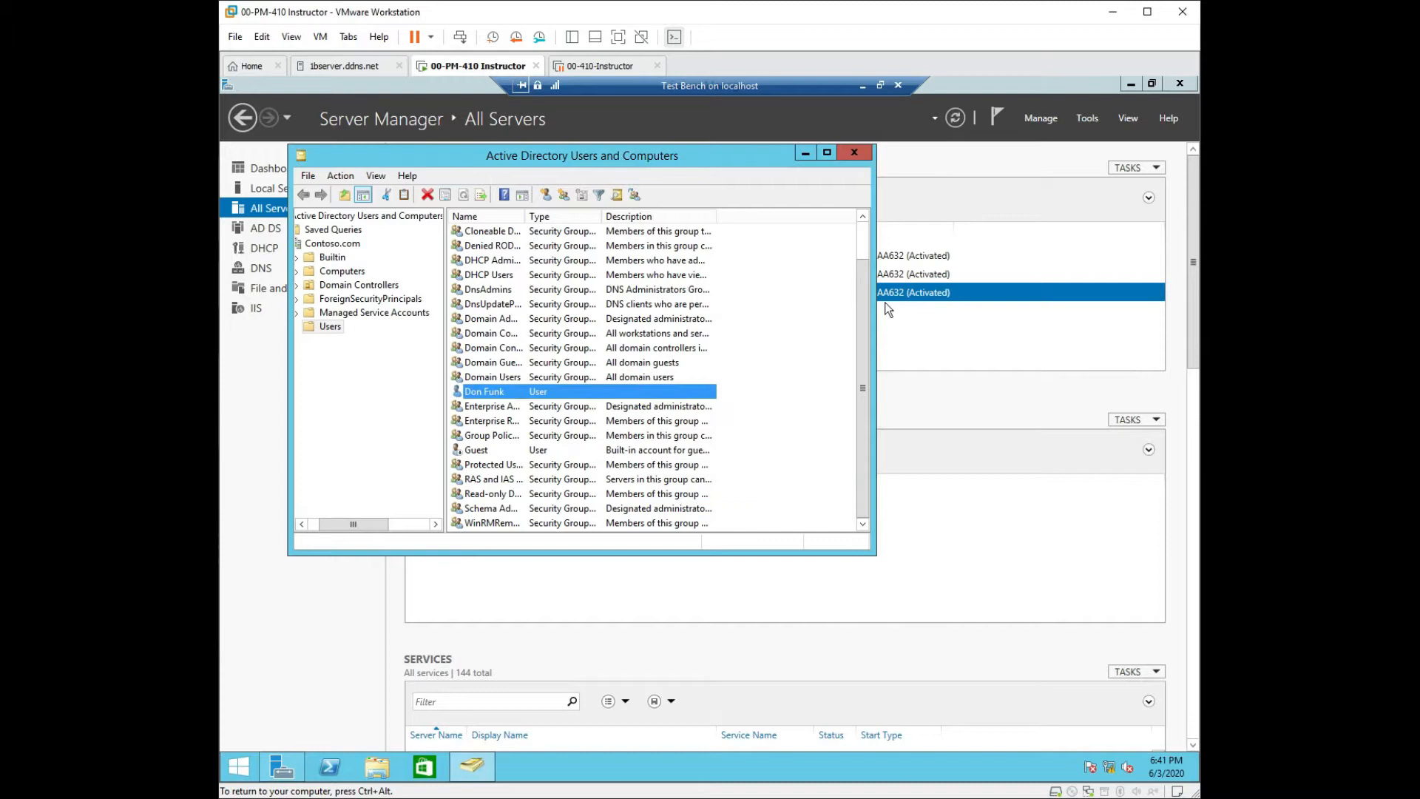
pyautogui.click(854, 152)
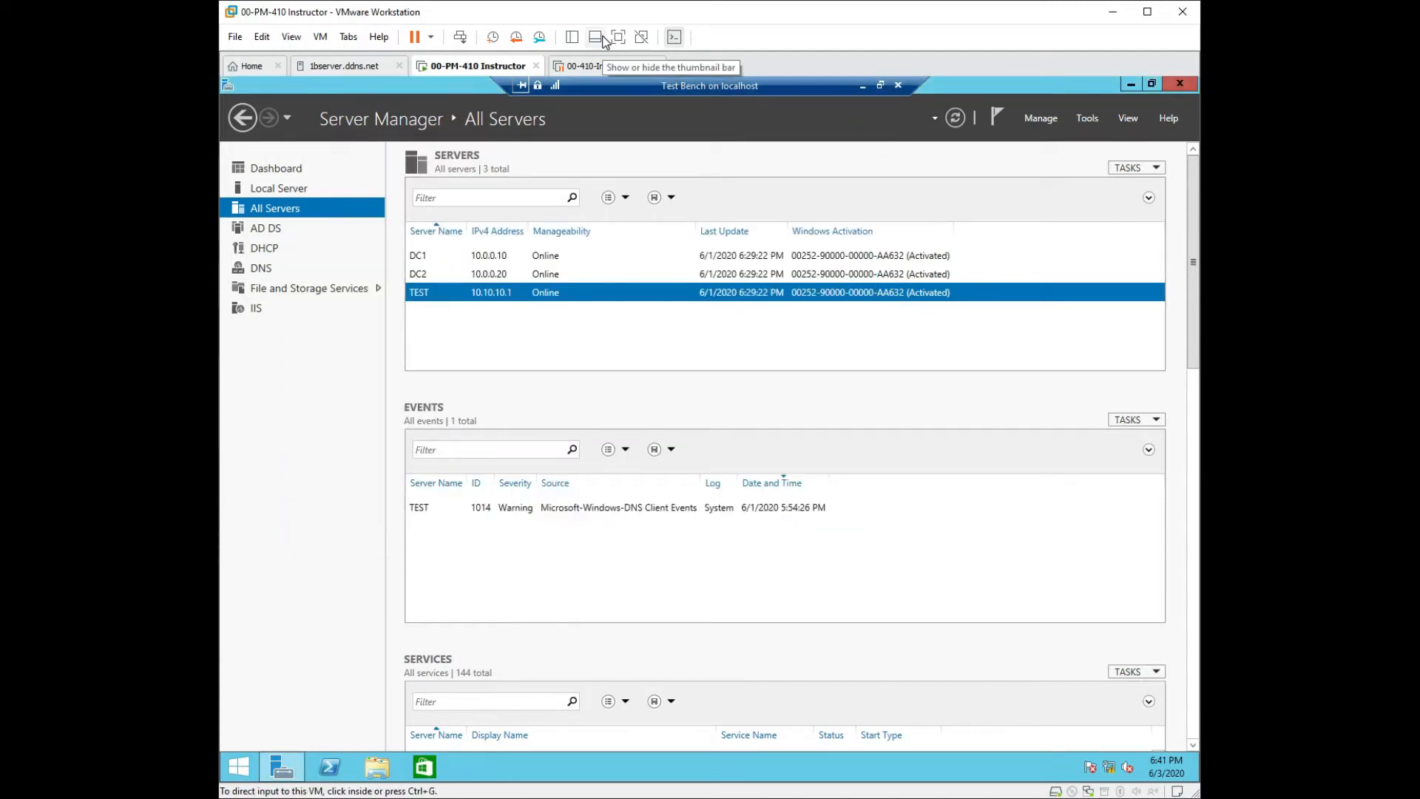
# Reopen Active Directory Users and Computers, select the domain user's account, then minimize the console.
pyautogui.click(1074, 122)
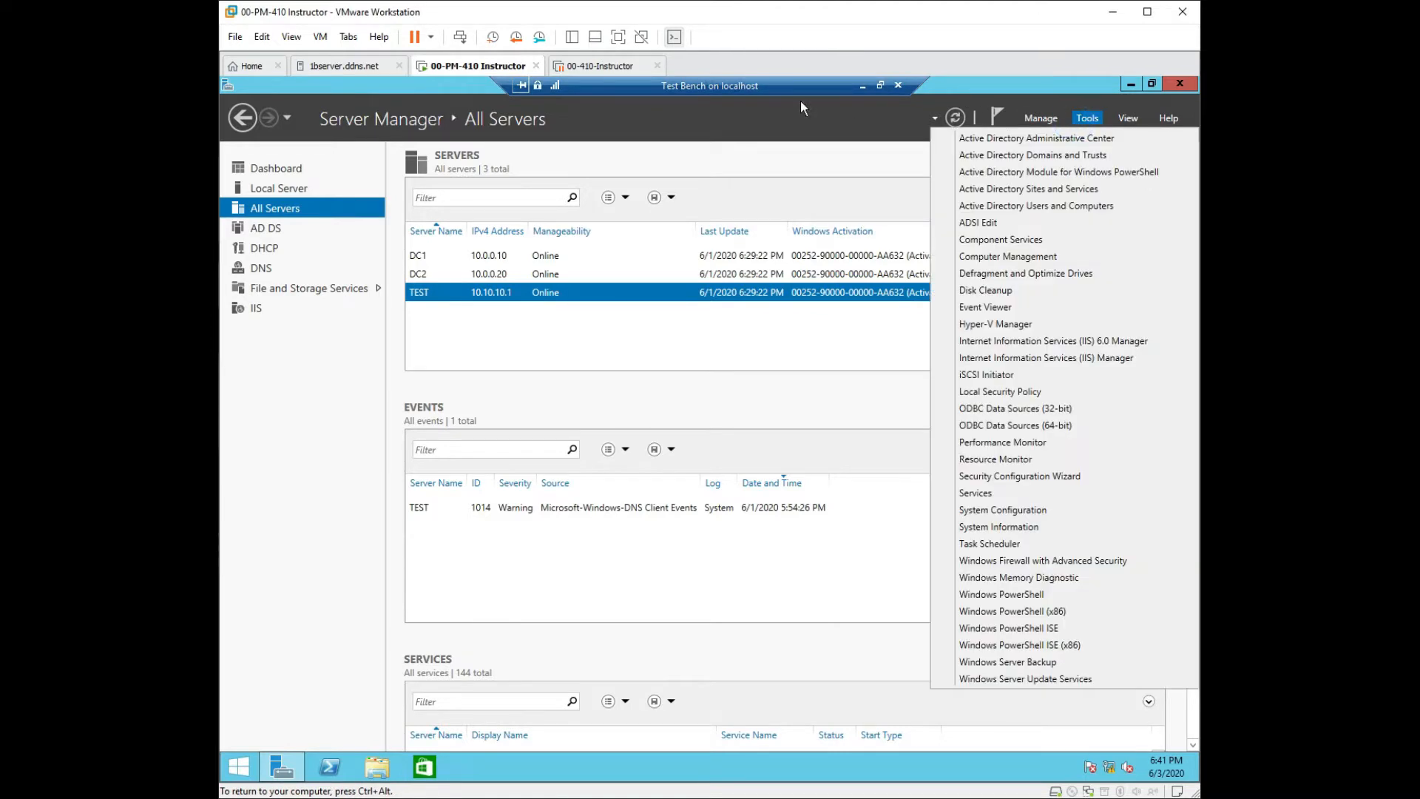
pyautogui.click(1033, 206)
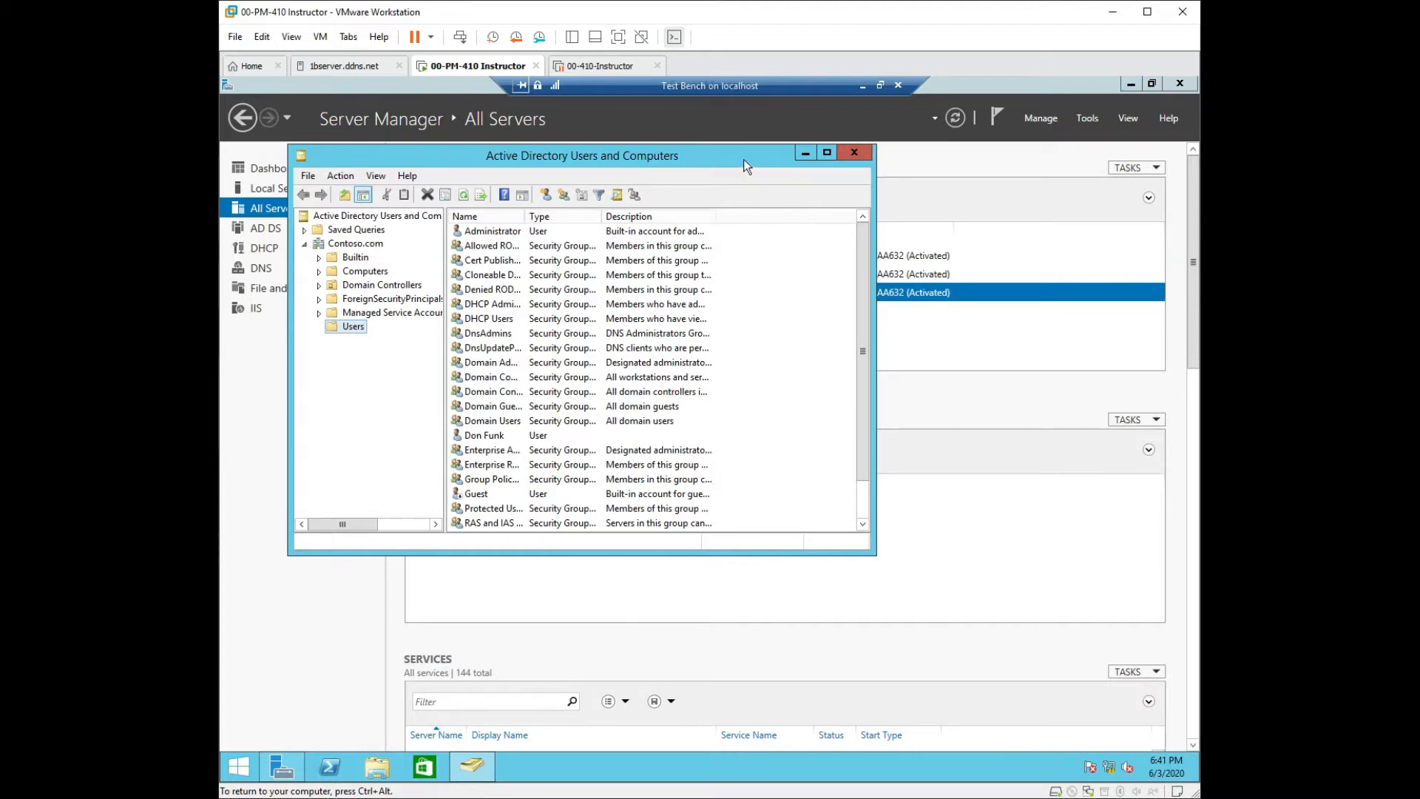
pyautogui.moveTo(836, 158); pyautogui.dragTo(925, 160)
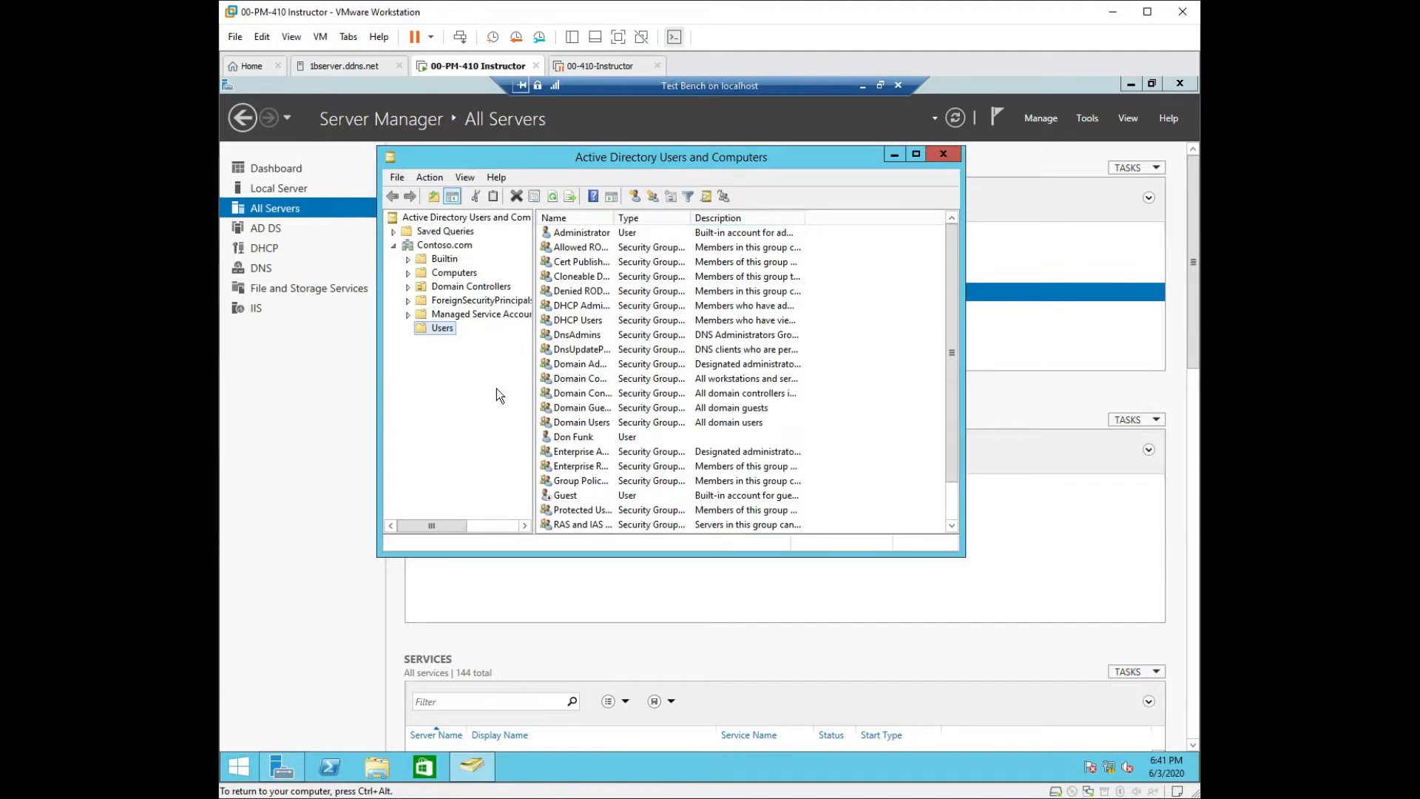
pyautogui.scroll(-2, 585, 386)
pyautogui.scroll(2, 585, 386)
pyautogui.scroll(-4, 585, 386)
pyautogui.scroll(4, 636, 389)
pyautogui.moveTo(949, 374); pyautogui.dragTo(714, 389)
pyautogui.click(581, 437)
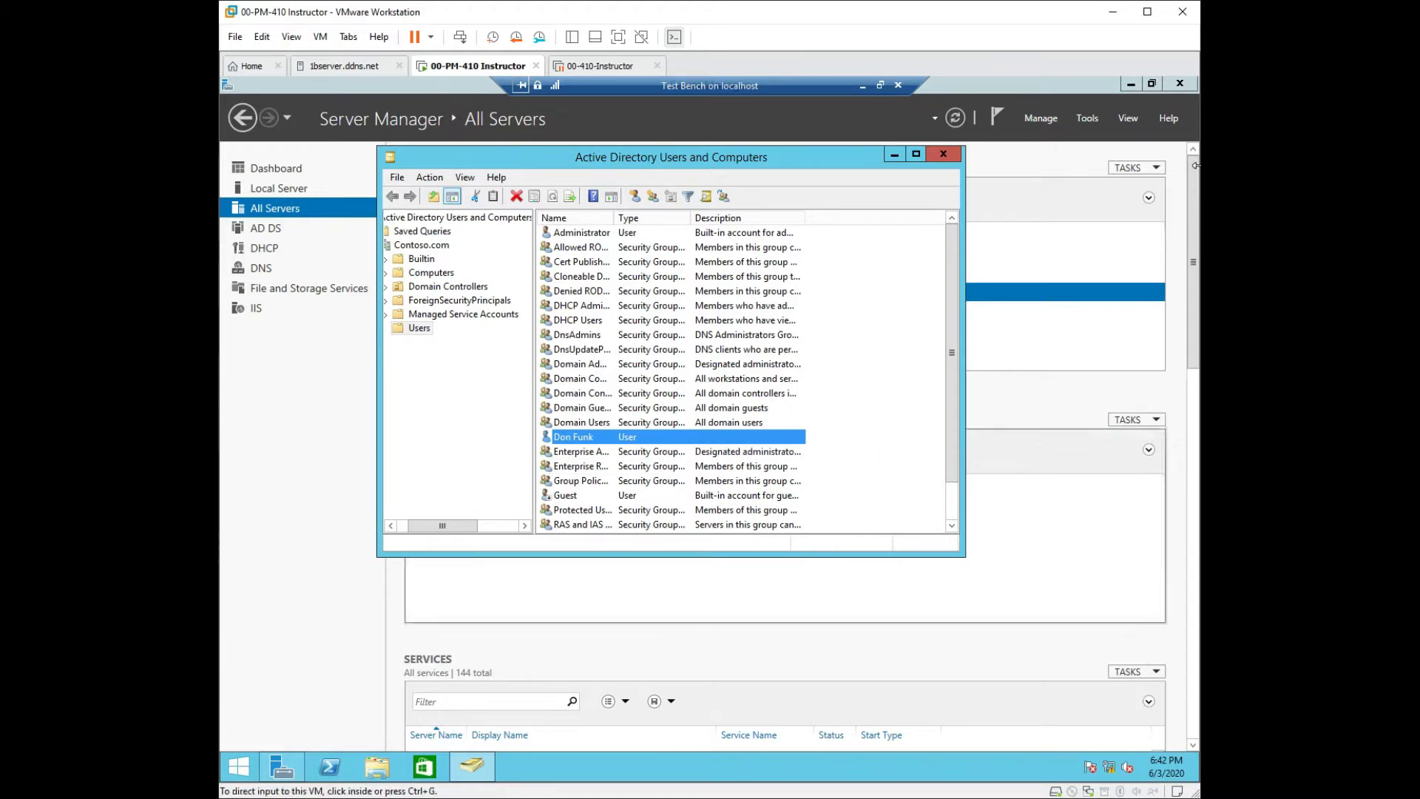
pyautogui.click(892, 155)
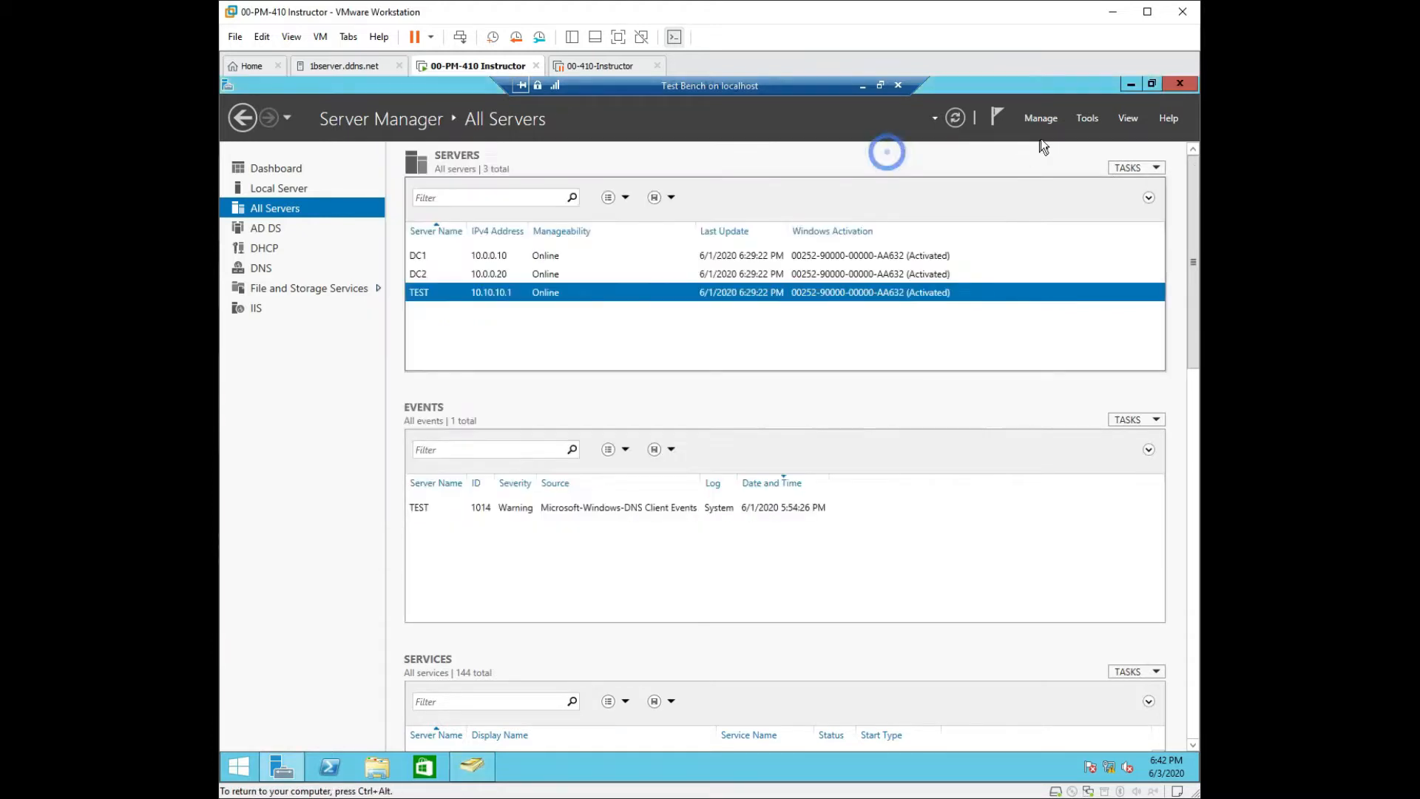
# Close Server Manager and create a desktop folder named Users.
pyautogui.click(1167, 85)
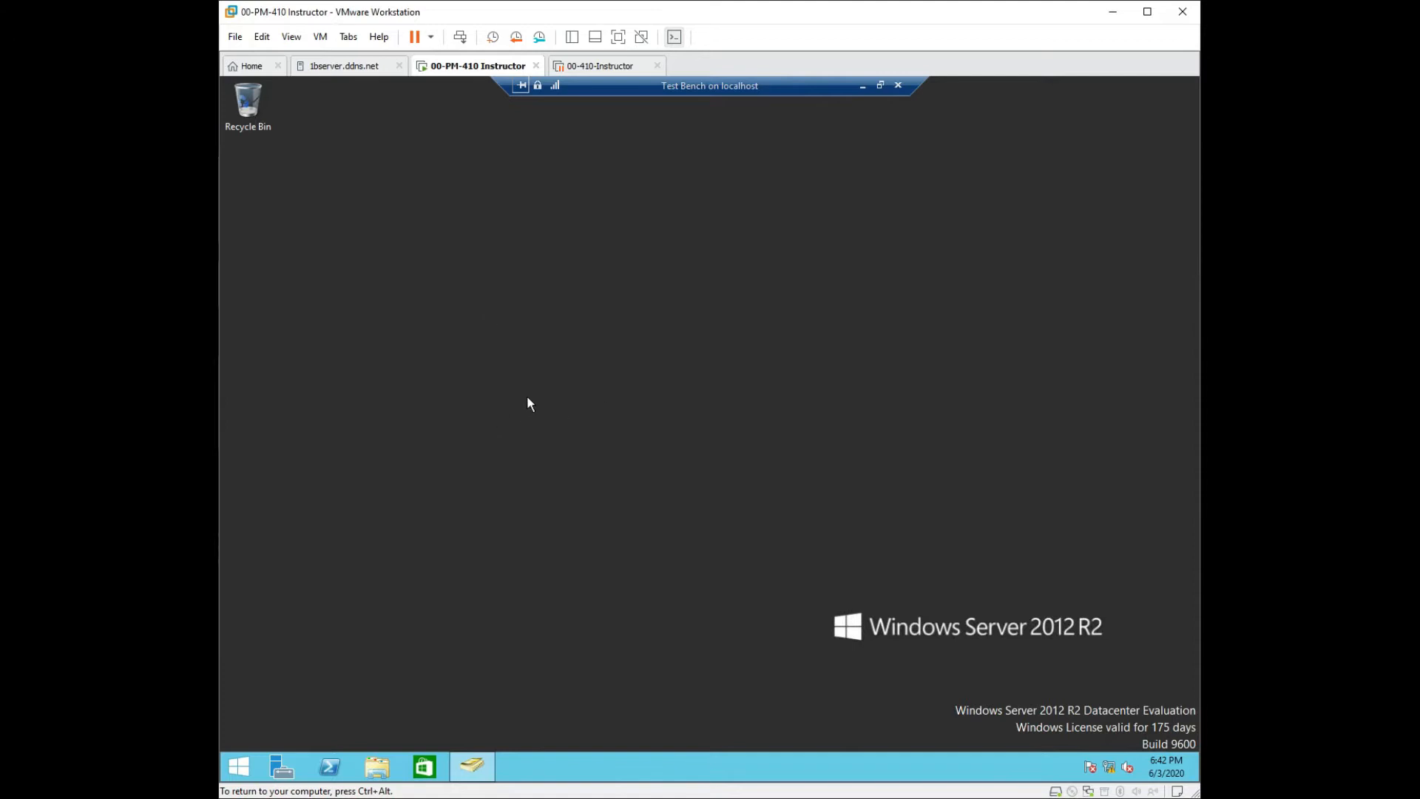
pyautogui.rightClick(384, 371)
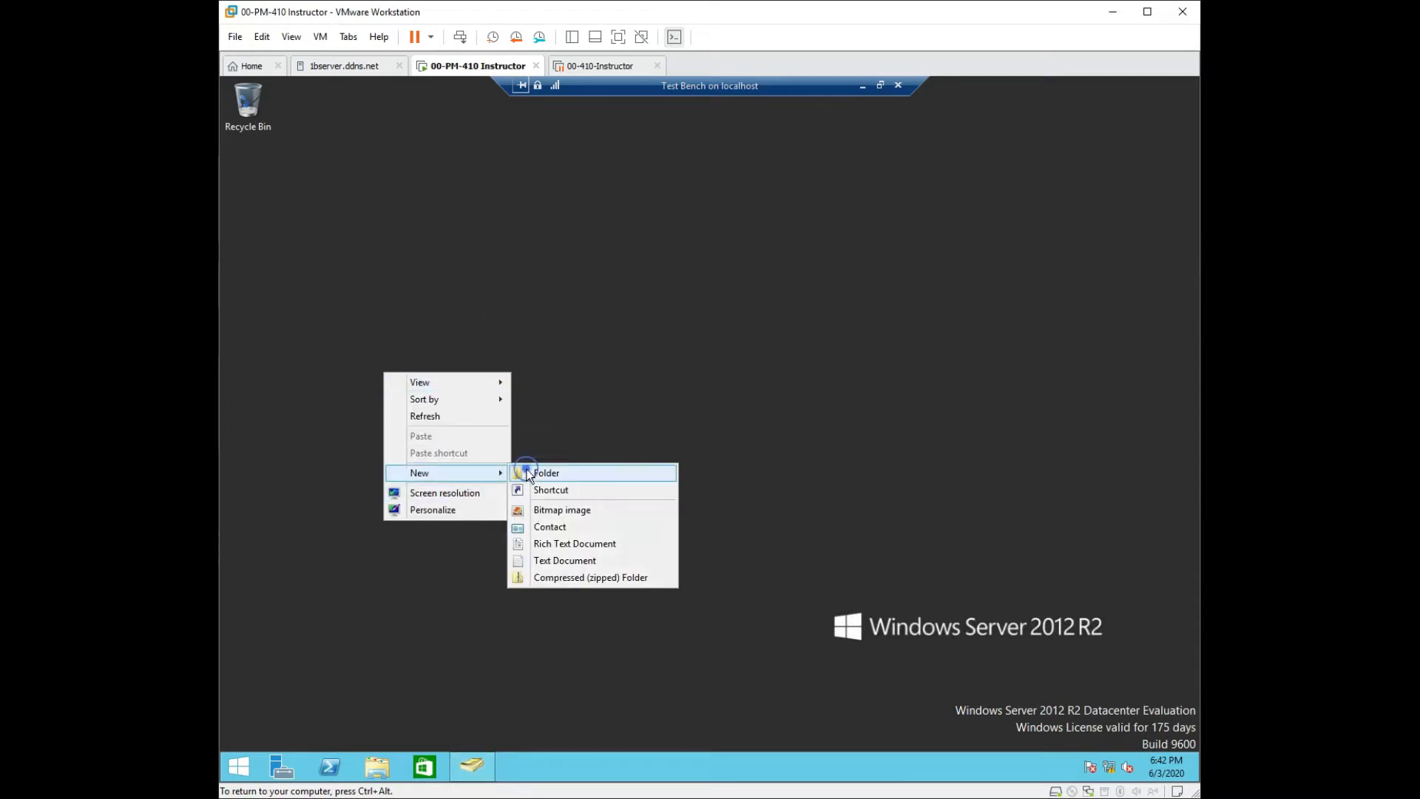
pyautogui.click(528, 472)
pyautogui.write('Users')
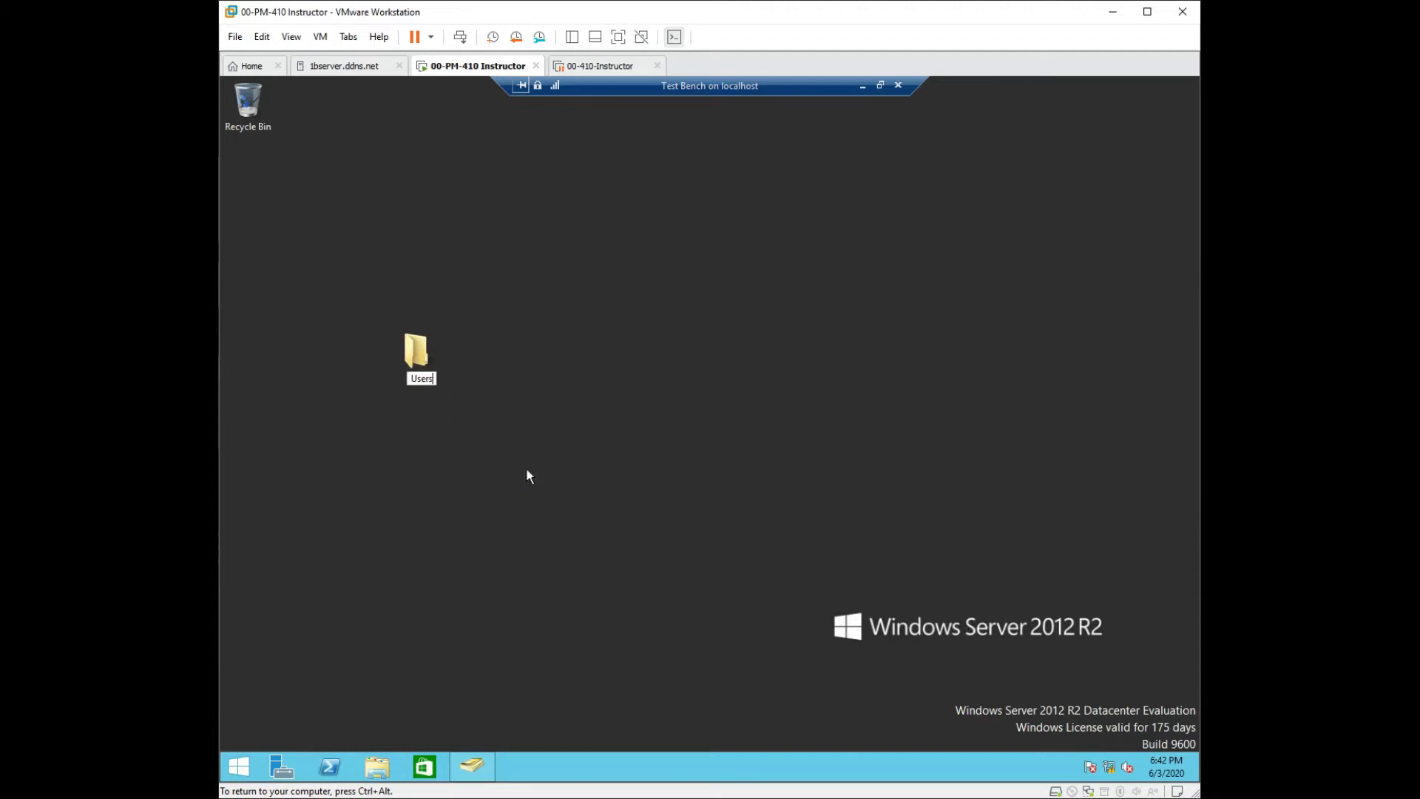
pyautogui.press('Return')
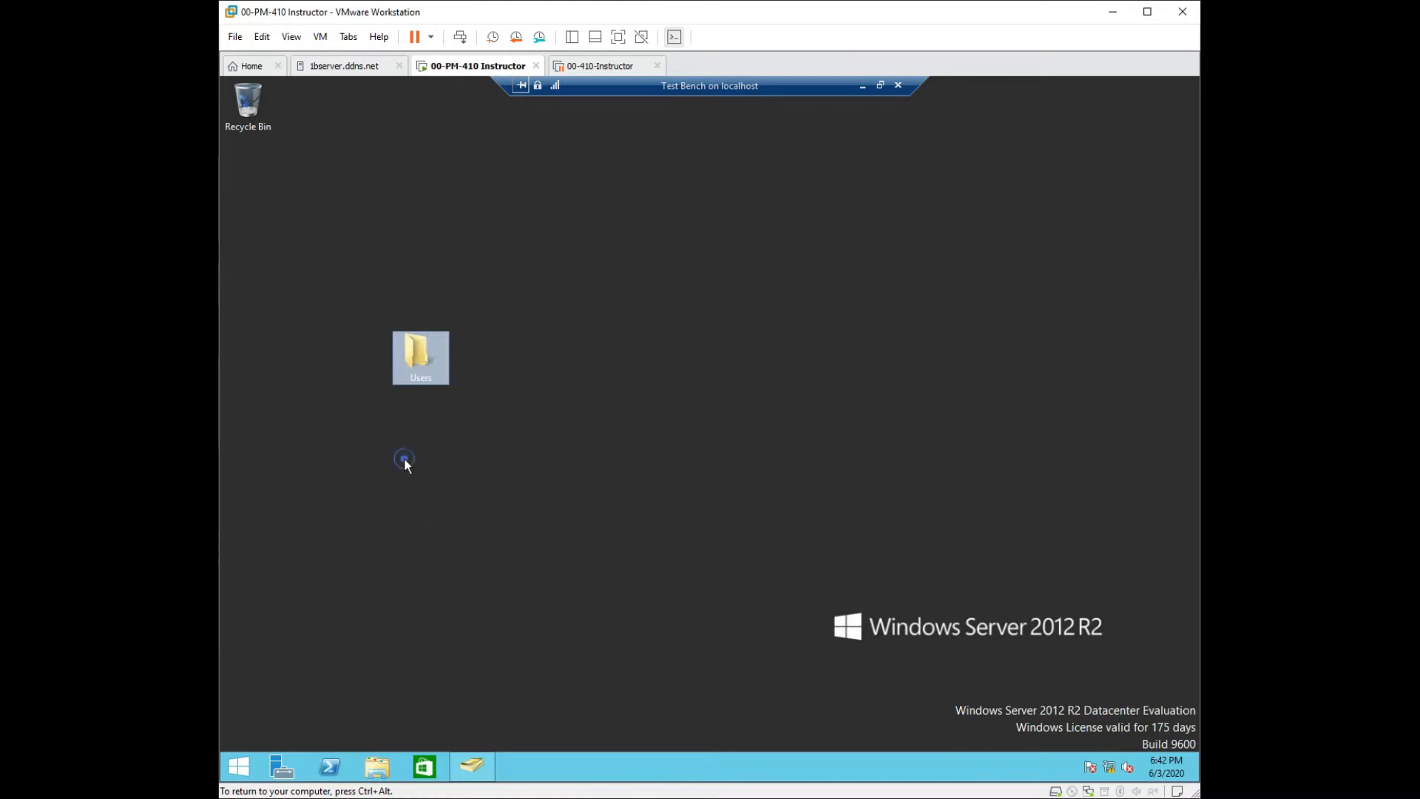
pyautogui.moveTo(423, 355); pyautogui.dragTo(429, 360)
pyautogui.click(438, 511)
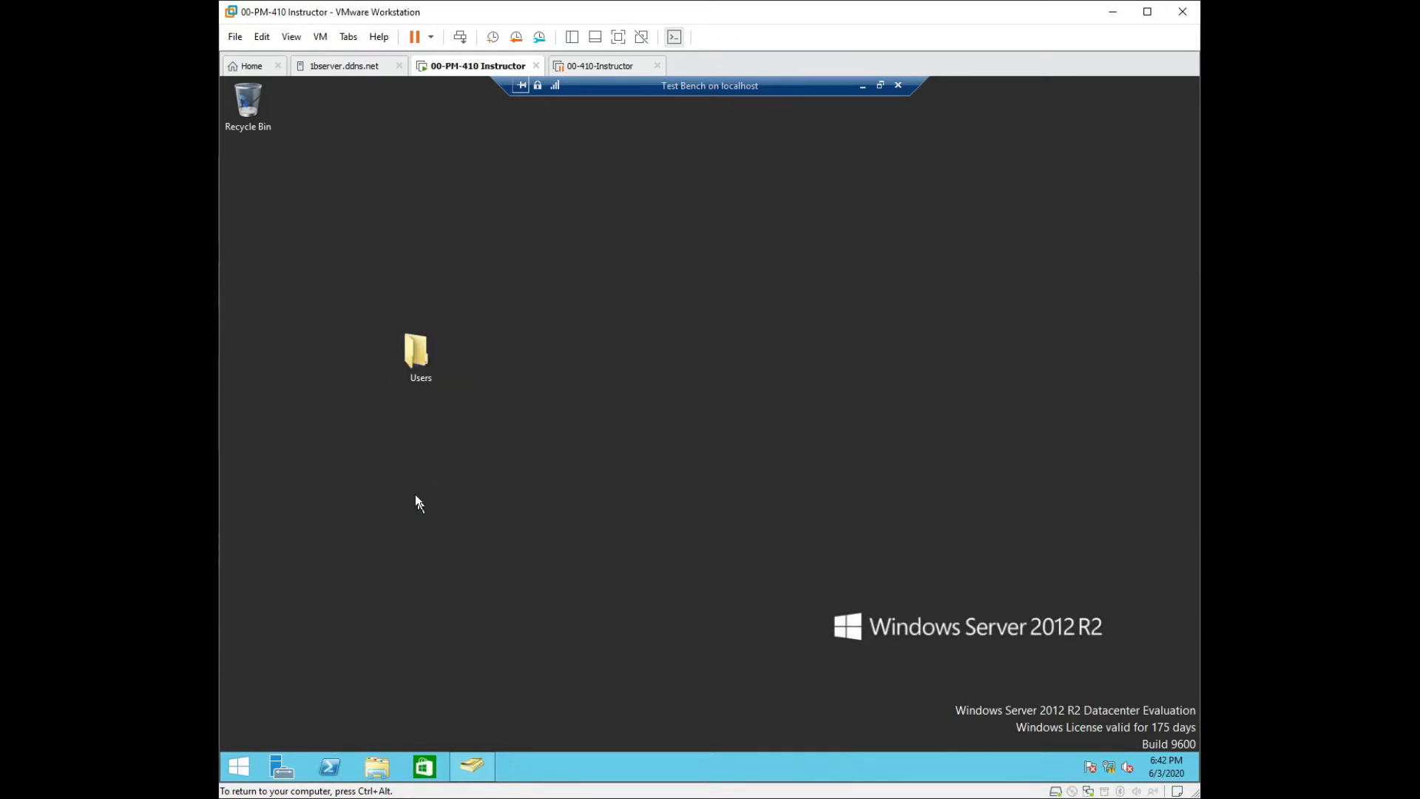
# Create a second desktop folder named Texas and nudge it left.
pyautogui.rightClick(404, 461)
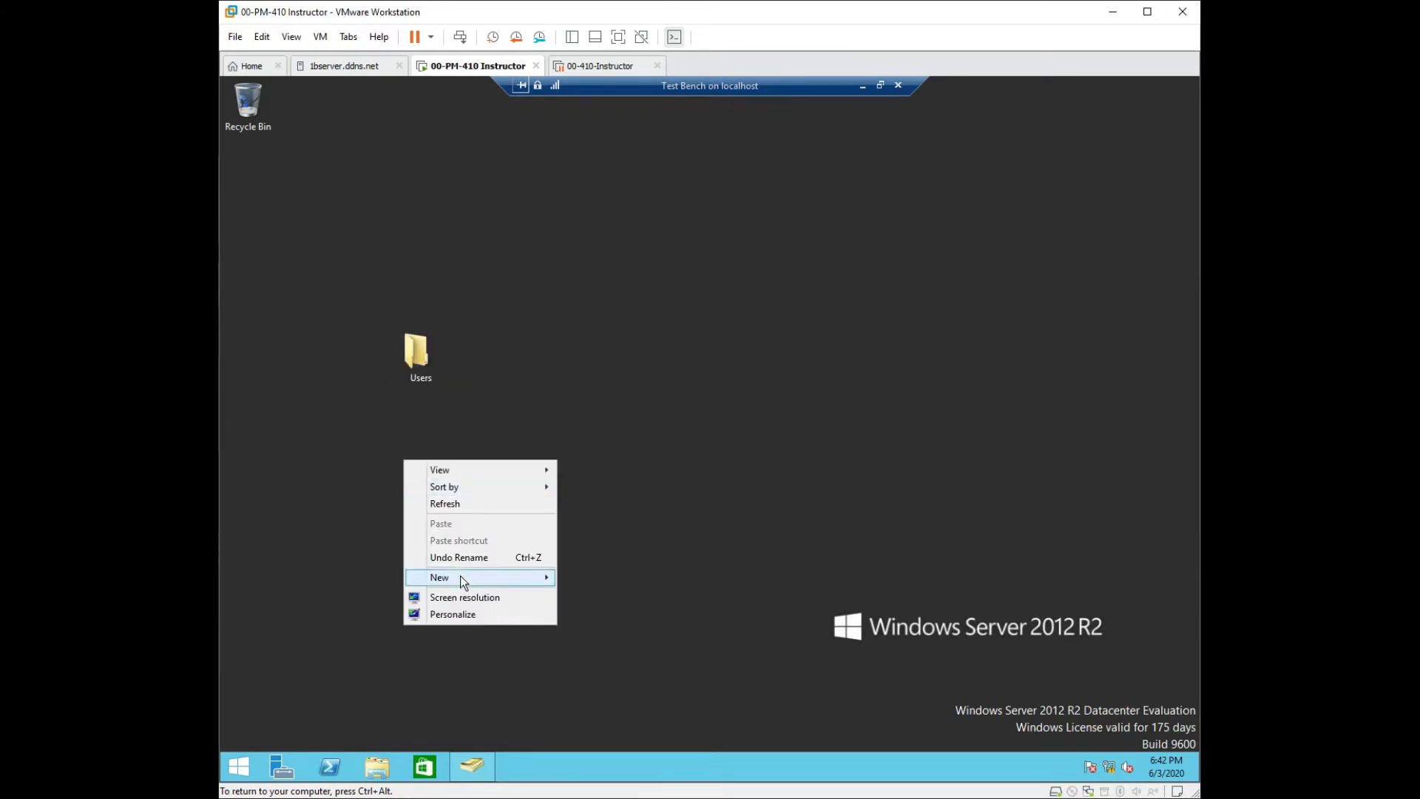
pyautogui.moveTo(462, 575)
pyautogui.click(601, 579)
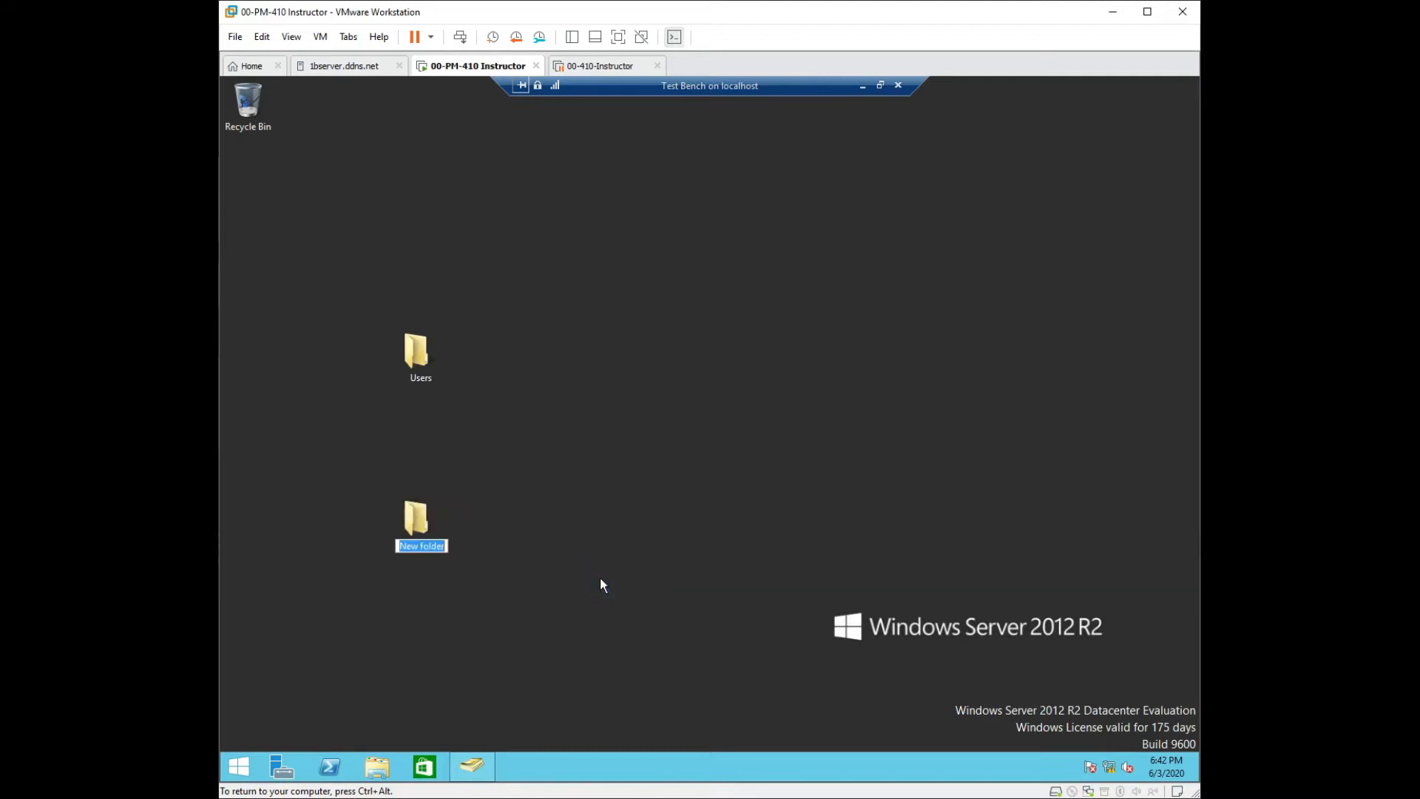
pyautogui.write('Texas')
pyautogui.press('Return')
pyautogui.moveTo(429, 526); pyautogui.dragTo(379, 506)
# Create a Killeen folder, move it right, and adjust the Texas folder's position.
pyautogui.rightClick(482, 521)
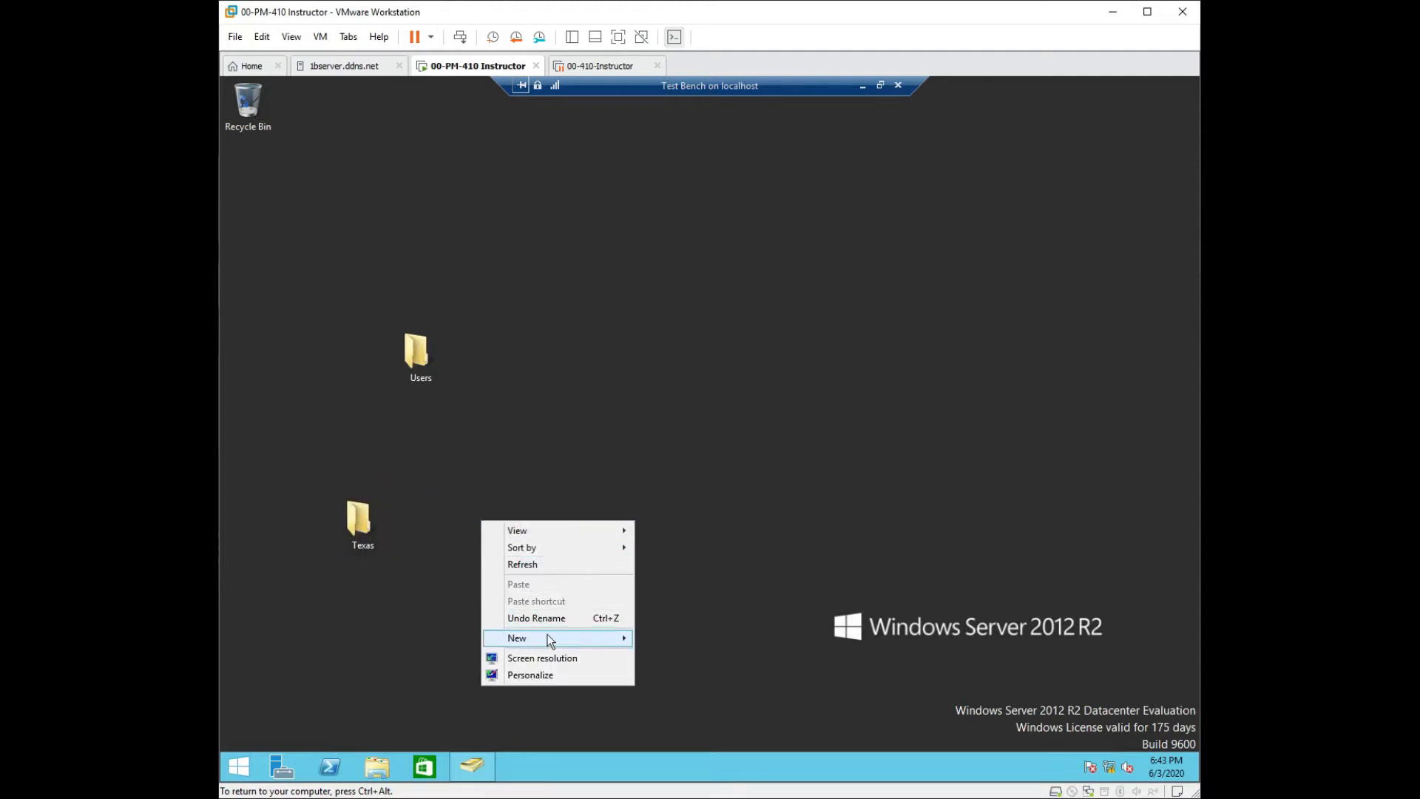
pyautogui.moveTo(598, 639)
pyautogui.click(668, 640)
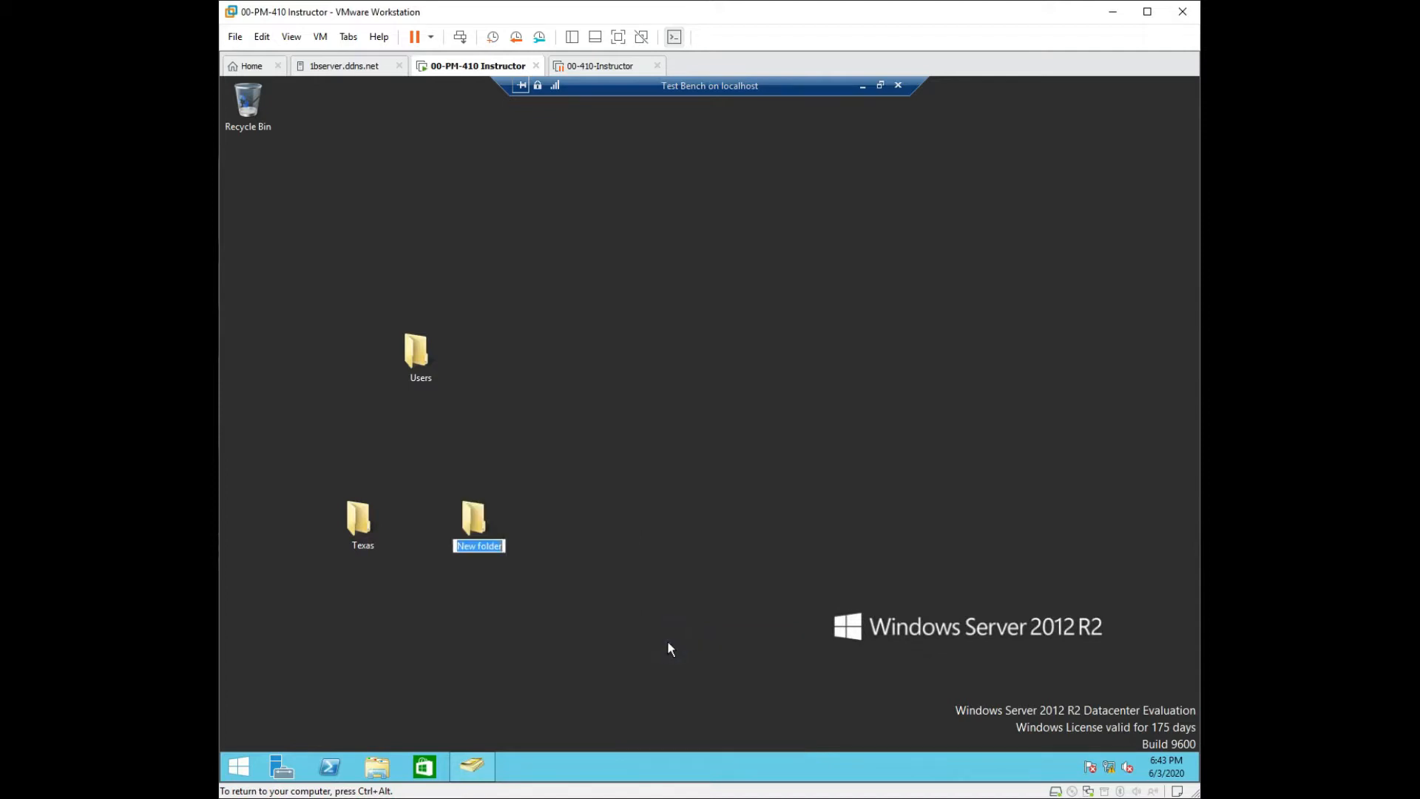
pyautogui.write('Killeen')
pyautogui.press('Return')
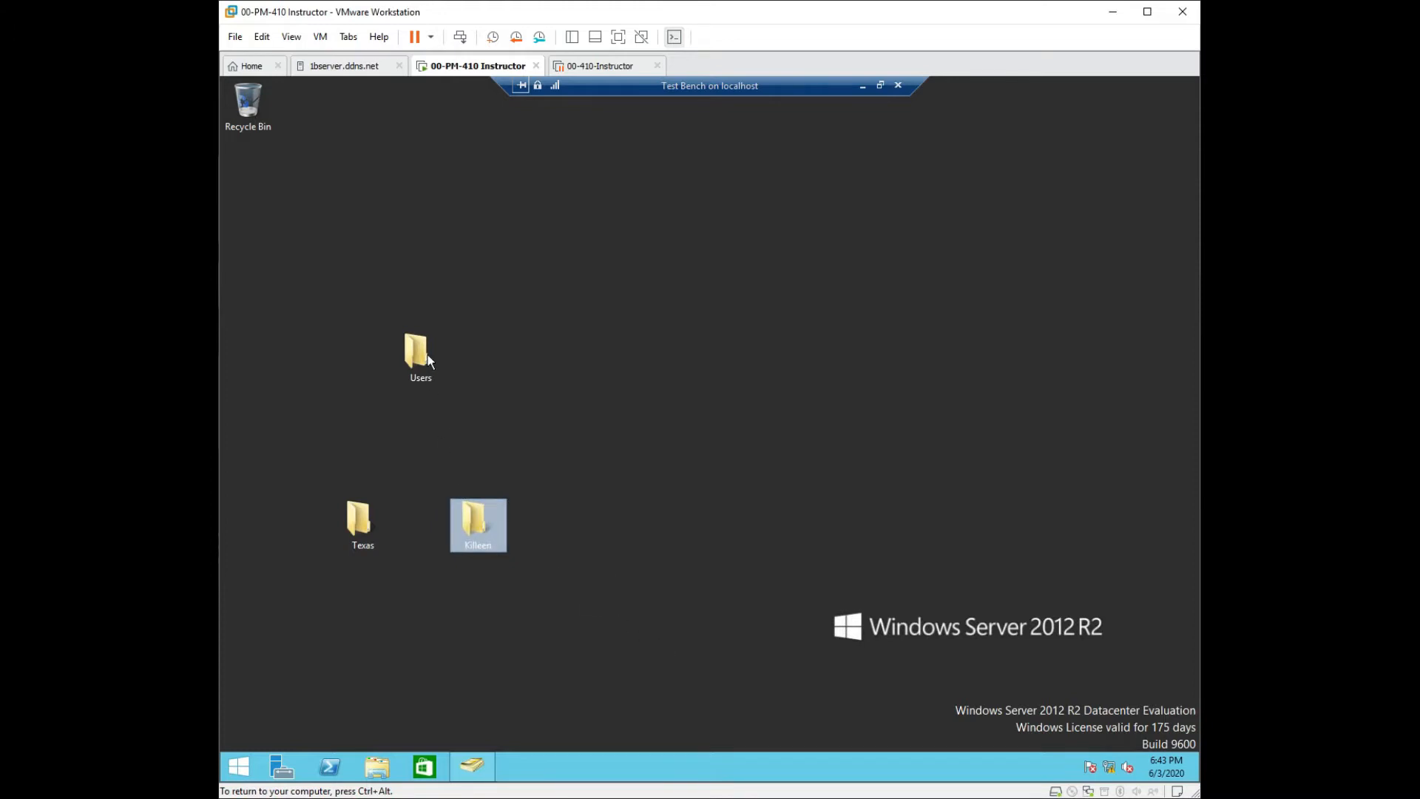
pyautogui.moveTo(479, 519); pyautogui.dragTo(592, 519)
pyautogui.click(359, 520)
pyautogui.moveTo(432, 512); pyautogui.dragTo(416, 513)
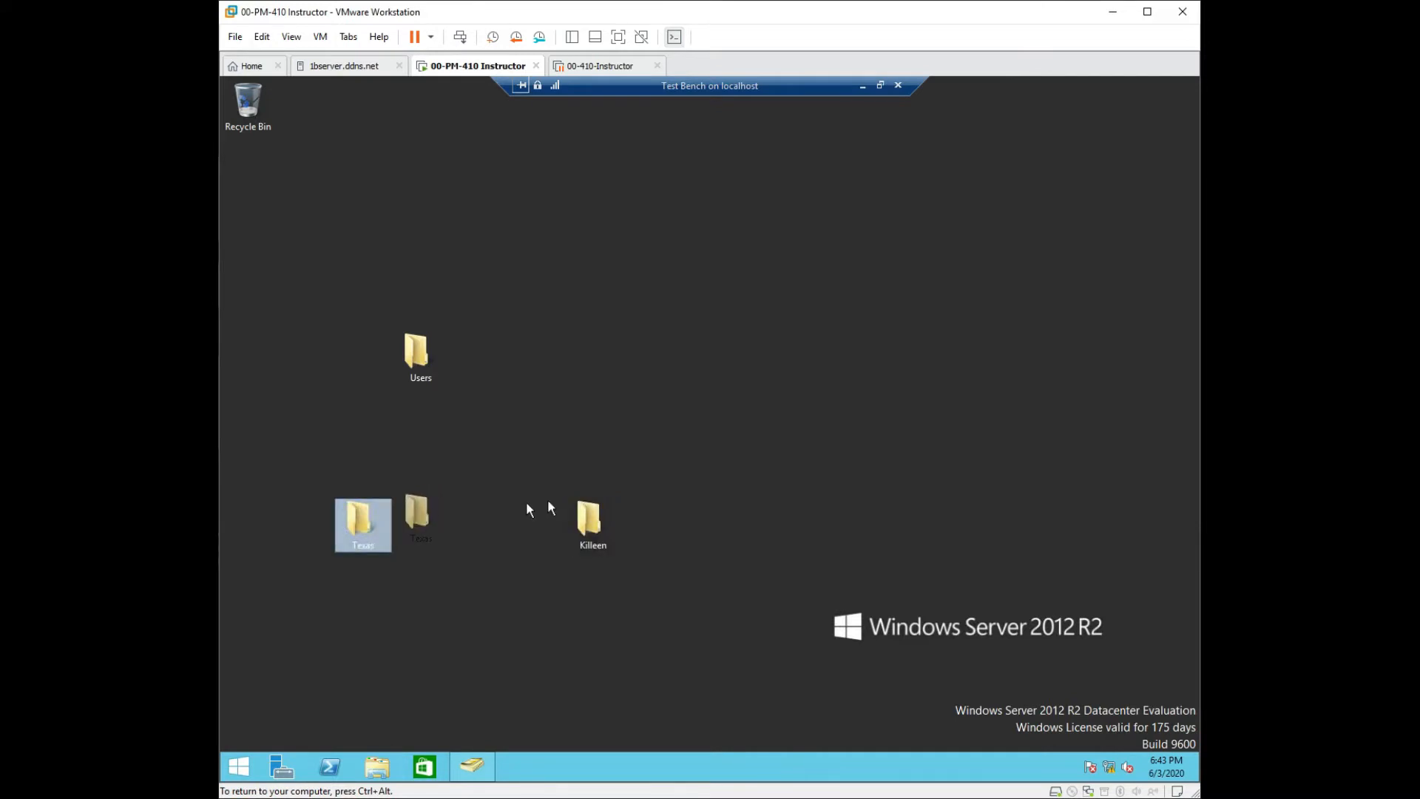
# Create a fourth desktop folder named Main Office.
pyautogui.rightClick(704, 542)
pyautogui.moveTo(761, 659)
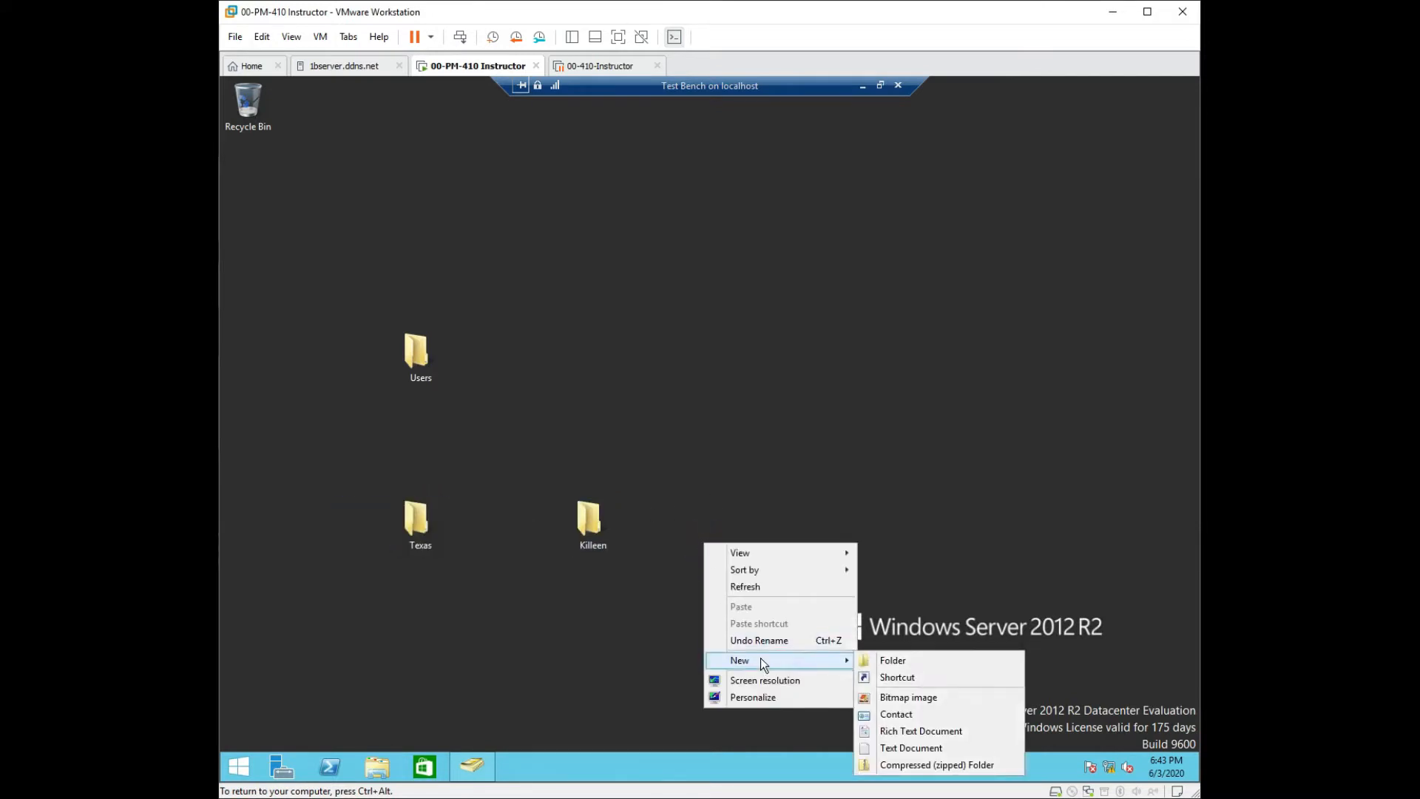
pyautogui.click(904, 660)
pyautogui.write('Main Office')
pyautogui.press('Return')
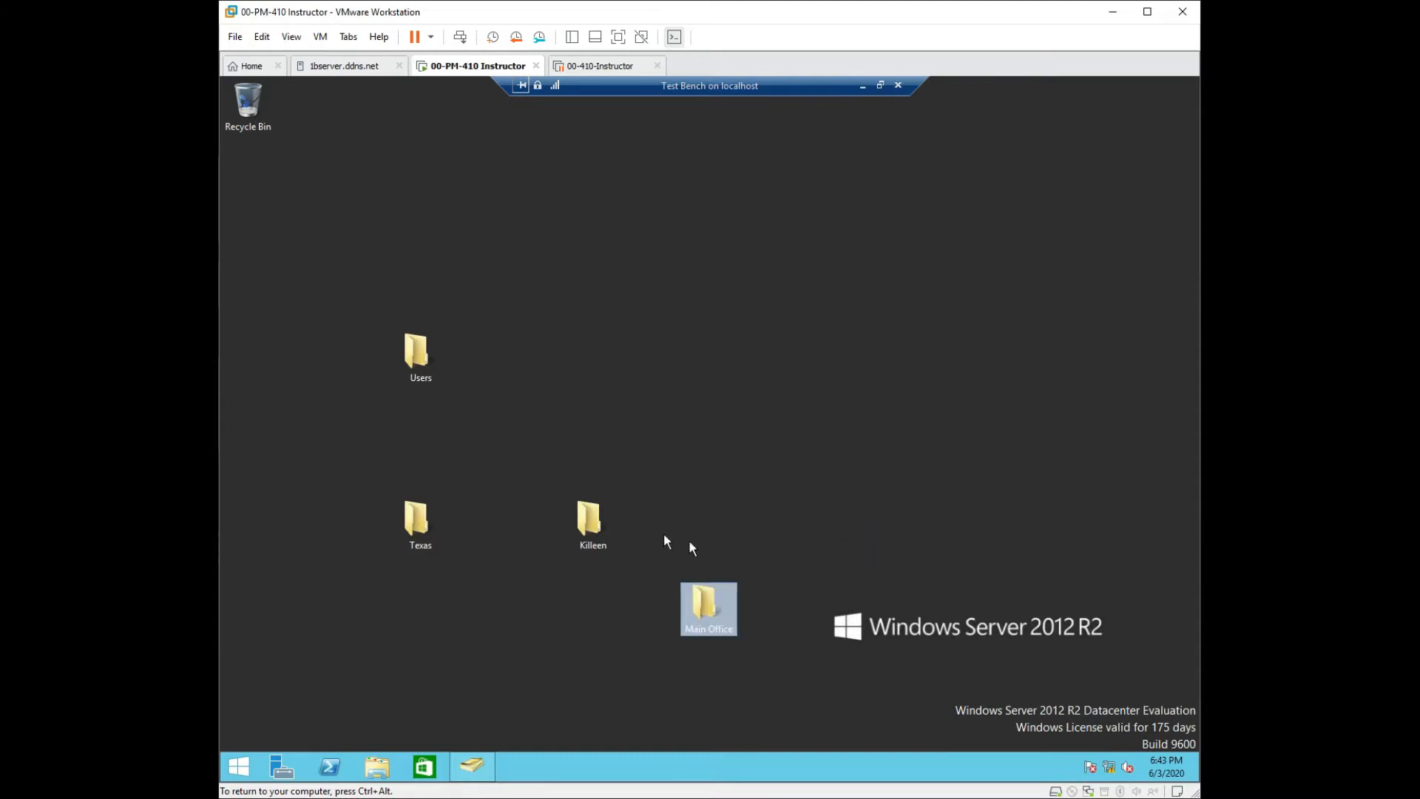
pyautogui.click(585, 516)
pyautogui.rightClick(802, 534)
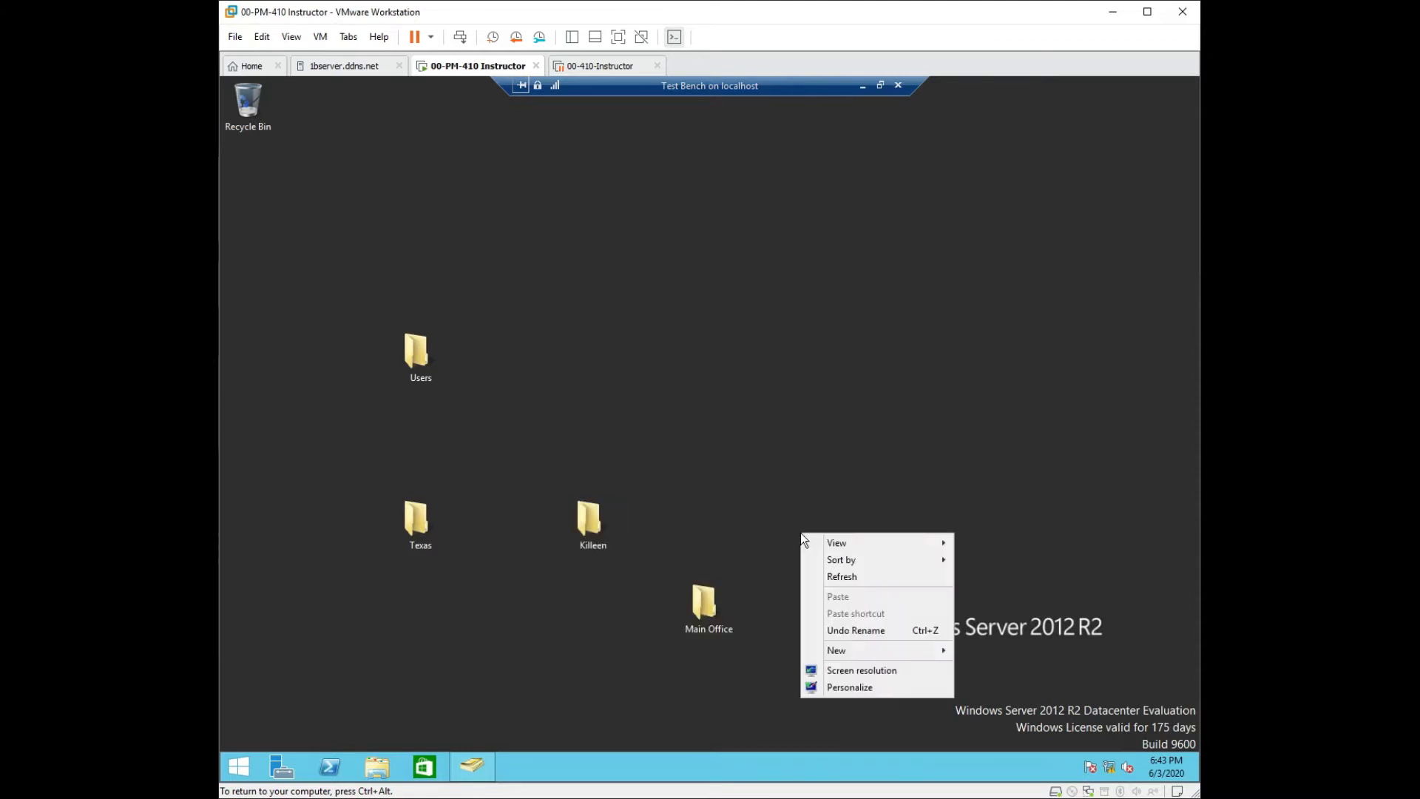
pyautogui.moveTo(851, 650)
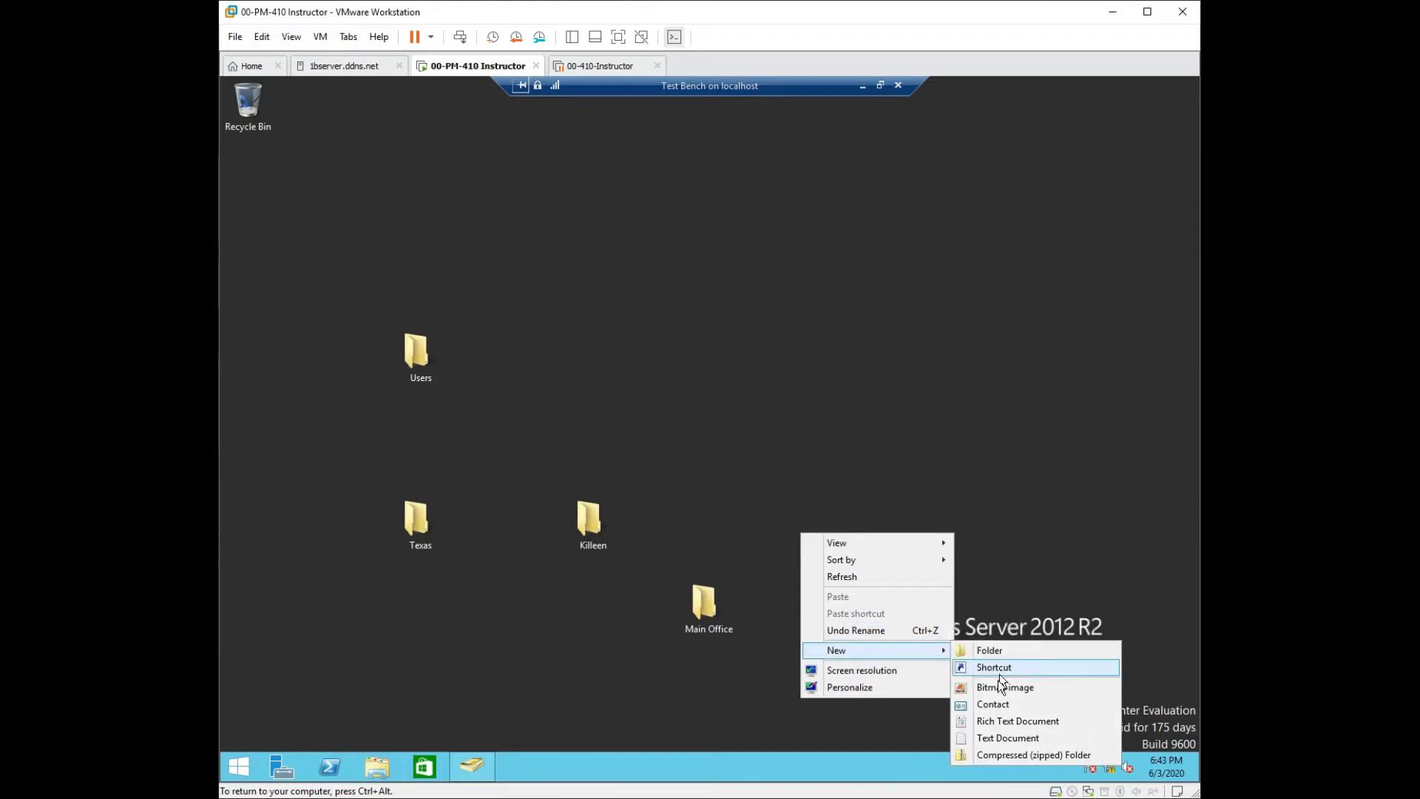
pyautogui.click(986, 739)
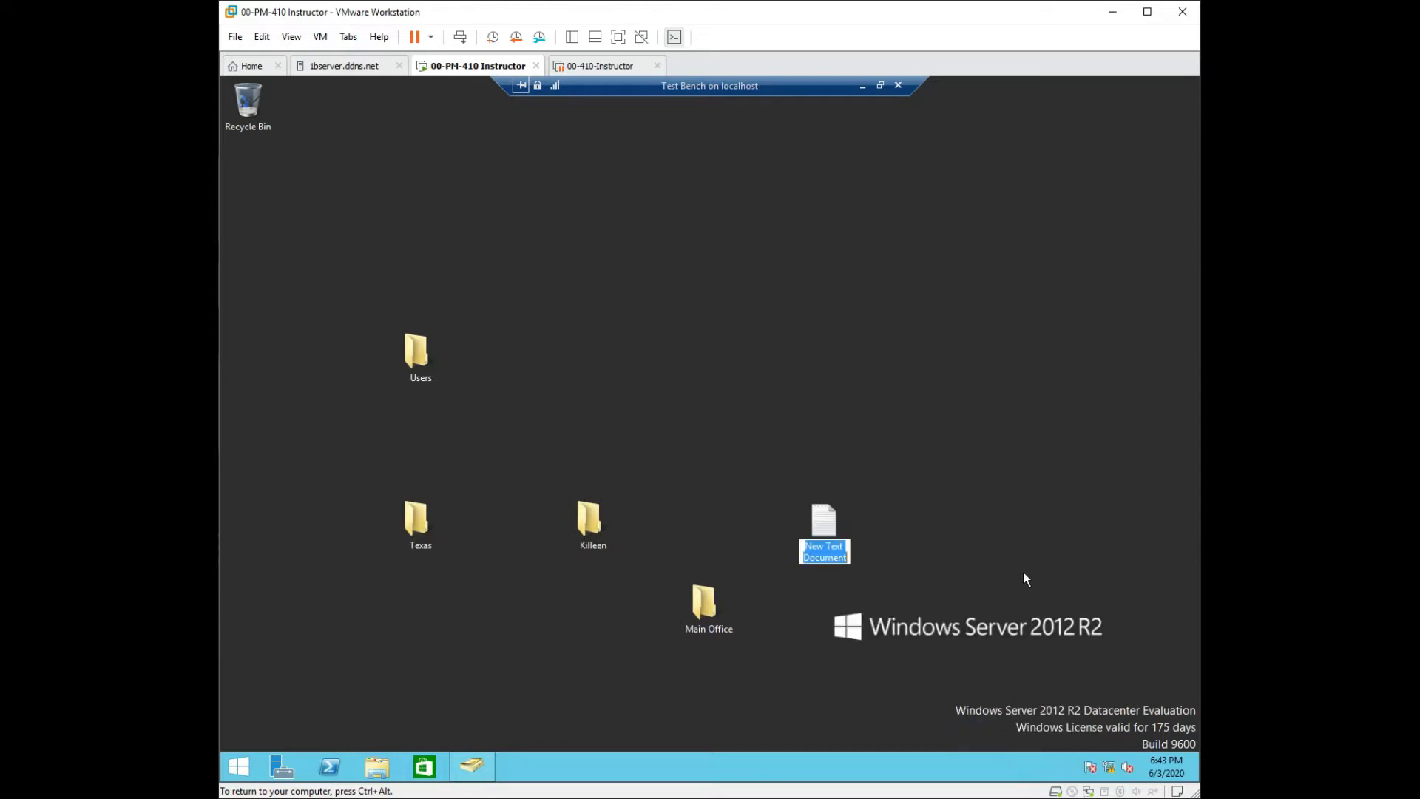
pyautogui.write('Don')
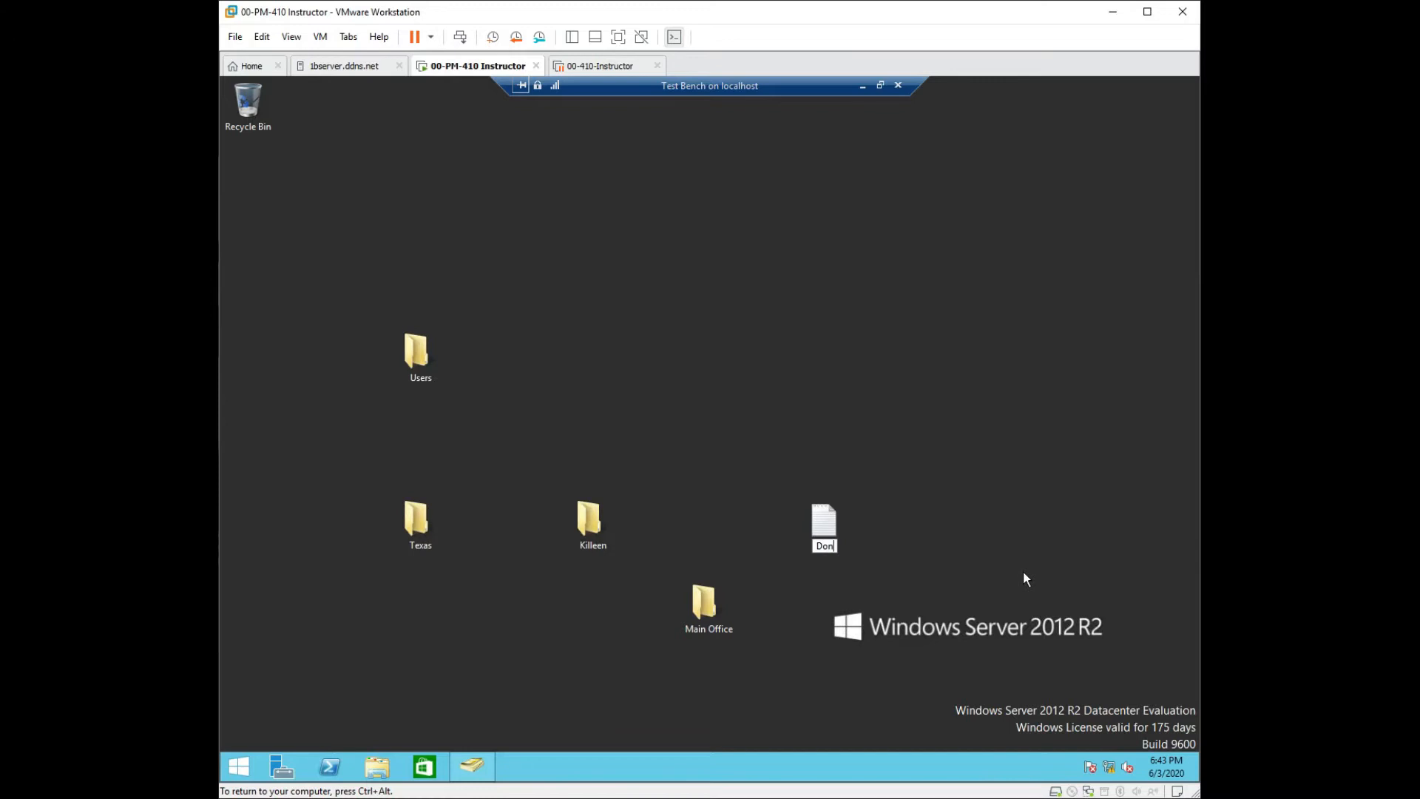
pyautogui.write('_funk')
pyautogui.click(1024, 574)
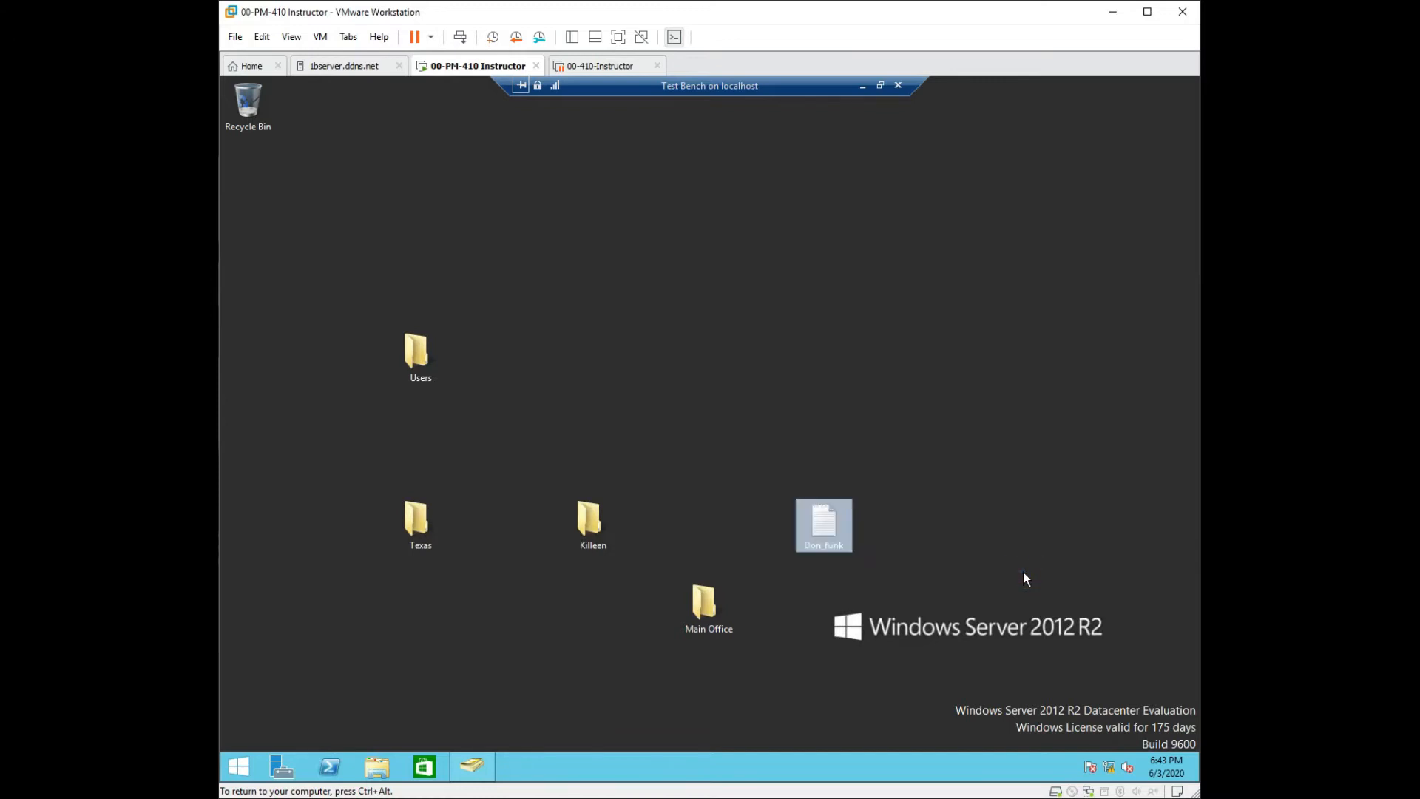
pyautogui.click(842, 546)
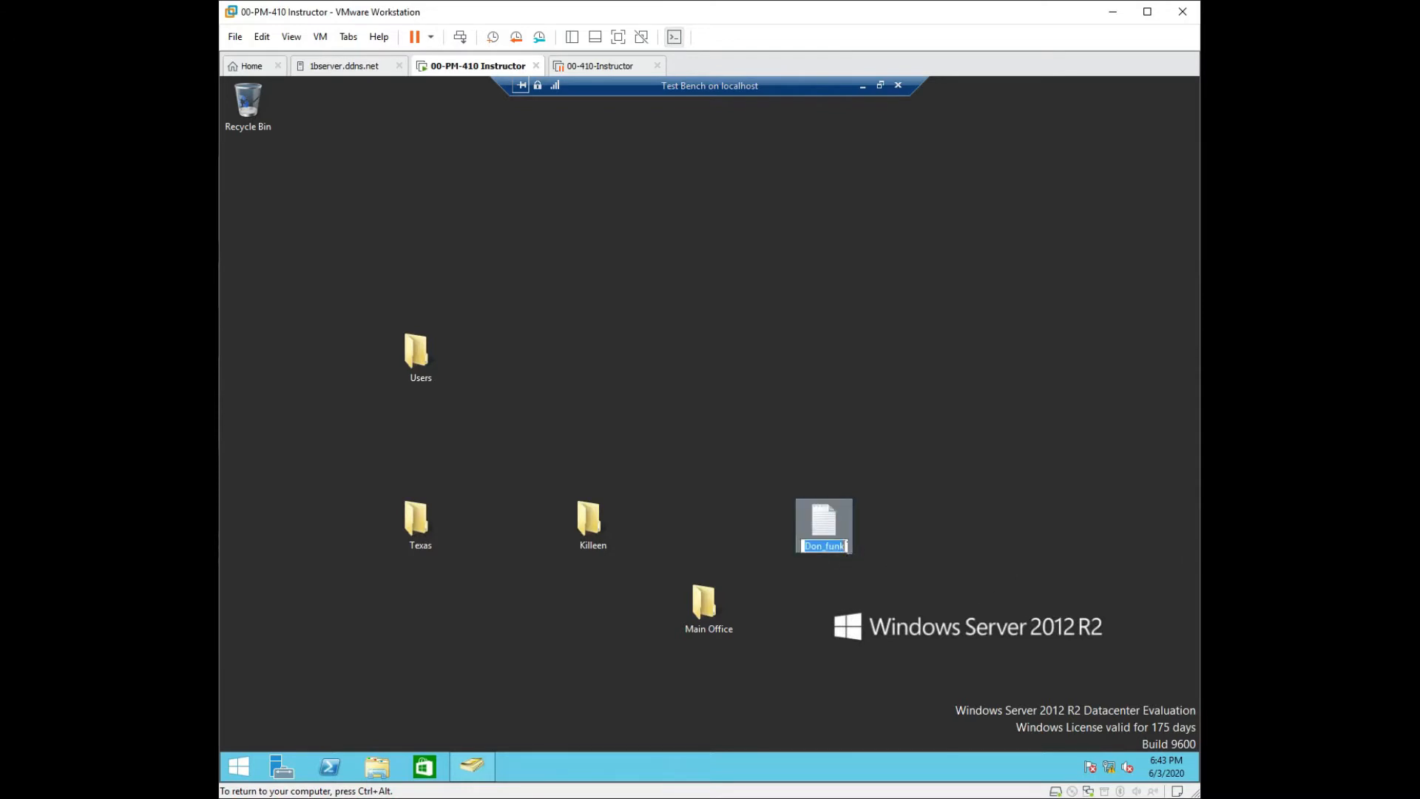
pyautogui.click(846, 545)
pyautogui.write('@d')
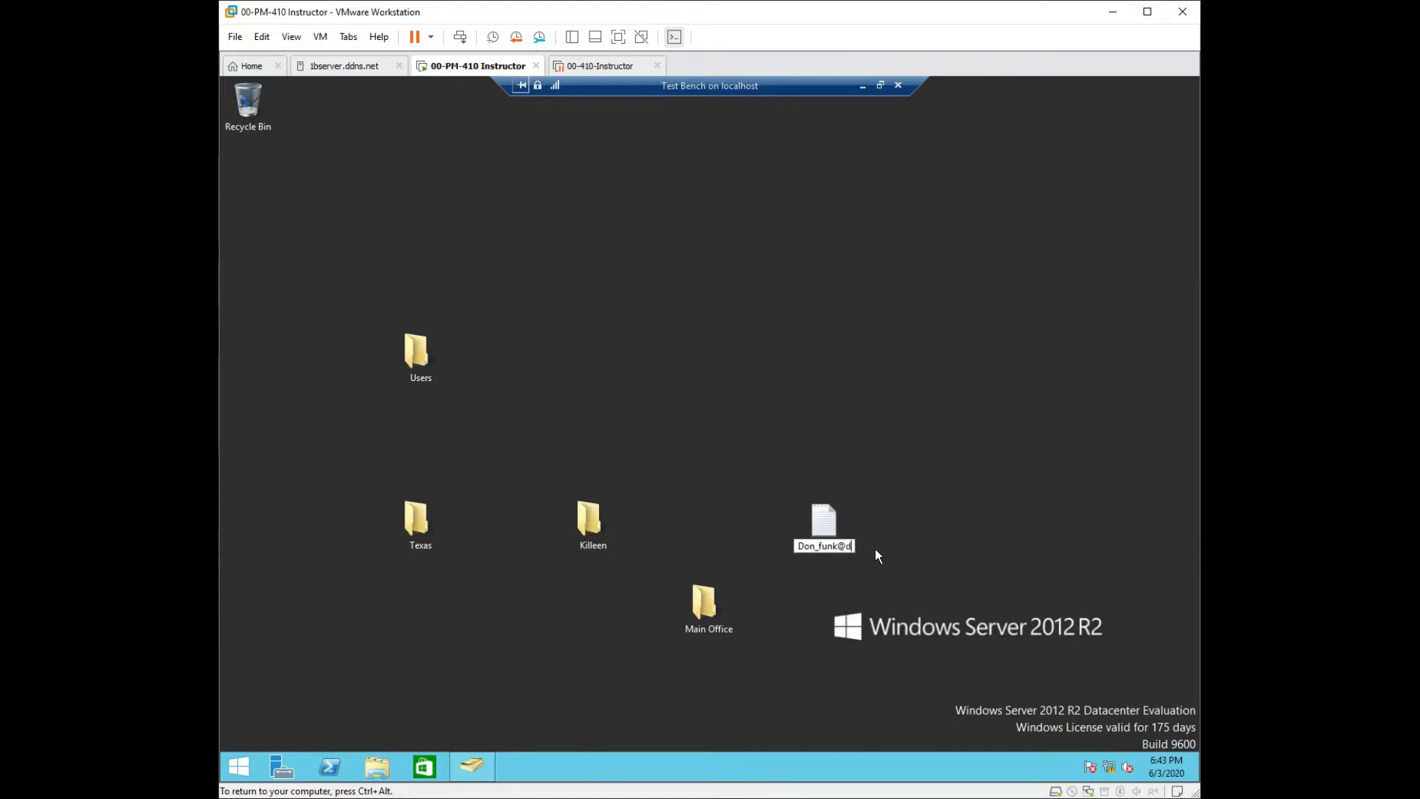
pyautogui.press('BackSpace')
pyautogui.write('contoso.com')
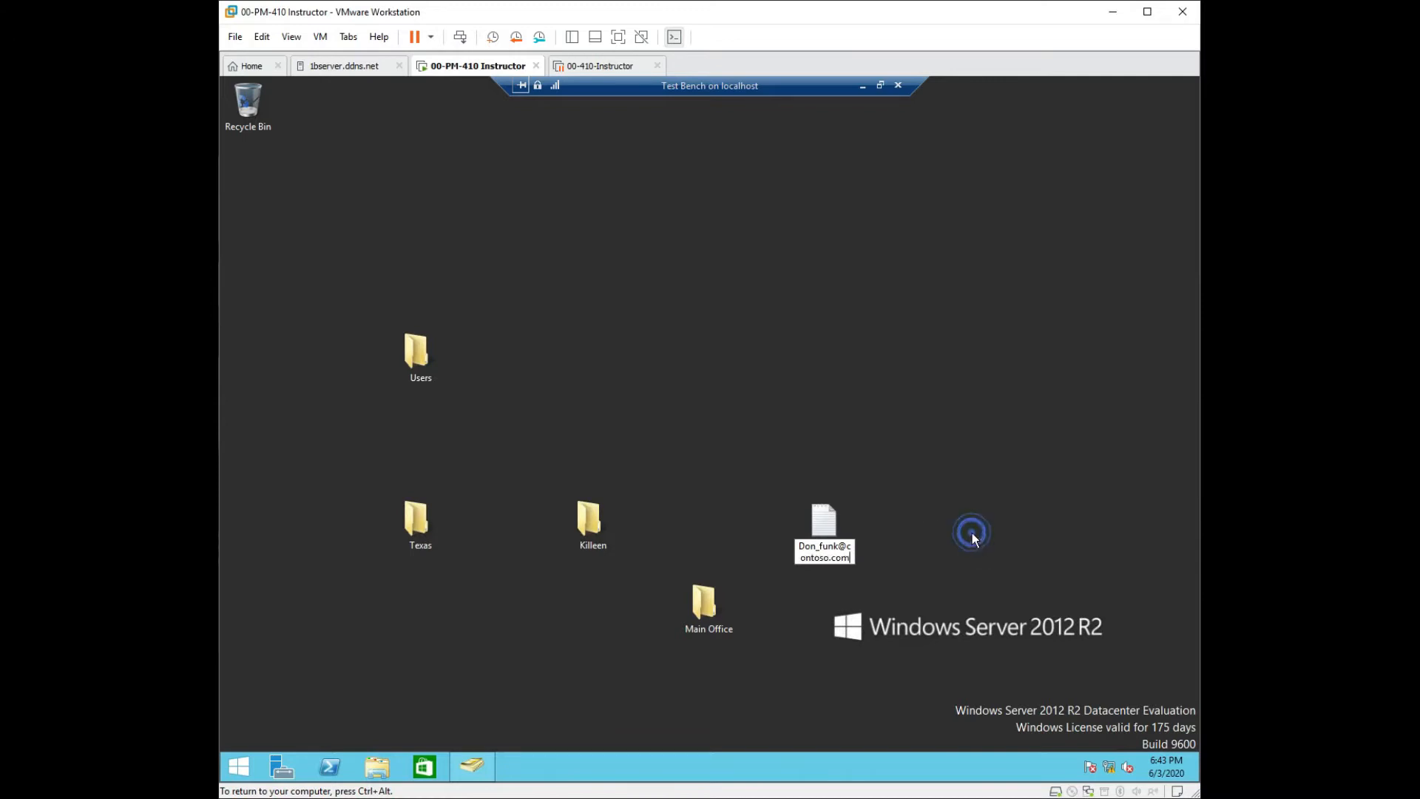
pyautogui.click(972, 534)
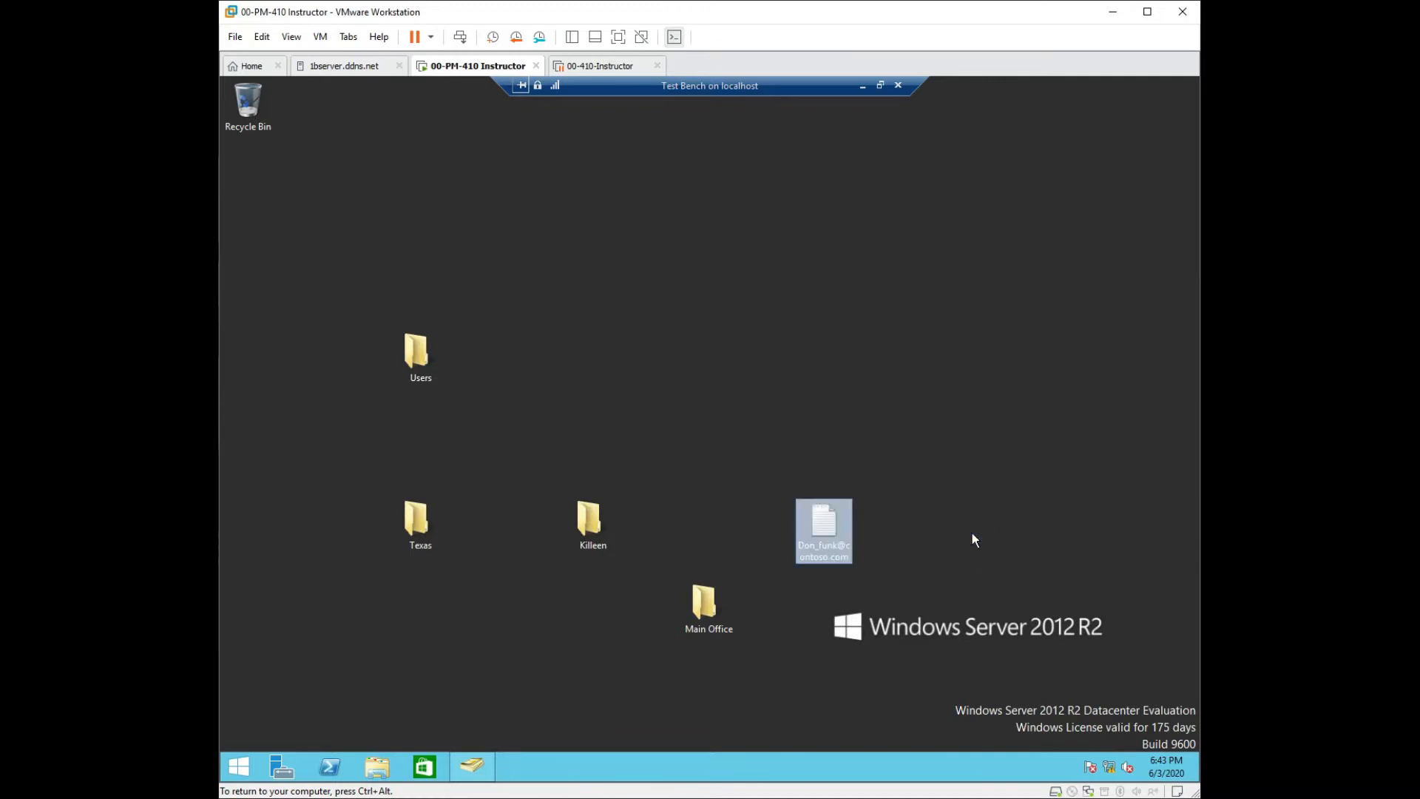
pyautogui.click(888, 460)
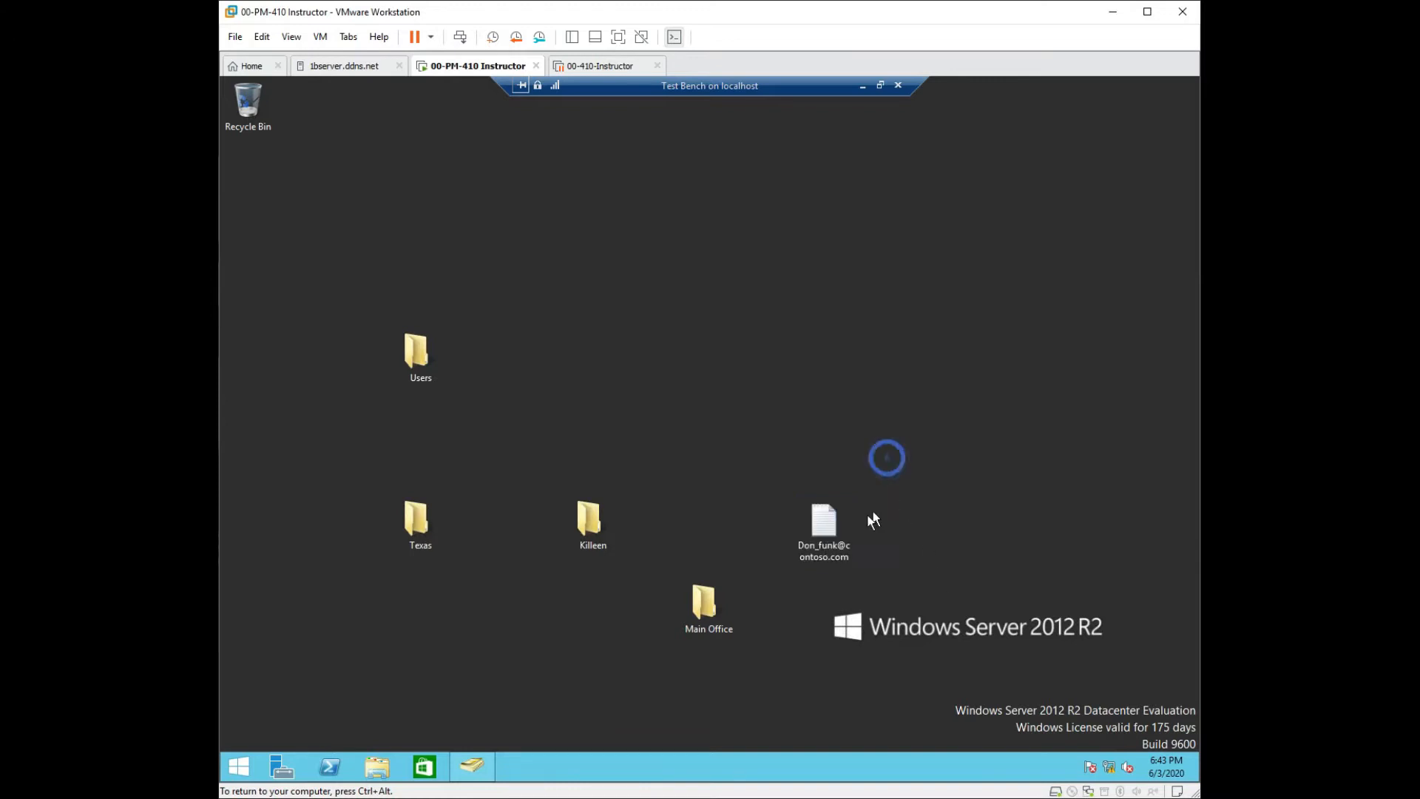
# Move the text file into Main Office and Main Office into Killeen, then place Texas beneath Users.
pyautogui.moveTo(823, 521); pyautogui.dragTo(710, 612)
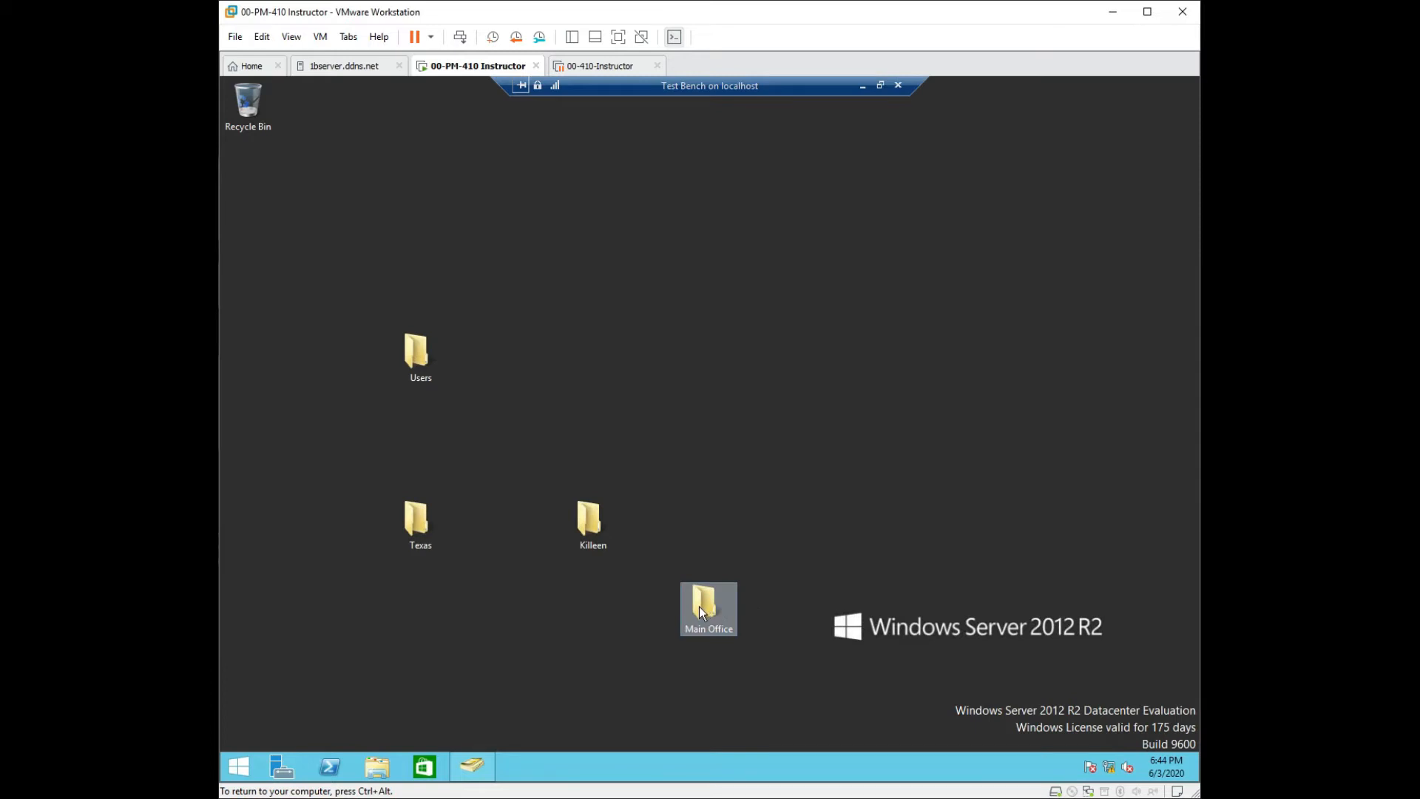
pyautogui.moveTo(702, 605); pyautogui.dragTo(420, 521)
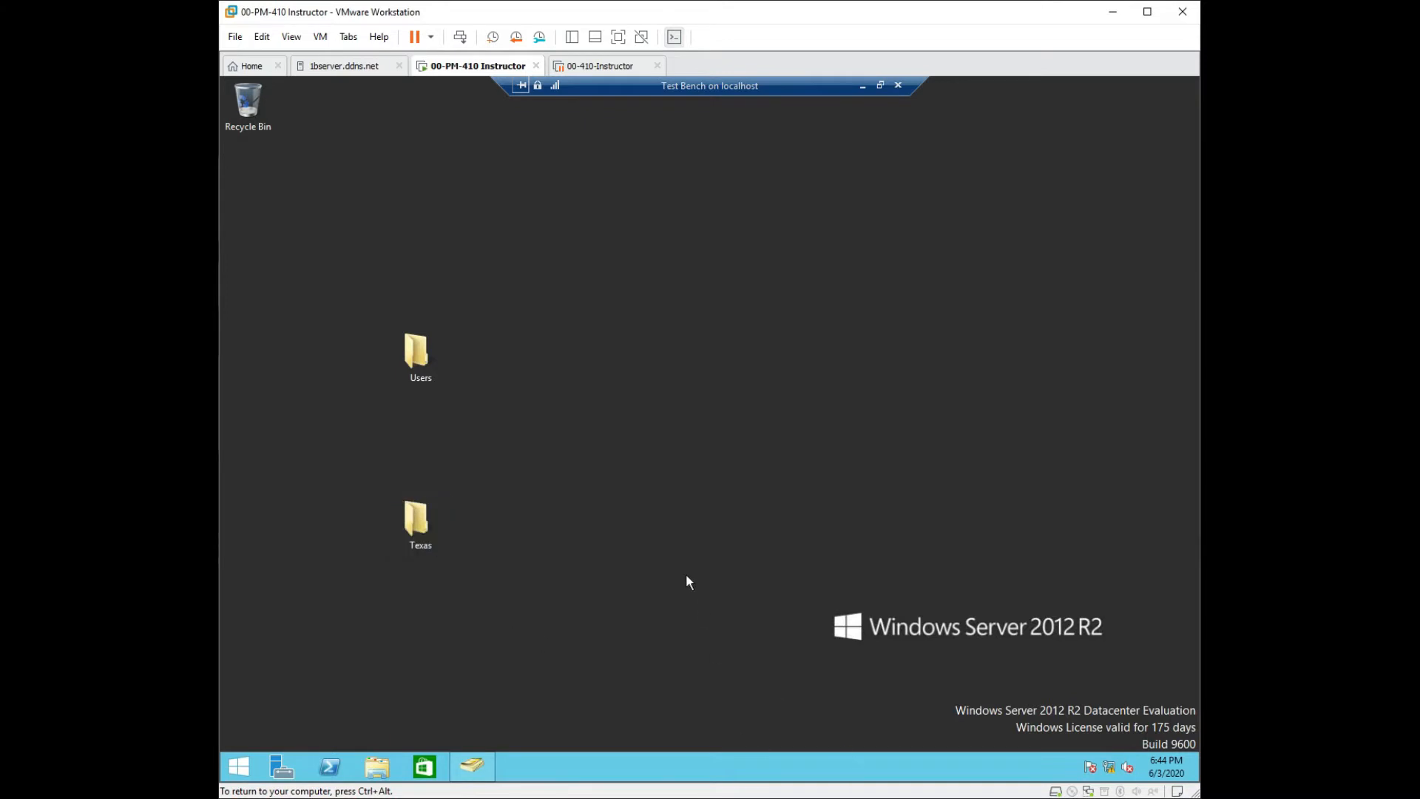
pyautogui.moveTo(413, 518); pyautogui.dragTo(413, 454)
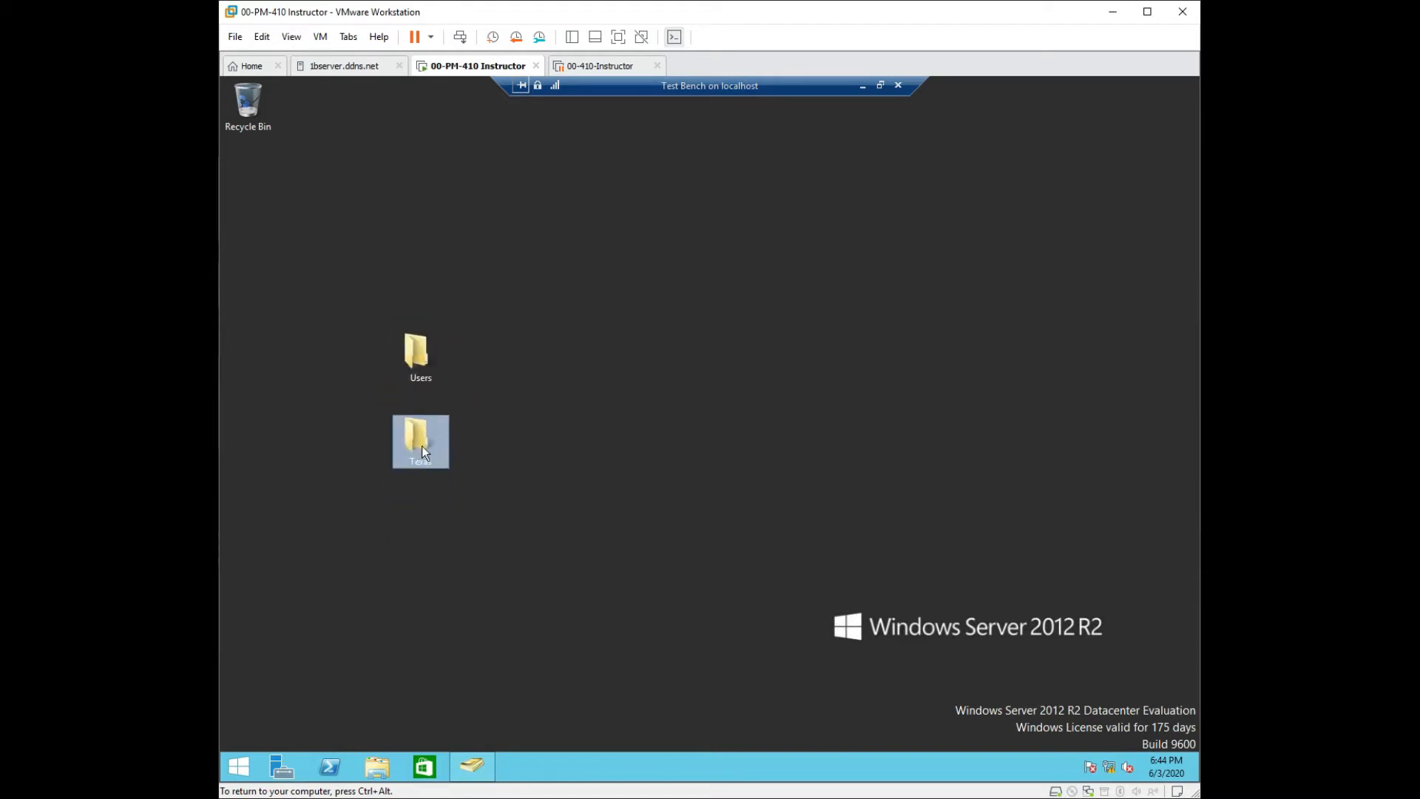
# Check Killeen's properties inside Texas, open Main Office, close the window, and move Users and Texas upward.
pyautogui.doubleClick(421, 446)
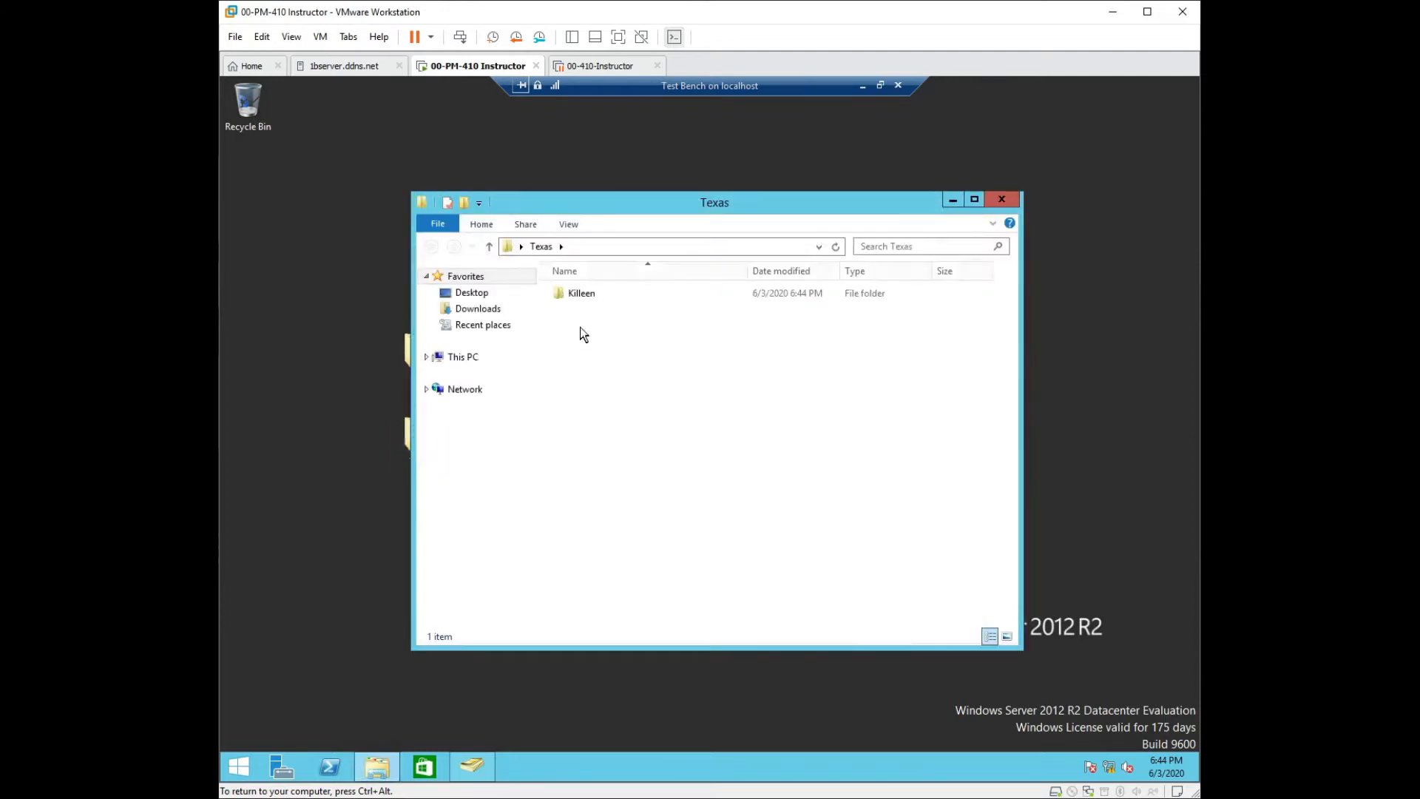
pyautogui.rightClick(577, 300)
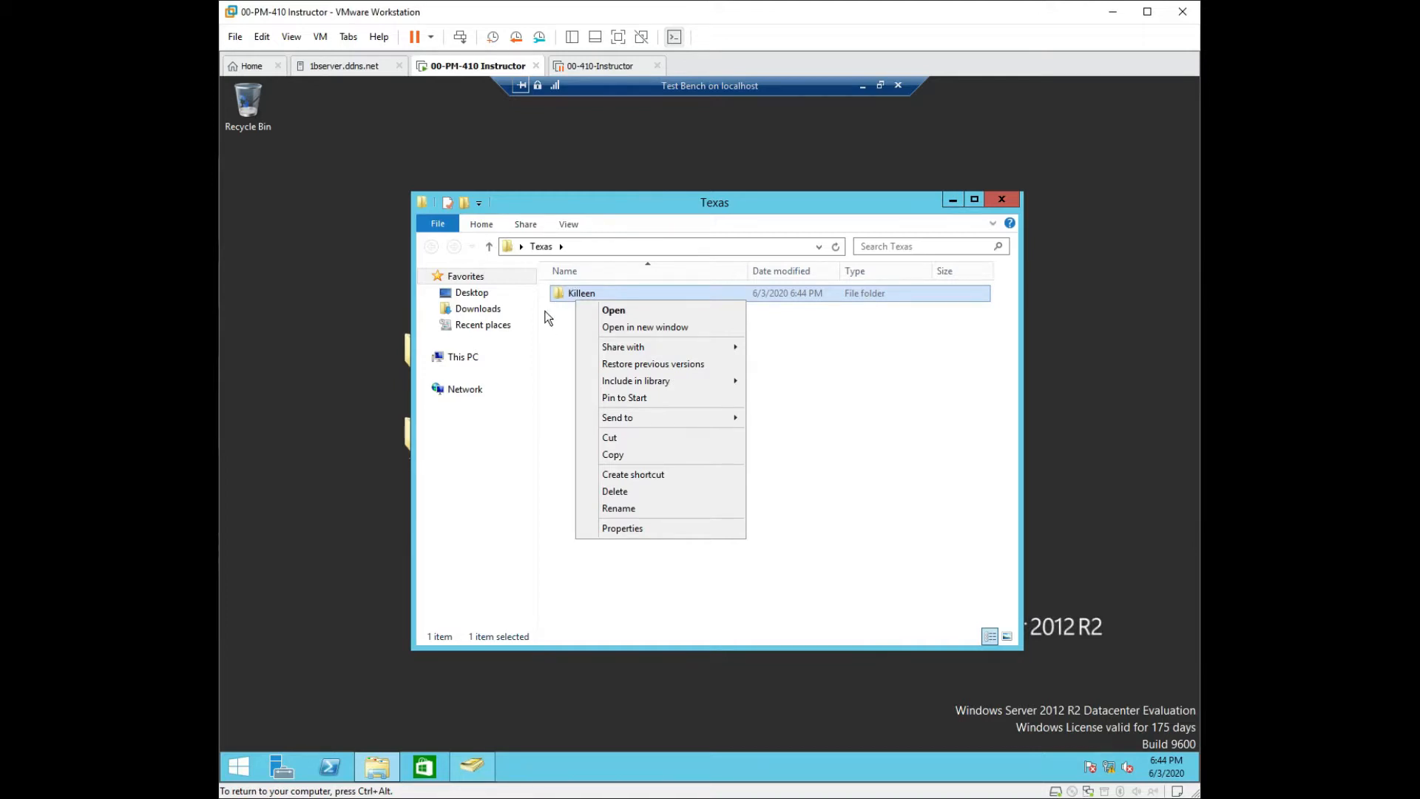
pyautogui.click(631, 529)
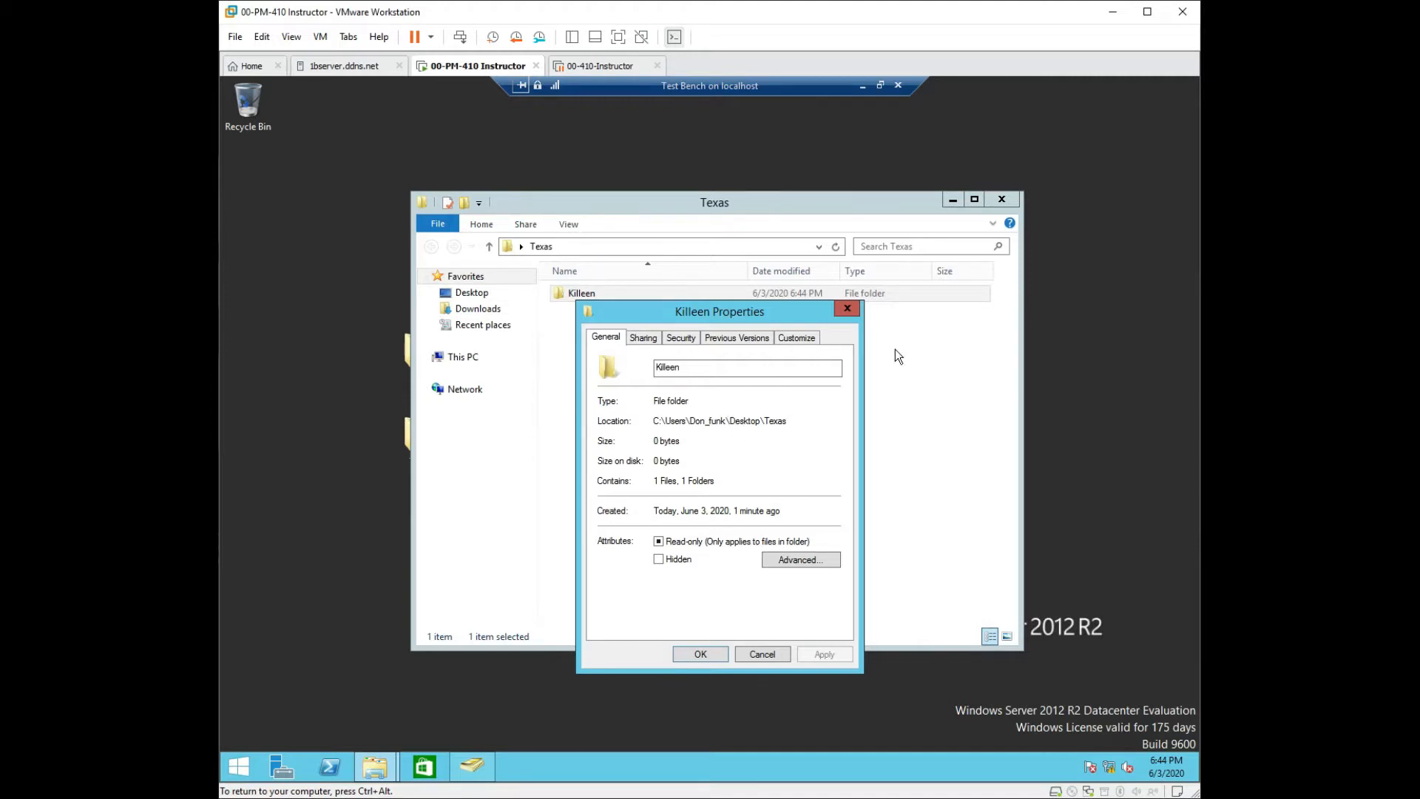
pyautogui.click(850, 310)
pyautogui.doubleClick(607, 298)
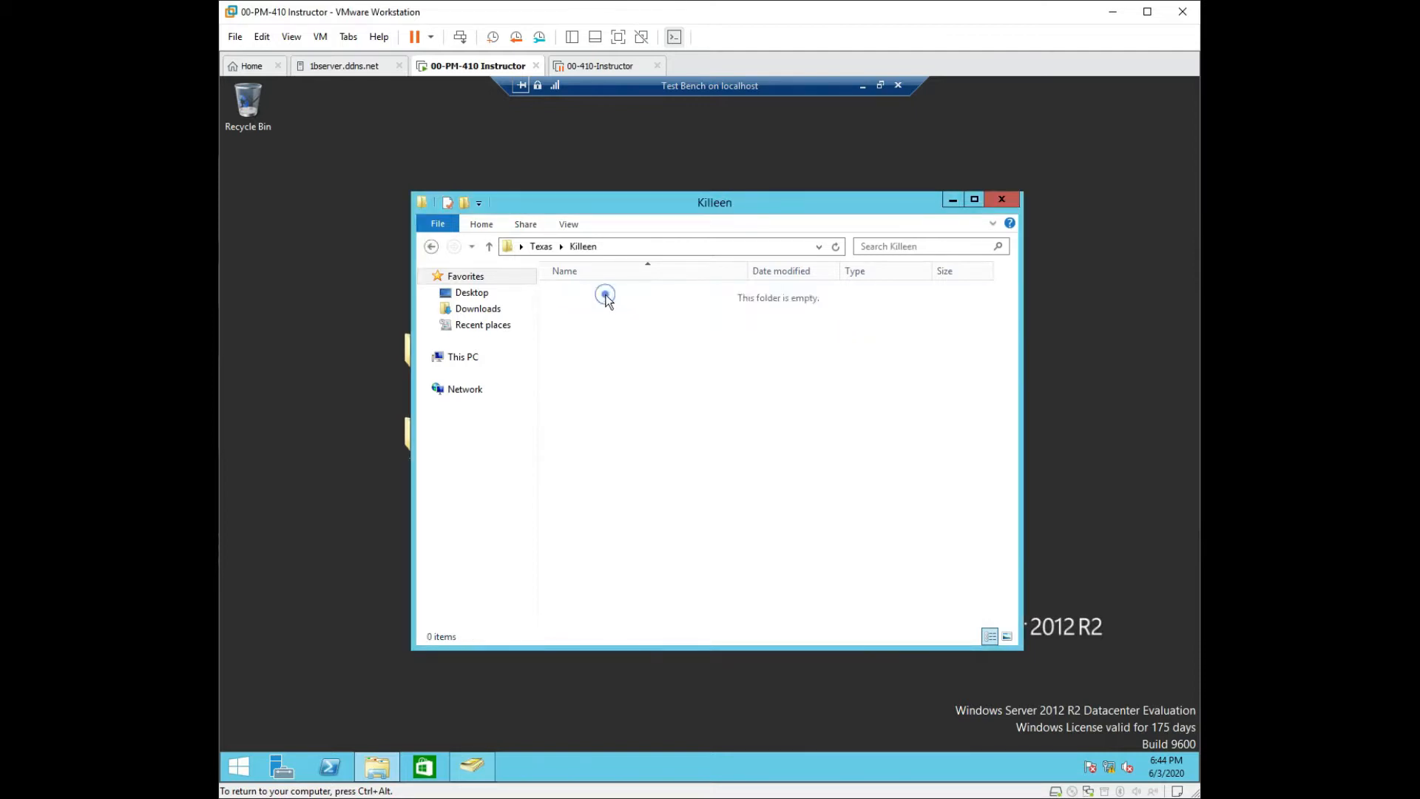
pyautogui.doubleClick(607, 298)
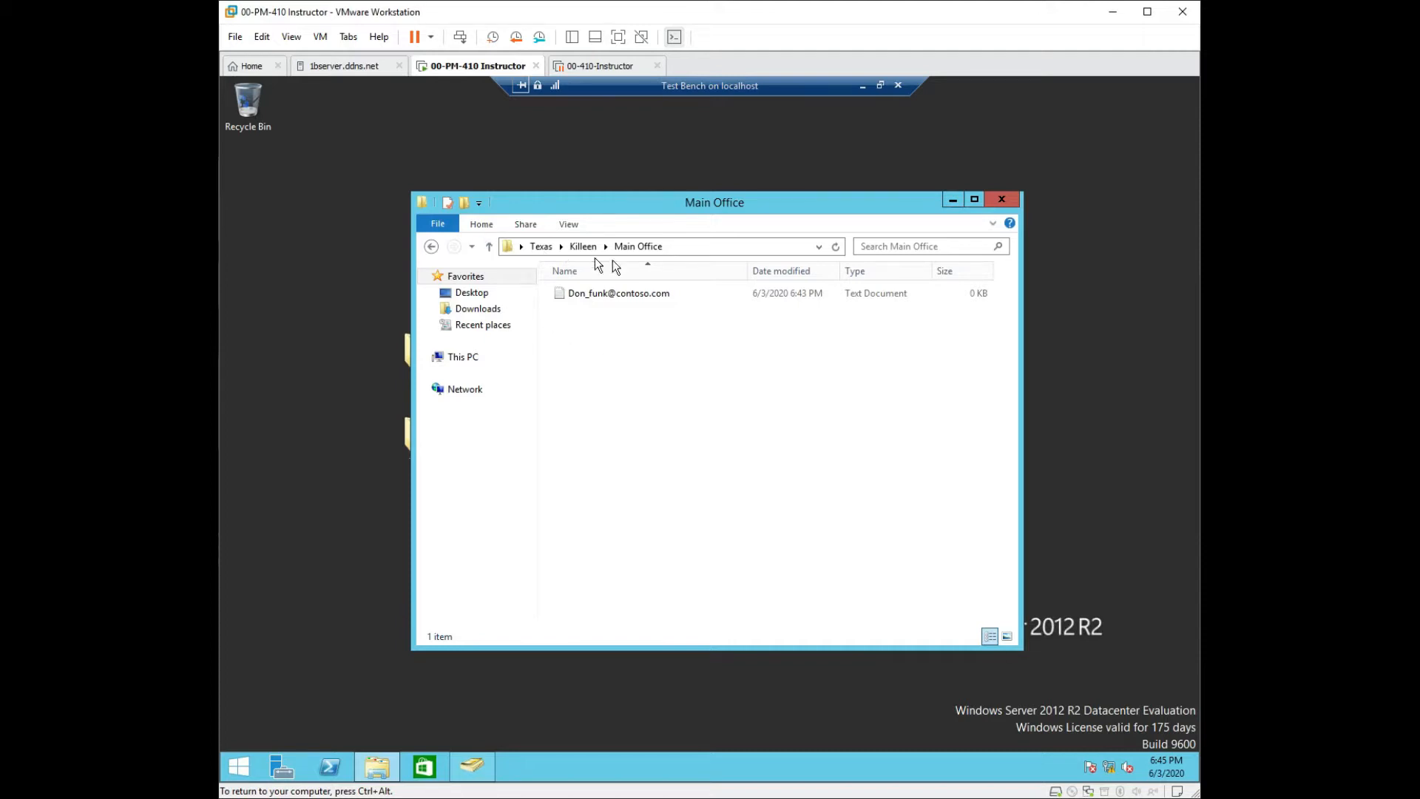
pyautogui.click(998, 200)
pyautogui.moveTo(416, 351); pyautogui.dragTo(348, 274)
pyautogui.moveTo(413, 441); pyautogui.dragTo(361, 342)
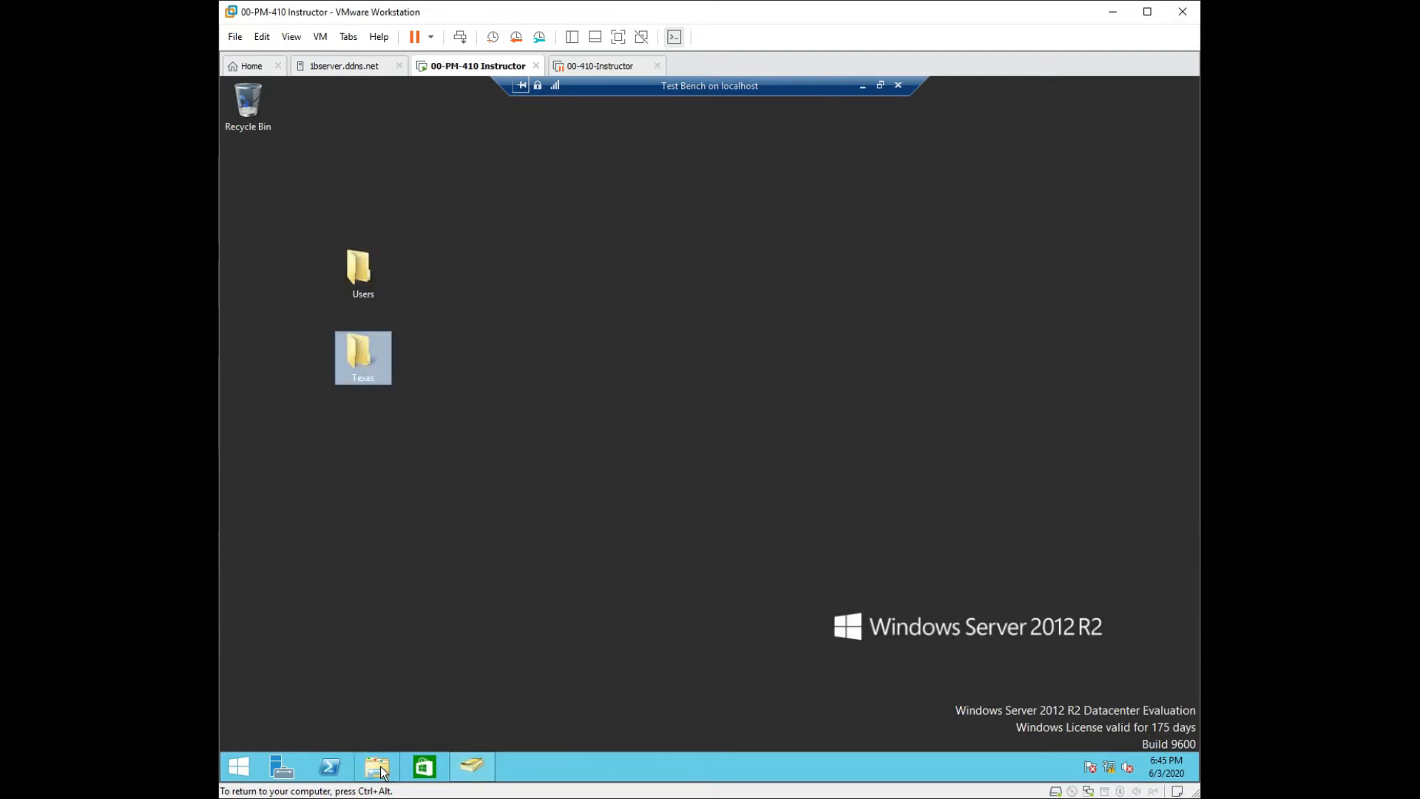
# Restore the Active Directory Users and Computers window, shift it left, and enlarge it.
pyautogui.moveTo(470, 773)
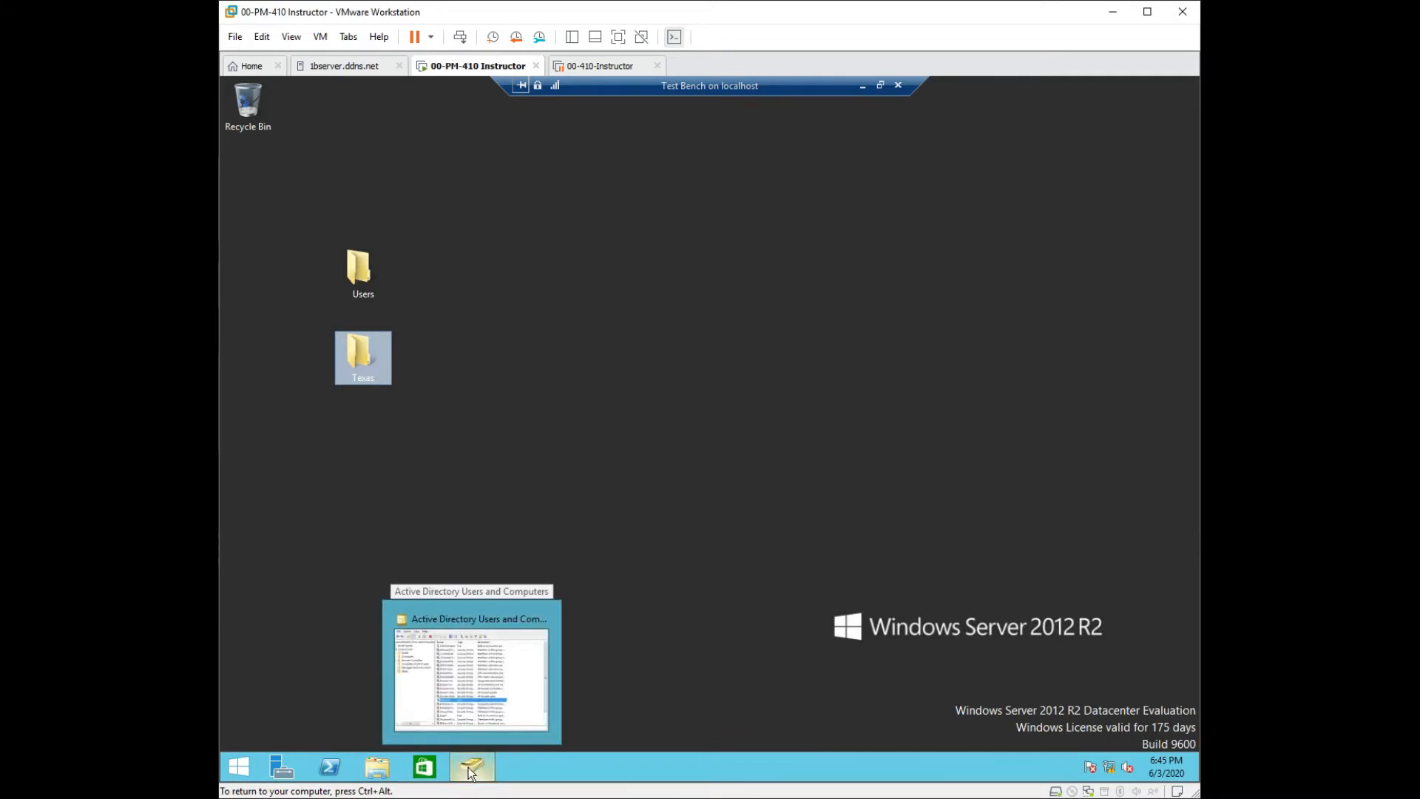
pyautogui.click(470, 773)
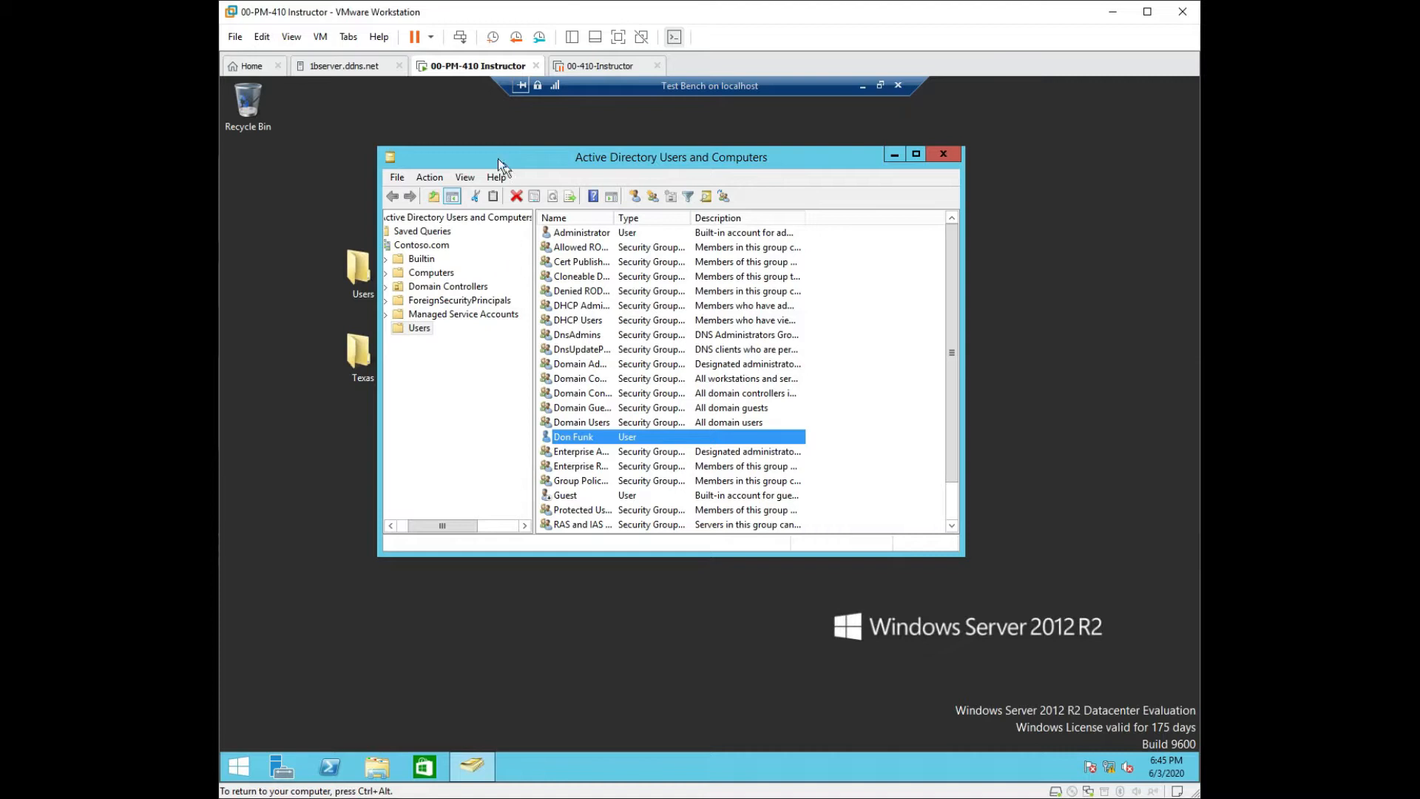
pyautogui.moveTo(486, 165); pyautogui.dragTo(348, 169)
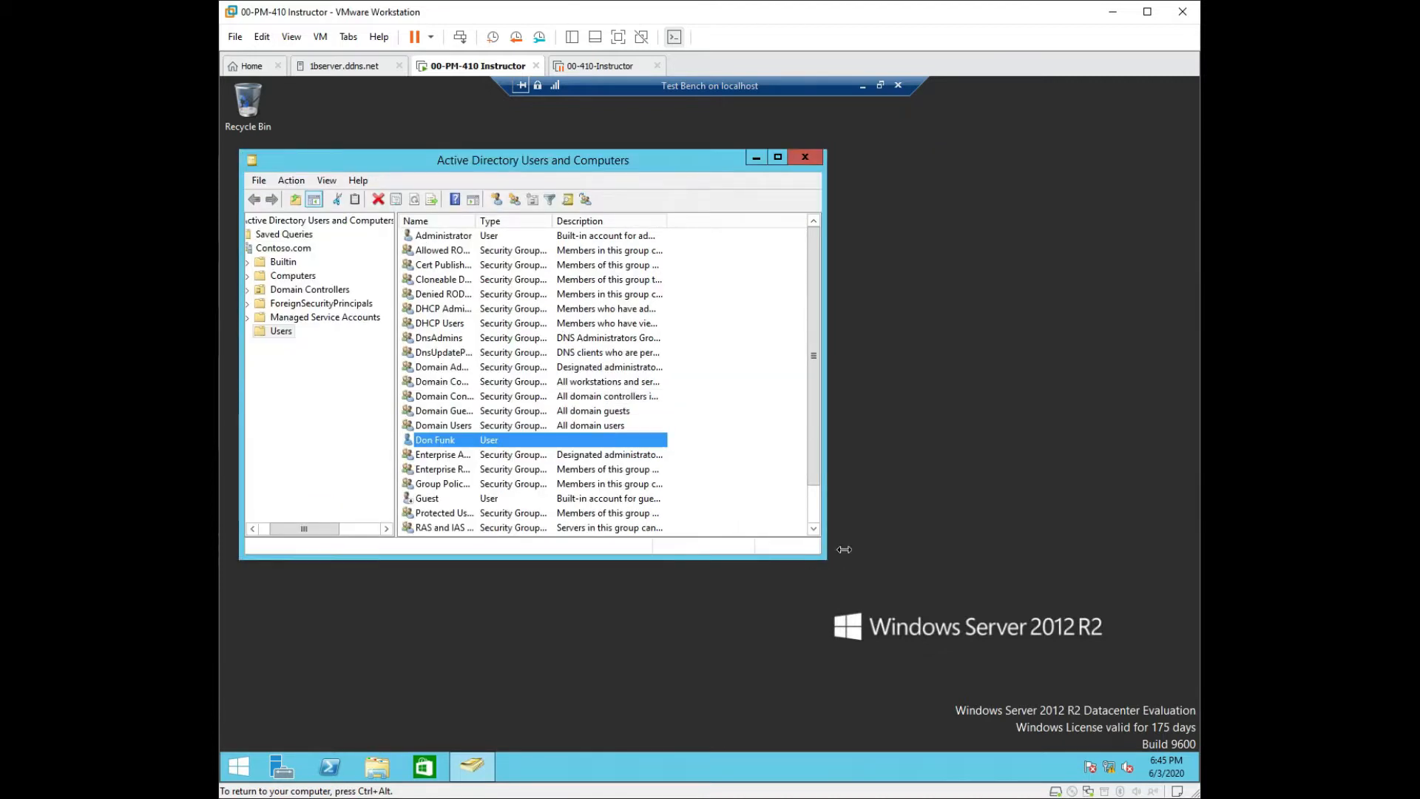
pyautogui.moveTo(824, 557); pyautogui.dragTo(903, 617)
# Inspect the Users, Domain Controllers (DC1, DC2) and Computers containers without creating anything.
pyautogui.click(273, 339)
pyautogui.rightClick(269, 331)
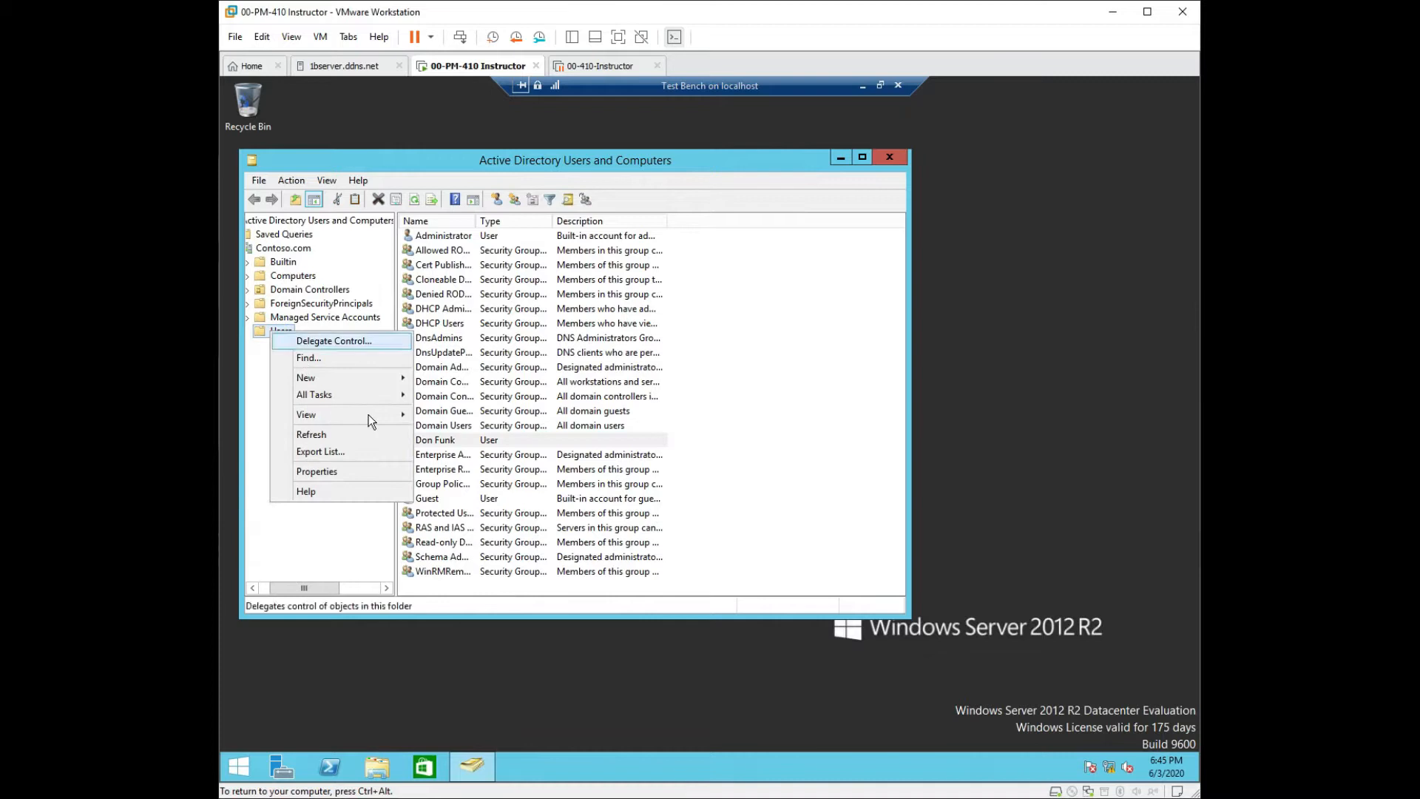
pyautogui.moveTo(370, 378)
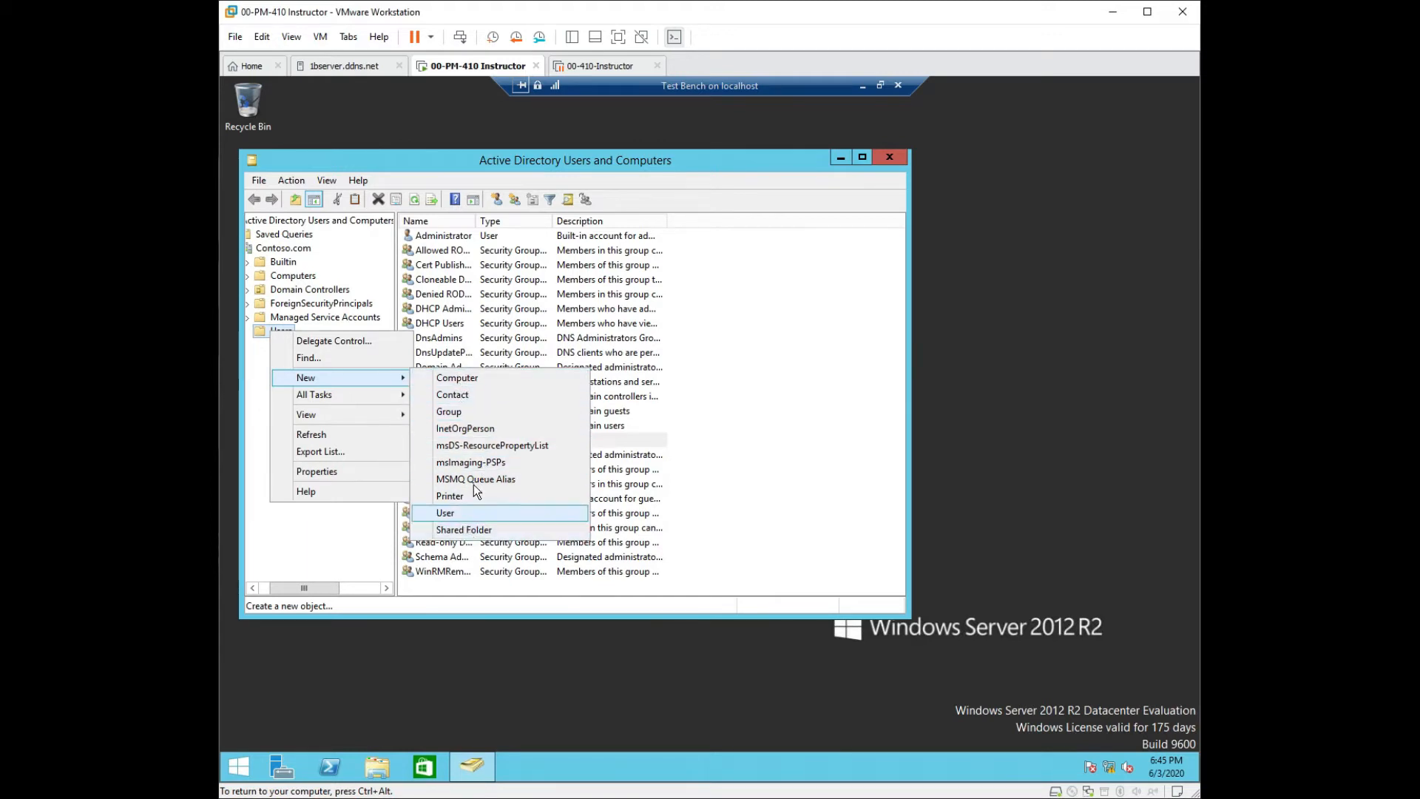
pyautogui.click(362, 540)
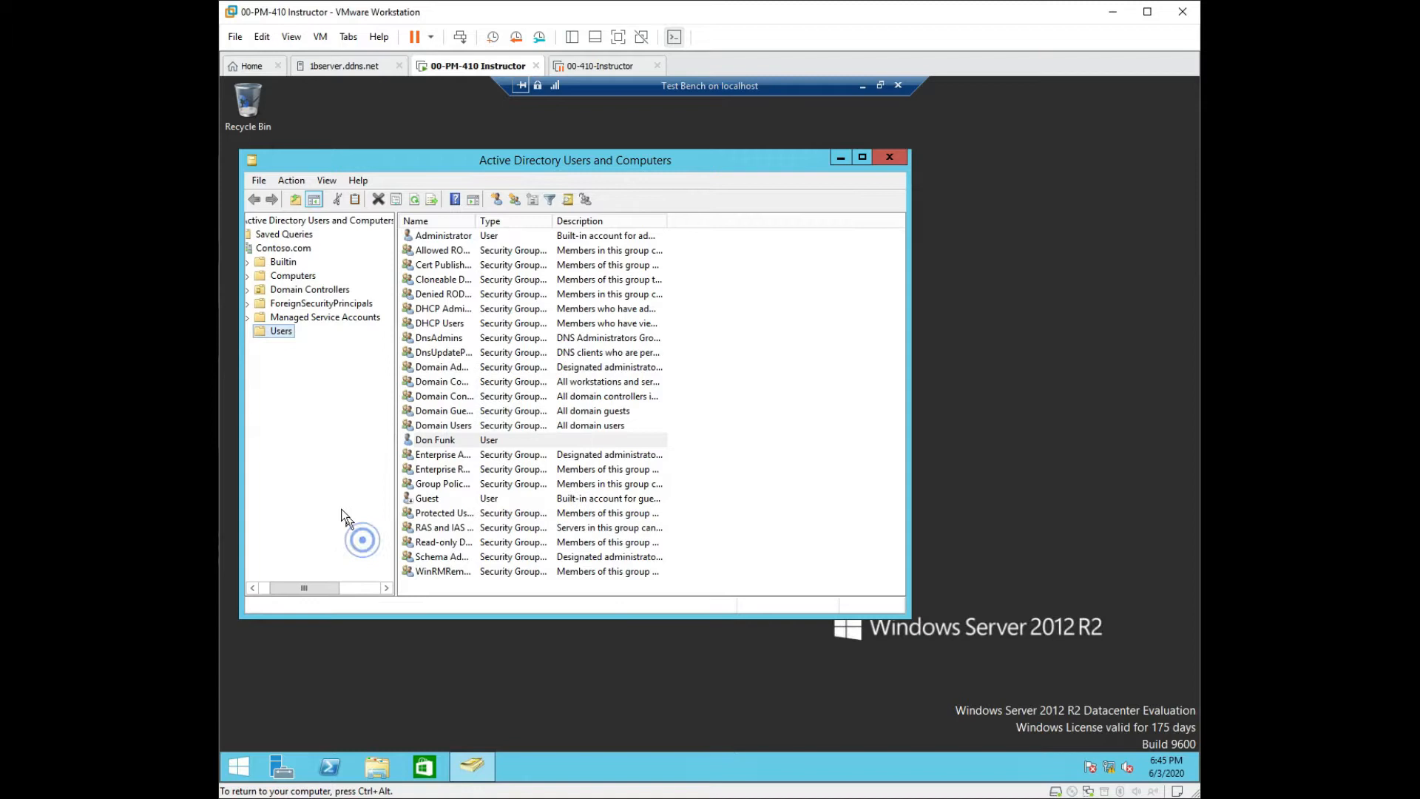
pyautogui.click(266, 290)
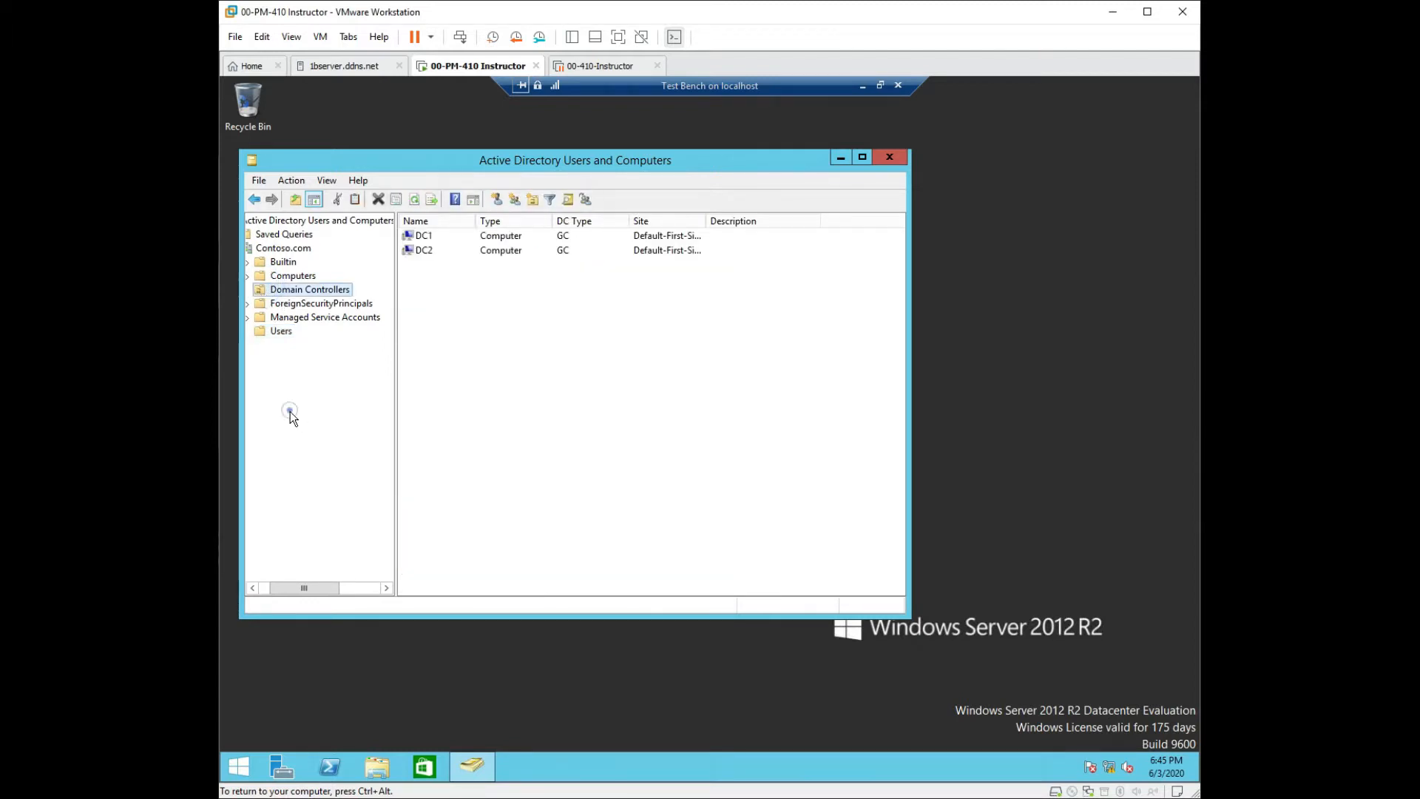
pyautogui.rightClick(277, 292)
pyautogui.moveTo(340, 353)
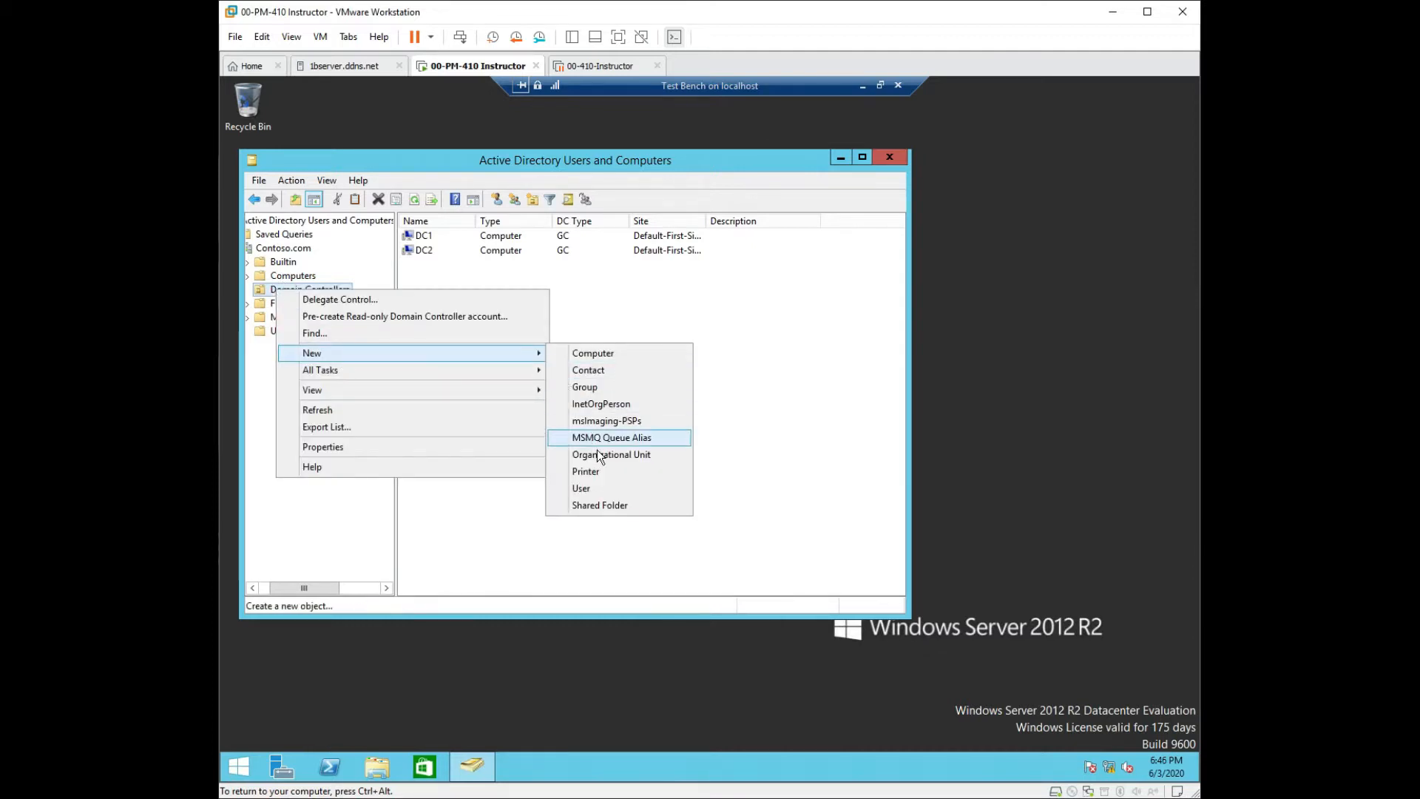
pyautogui.click(346, 534)
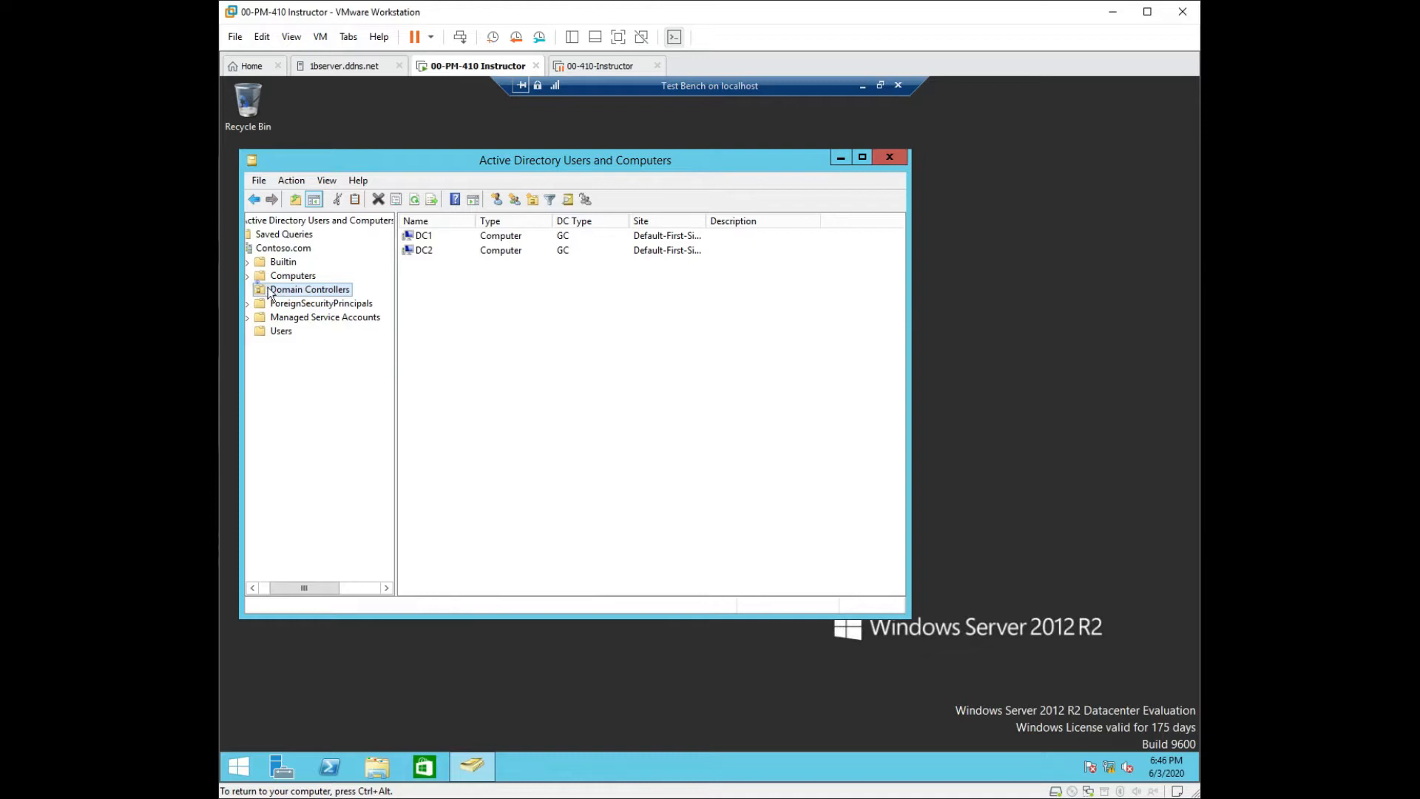
pyautogui.click(285, 276)
pyautogui.click(287, 292)
# Create a Texas organizational unit under Contoso.com with accidental-deletion protection enabled.
pyautogui.click(276, 249)
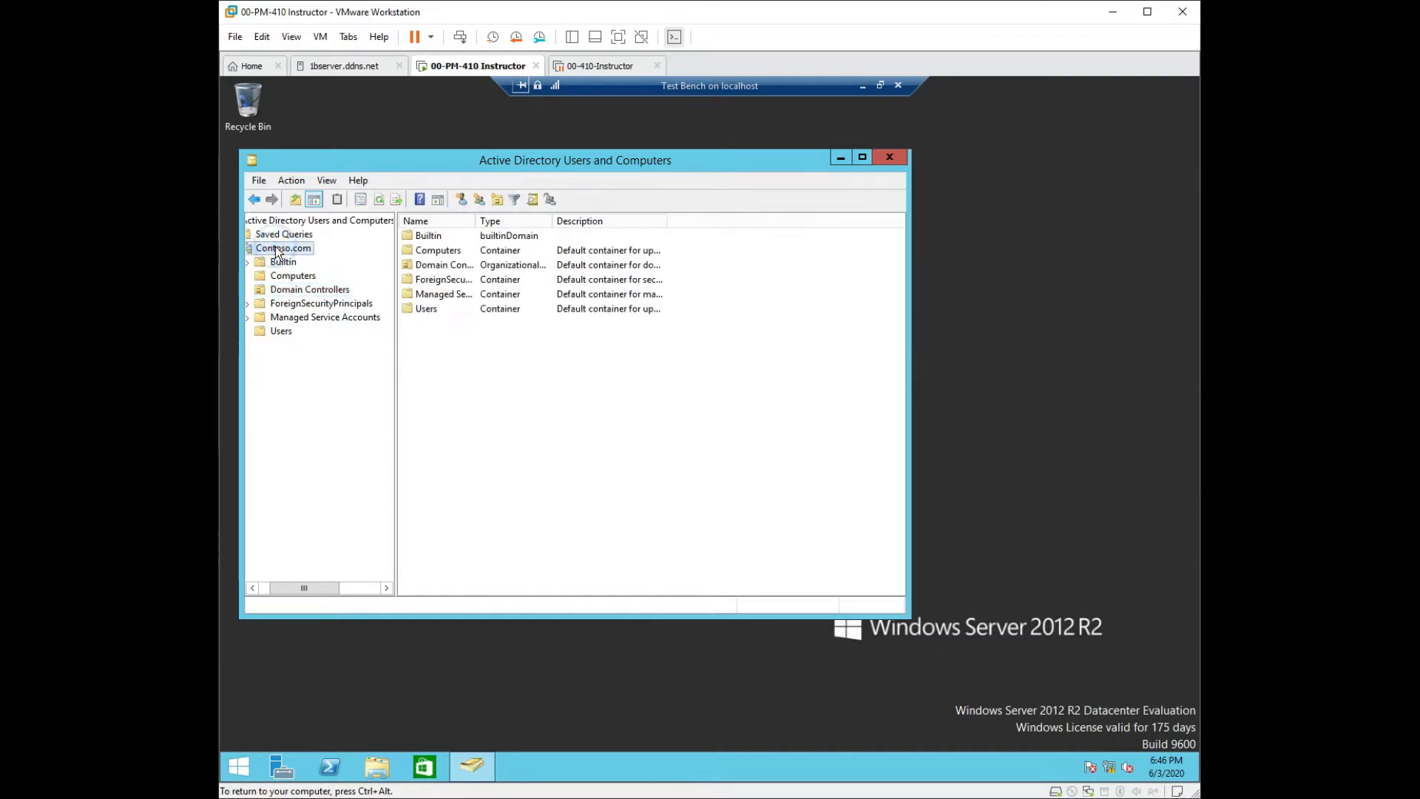
pyautogui.rightClick(275, 248)
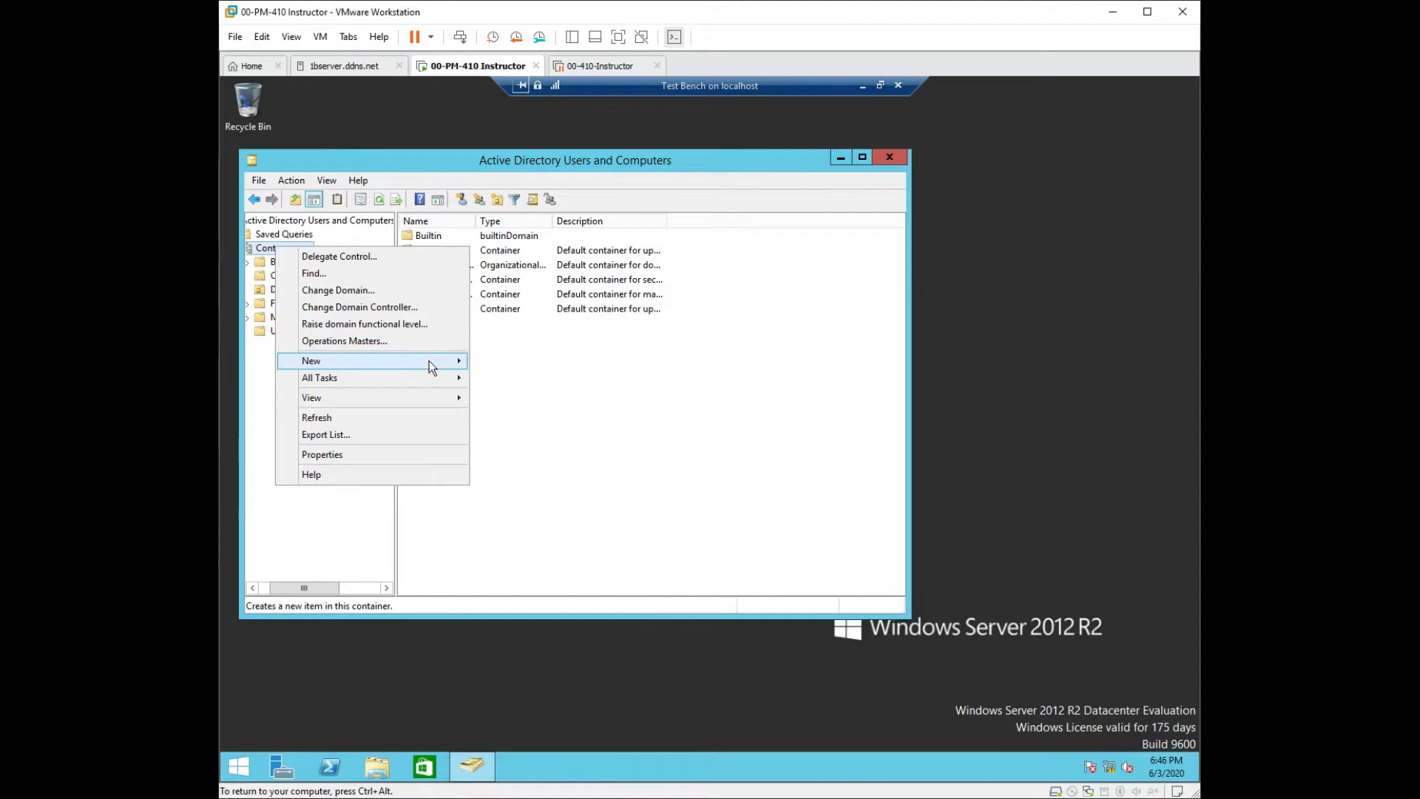
pyautogui.moveTo(429, 361)
pyautogui.click(549, 464)
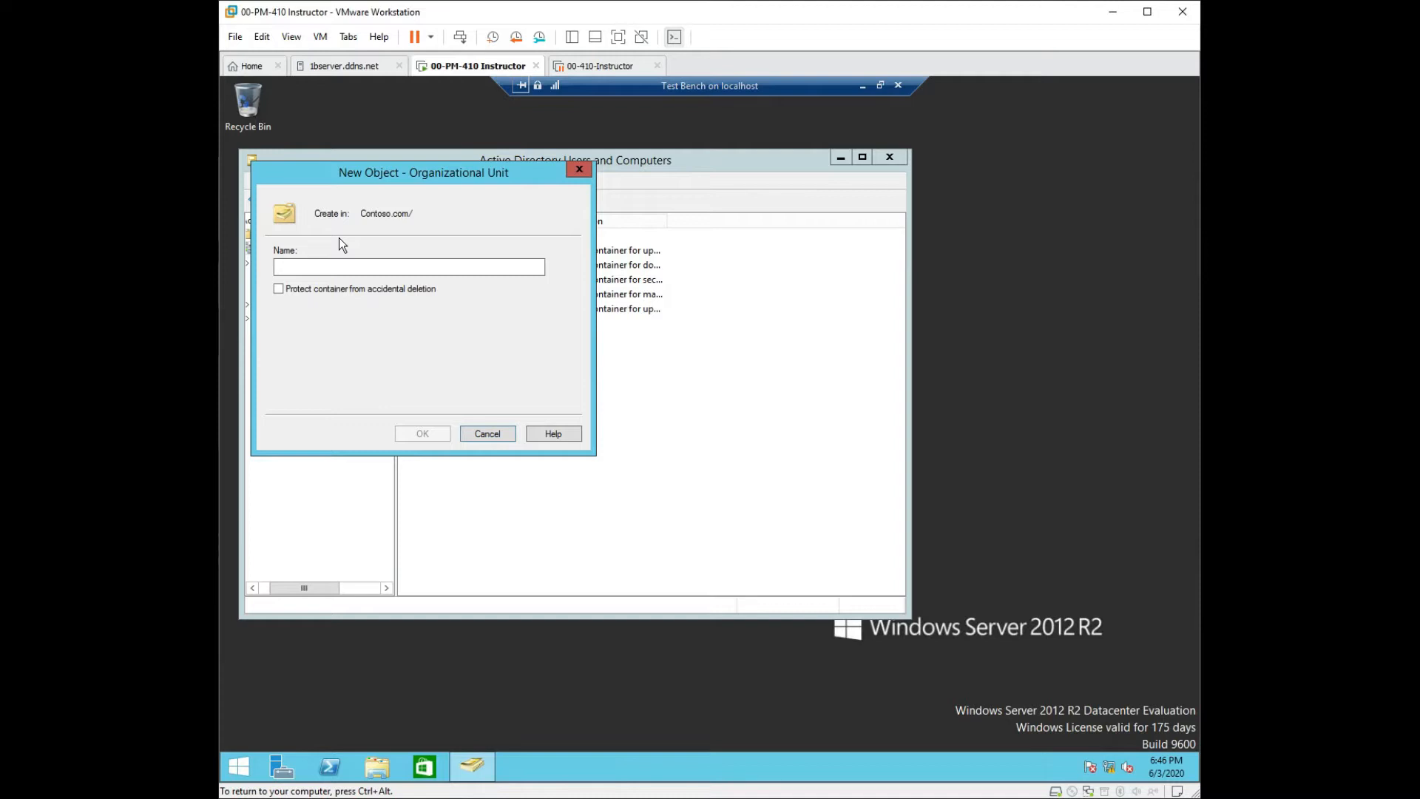
pyautogui.click(280, 289)
pyautogui.click(314, 267)
pyautogui.write('Texas')
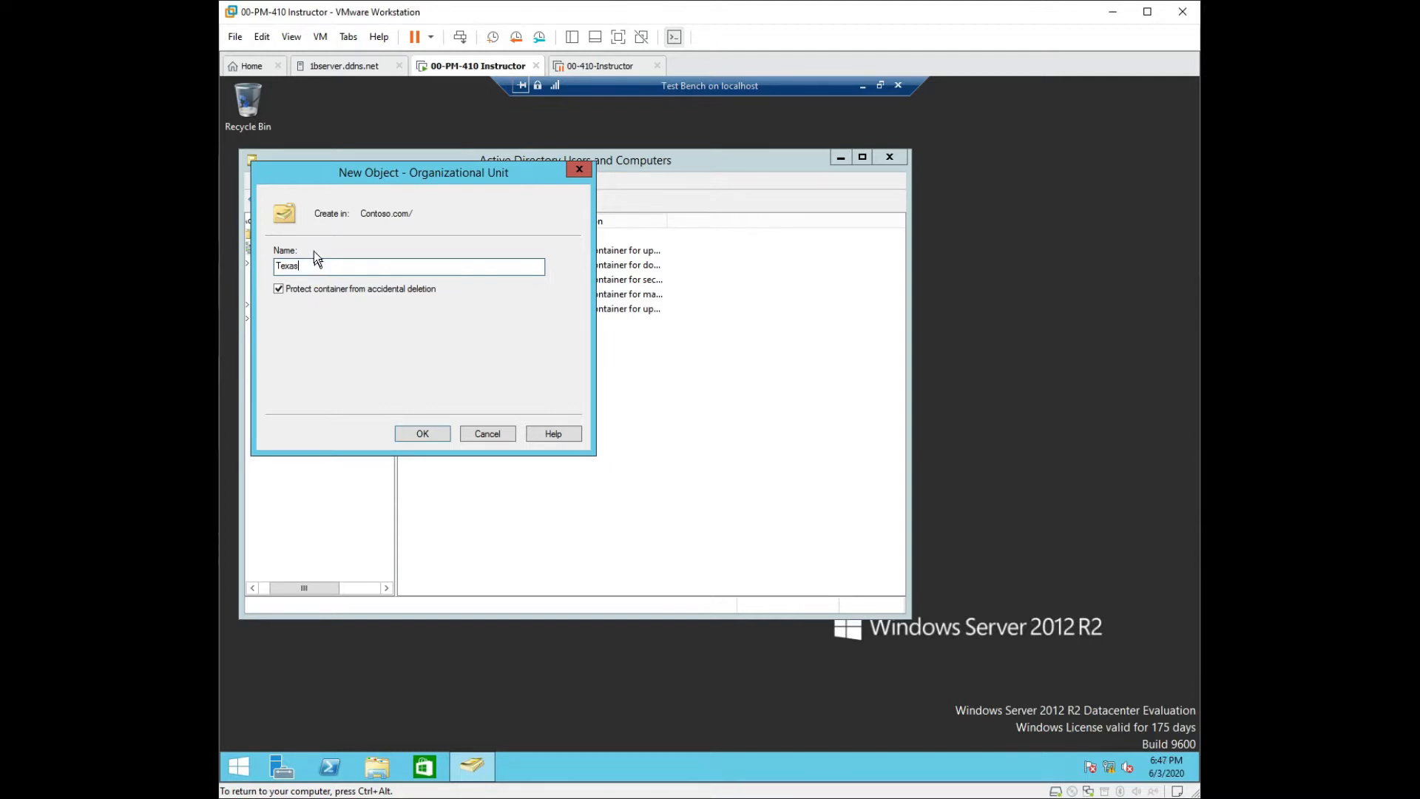
pyautogui.click(439, 434)
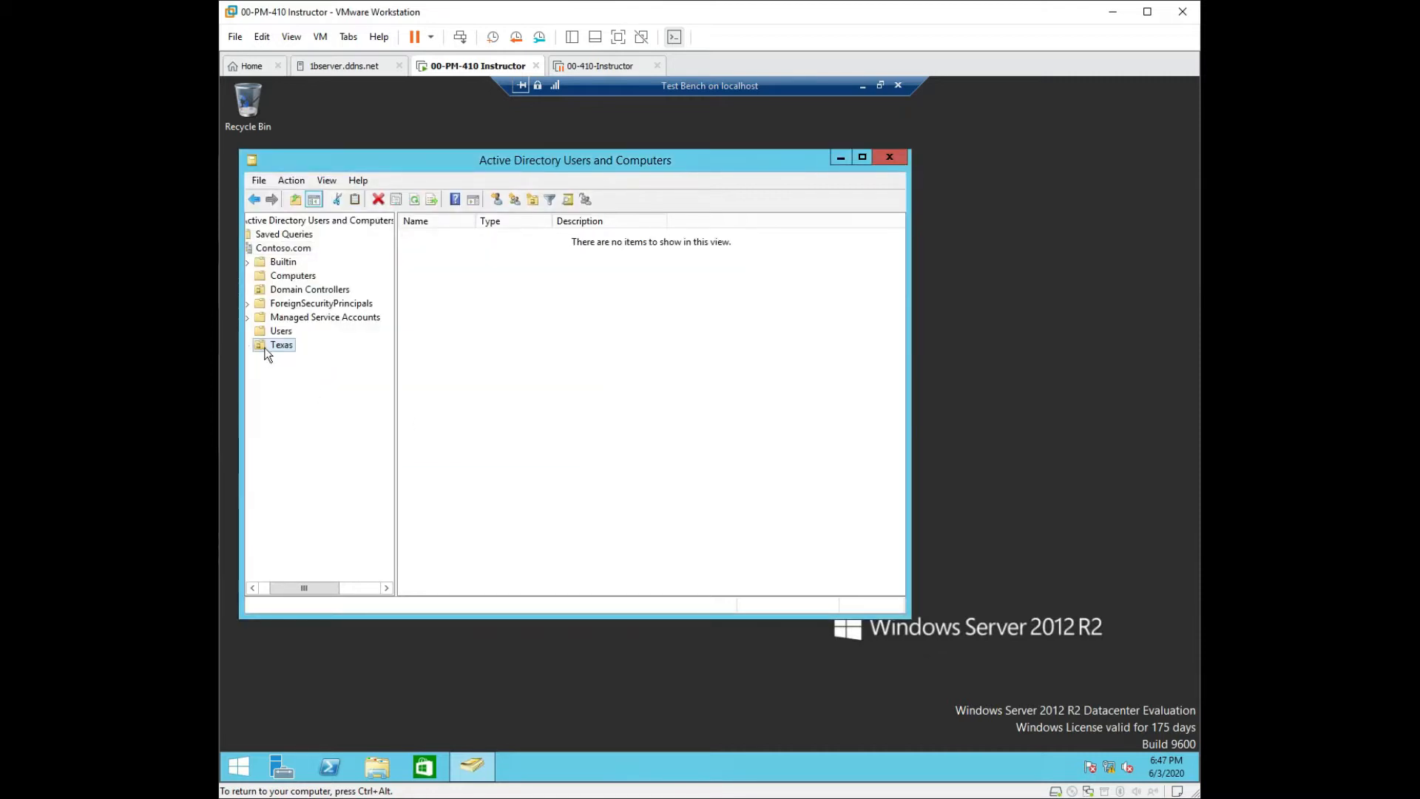
# Briefly magnify the screen to 200%, start a Killeen OU inside Texas but cancel, then refresh Texas.
pyautogui.press('super+plus')
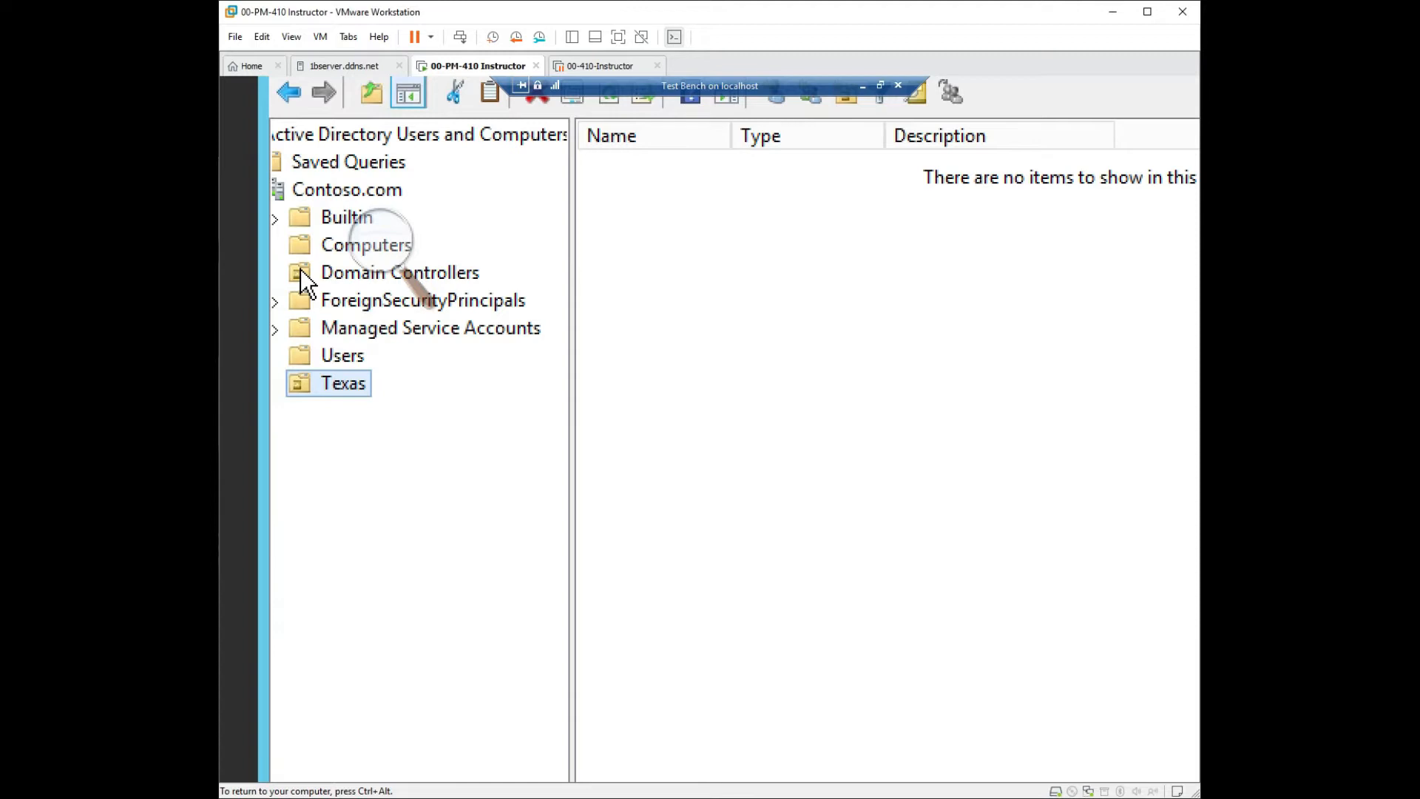
pyautogui.press('super+minus')
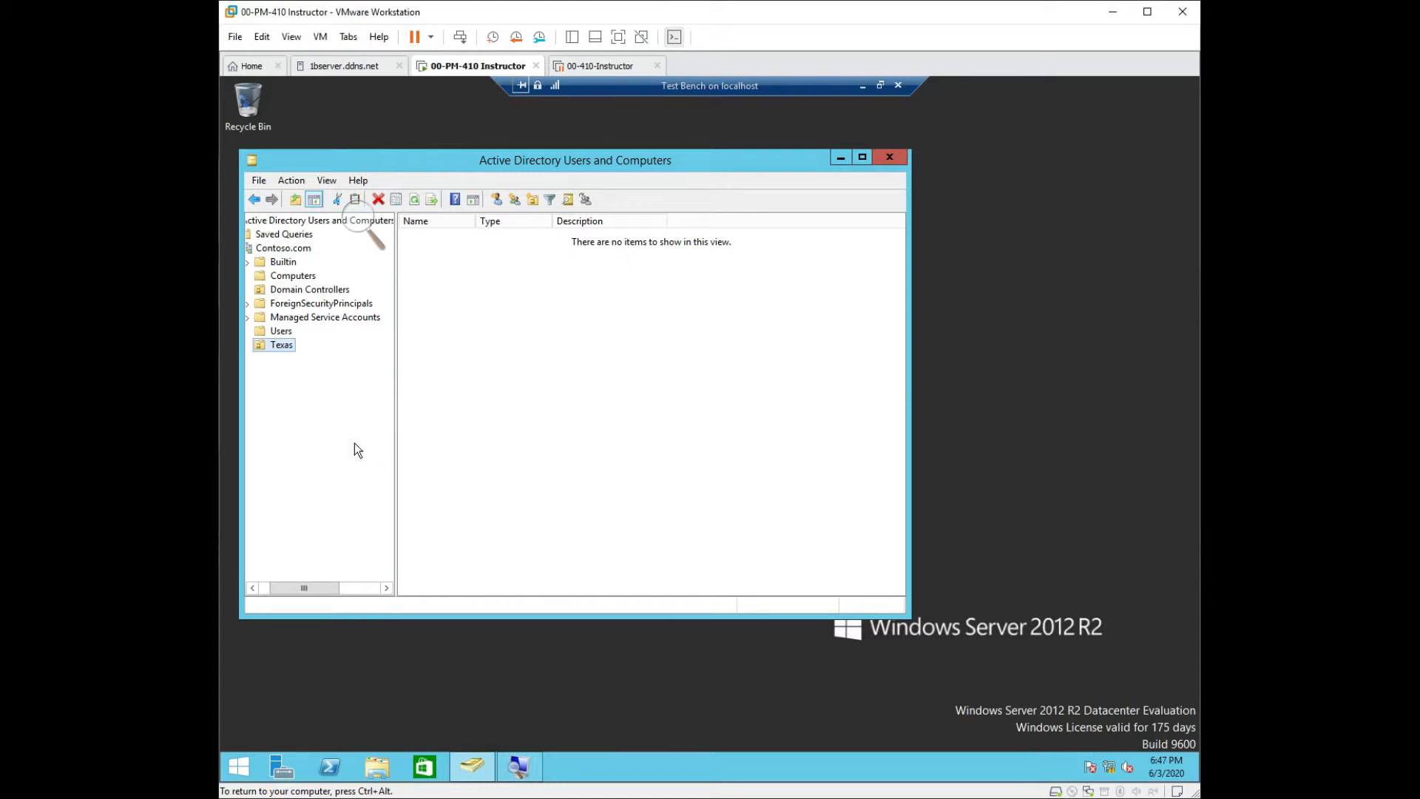
pyautogui.rightClick(287, 348)
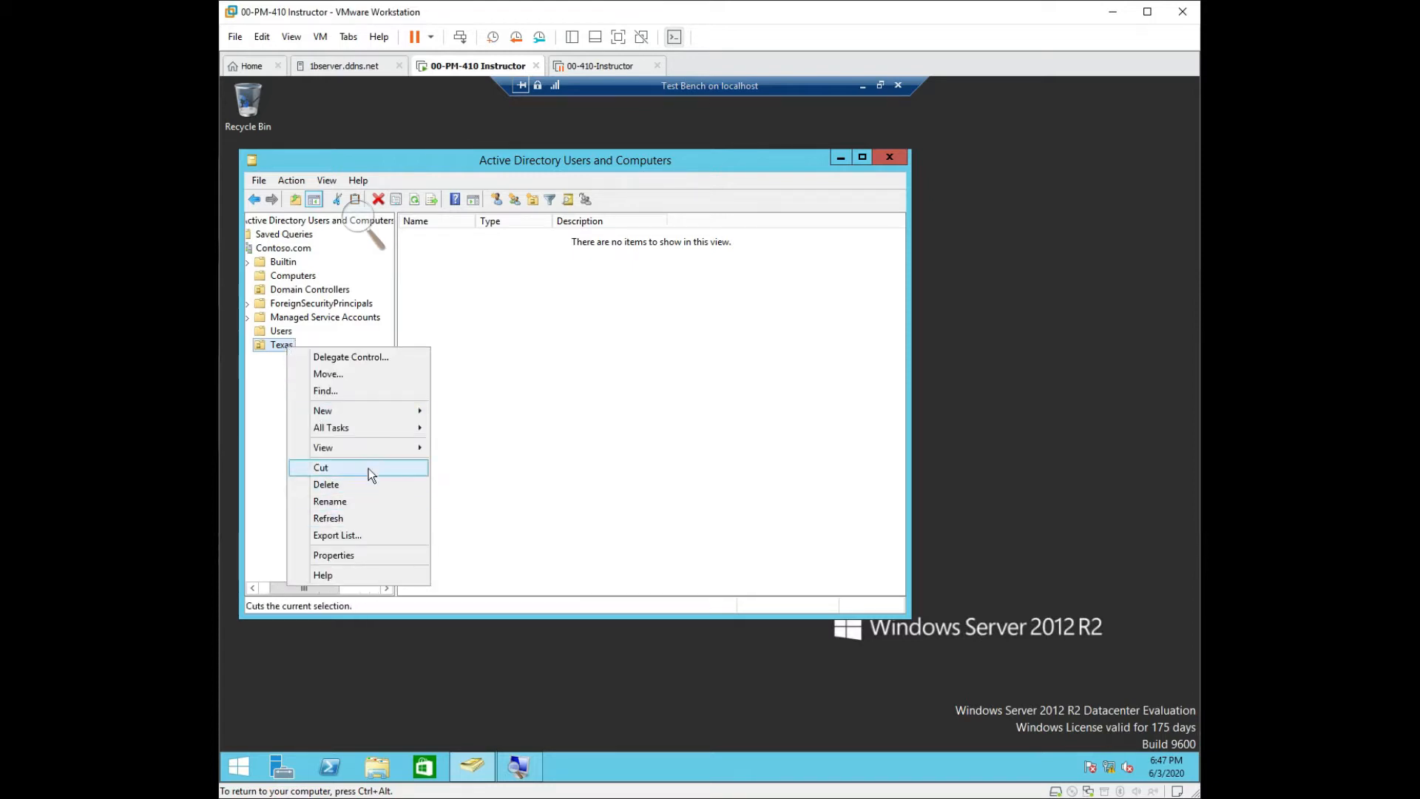
pyautogui.moveTo(389, 408)
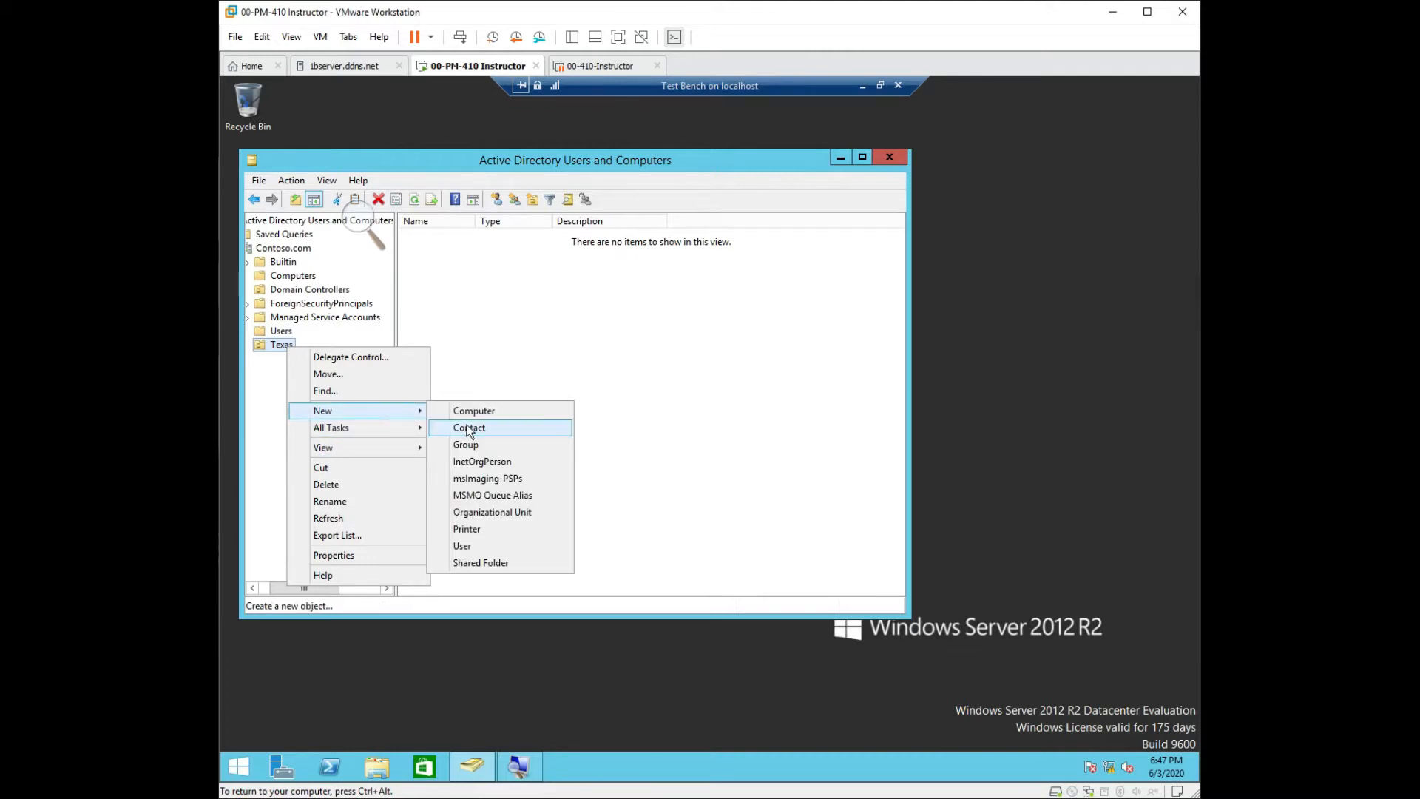
pyautogui.click(486, 513)
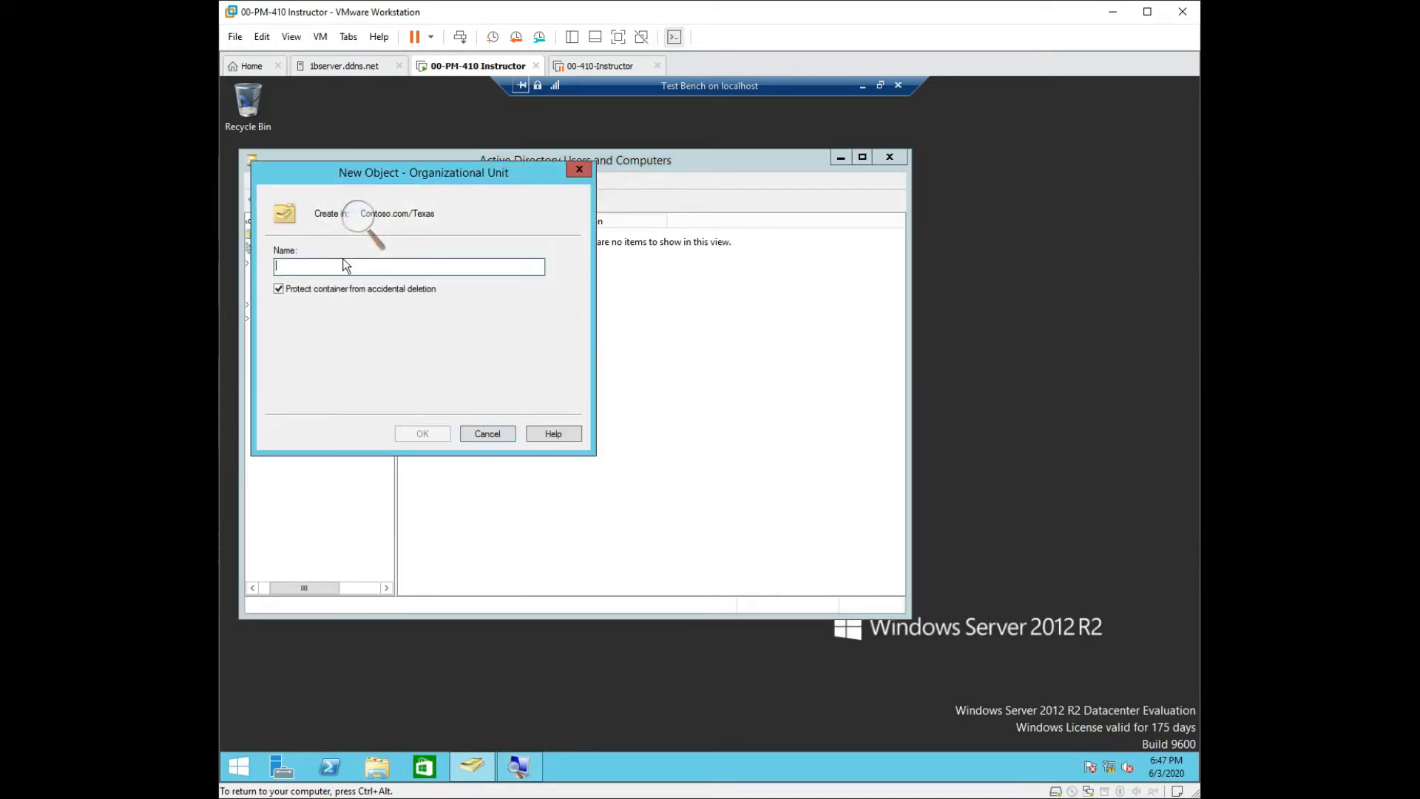
pyautogui.write('Killeen')
pyautogui.click(508, 432)
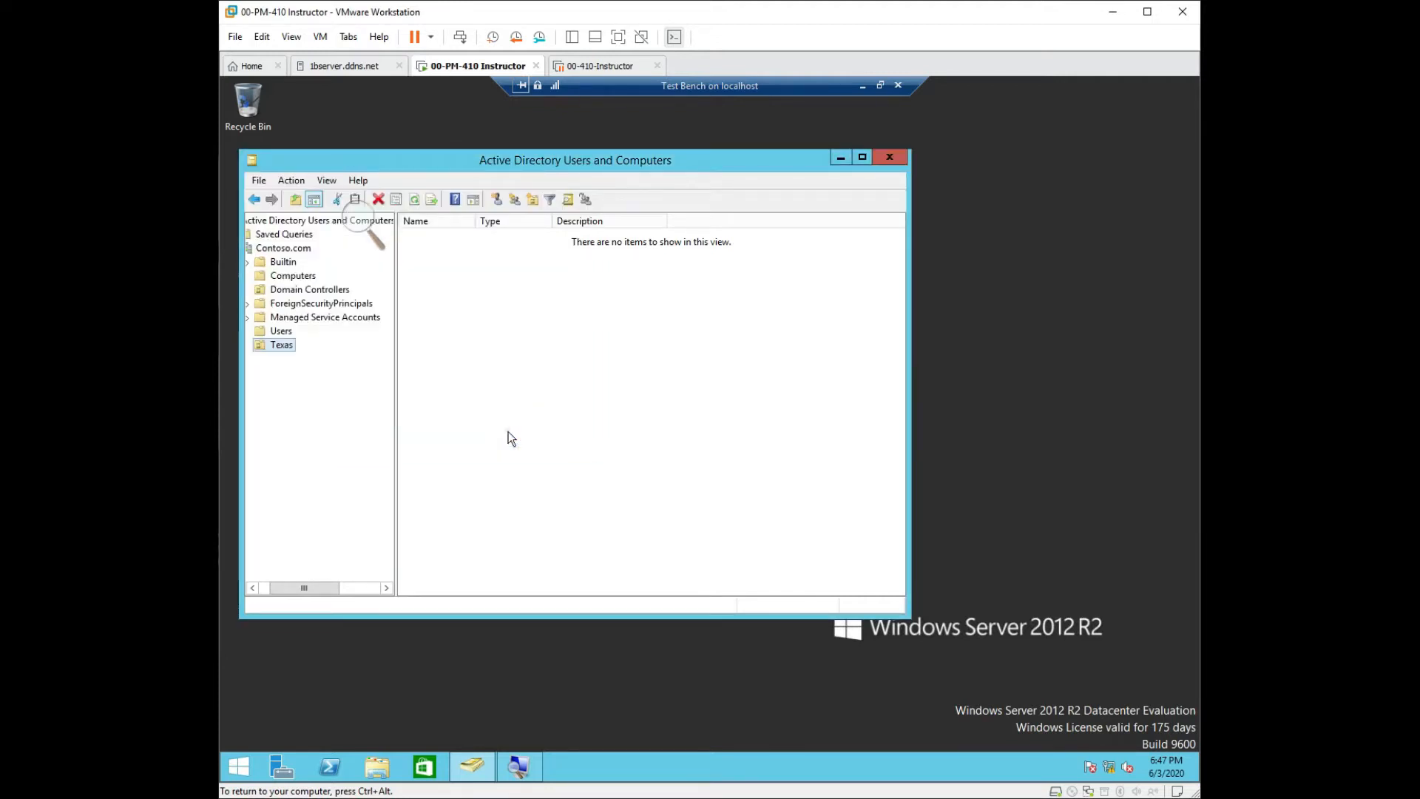
pyautogui.rightClick(291, 349)
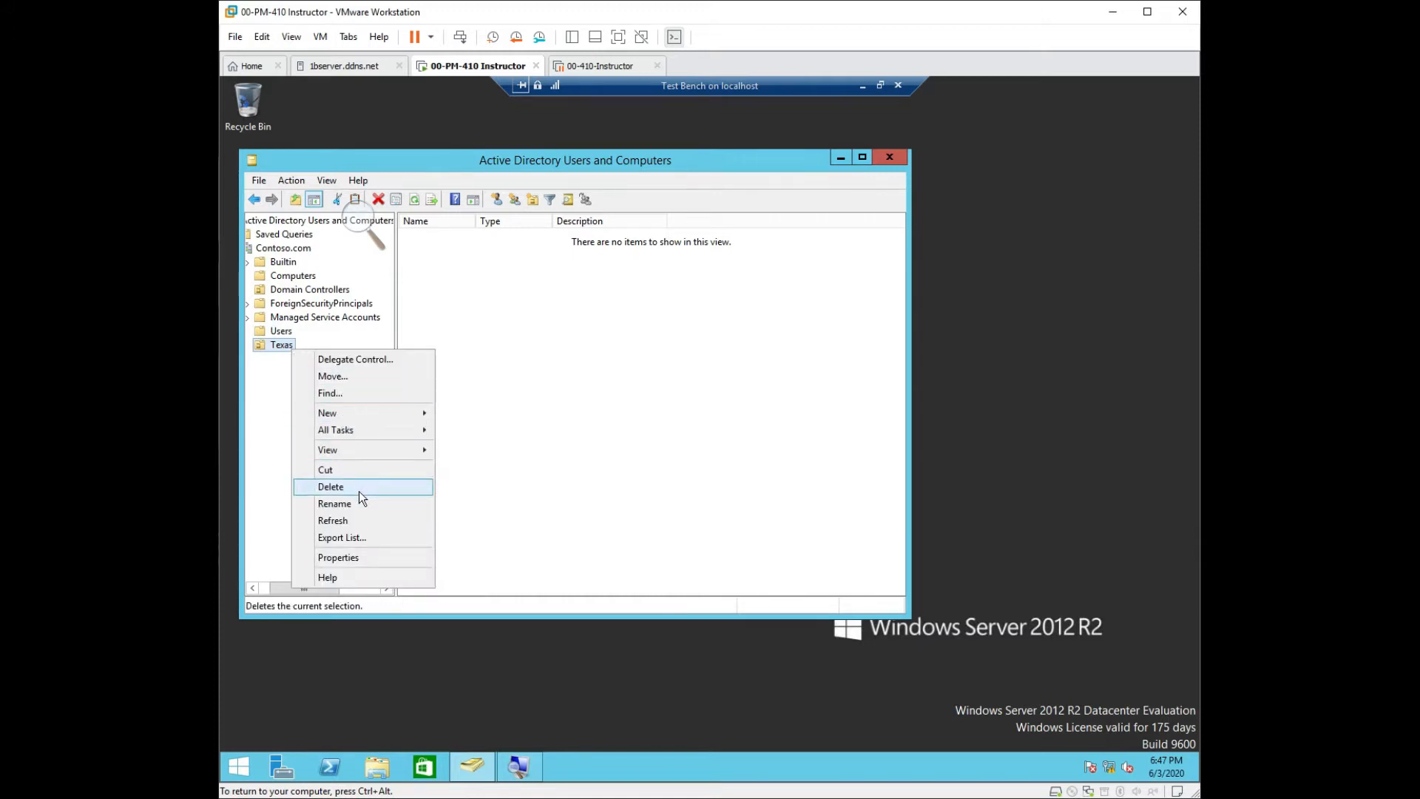
pyautogui.click(359, 521)
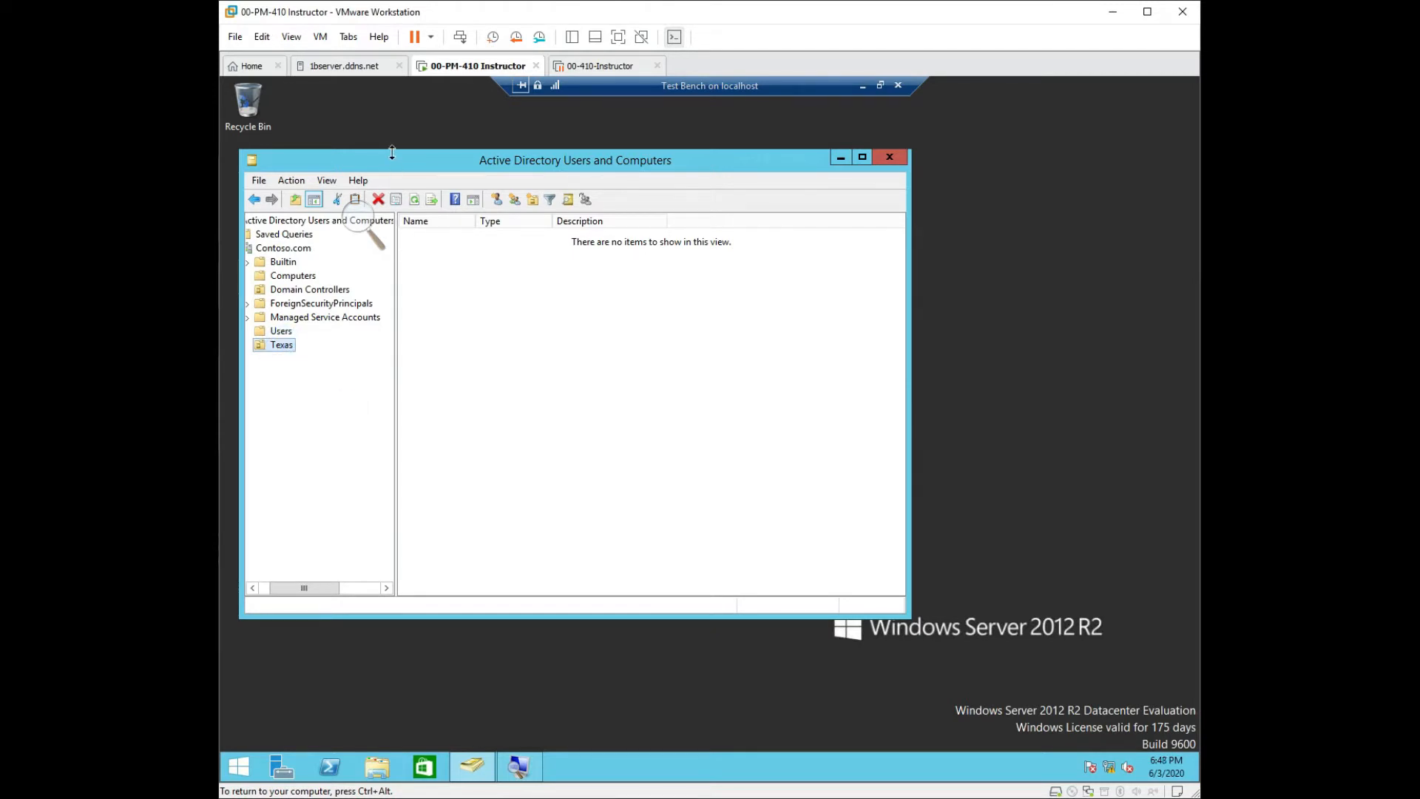
# Move the directory console aside and create an OU named 'Killeen' inside Texas.
pyautogui.moveTo(392, 166); pyautogui.dragTo(448, 191)
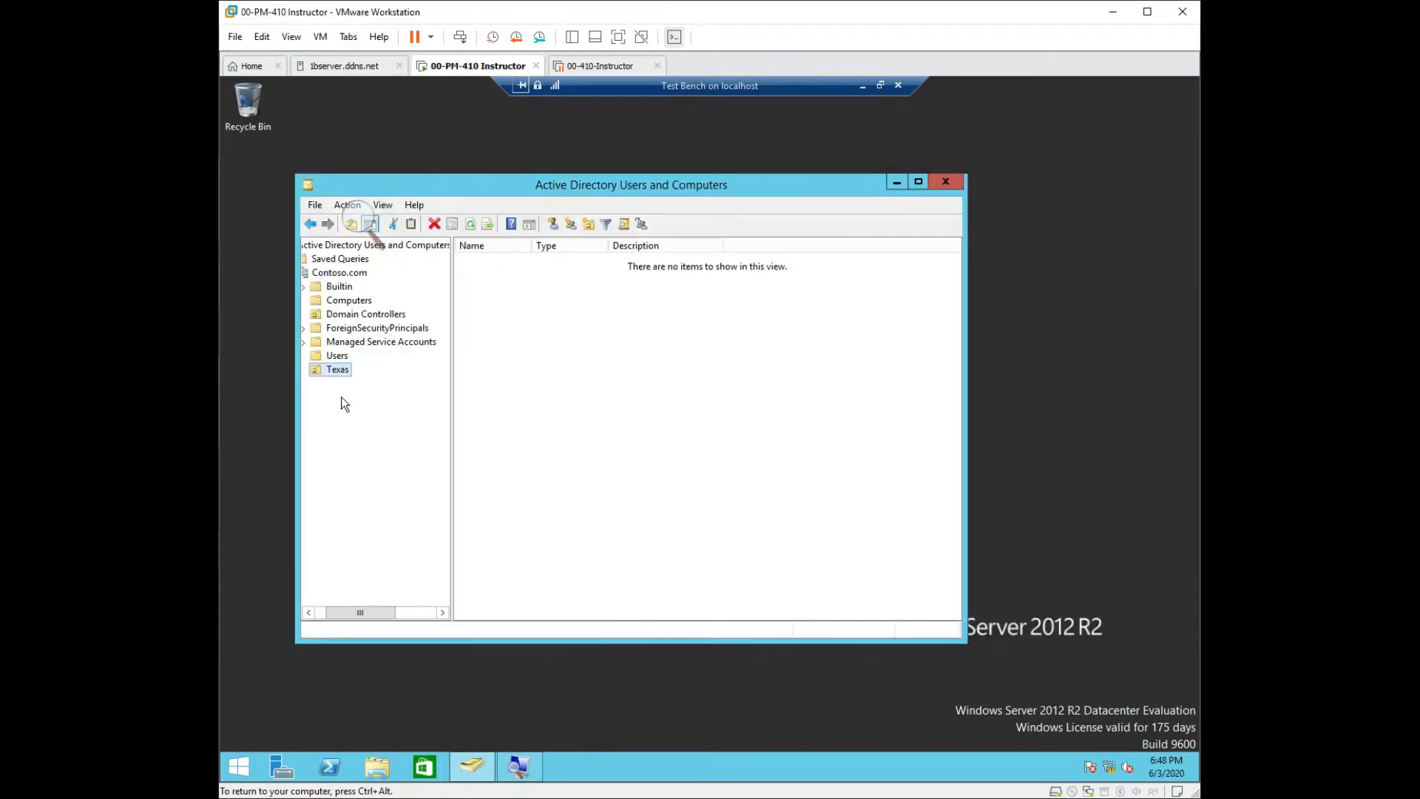
pyautogui.rightClick(332, 367)
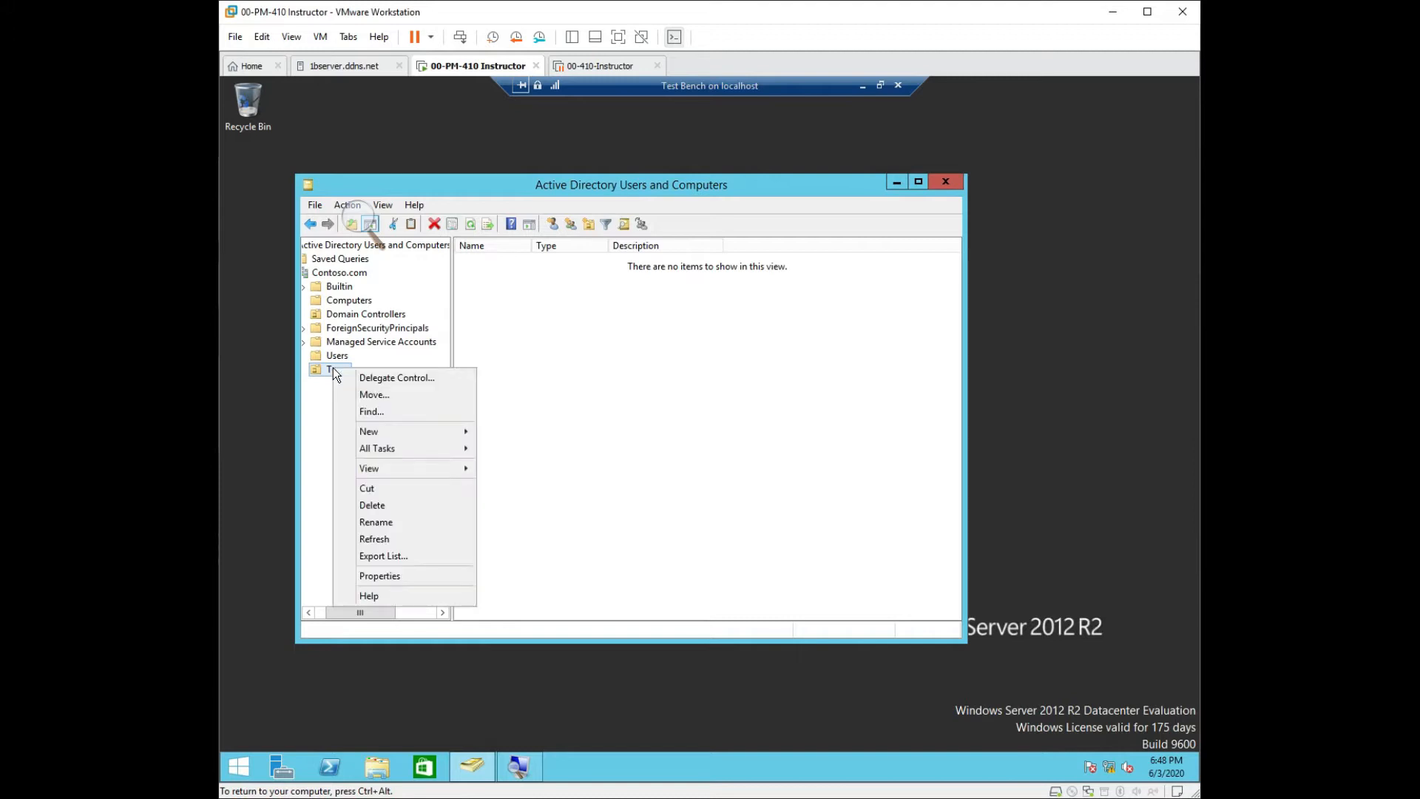
pyautogui.moveTo(419, 463)
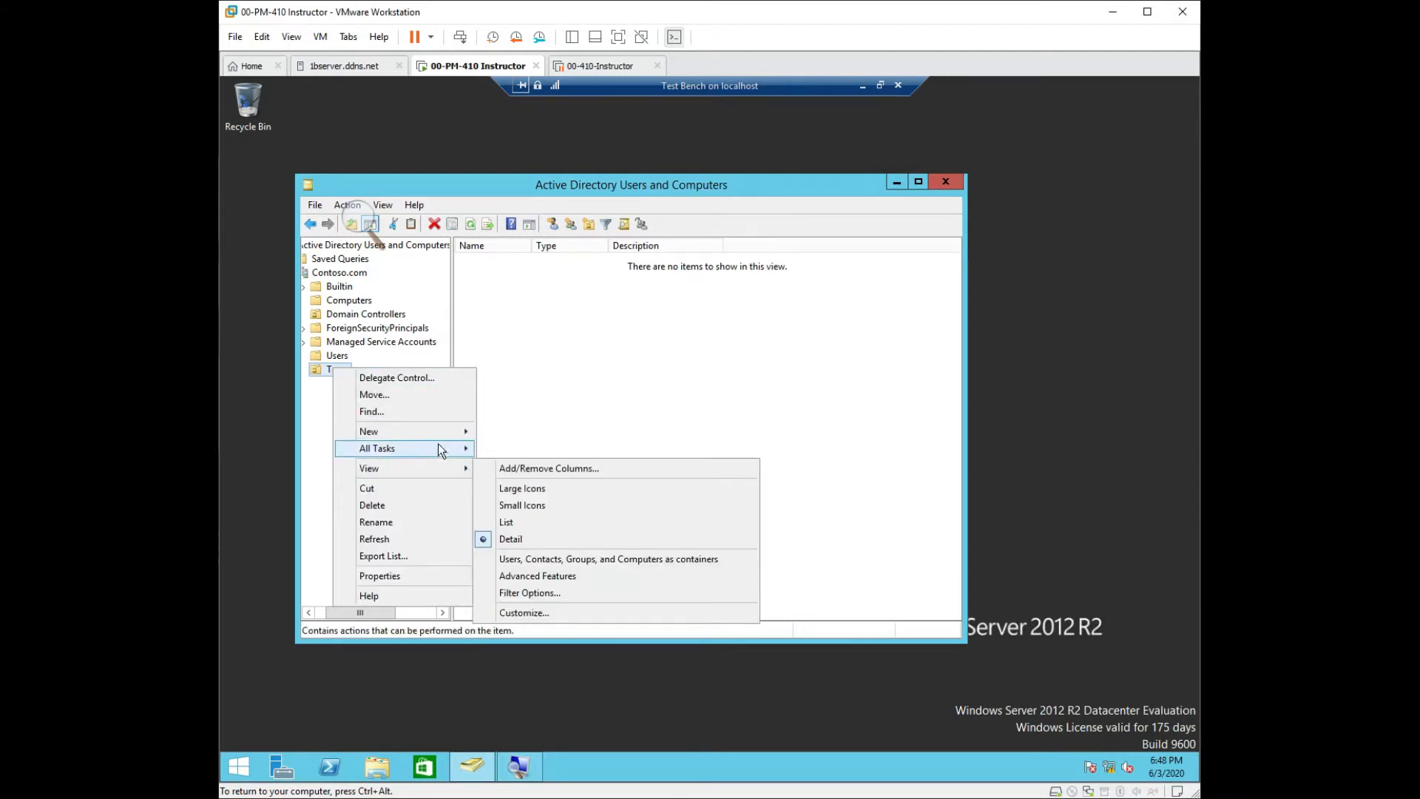
pyautogui.moveTo(443, 430)
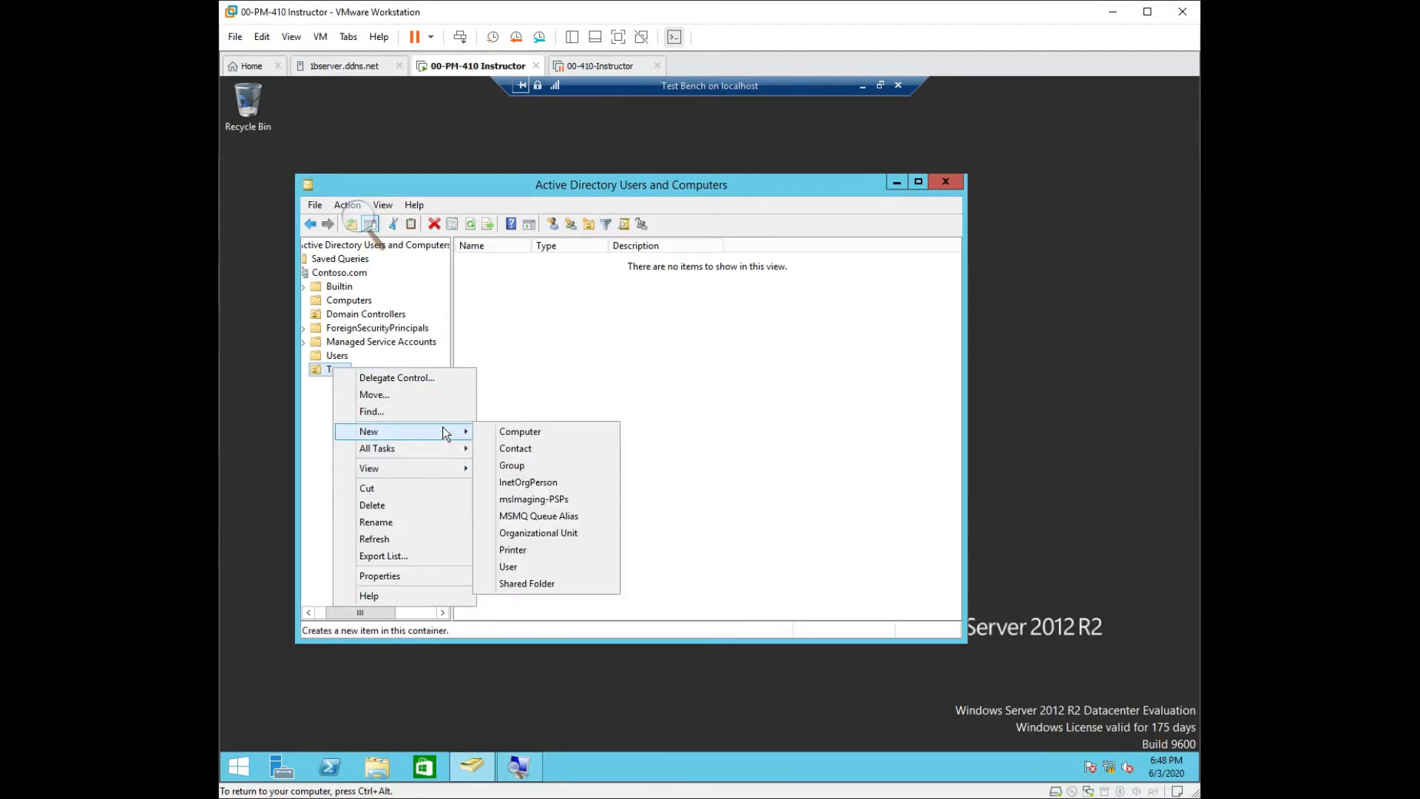
pyautogui.click(542, 535)
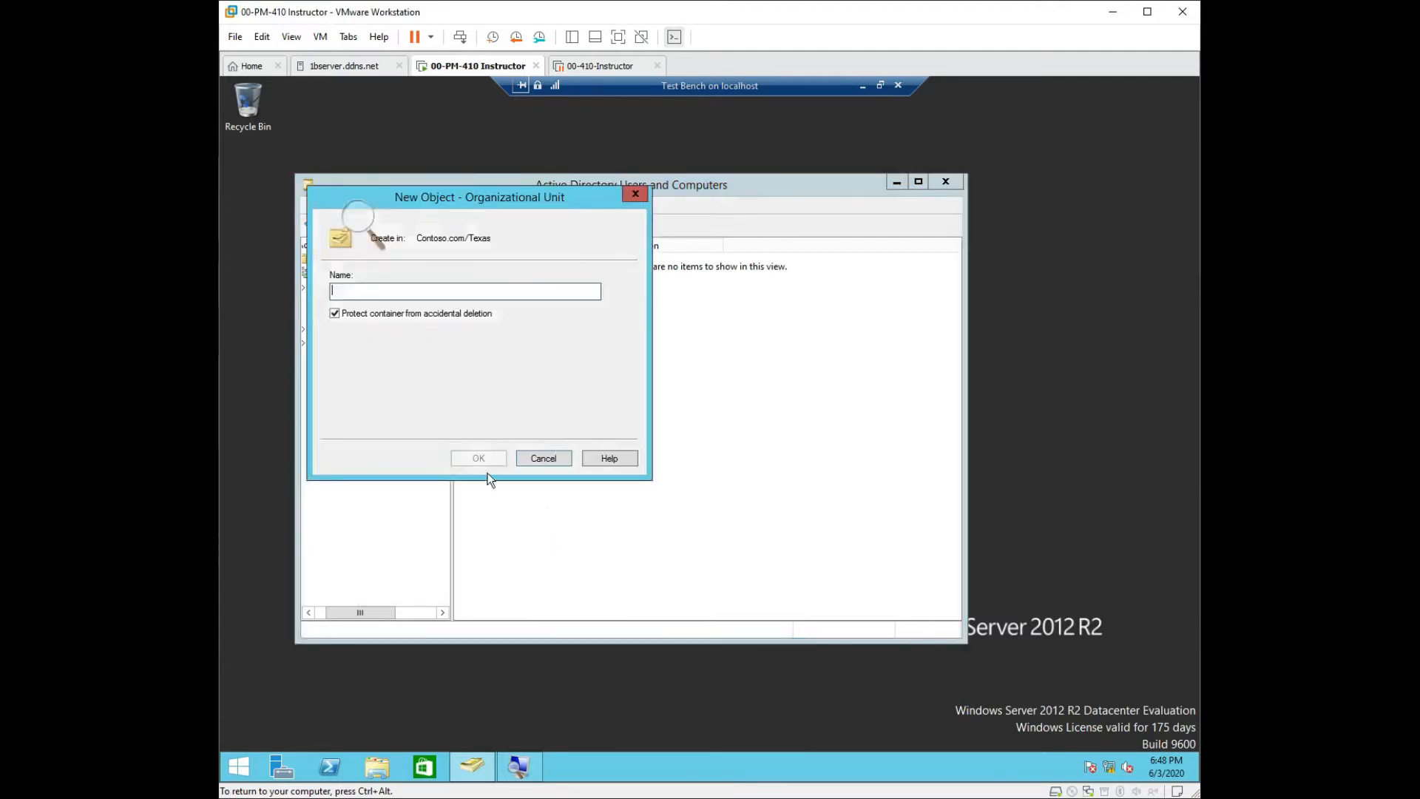
pyautogui.write('Killeen')
pyautogui.click(478, 464)
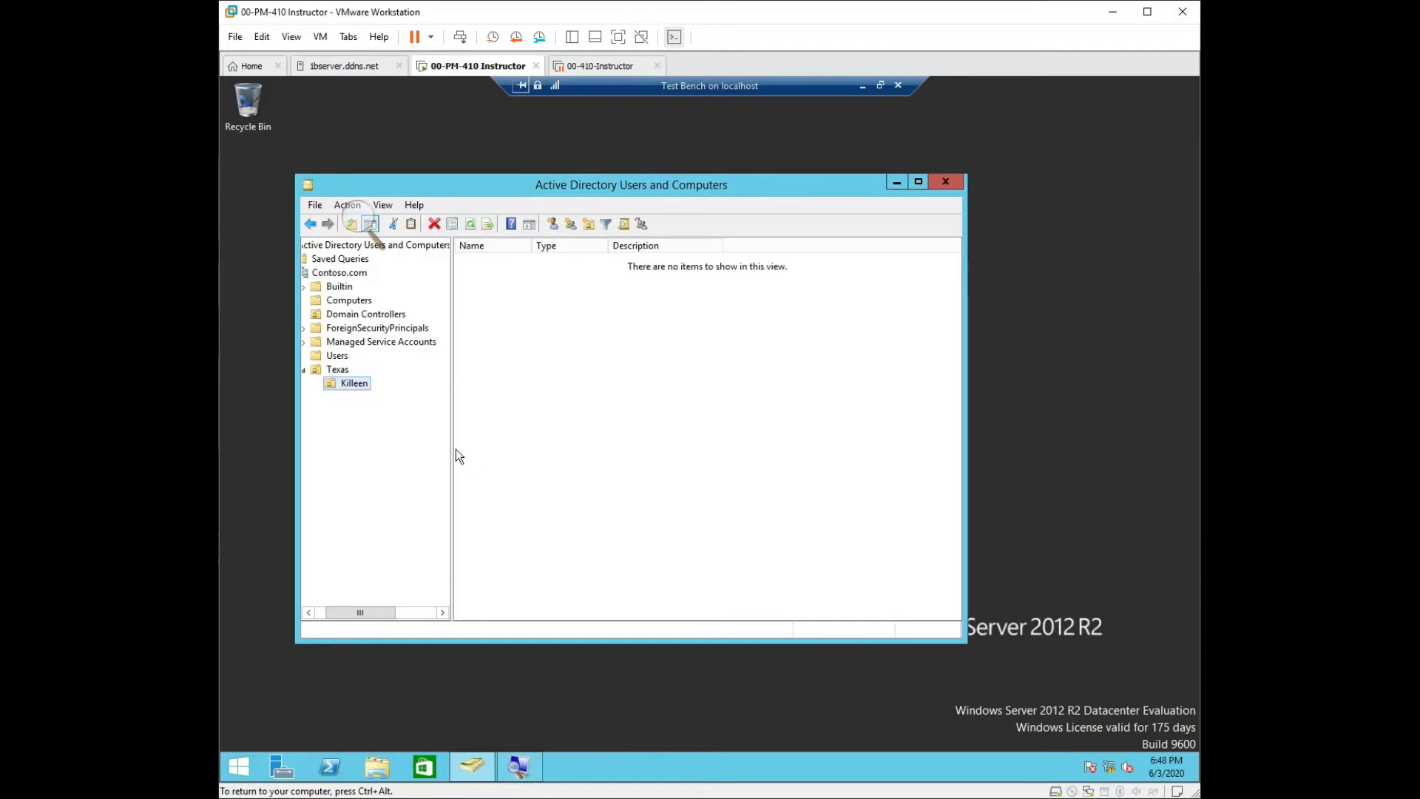
# Create an organizational unit named 'Main Office' inside the Killeen OU.
pyautogui.rightClick(336, 386)
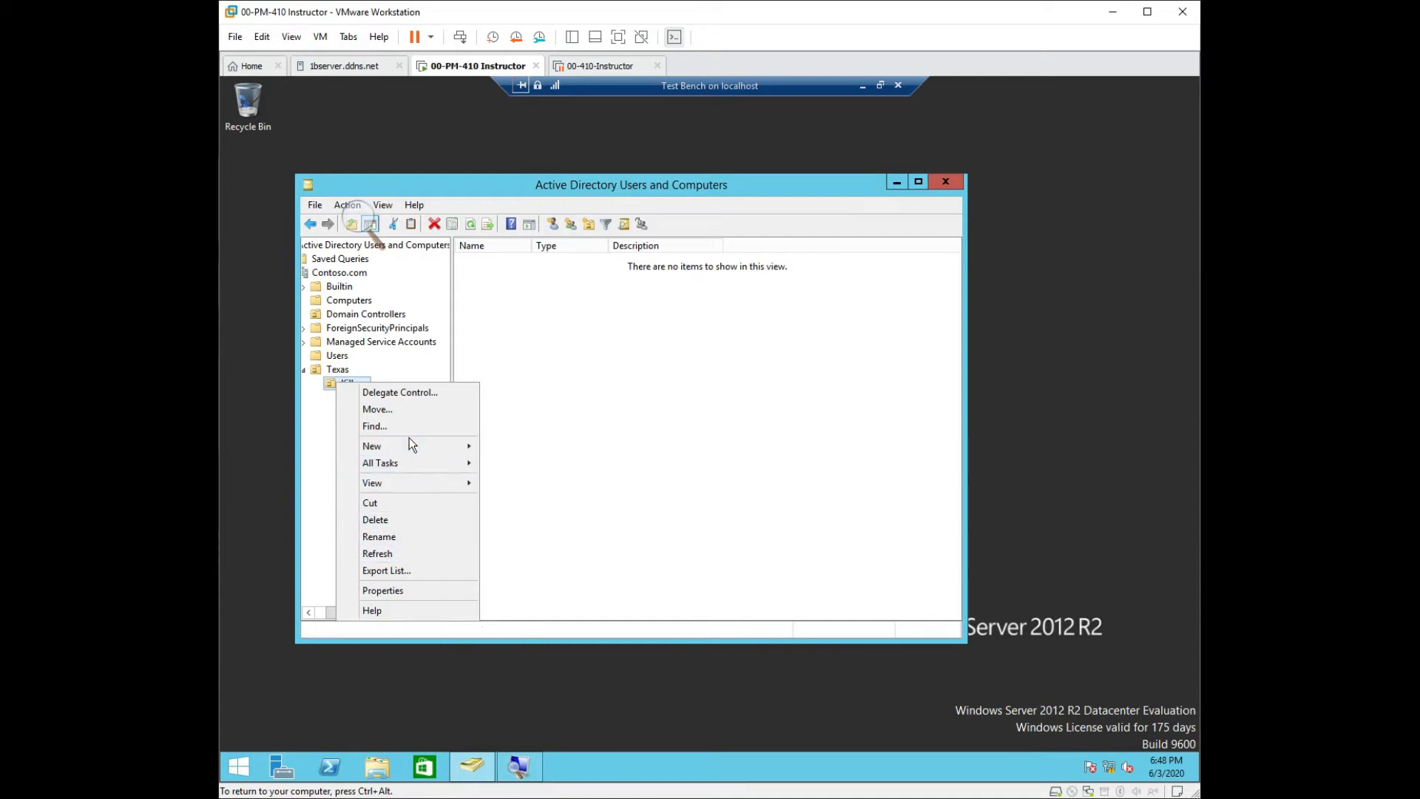
pyautogui.moveTo(411, 446)
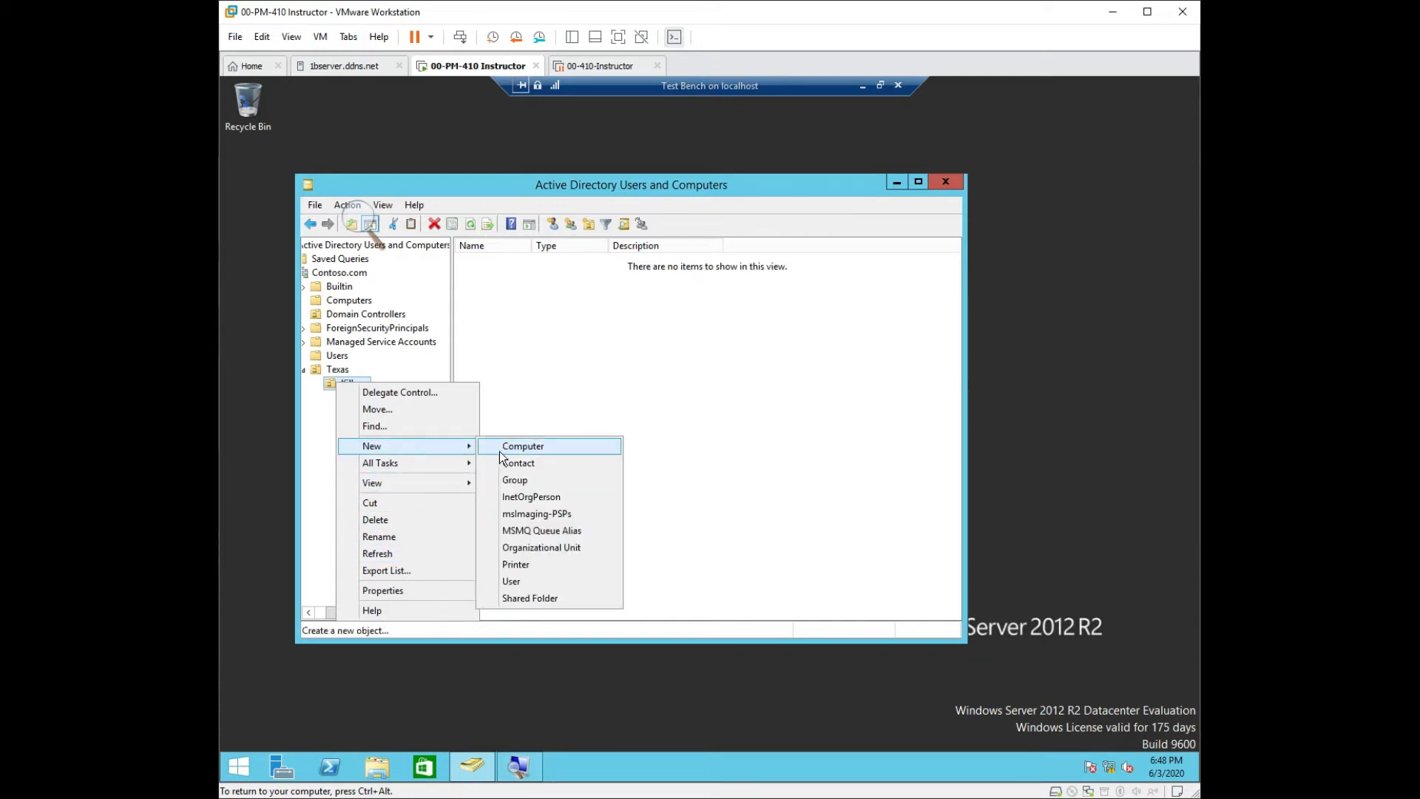
pyautogui.click(533, 549)
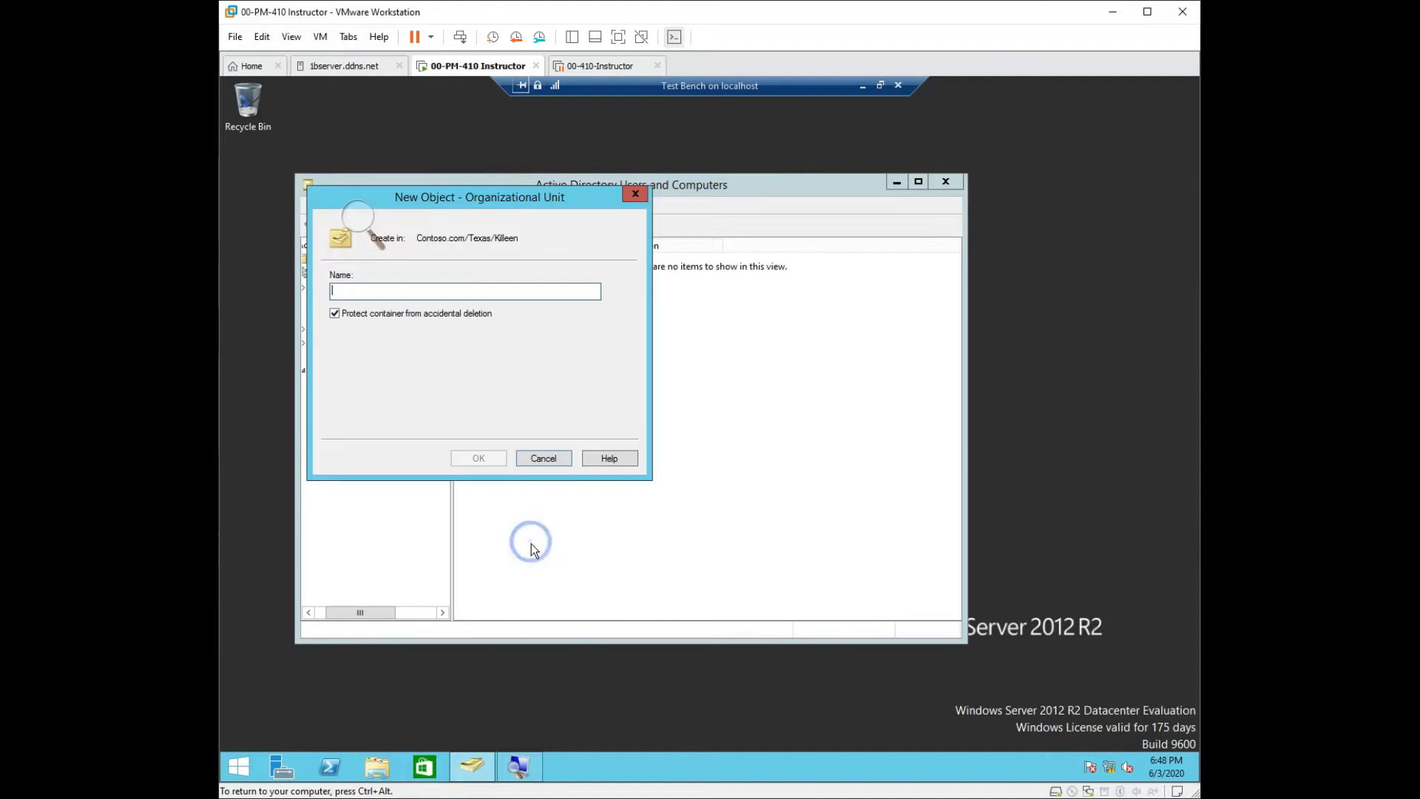
pyautogui.write('M')
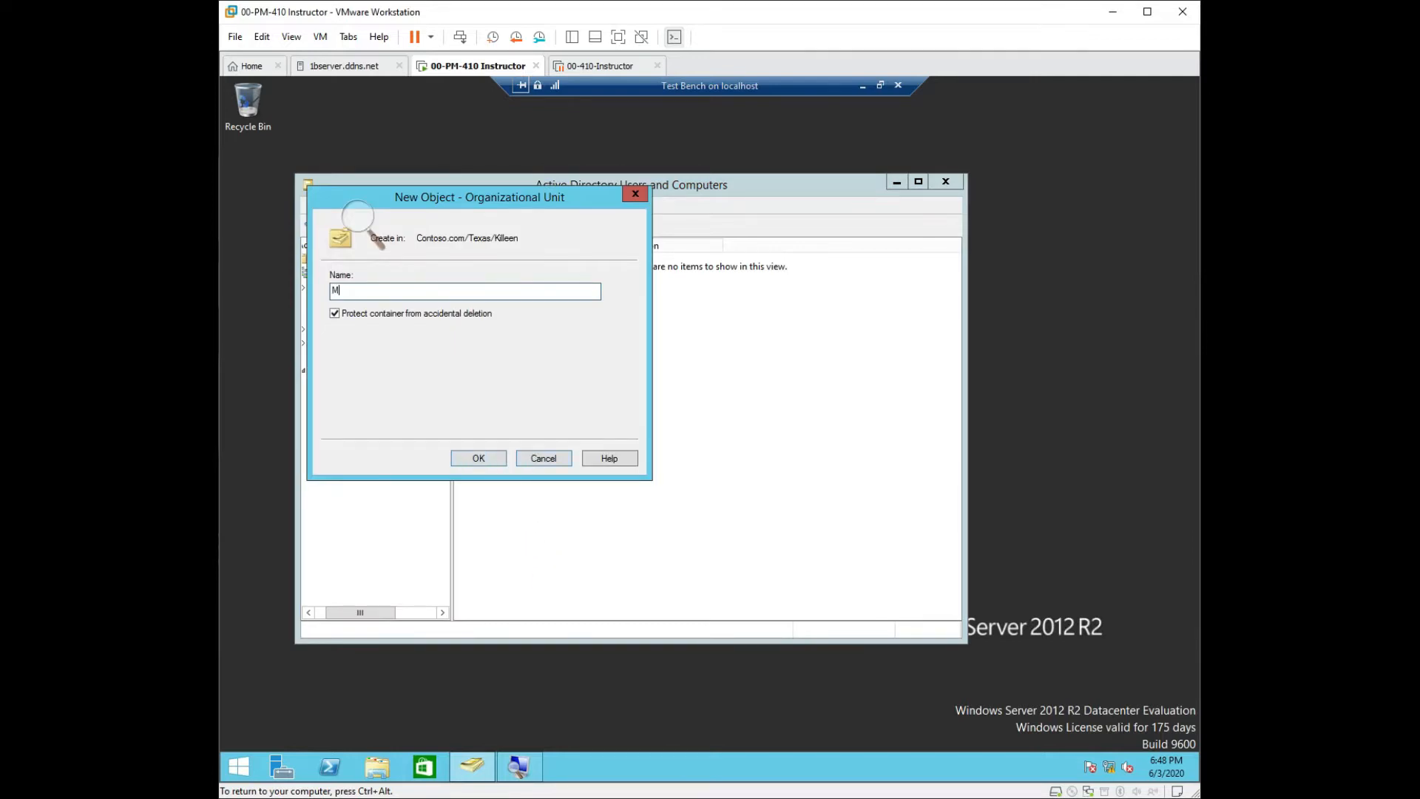
pyautogui.write('ain Office')
pyautogui.click(479, 459)
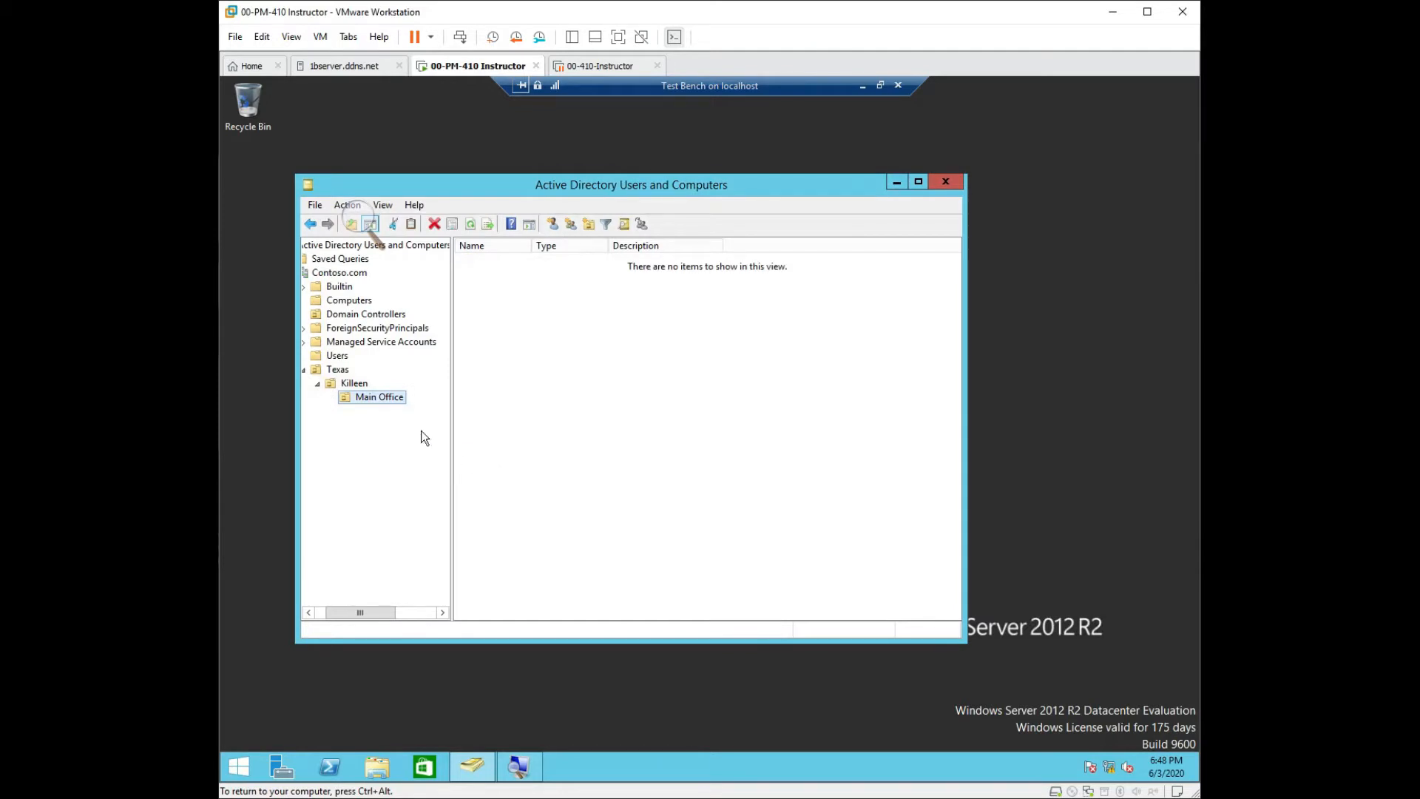
pyautogui.rightClick(361, 397)
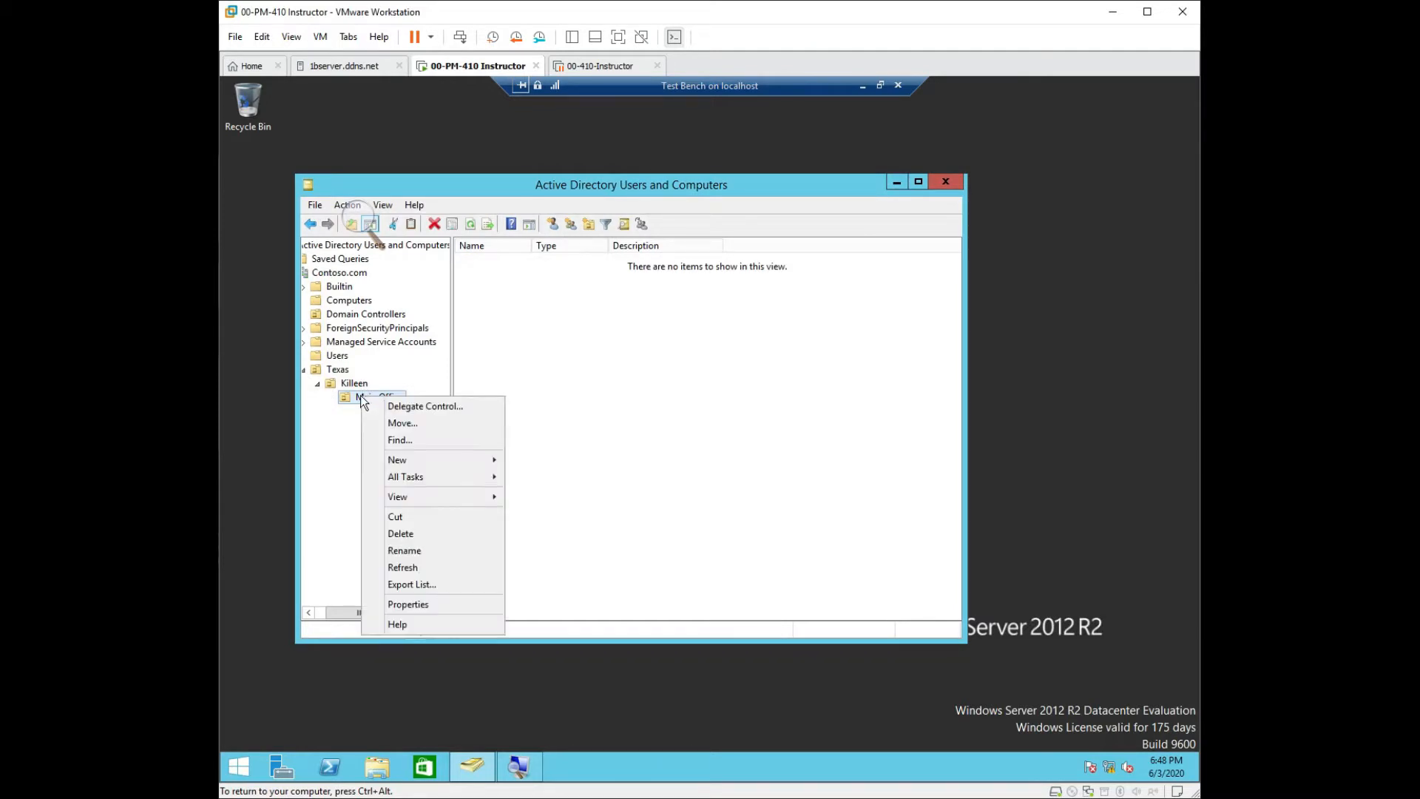
pyautogui.click(405, 605)
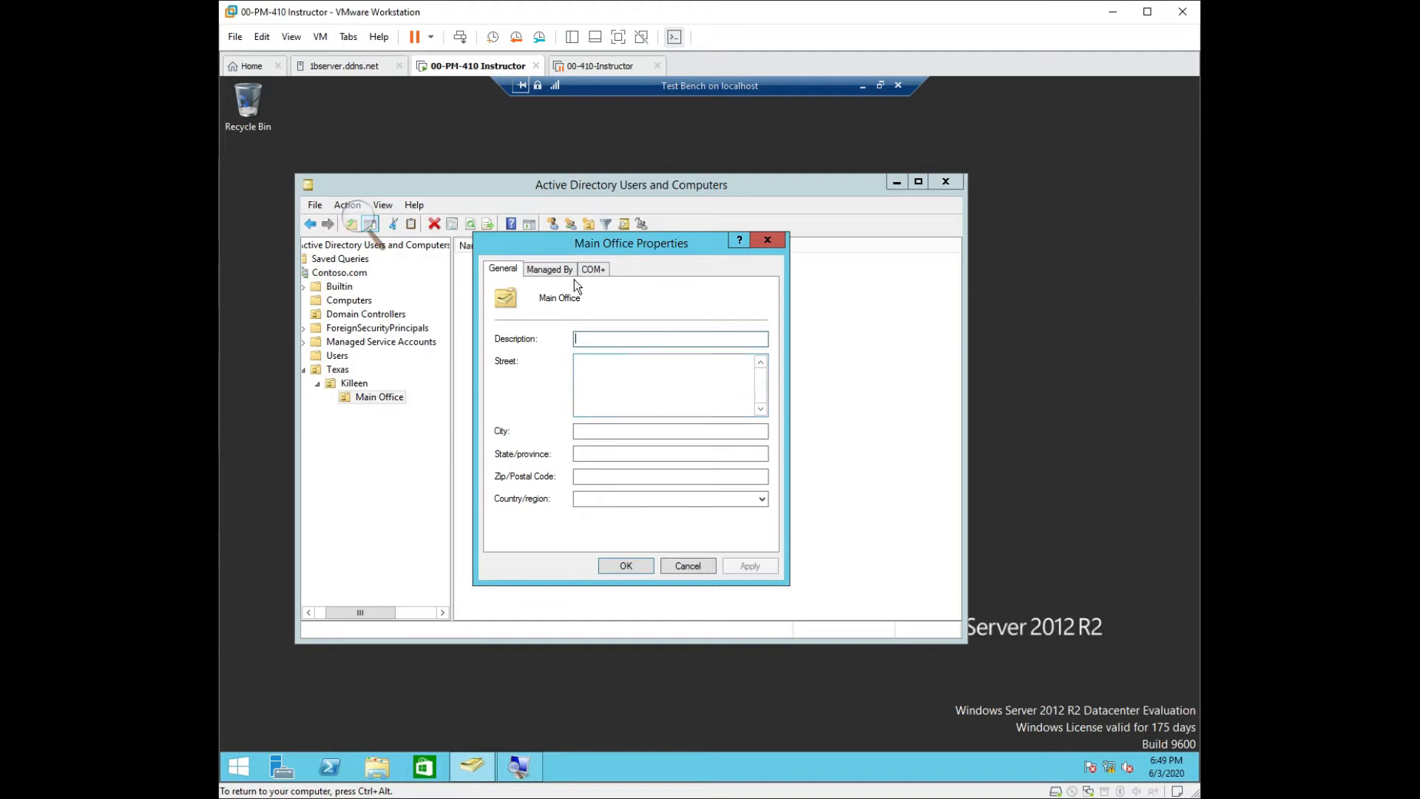
pyautogui.click(551, 270)
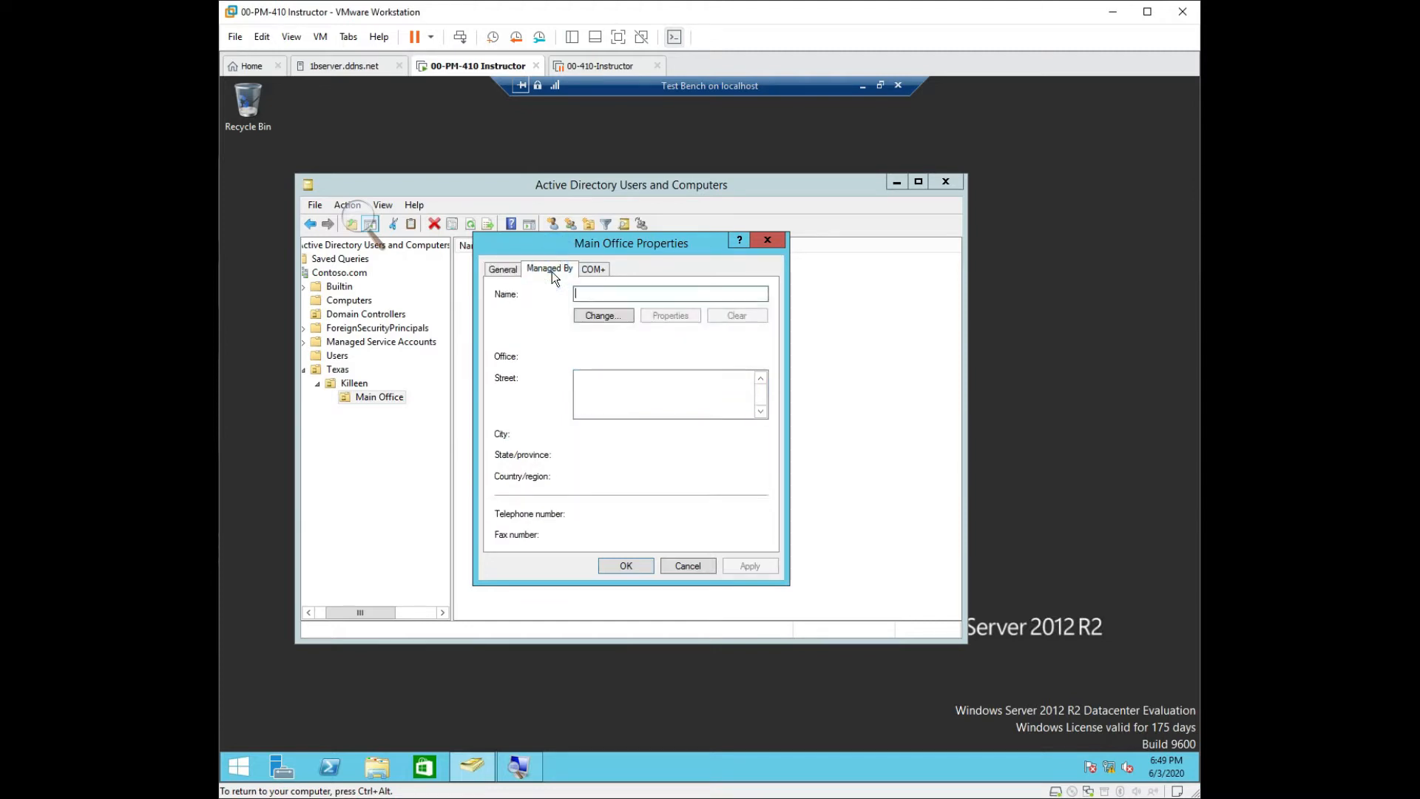
pyautogui.click(595, 271)
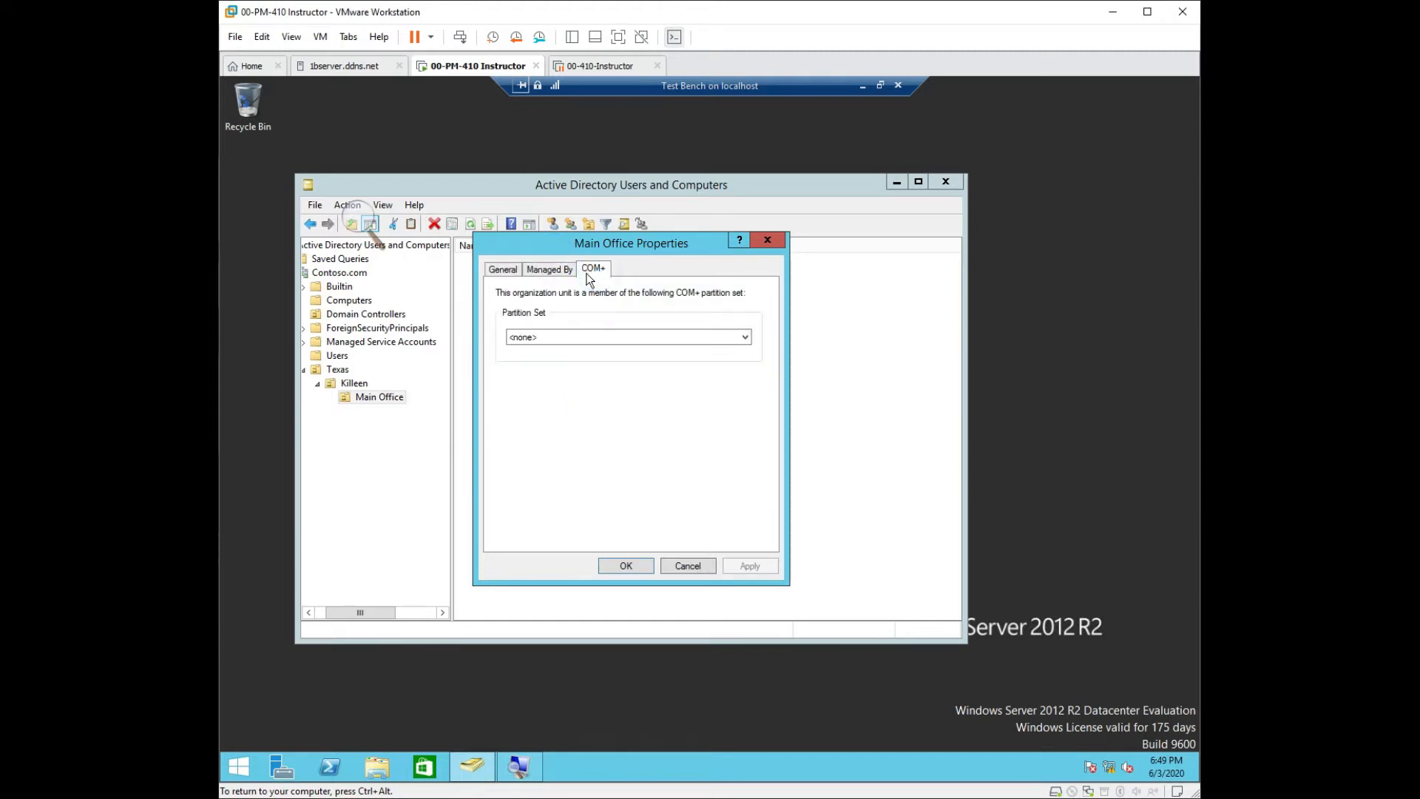
pyautogui.click(564, 271)
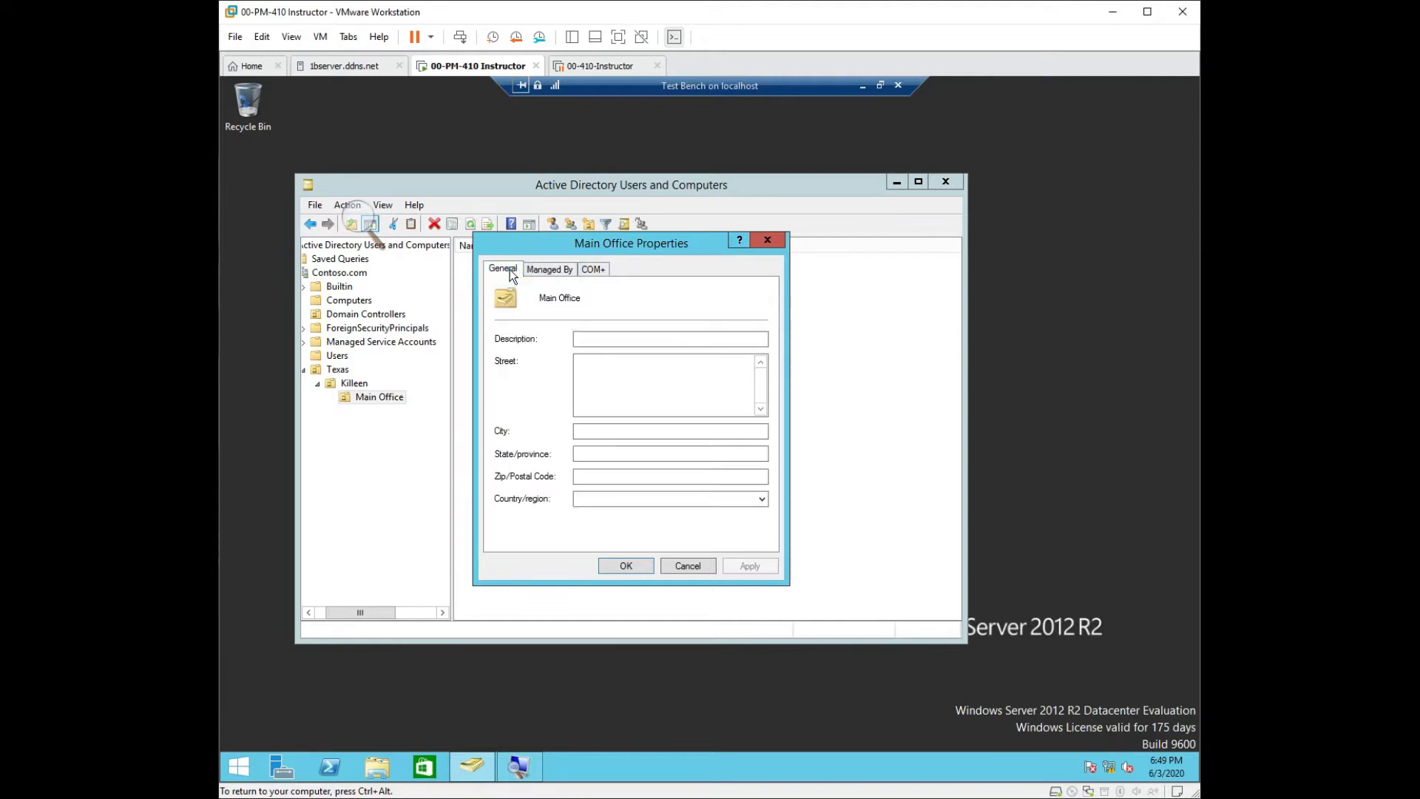
pyautogui.click(531, 269)
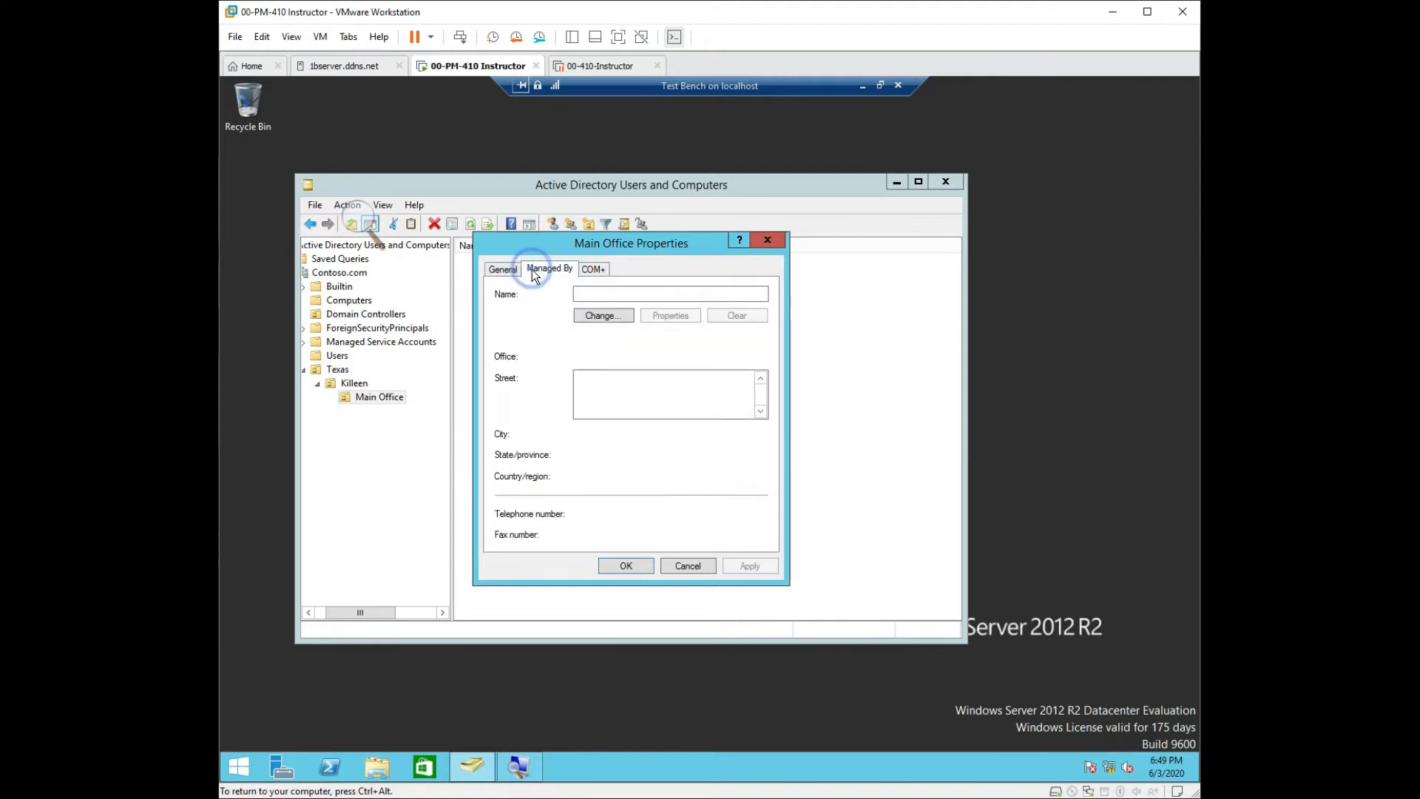
pyautogui.click(596, 270)
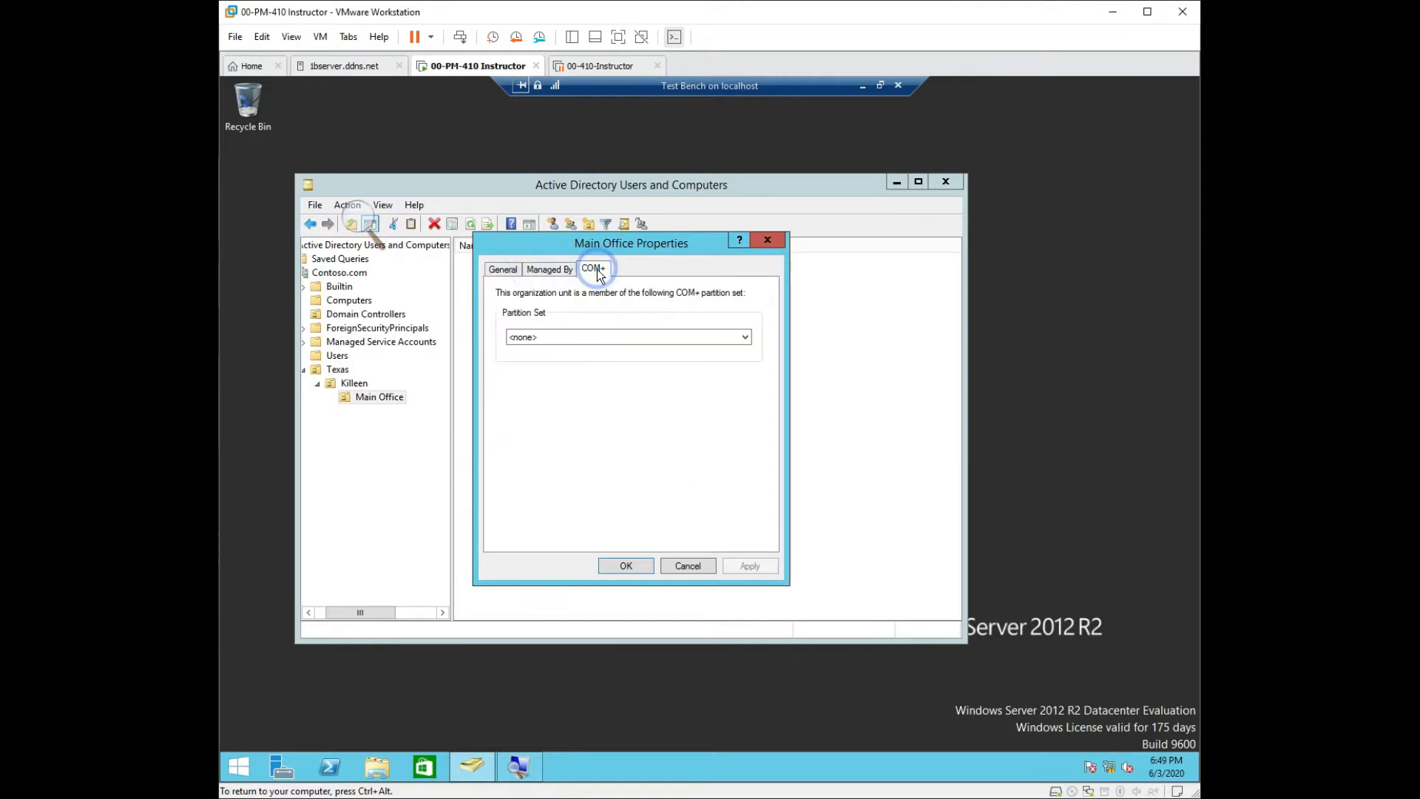
pyautogui.click(755, 240)
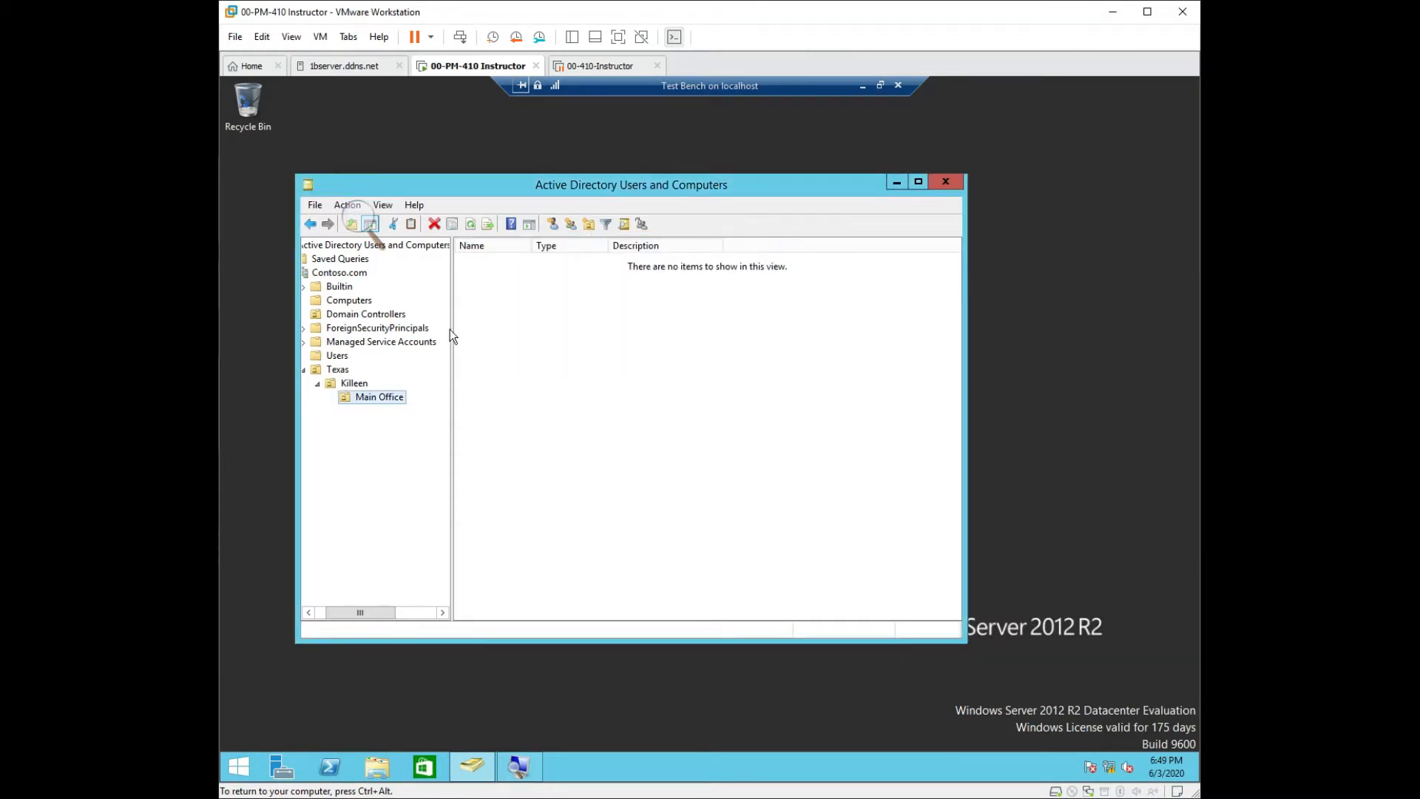
pyautogui.rightClick(361, 401)
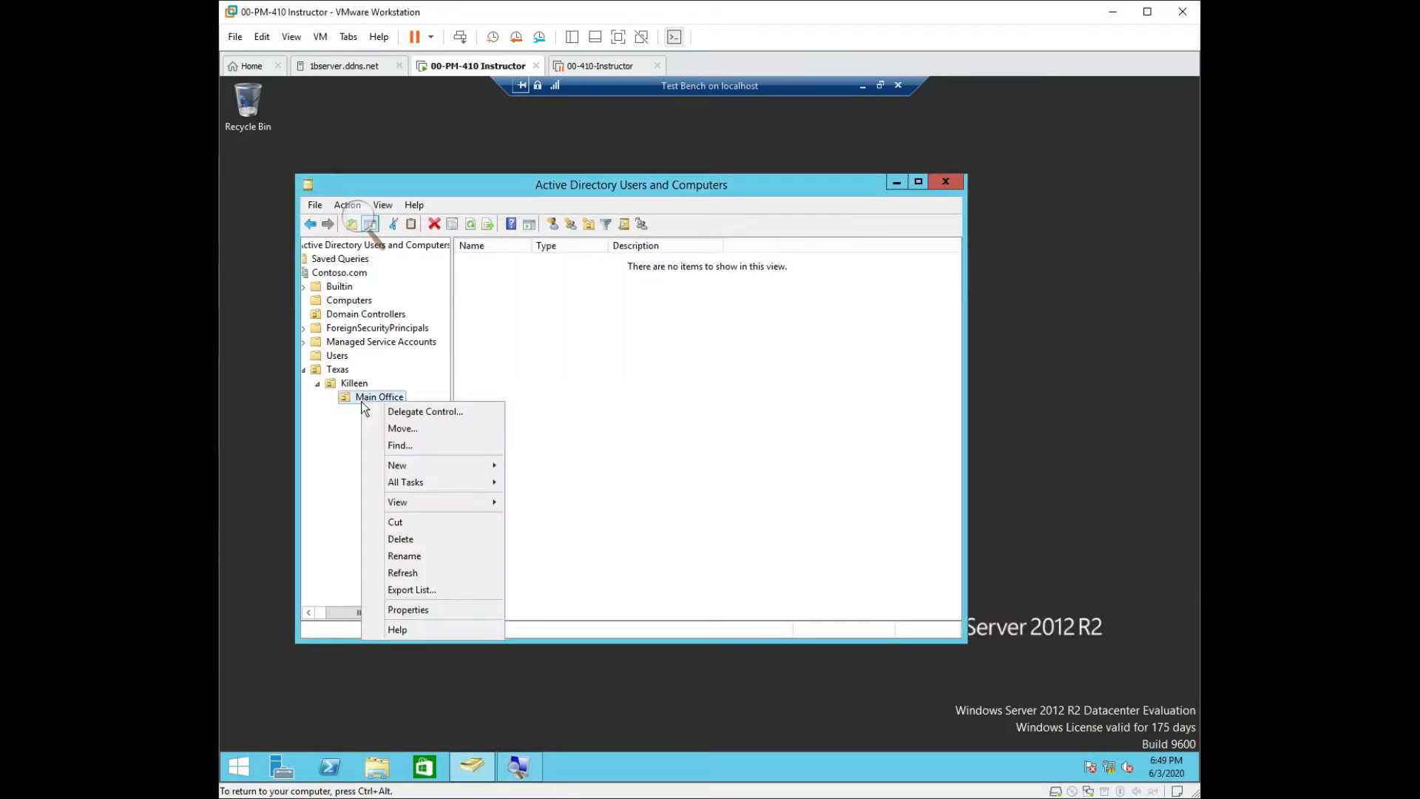
pyautogui.click(412, 541)
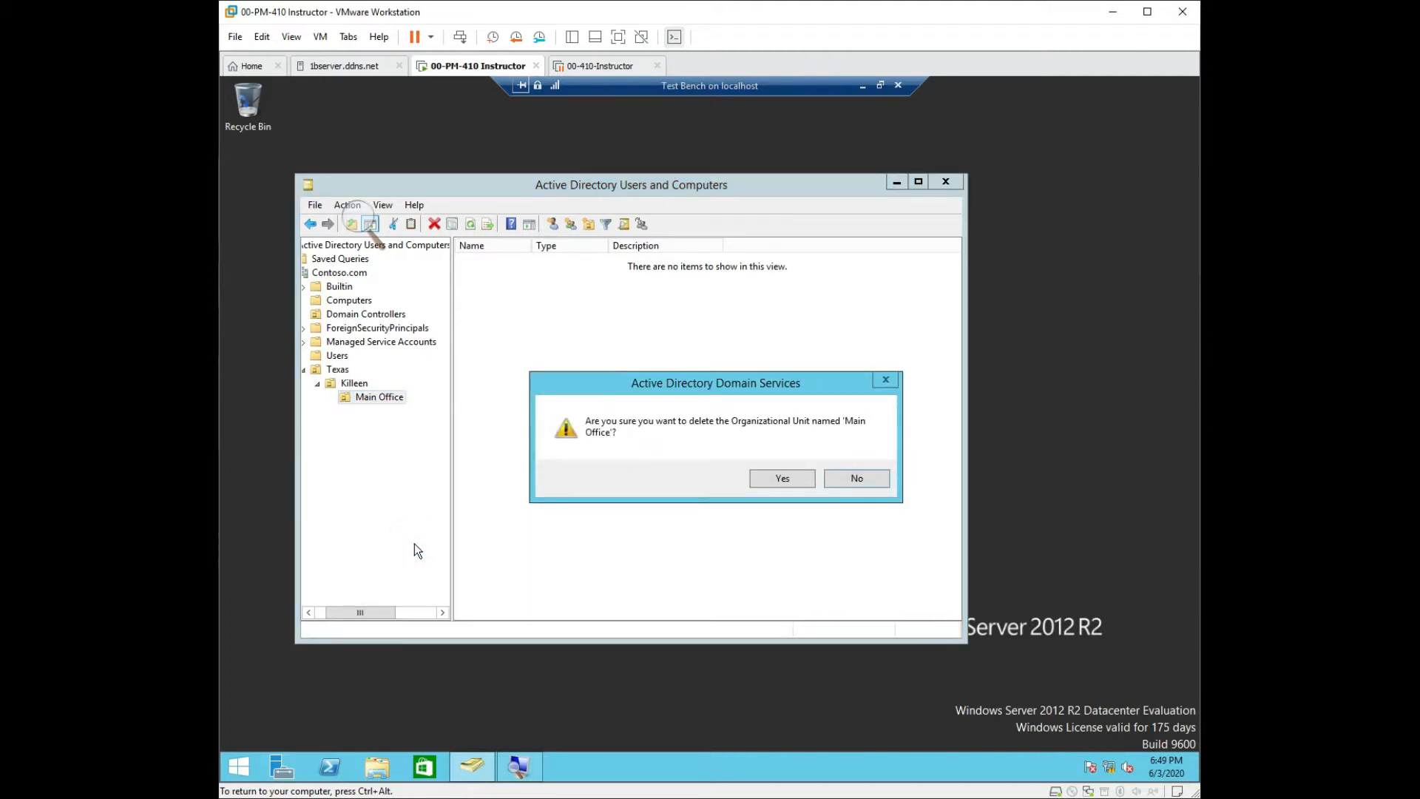
pyautogui.click(774, 473)
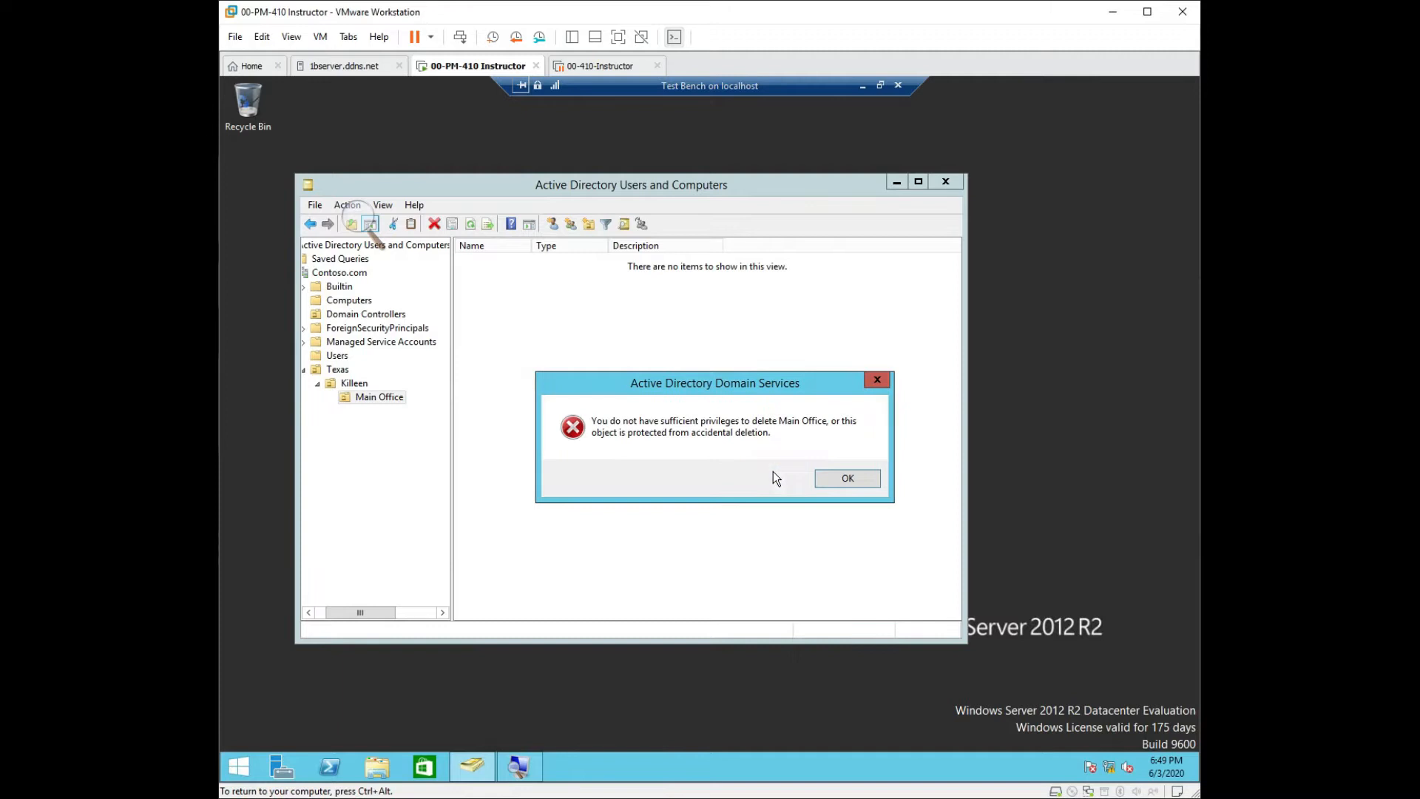
pyautogui.click(839, 483)
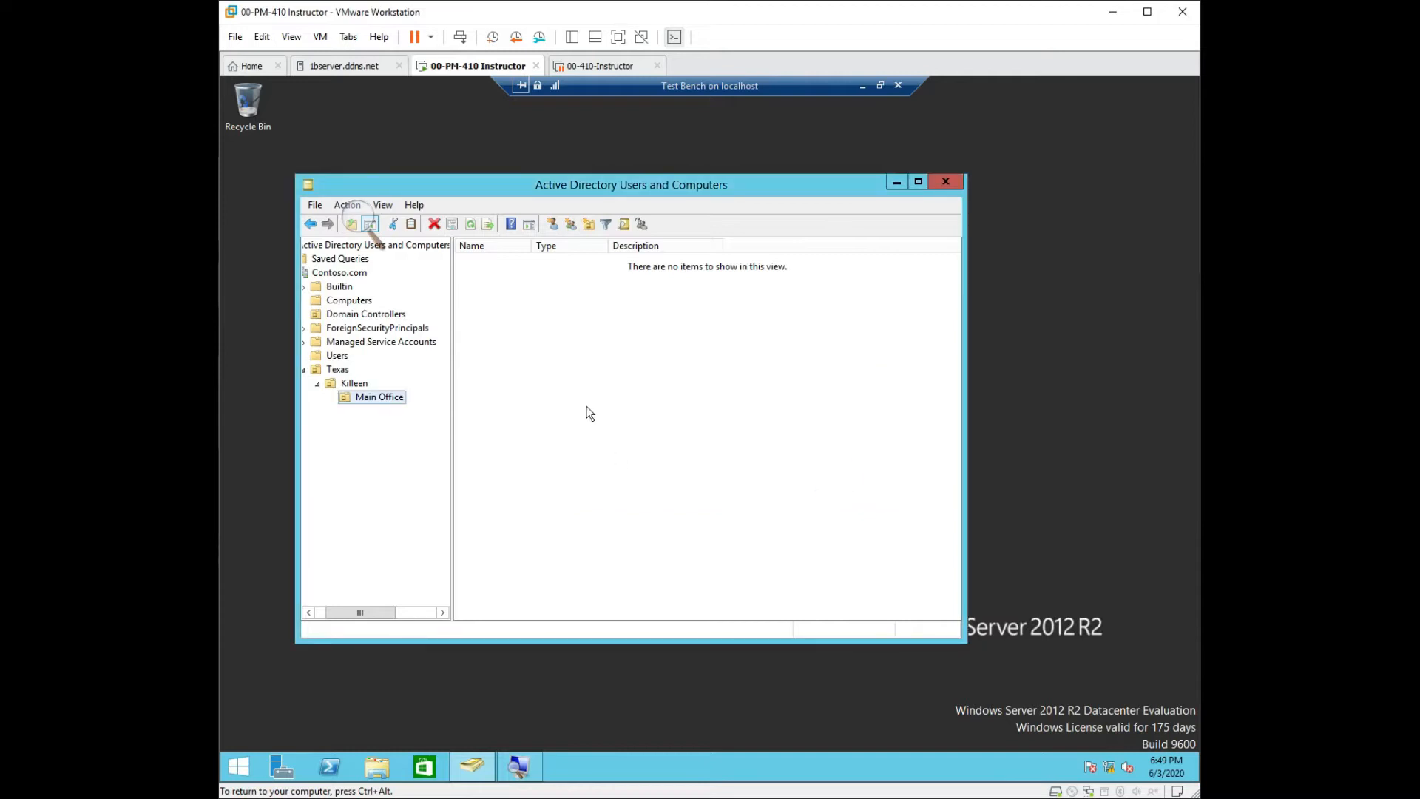
pyautogui.rightClick(392, 397)
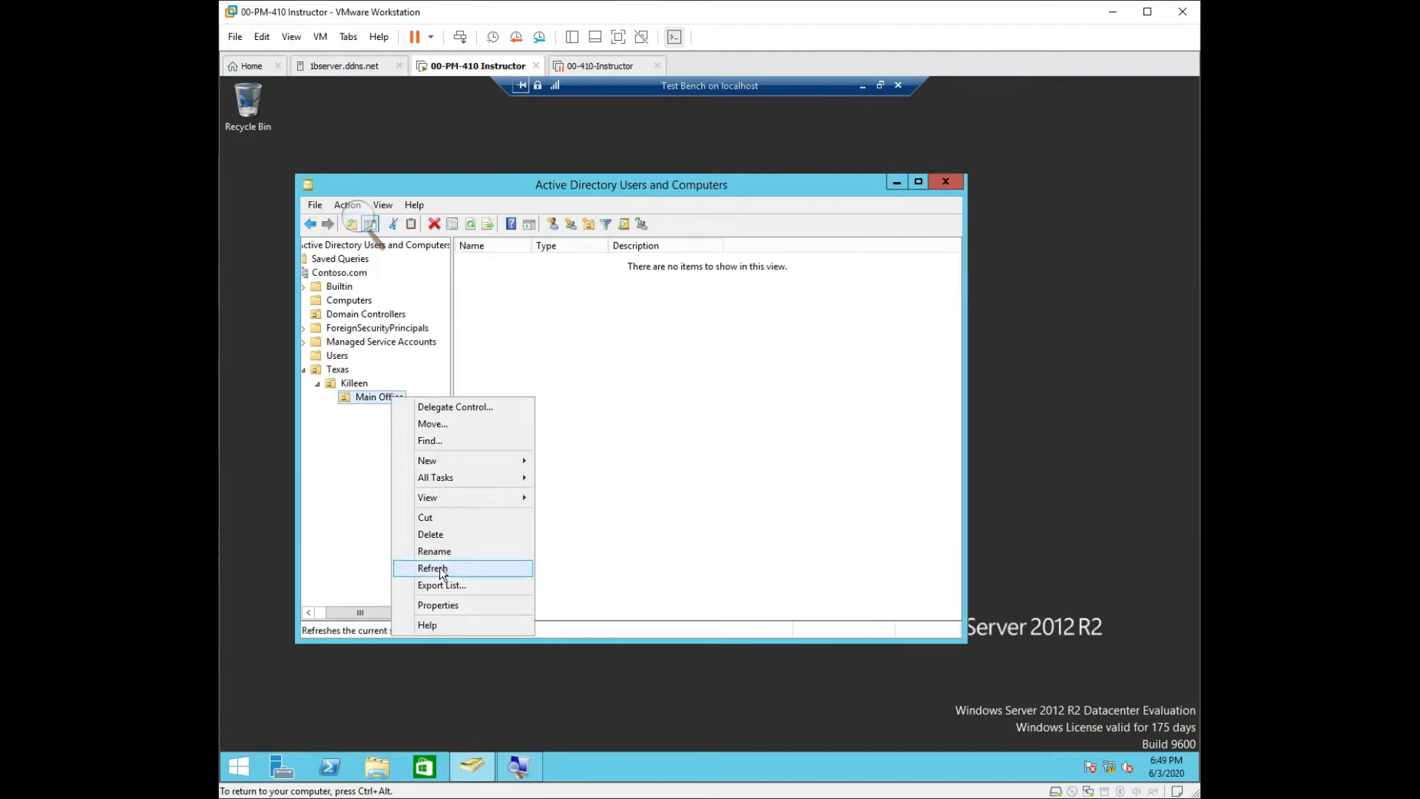
pyautogui.click(447, 611)
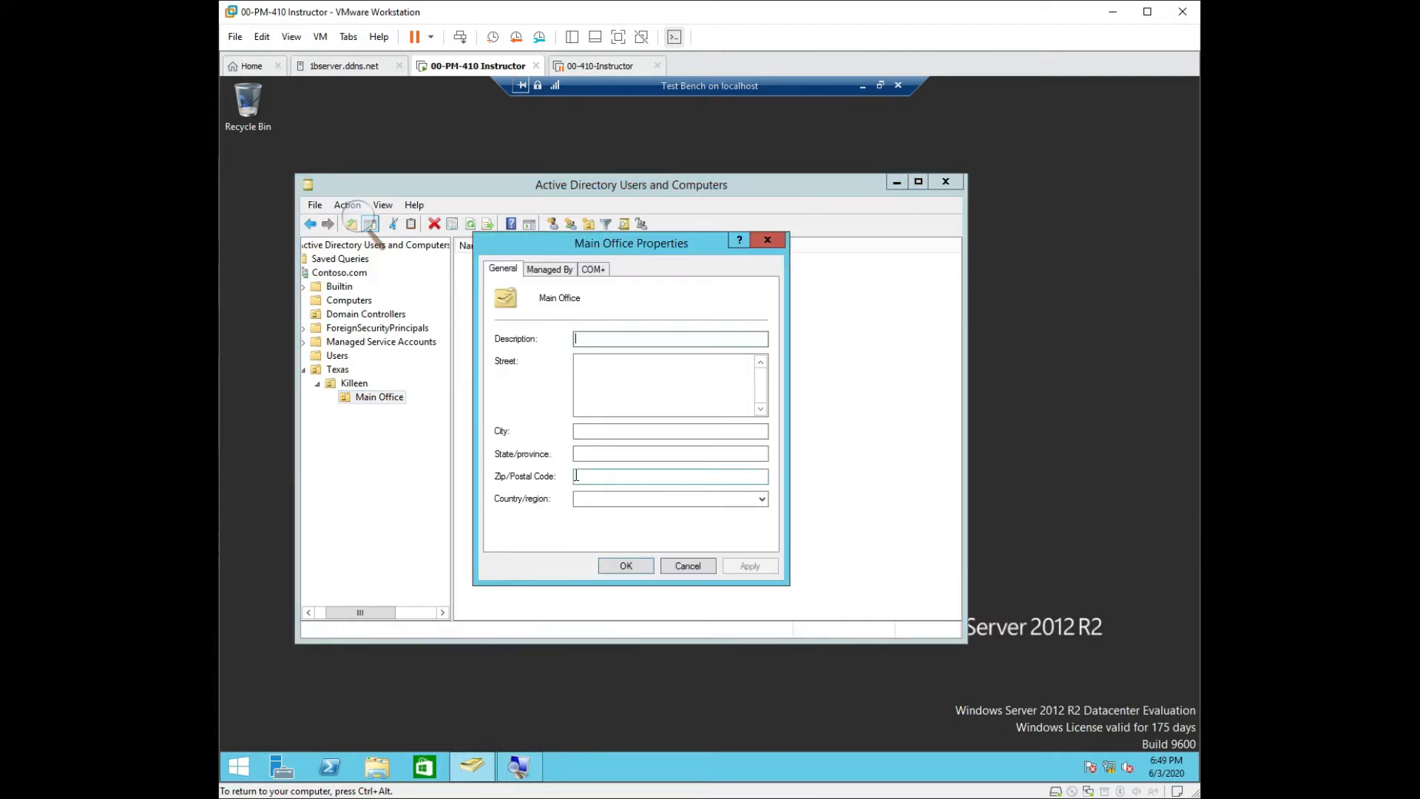
pyautogui.click(560, 274)
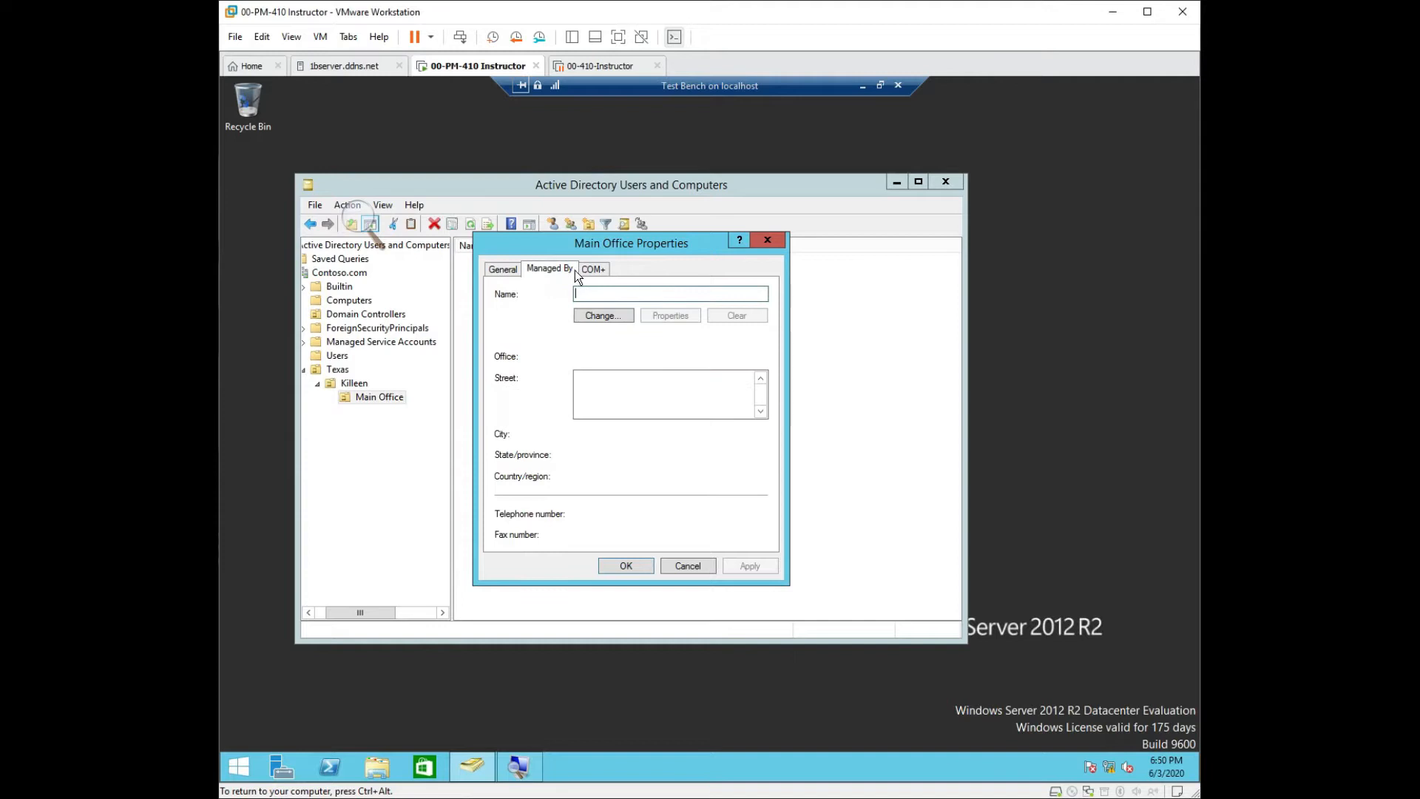
pyautogui.click(595, 271)
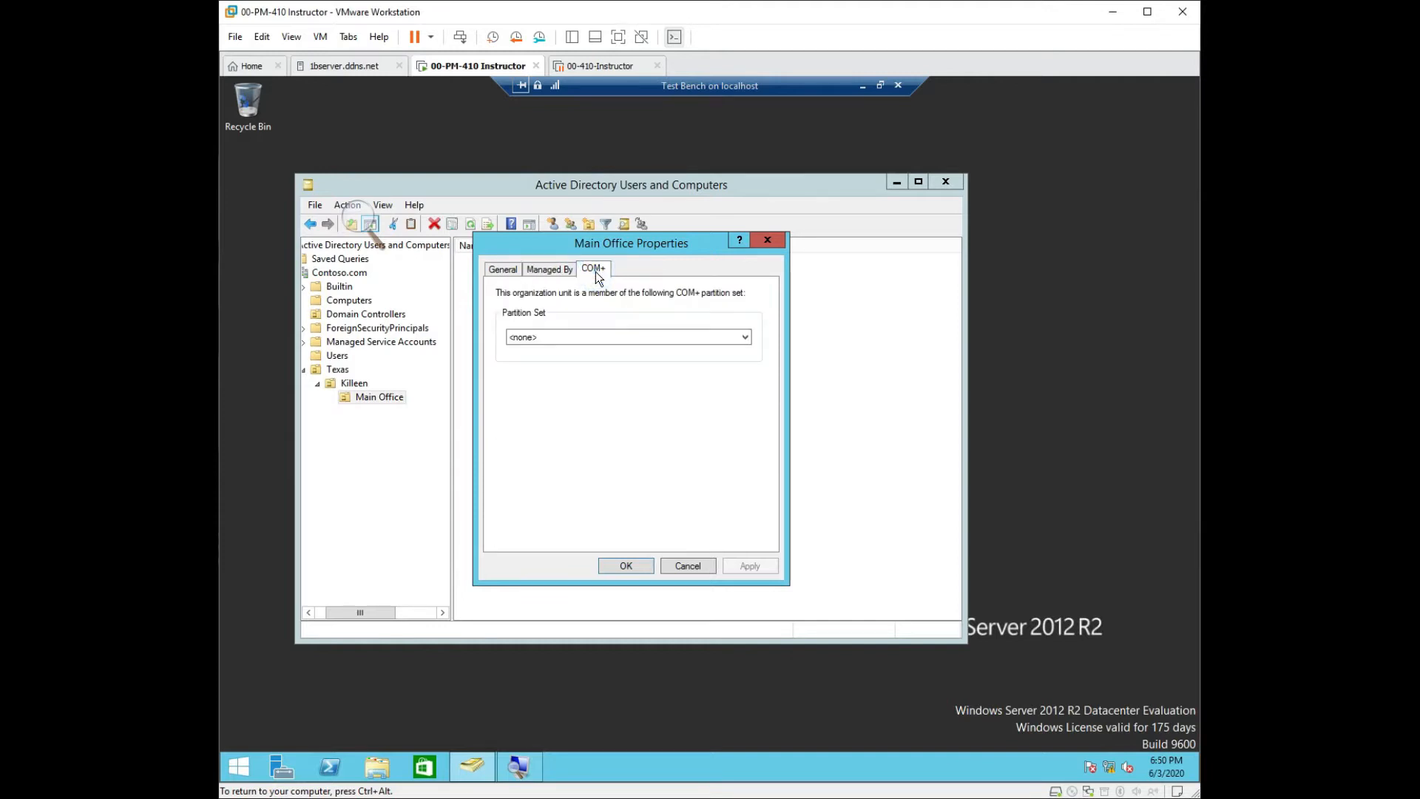
pyautogui.click(557, 270)
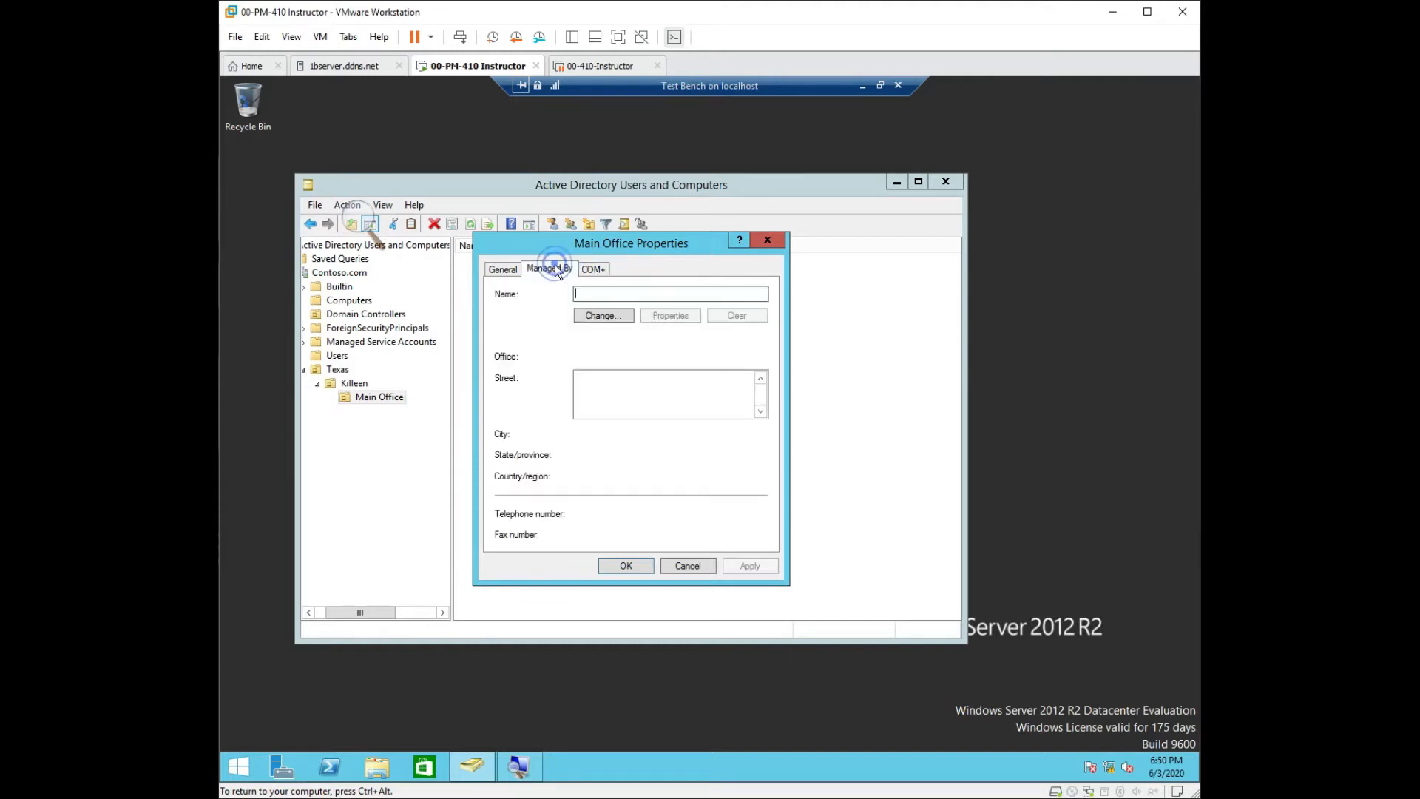
pyautogui.click(503, 271)
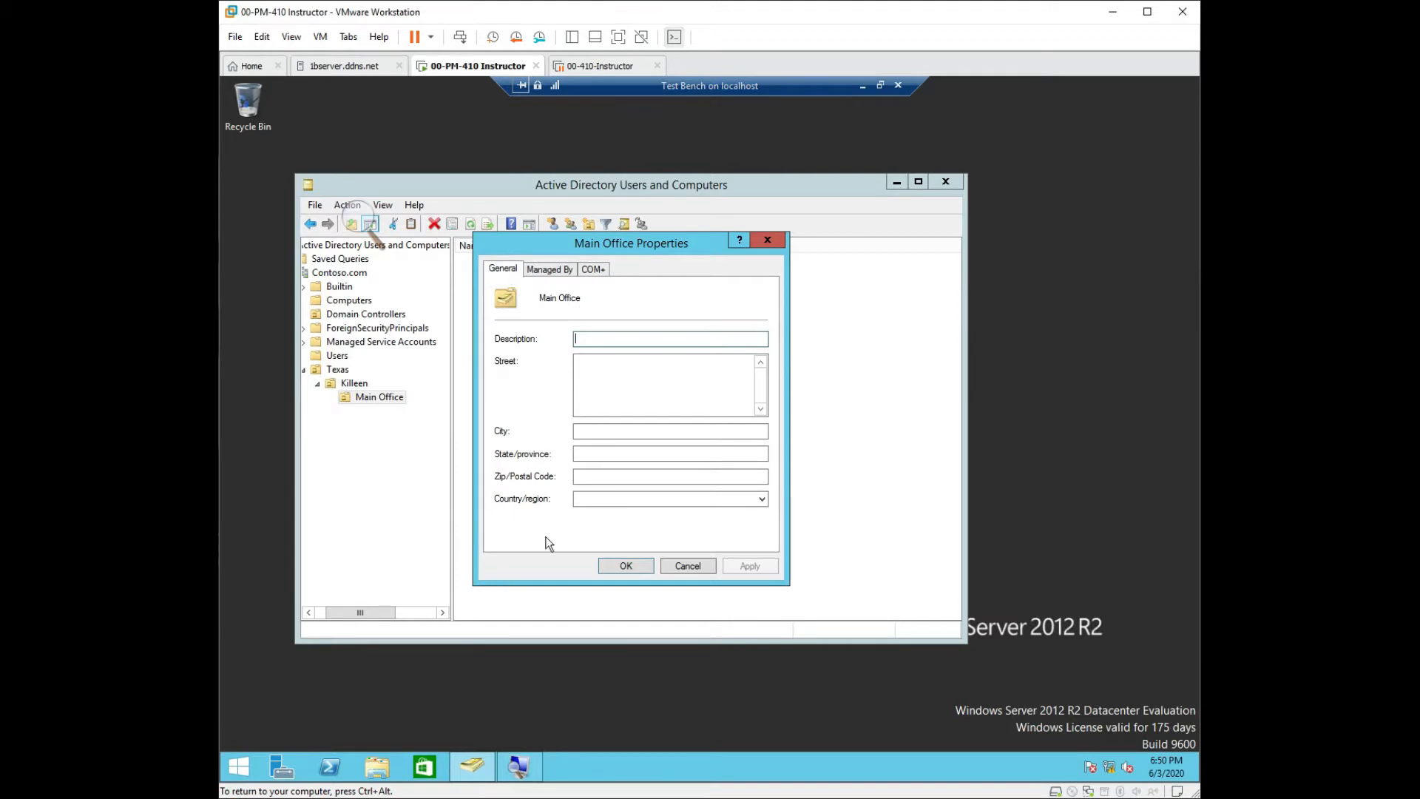
pyautogui.click(771, 241)
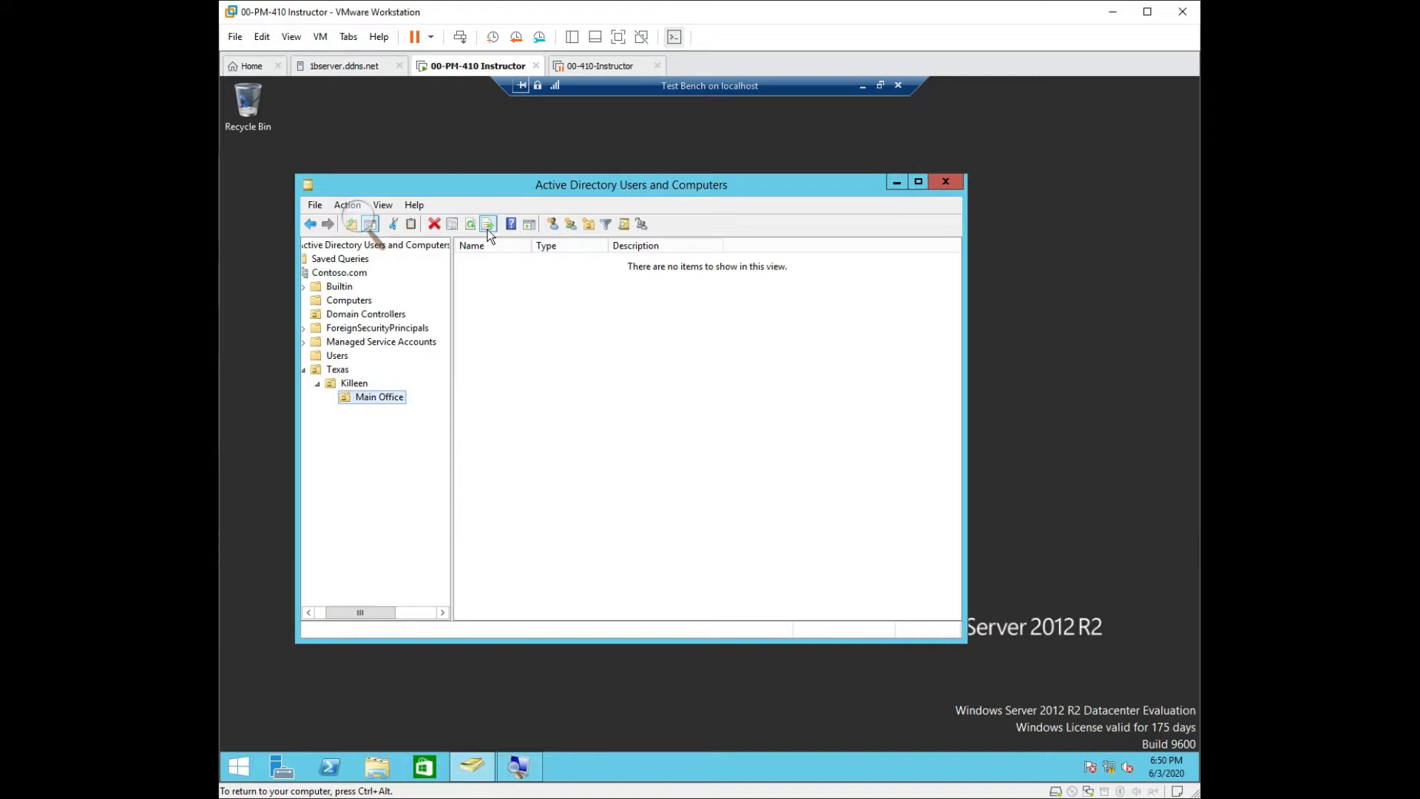
pyautogui.click(363, 233)
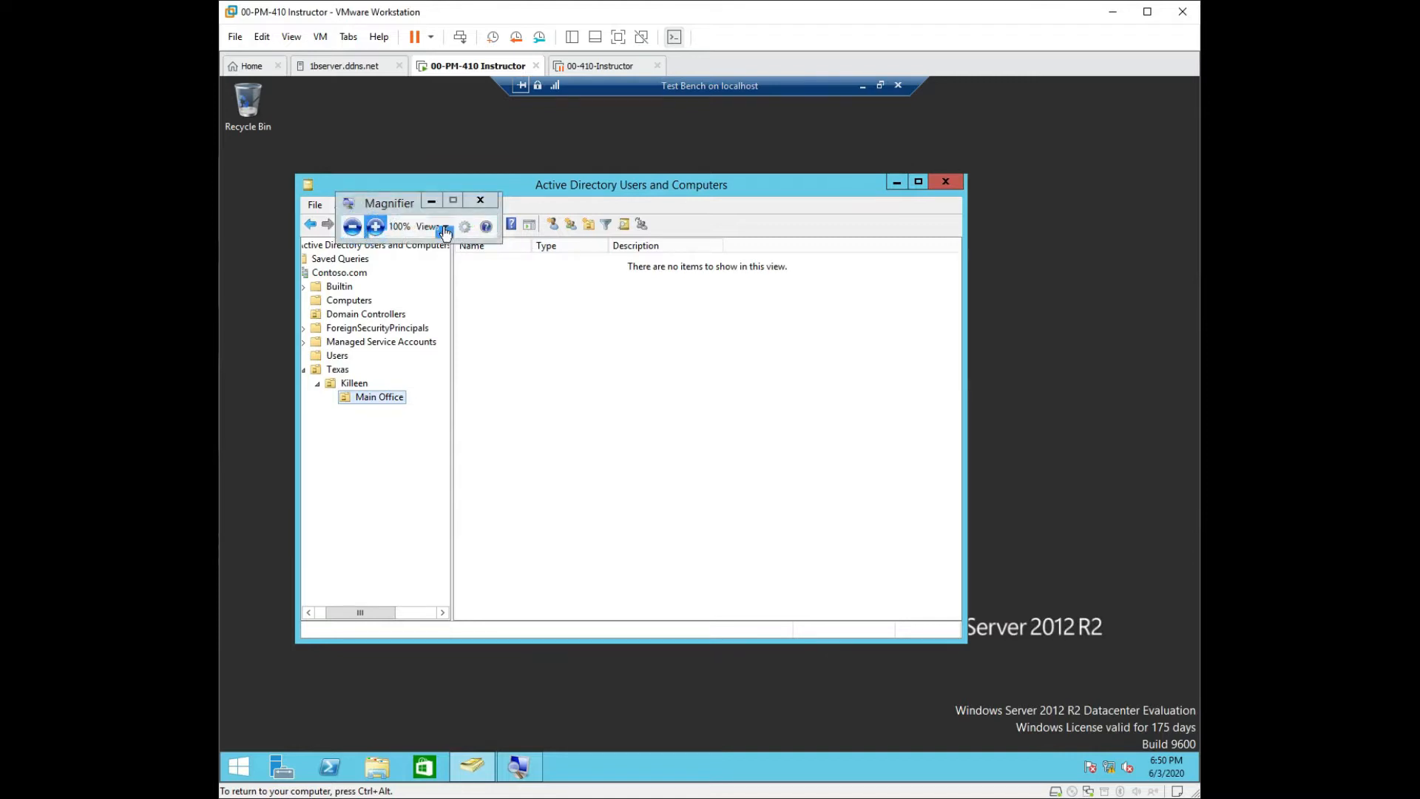
# Close Magnifier, turn on View > Advanced Features, and display the Texas OU's contents.
pyautogui.click(481, 201)
pyautogui.click(391, 204)
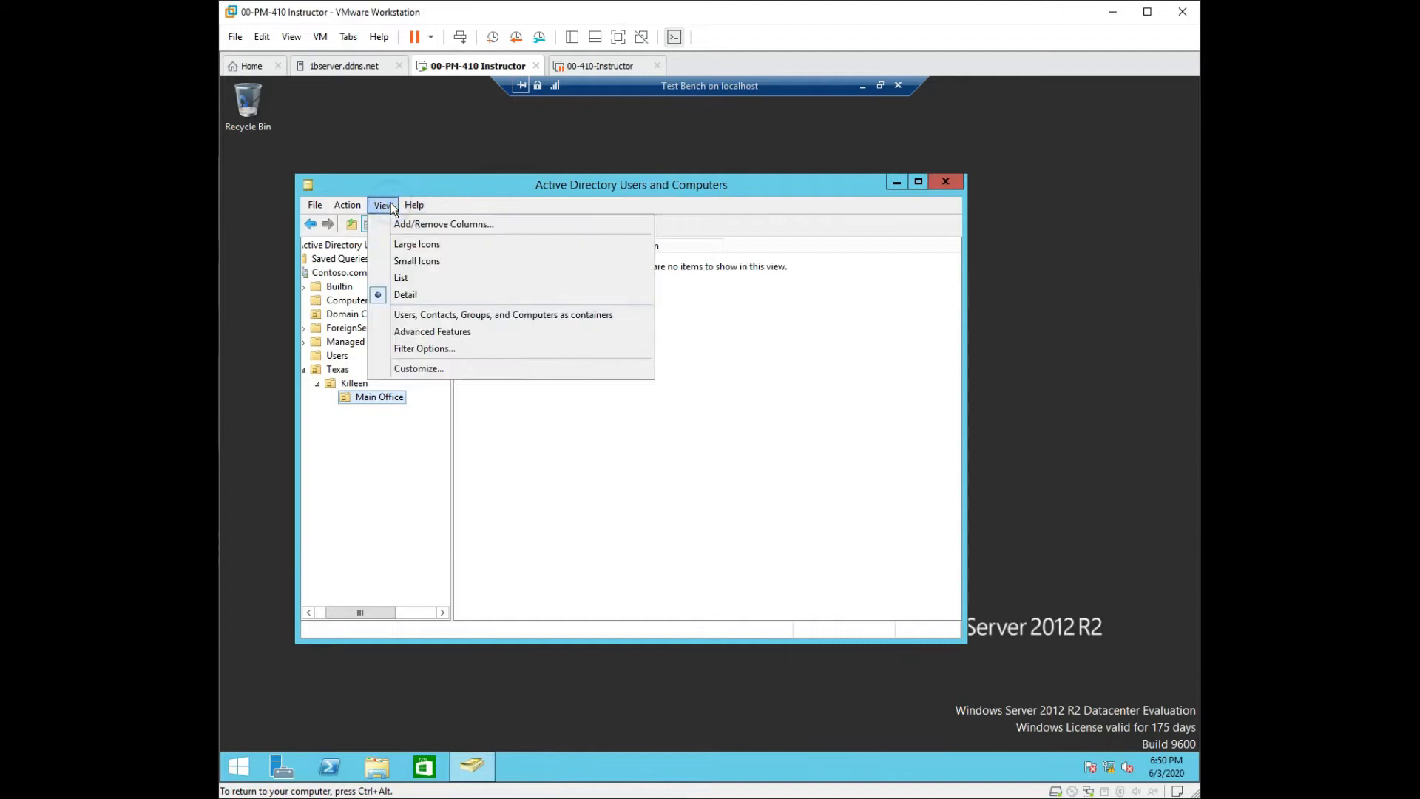
pyautogui.click(442, 331)
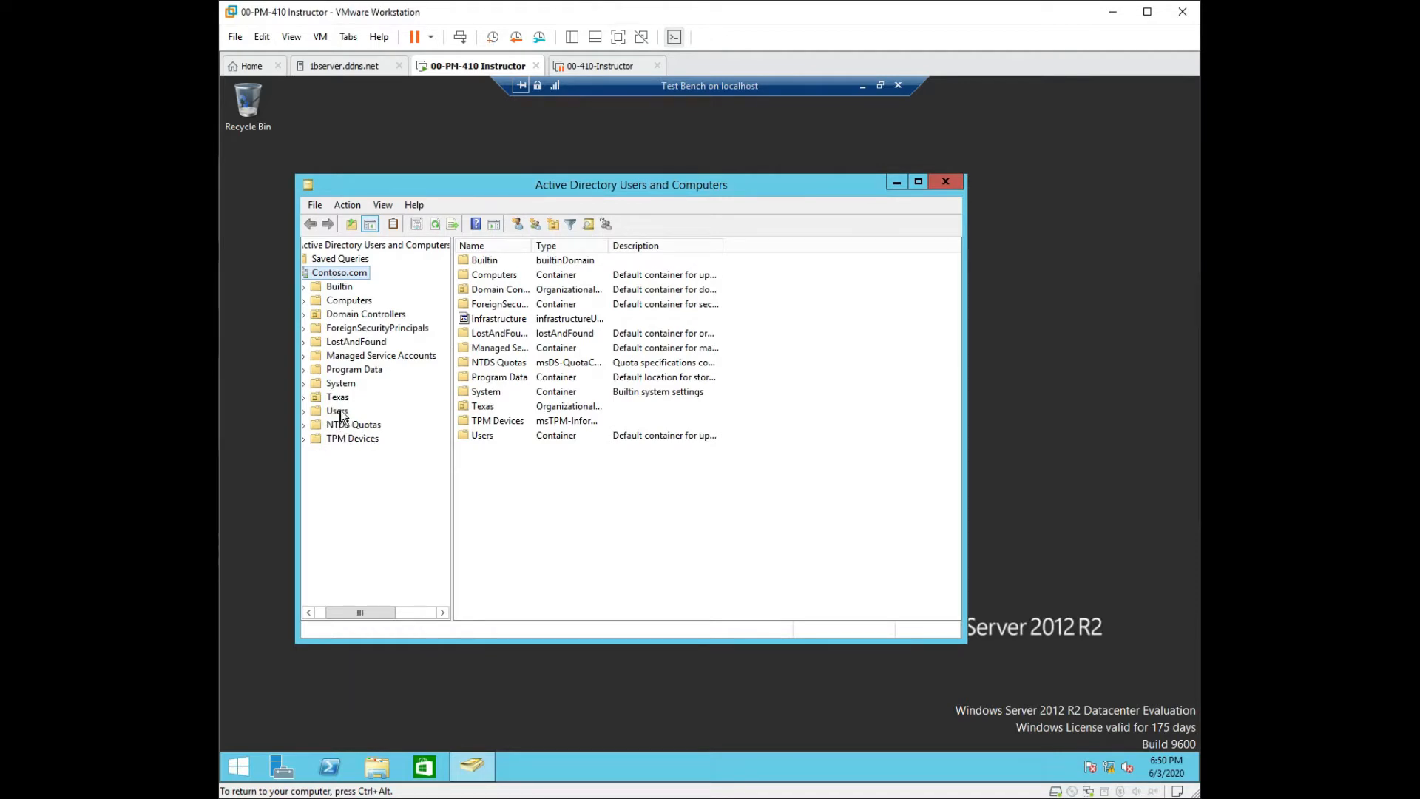
pyautogui.click(320, 400)
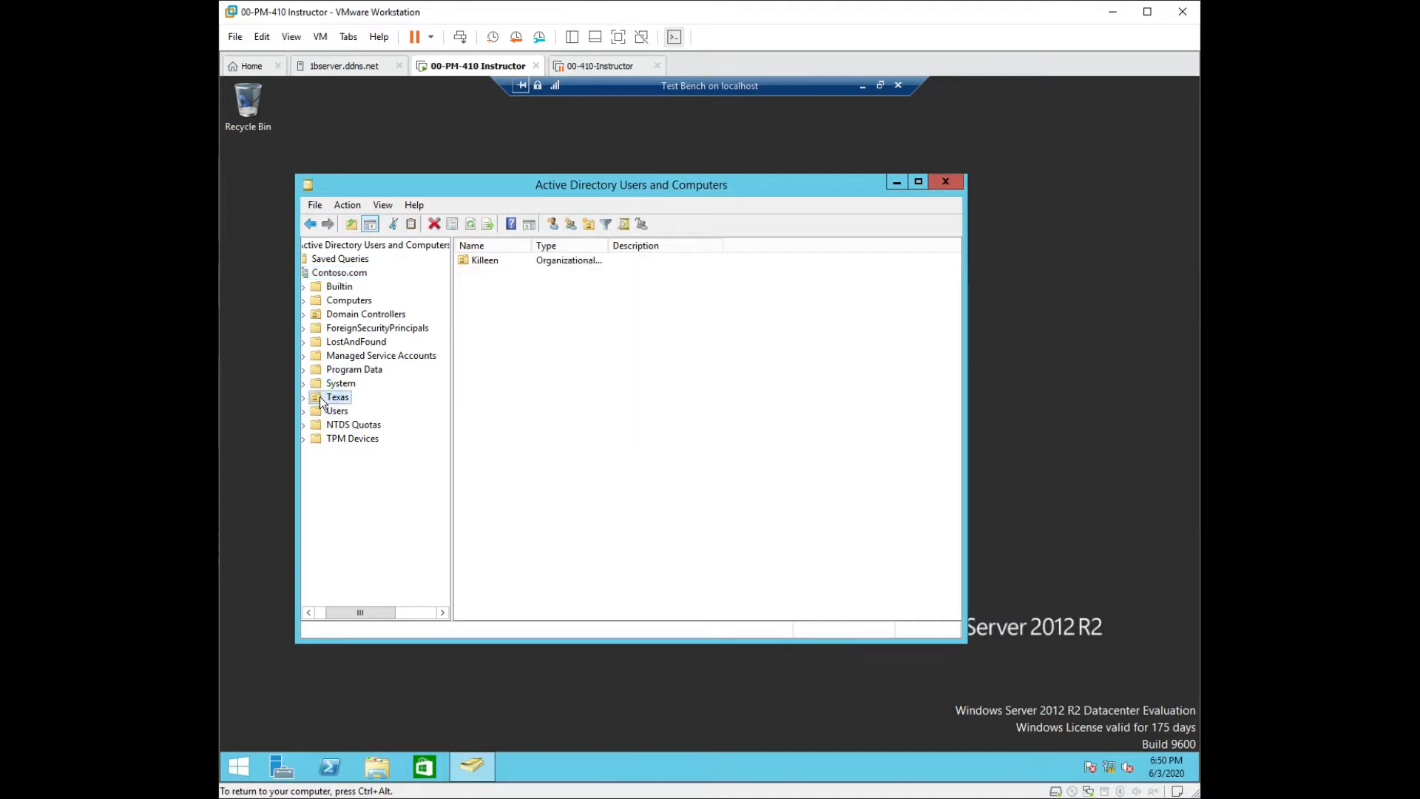
# Clear 'Protect object from accidental deletion' on the Texas OU's Object tab and save.
pyautogui.rightClick(320, 400)
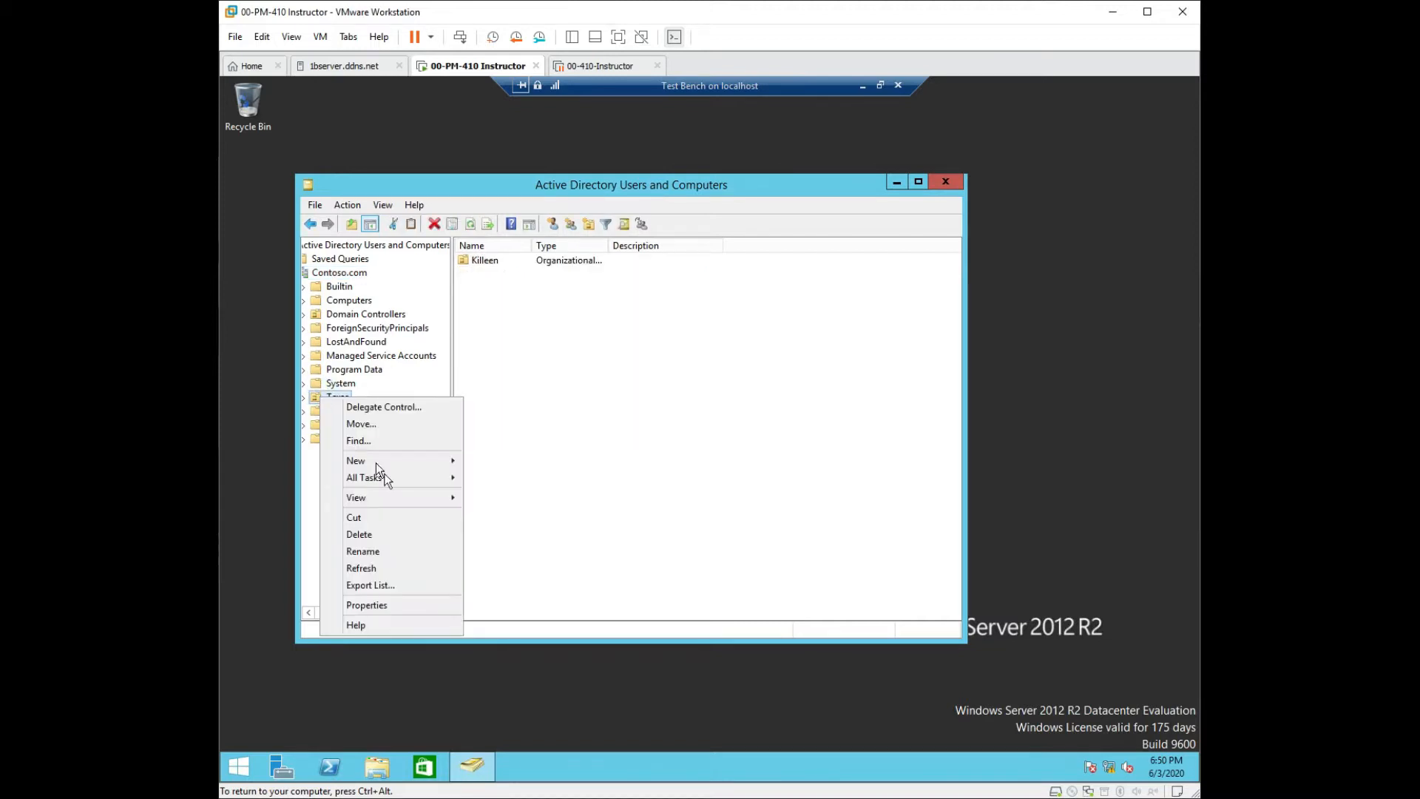
pyautogui.click(396, 601)
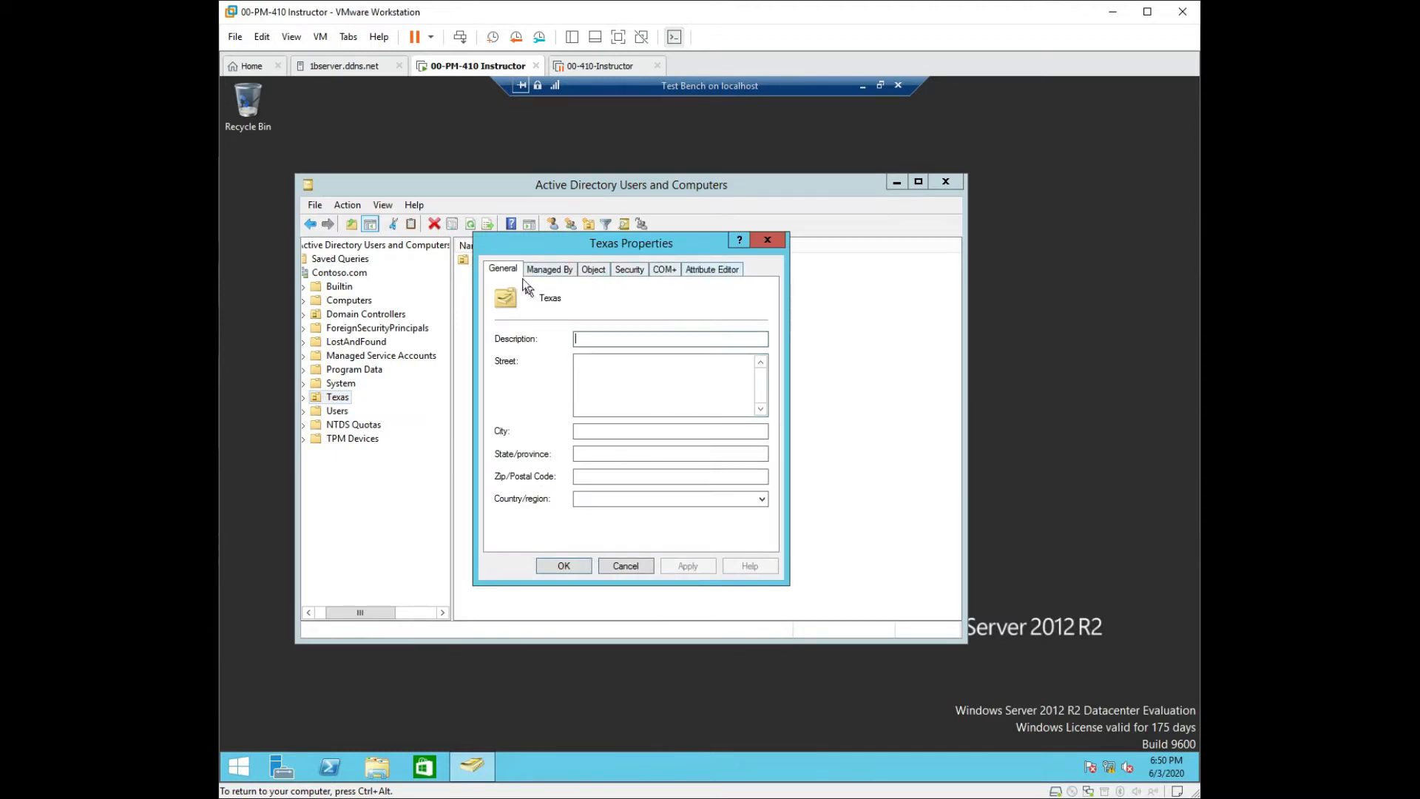
pyautogui.click(597, 271)
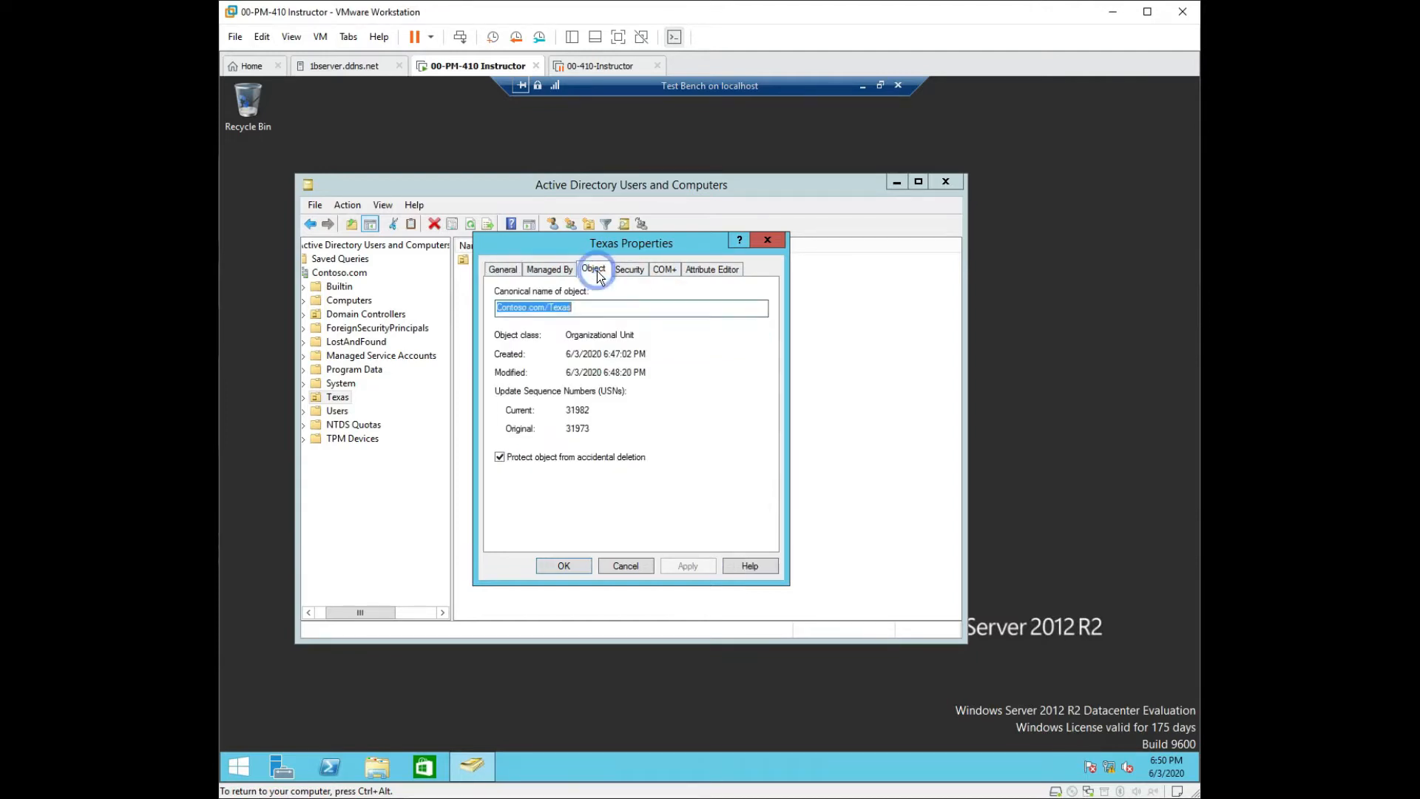
pyautogui.click(500, 458)
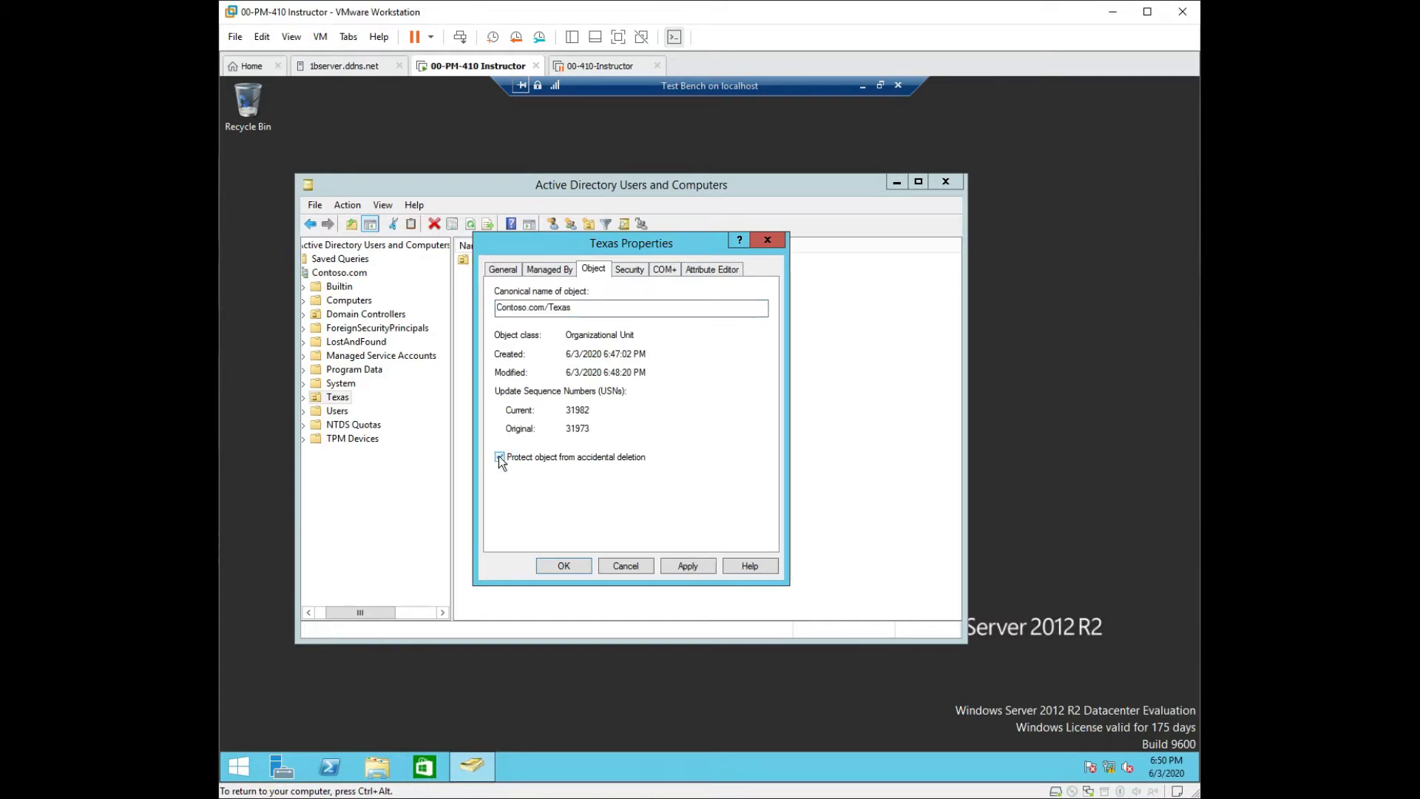
pyautogui.click(498, 457)
pyautogui.click(688, 566)
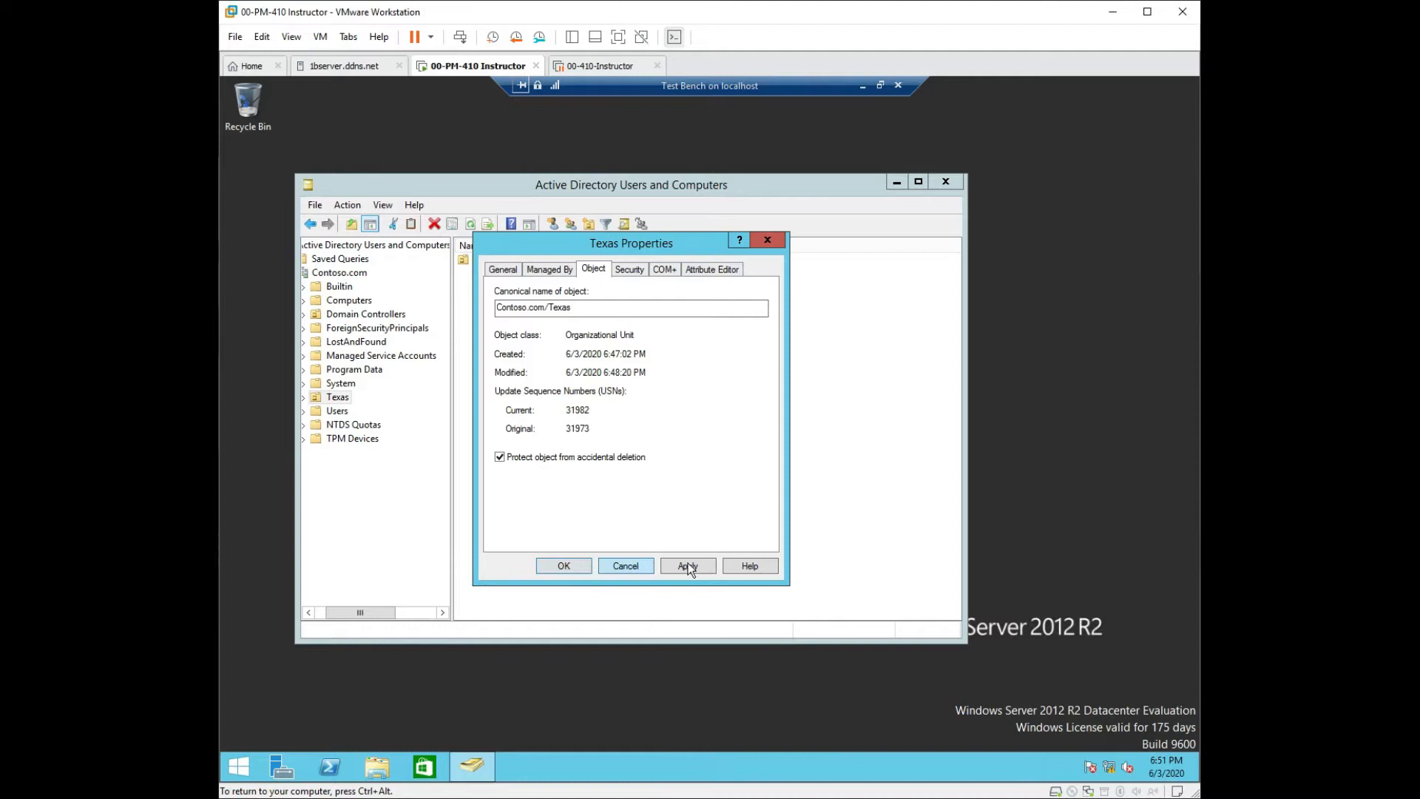
pyautogui.click(500, 458)
pyautogui.click(574, 564)
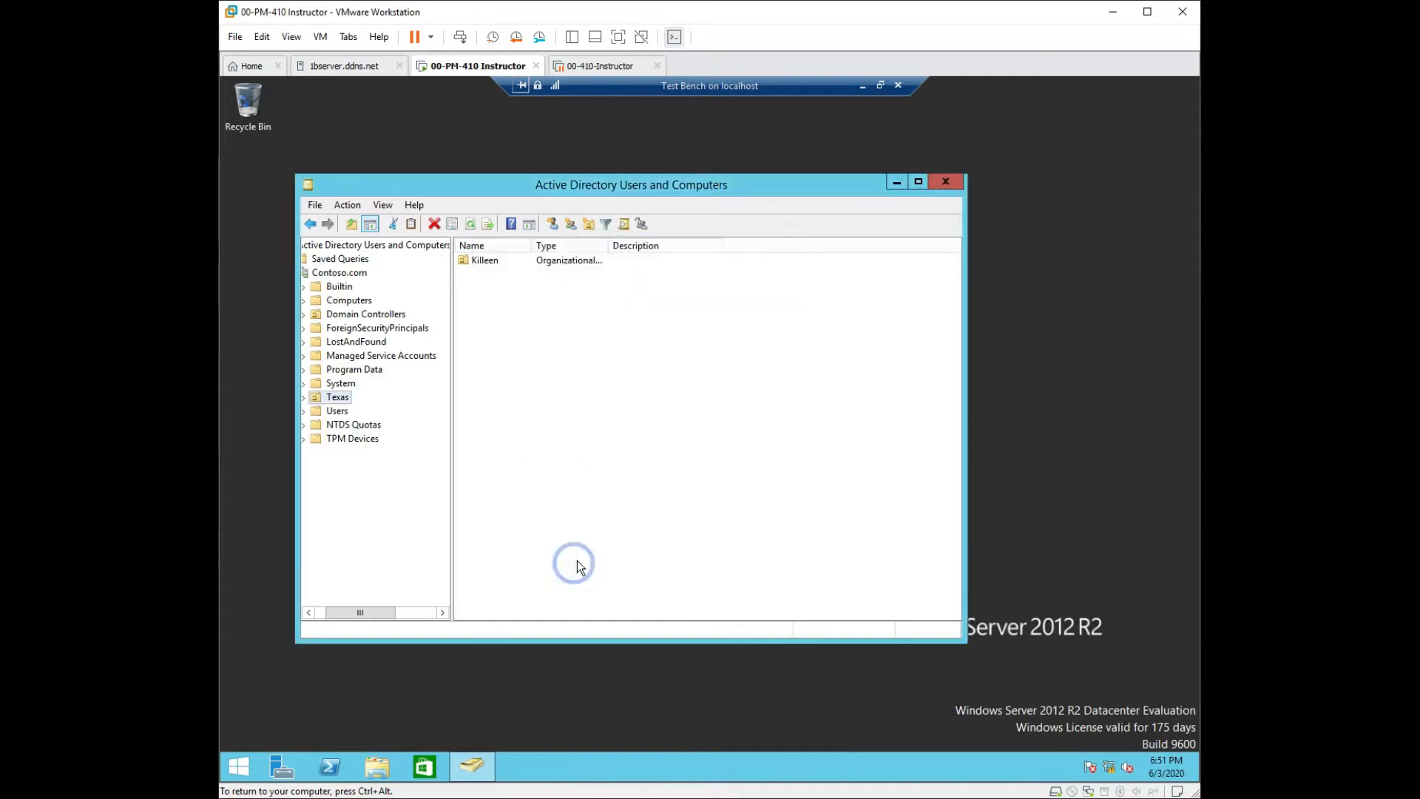
# Dismiss the Texas OU's context menu without deleting it, then show the Start screen.
pyautogui.rightClick(340, 403)
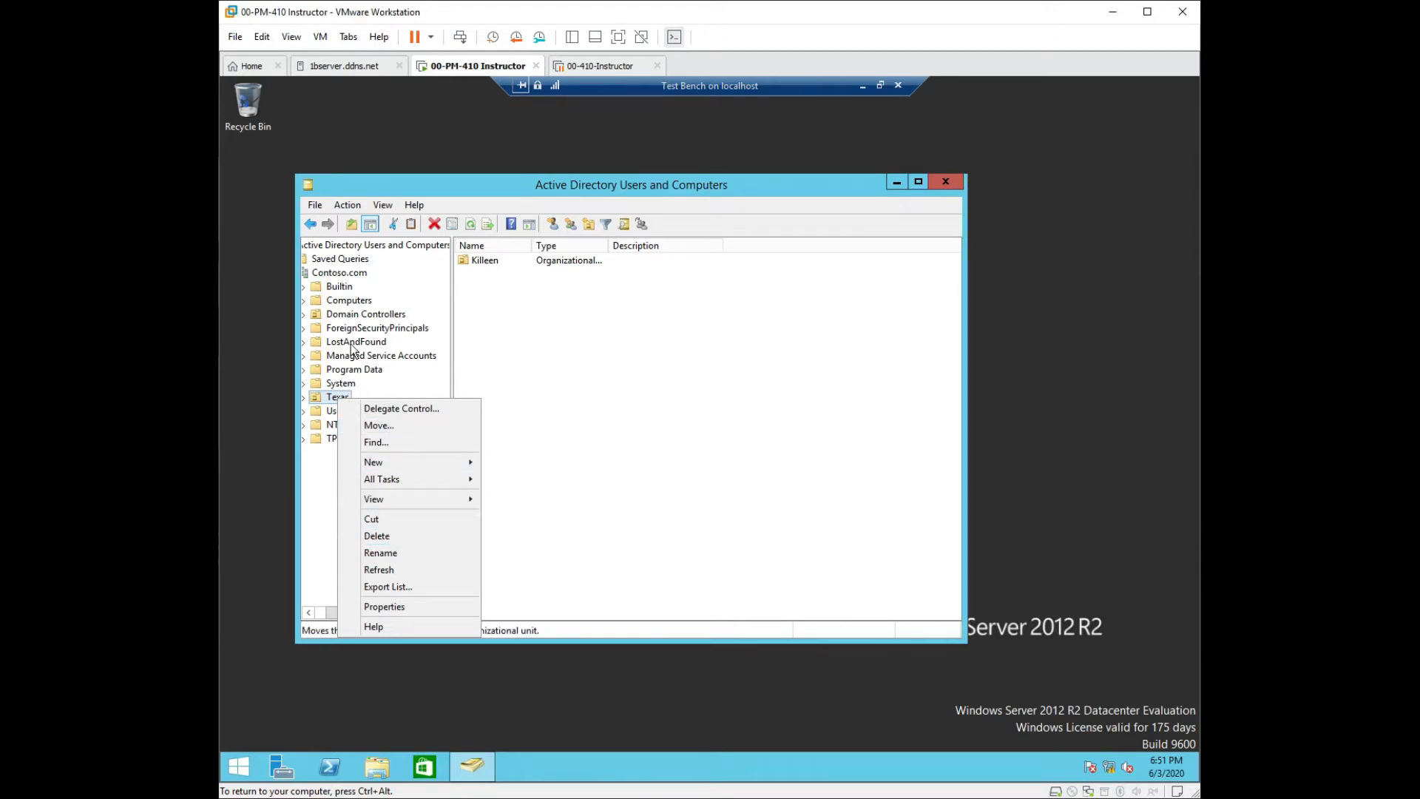
pyautogui.click(523, 393)
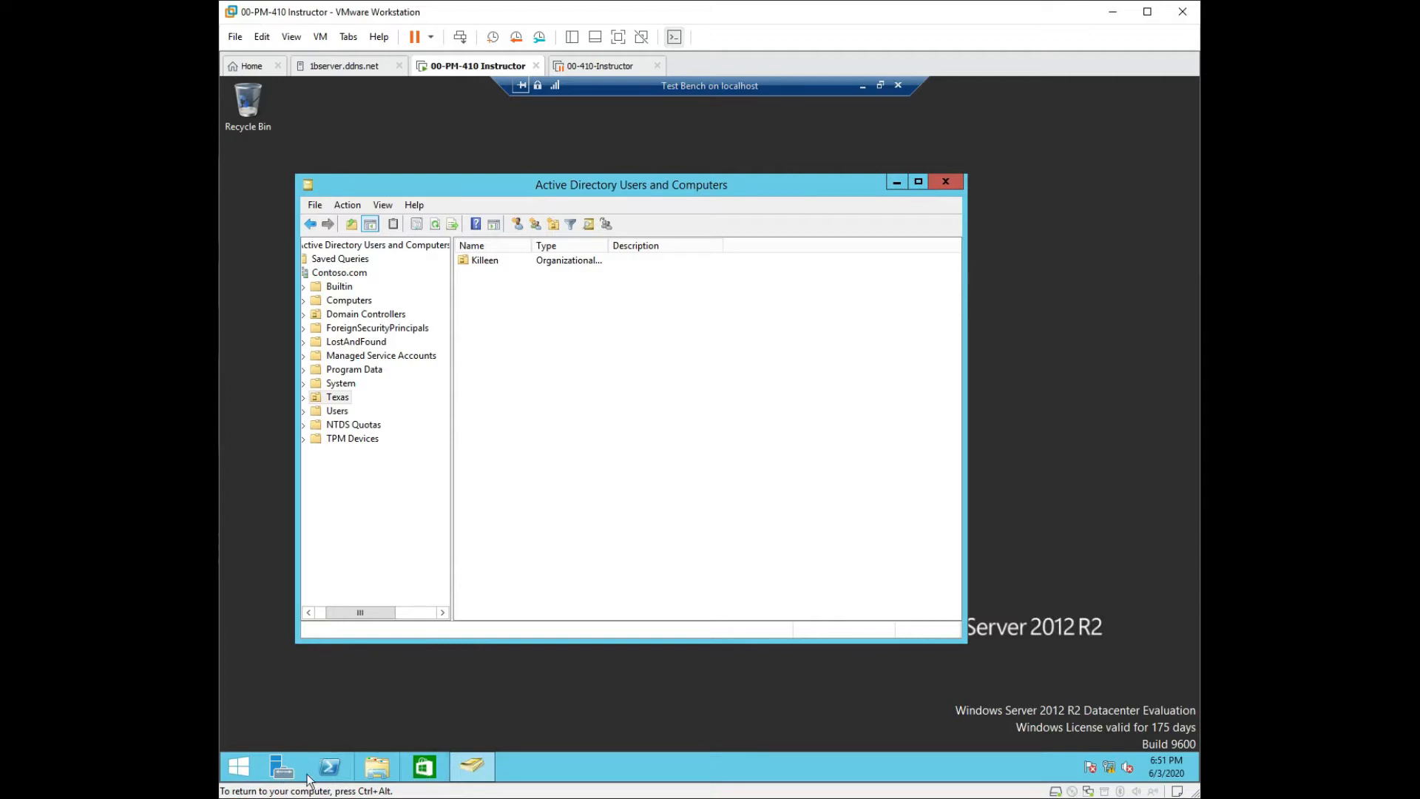
pyautogui.click(242, 767)
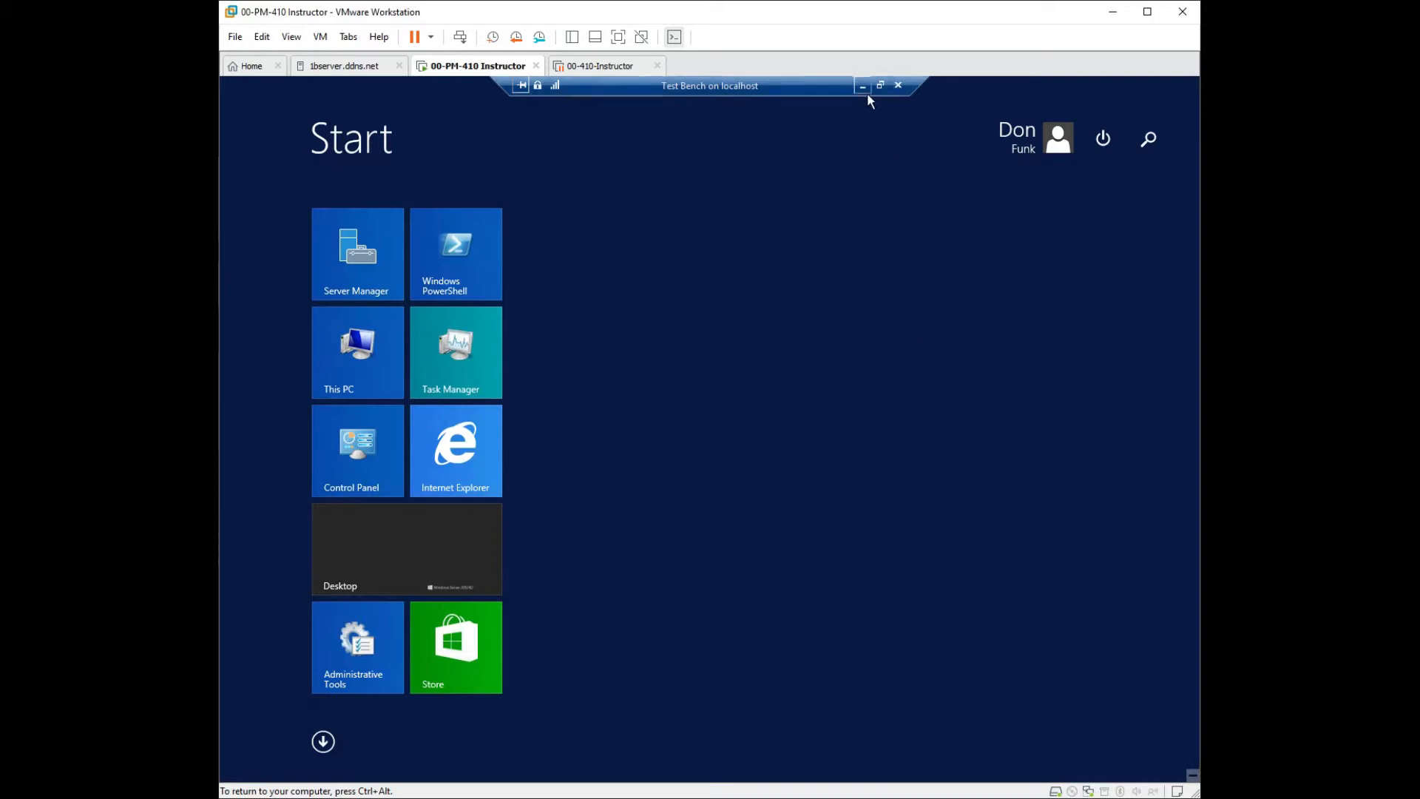
# Launch Server Manager and start Active Directory Administrative Center from its Tools menu.
pyautogui.click(386, 252)
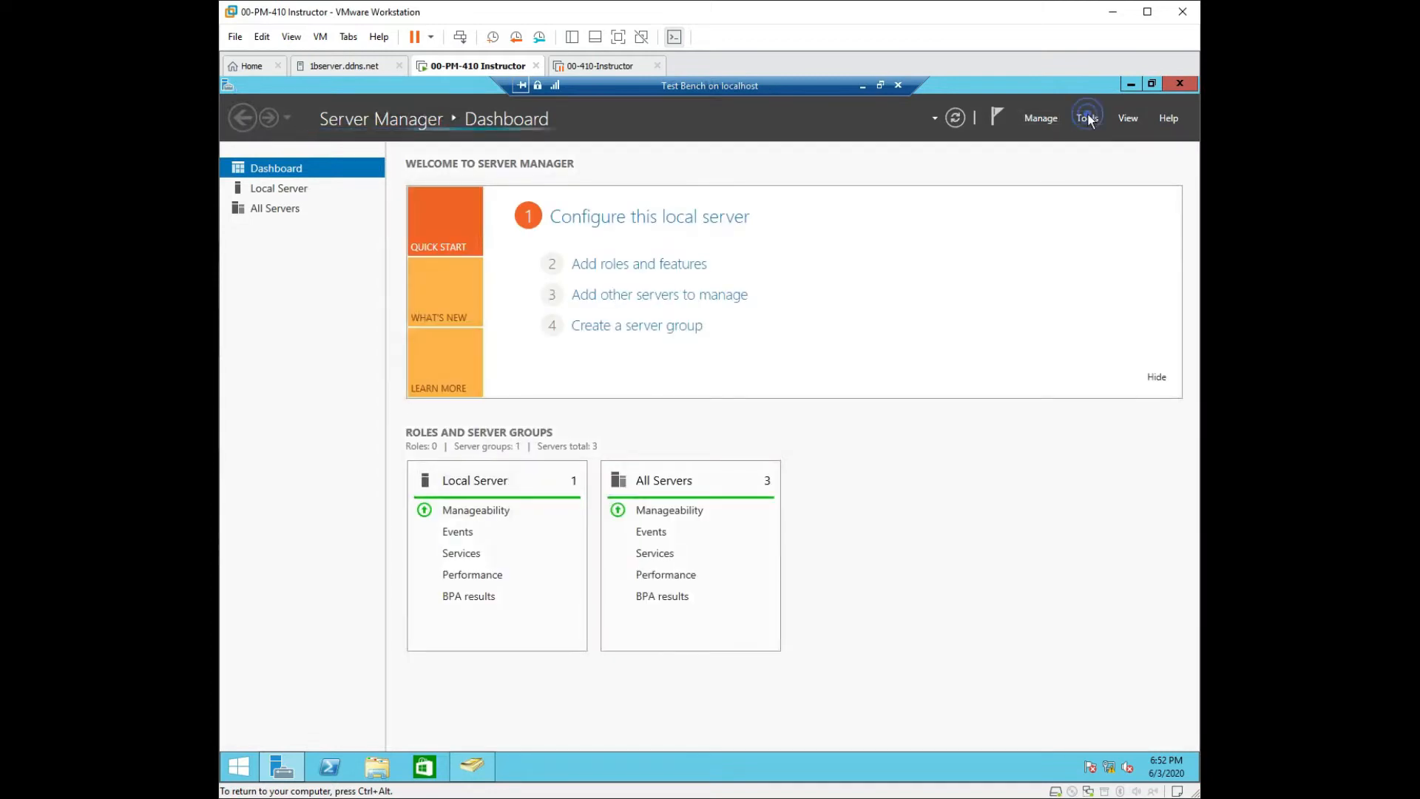
pyautogui.click(1087, 119)
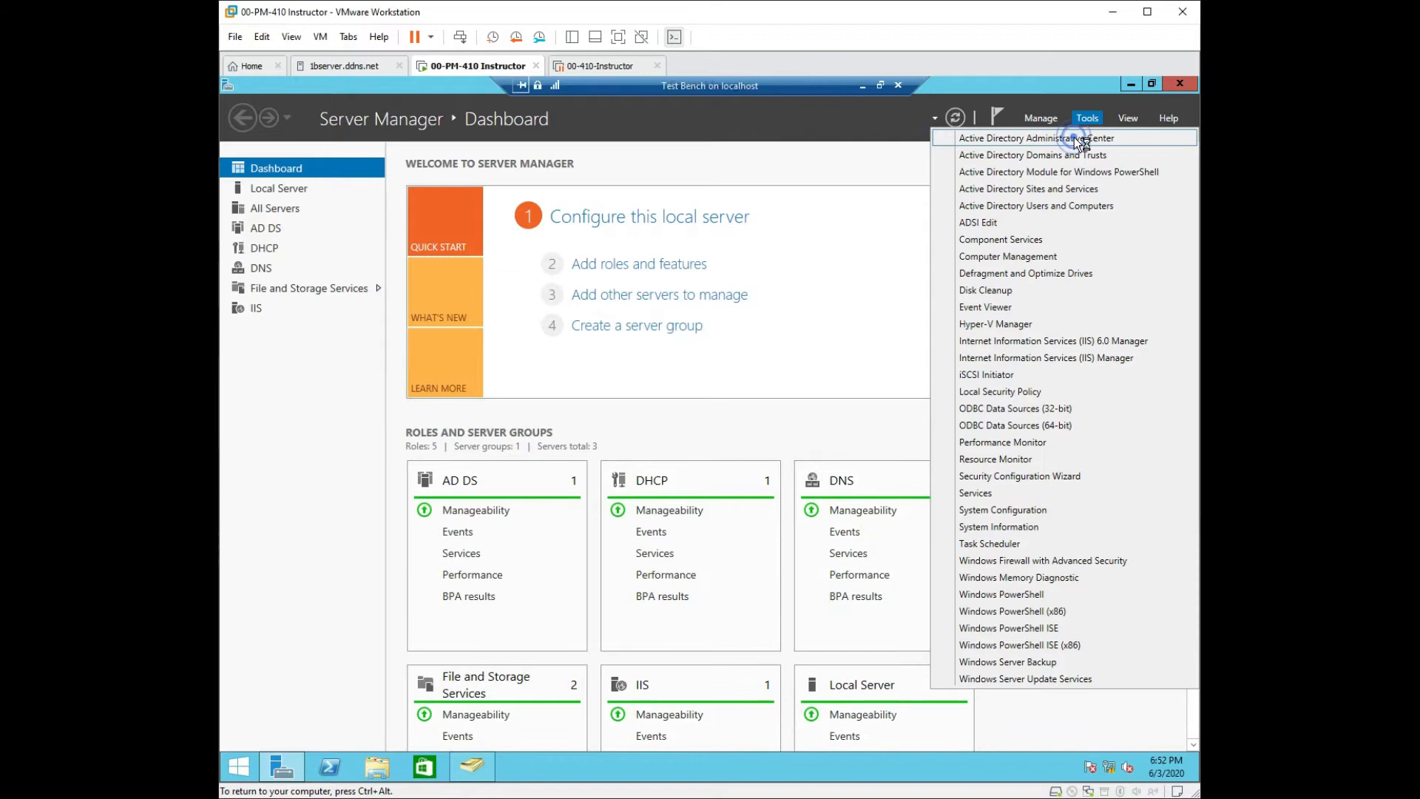
pyautogui.click(1075, 139)
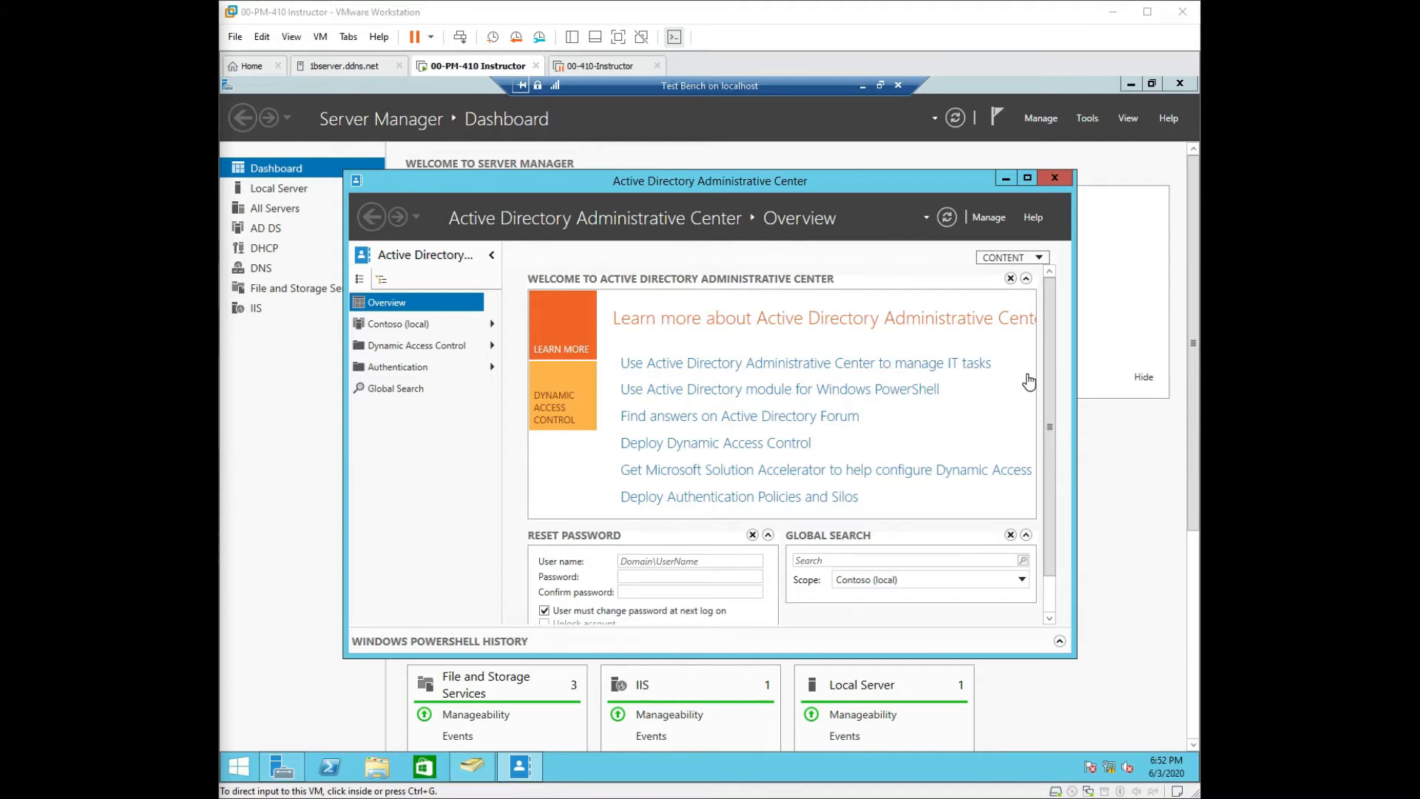
# Enable the Recycle Bin on Contoso (local), confirm, refresh, and close the Administrative Center.
pyautogui.click(398, 327)
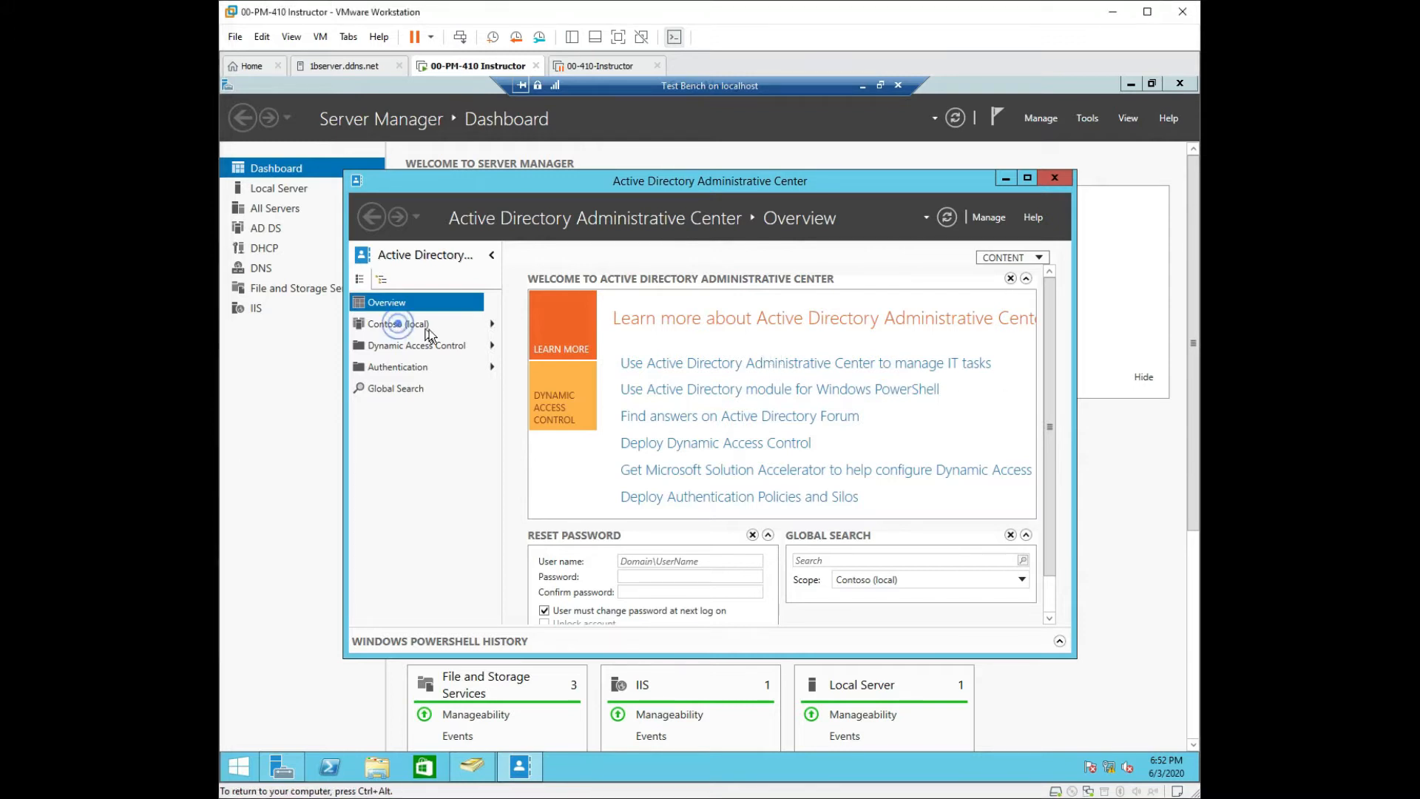
pyautogui.click(492, 325)
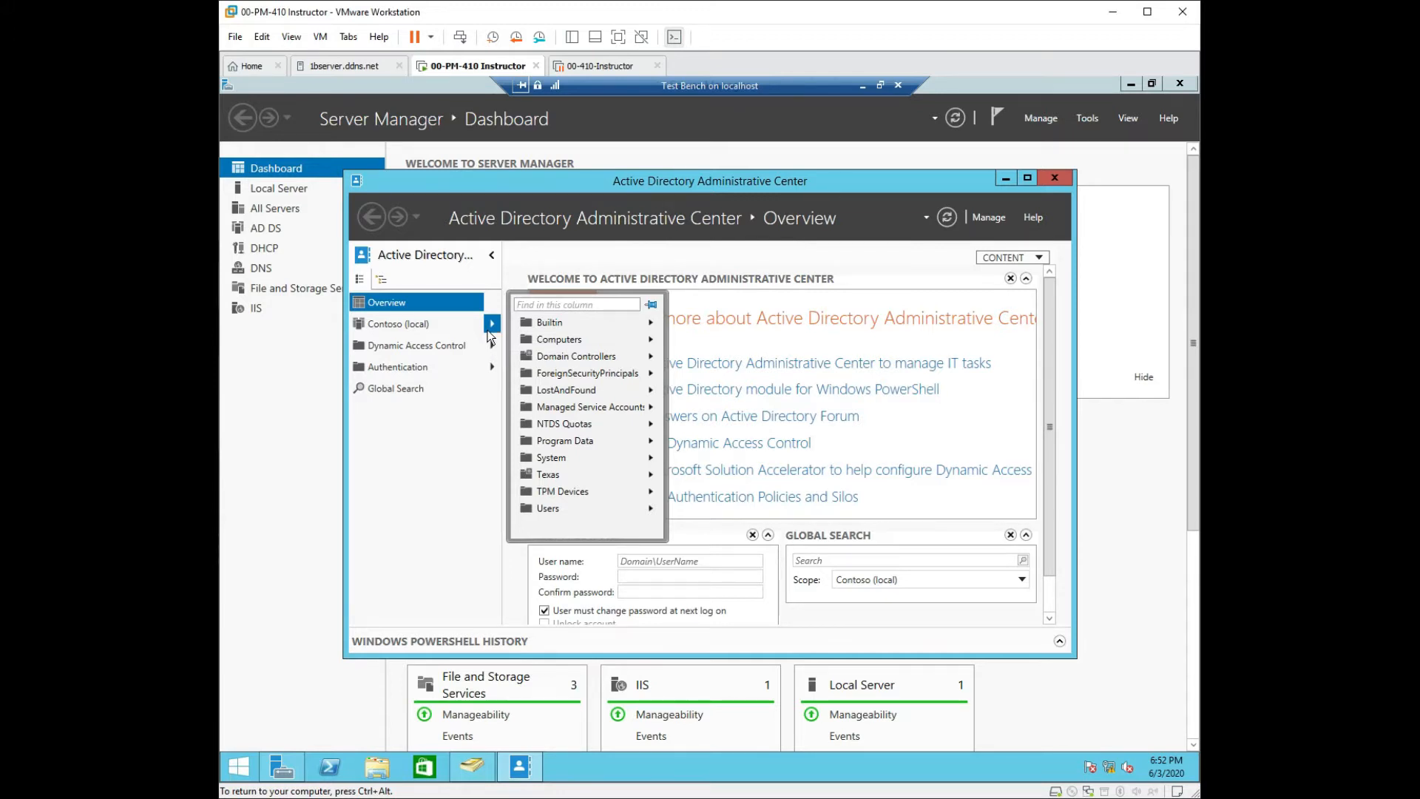
pyautogui.rightClick(432, 324)
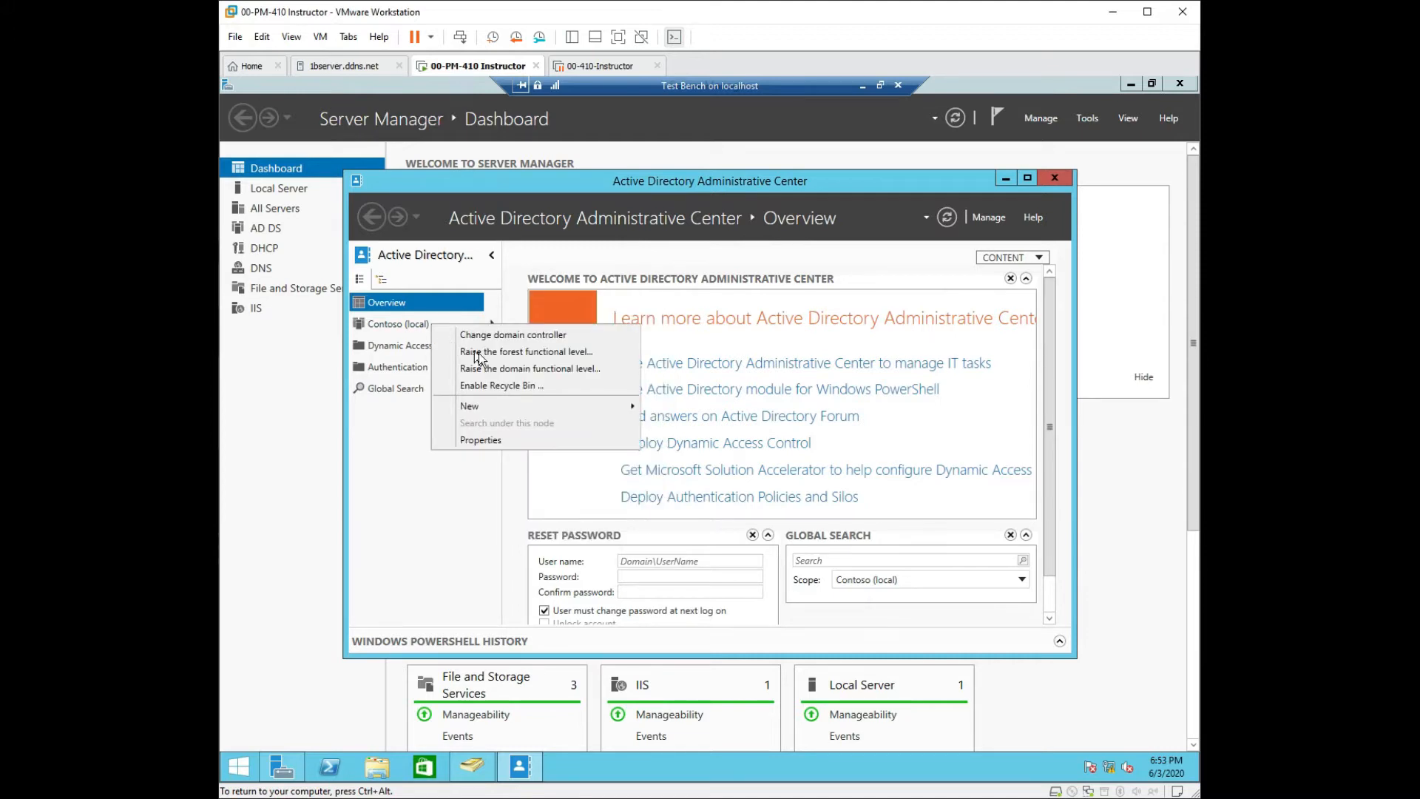
pyautogui.click(497, 392)
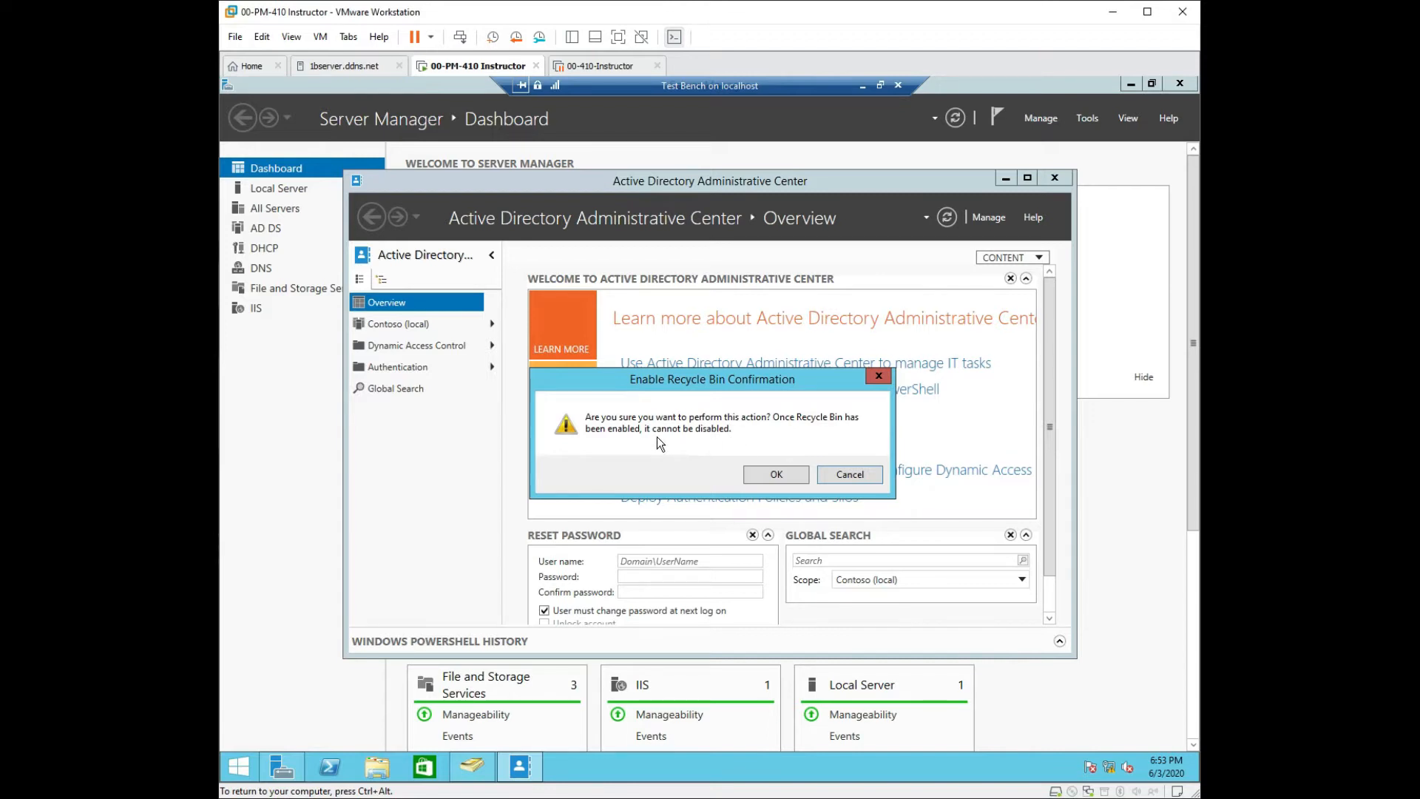
pyautogui.click(762, 473)
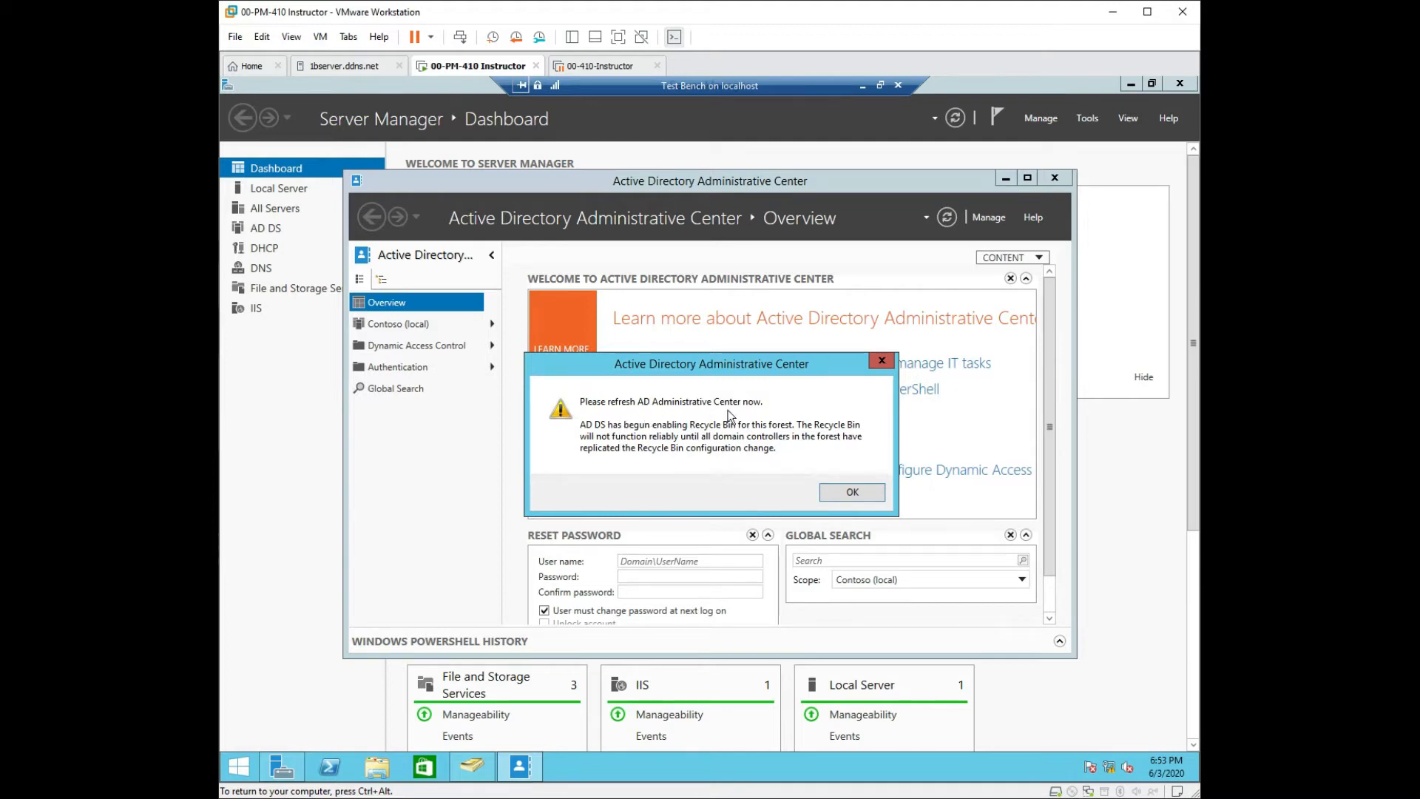
pyautogui.click(866, 493)
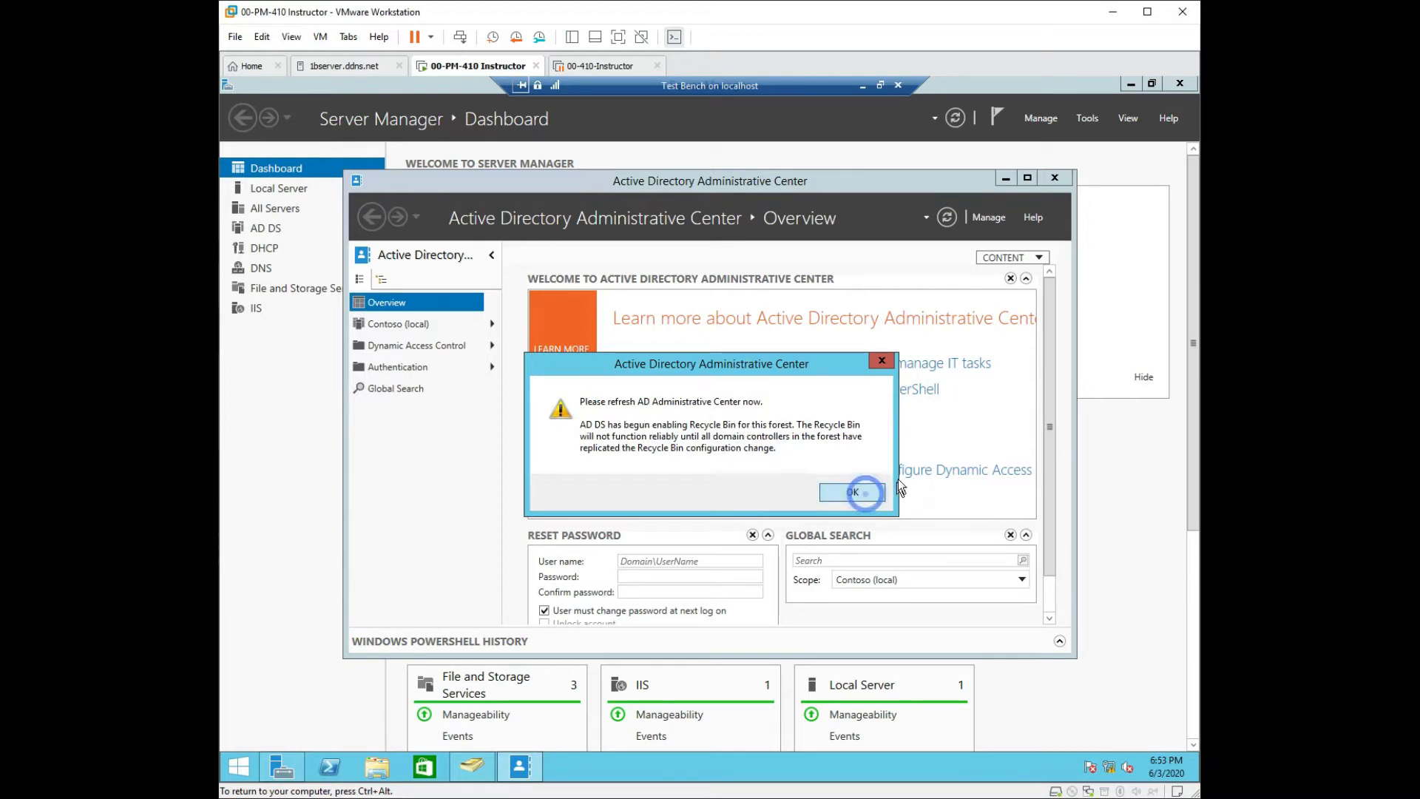
pyautogui.click(948, 218)
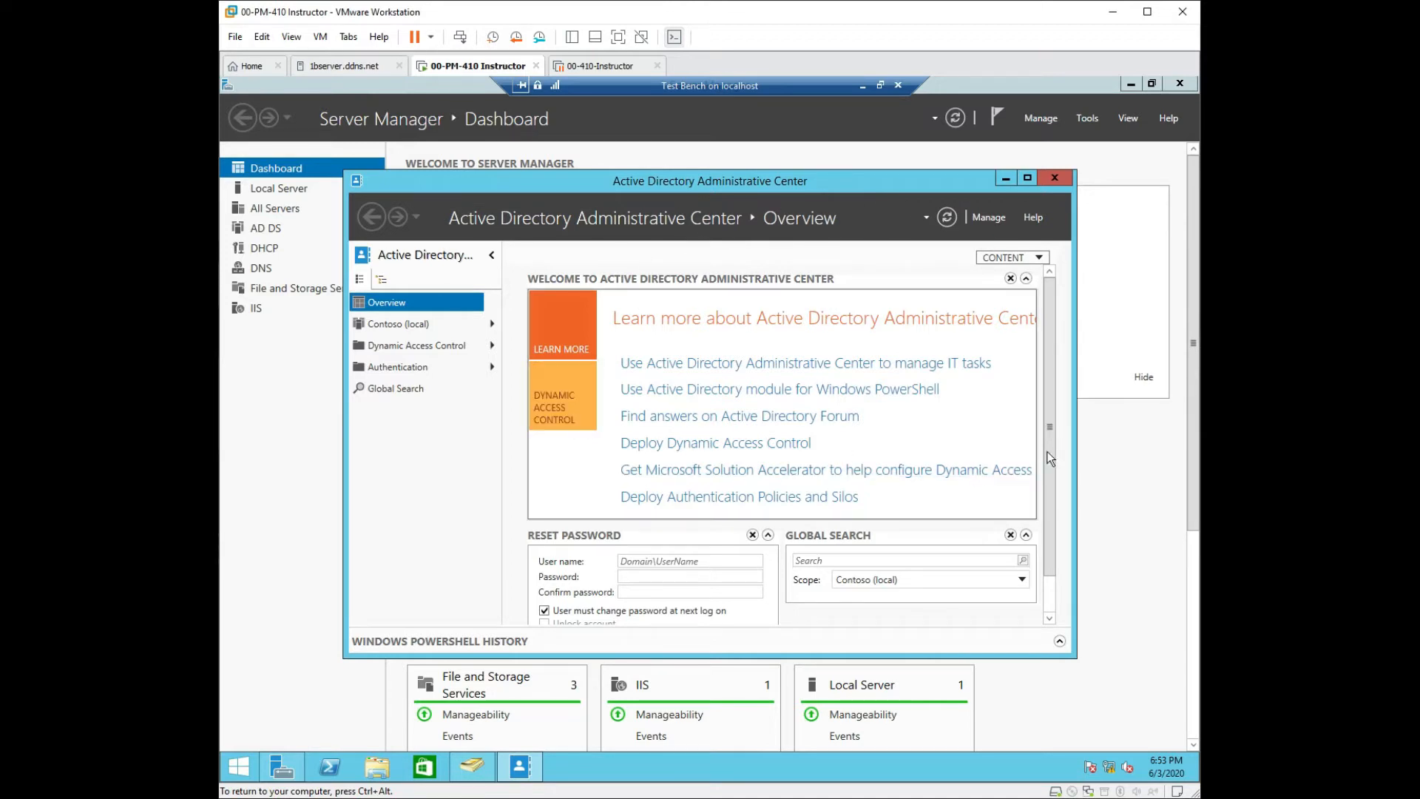
pyautogui.moveTo(1051, 472); pyautogui.dragTo(1058, 528)
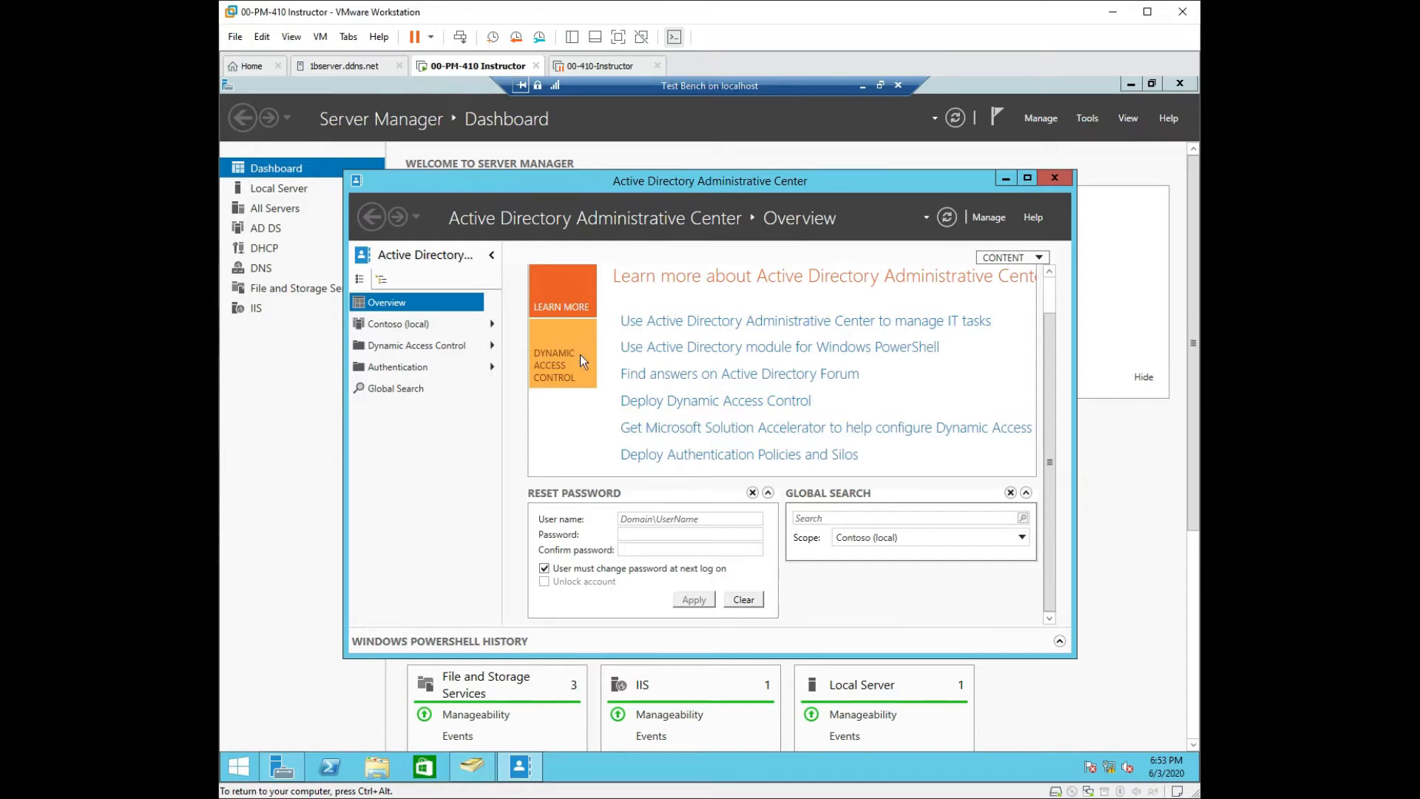
pyautogui.click(1054, 177)
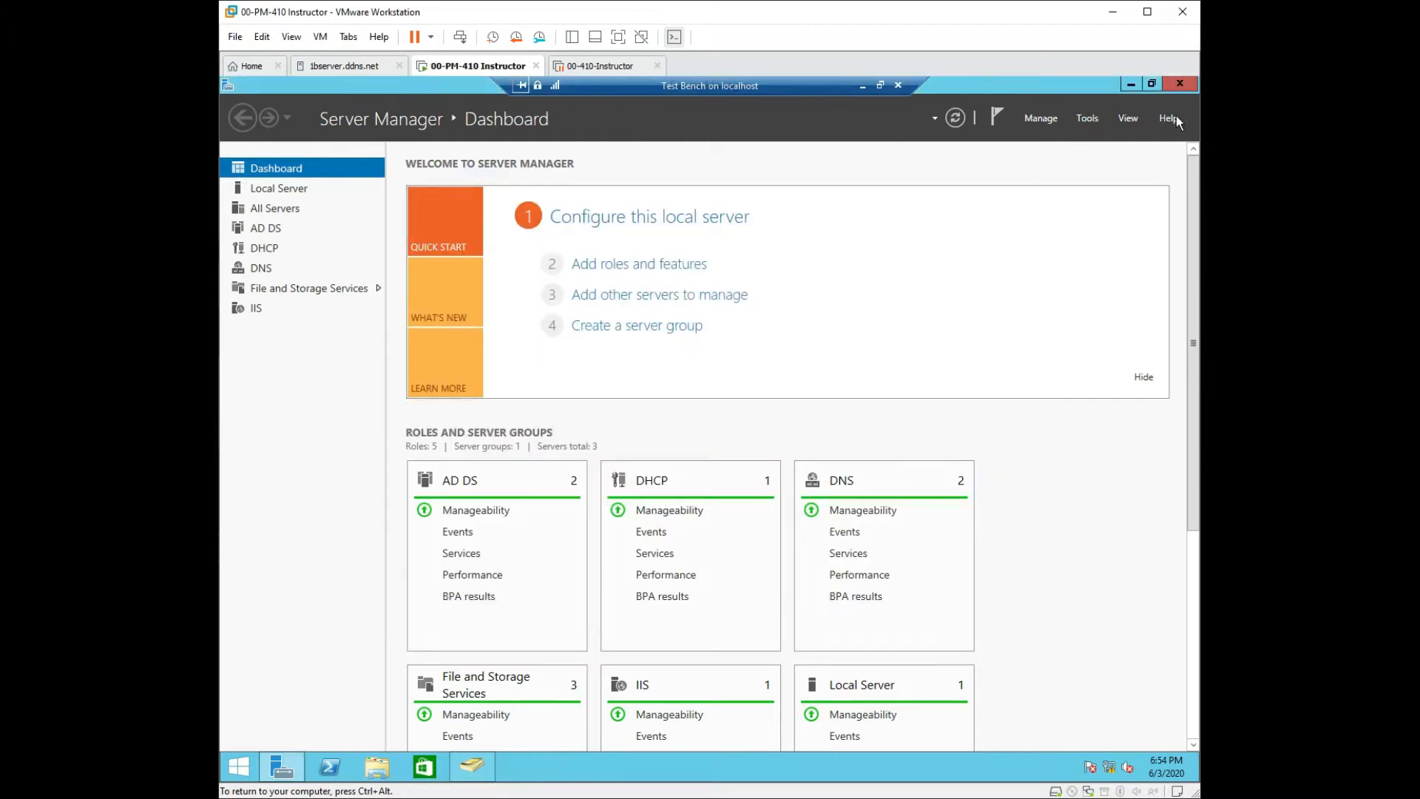
# Minimize Server Manager and browse the Texas OU's Managed By, COM+ and Attribute Editor tabs.
pyautogui.click(1131, 85)
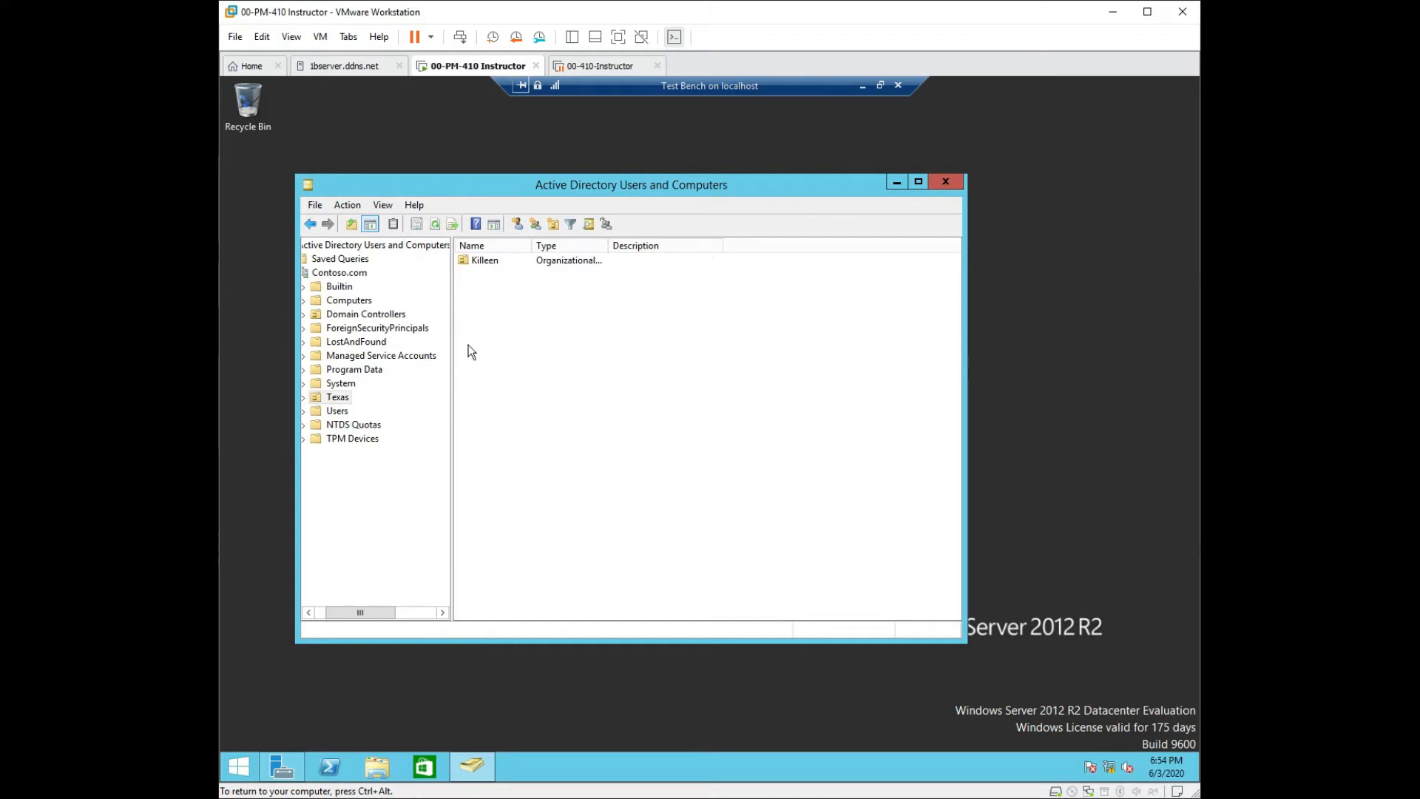
pyautogui.click(441, 225)
pyautogui.rightClick(346, 401)
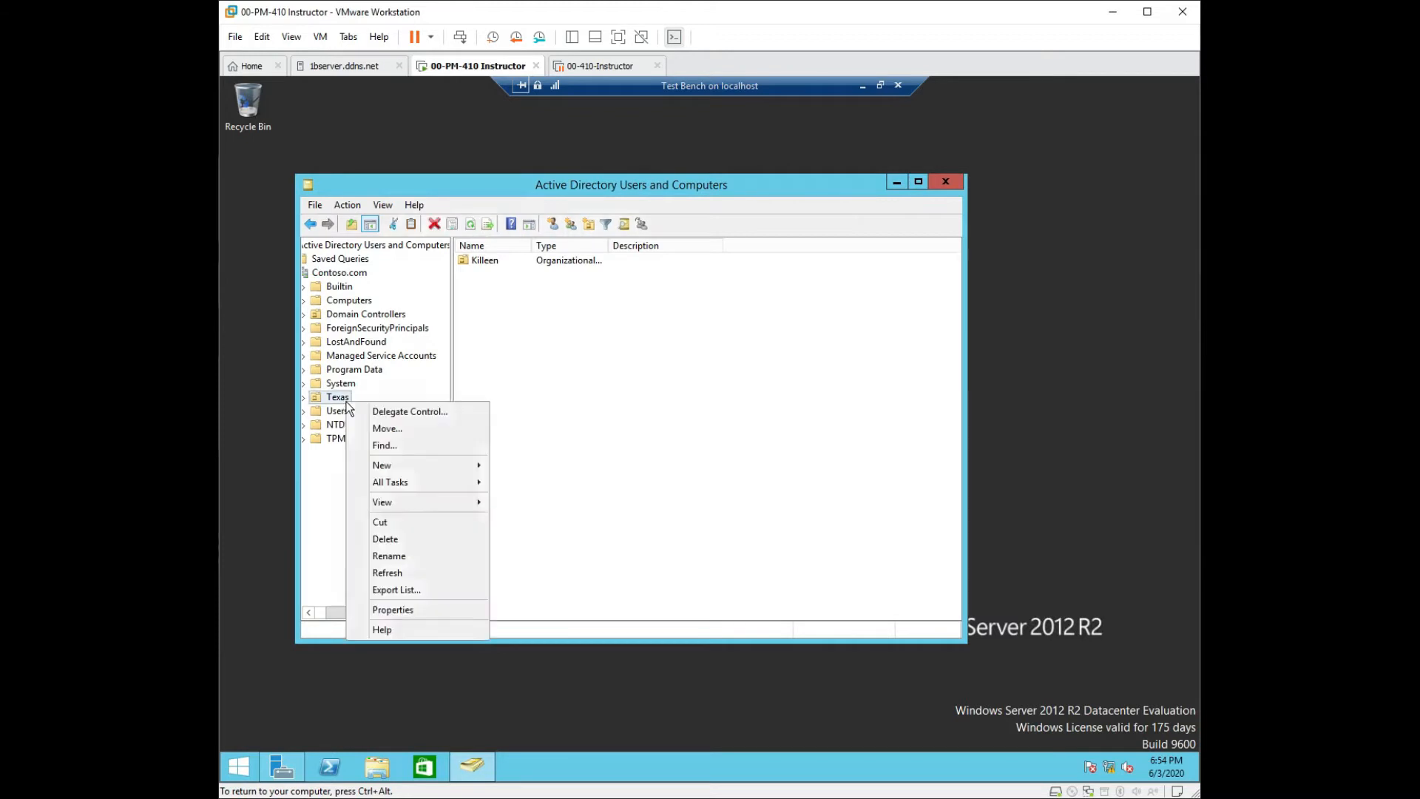
pyautogui.click(417, 611)
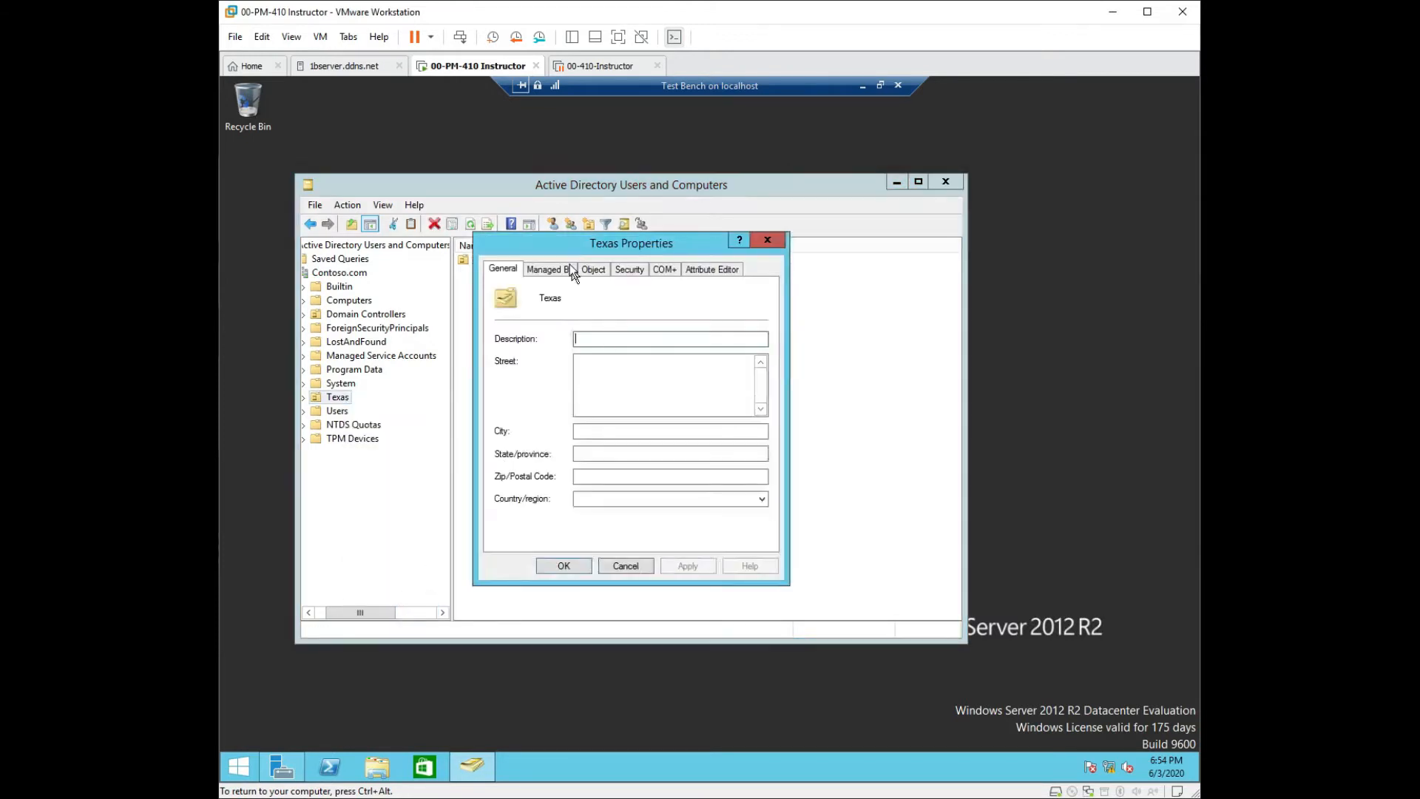
pyautogui.click(556, 272)
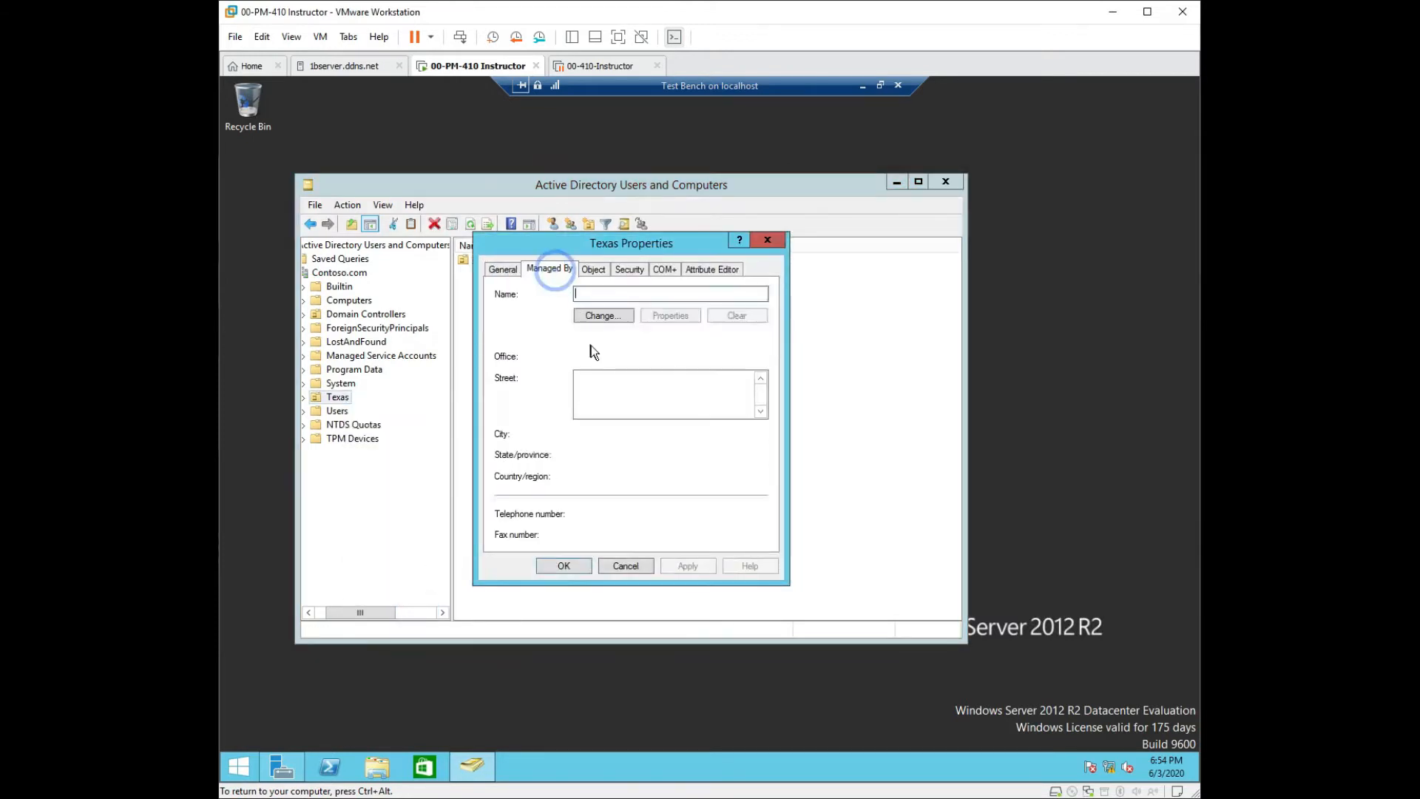
pyautogui.click(670, 268)
pyautogui.click(708, 271)
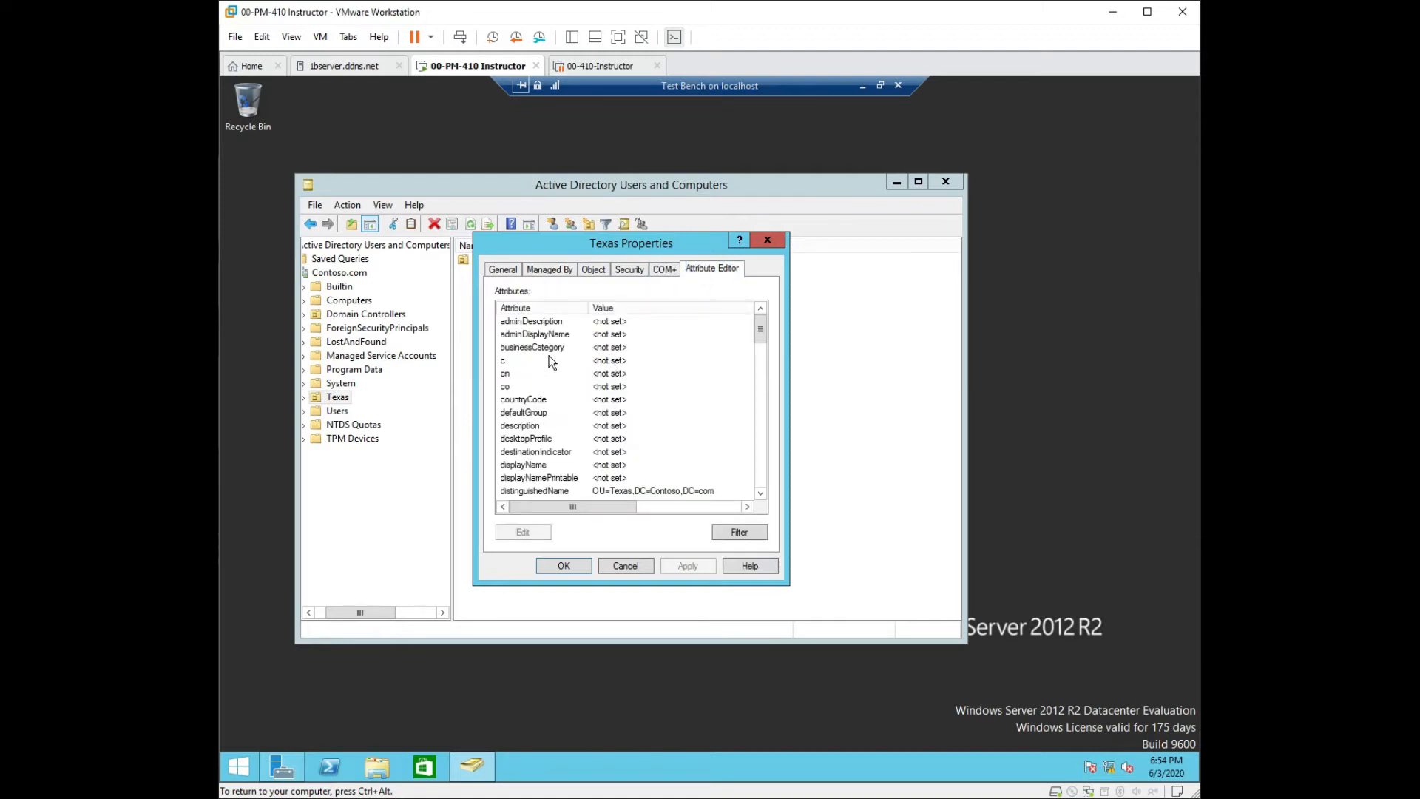
pyautogui.moveTo(764, 340); pyautogui.dragTo(791, 487)
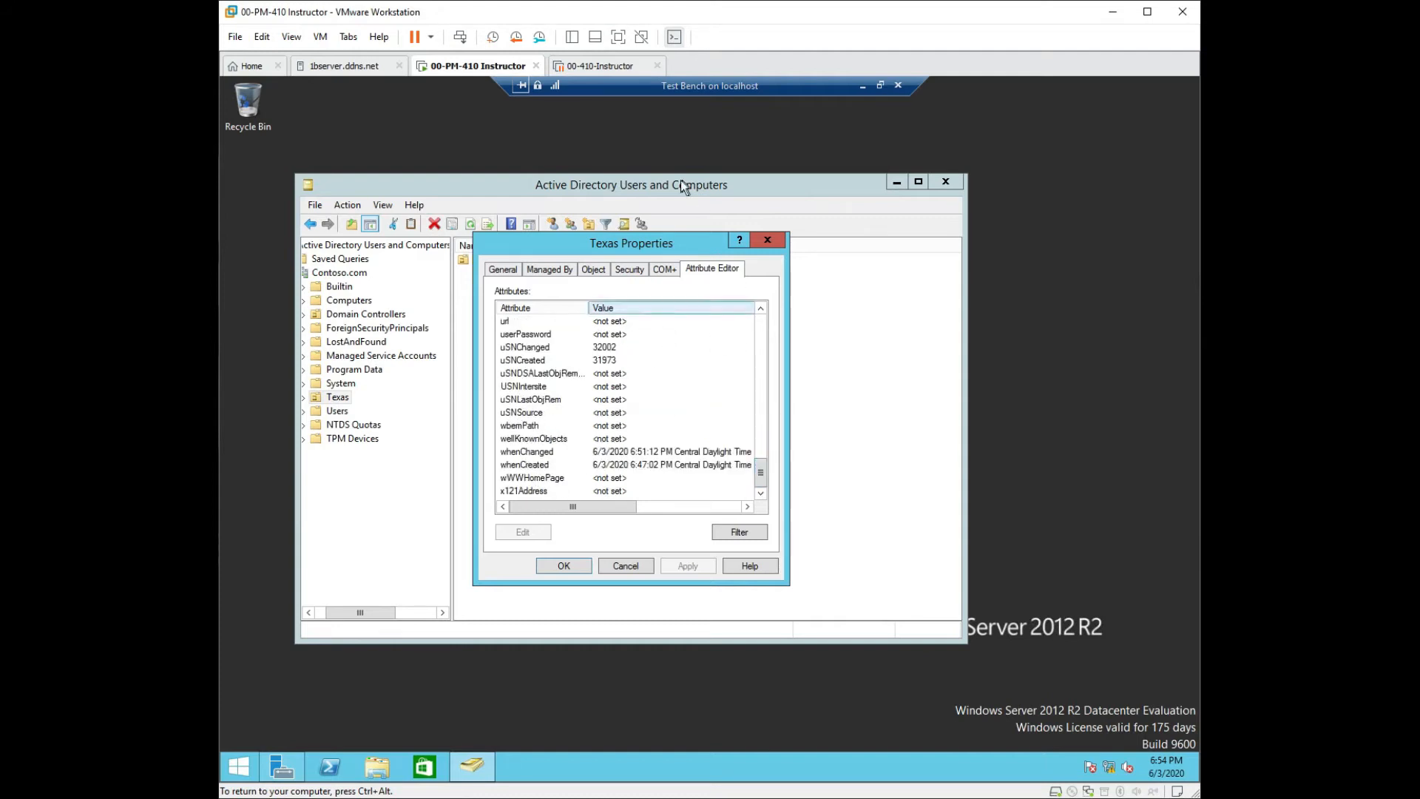
# Close Texas properties unchanged, minimize Users and Computers, and release then recapture VM input.
pyautogui.click(768, 240)
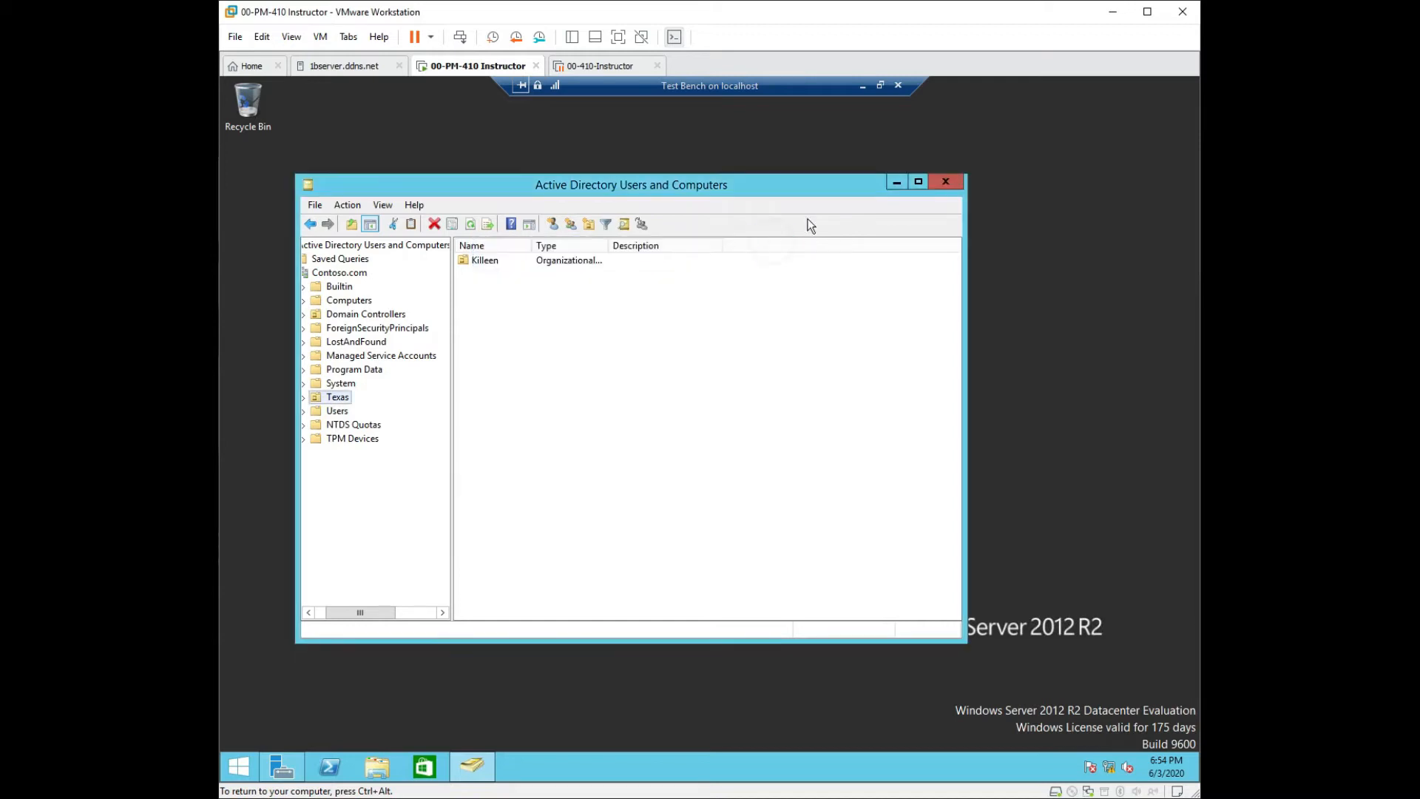
pyautogui.click(898, 183)
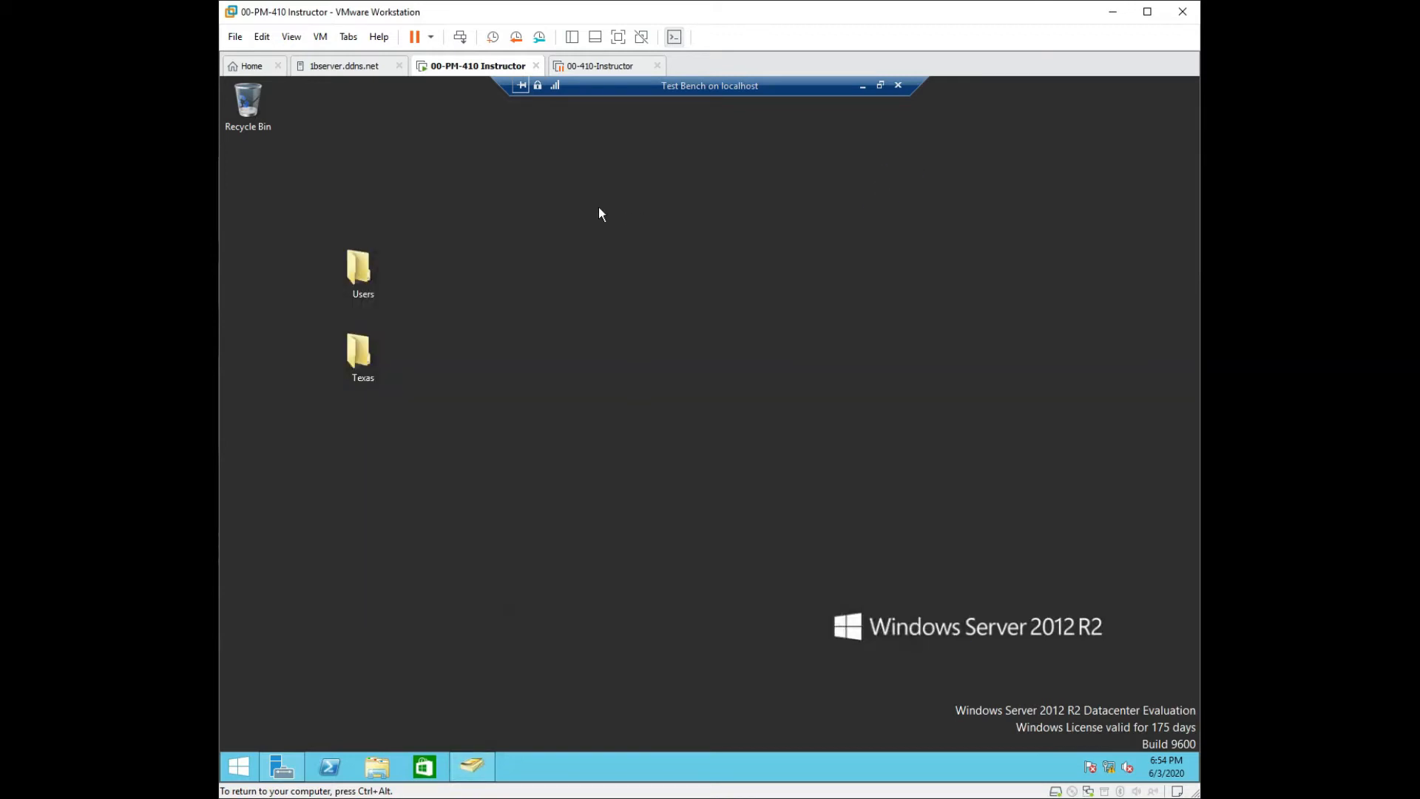
pyautogui.hotkey('ctrl', 'alt')
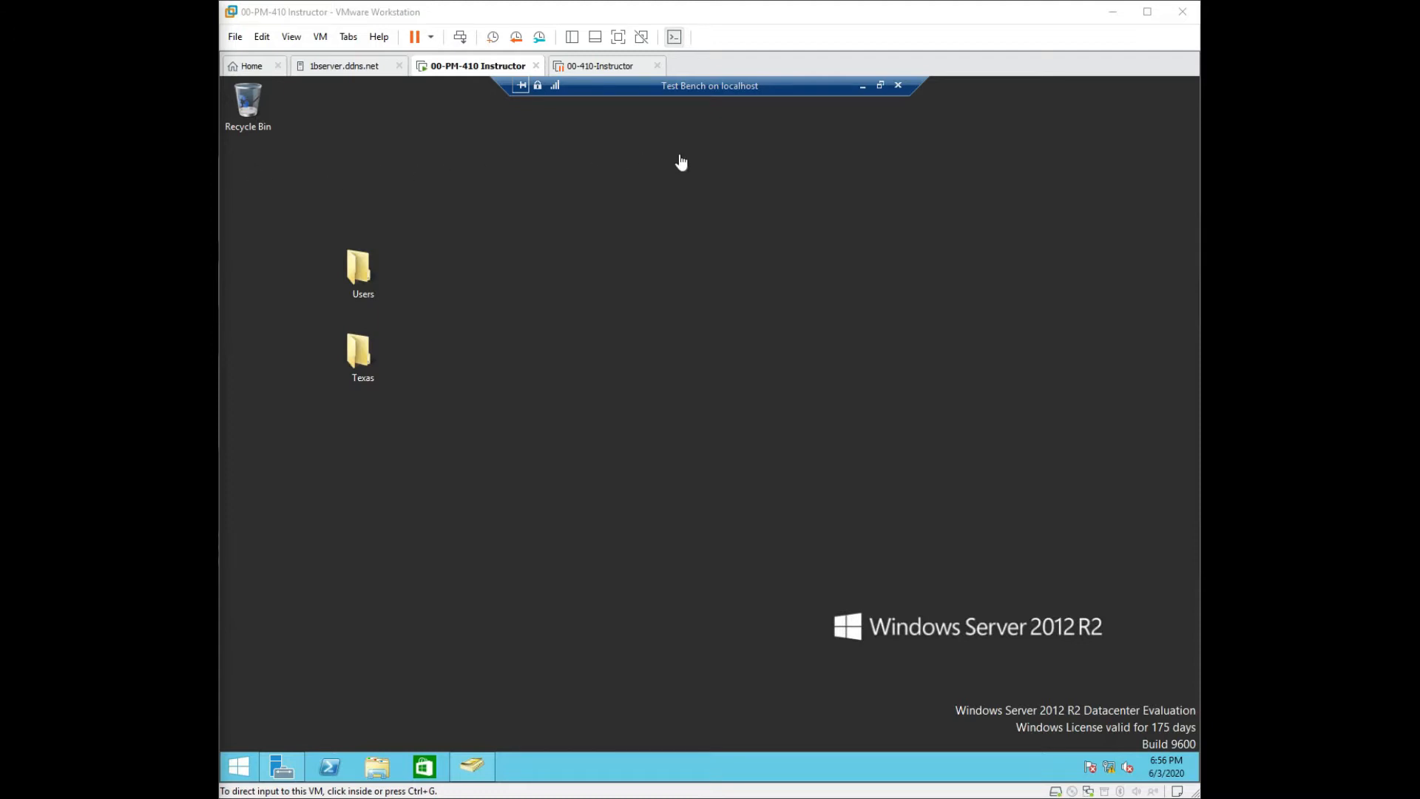
pyautogui.click(849, 367)
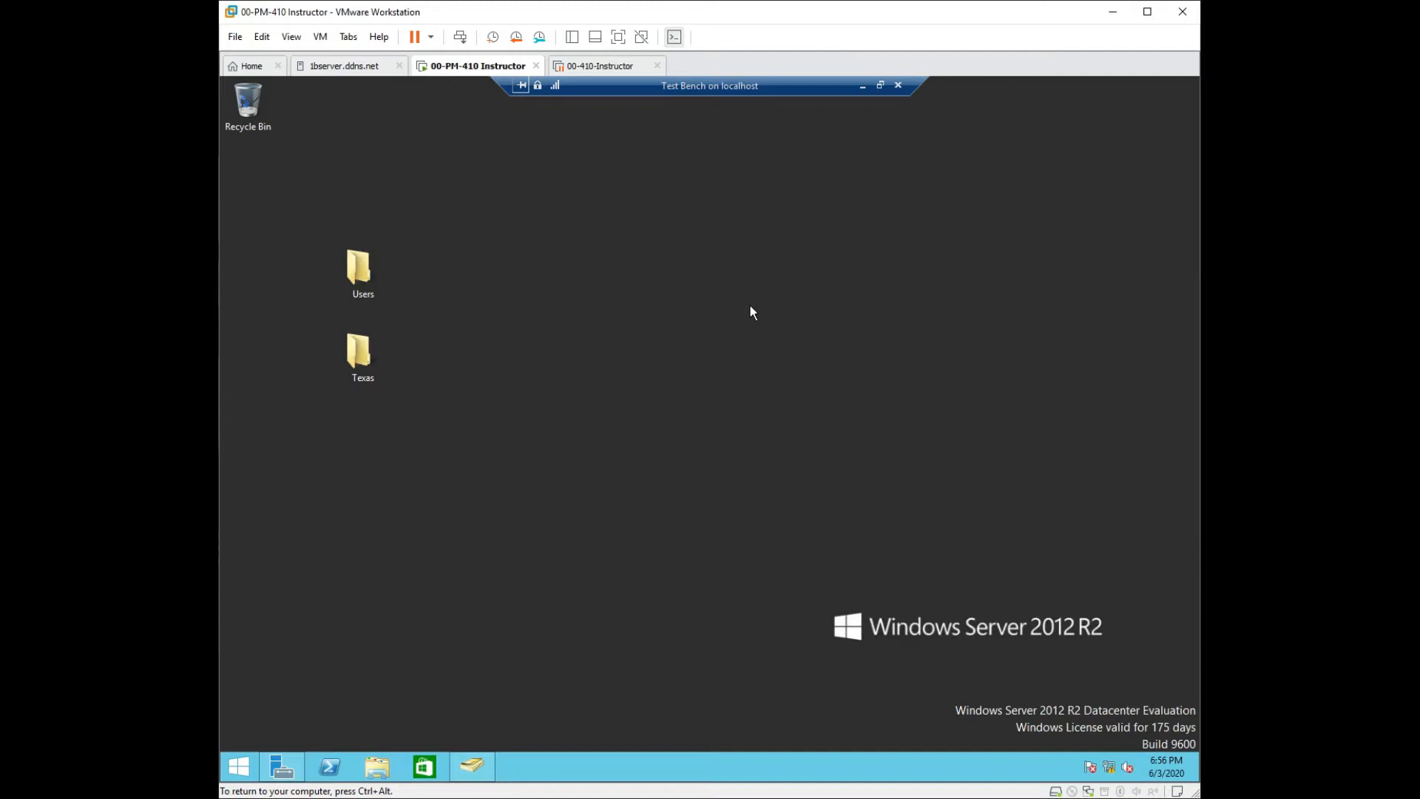
pyautogui.rightClick(722, 774)
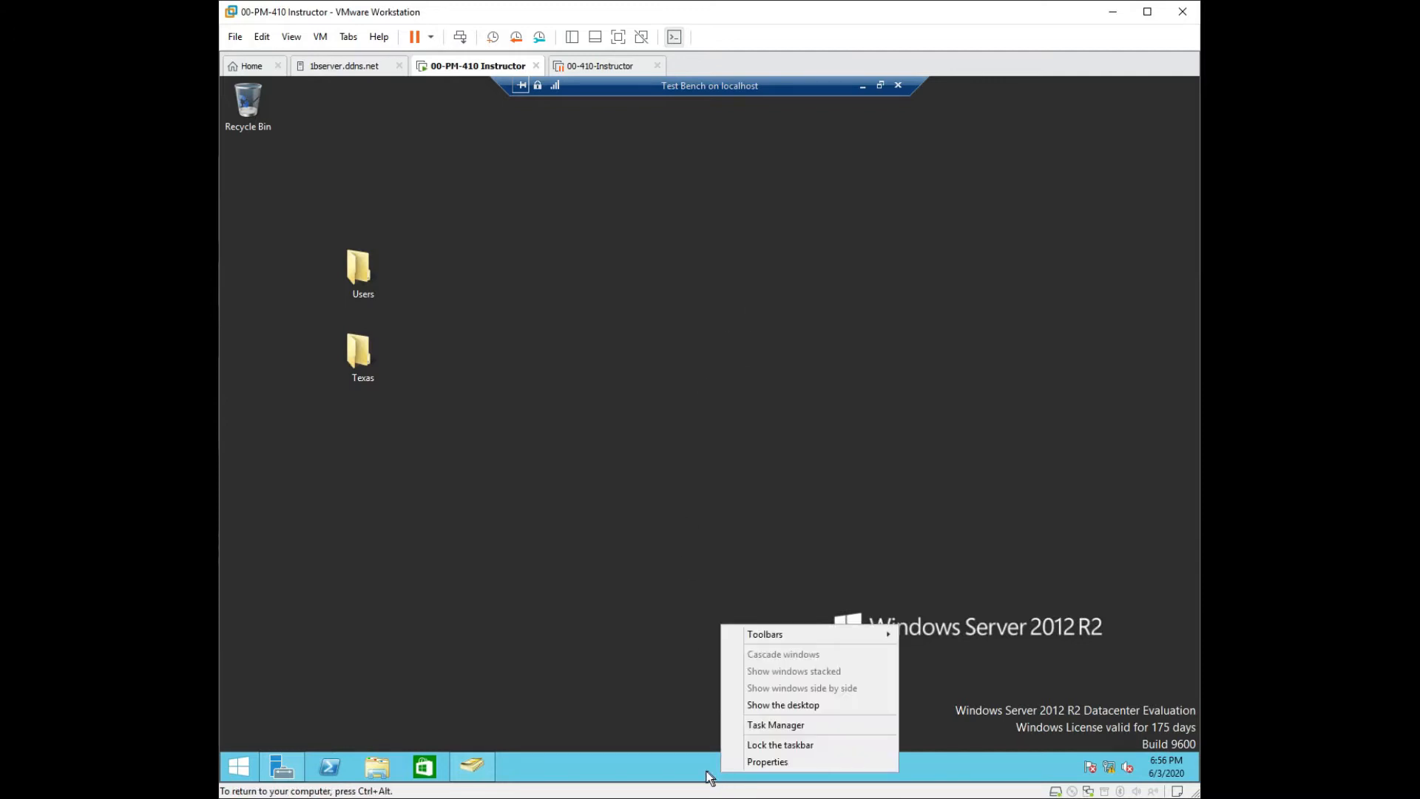
pyautogui.click(249, 773)
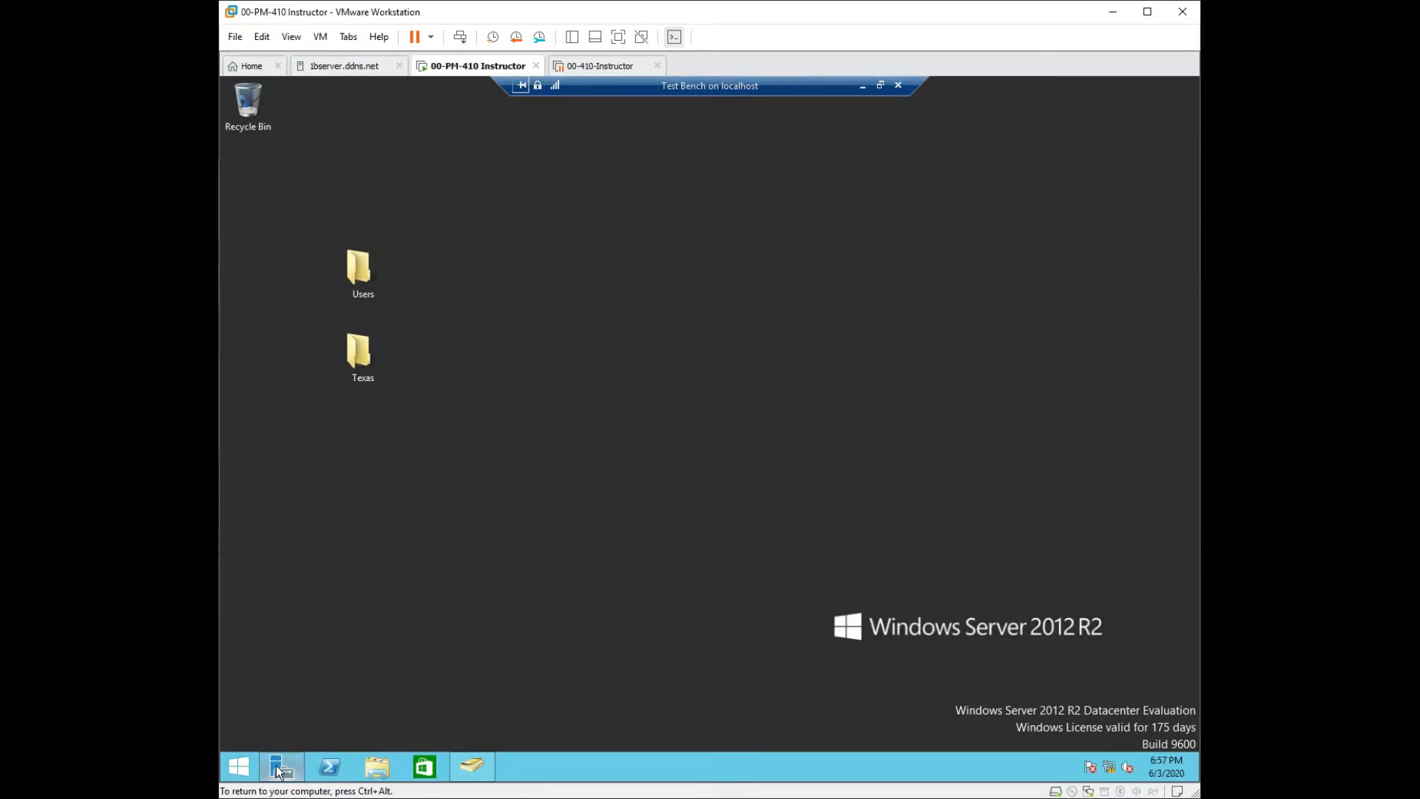
pyautogui.press('super')
# Reopen Server Manager from the Start screen and show its Tools menu.
pyautogui.click(333, 268)
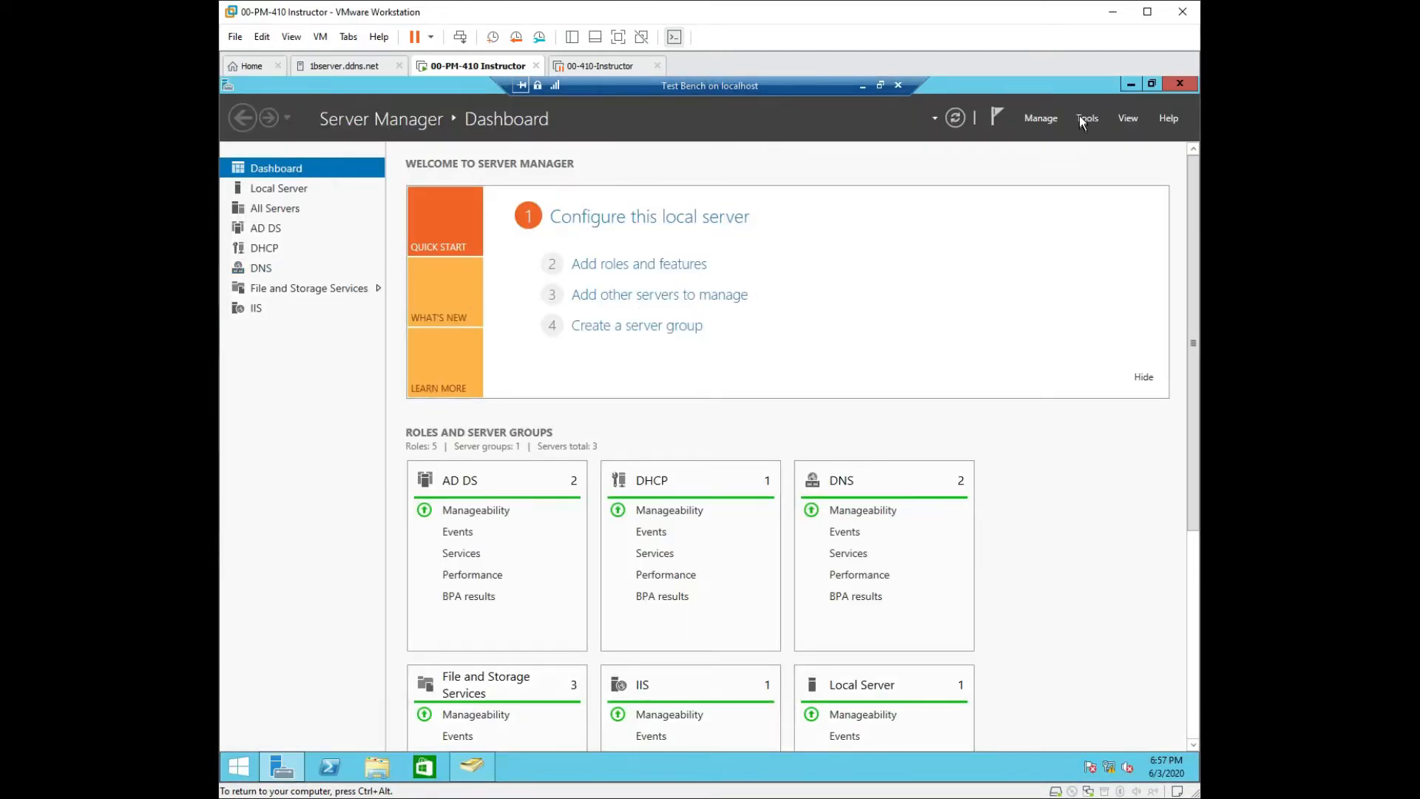
pyautogui.click(1077, 122)
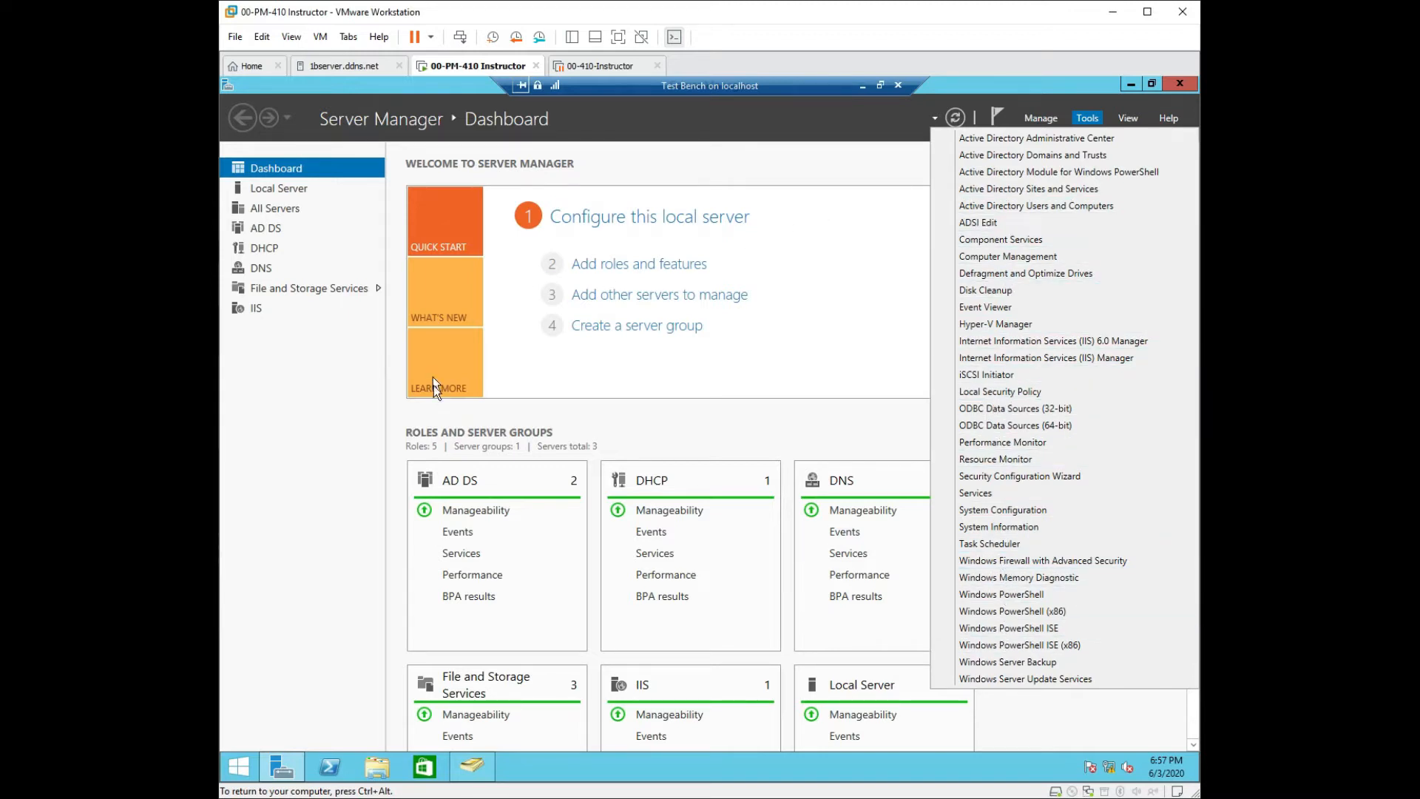
# From the All Servers list, launch a Remote Desktop Connection to DC1.
pyautogui.click(266, 208)
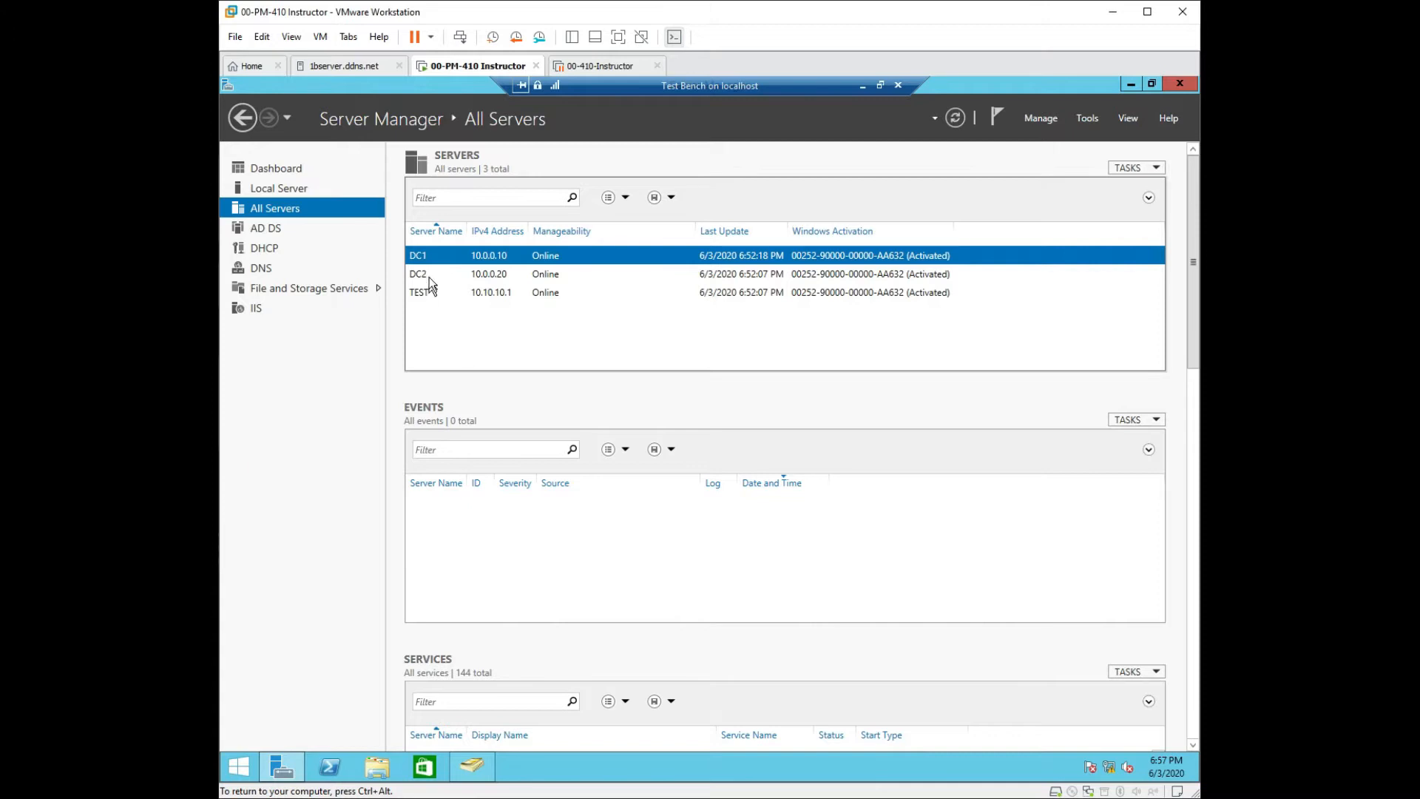
pyautogui.rightClick(500, 259)
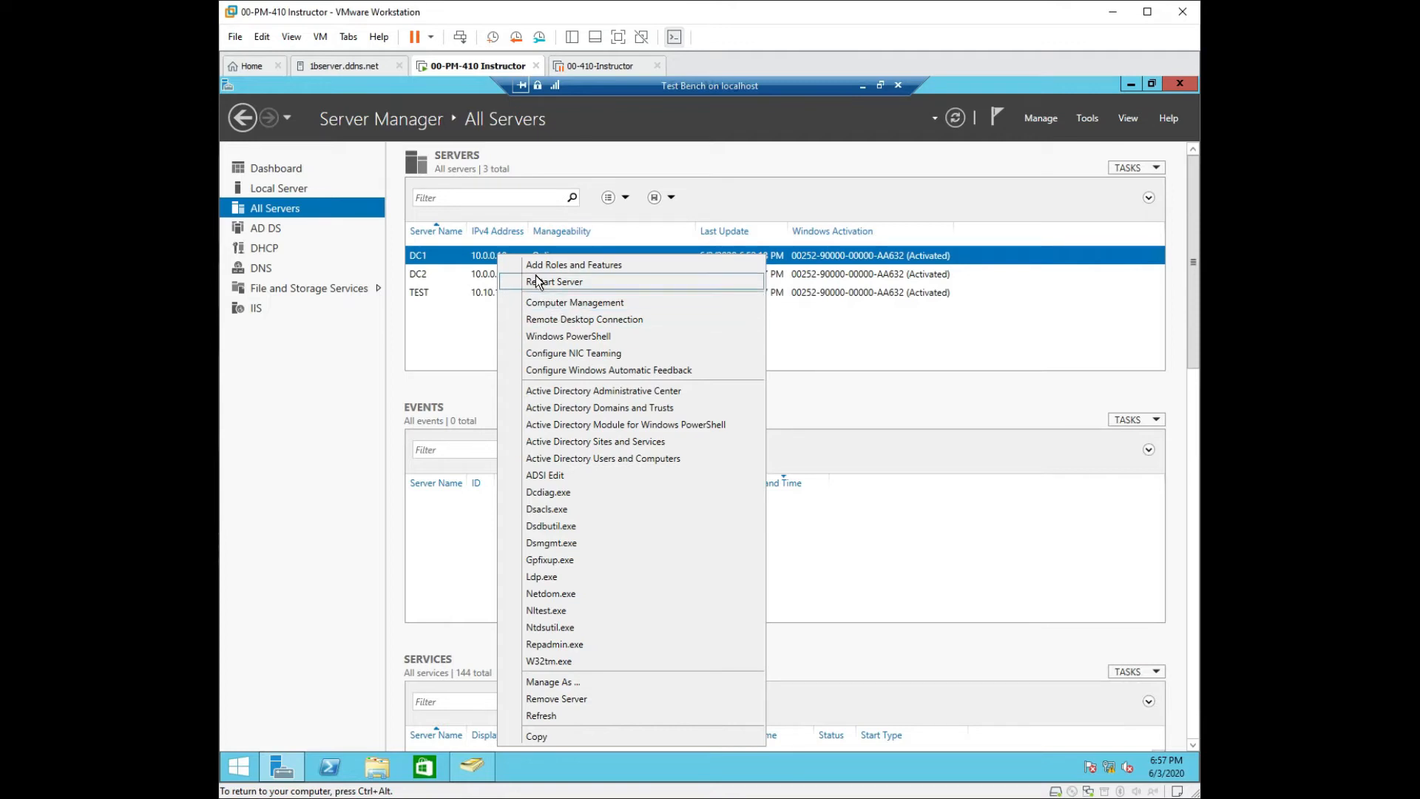
pyautogui.click(567, 319)
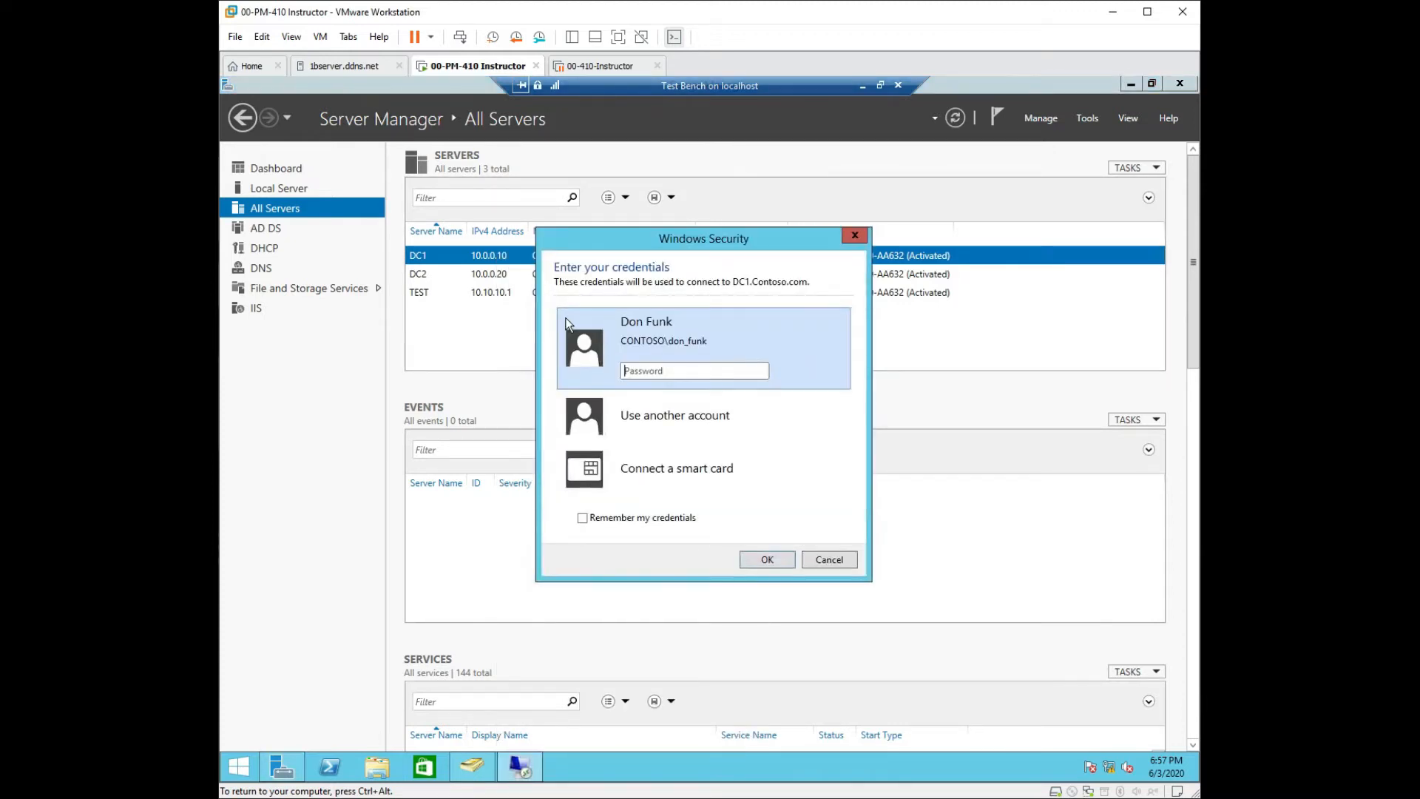
# Enter the account password at the DC1.Contoso.com credentials prompt and submit it.
pyautogui.click(636, 366)
pyautogui.write('•••••••••')
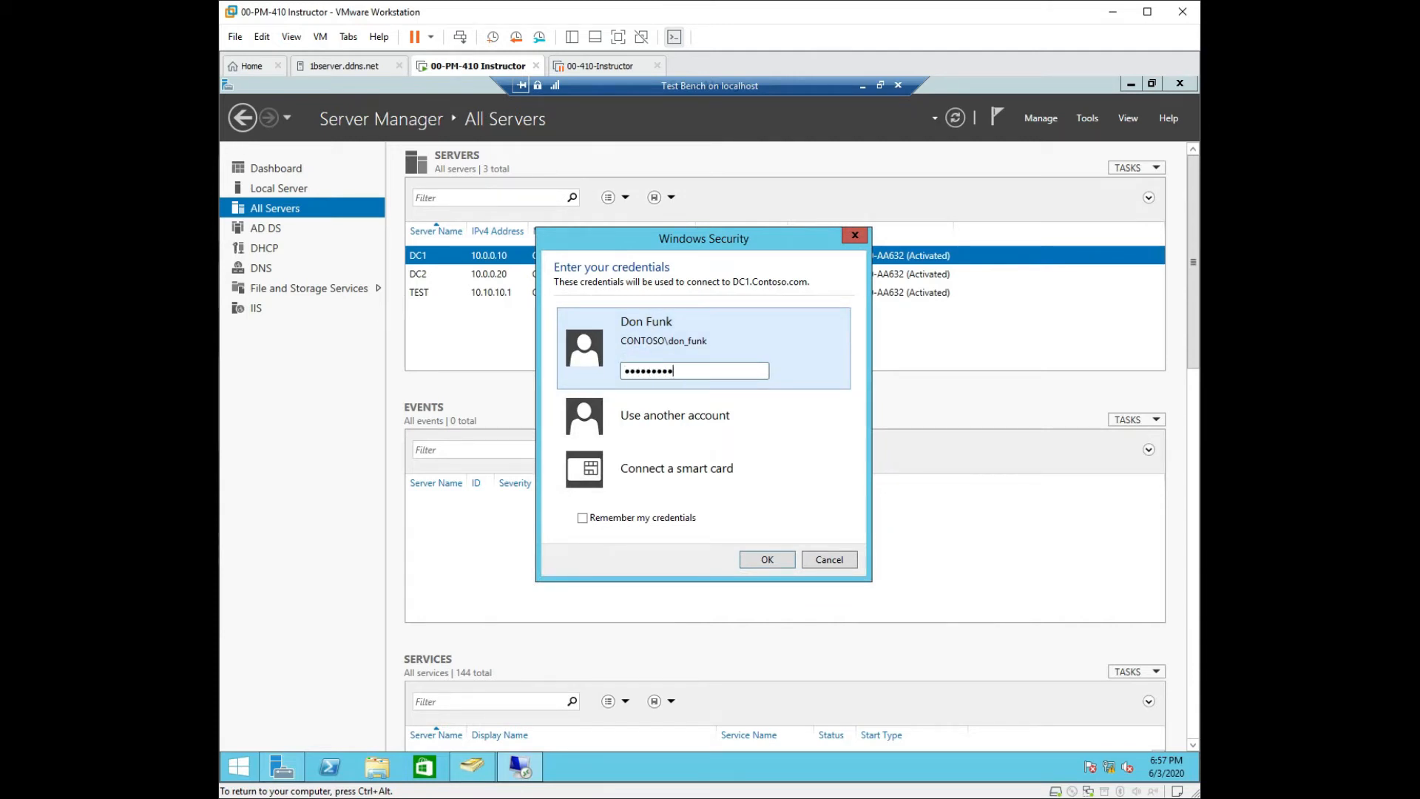
pyautogui.press('Return')
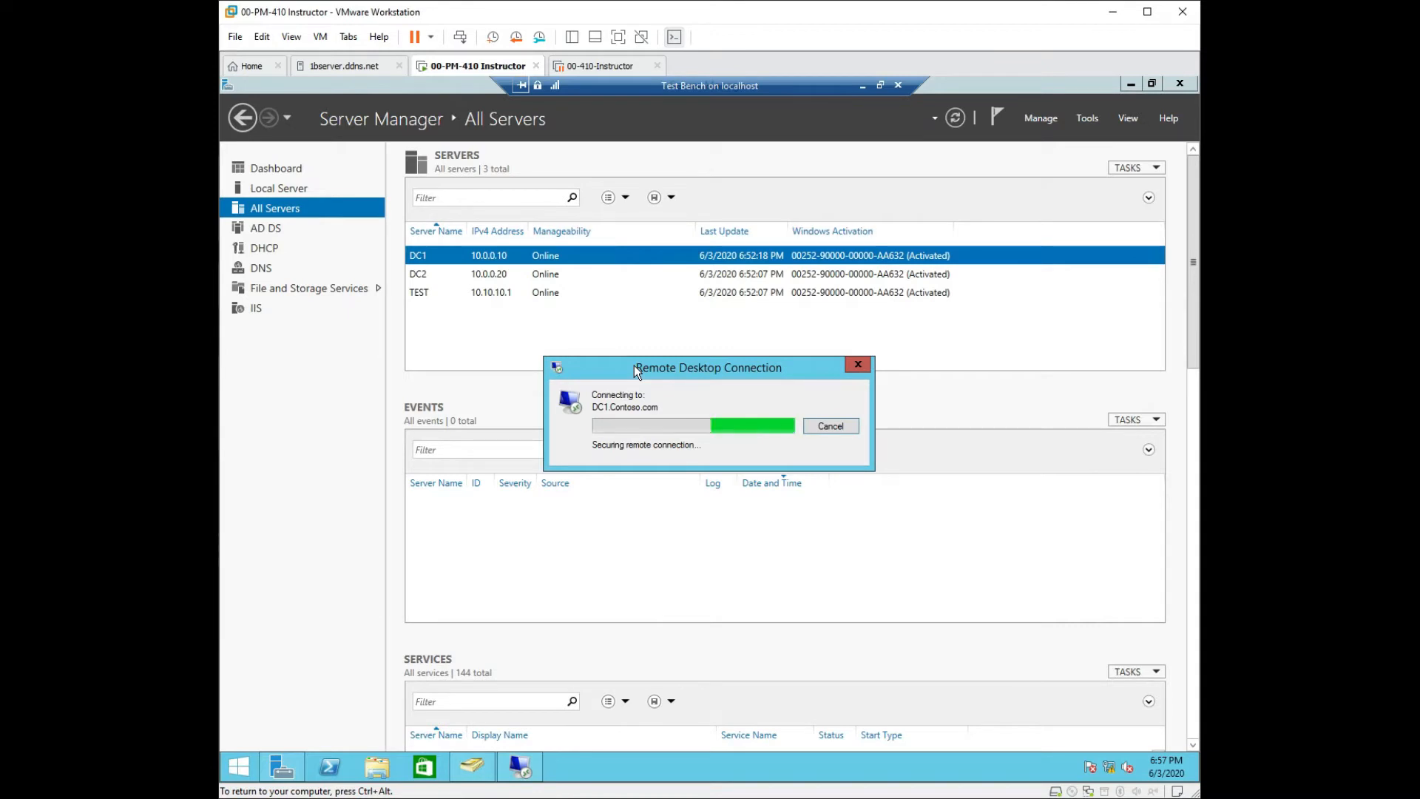
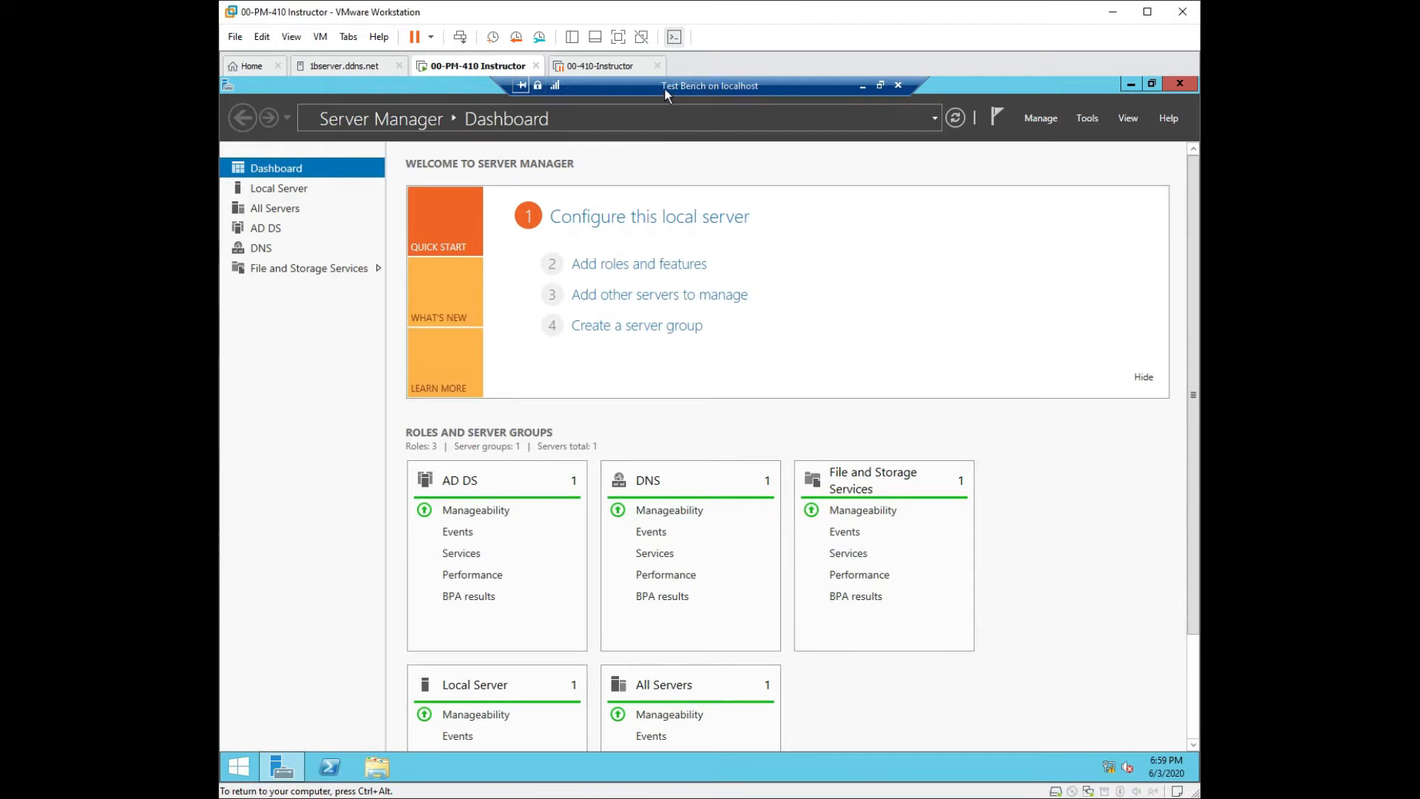
# Peek at the DC1 connection, return to Test Bench, and list Server Manager's administrative tools.
pyautogui.moveTo(666, 93); pyautogui.dragTo(916, 77)
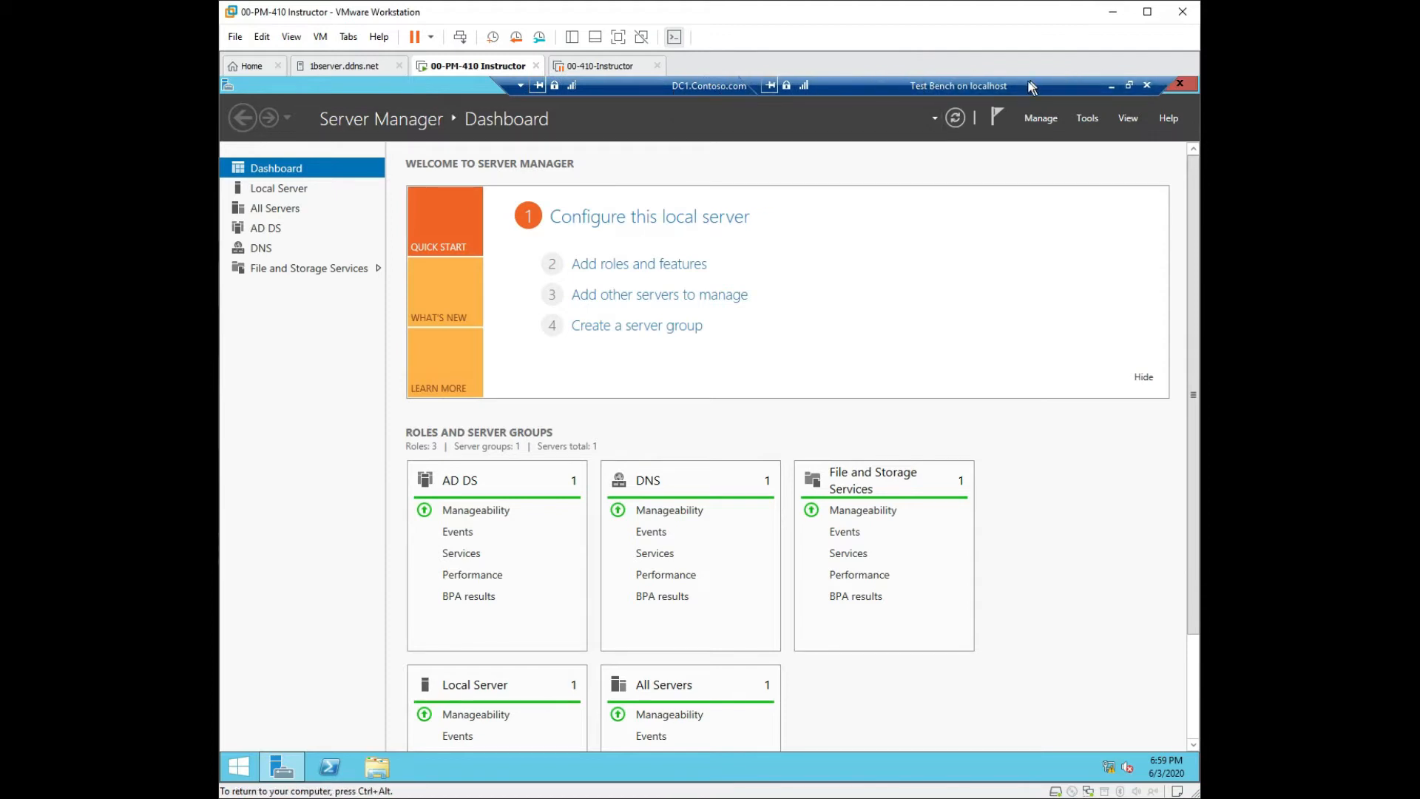
pyautogui.moveTo(966, 87); pyautogui.dragTo(712, 84)
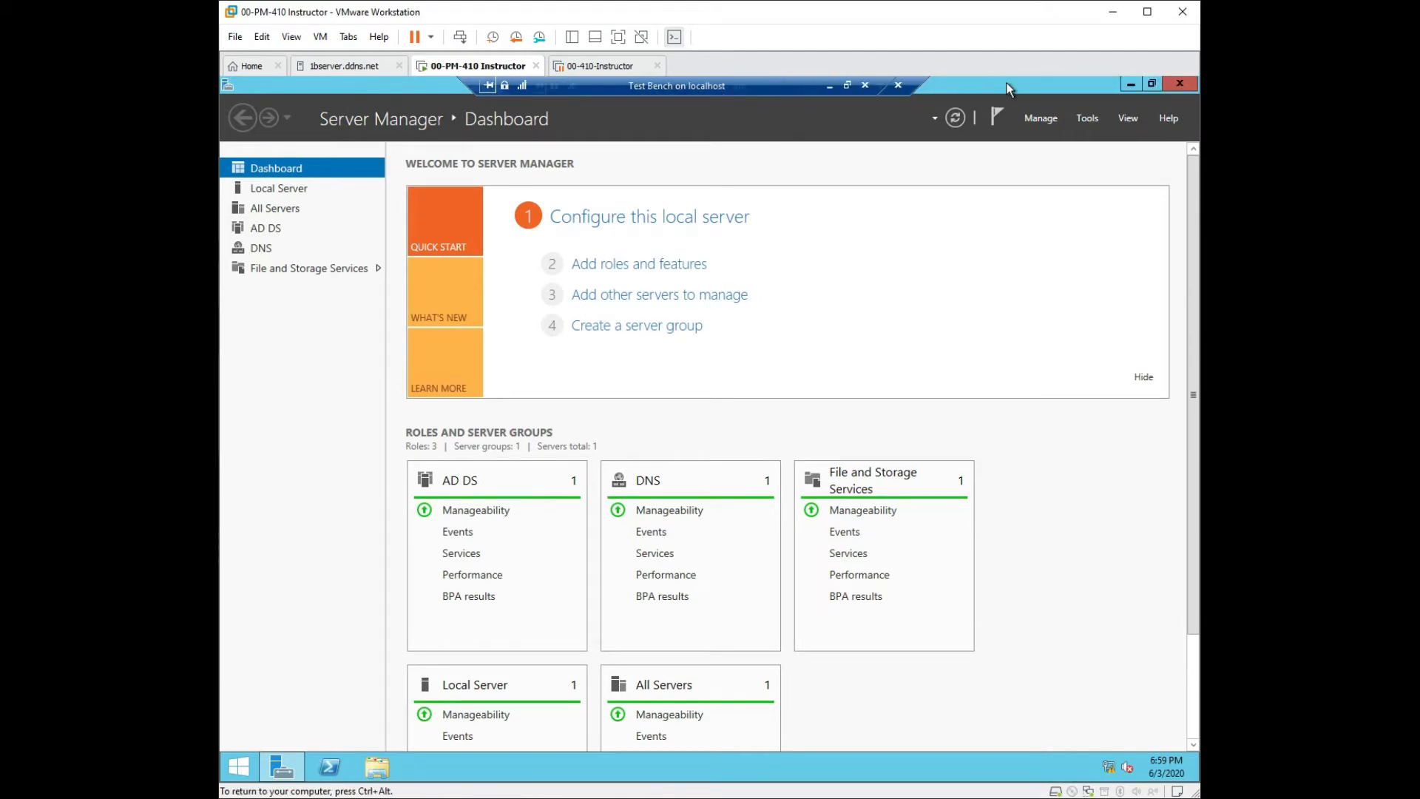
pyautogui.click(1089, 119)
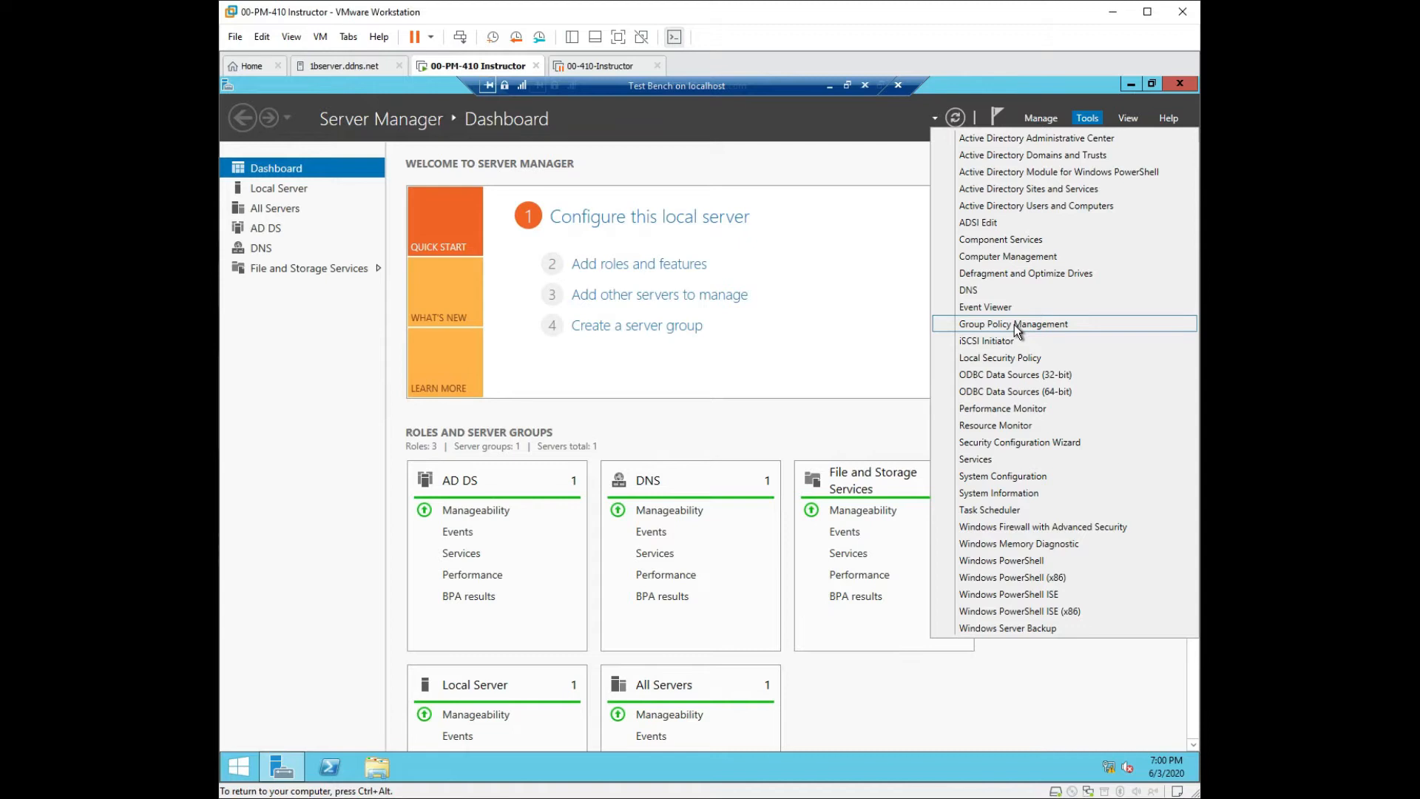
# Launch Group Policy Management and expand Forest: Contoso.com.
pyautogui.click(1017, 326)
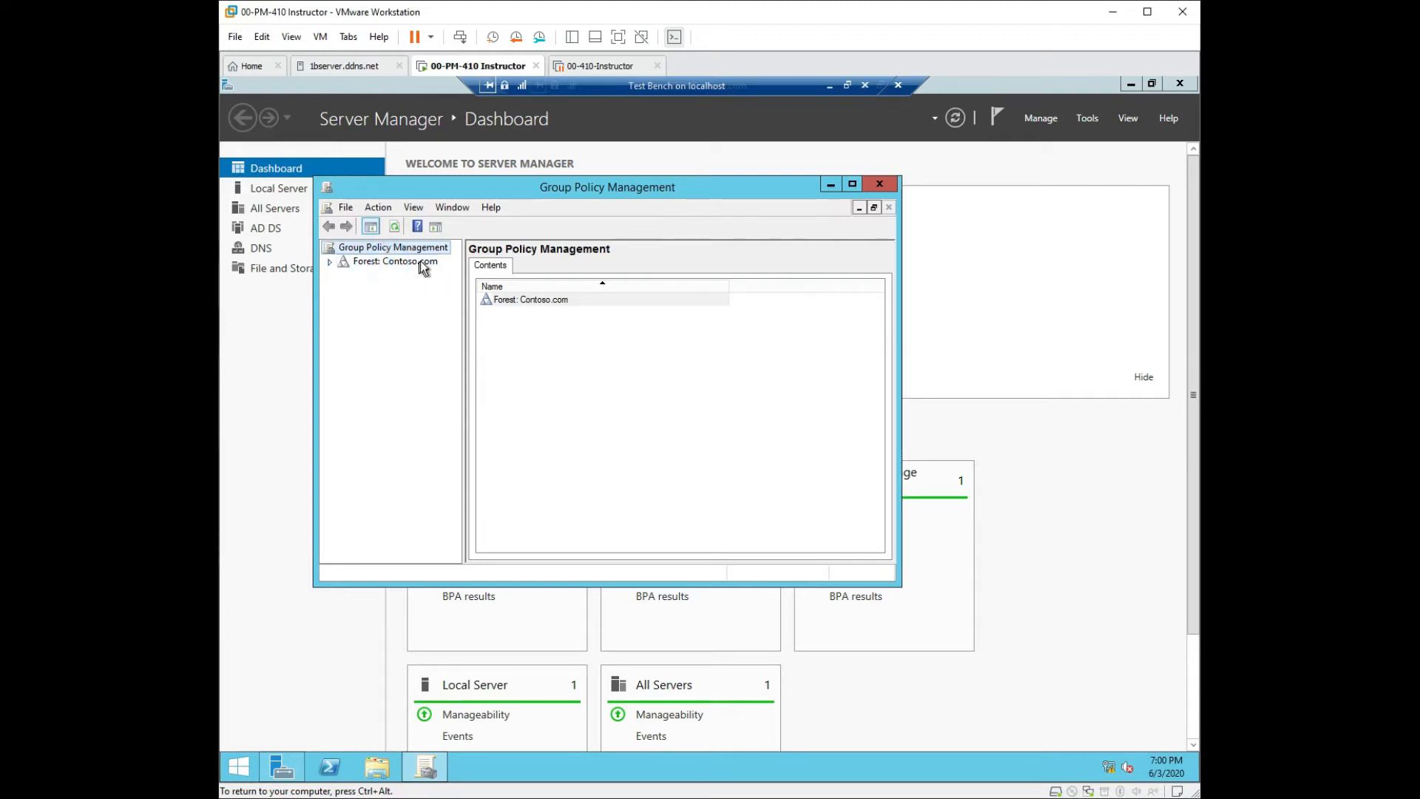
pyautogui.click(328, 264)
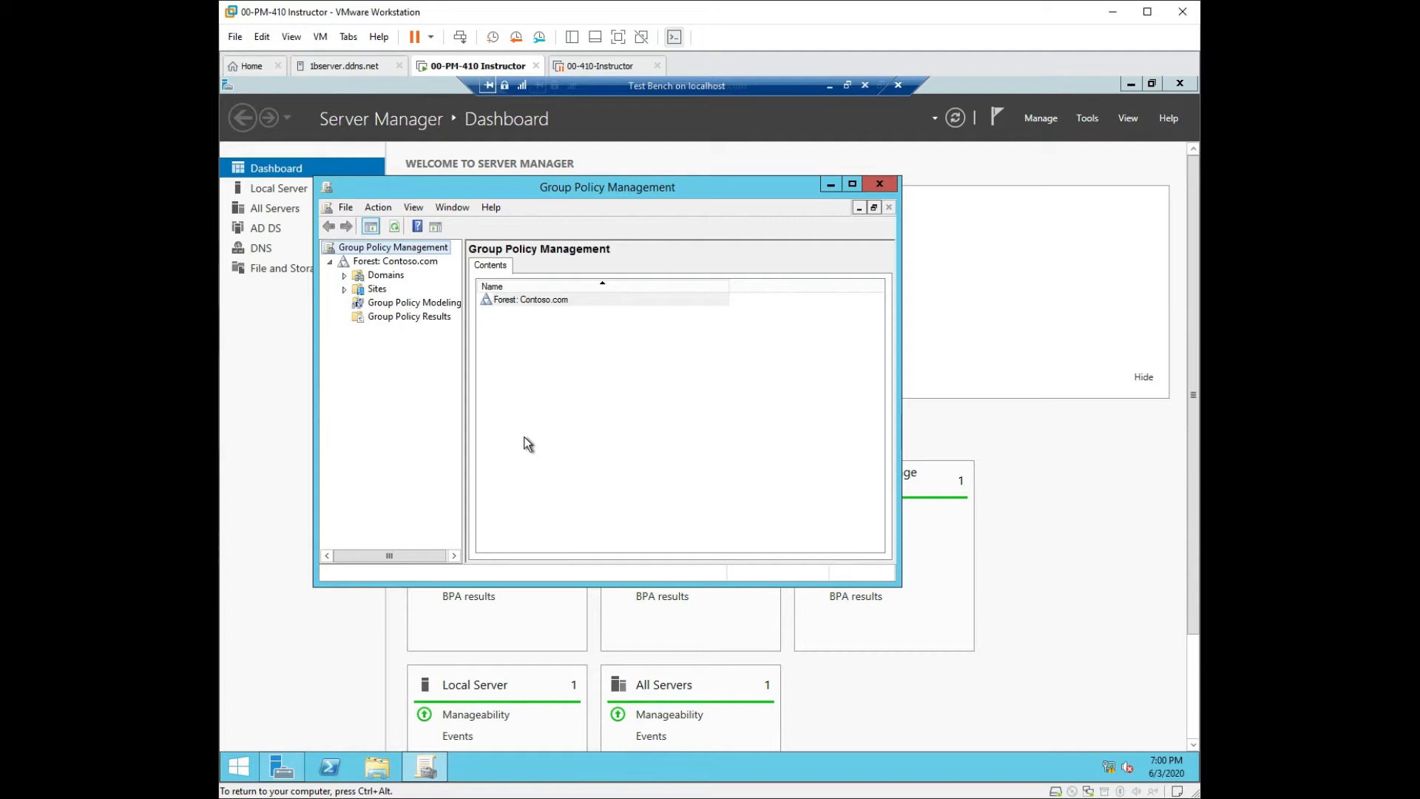
# Browse the forest's Domains, Sites, Group Policy Modeling and Group Policy Results nodes.
pyautogui.click(362, 278)
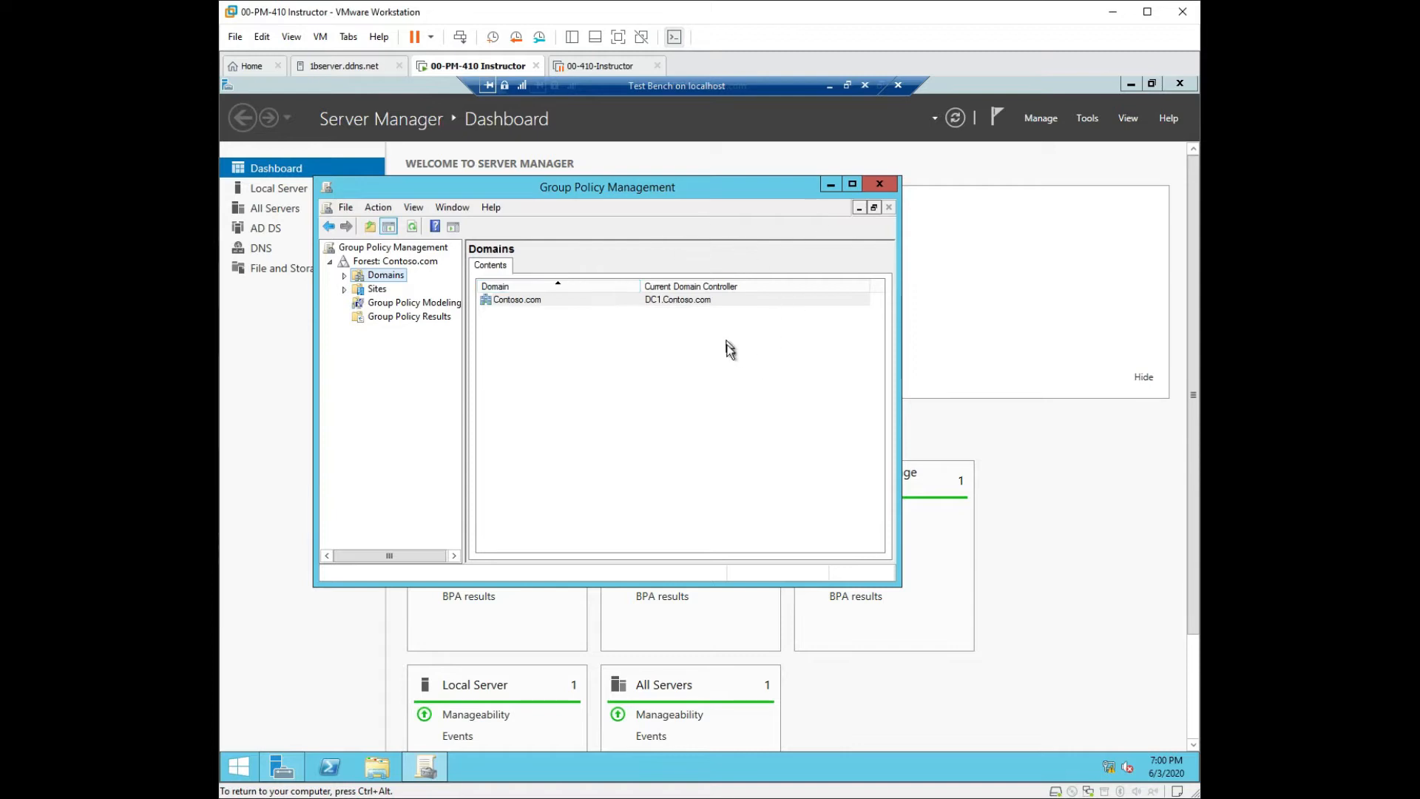
pyautogui.click(370, 291)
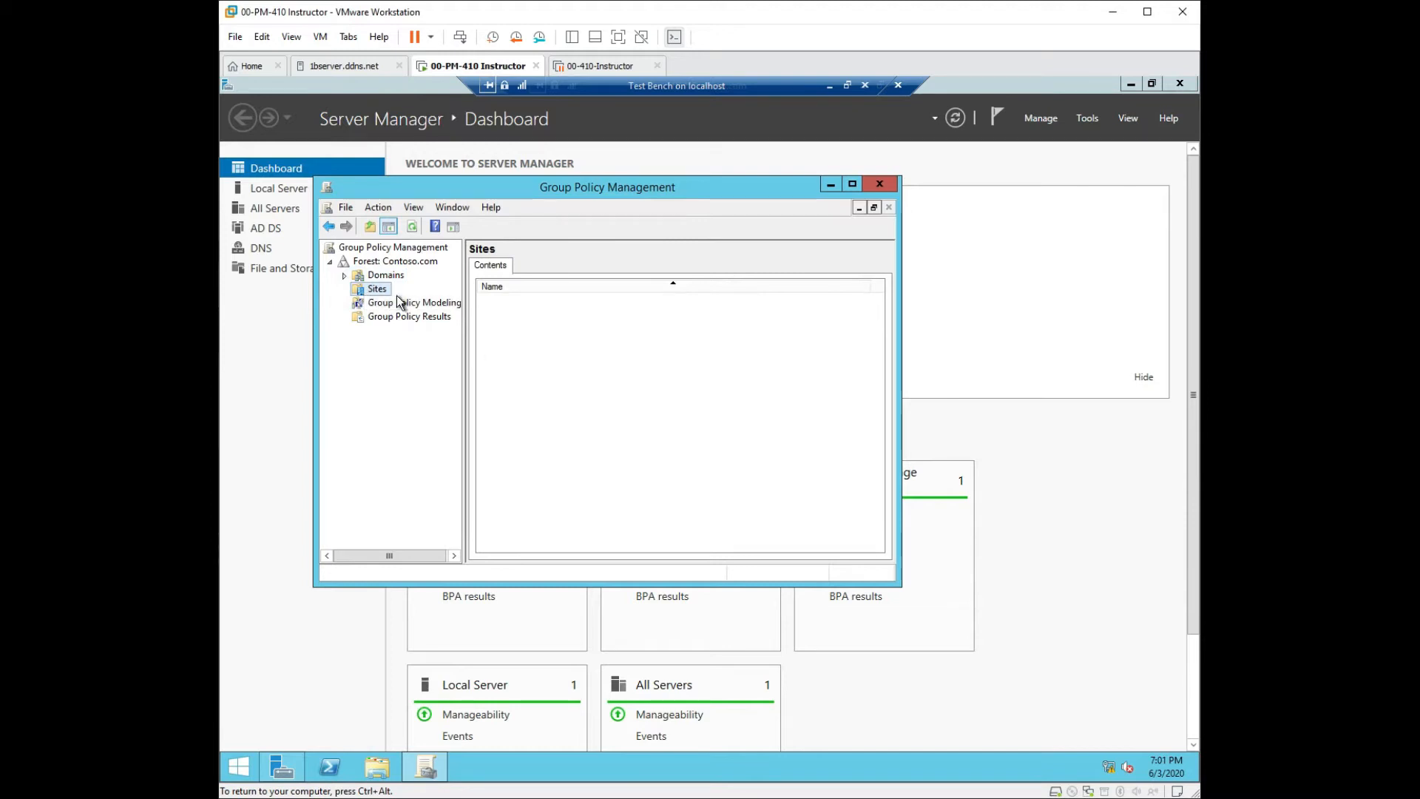
pyautogui.rightClick(388, 291)
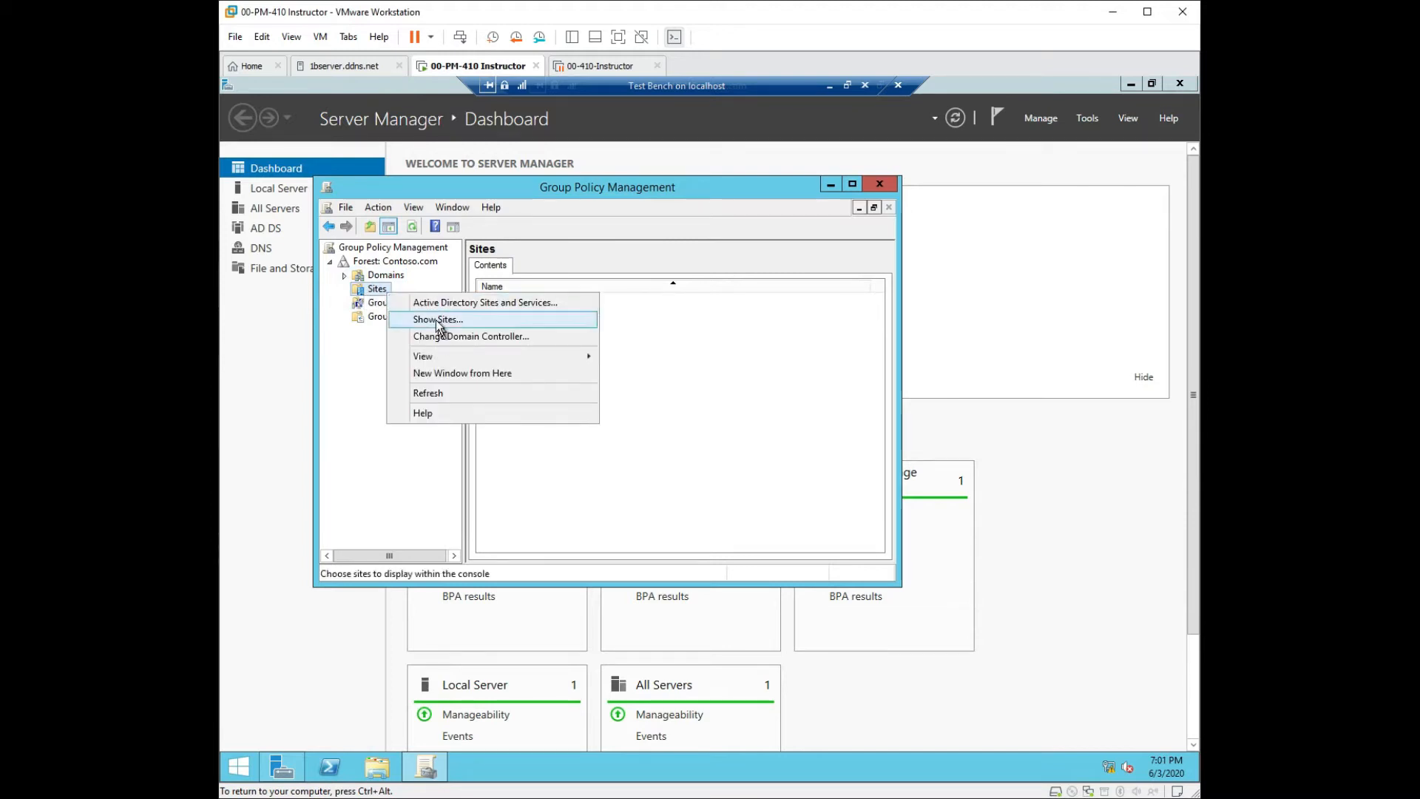
pyautogui.click(372, 306)
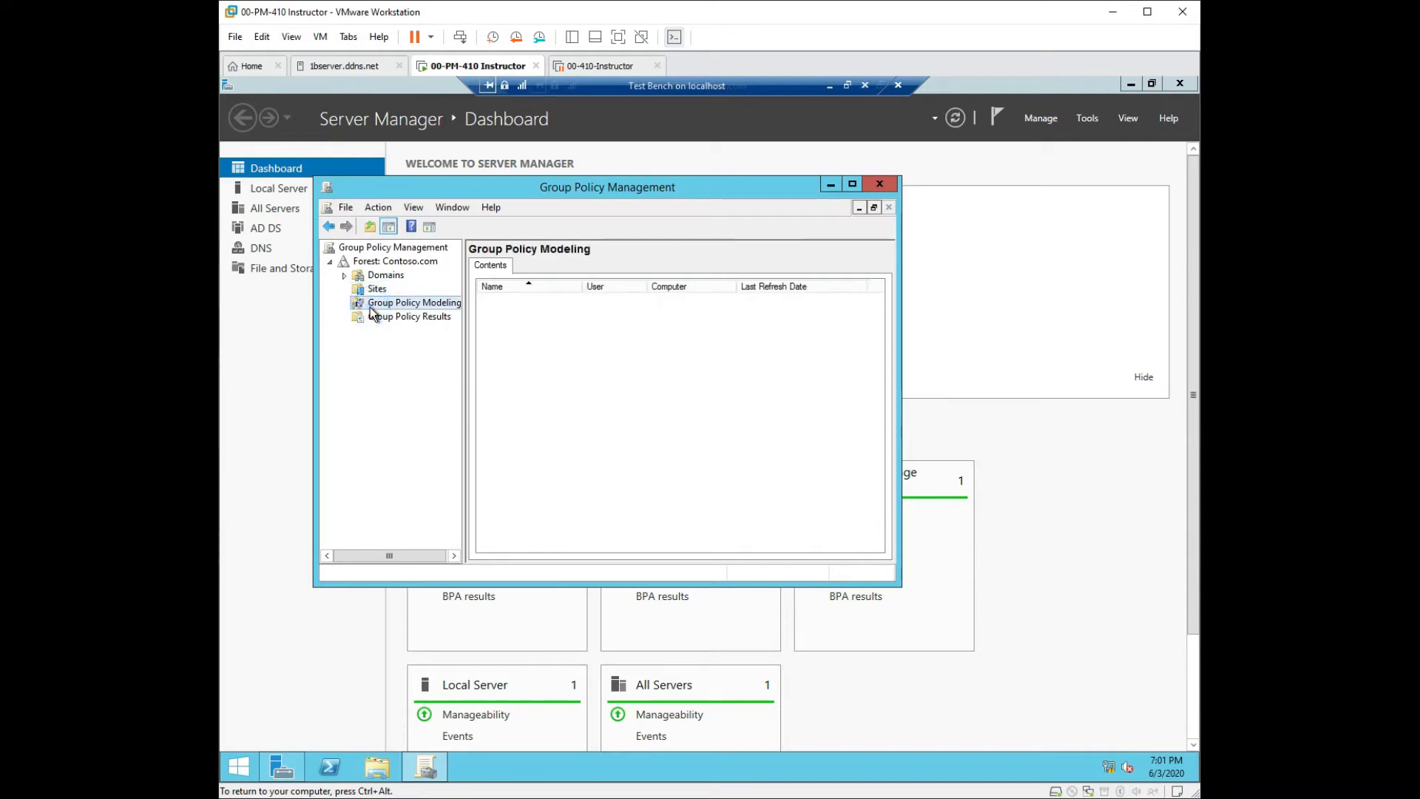
pyautogui.click(376, 317)
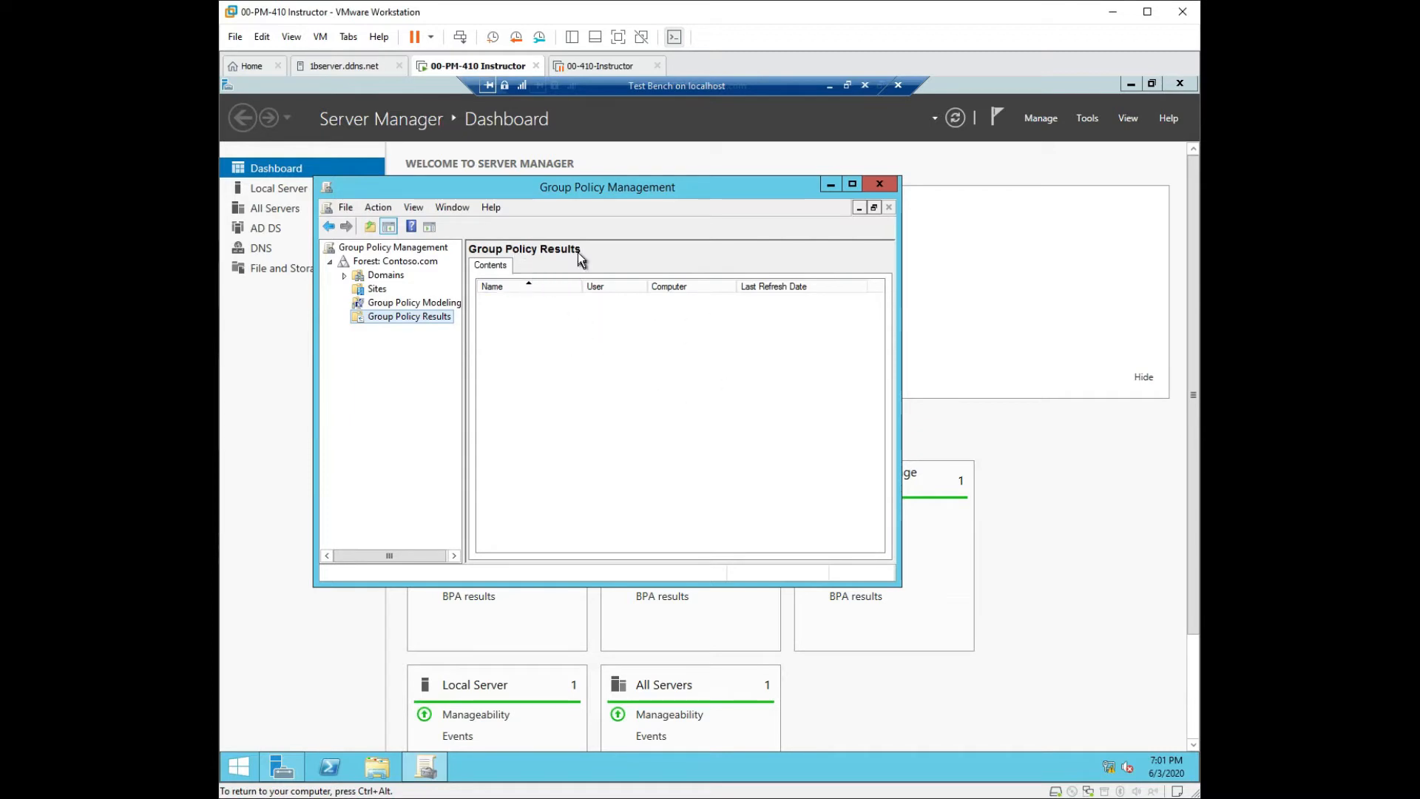
# Expand Domains > Contoso.com and widen the tree pane so names are readable.
pyautogui.click(345, 276)
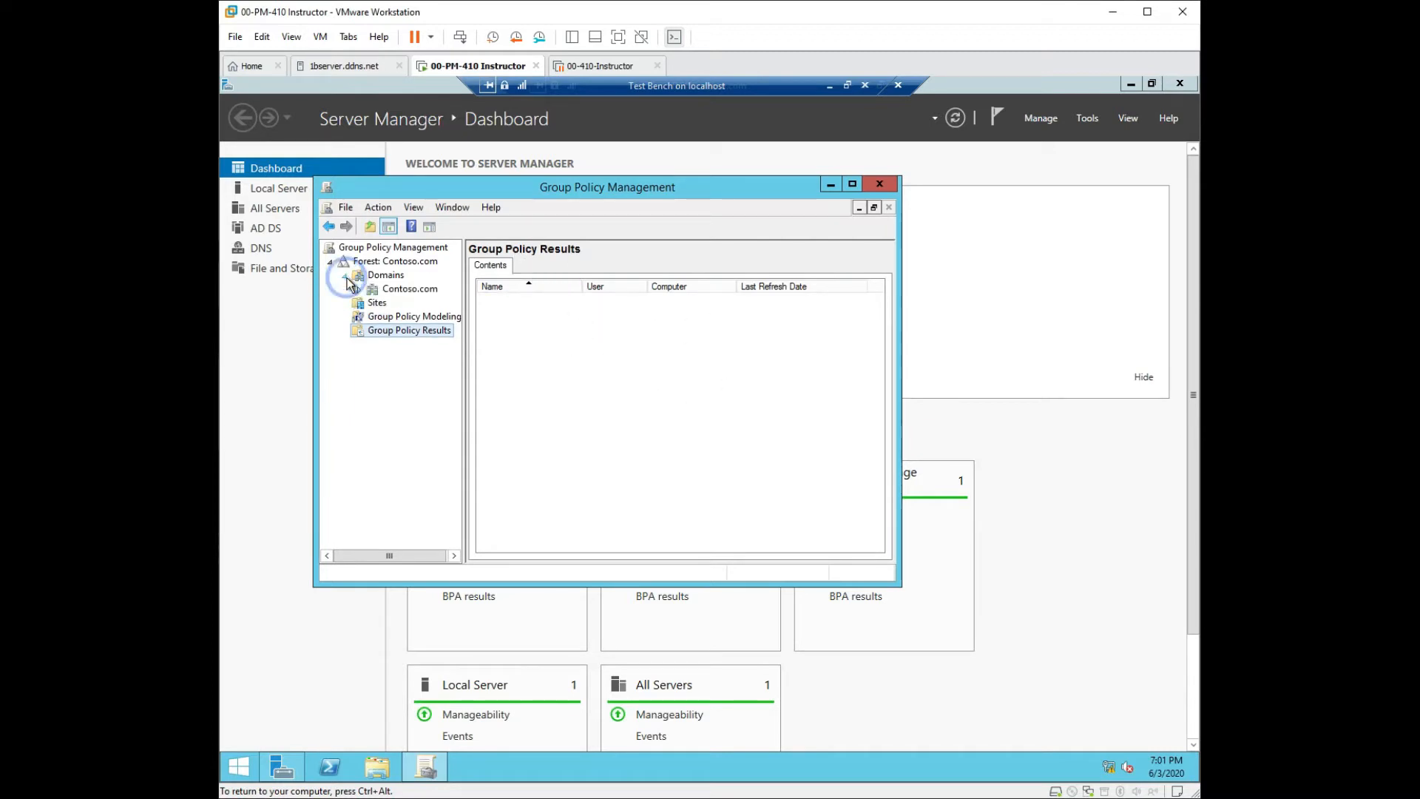
pyautogui.click(373, 290)
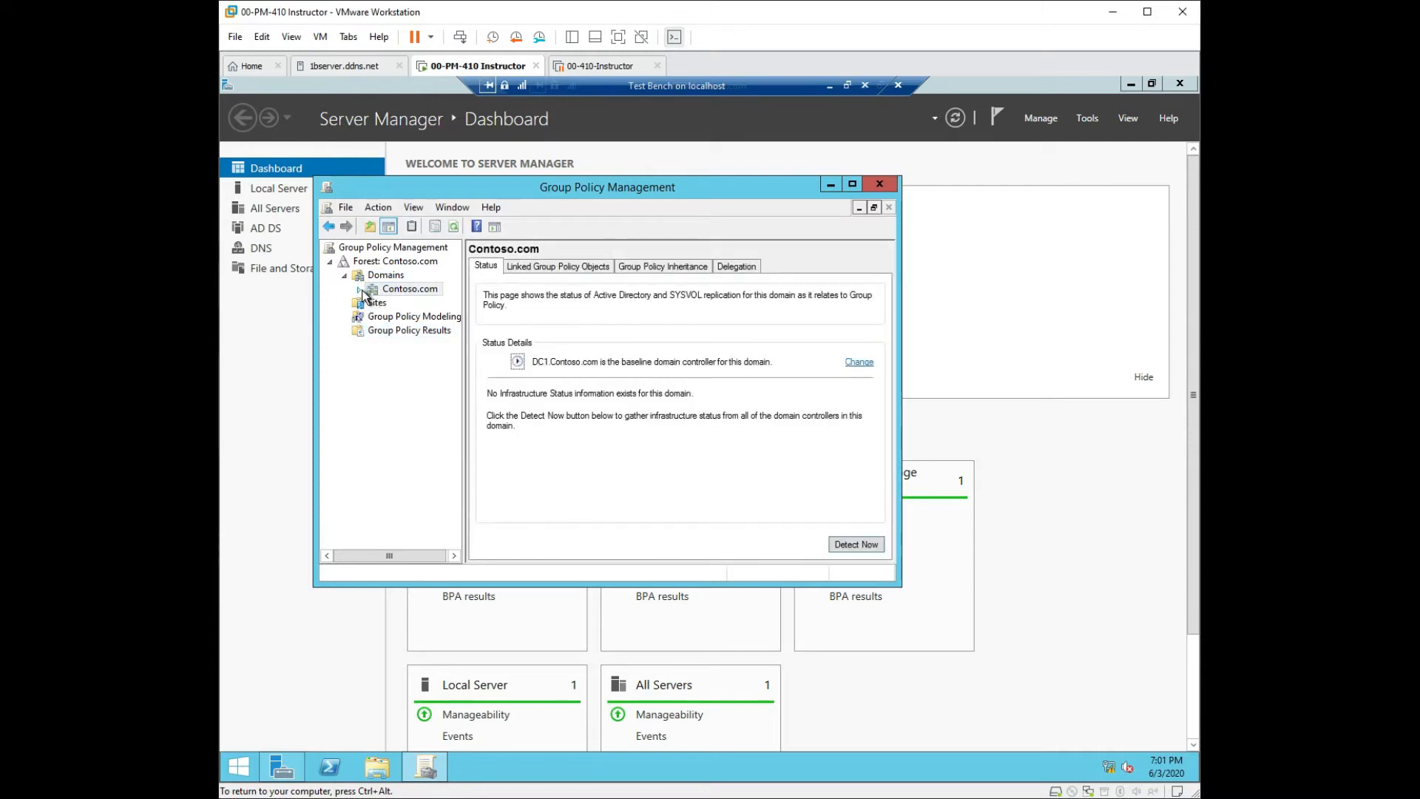
pyautogui.click(359, 290)
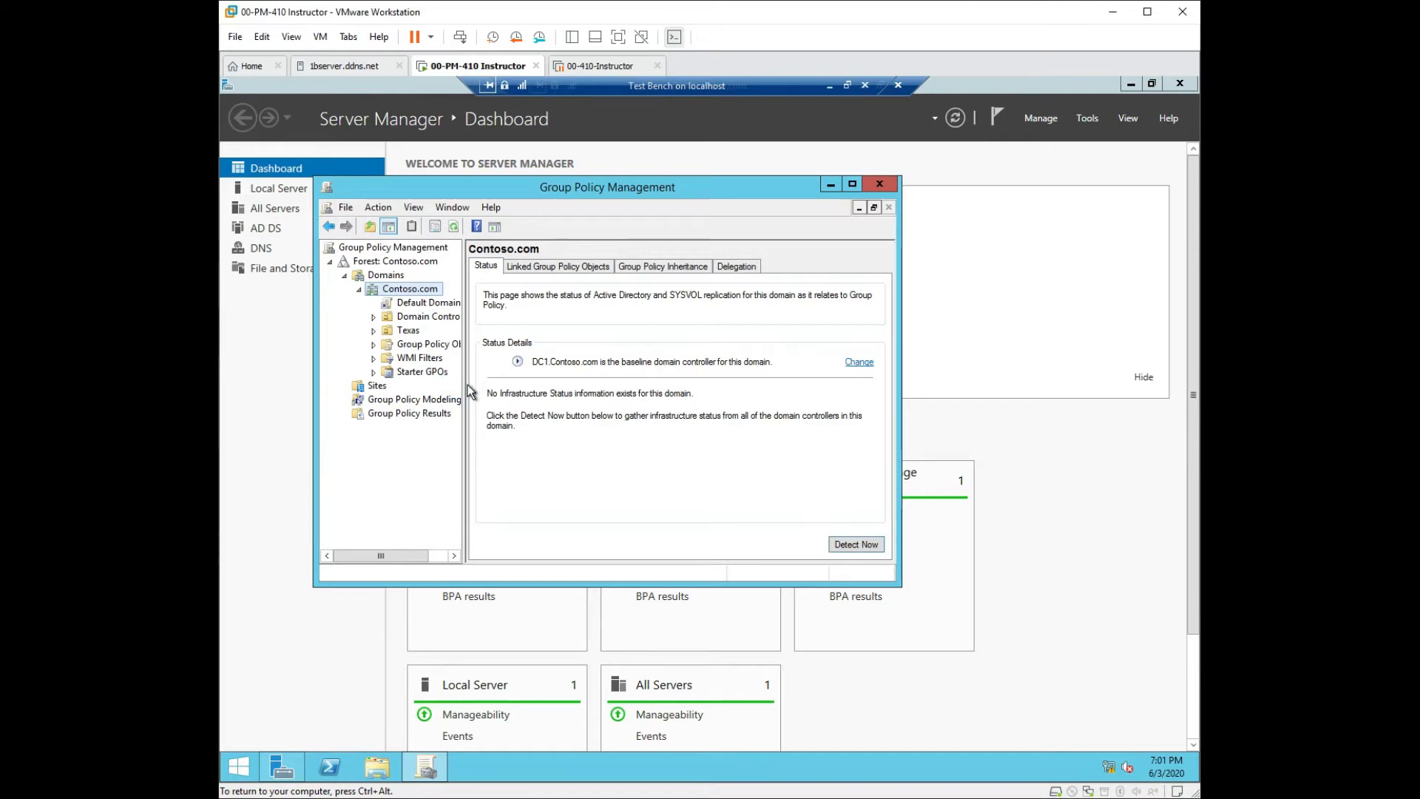
pyautogui.moveTo(463, 386); pyautogui.dragTo(522, 385)
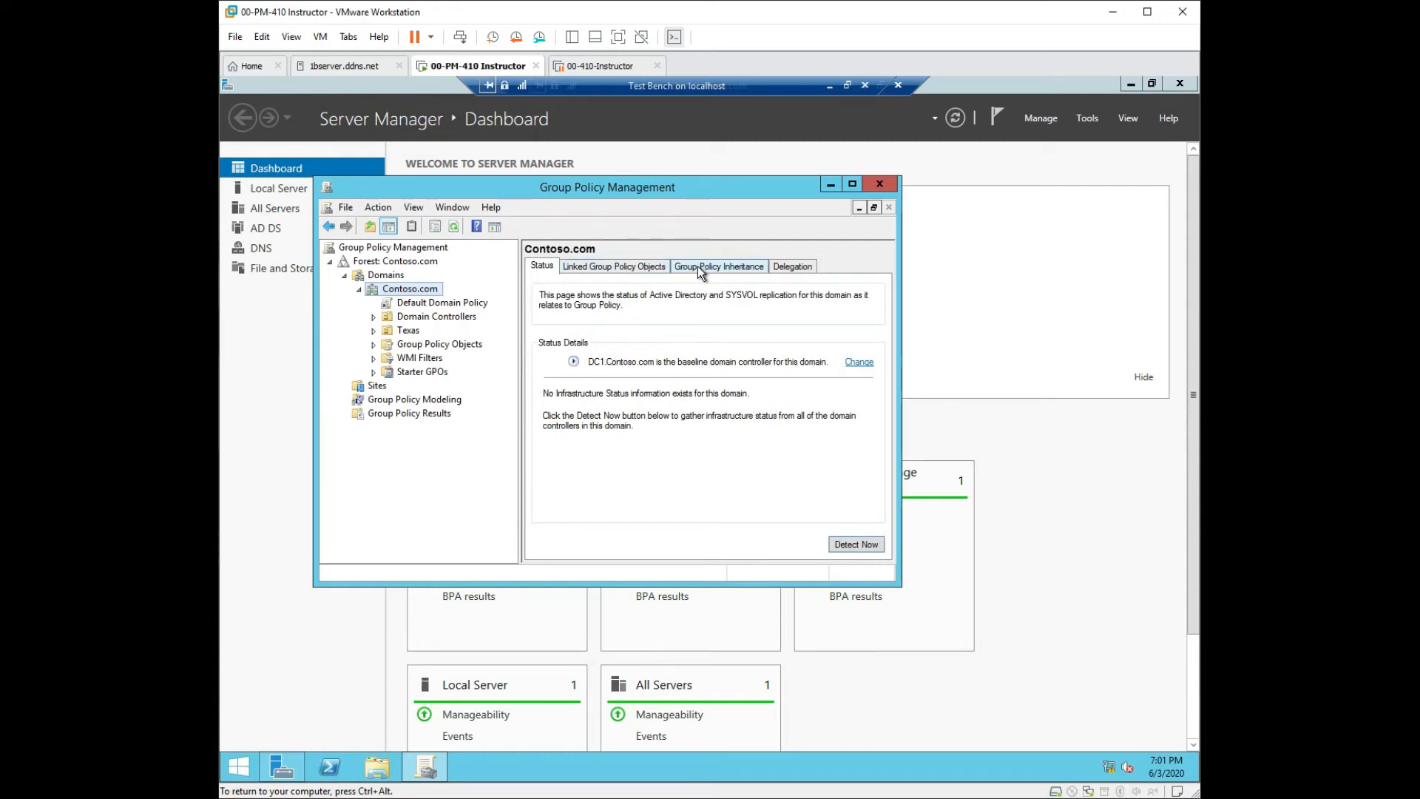
# Review the domain's Delegation, Inheritance, Linked GPOs and Status tabs, then open Default Domain Policy.
pyautogui.click(811, 267)
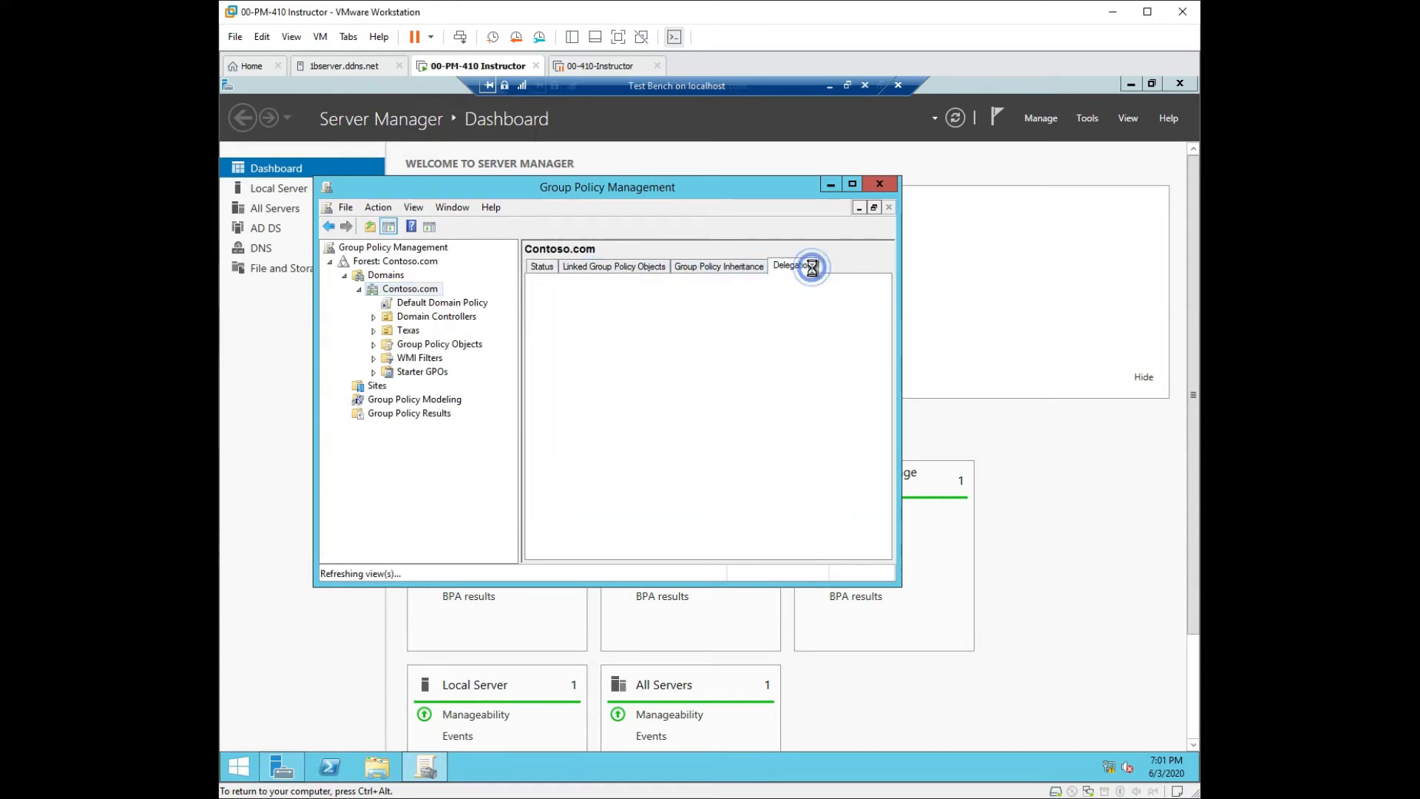
pyautogui.click(740, 267)
pyautogui.click(655, 270)
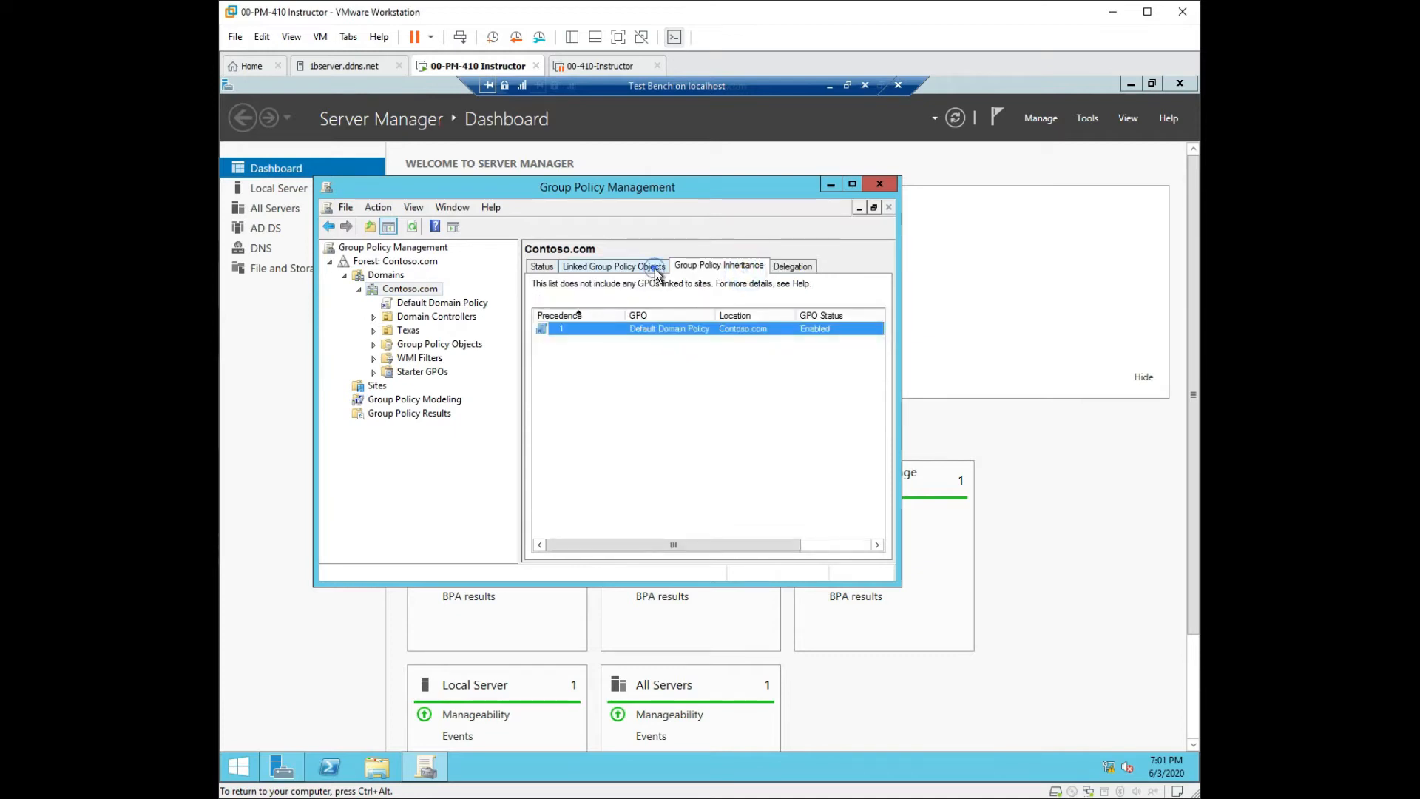
pyautogui.click(539, 265)
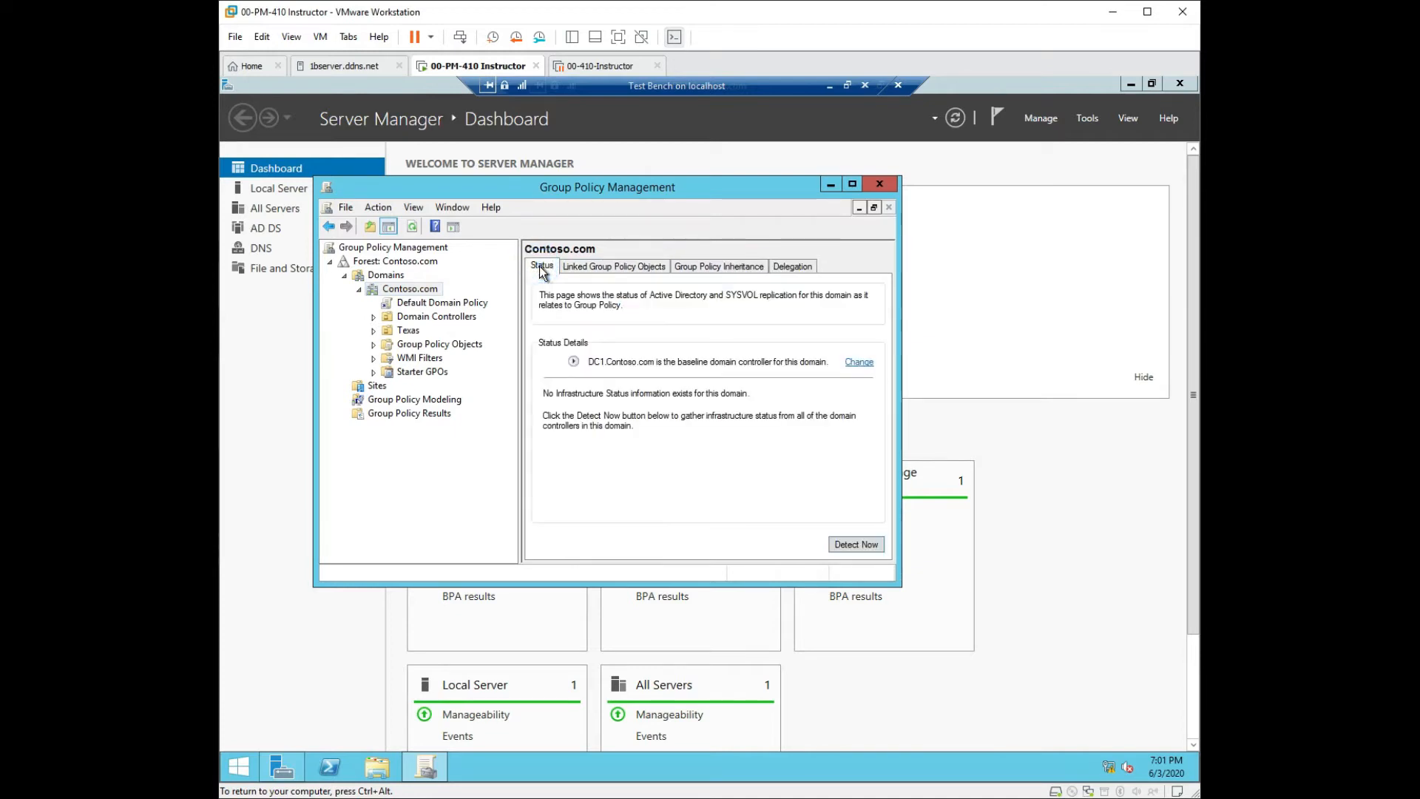
pyautogui.click(441, 304)
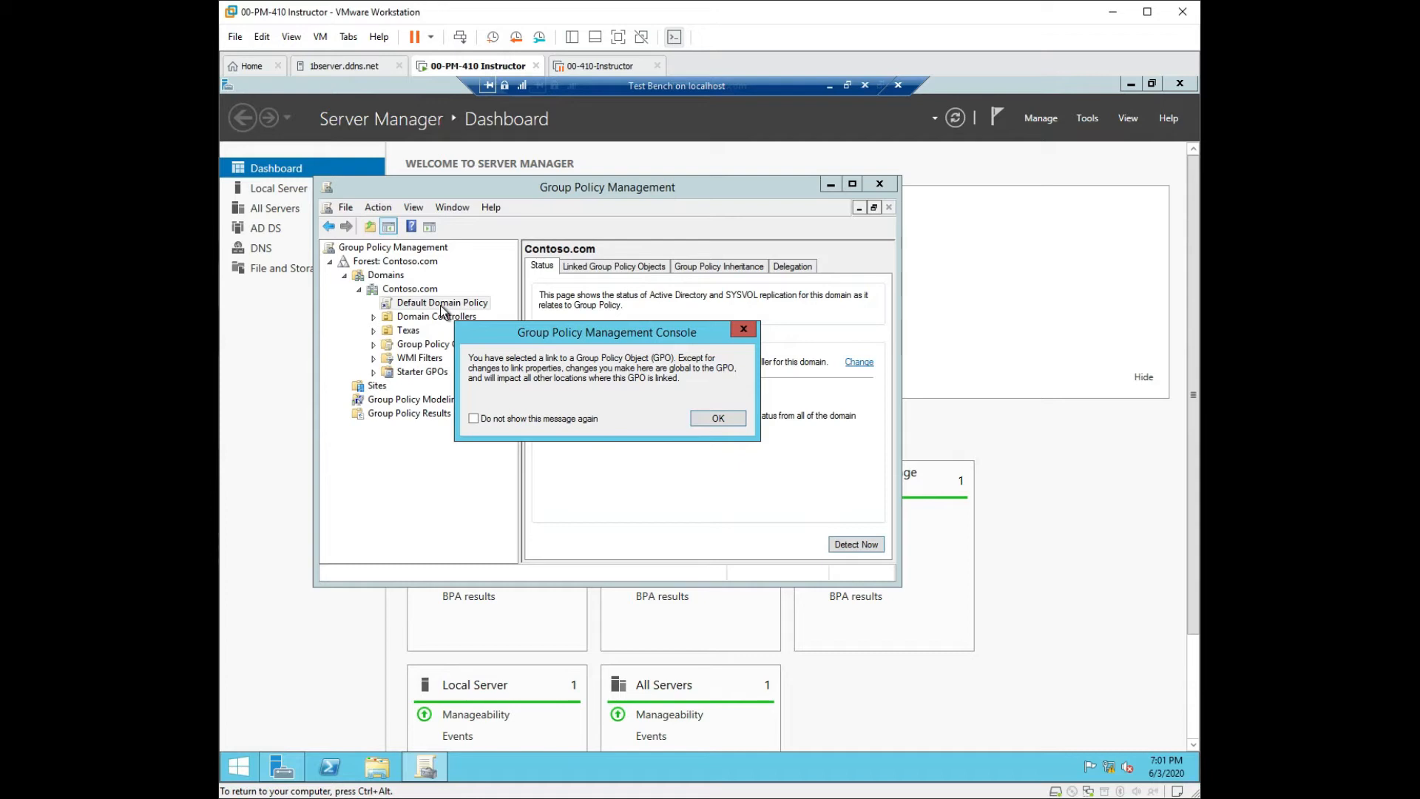
# Dismiss the GPO link warning and select the Texas OU, which has no linked GPOs.
pyautogui.click(718, 419)
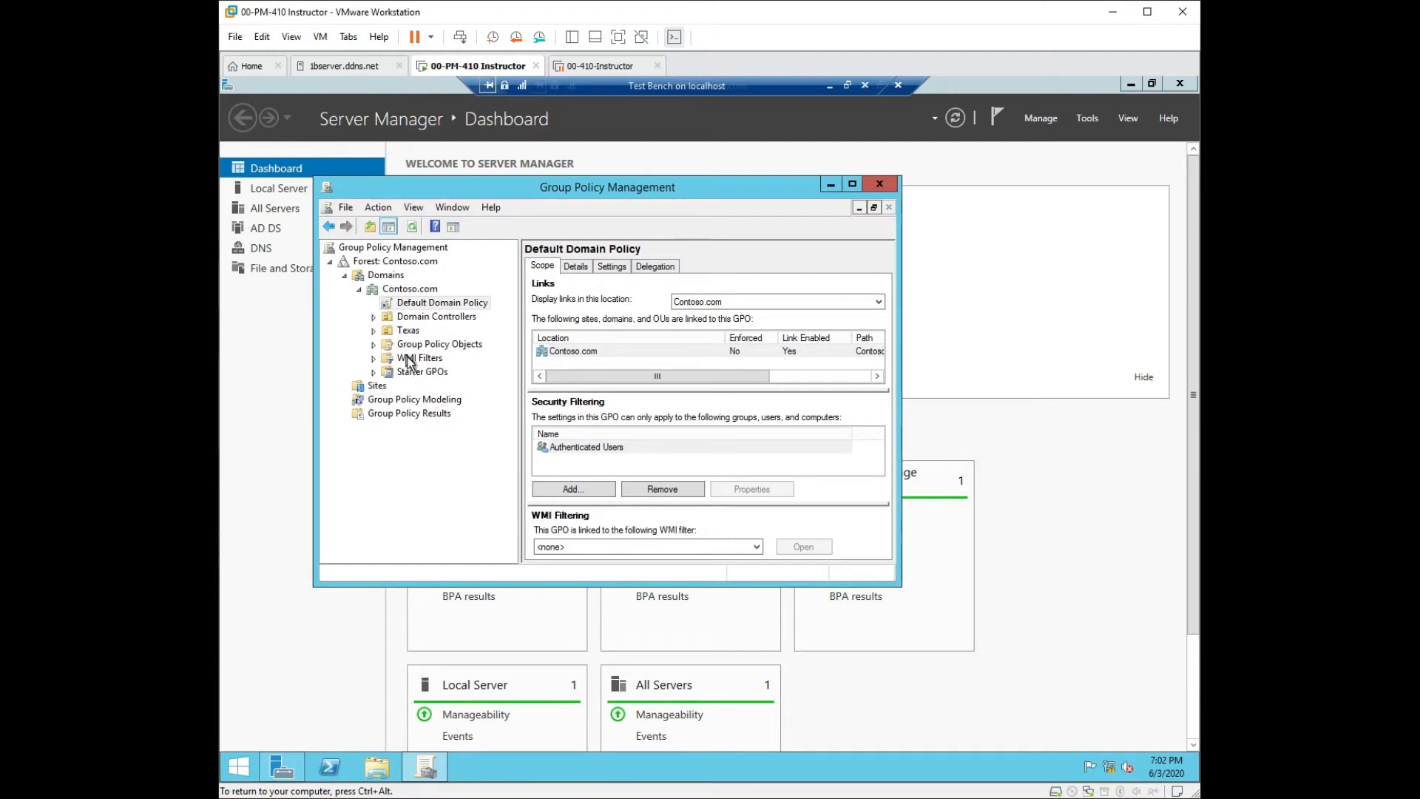
pyautogui.click(408, 330)
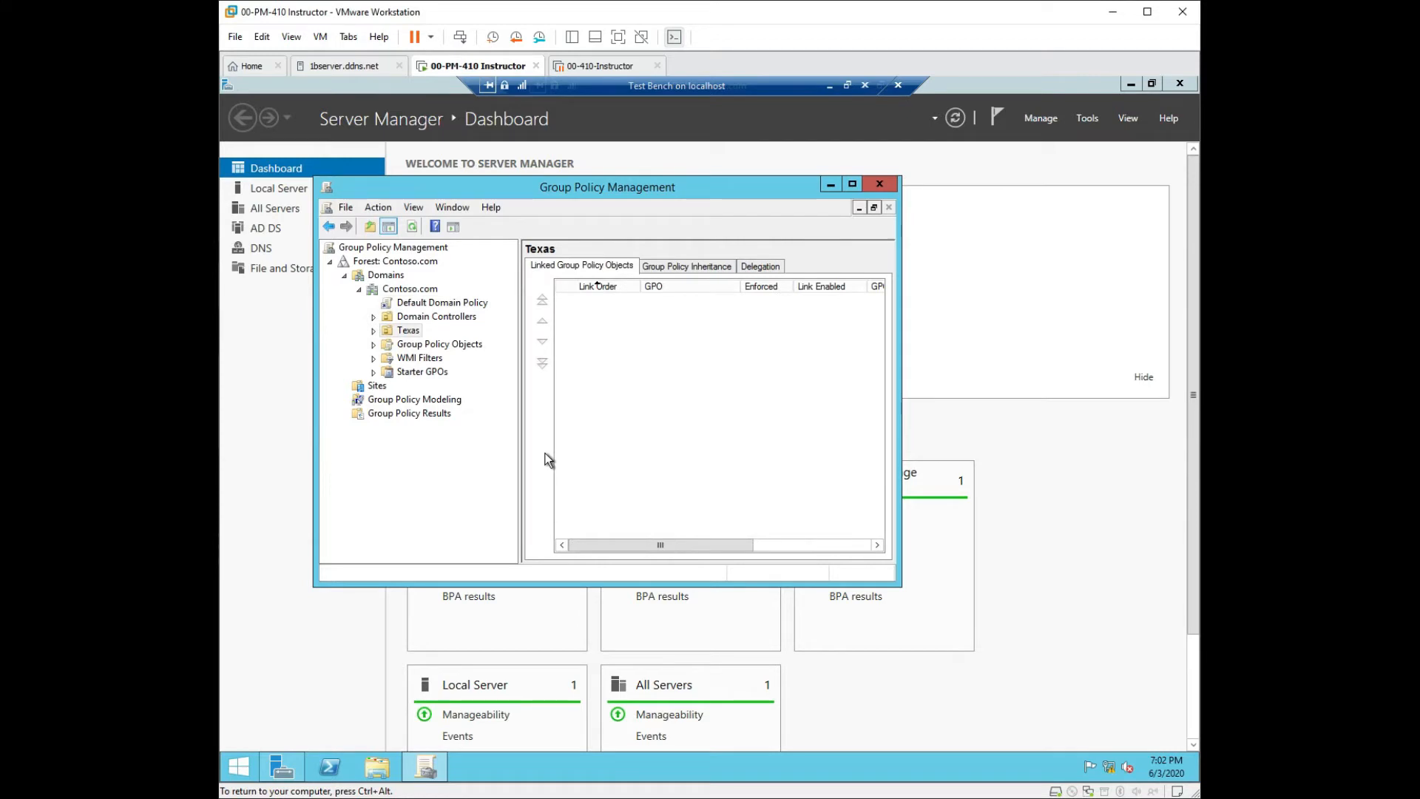
pyautogui.rightClick(405, 332)
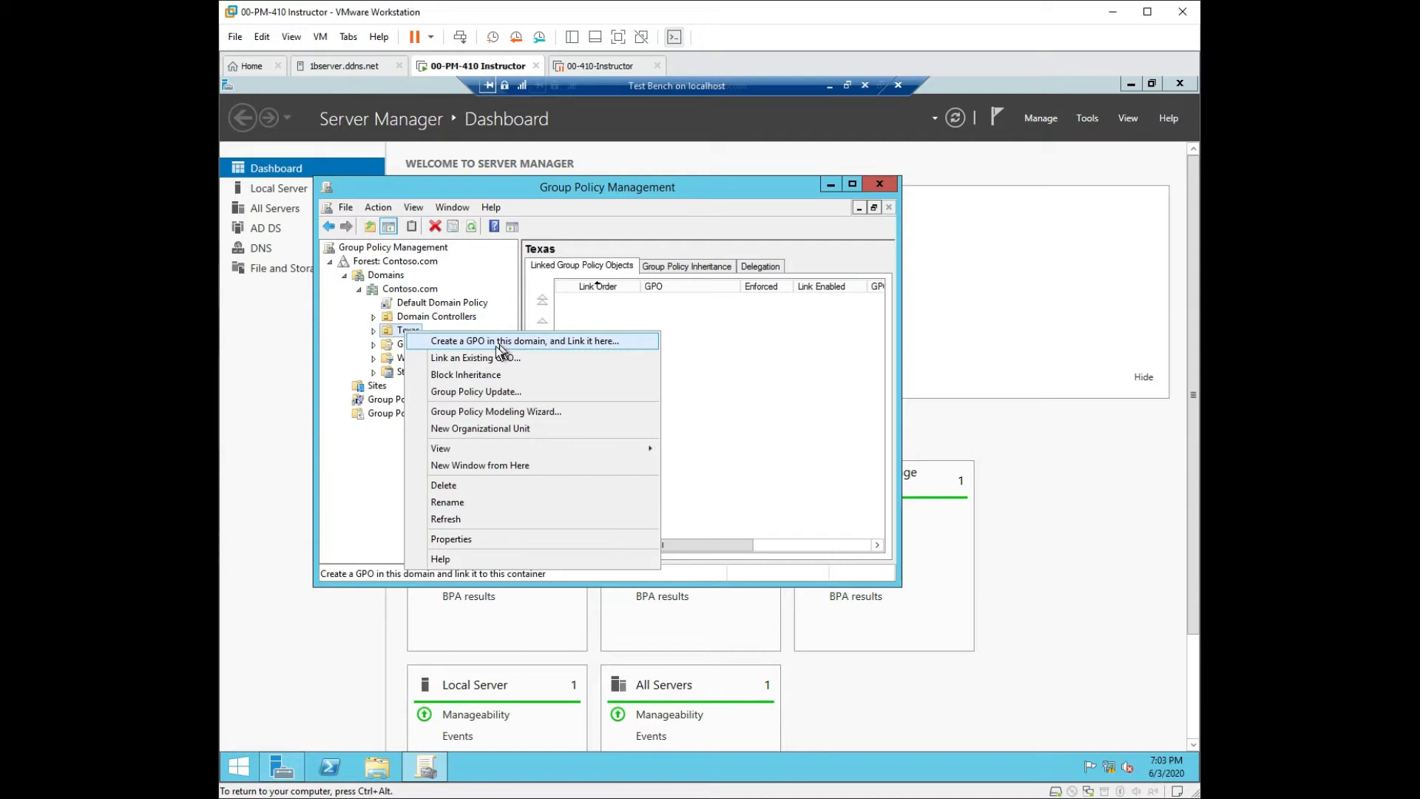
# Start a new GPO named 'Fun' linked to the Texas OU, starter GPO left at (none).
pyautogui.click(388, 331)
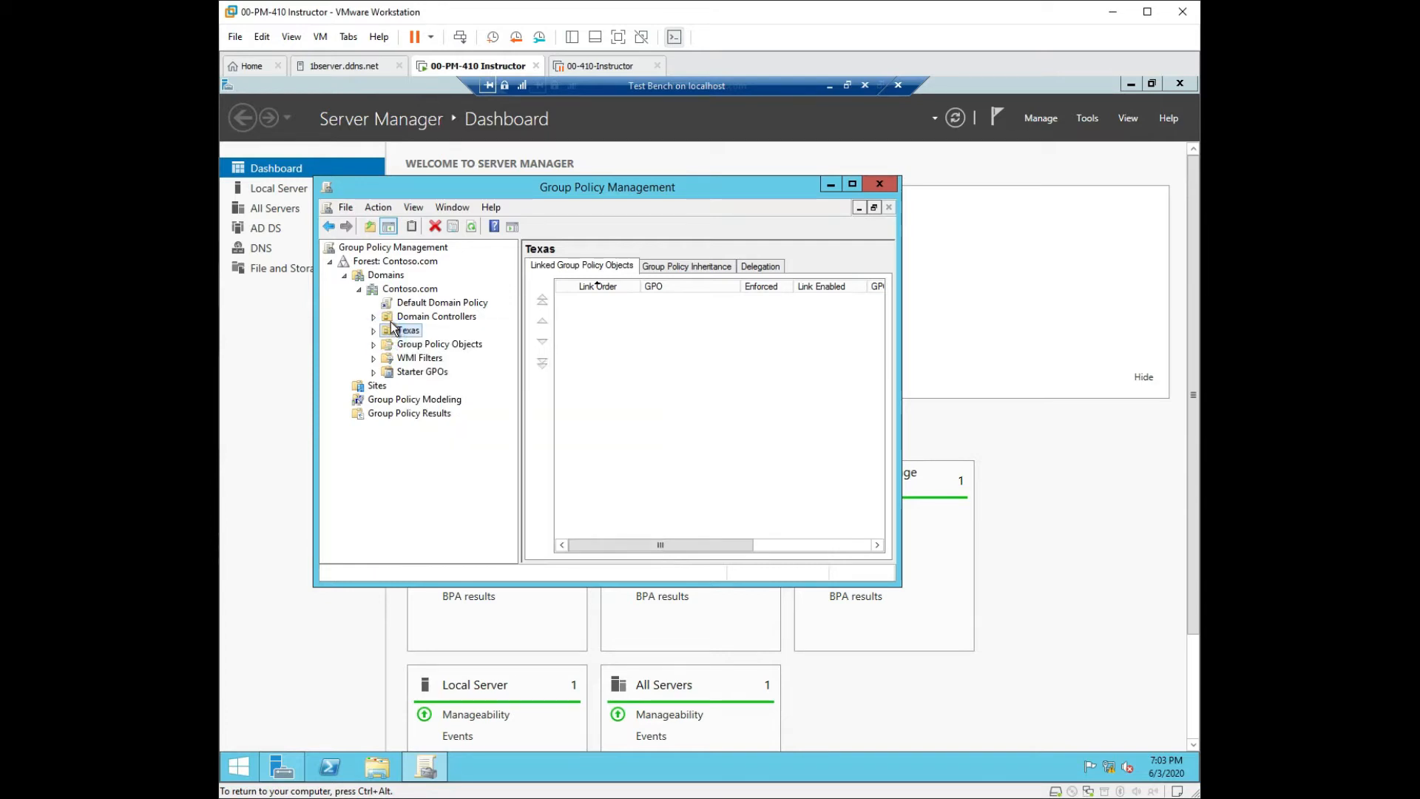
pyautogui.click(397, 318)
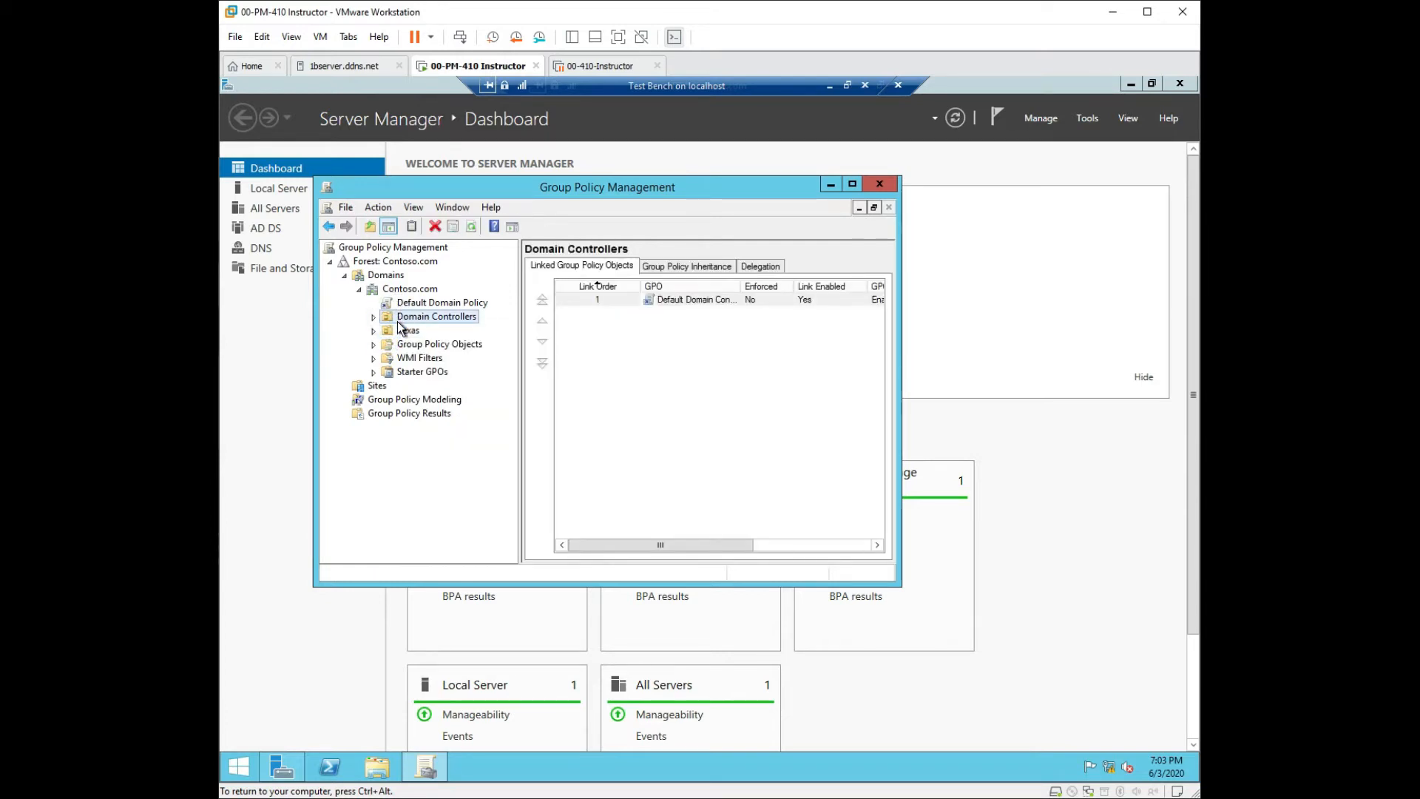
pyautogui.click(400, 333)
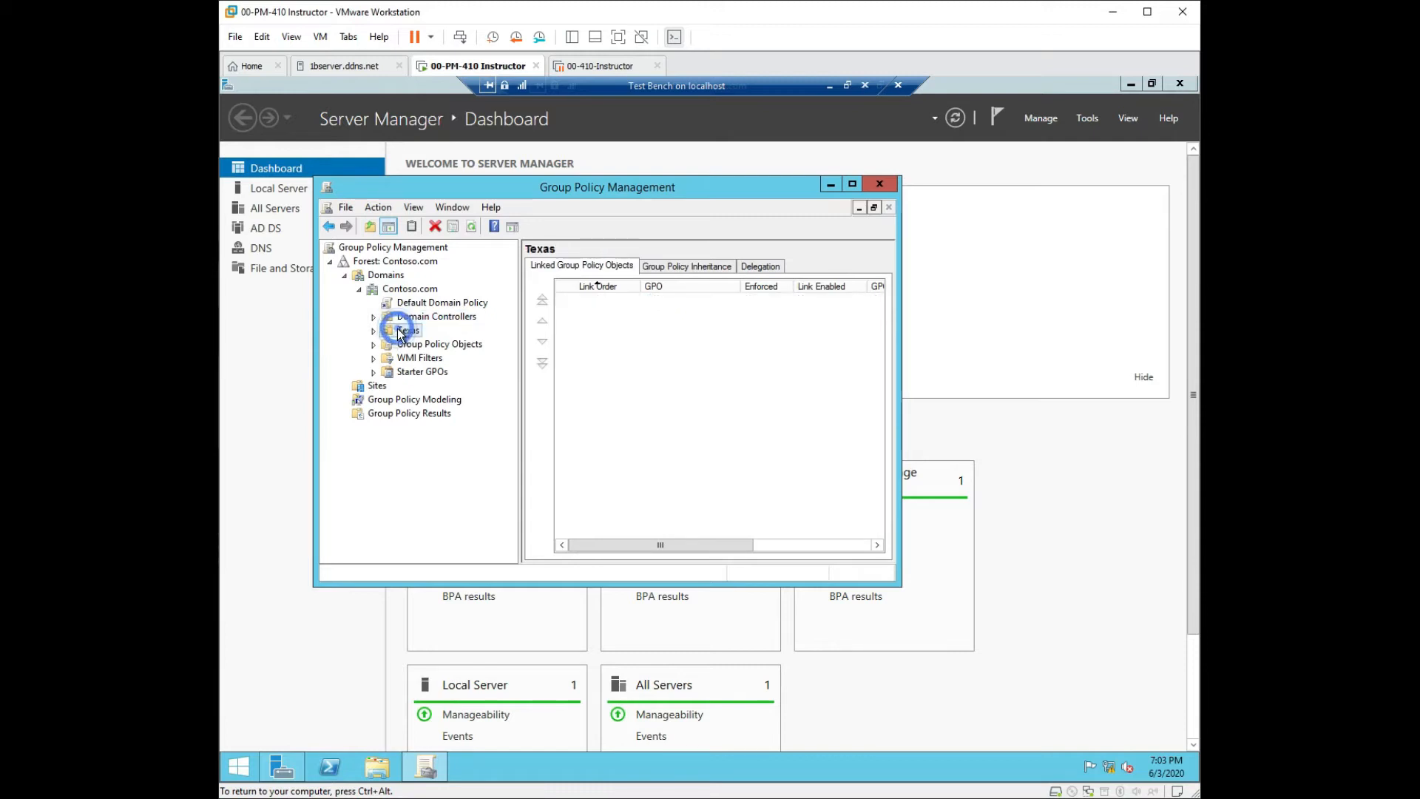
pyautogui.rightClick(400, 332)
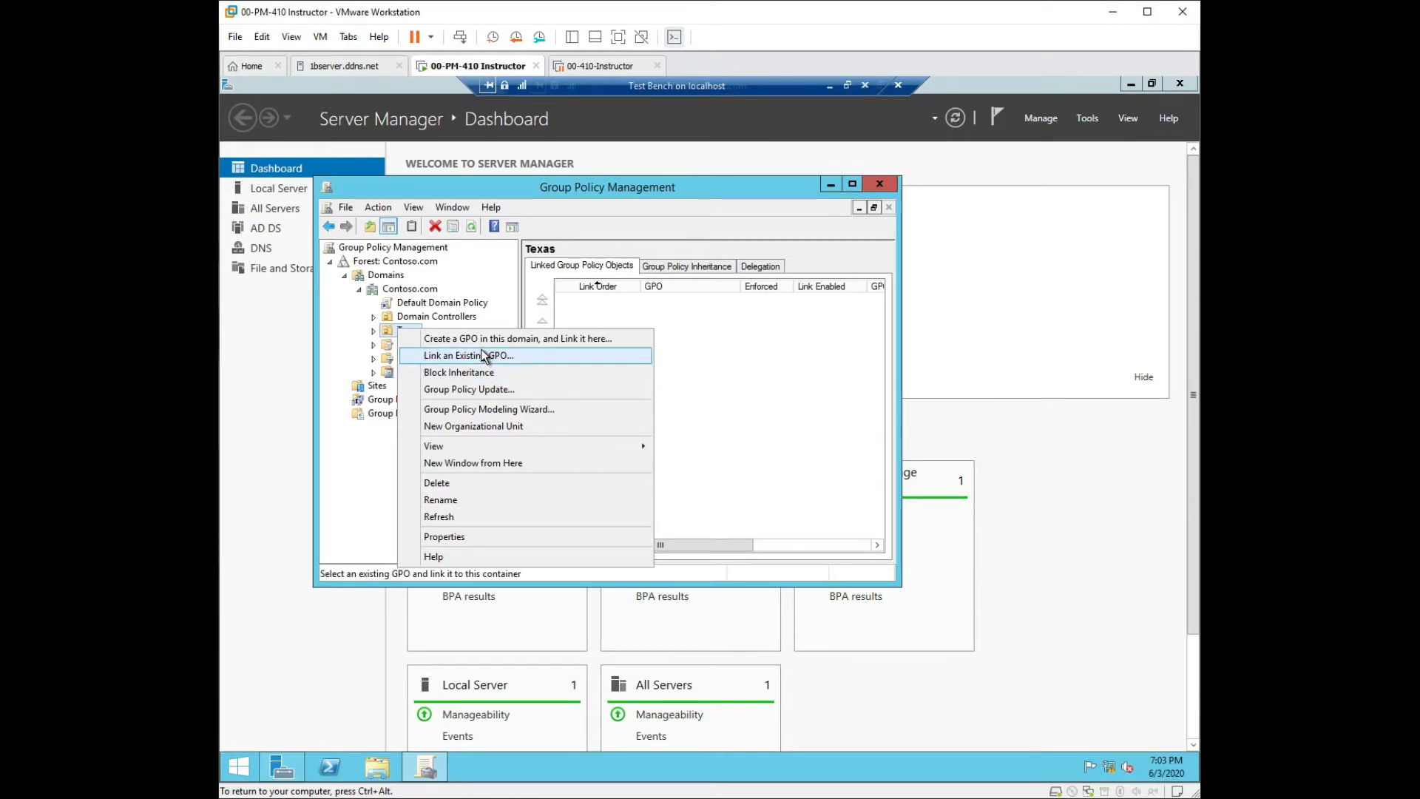
pyautogui.click(473, 340)
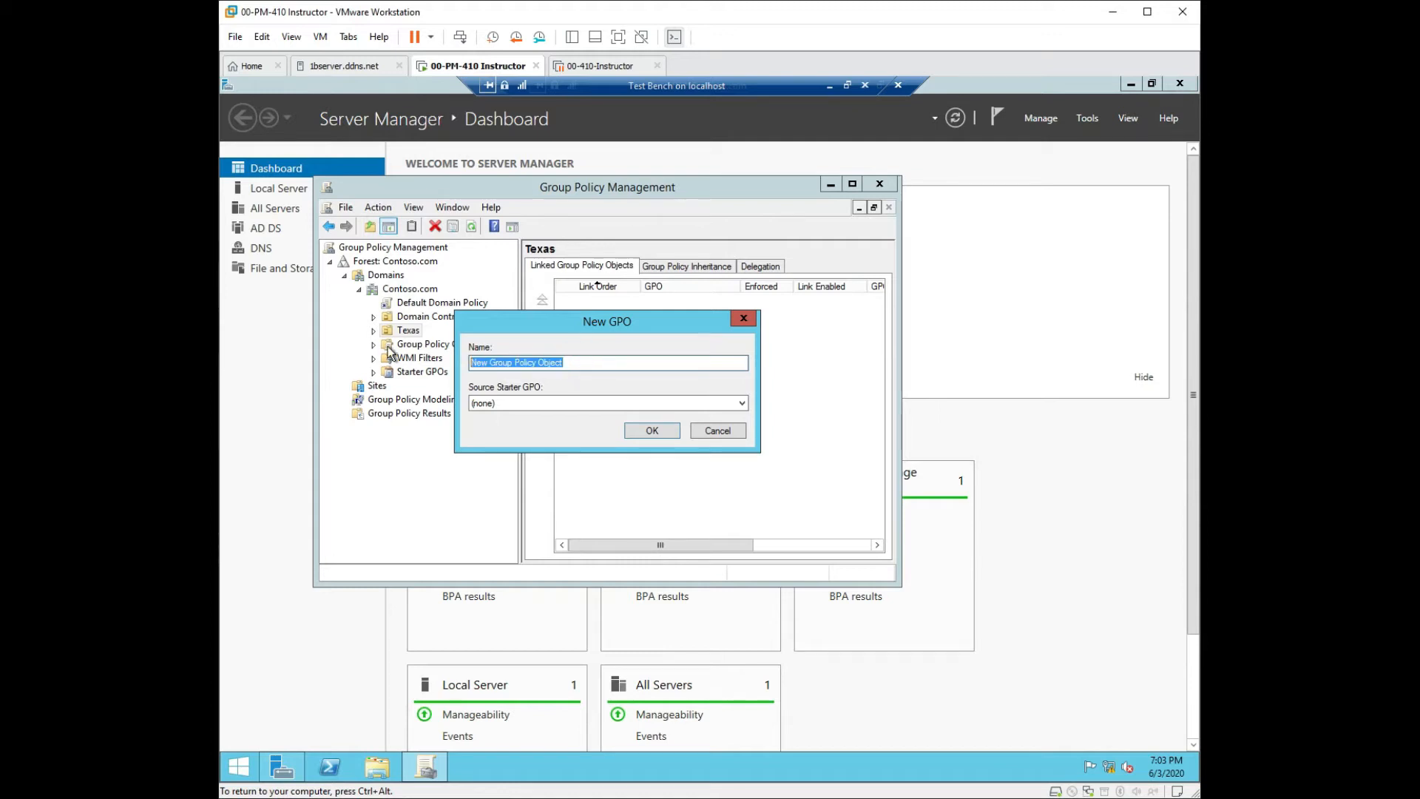
pyautogui.write('Fun')
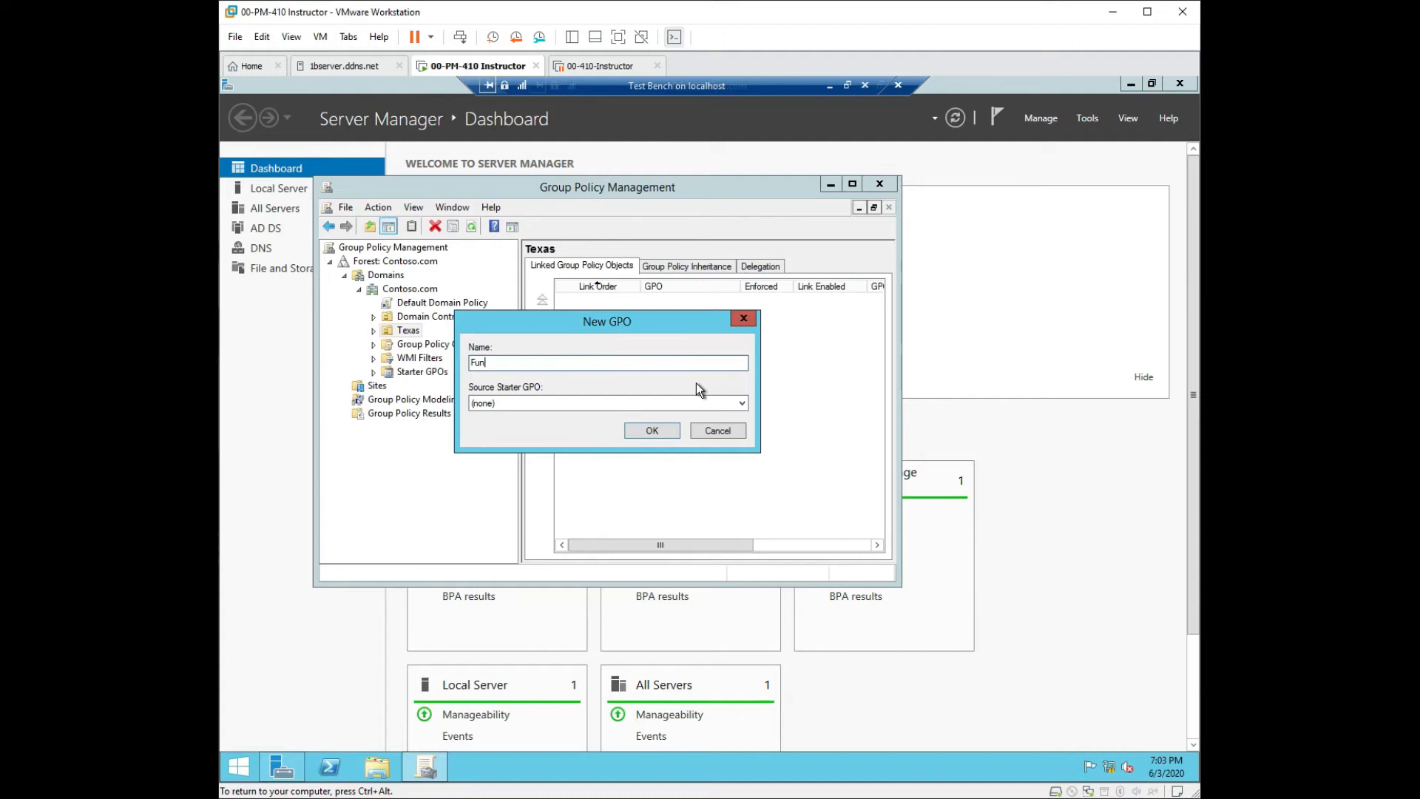
pyautogui.click(743, 404)
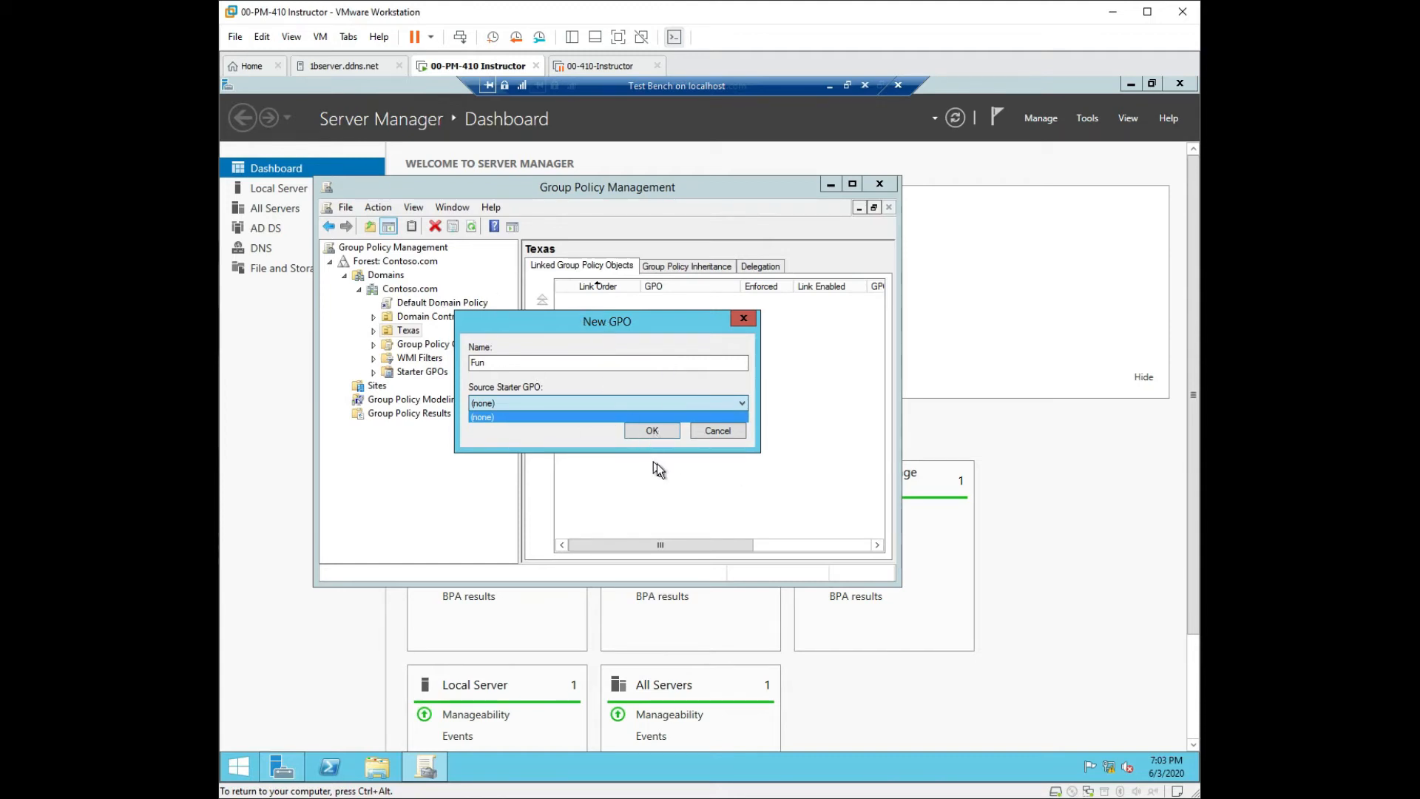
pyautogui.click(570, 359)
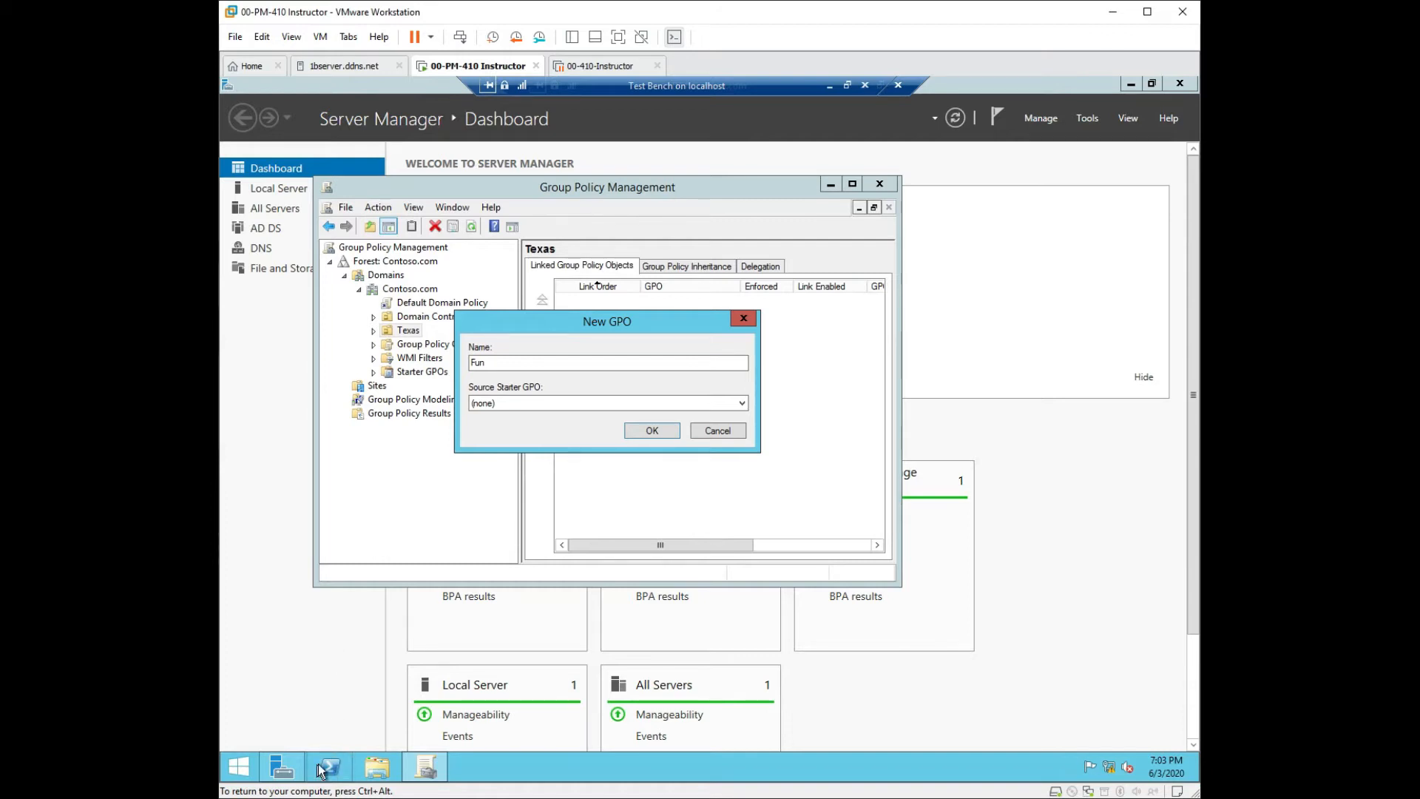
# Launch Registry Editor via Run with regedit and approve the UAC prompt.
pyautogui.click(589, 322)
pyautogui.press('super+r')
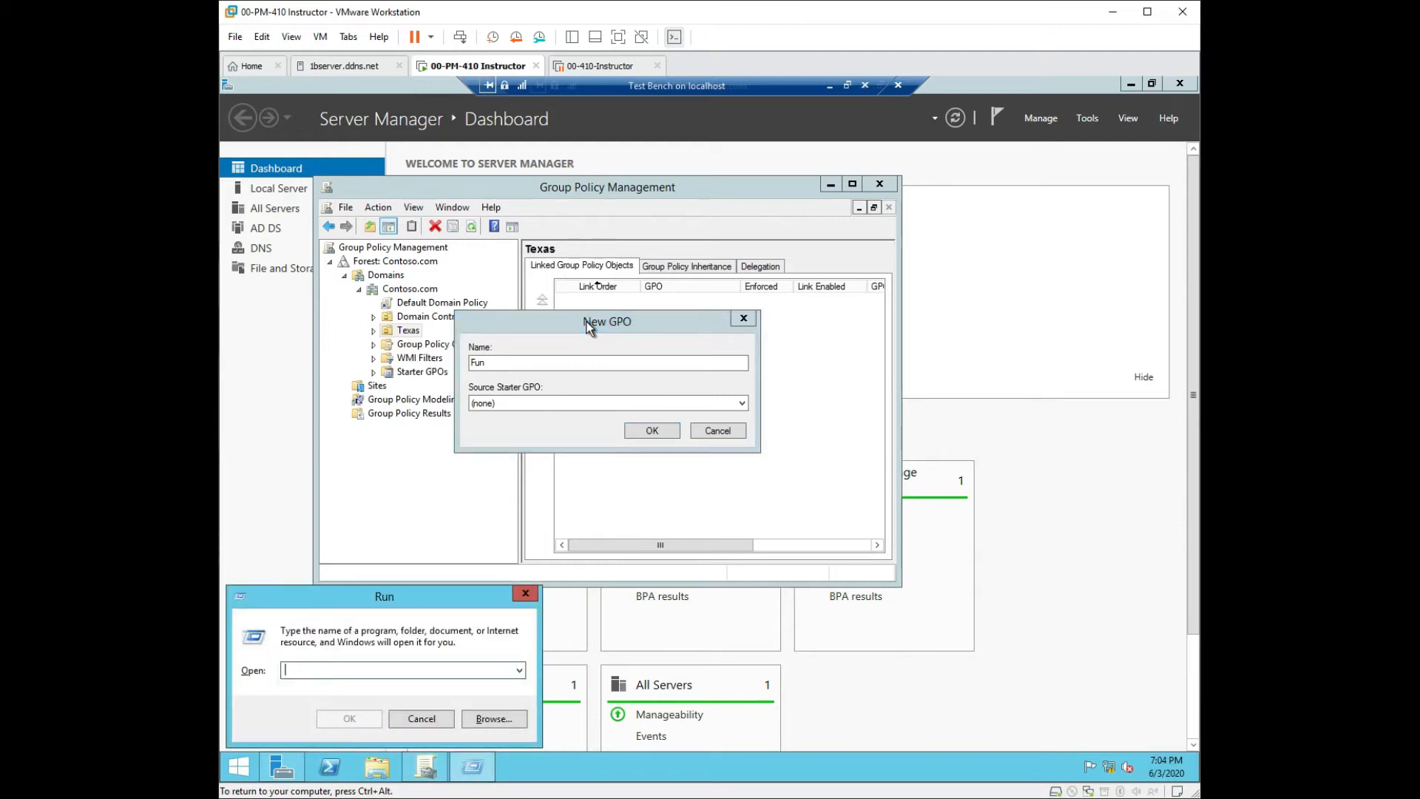
pyautogui.write('regedit')
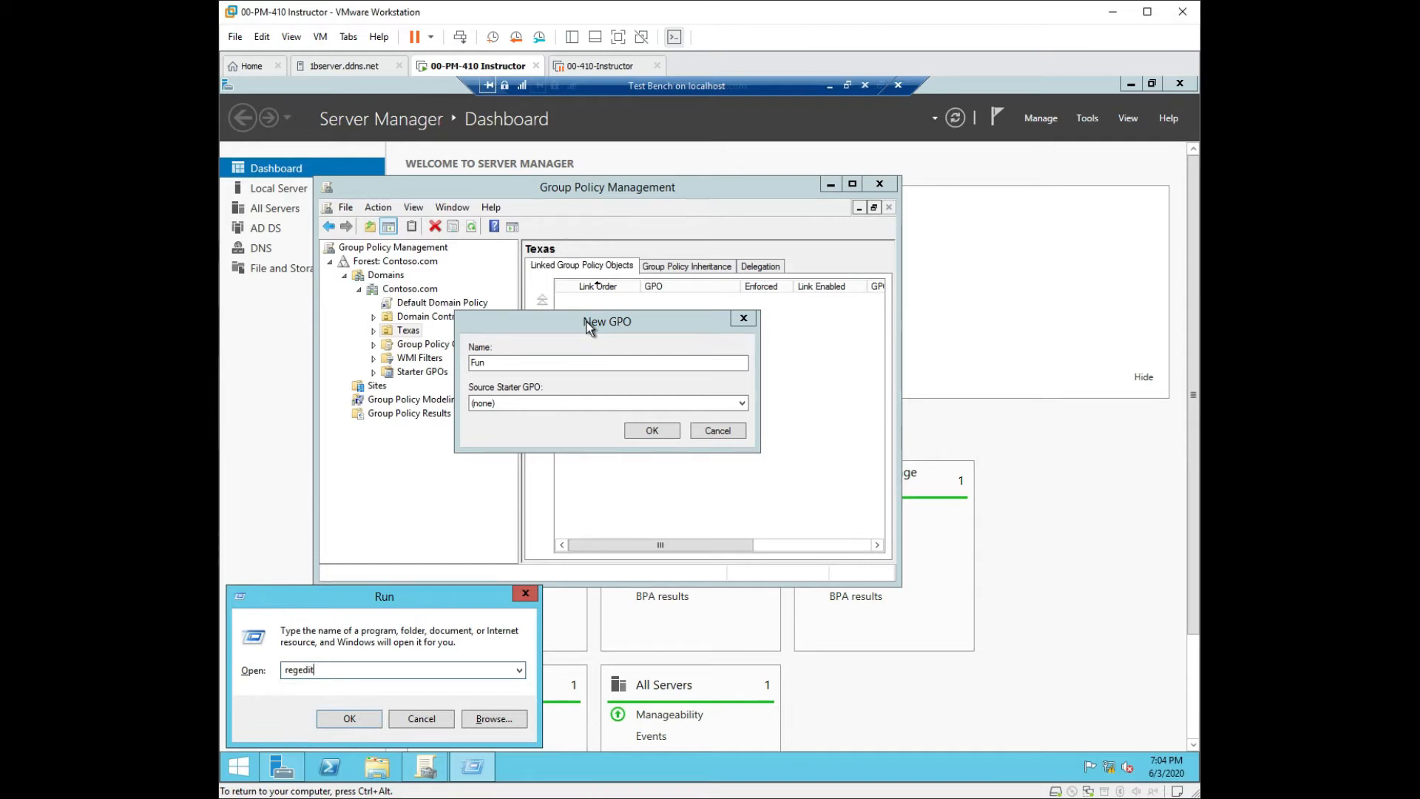
pyautogui.press('Return')
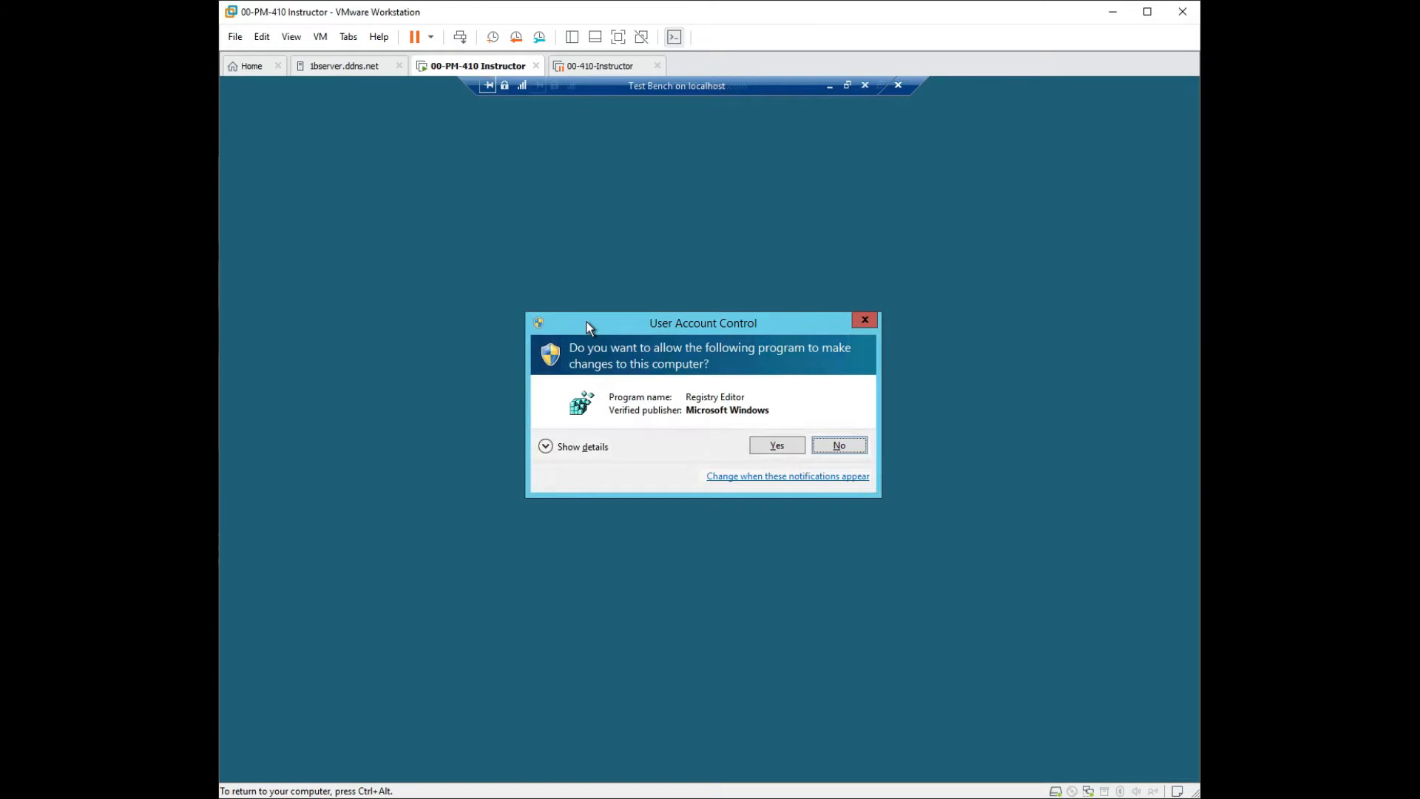
pyautogui.click(762, 444)
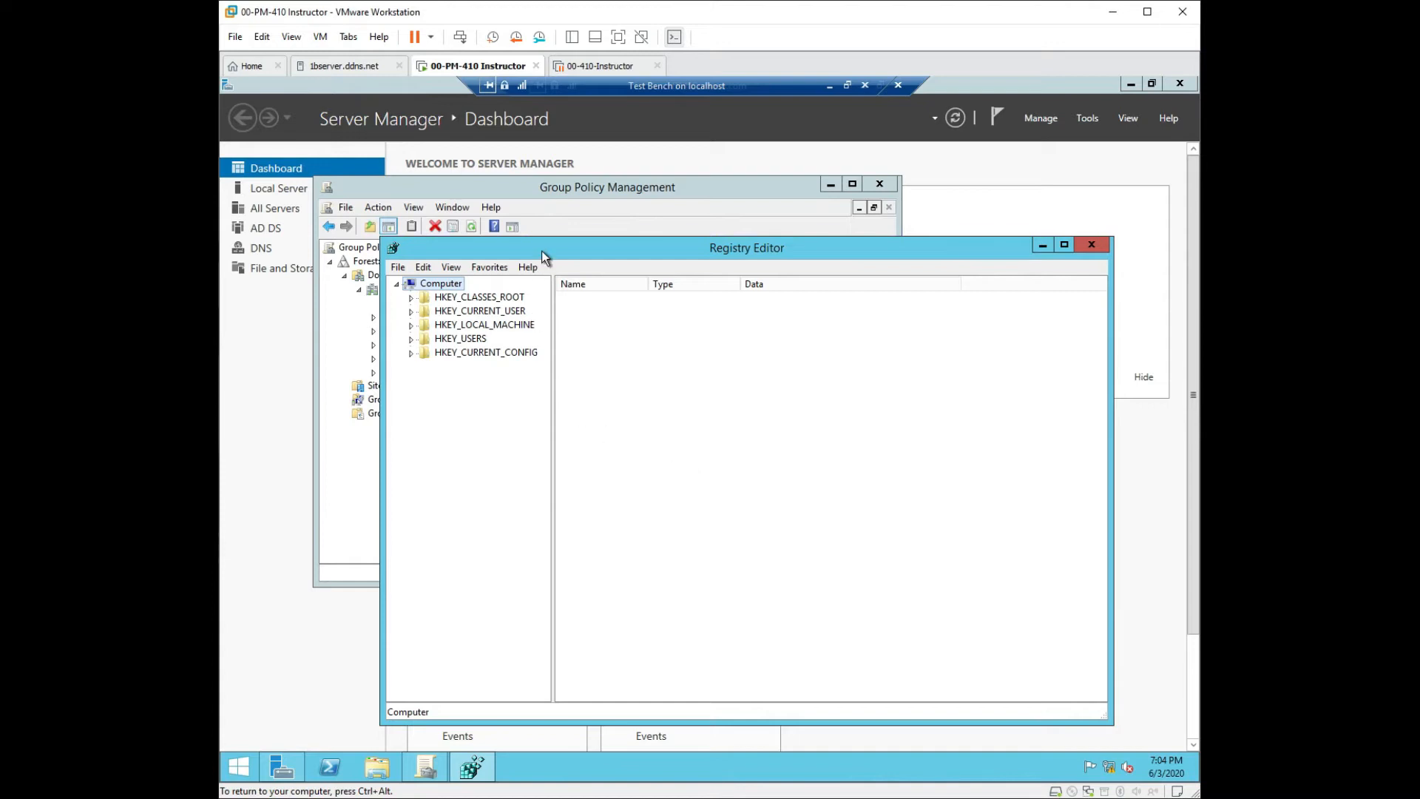
# Expand HKEY_LOCAL_MACHINE, HKEY_USERS and .DEFAULT in Registry Editor, then close it.
pyautogui.moveTo(541, 251); pyautogui.dragTo(669, 226)
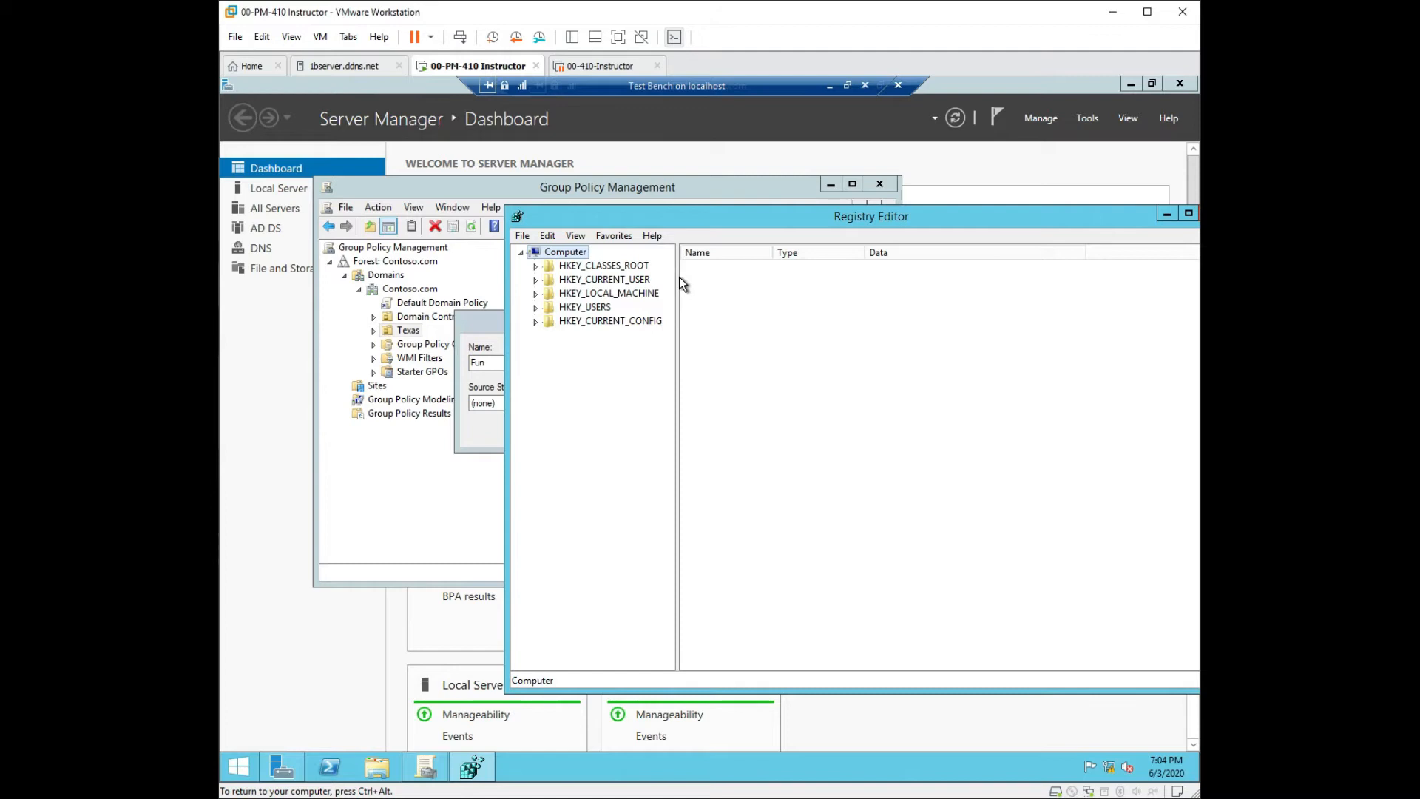
pyautogui.moveTo(675, 279); pyautogui.dragTo(781, 292)
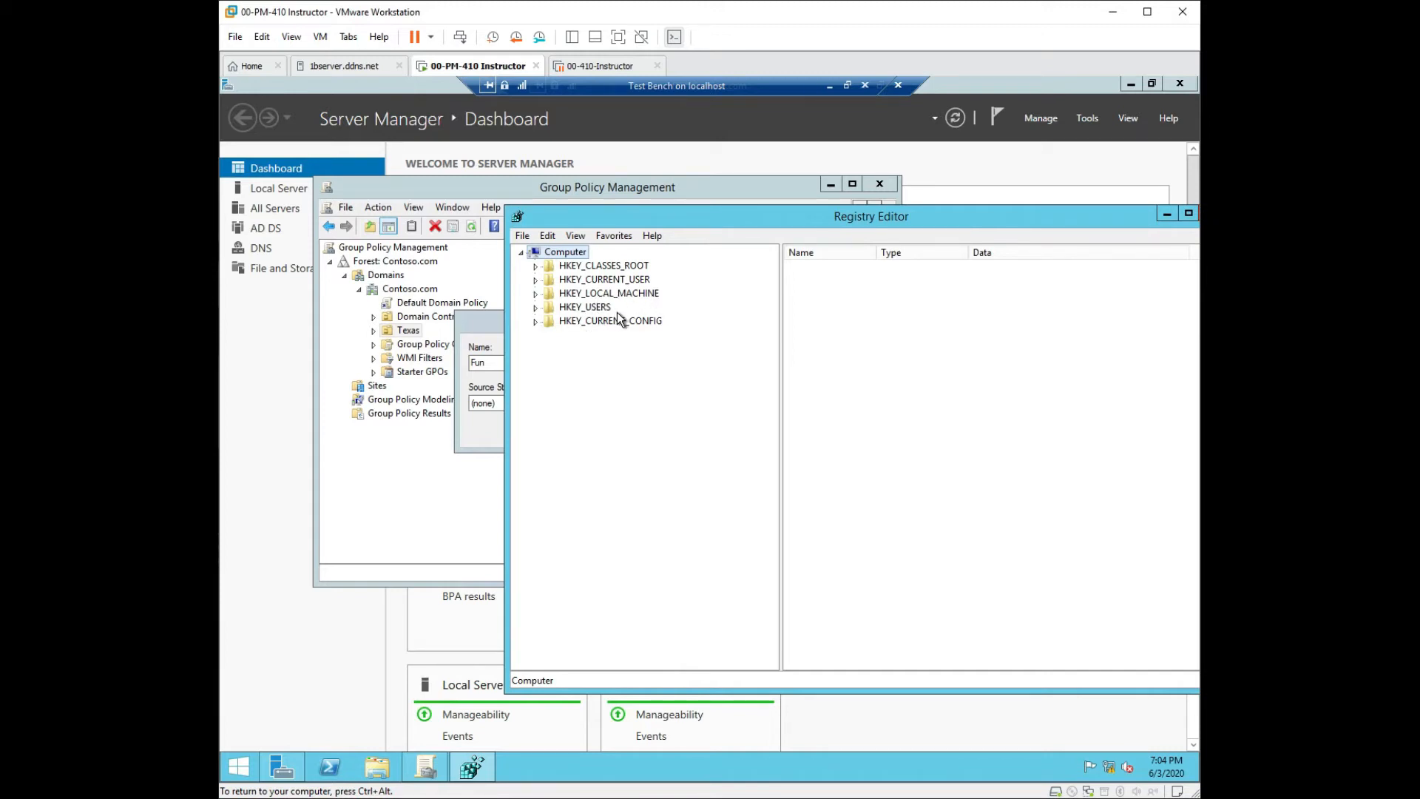
pyautogui.click(535, 293)
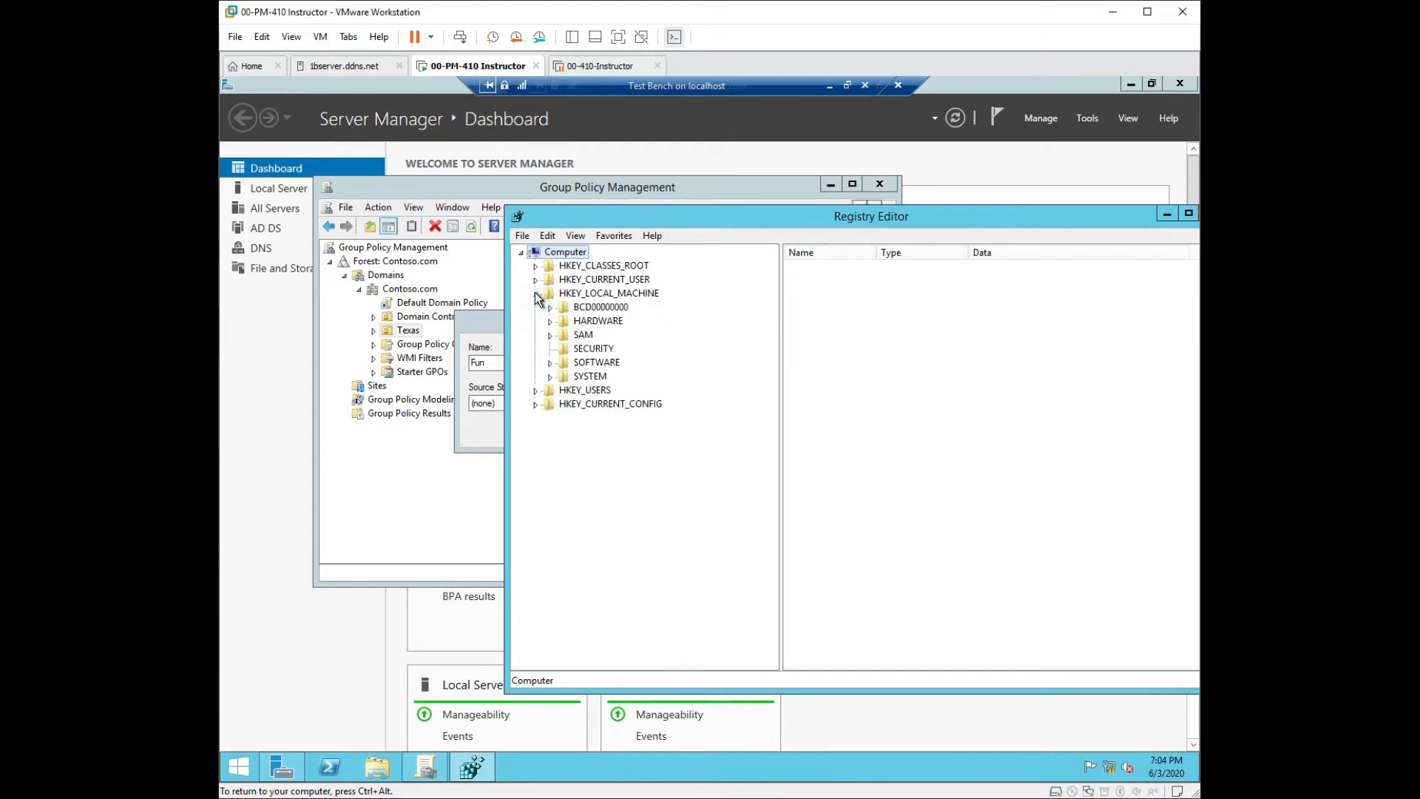
pyautogui.click(535, 390)
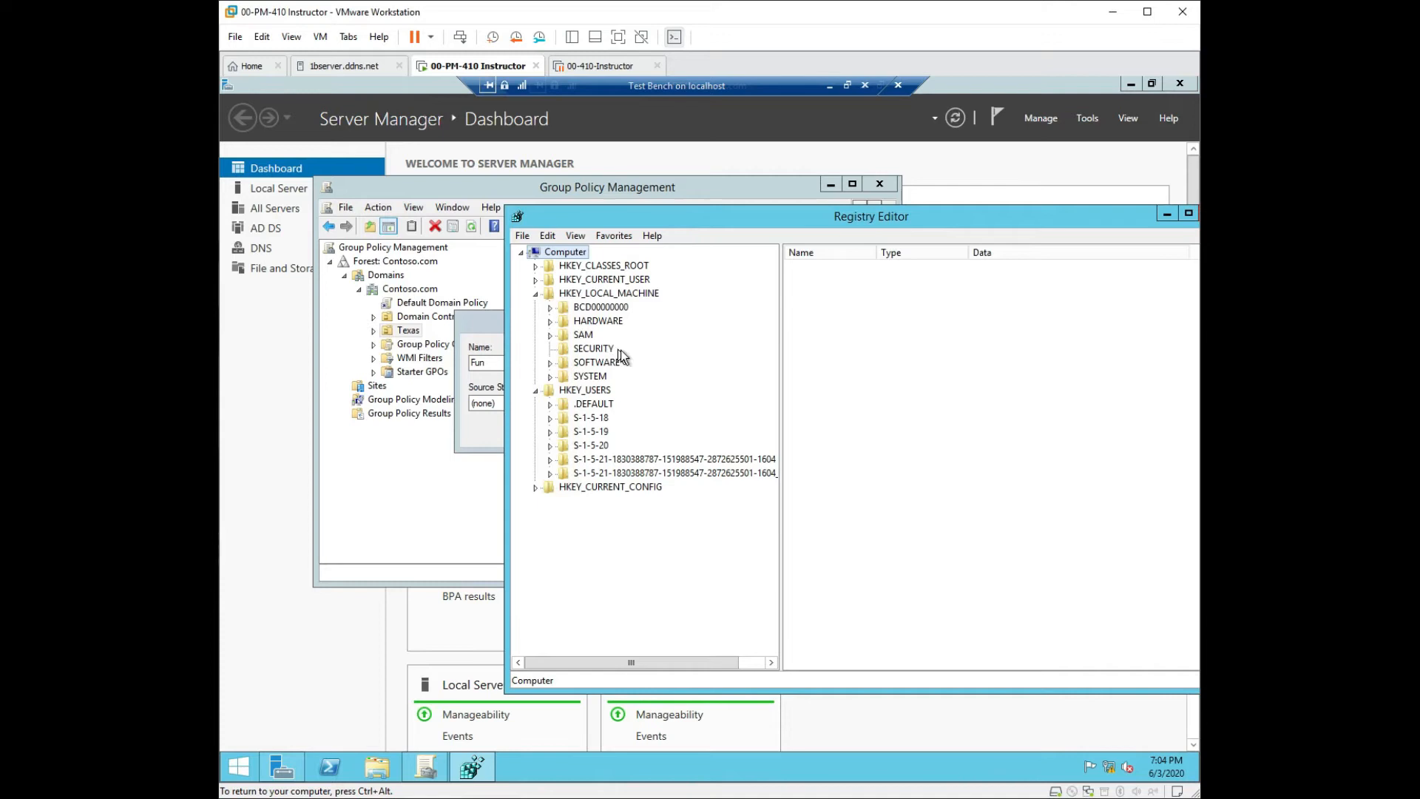
pyautogui.click(551, 406)
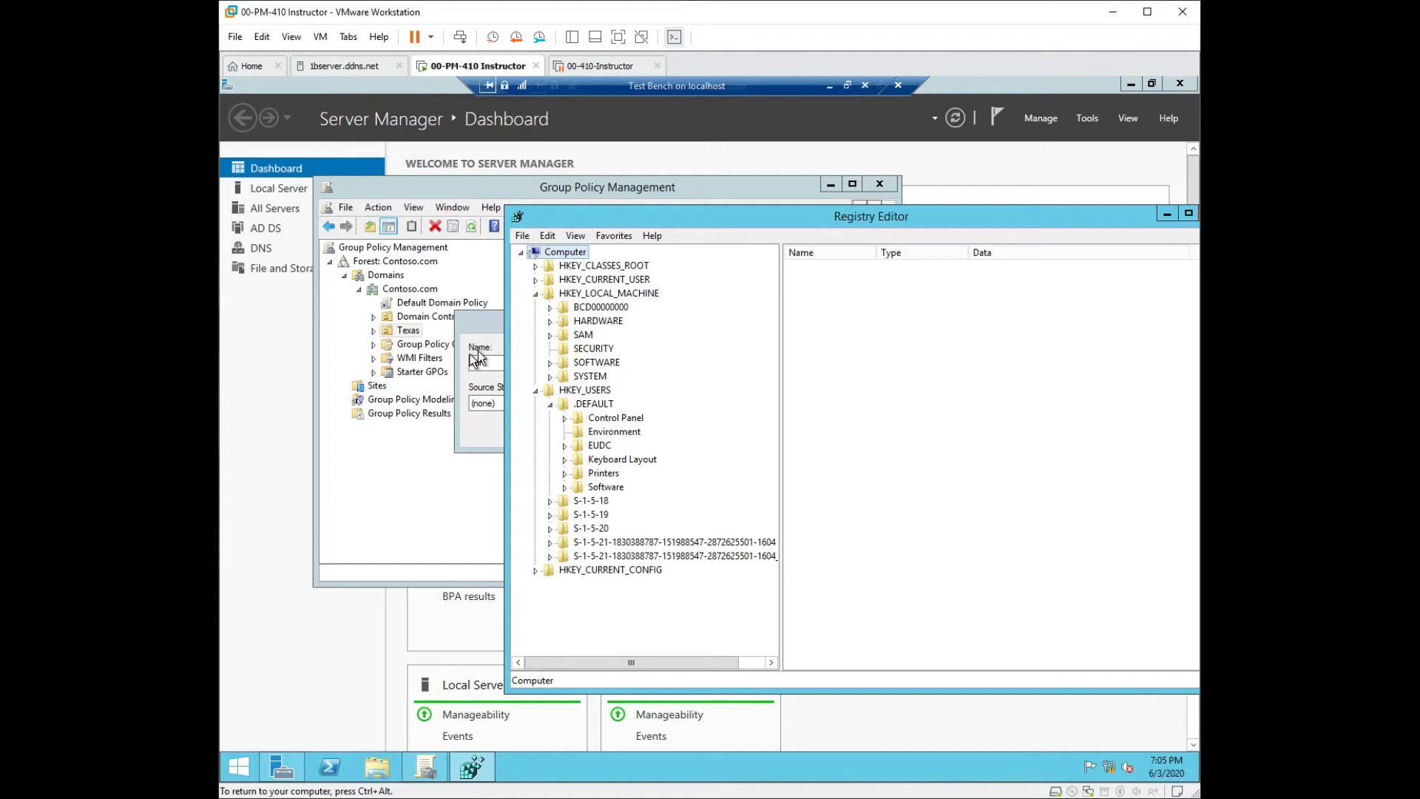
pyautogui.moveTo(851, 216); pyautogui.dragTo(612, 231)
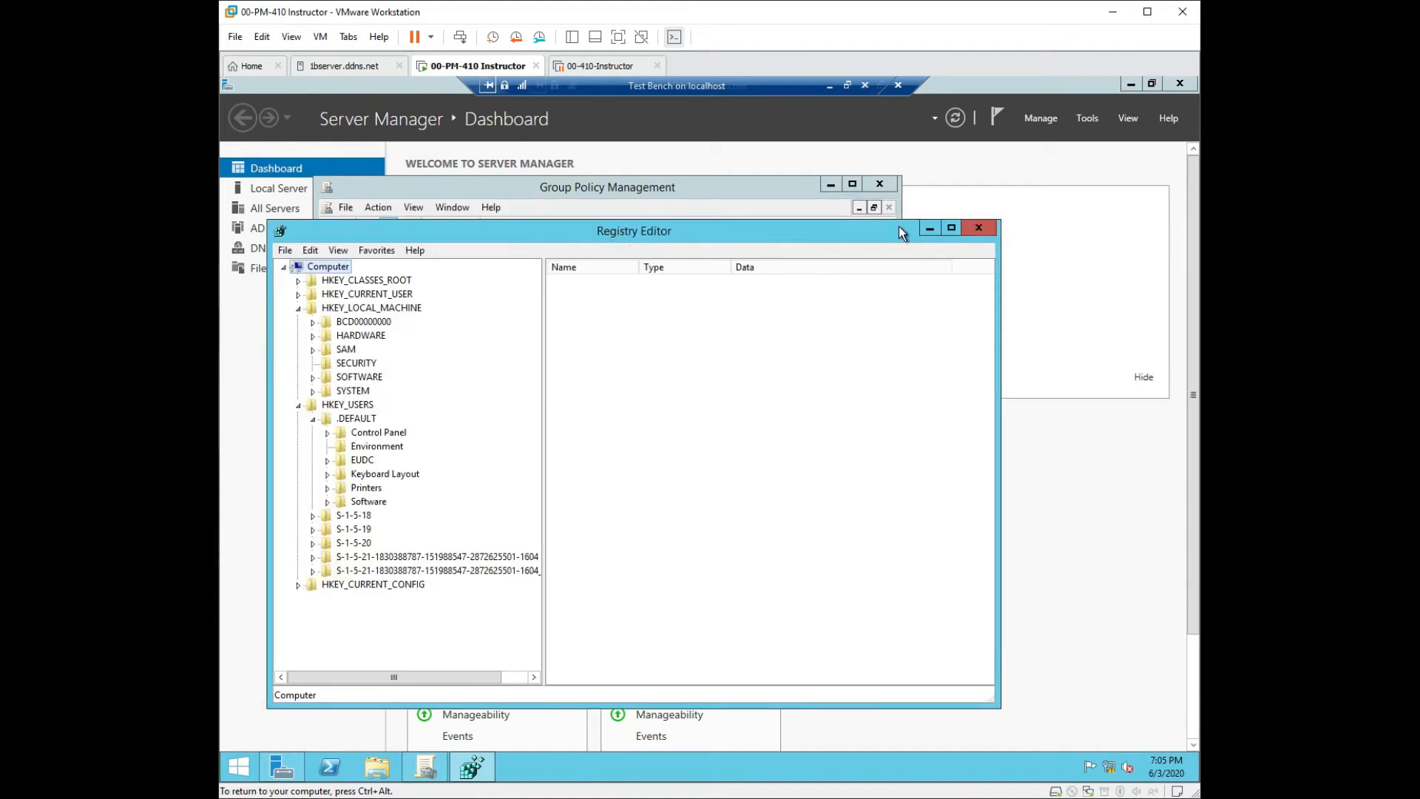
pyautogui.click(990, 236)
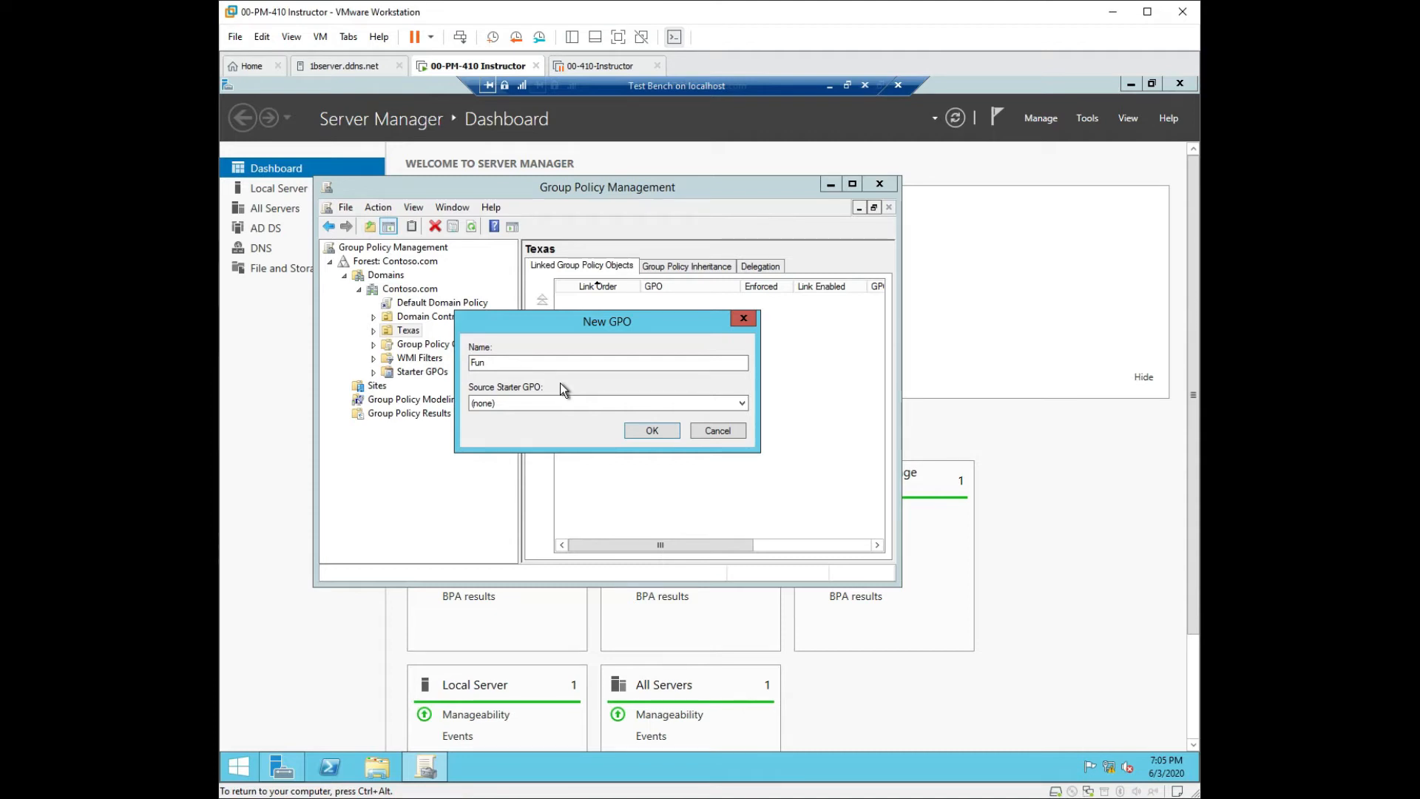
# Confirm the Fun GPO and bring up the actions for its link under Texas.
pyautogui.click(642, 430)
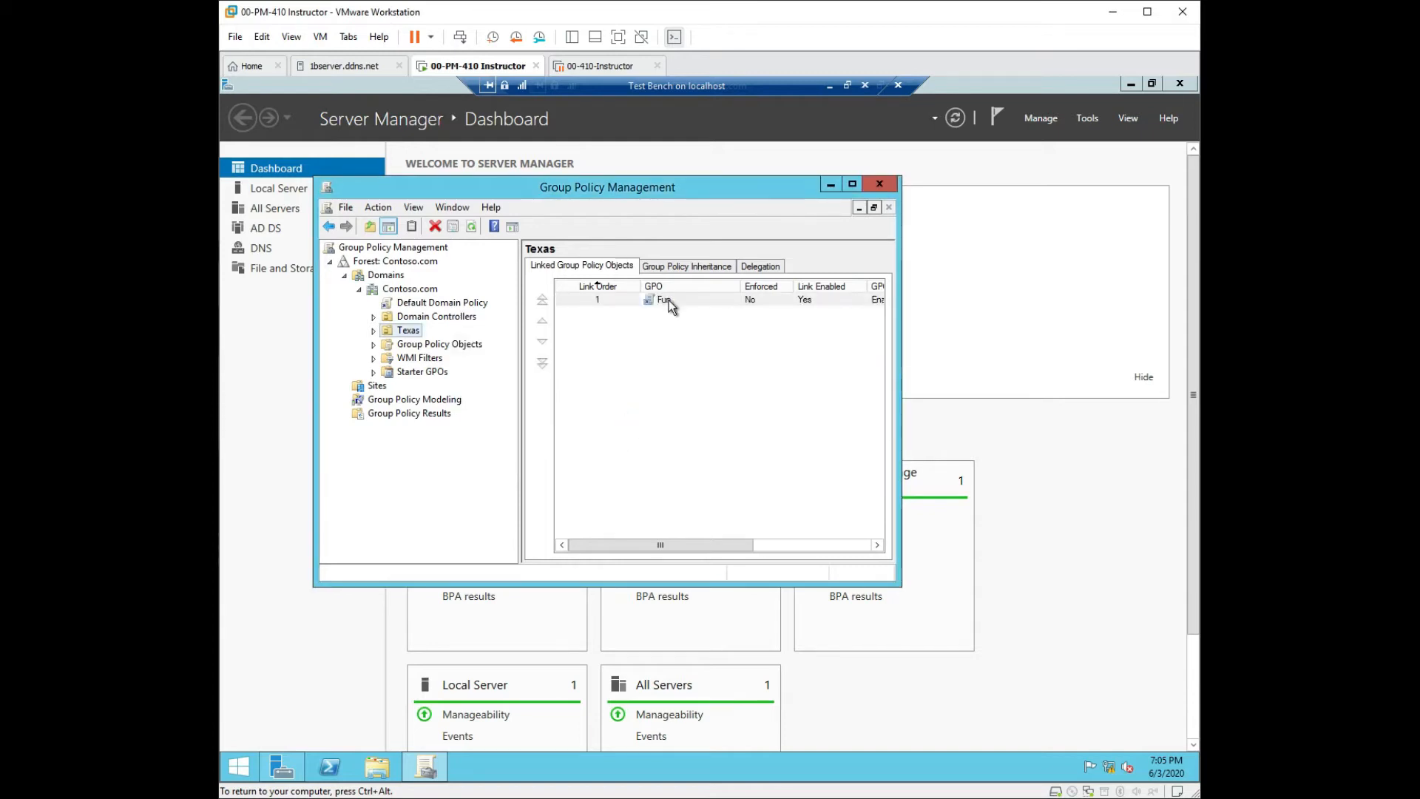
pyautogui.rightClick(669, 300)
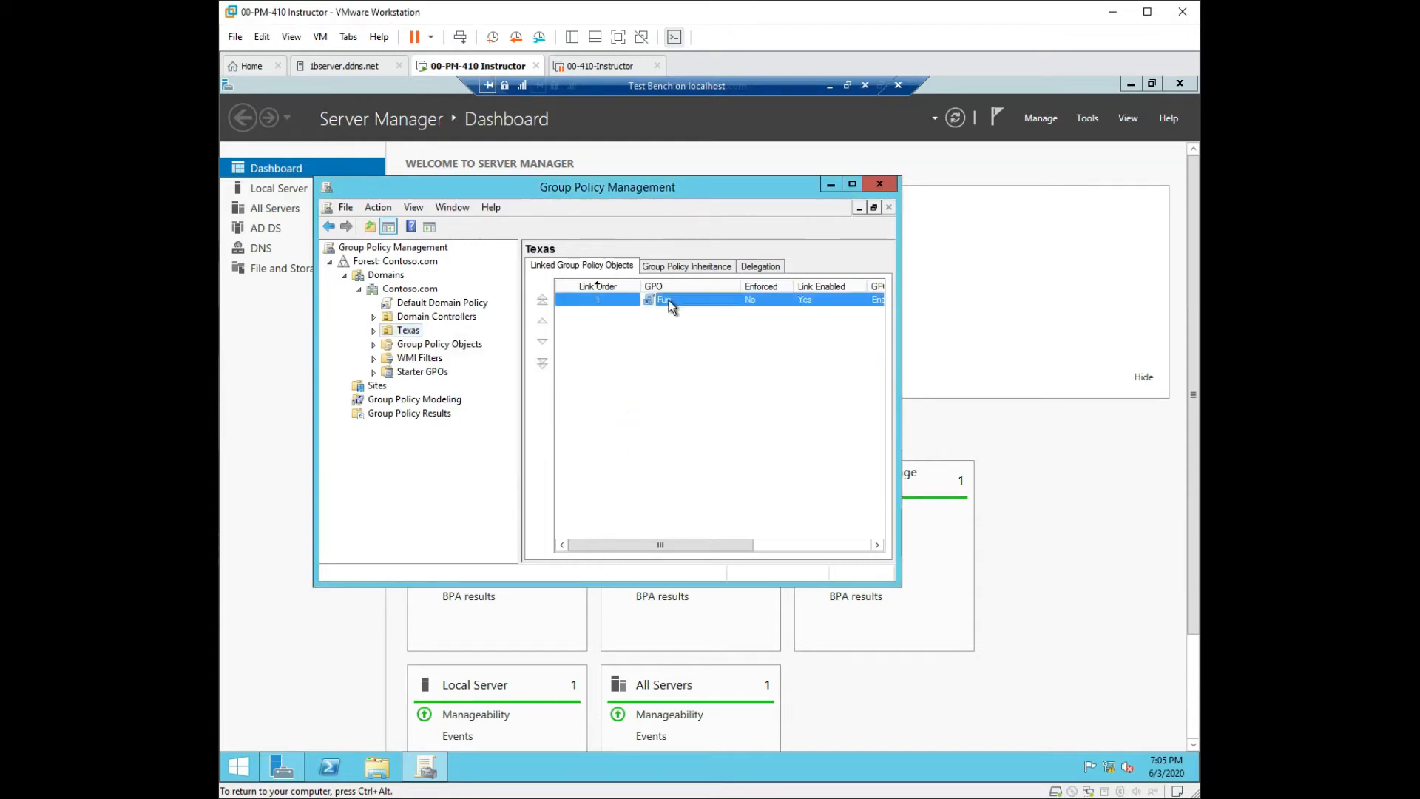
# Edit the Fun GPO and show Computer Configuration's Start Menu and Taskbar administrative templates.
pyautogui.click(704, 311)
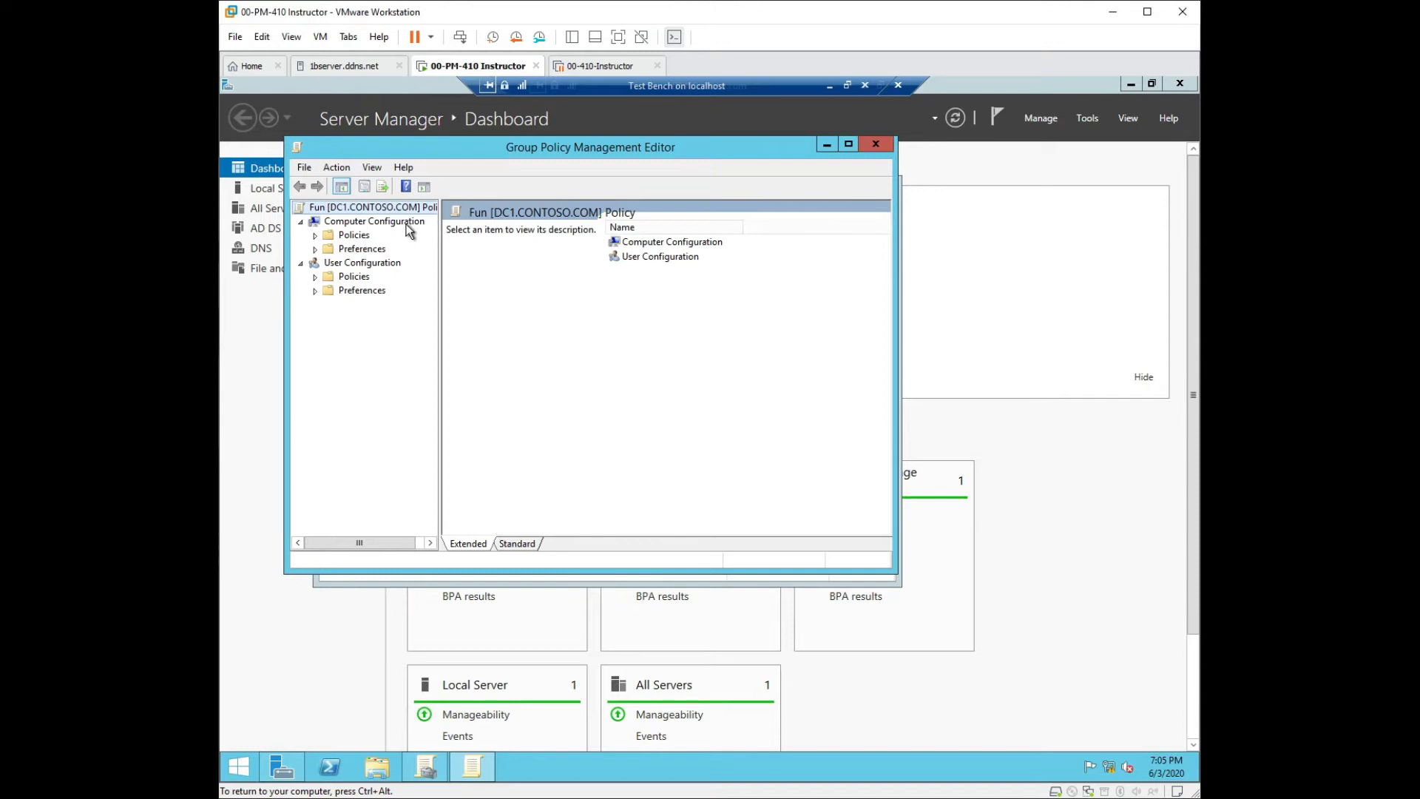
pyautogui.click(315, 234)
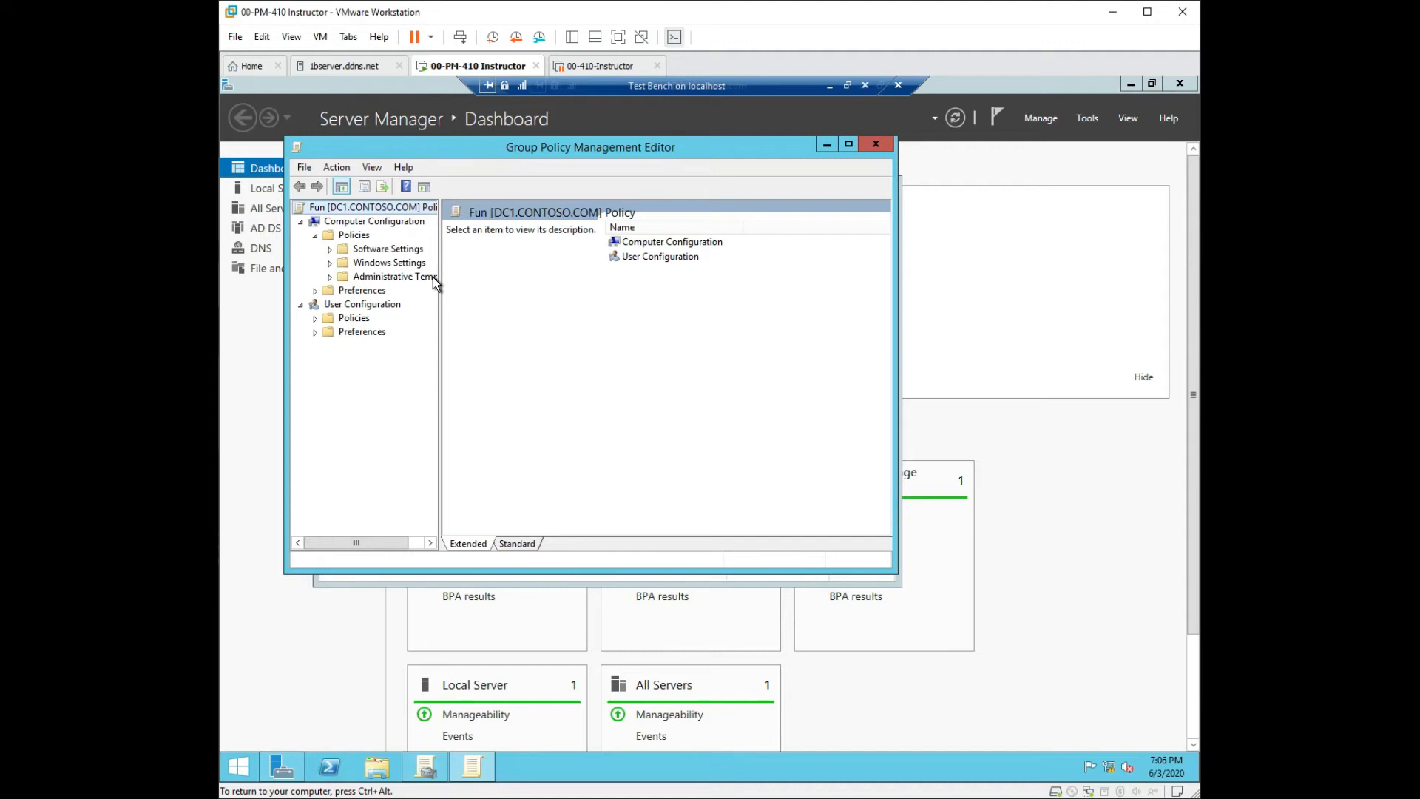
pyautogui.click(330, 278)
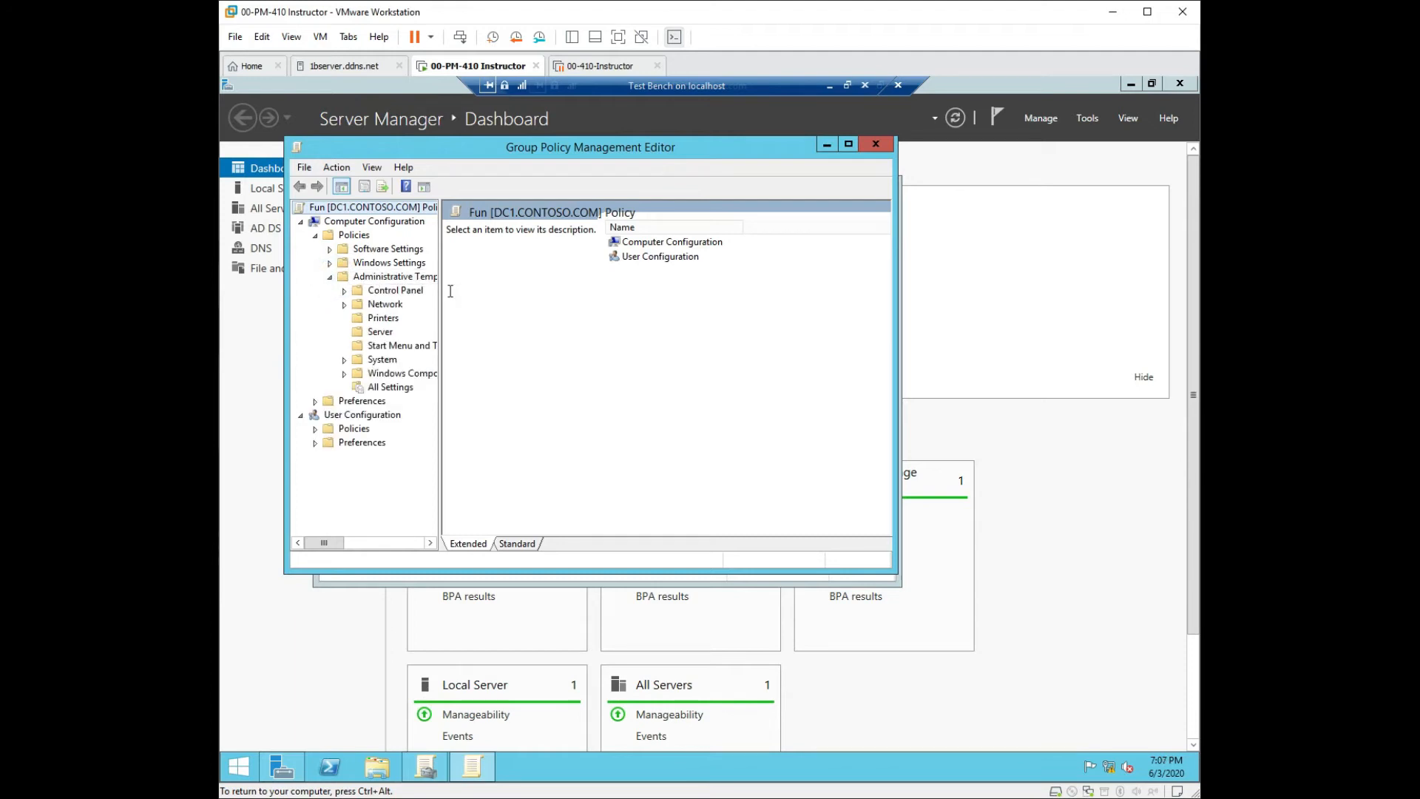
pyautogui.moveTo(439, 342); pyautogui.dragTo(612, 326)
pyautogui.click(381, 331)
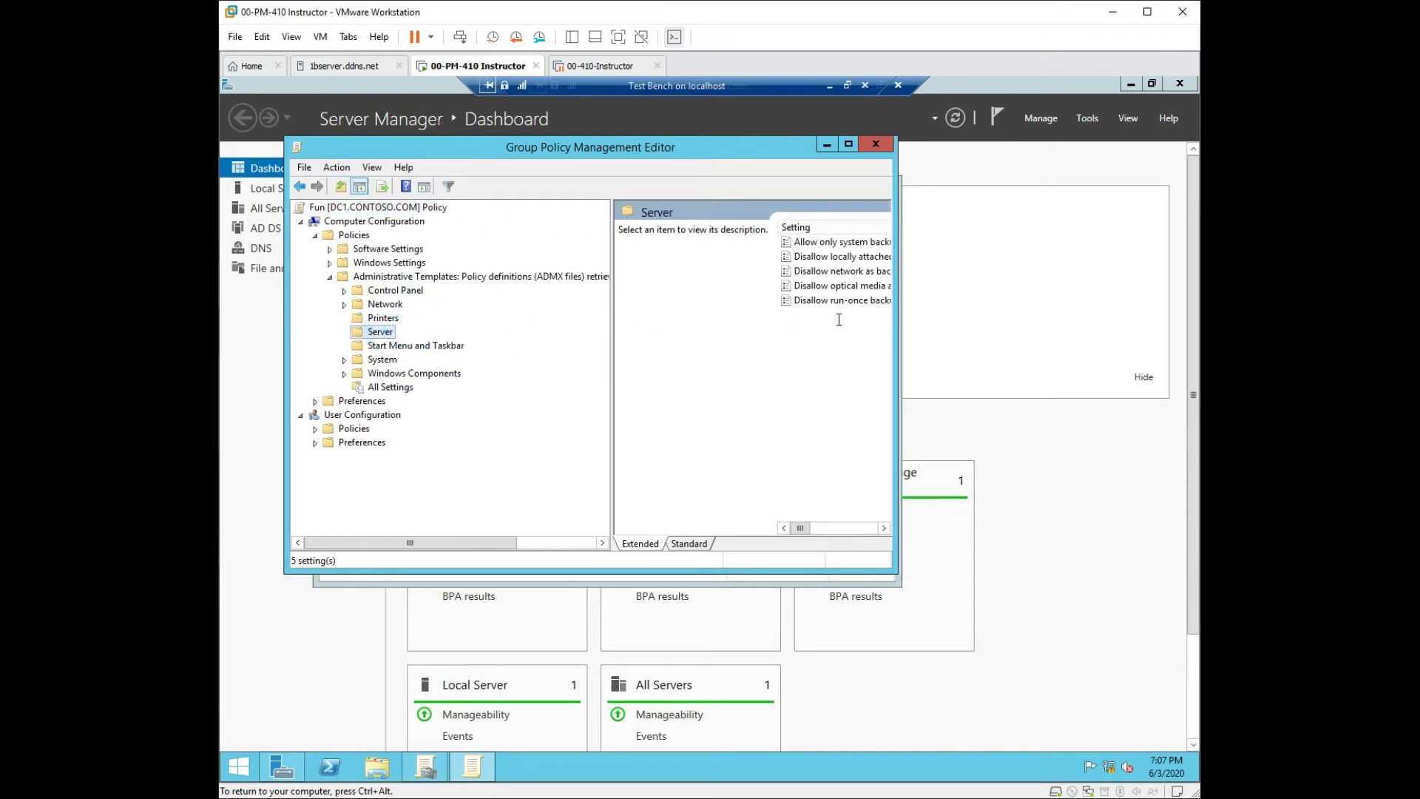
pyautogui.moveTo(898, 323); pyautogui.dragTo(1173, 323)
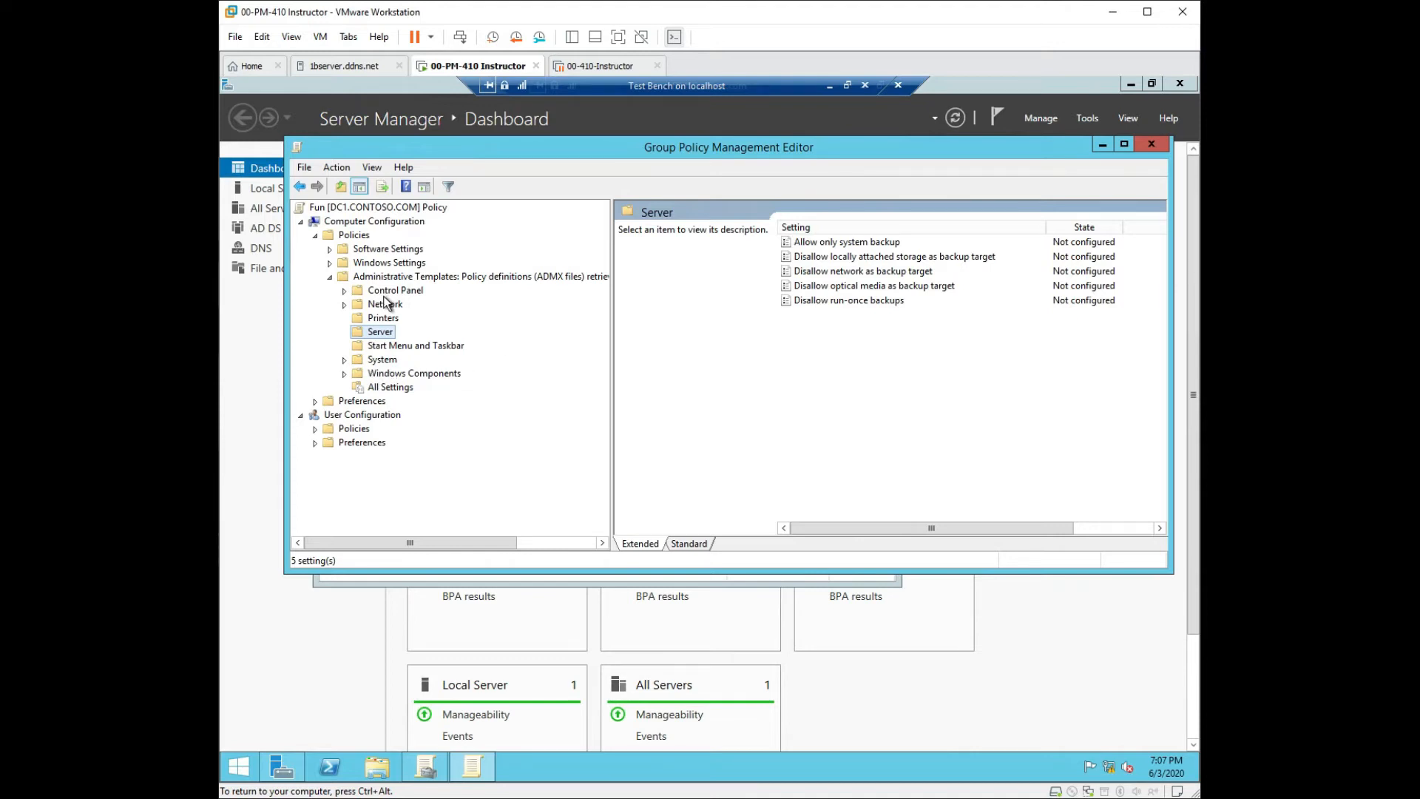
pyautogui.click(371, 346)
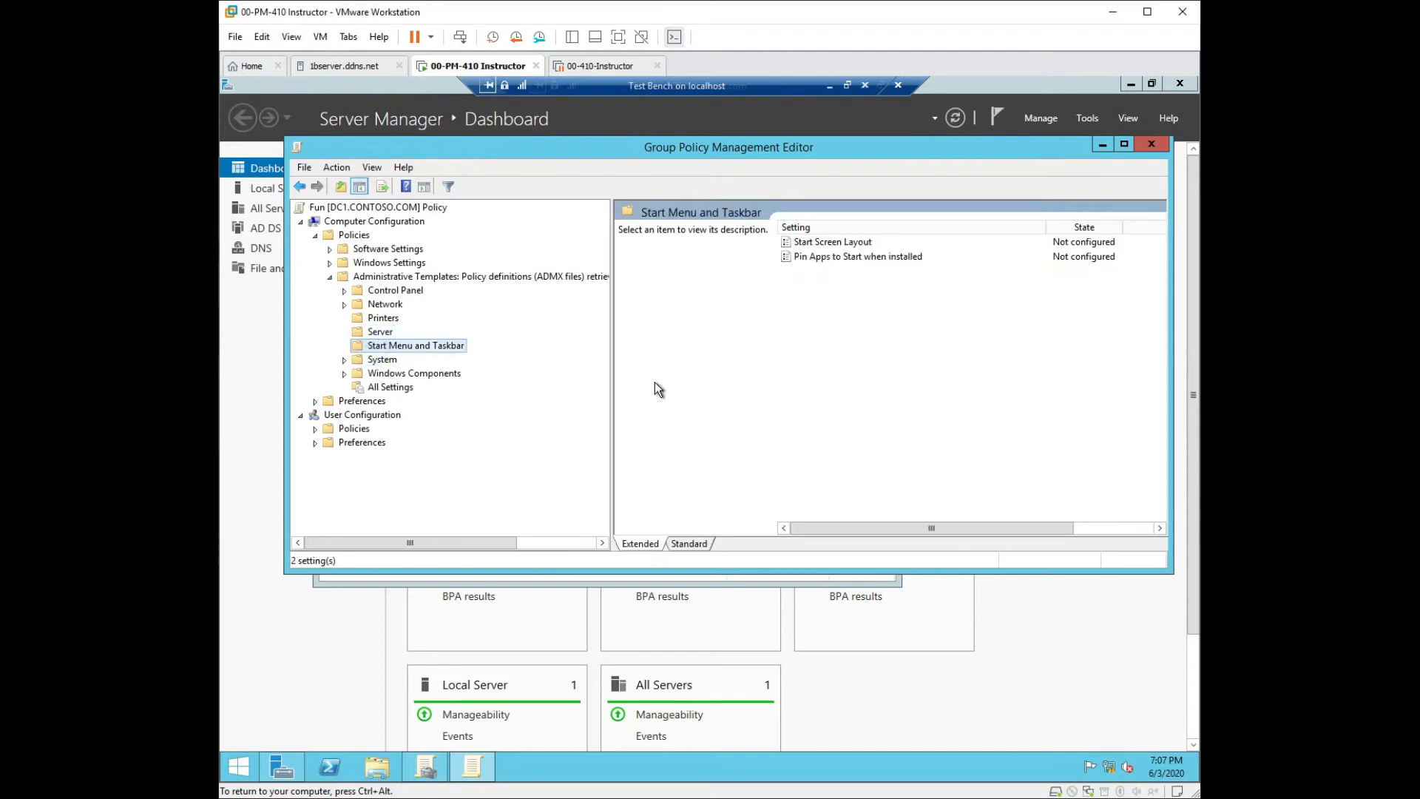
pyautogui.doubleClick(825, 244)
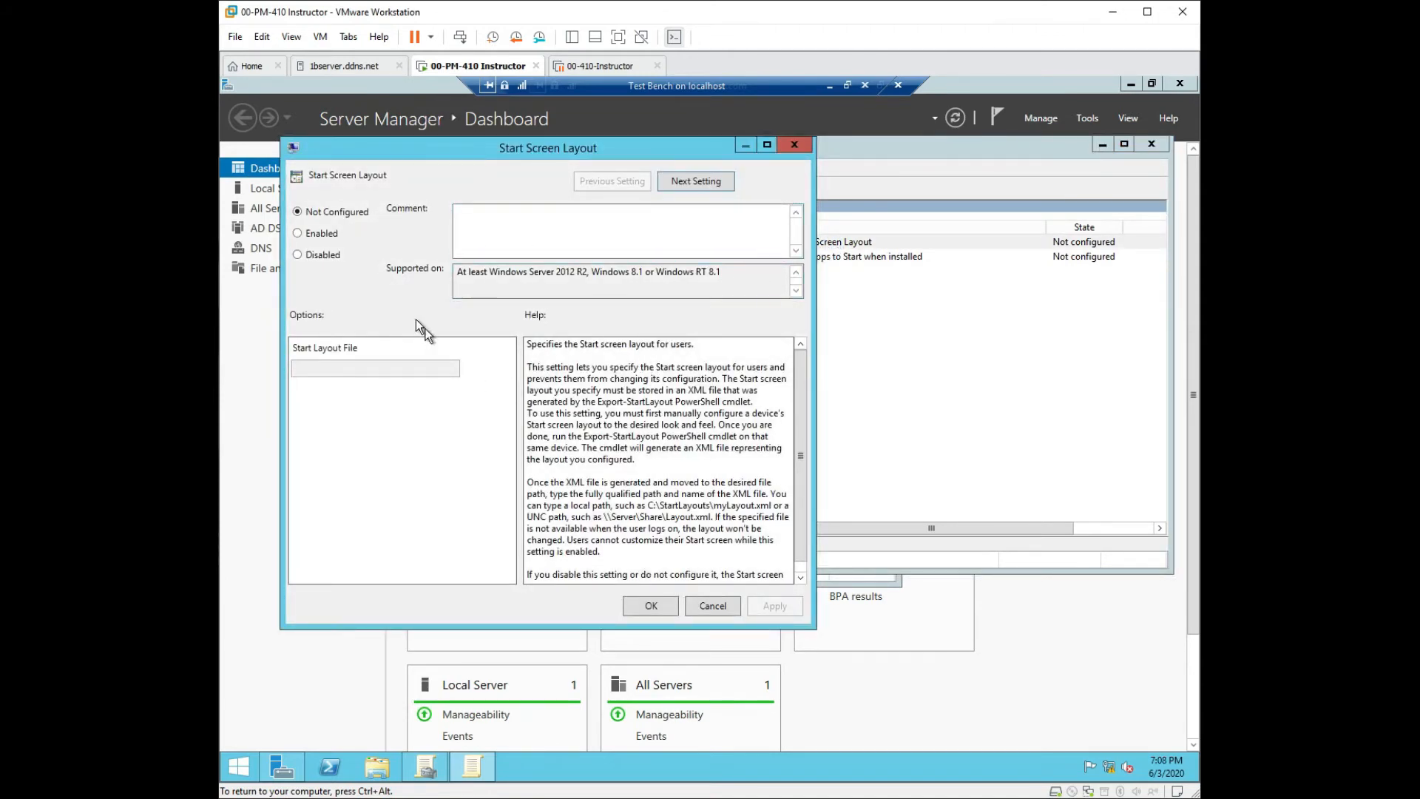
pyautogui.click(298, 233)
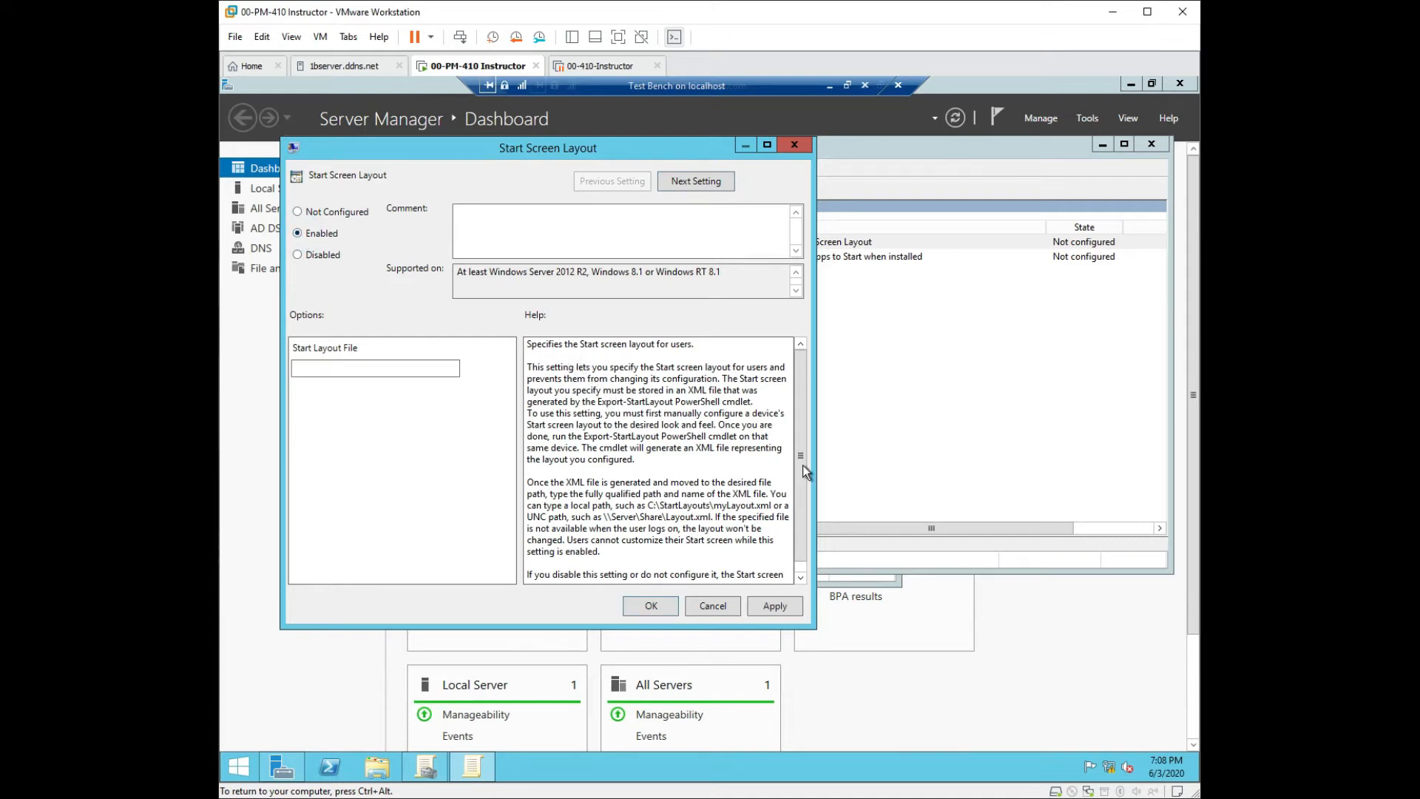
pyautogui.scroll(-1, 803, 473)
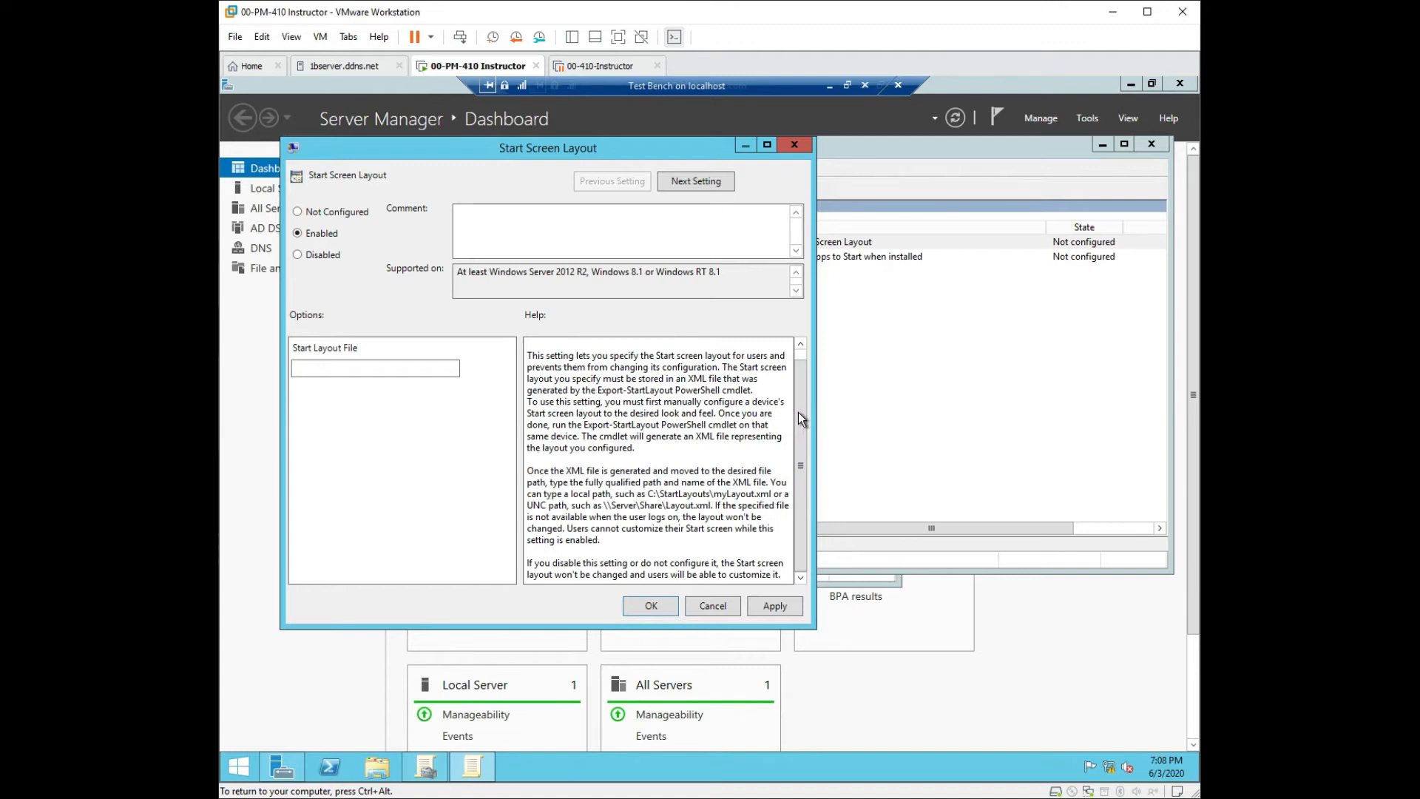
pyautogui.scroll(1, 805, 418)
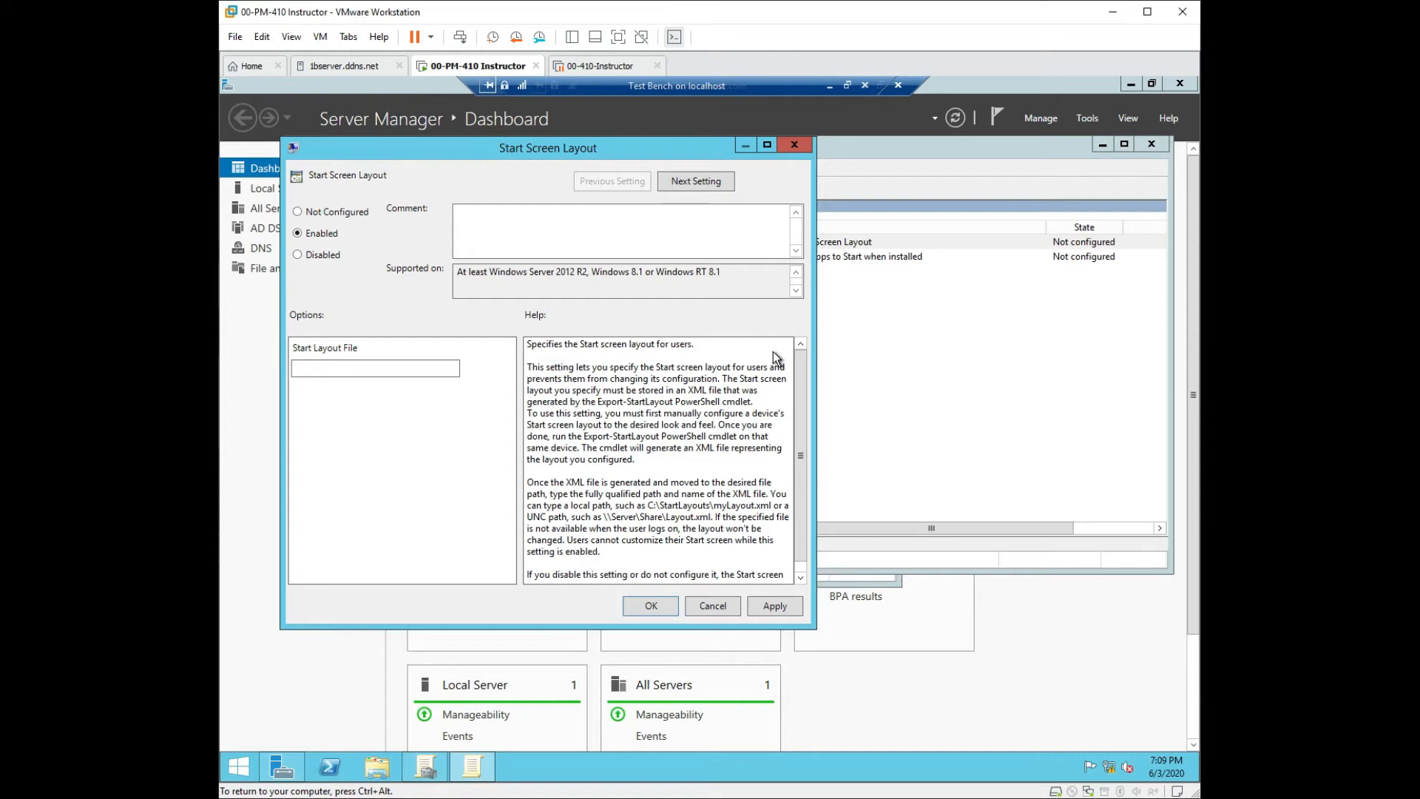
pyautogui.click(298, 211)
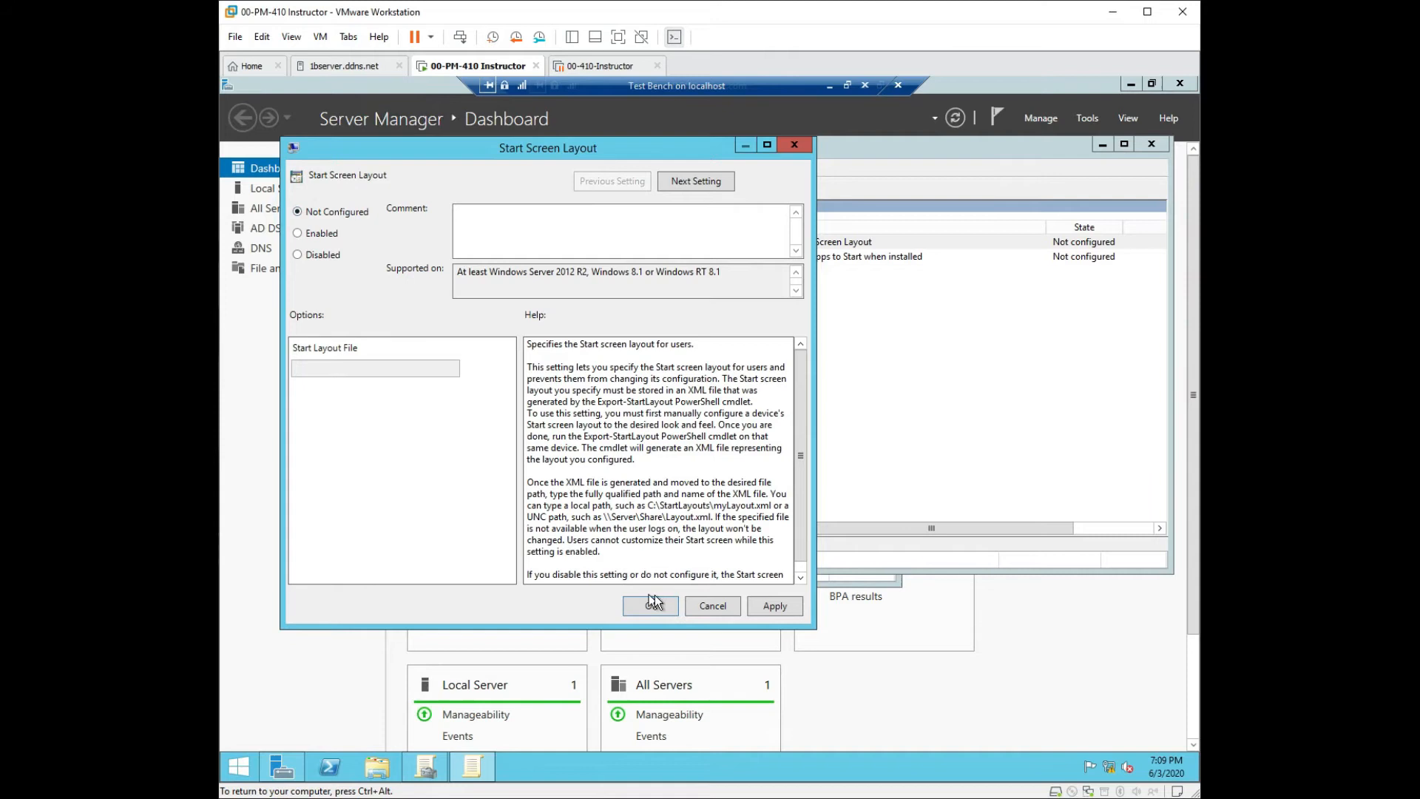
pyautogui.click(789, 613)
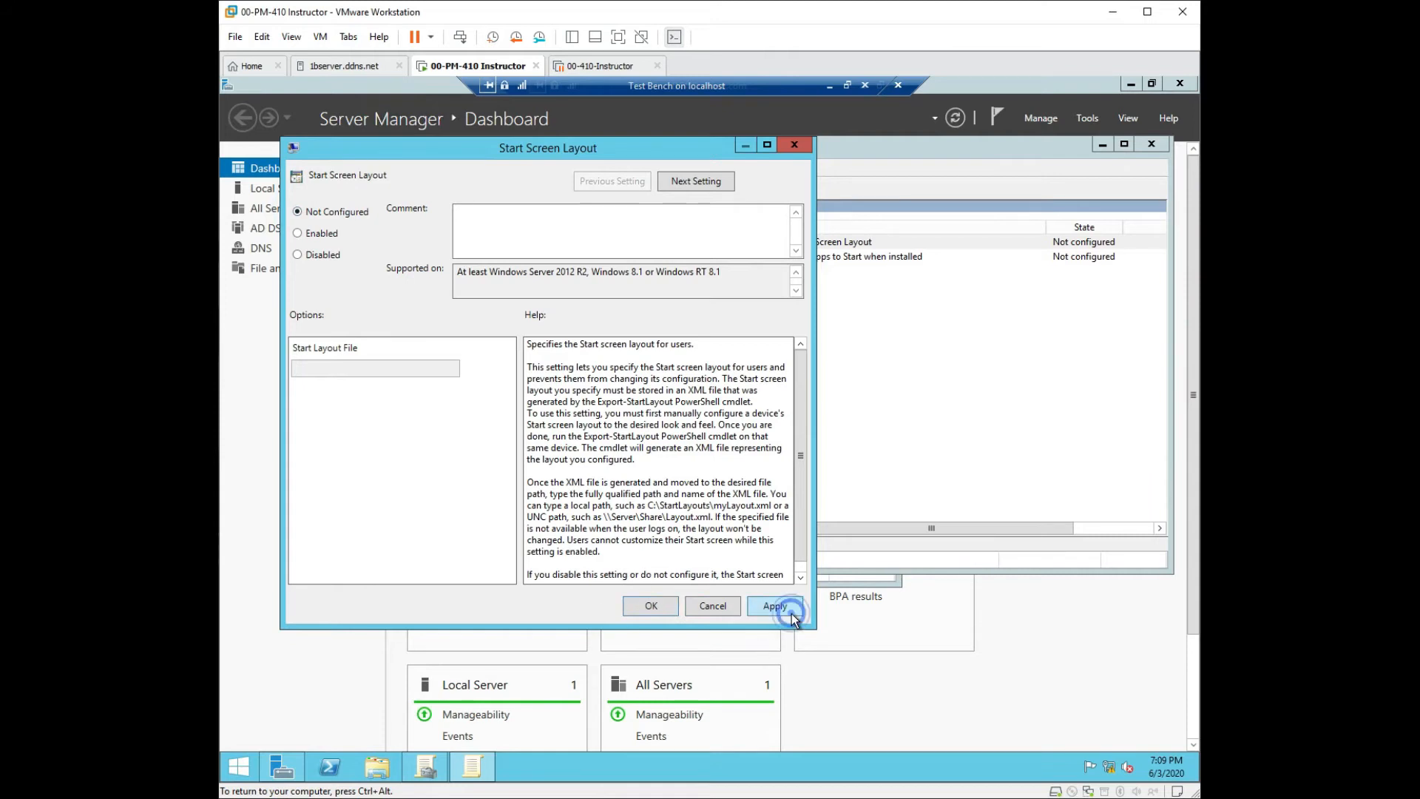
pyautogui.click(650, 608)
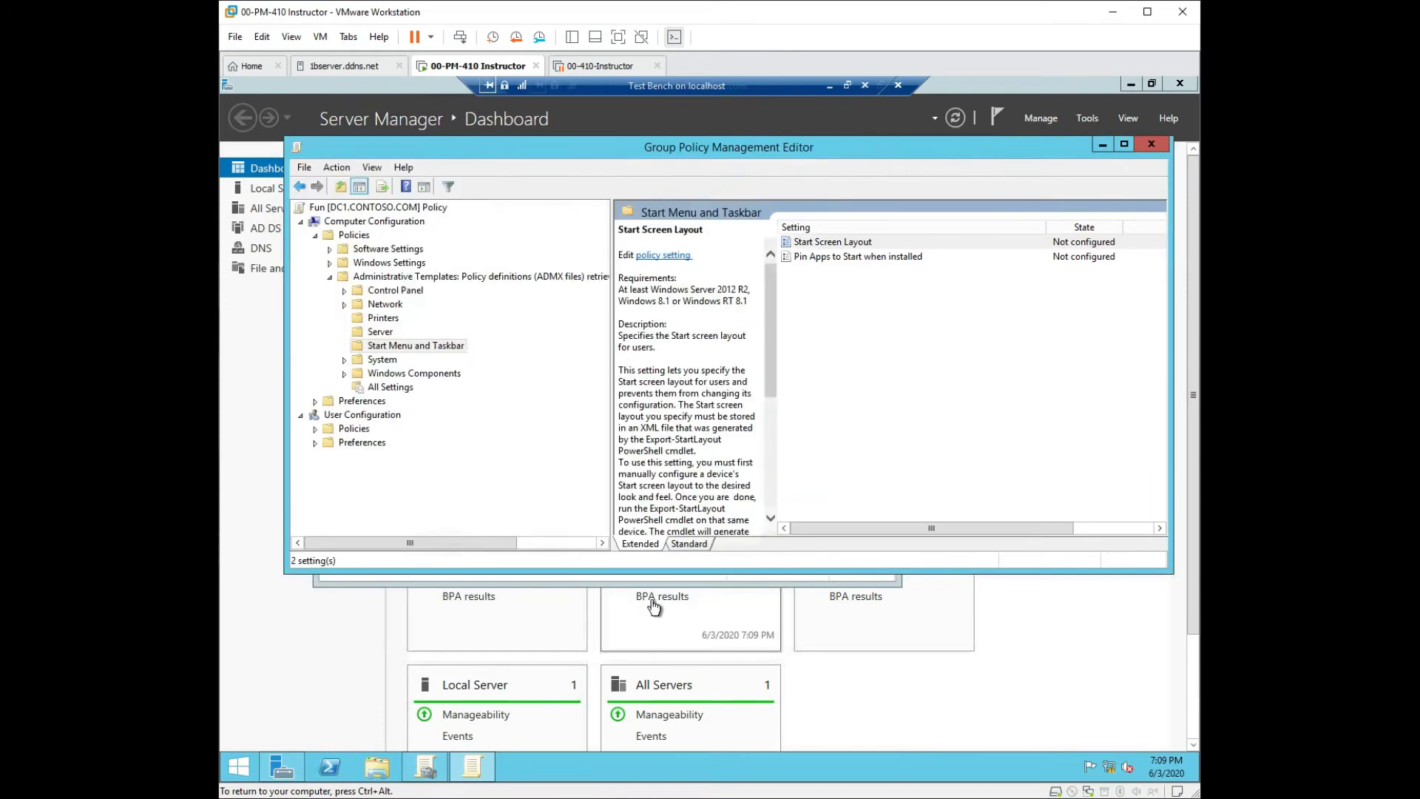
pyautogui.click(812, 258)
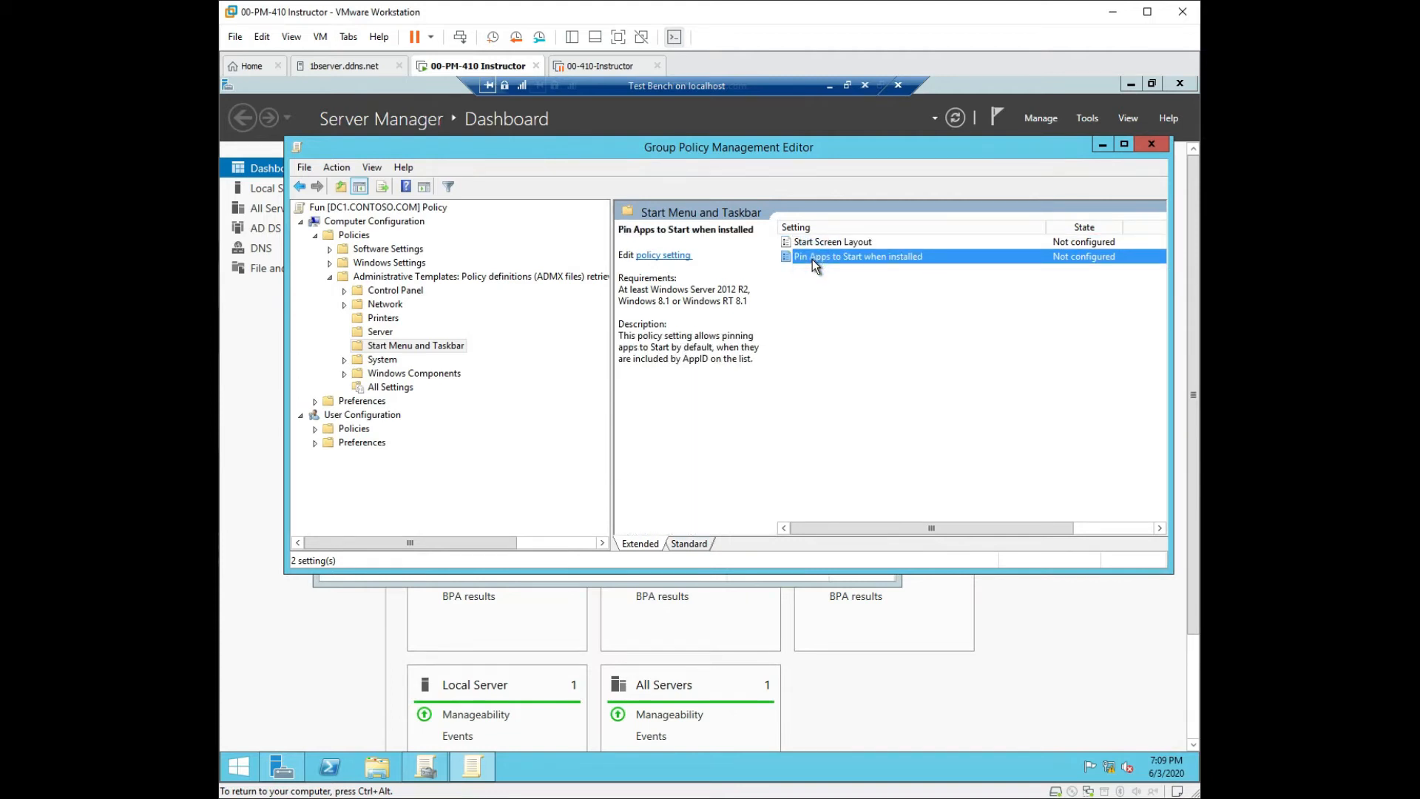
pyautogui.doubleClick(812, 259)
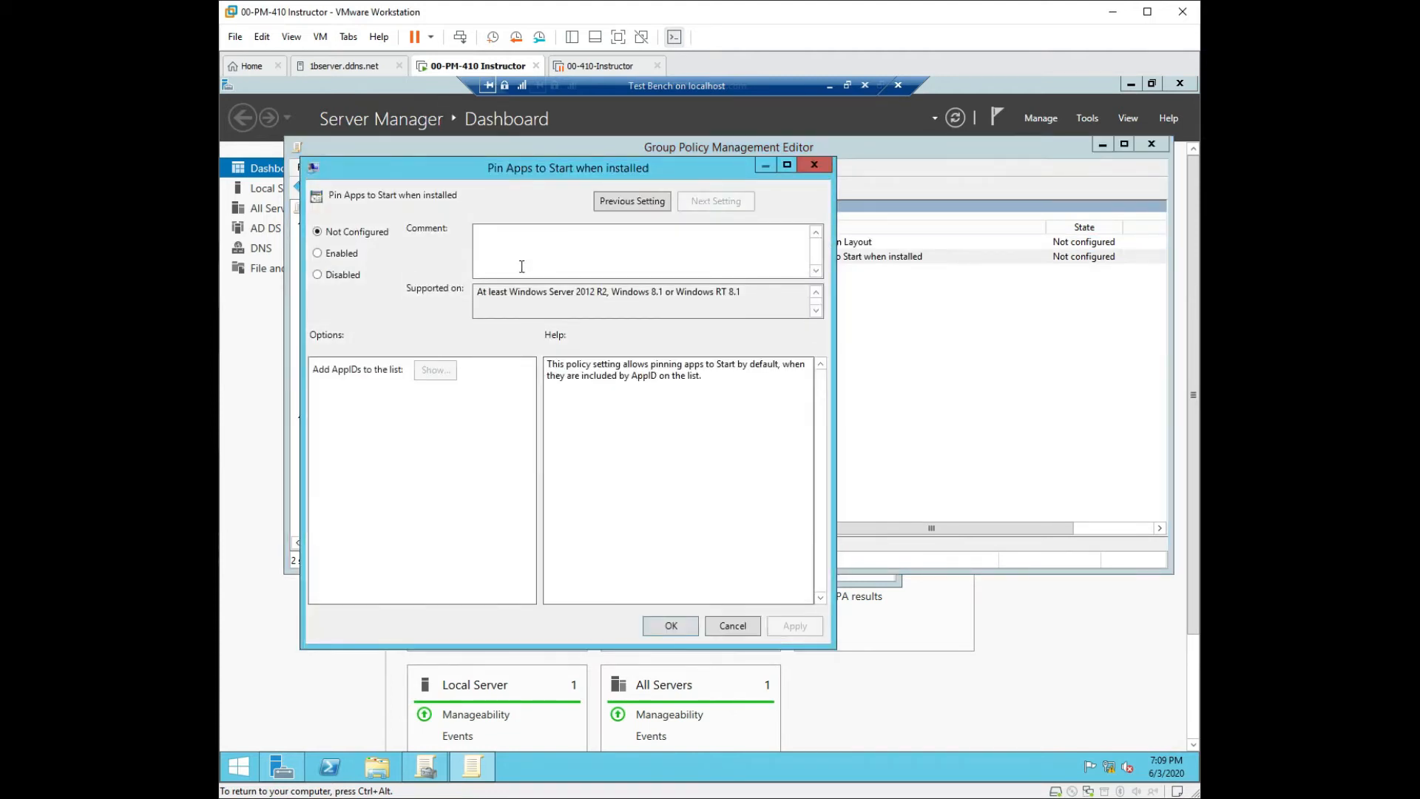
pyautogui.click(327, 253)
pyautogui.click(435, 370)
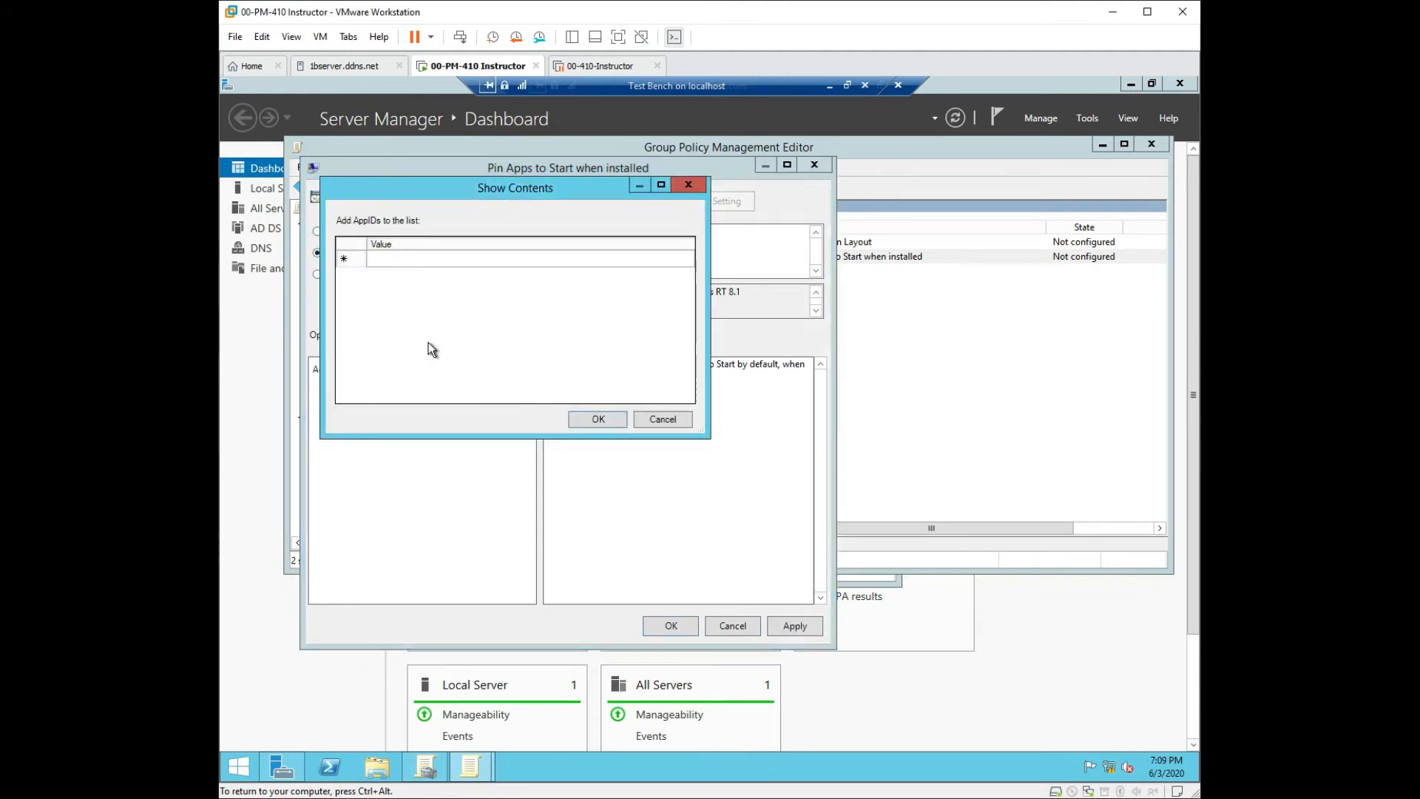
pyautogui.click(403, 260)
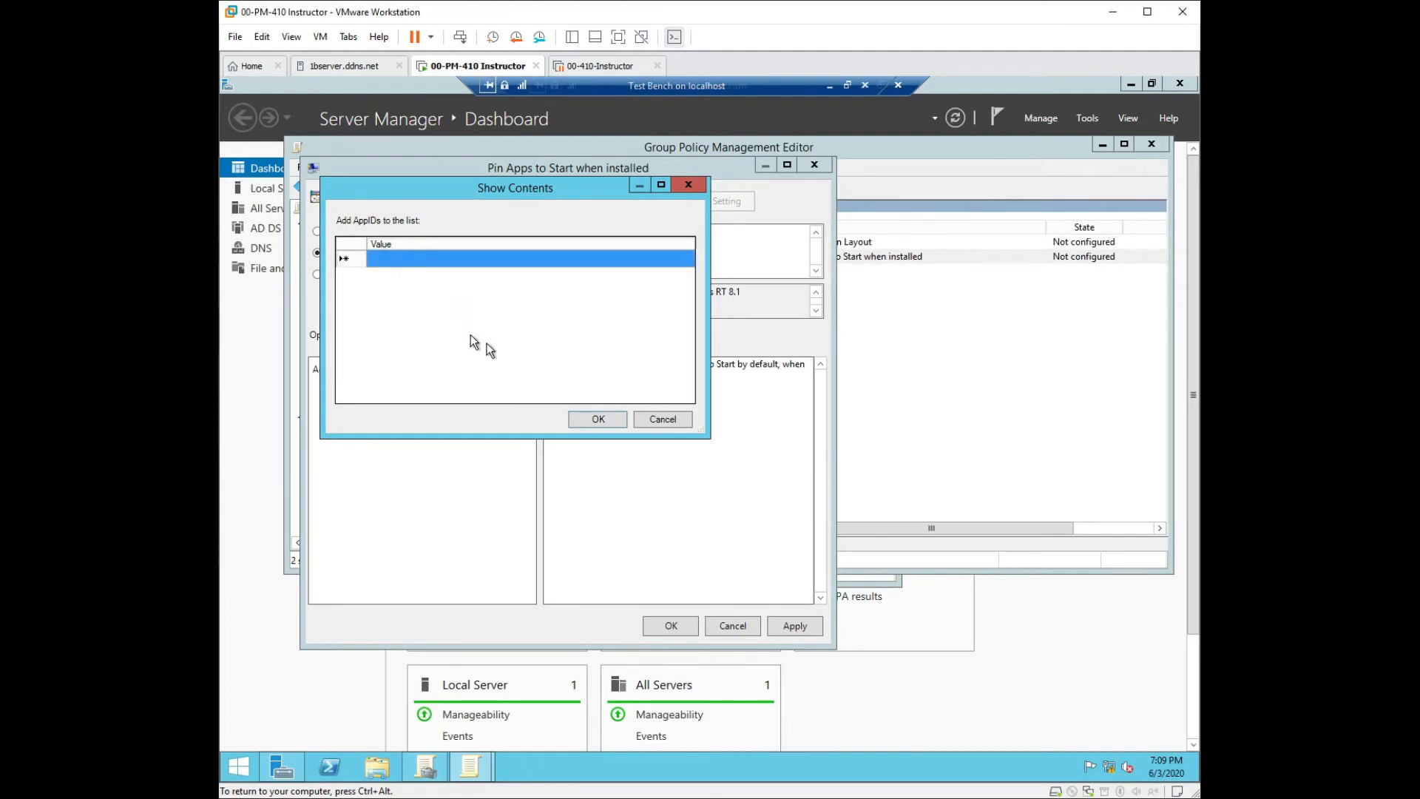
pyautogui.click(693, 188)
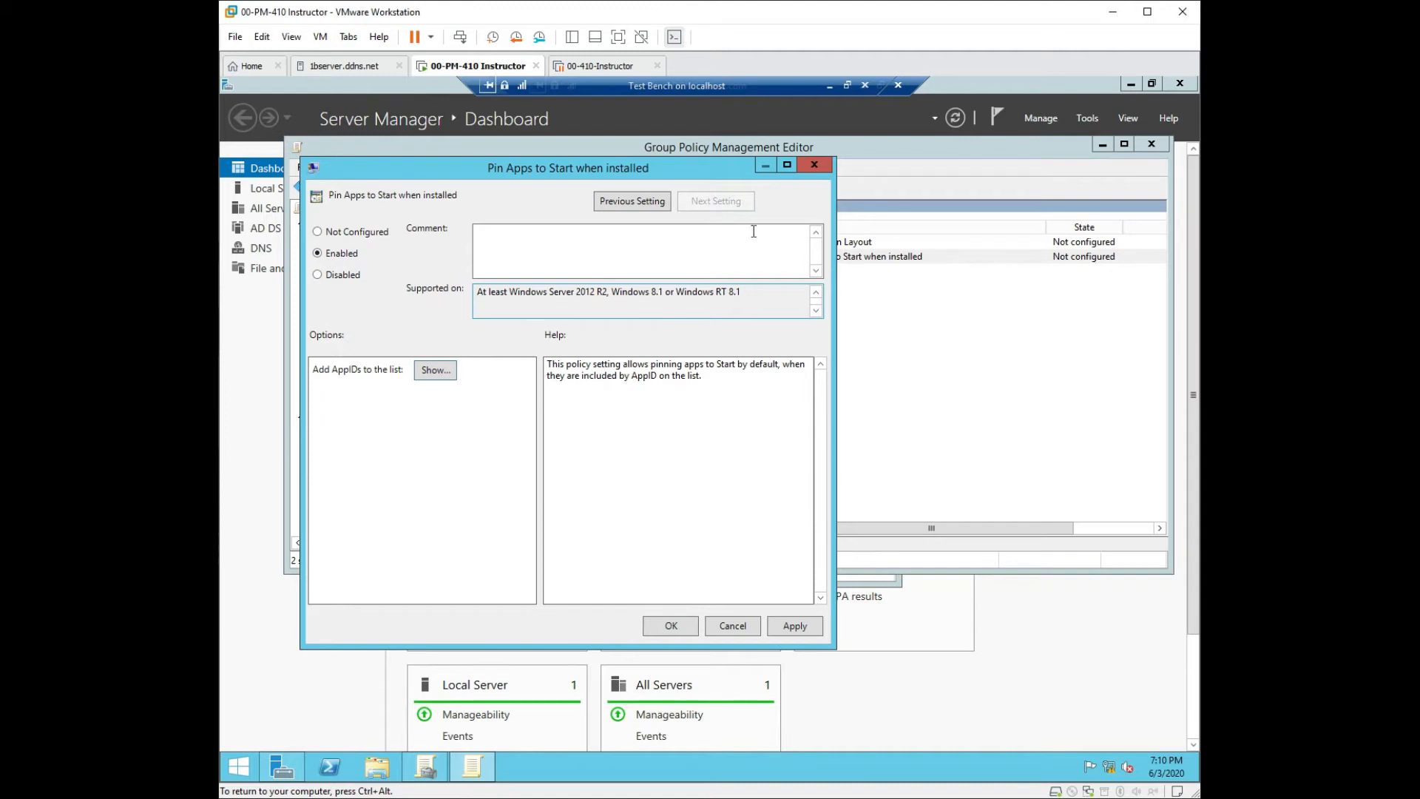
pyautogui.click(814, 165)
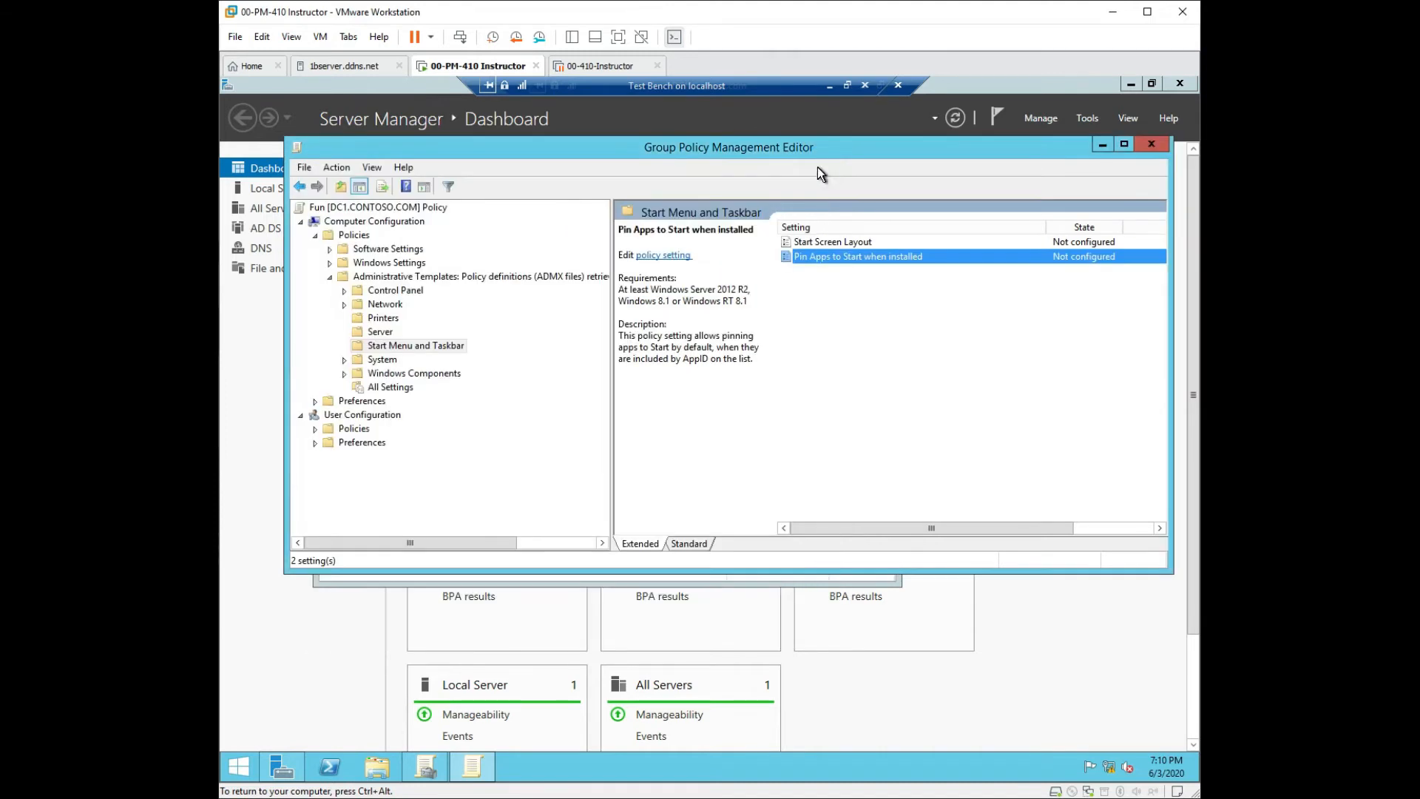
pyautogui.click(1149, 151)
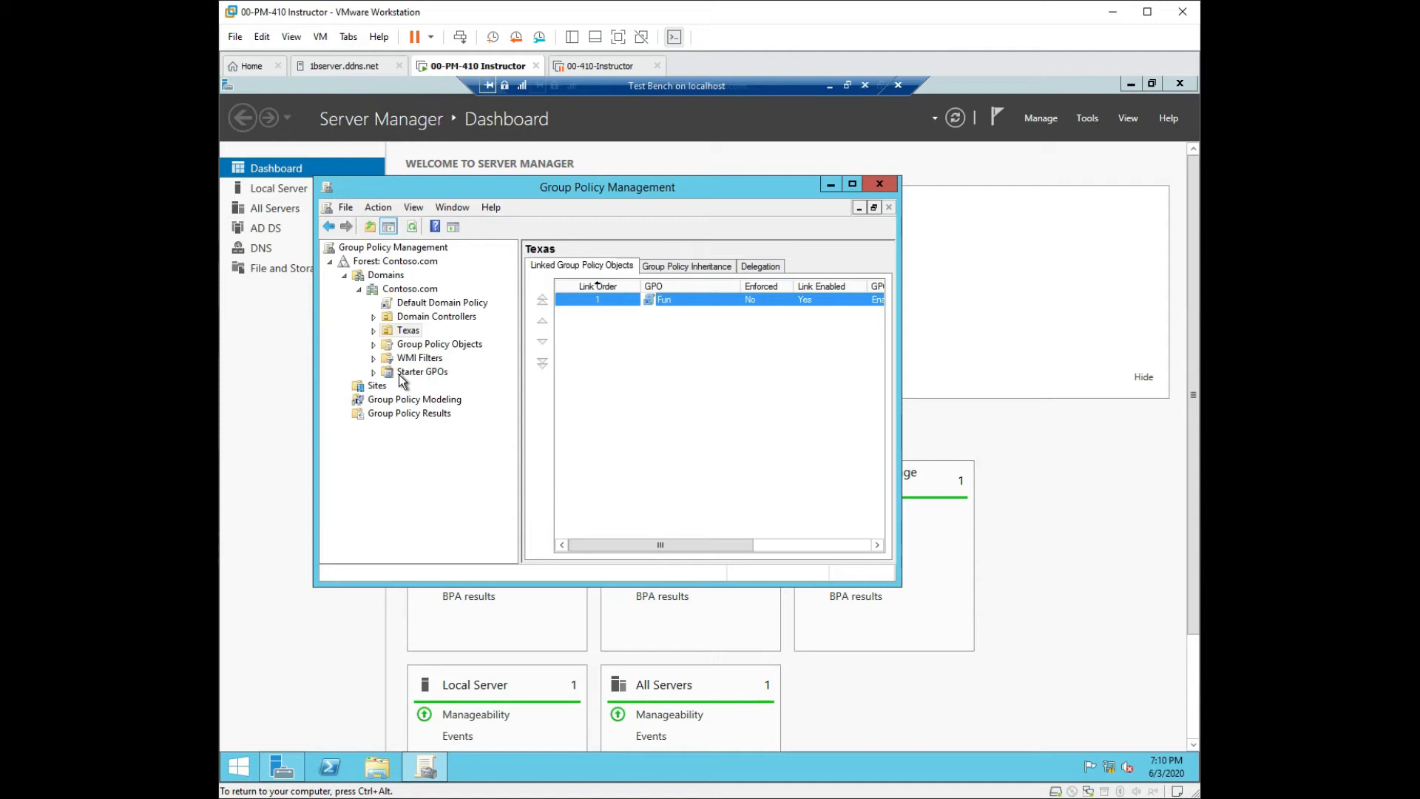
pyautogui.click(879, 184)
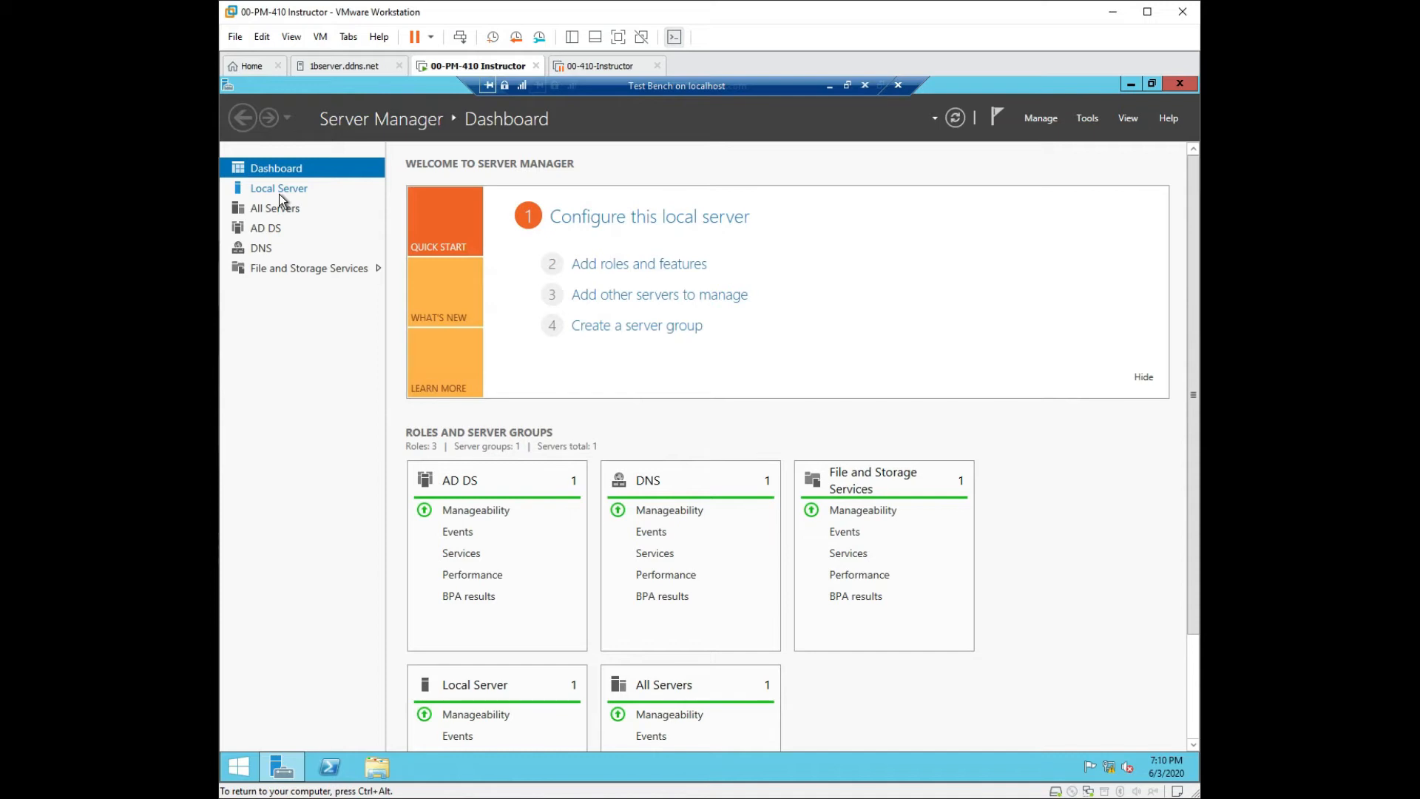
pyautogui.hotkey('ctrl', 'alt')
pyautogui.moveTo(725, 89); pyautogui.dragTo(553, 95)
pyautogui.moveTo(721, 86); pyautogui.dragTo(899, 99)
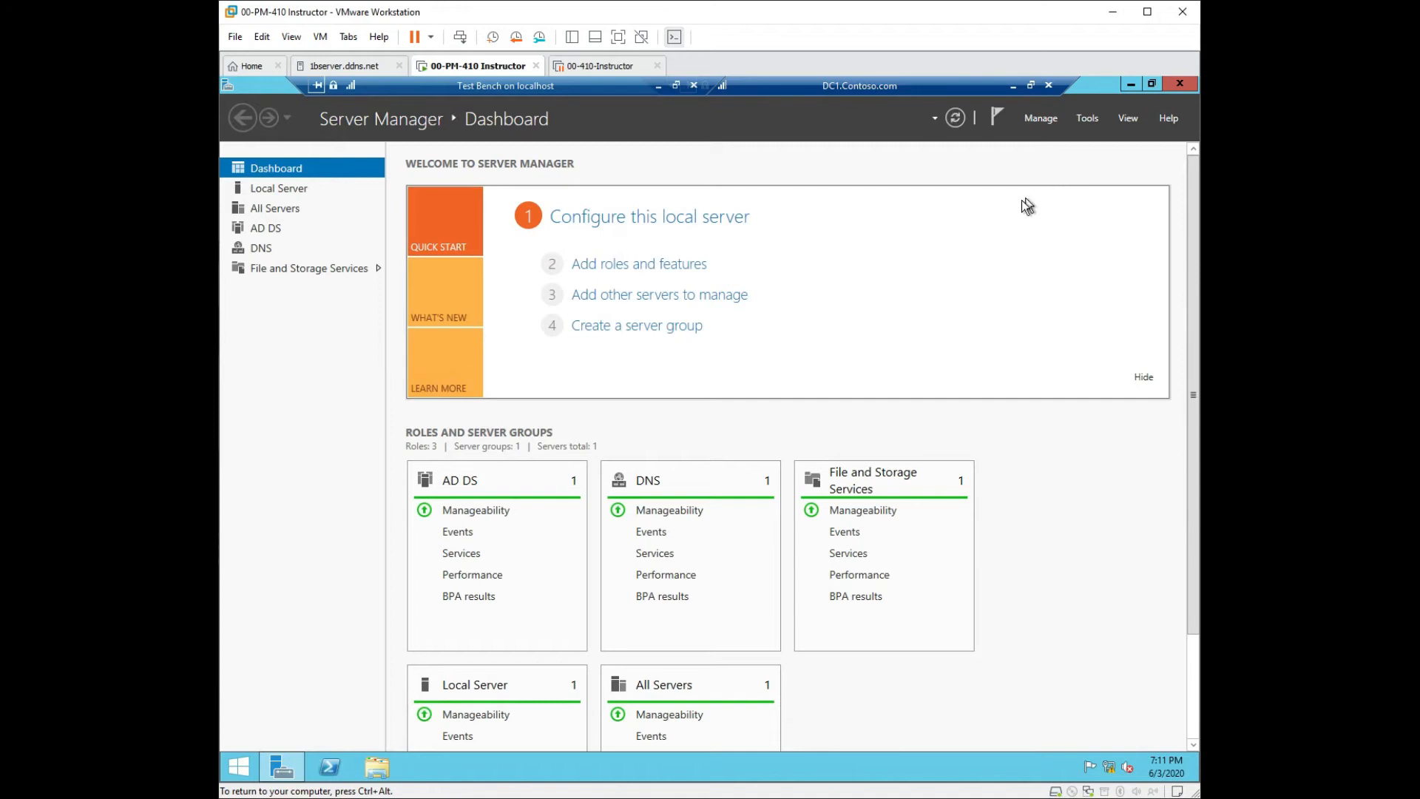
pyautogui.click(1132, 85)
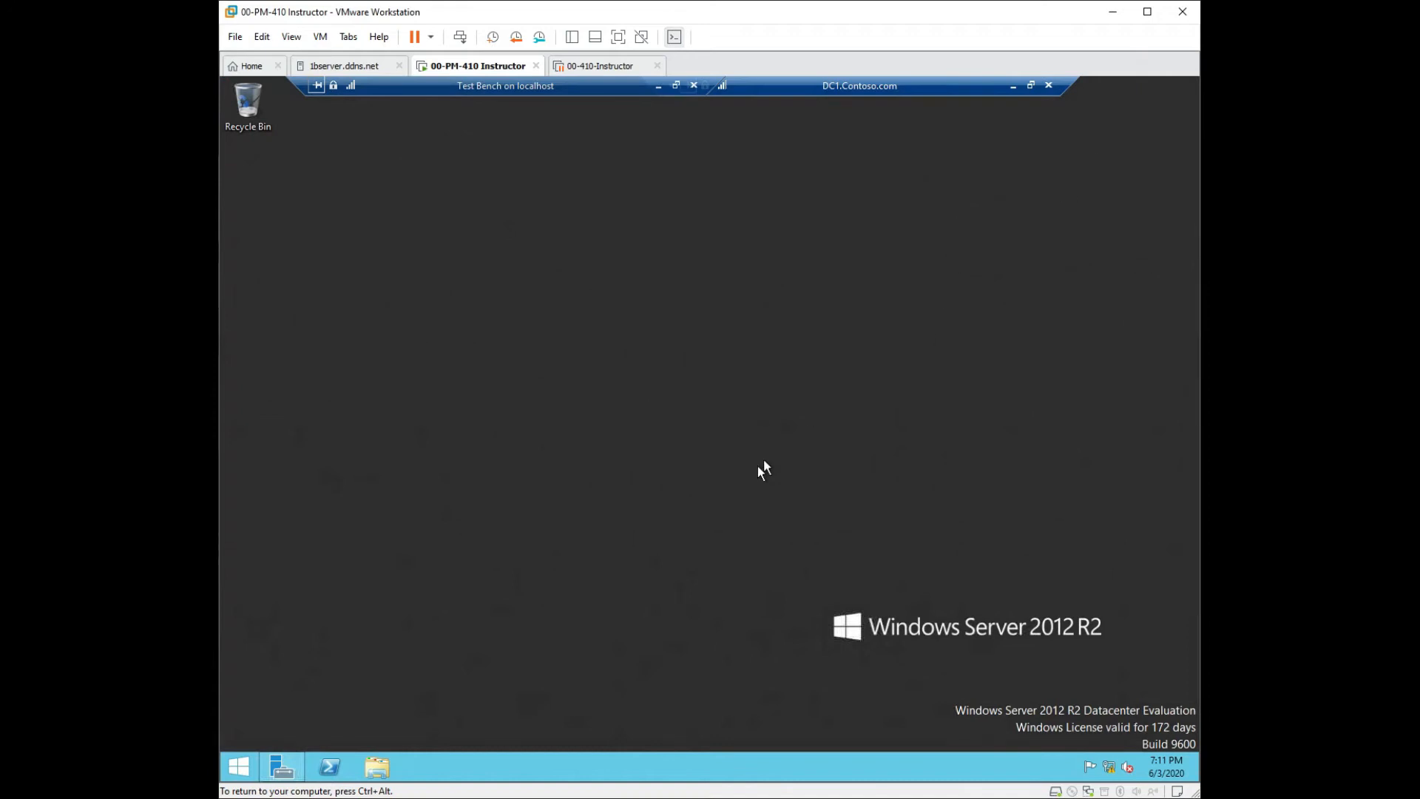
pyautogui.click(275, 769)
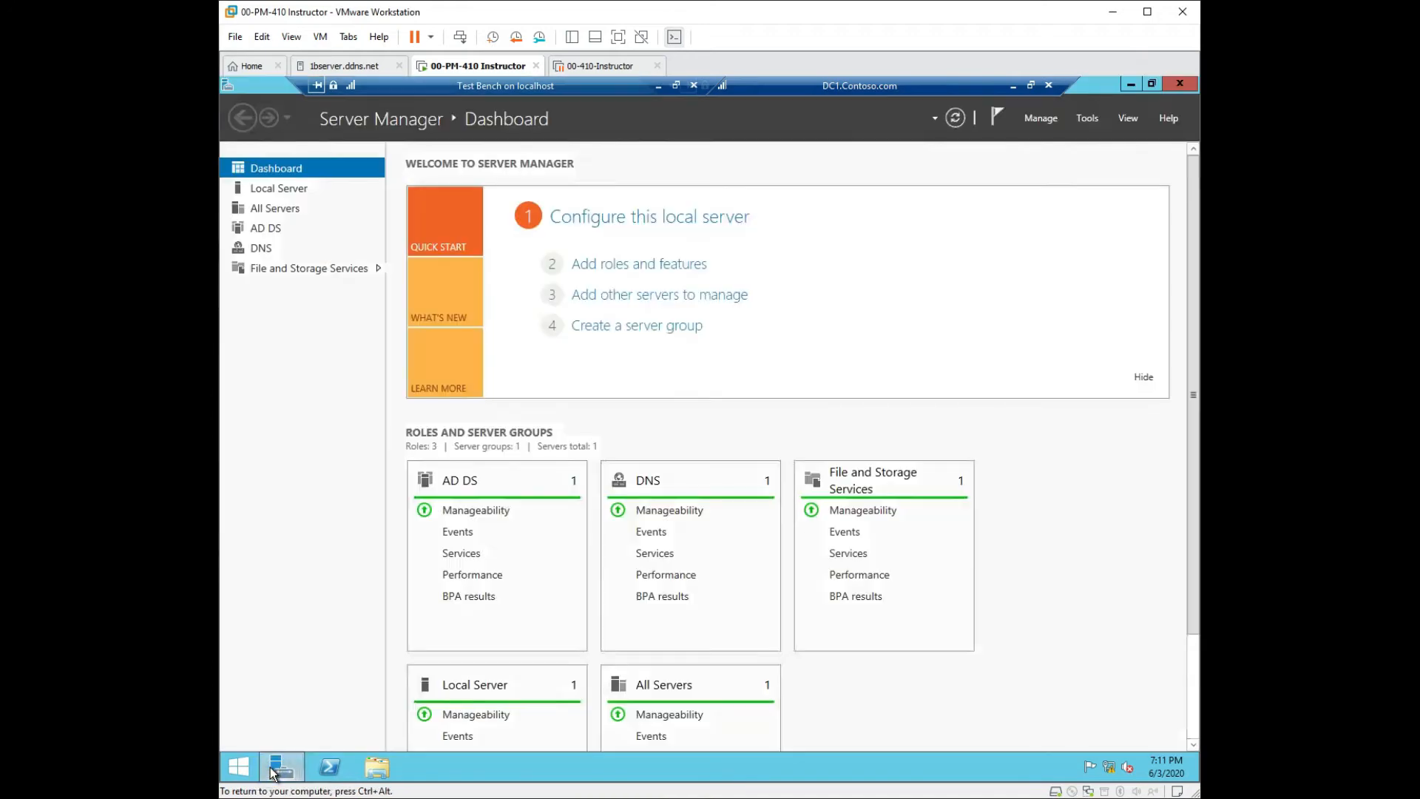
# Reopen Group Policy Management from Tools and edit the Fun GPO linked to Texas.
pyautogui.click(1096, 119)
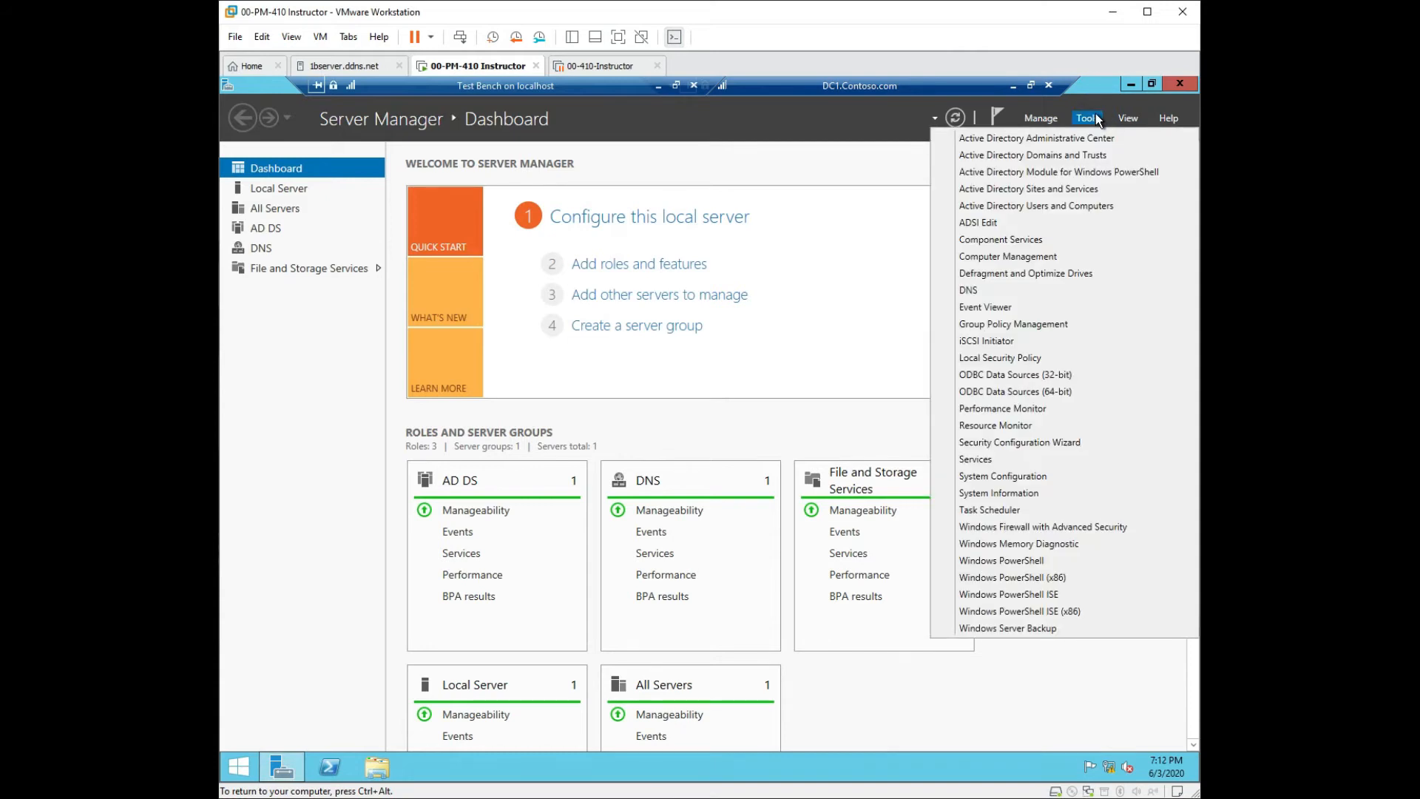
pyautogui.click(1018, 324)
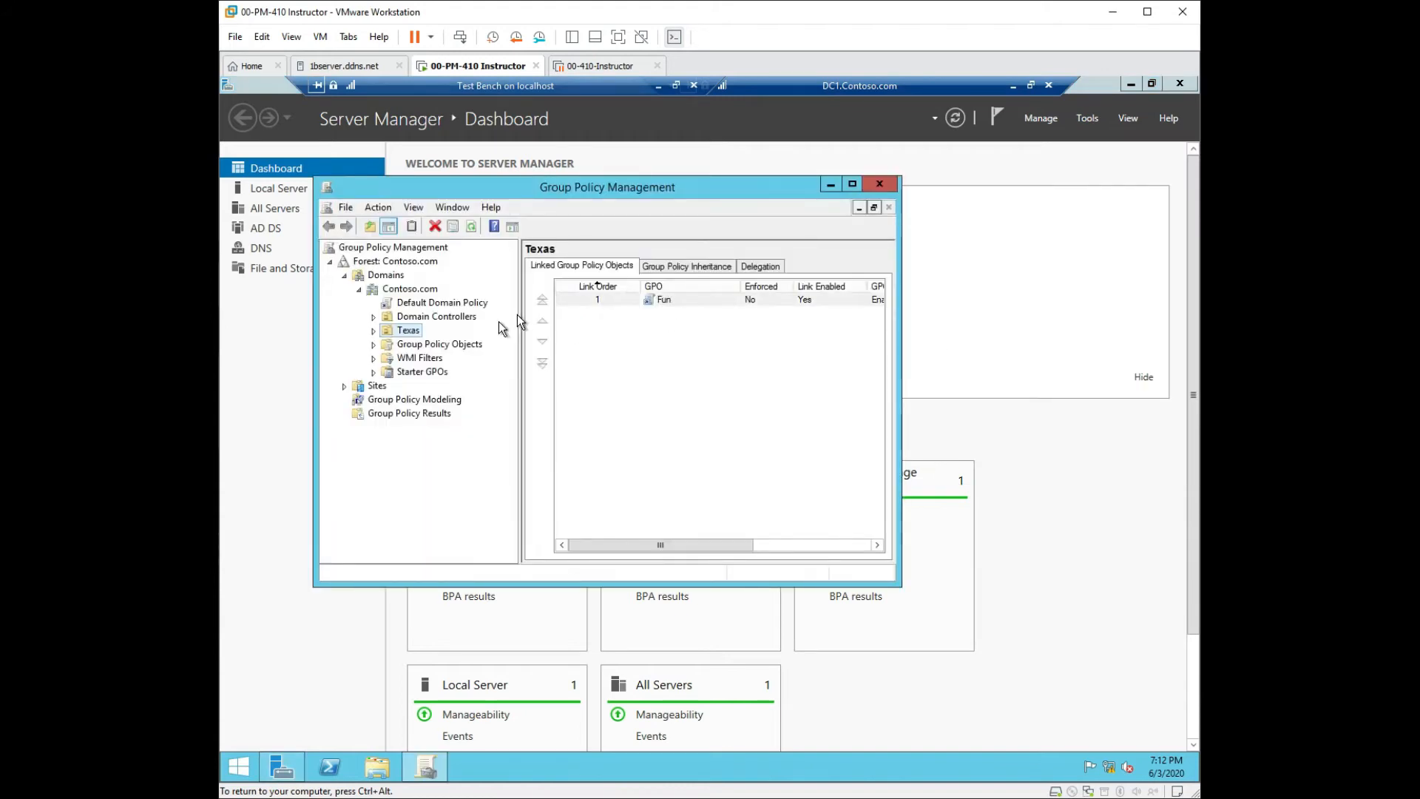
pyautogui.rightClick(662, 300)
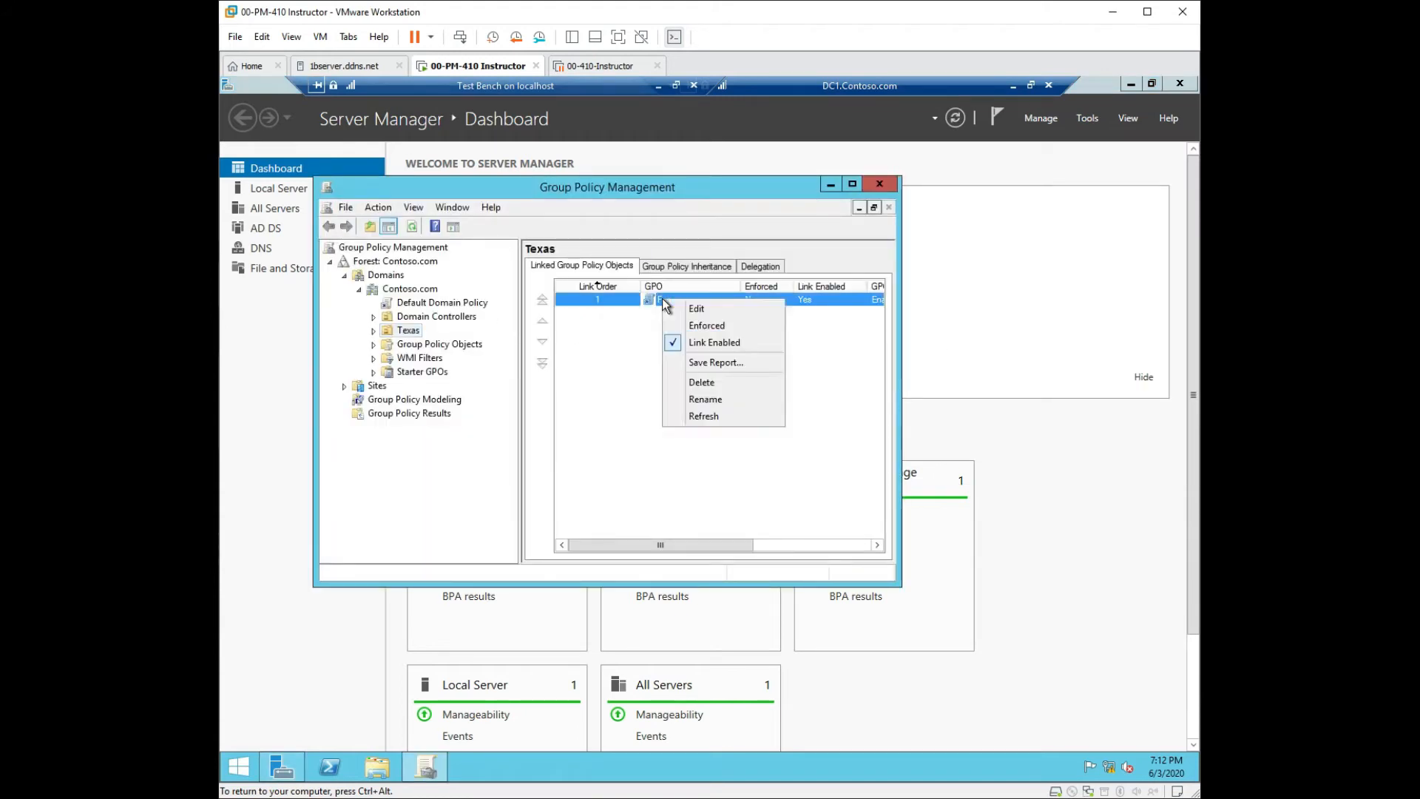
pyautogui.click(698, 314)
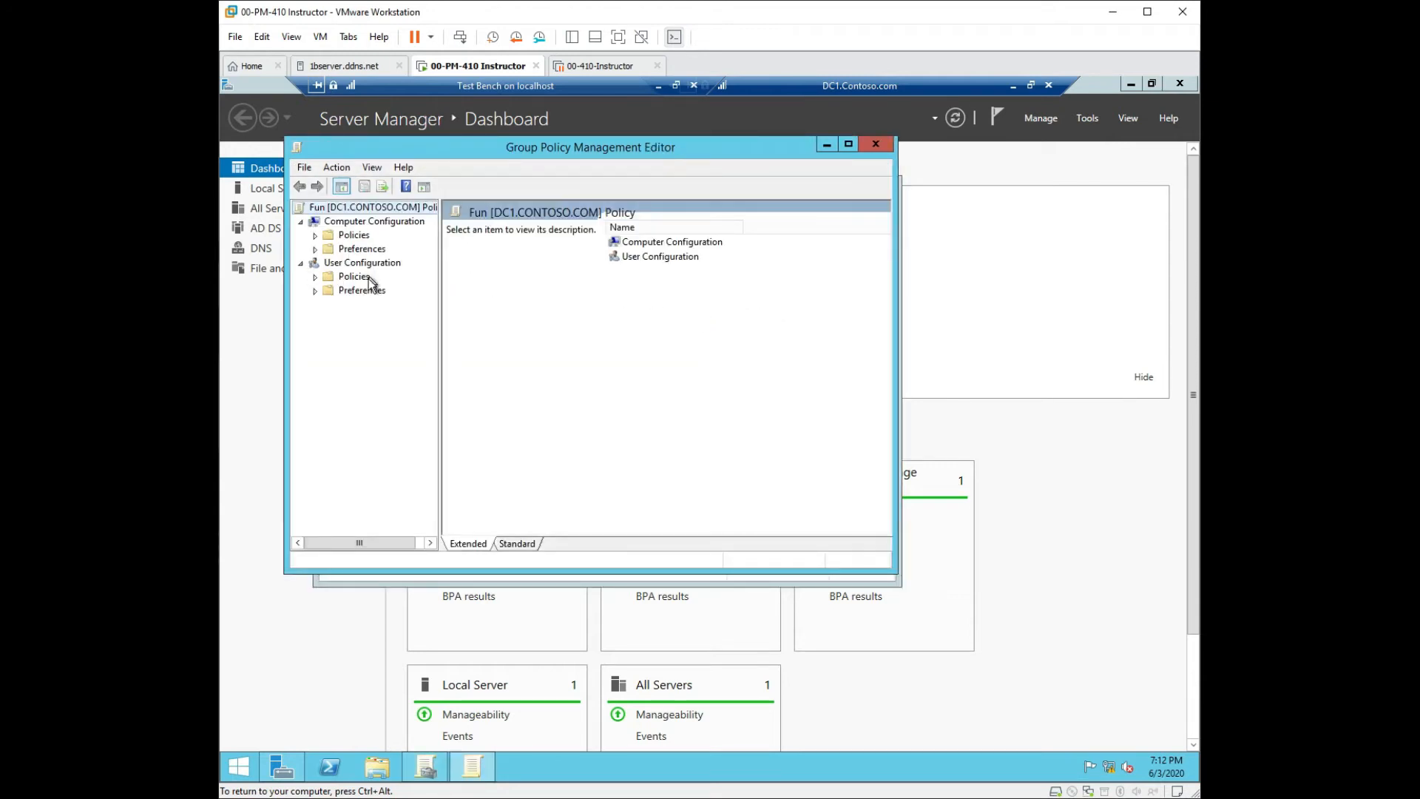
# Show Administrative Templates > System, minimize Group Policy Management and enlarge the editor window.
pyautogui.click(315, 235)
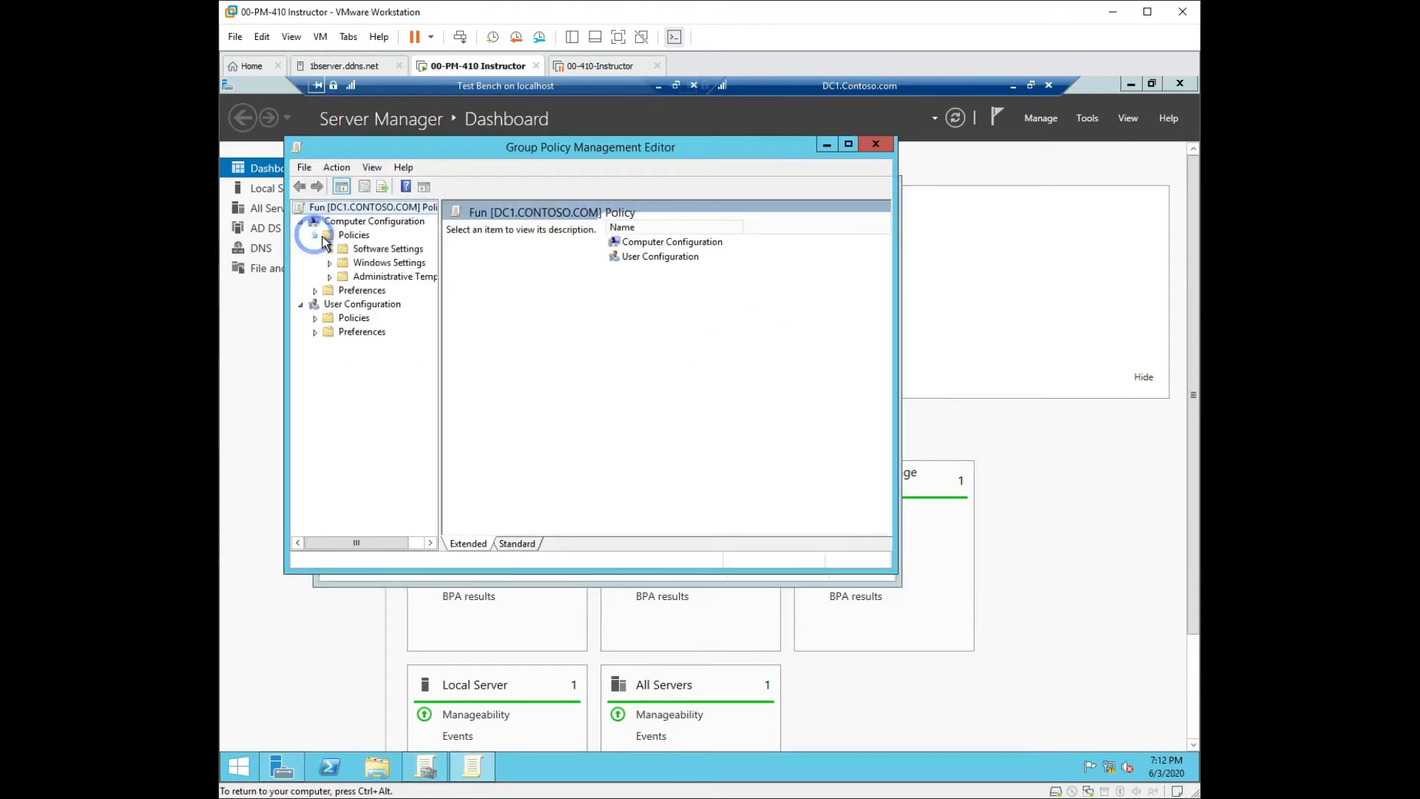
pyautogui.click(330, 276)
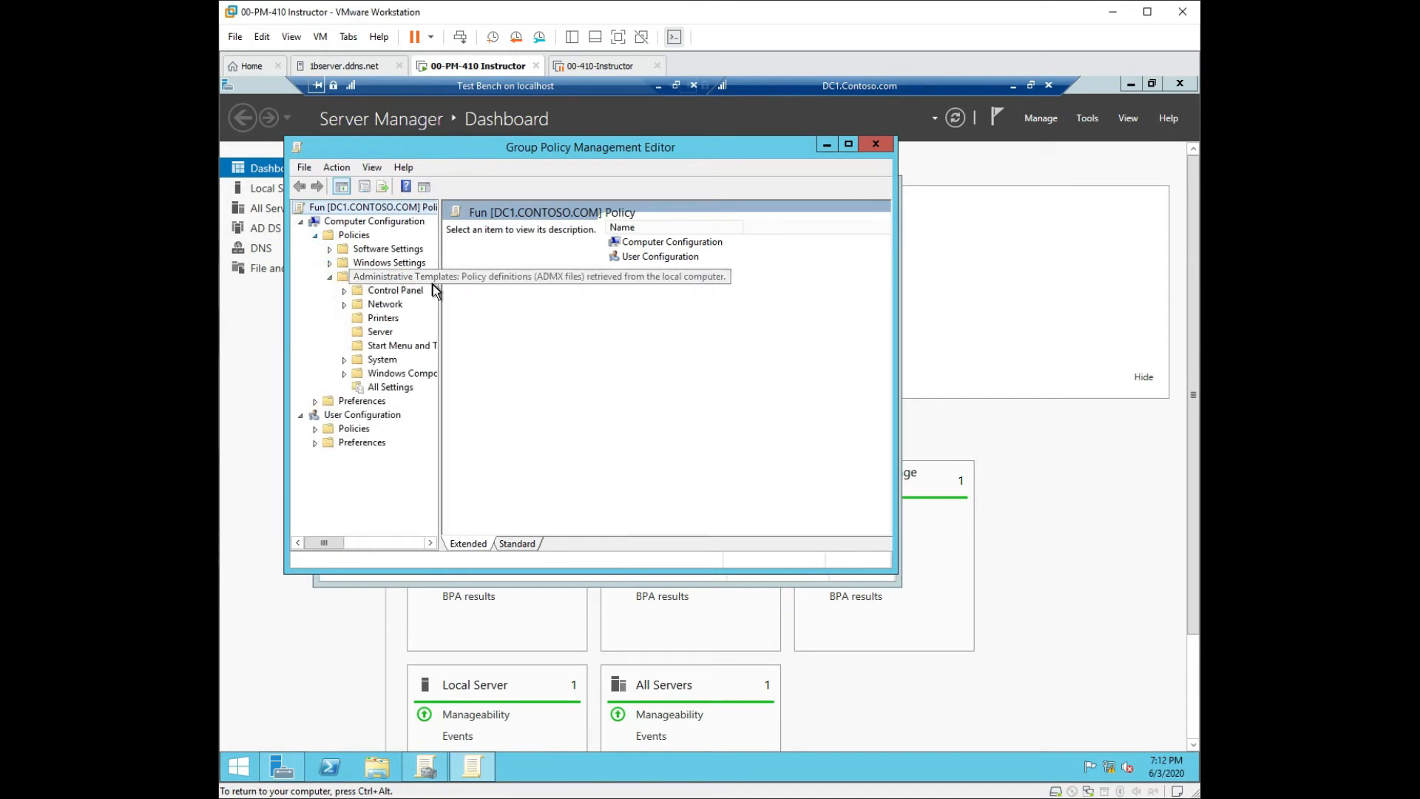
pyautogui.moveTo(440, 297); pyautogui.dragTo(557, 297)
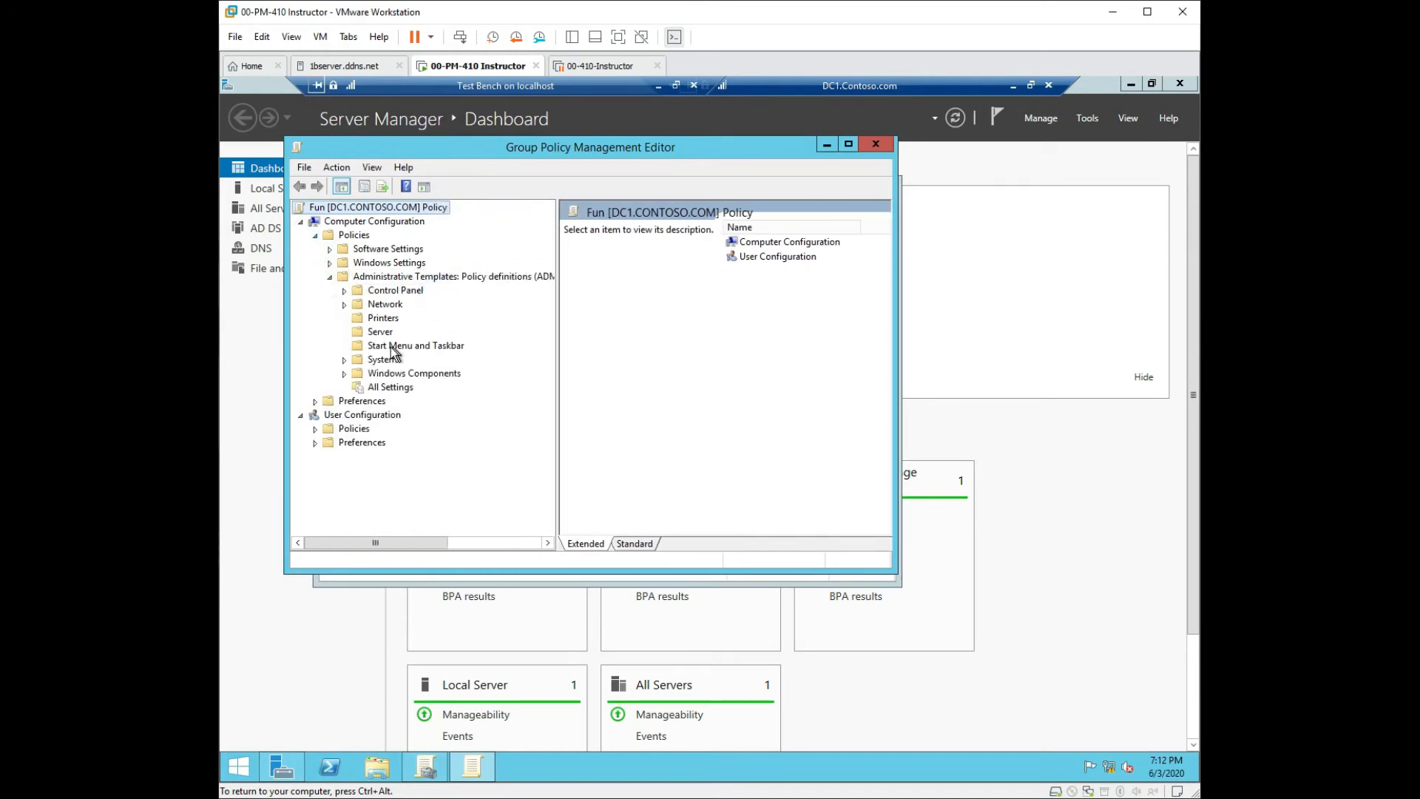
pyautogui.click(381, 360)
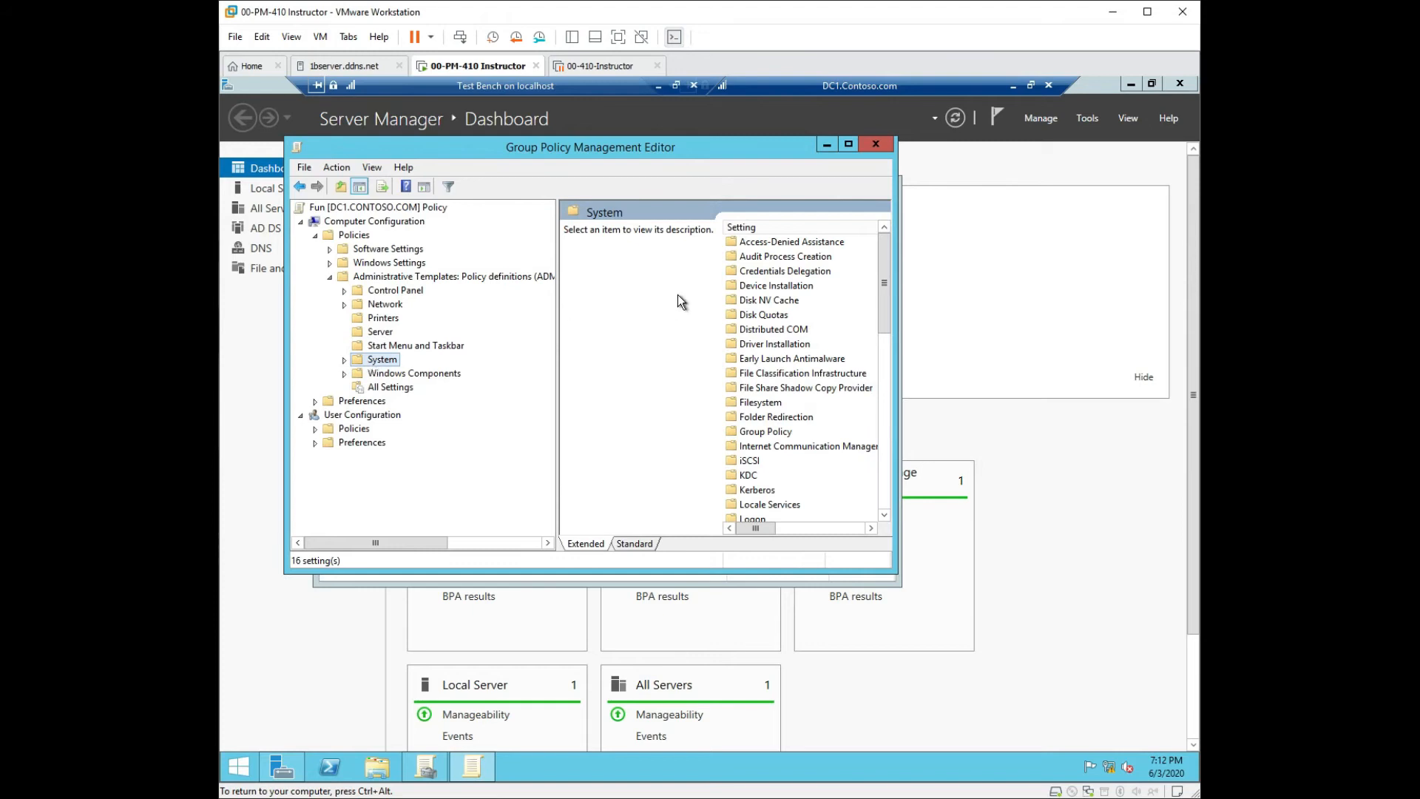
pyautogui.moveTo(558, 401); pyautogui.dragTo(493, 402)
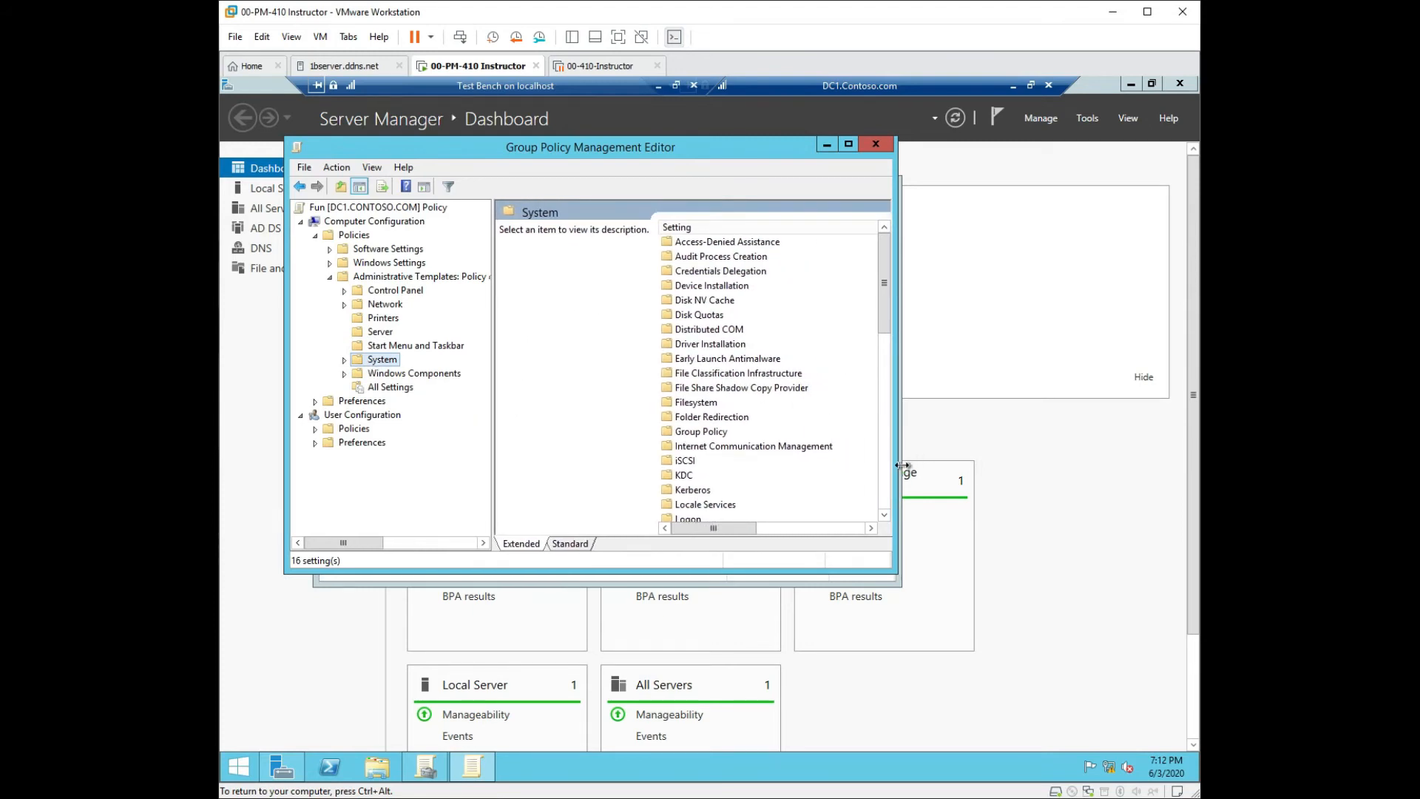
pyautogui.moveTo(902, 469); pyautogui.dragTo(1033, 442)
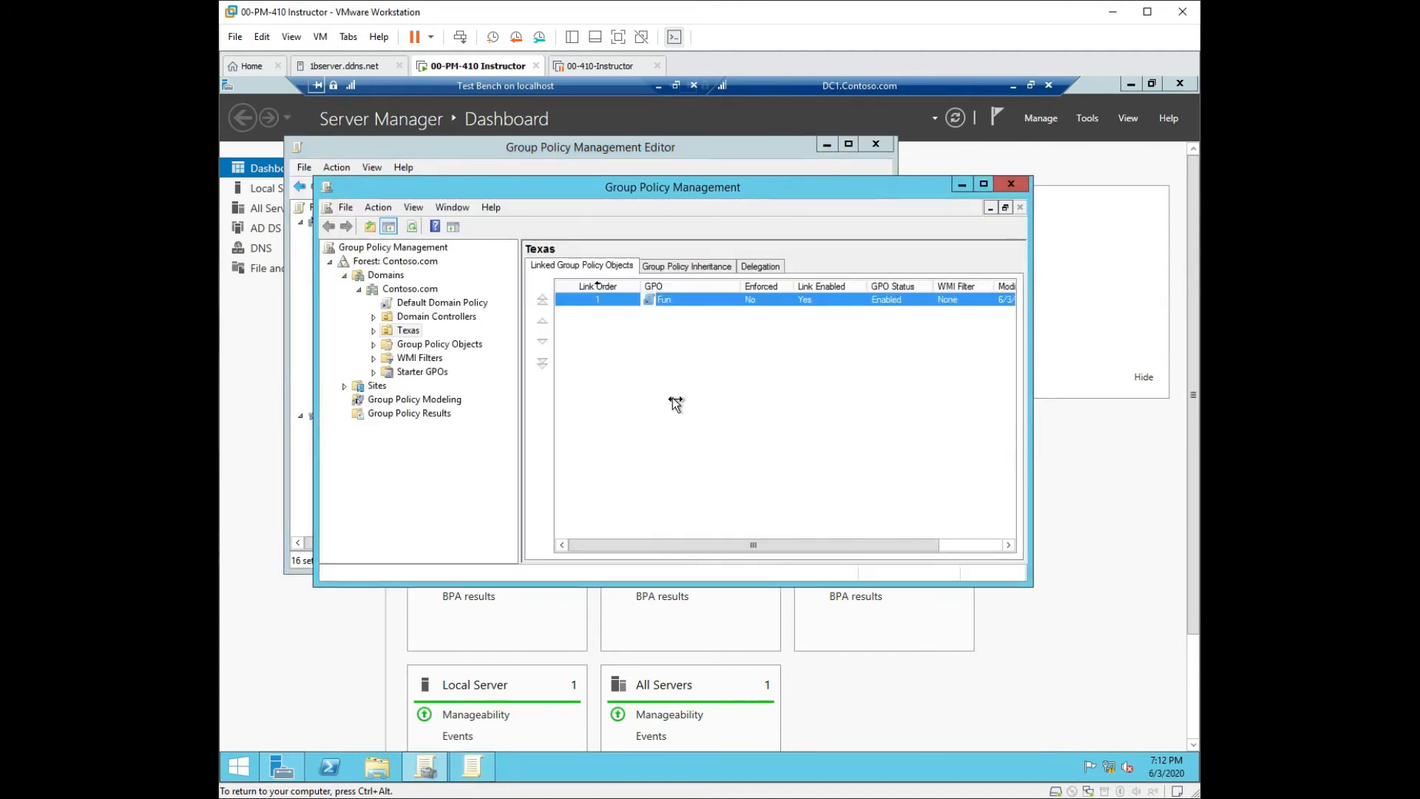
pyautogui.click(960, 185)
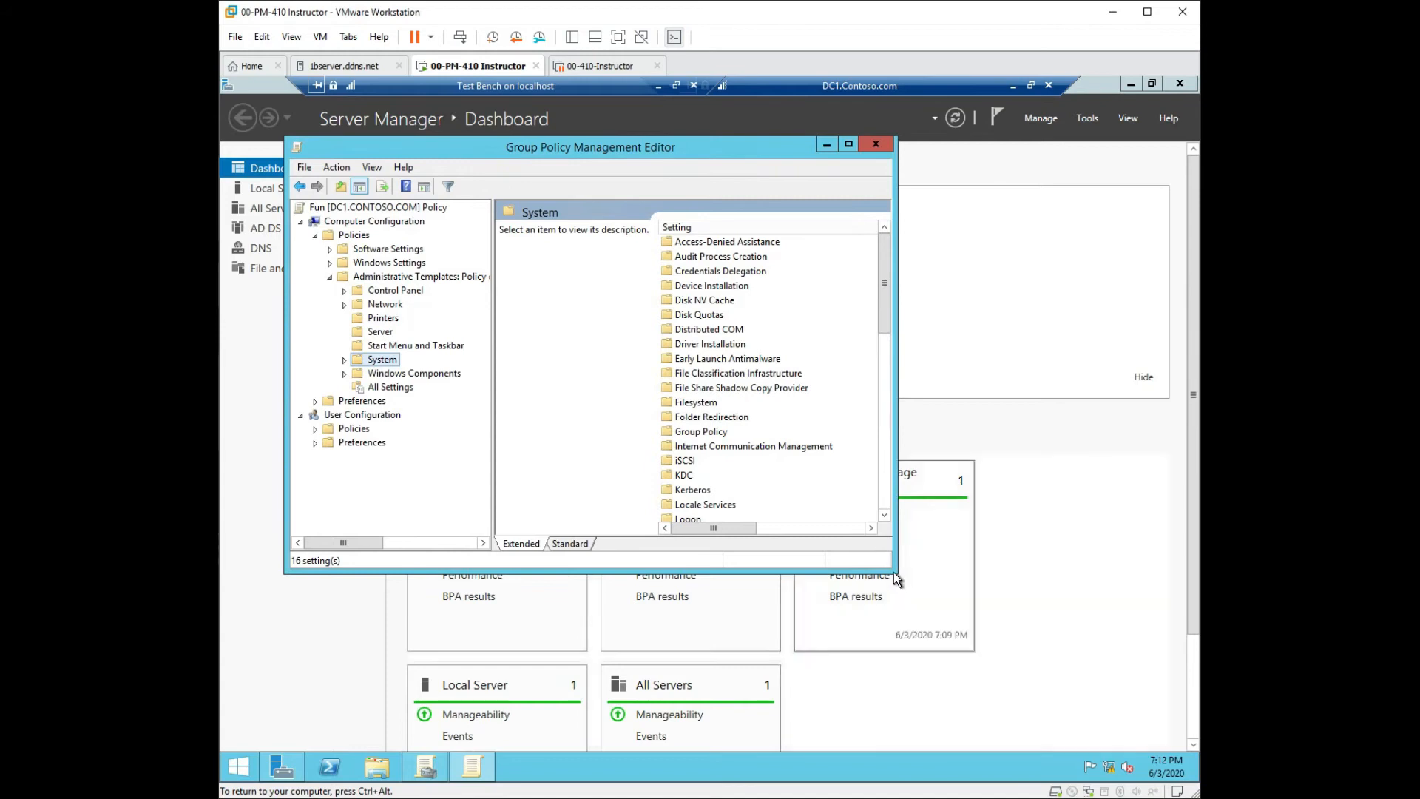
pyautogui.moveTo(895, 568); pyautogui.dragTo(1113, 712)
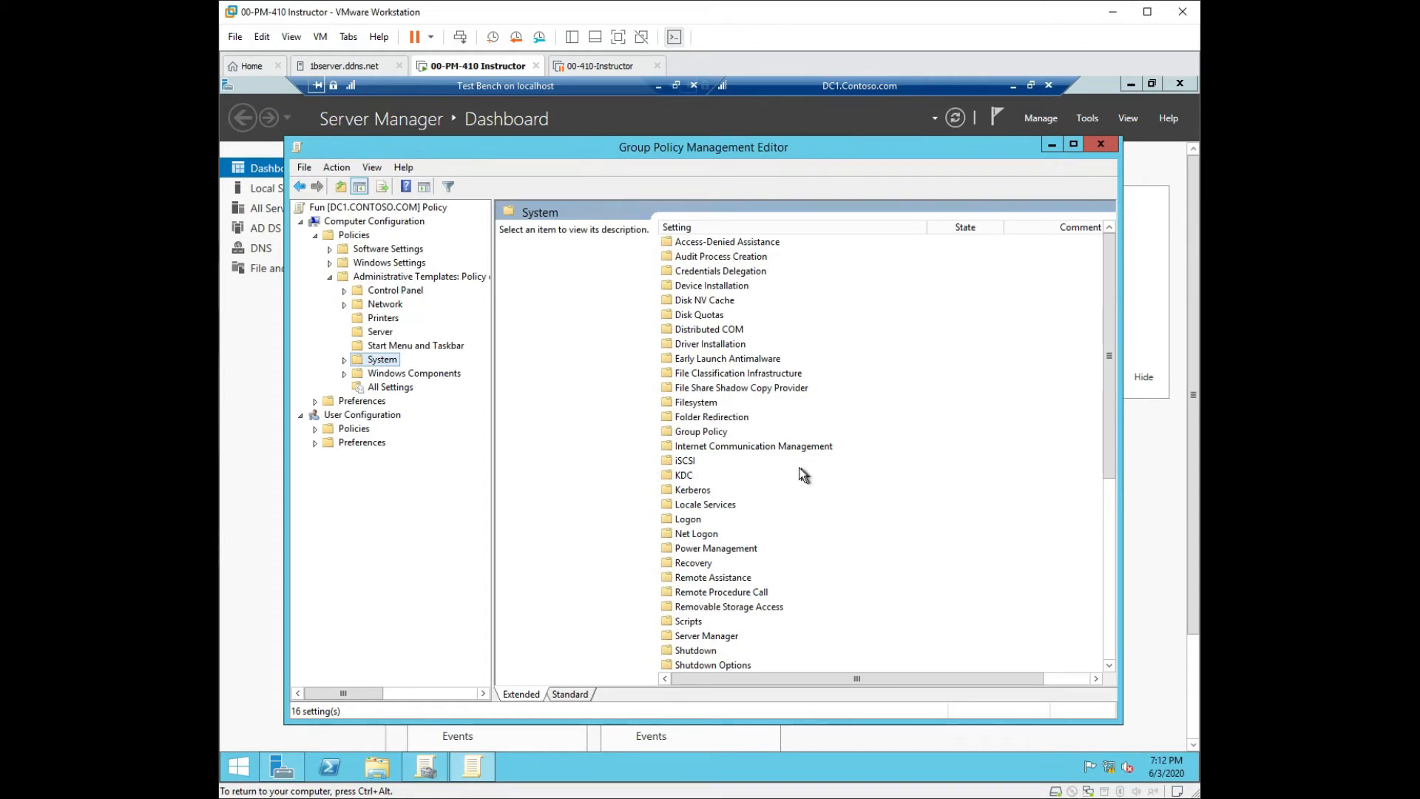
# Look through the iSCSI, Kerberos, Net Logon, Shutdown and Shutdown Options categories.
pyautogui.click(687, 460)
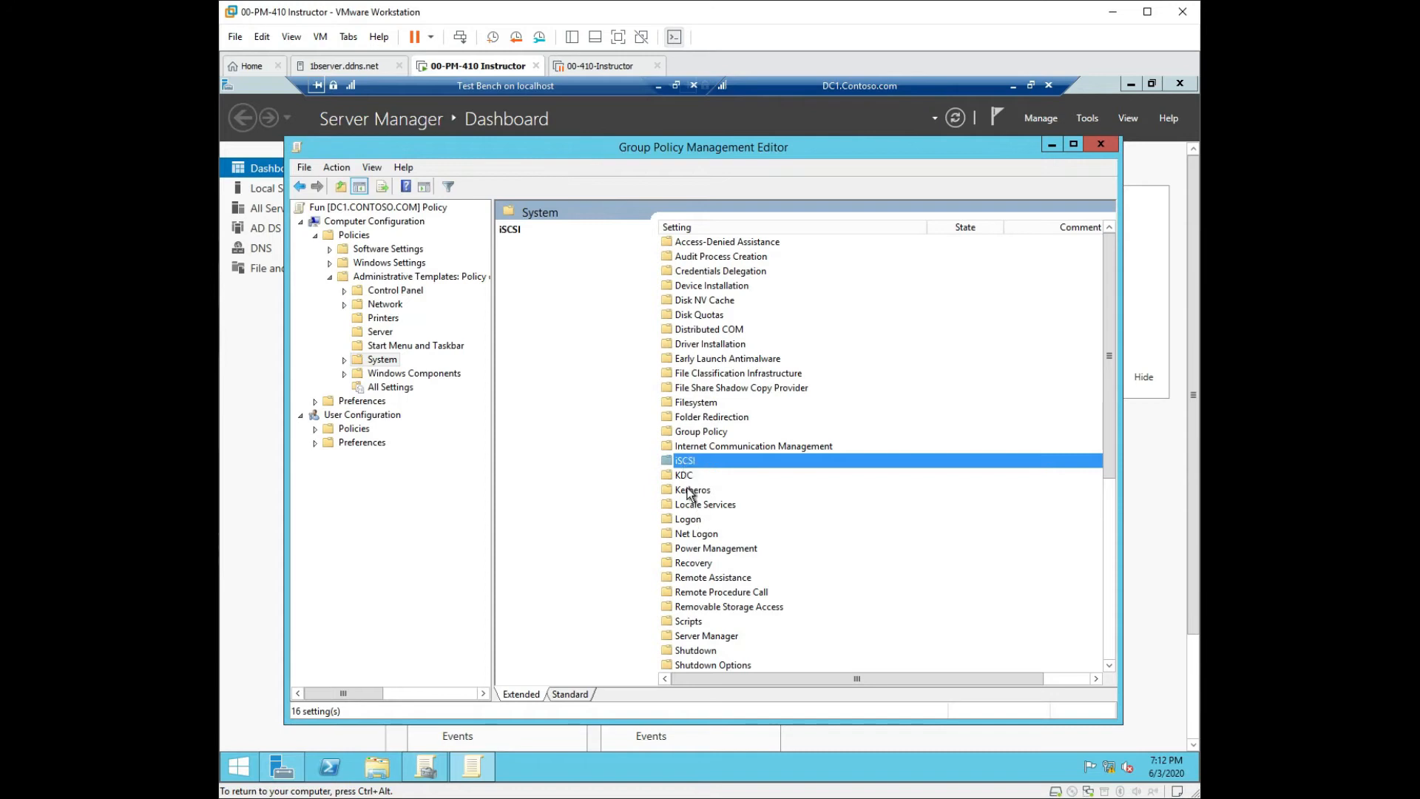
pyautogui.click(688, 491)
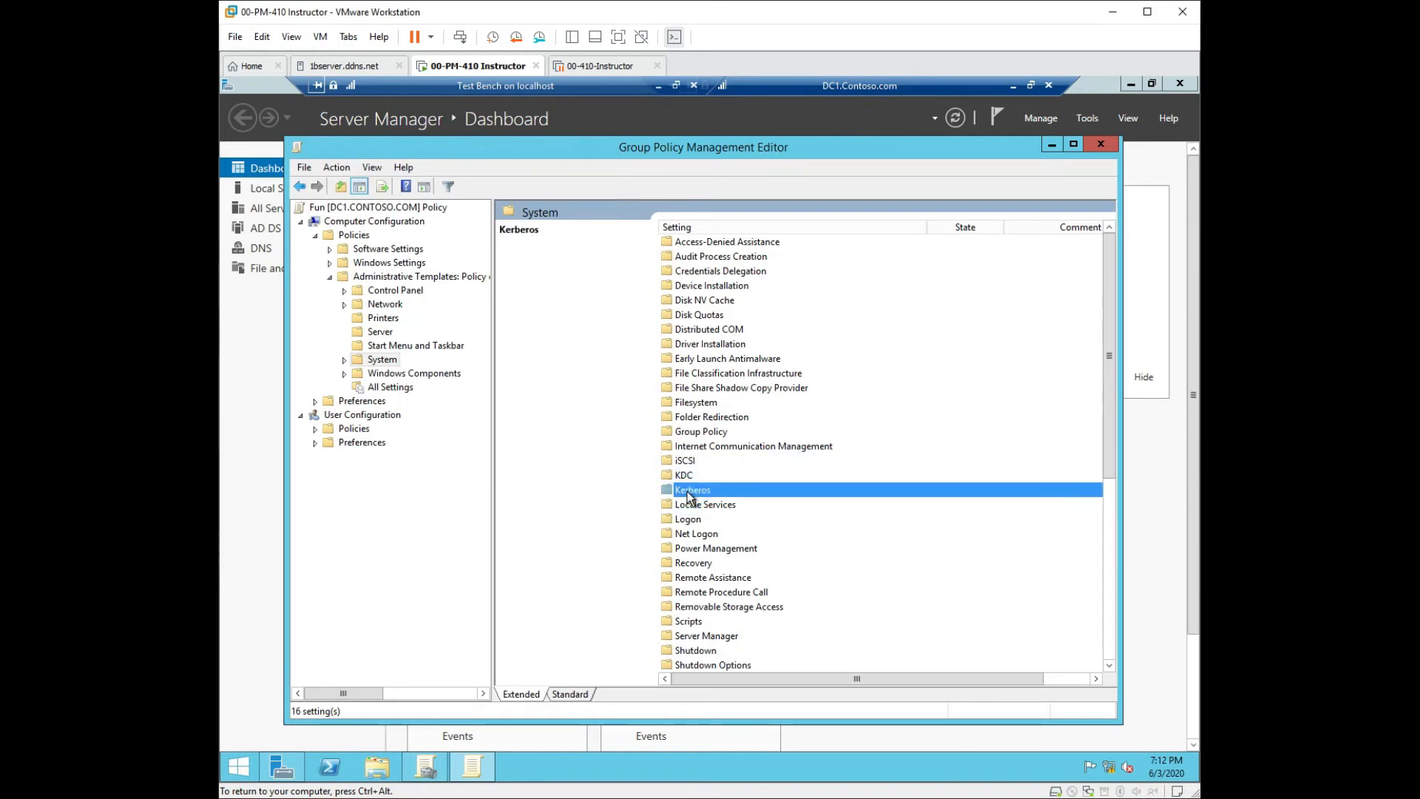
pyautogui.click(706, 534)
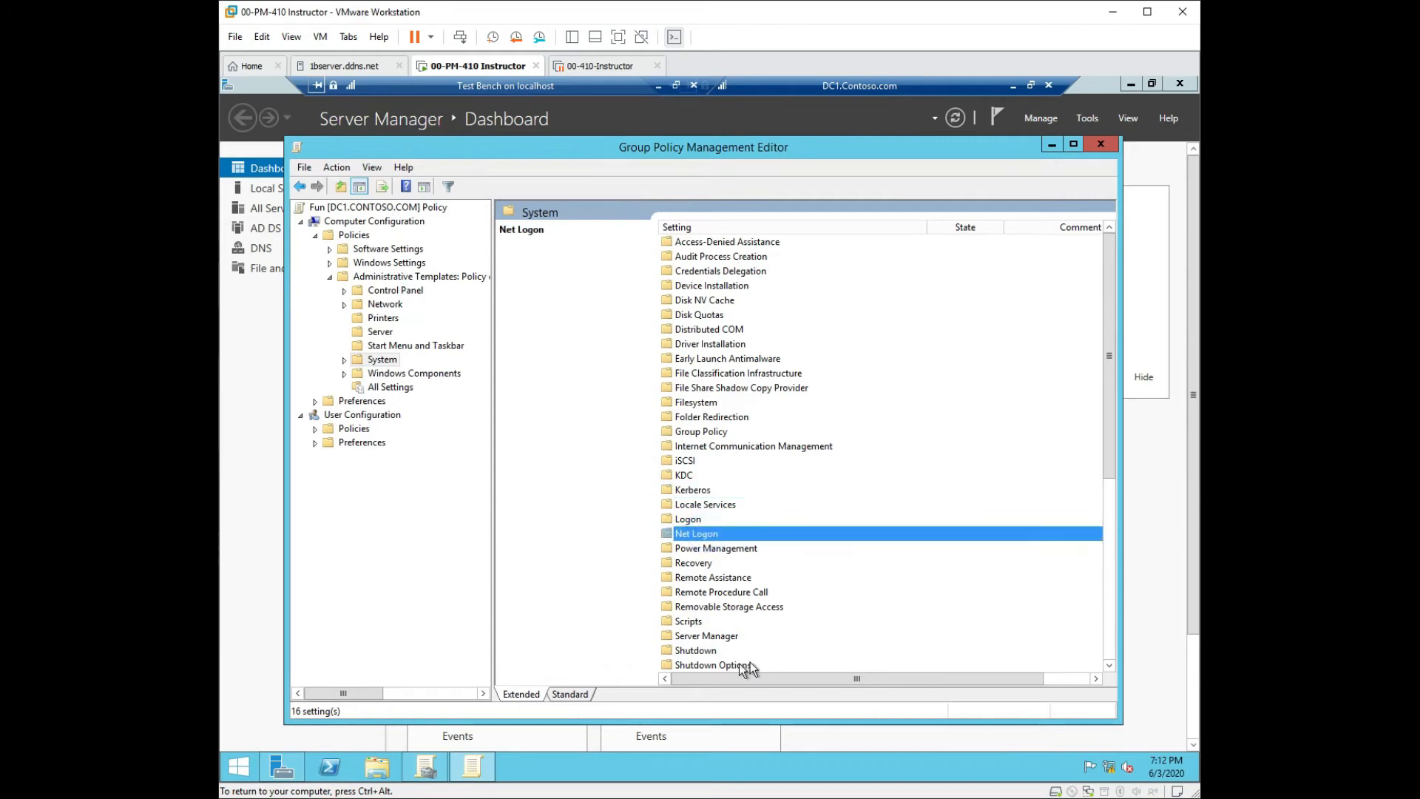
pyautogui.click(699, 652)
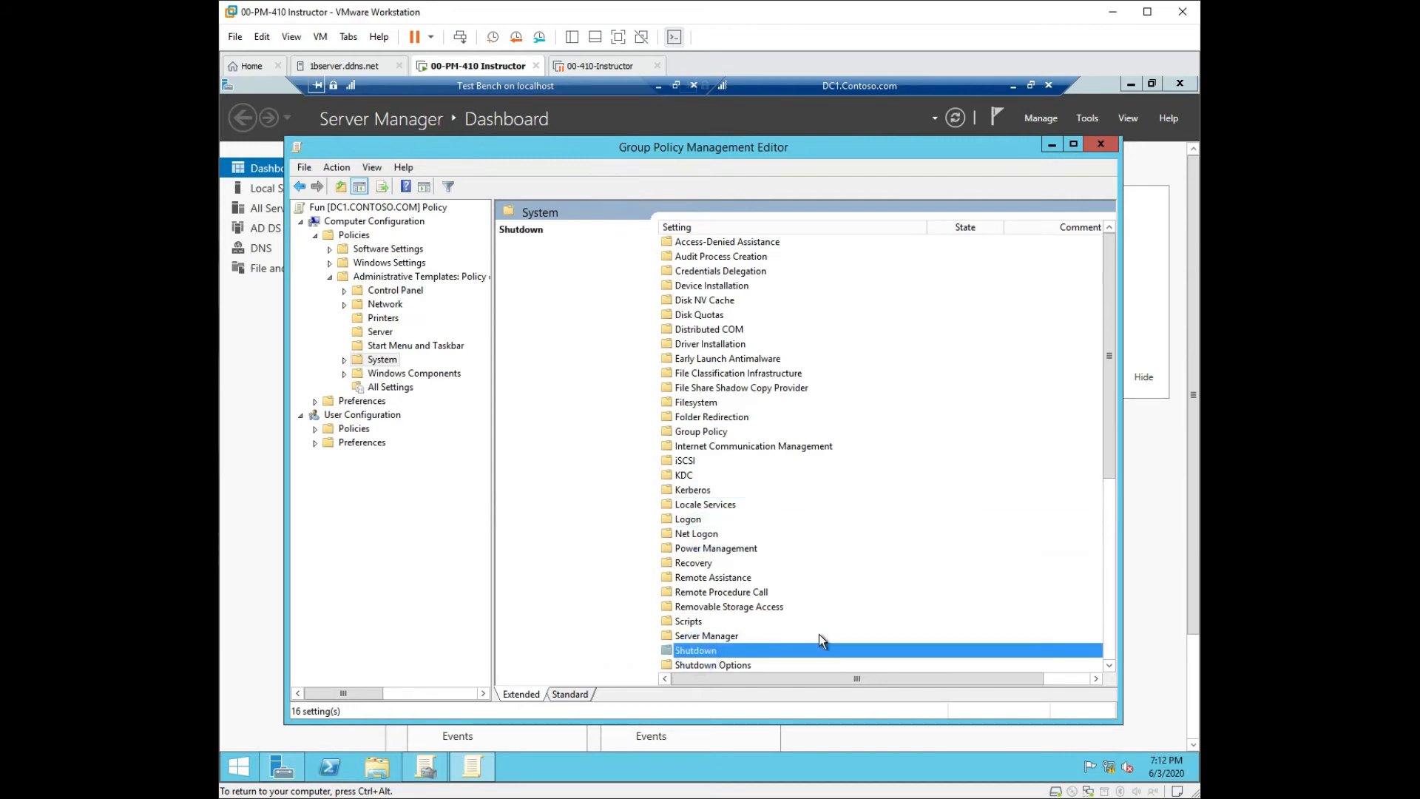
pyautogui.click(726, 666)
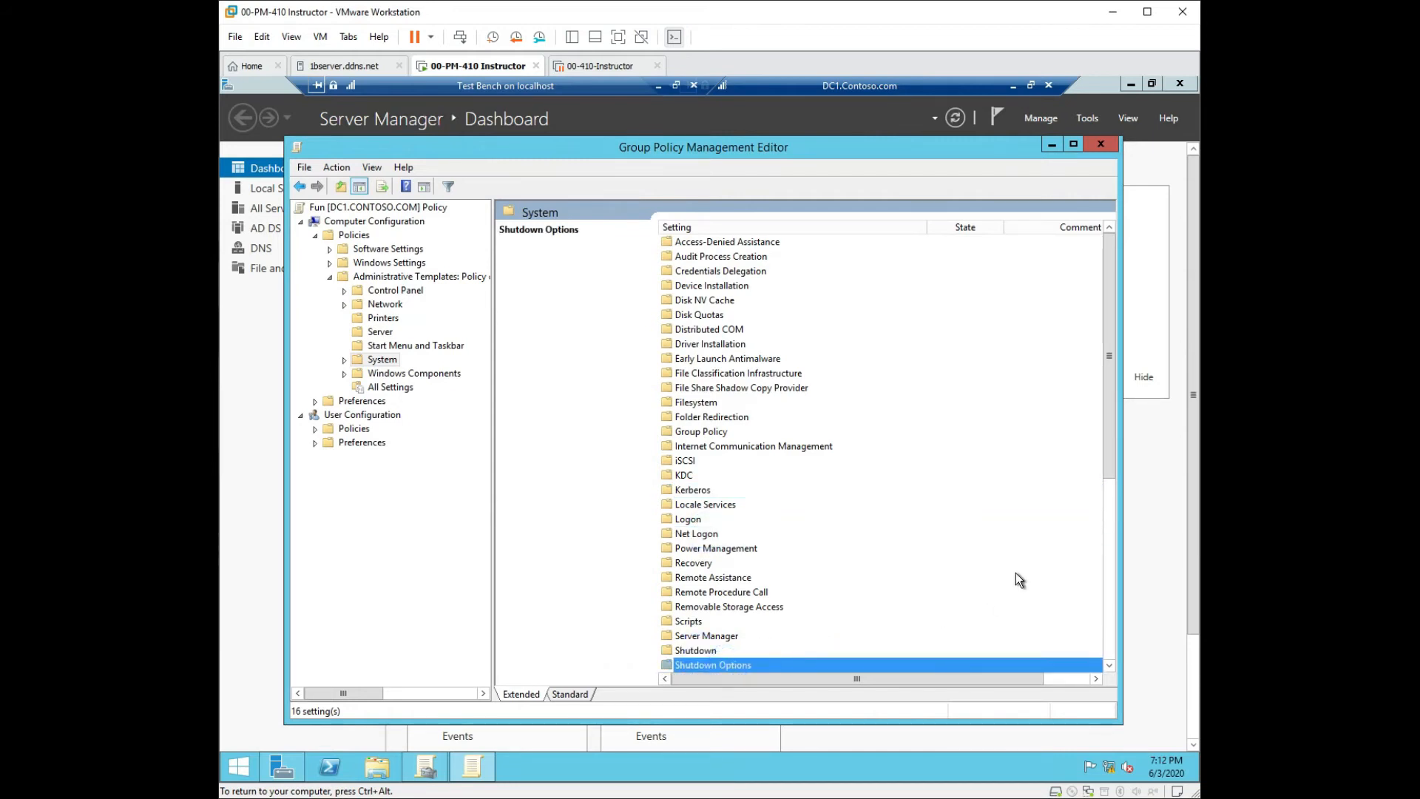
# Inspect the Shutdown Options settings with the name column widened, then the Scripts settings.
pyautogui.doubleClick(724, 665)
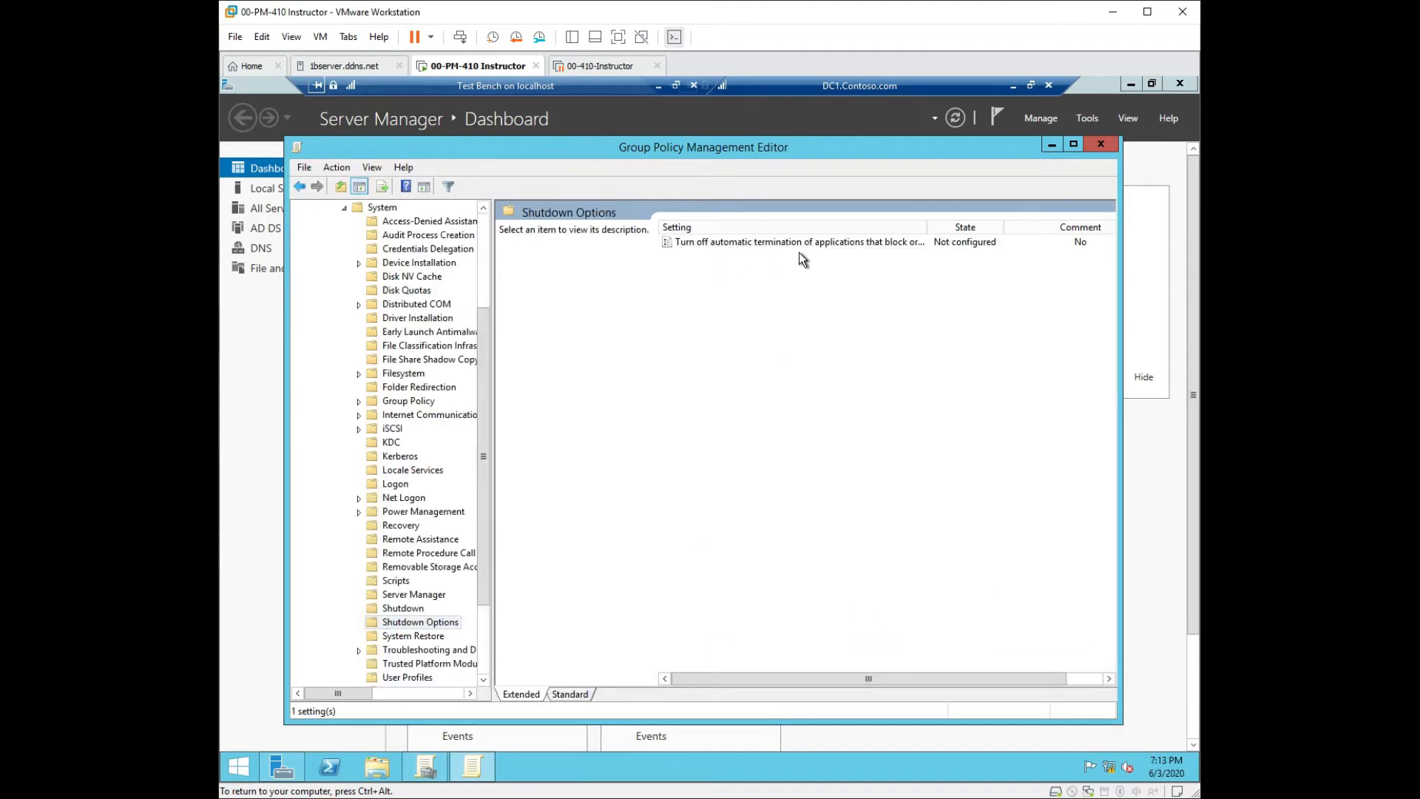
pyautogui.moveTo(928, 226); pyautogui.dragTo(1003, 227)
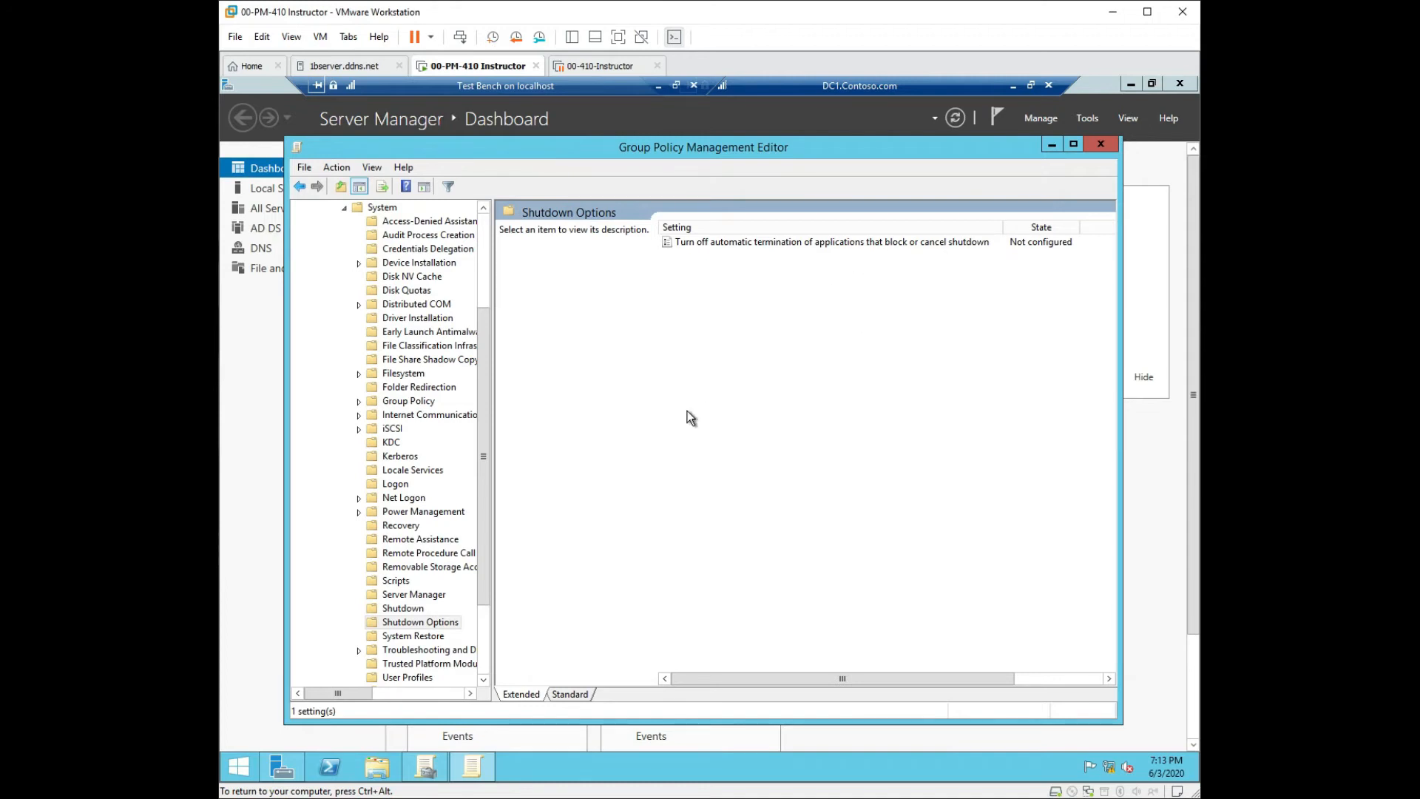
pyautogui.click(301, 187)
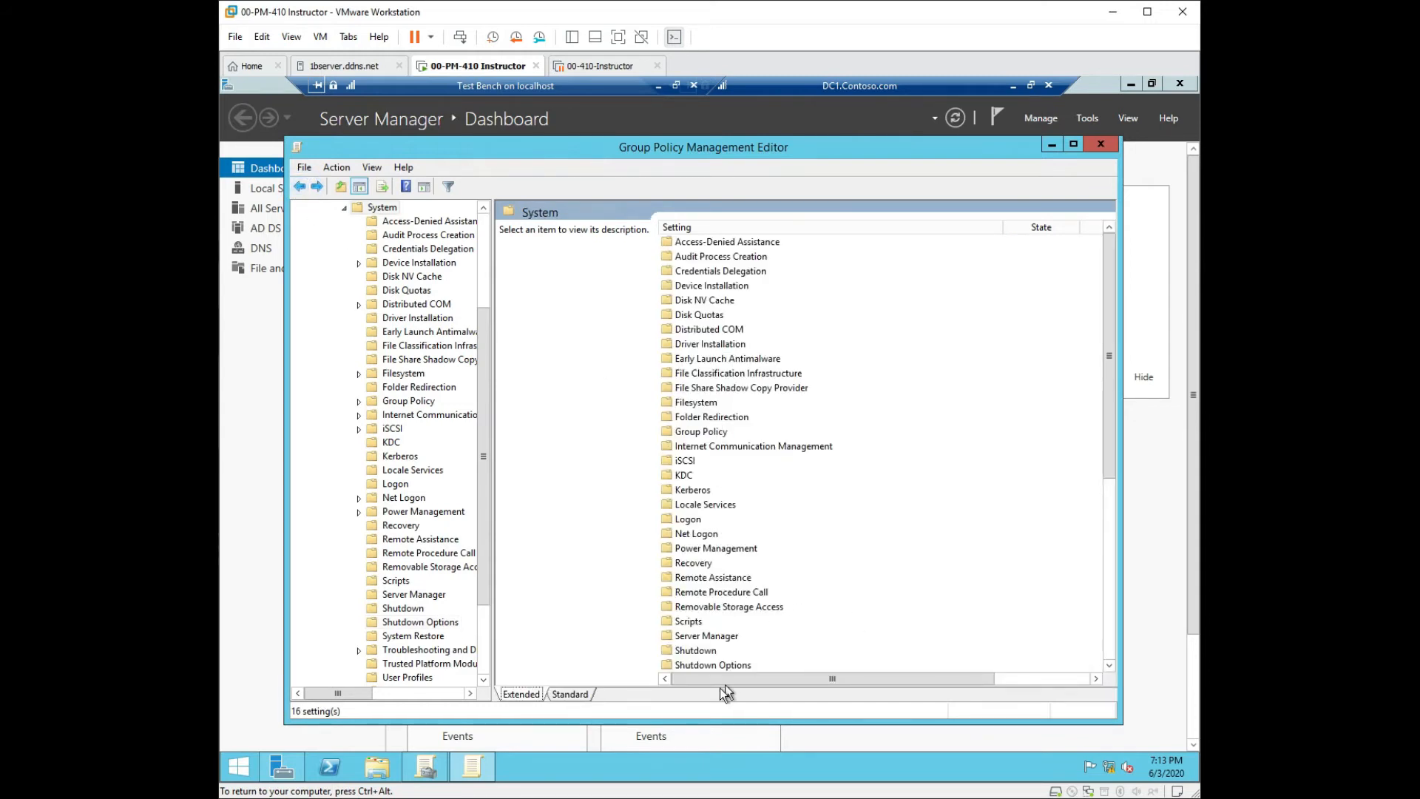
pyautogui.doubleClick(690, 621)
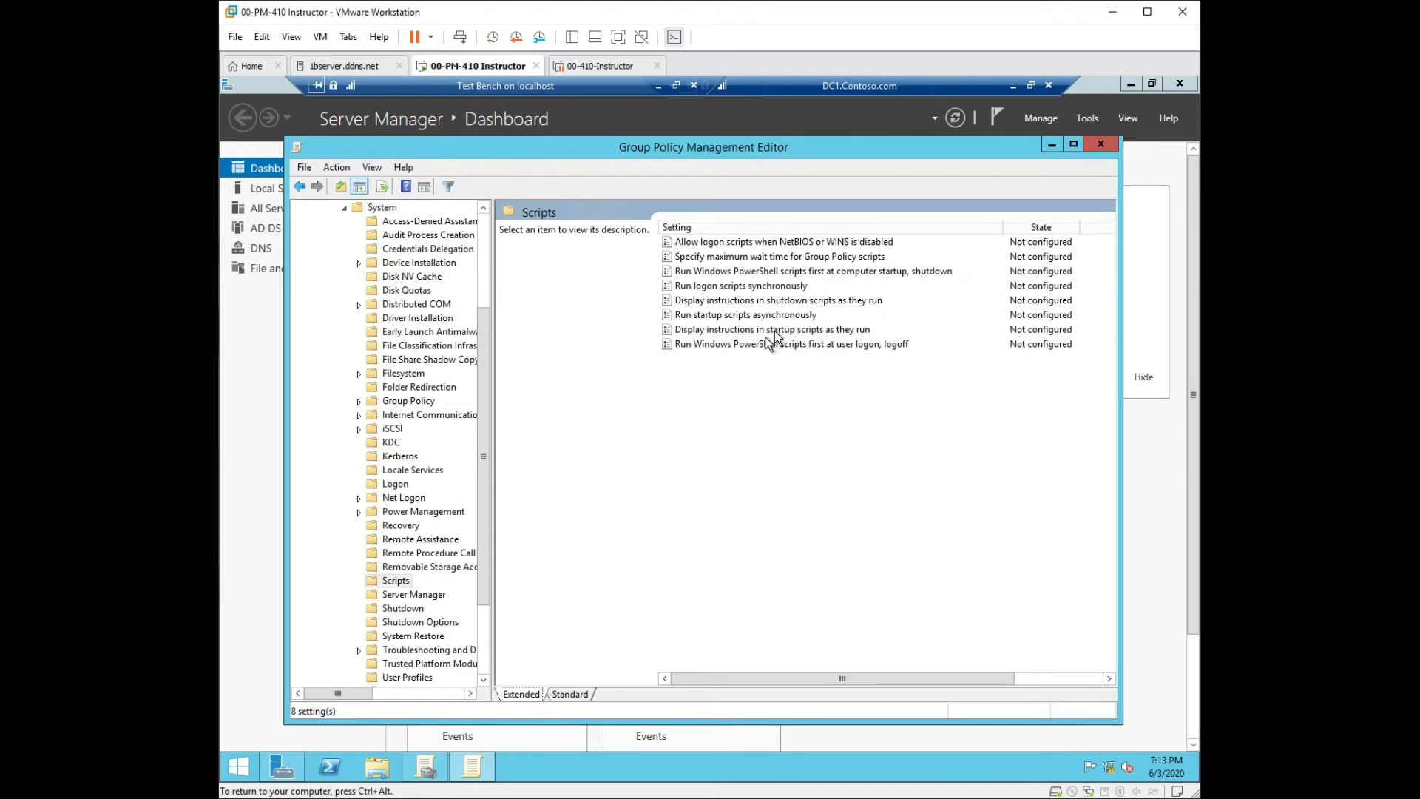
# Browse the Server Manager, Shutdown and Driver Installation policies, then collapse System.
pyautogui.click(415, 597)
pyautogui.click(412, 610)
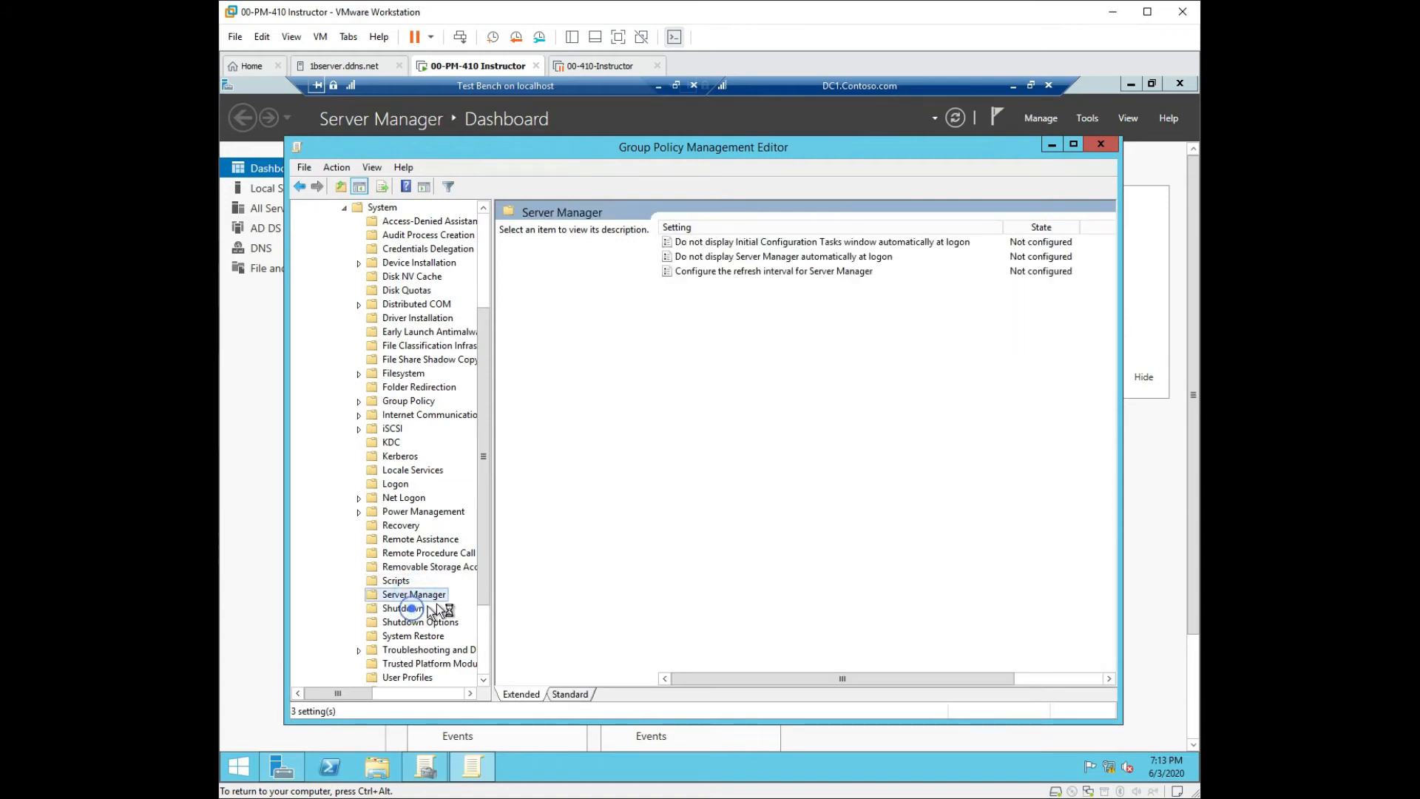
pyautogui.click(408, 321)
pyautogui.moveTo(479, 359); pyautogui.dragTo(489, 262)
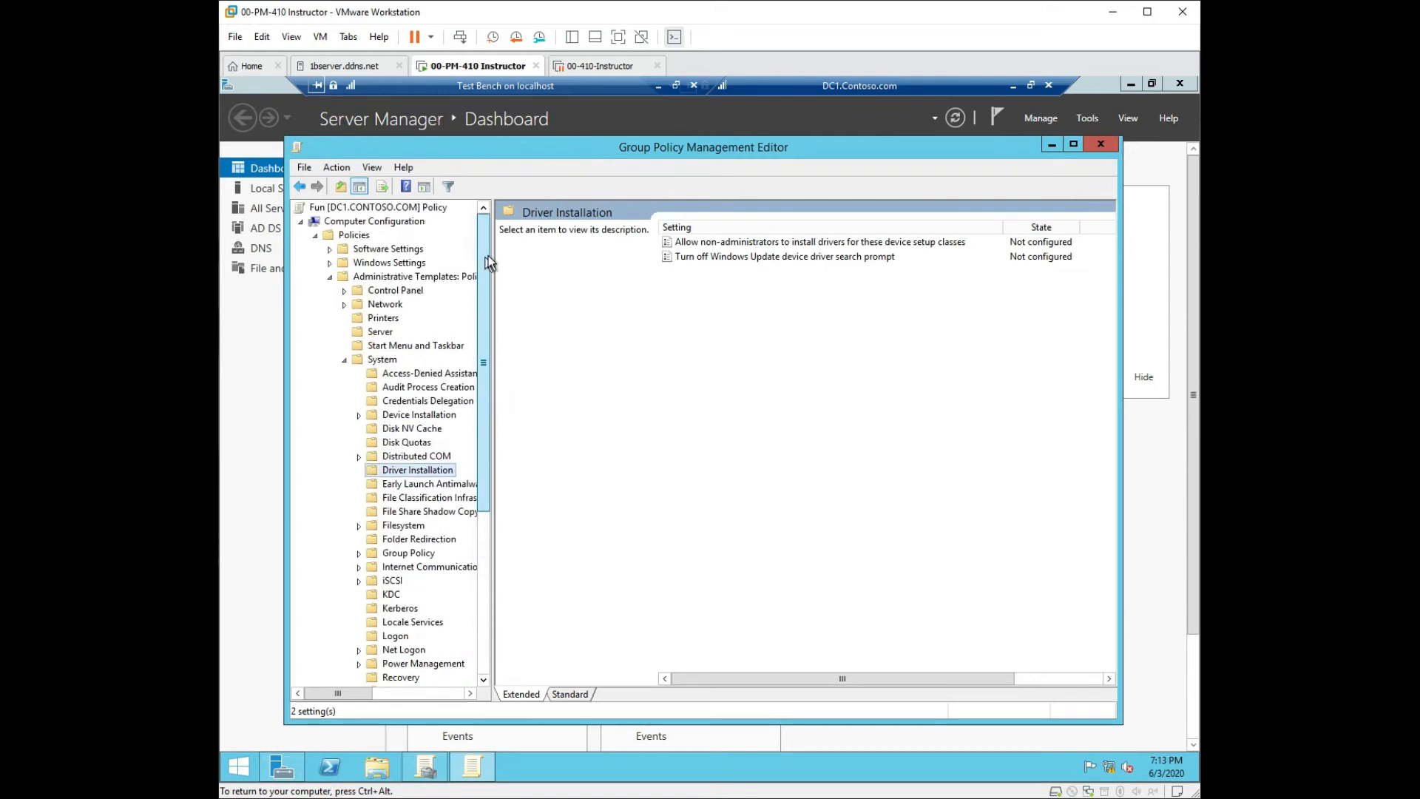
pyautogui.click(343, 361)
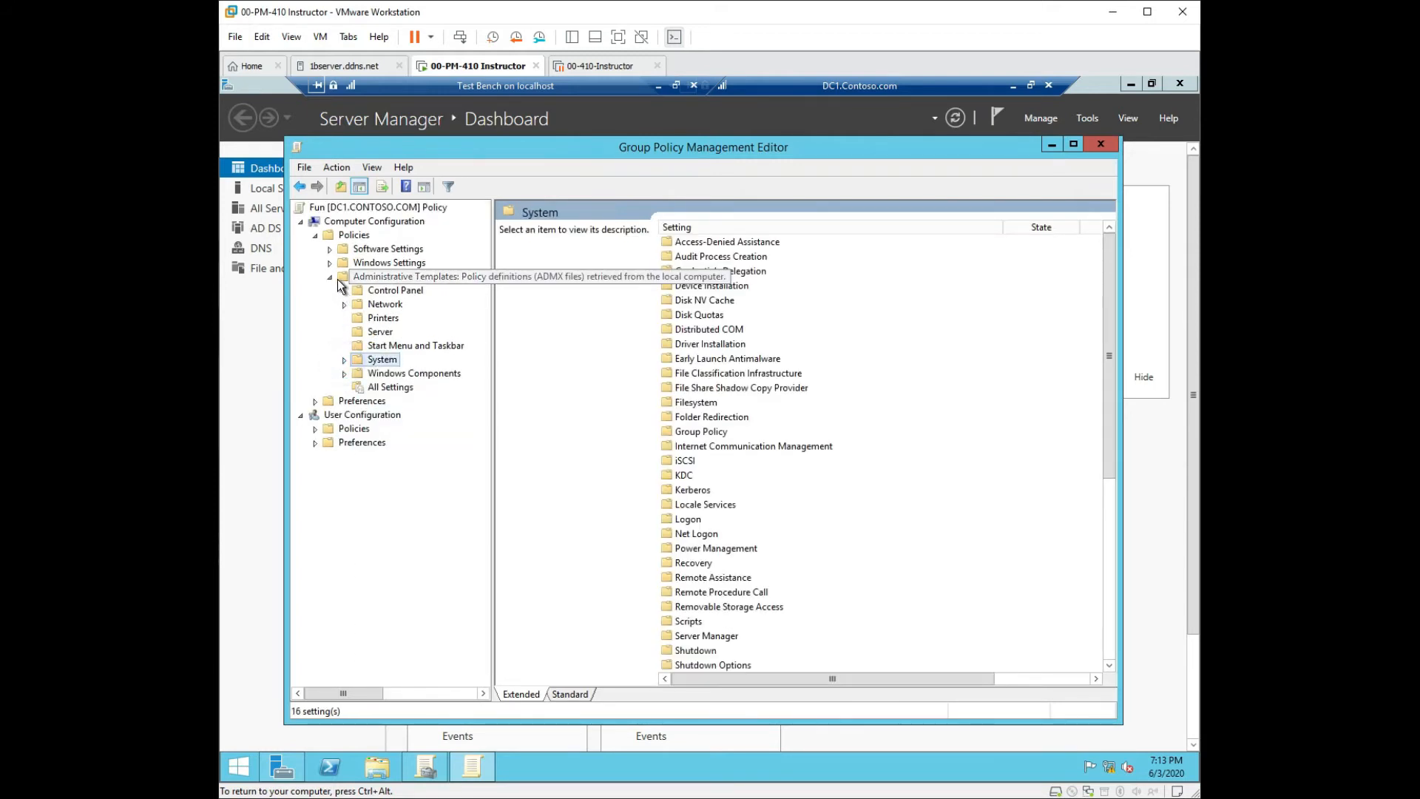
# Collapse Administrative Templates, expand Software Settings, and show Software installation's New submenu.
pyautogui.click(329, 278)
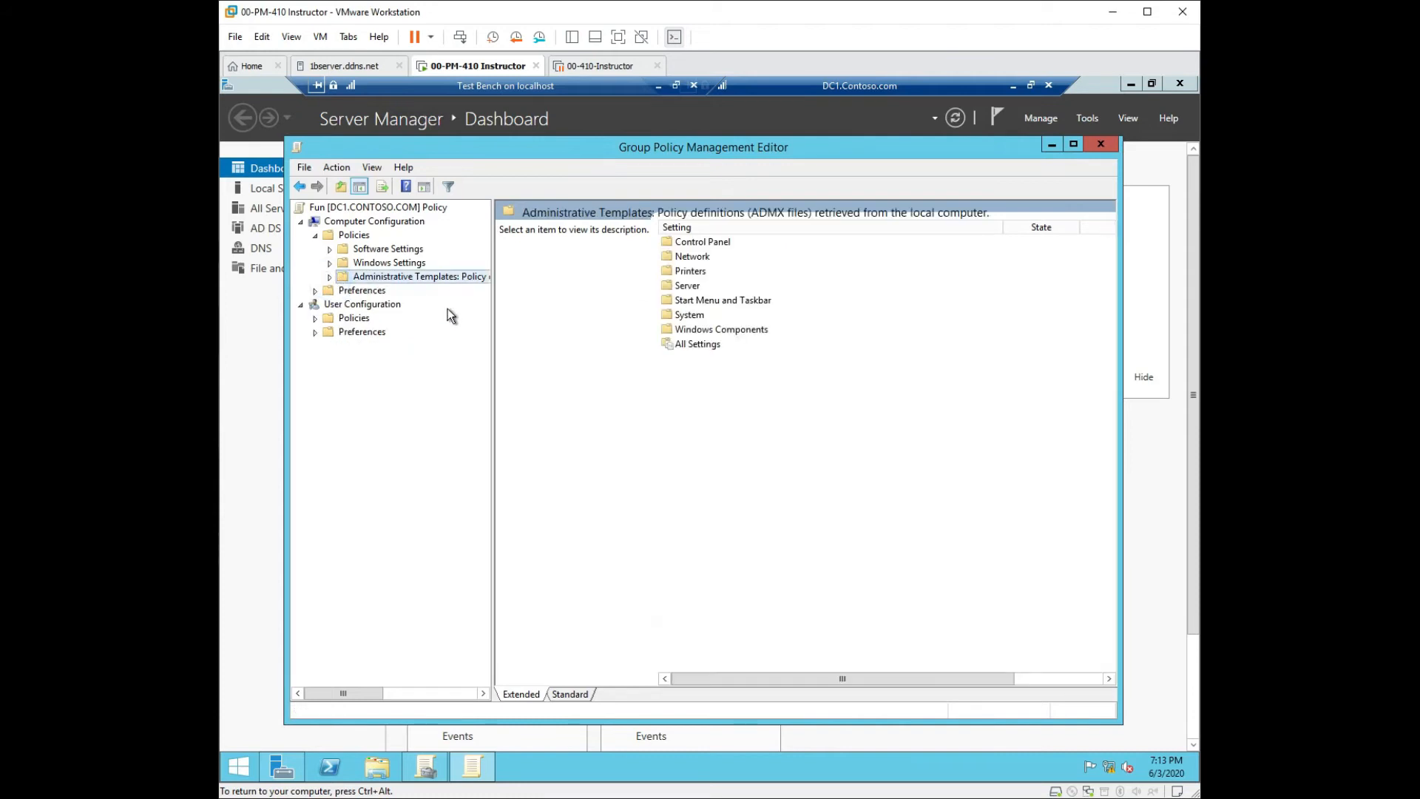
pyautogui.click(331, 249)
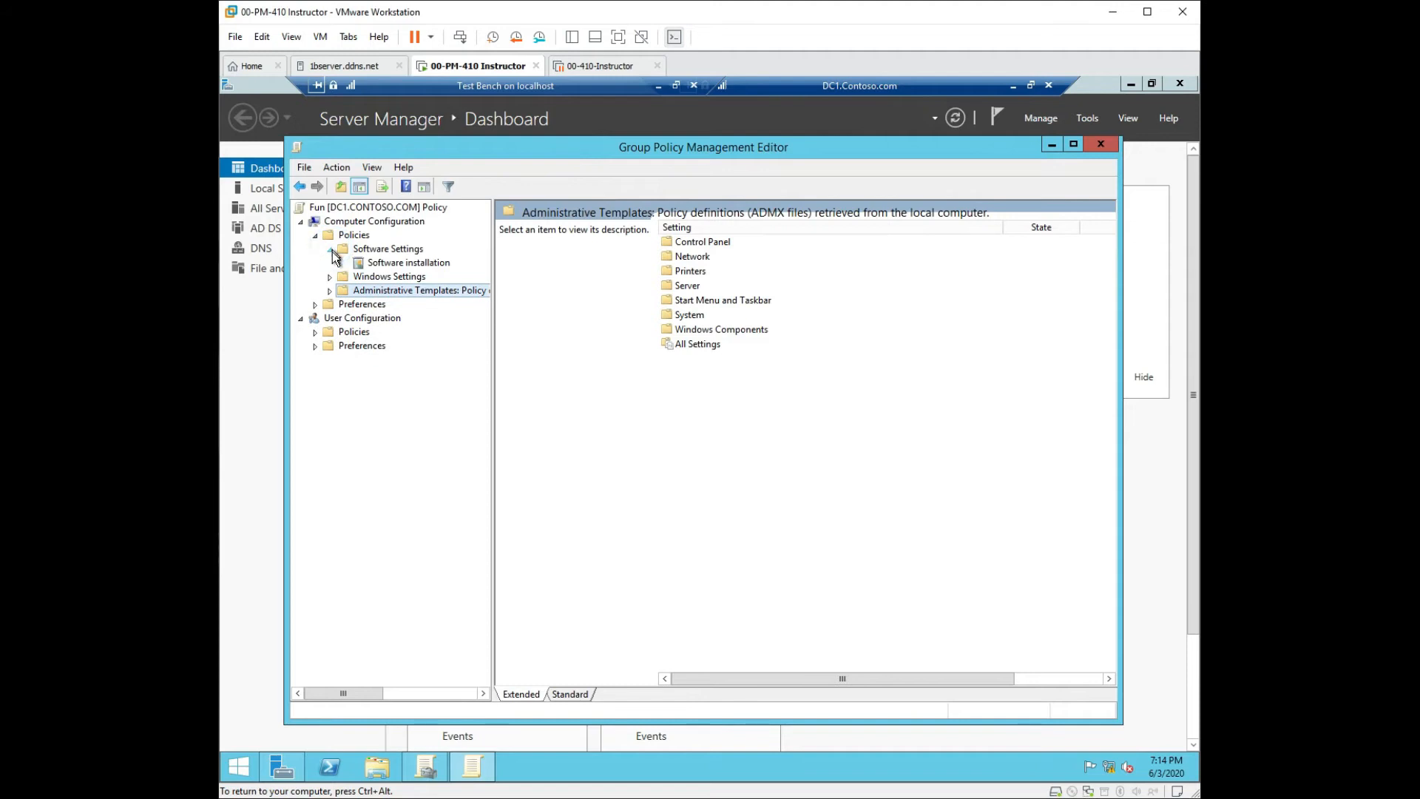
pyautogui.click(392, 266)
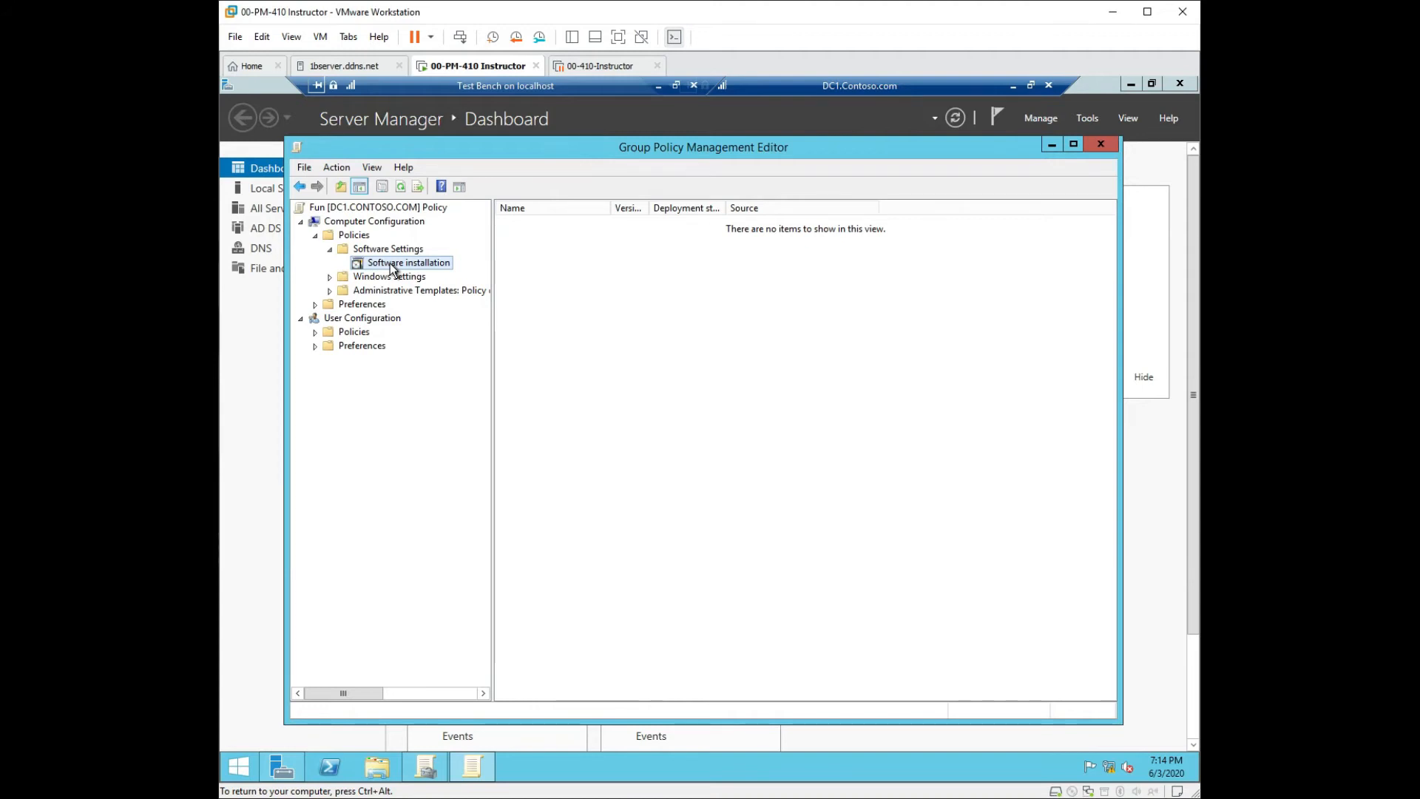
pyautogui.rightClick(390, 265)
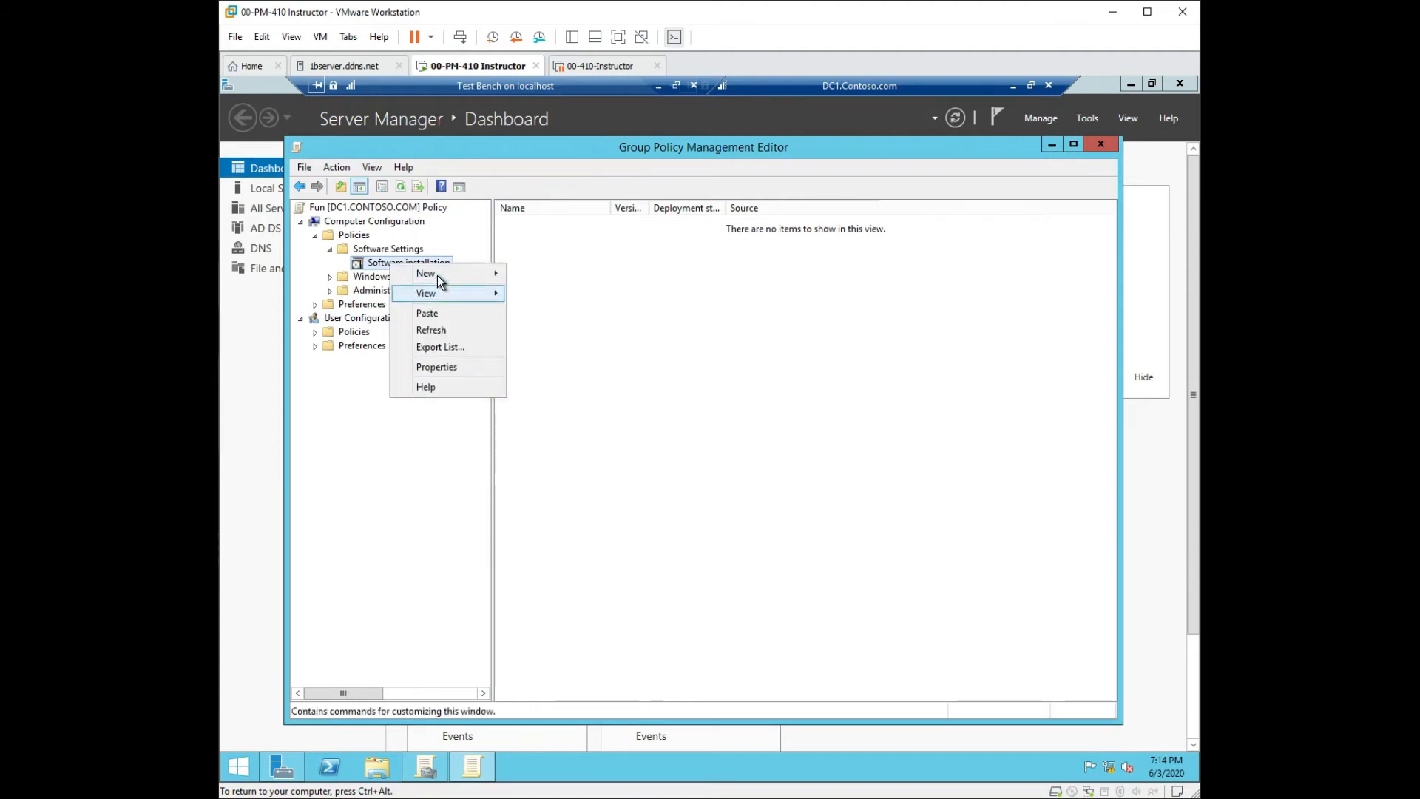
pyautogui.moveTo(440, 280)
pyautogui.click(535, 278)
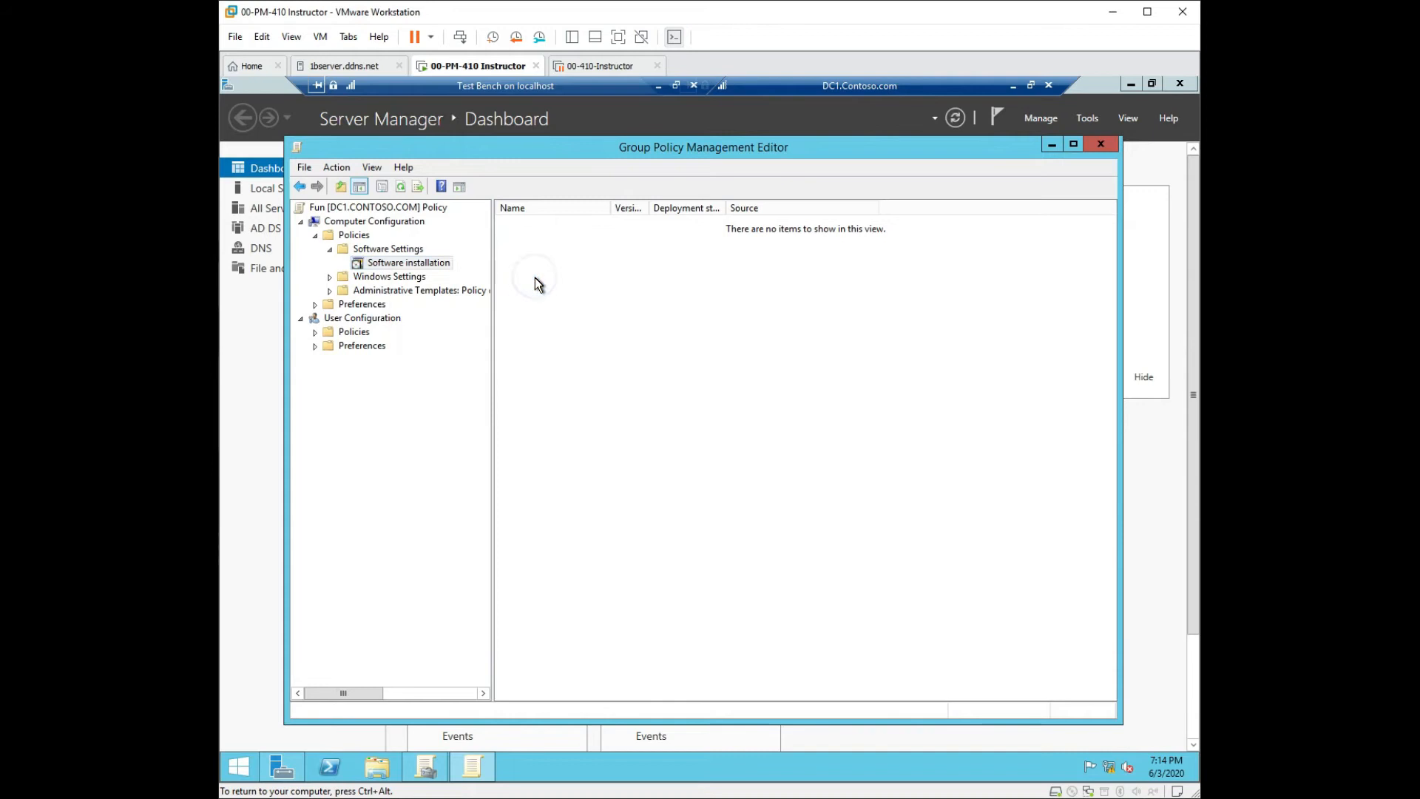
pyautogui.rightClick(419, 268)
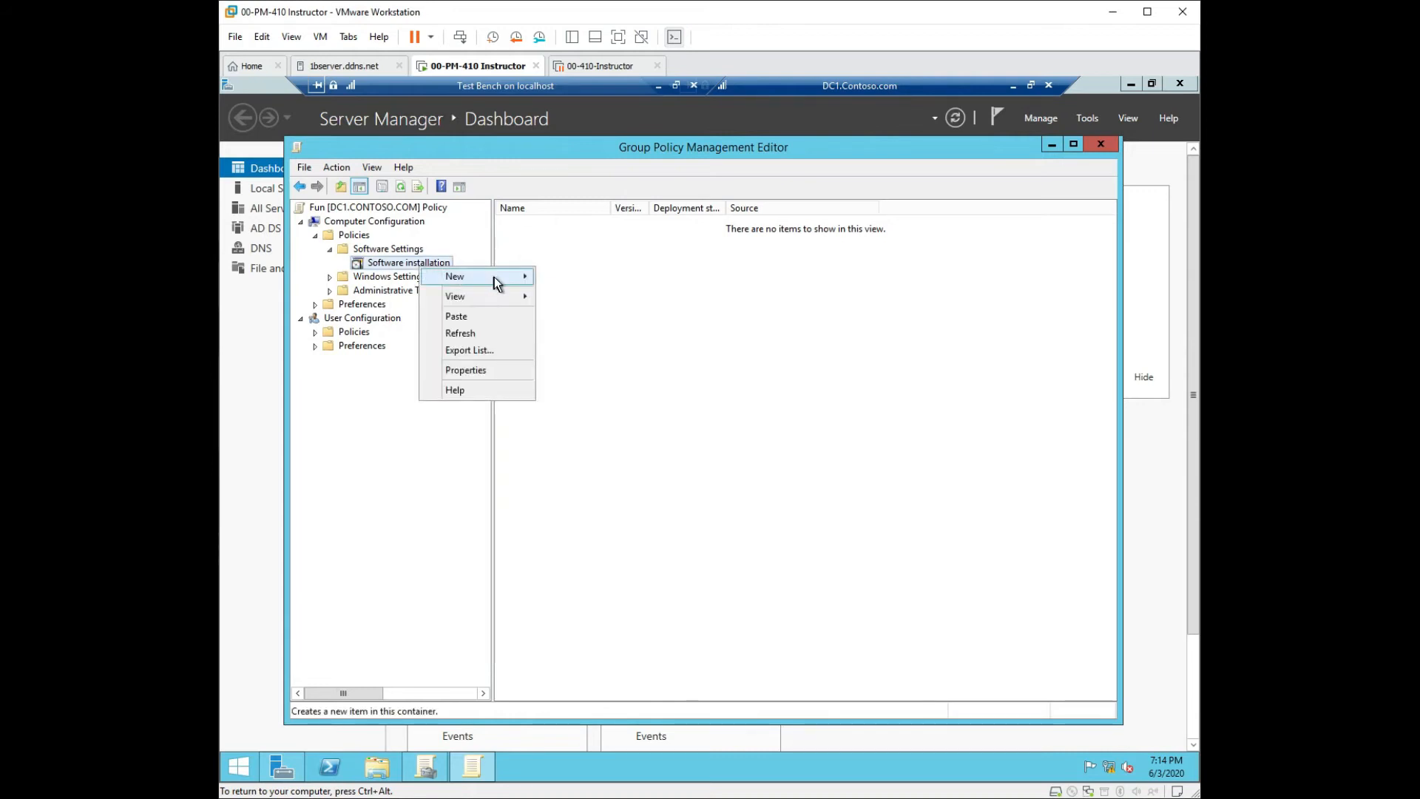
pyautogui.moveTo(498, 277)
pyautogui.click(566, 278)
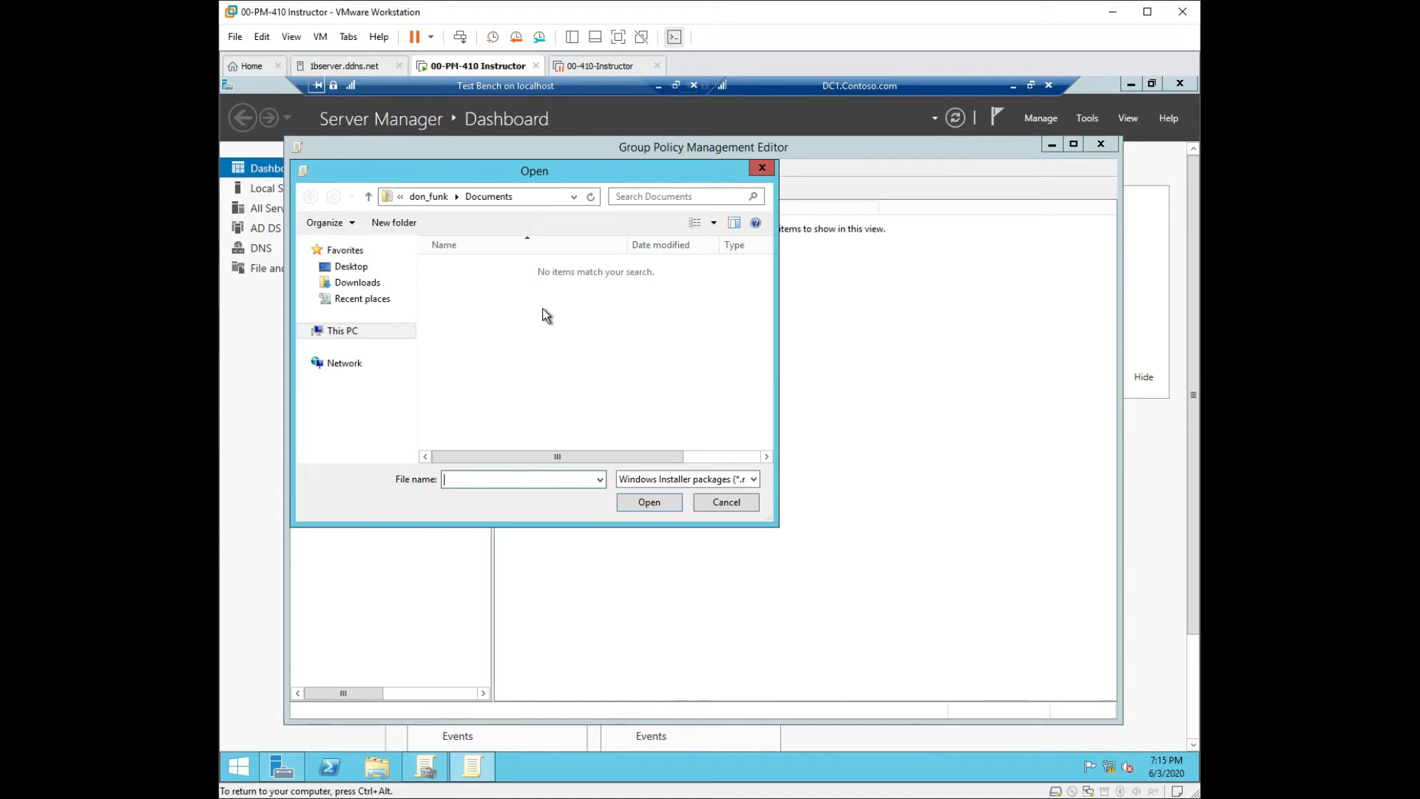
pyautogui.click(762, 169)
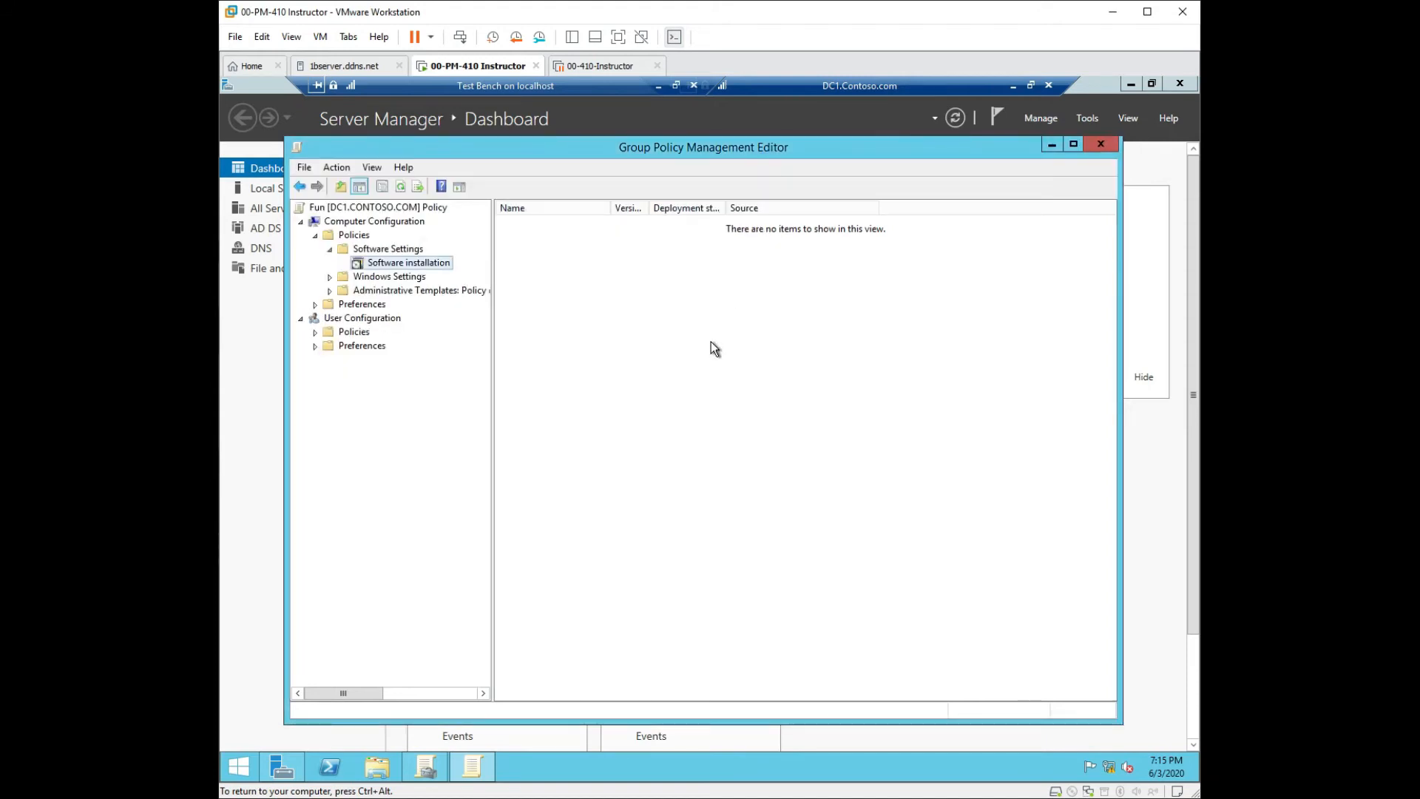
# Expand computer Windows Settings, browse Security Settings and Name Resolution Policy, then show Scripts (Startup/Shutdown).
pyautogui.click(330, 277)
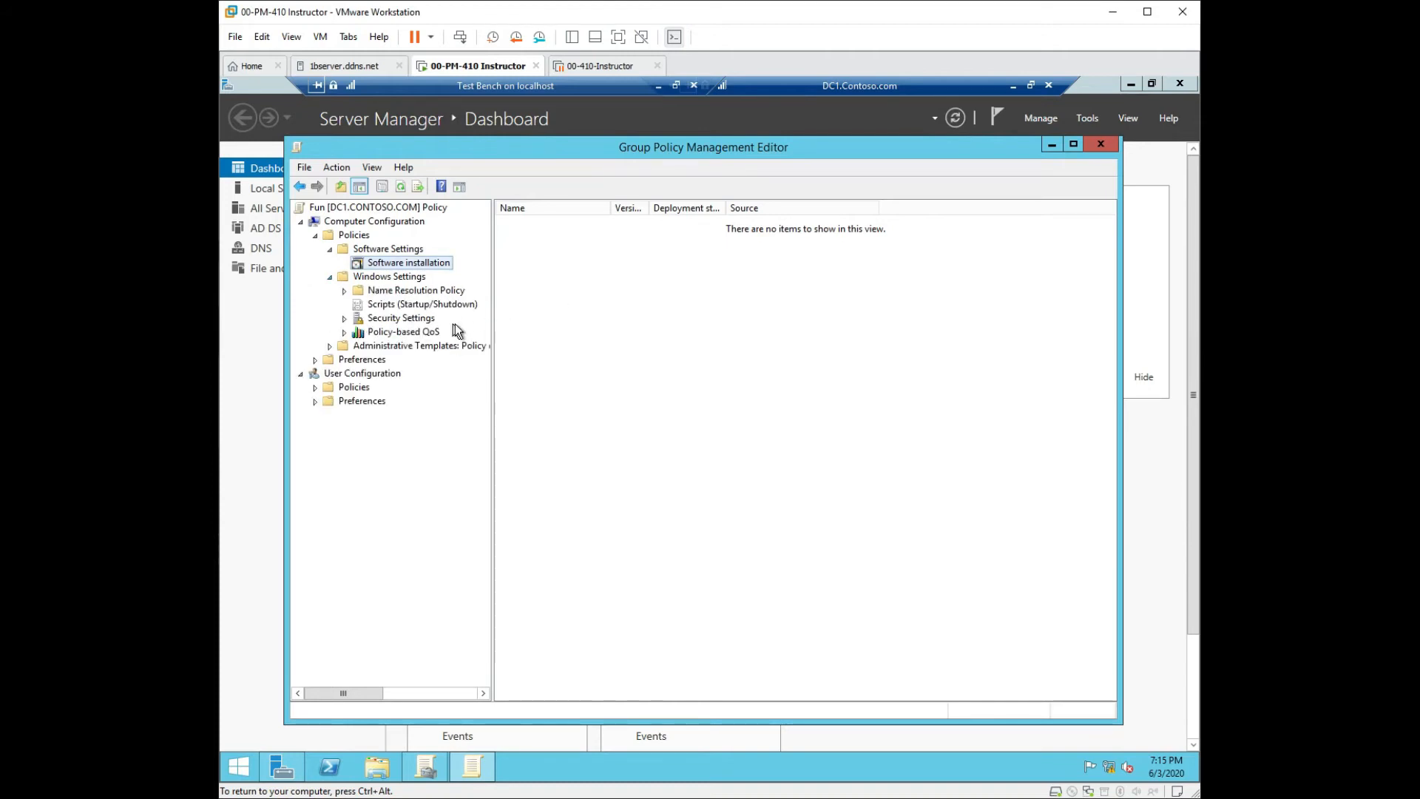
pyautogui.click(403, 318)
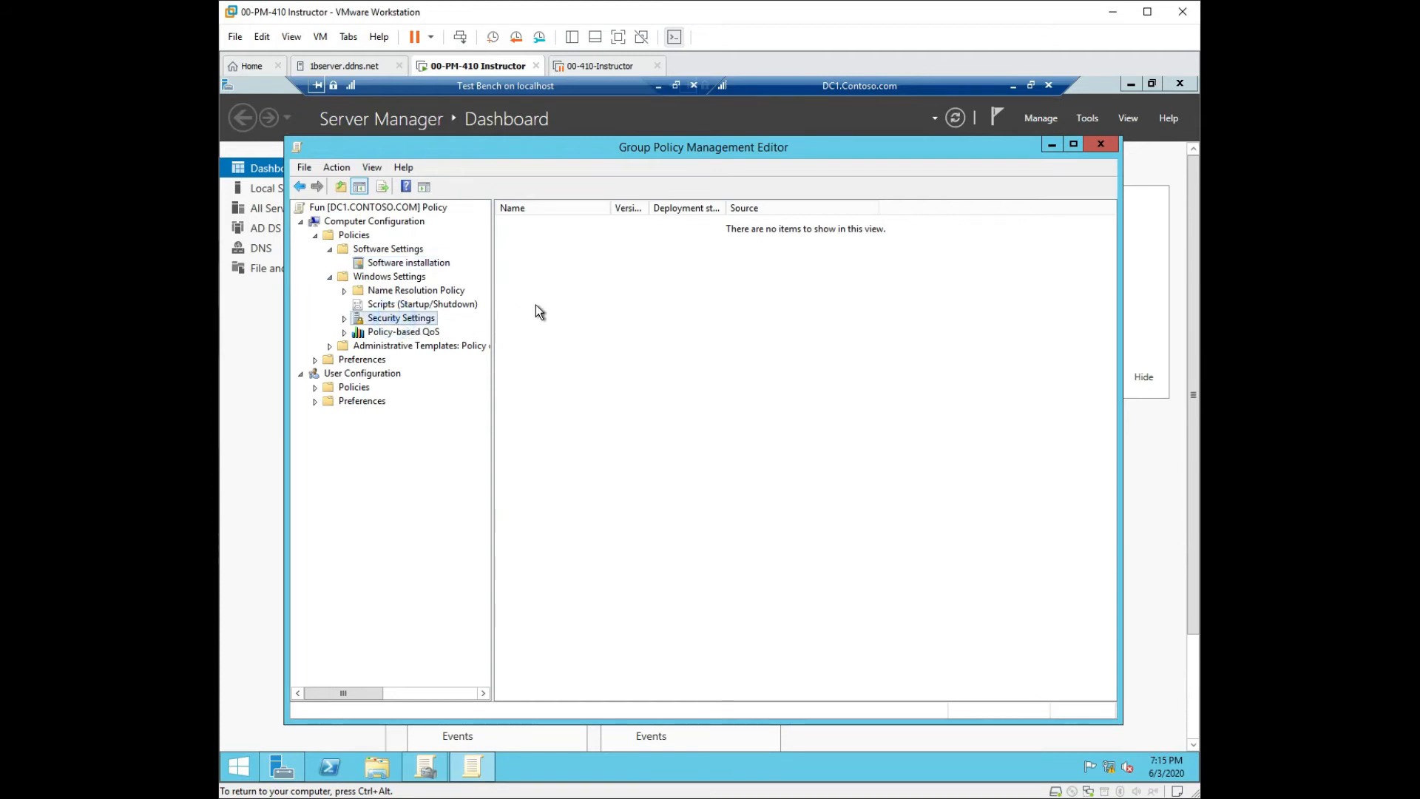
pyautogui.click(406, 292)
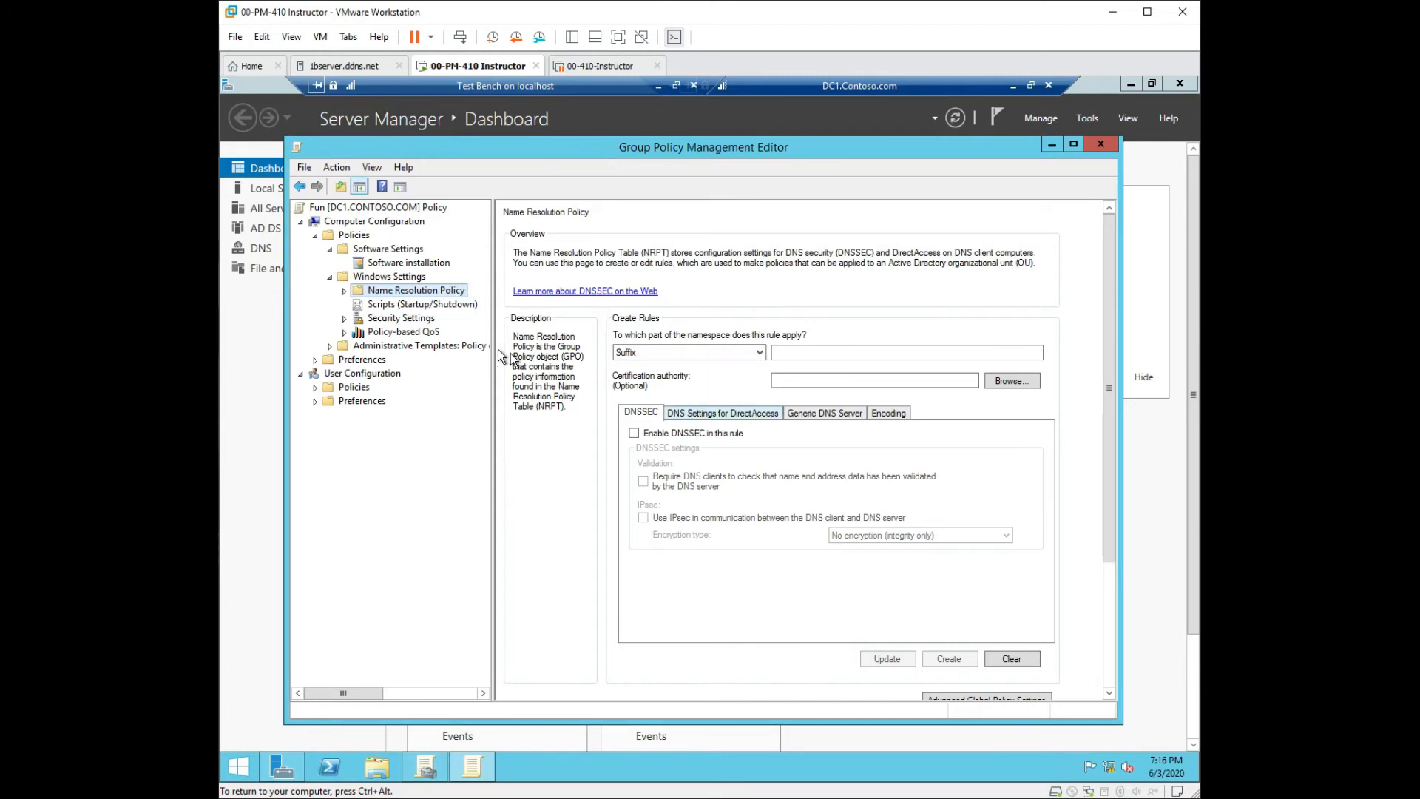
pyautogui.click(452, 306)
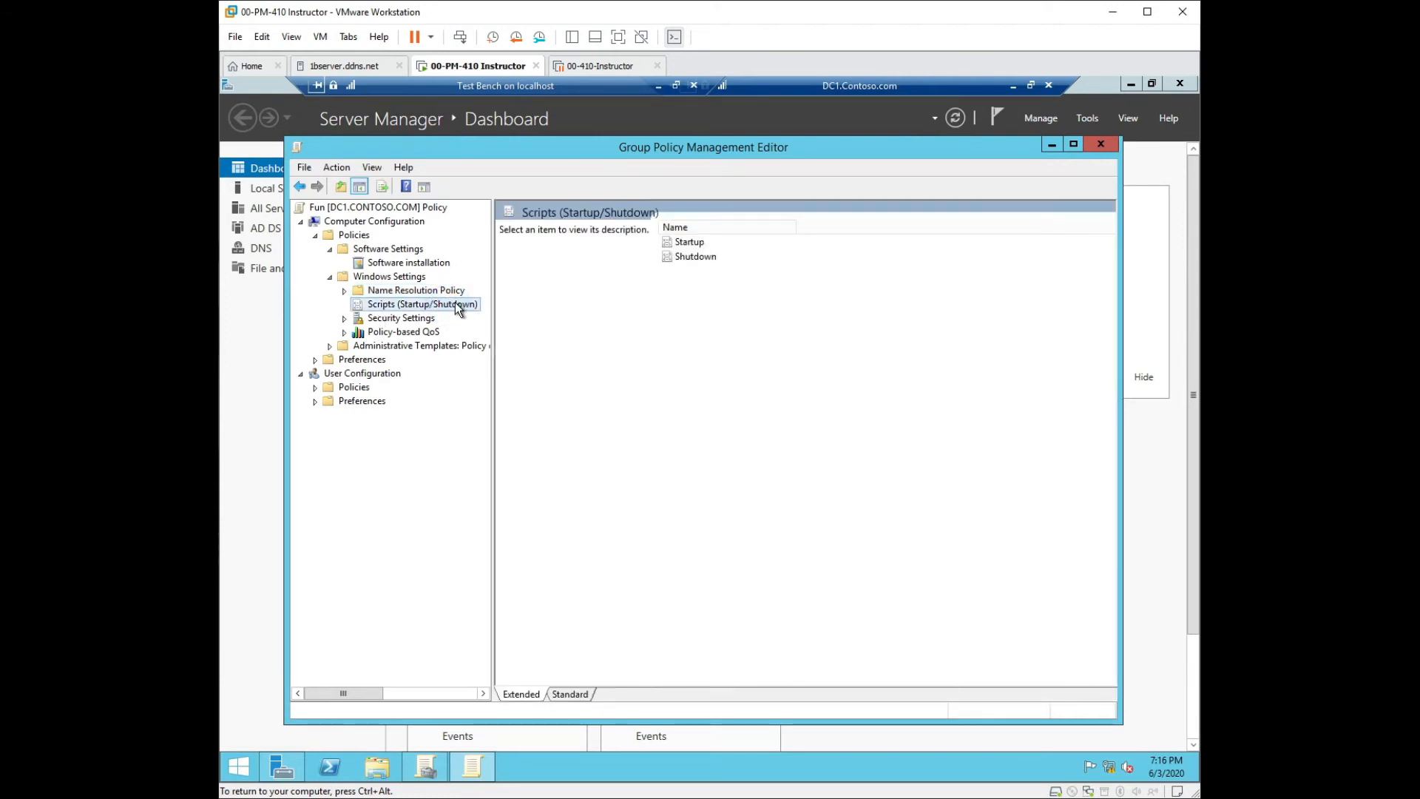
# Open Startup Properties for the computer Startup scripts.
pyautogui.click(691, 243)
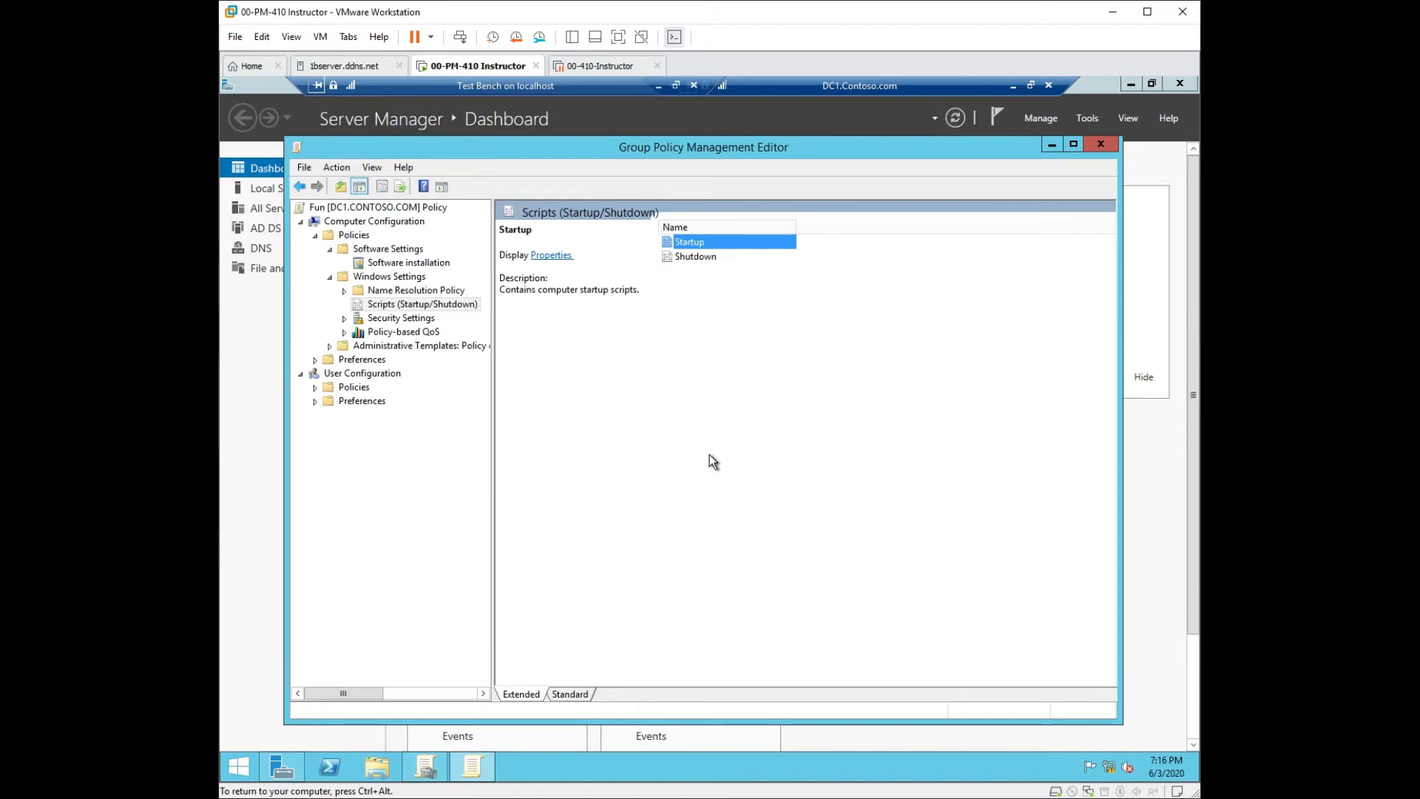
pyautogui.doubleClick(699, 246)
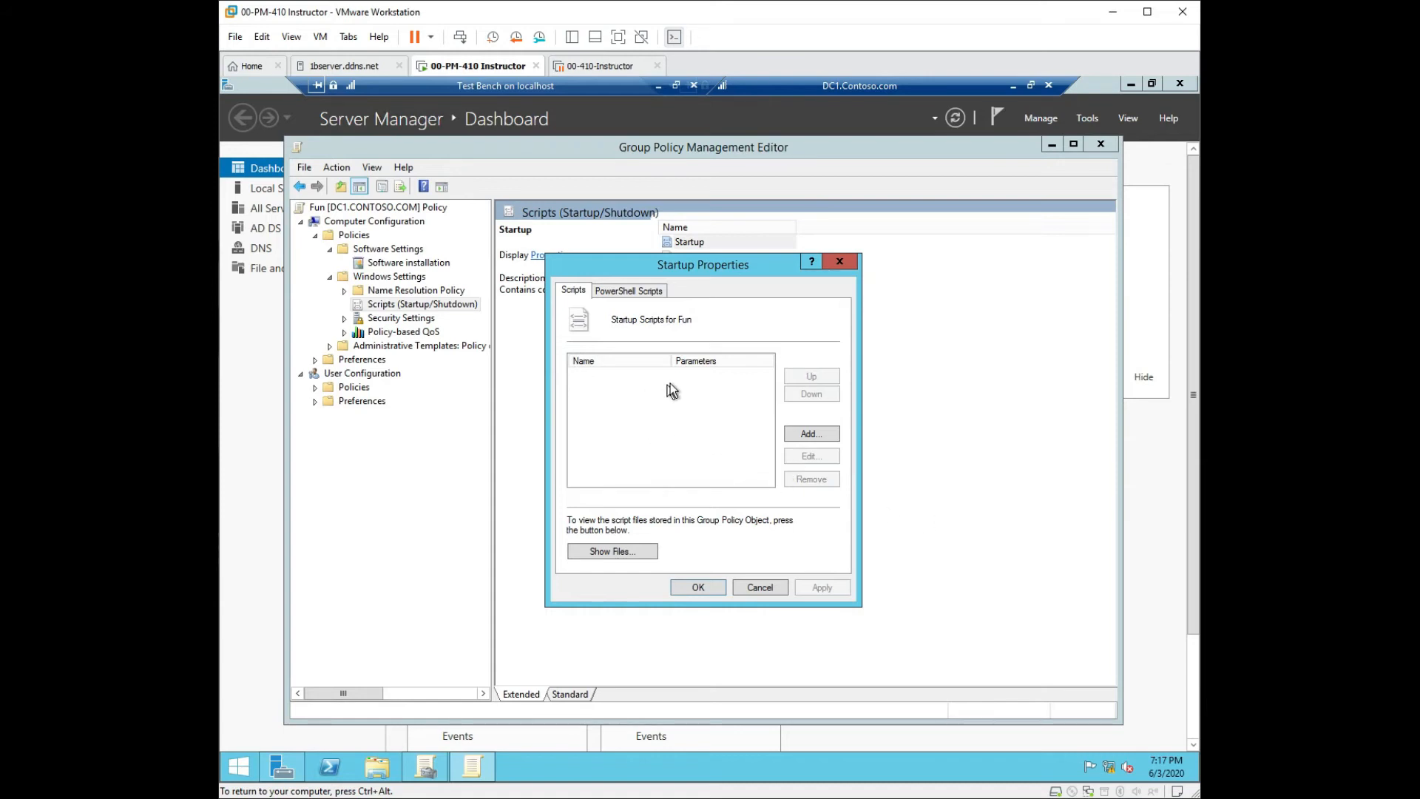
# Start adding a startup script and browsing for a file, then cancel both dialogs.
pyautogui.click(807, 434)
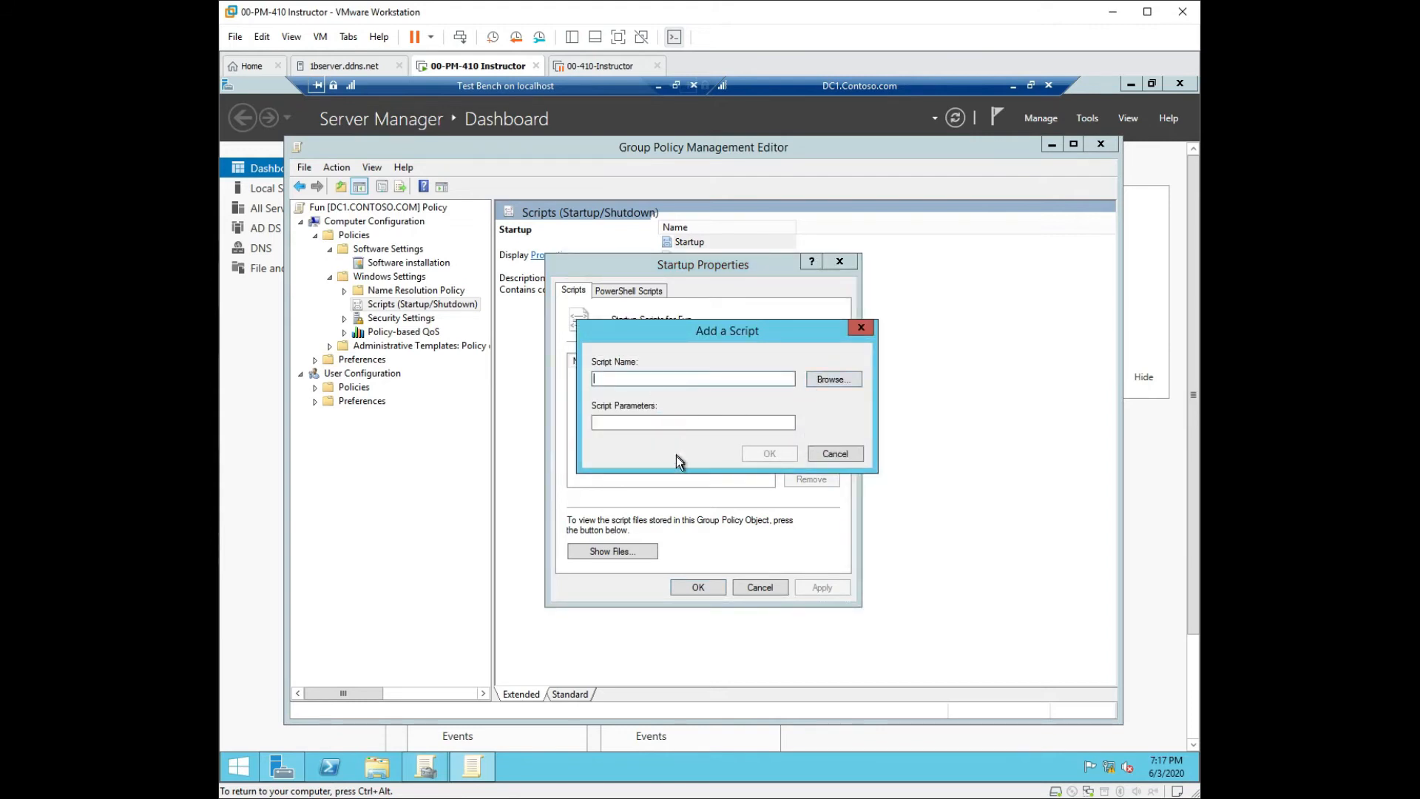
pyautogui.click(836, 380)
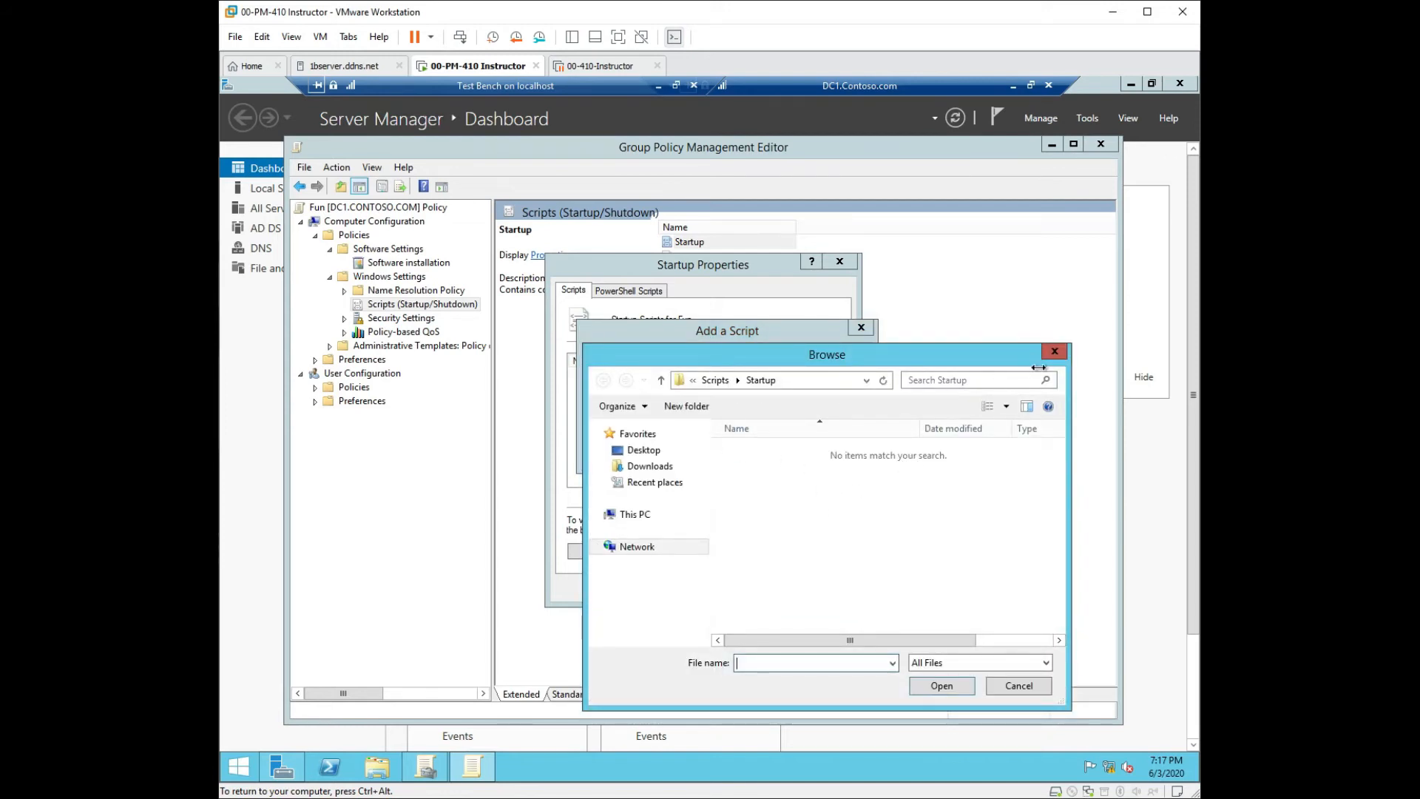
pyautogui.click(1059, 357)
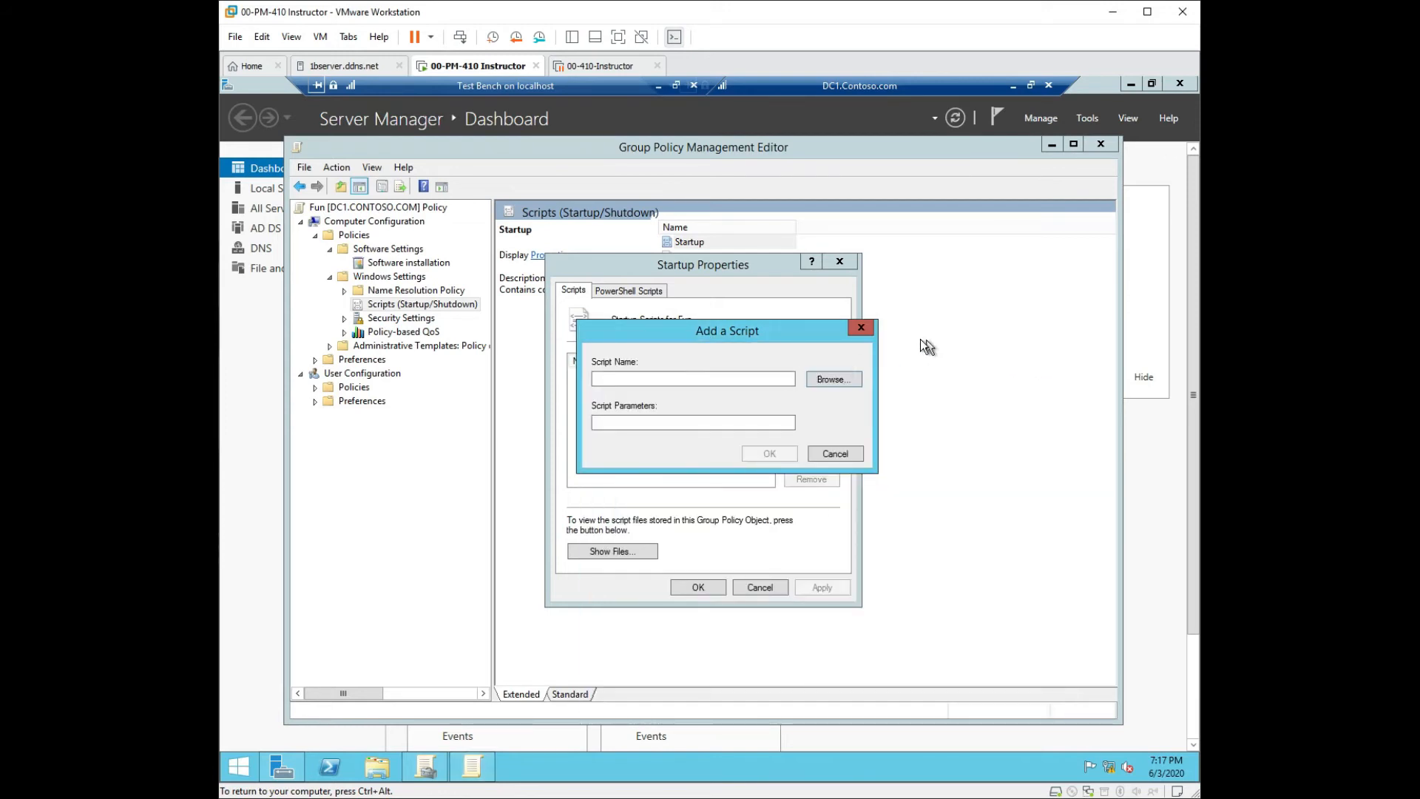
pyautogui.click(862, 328)
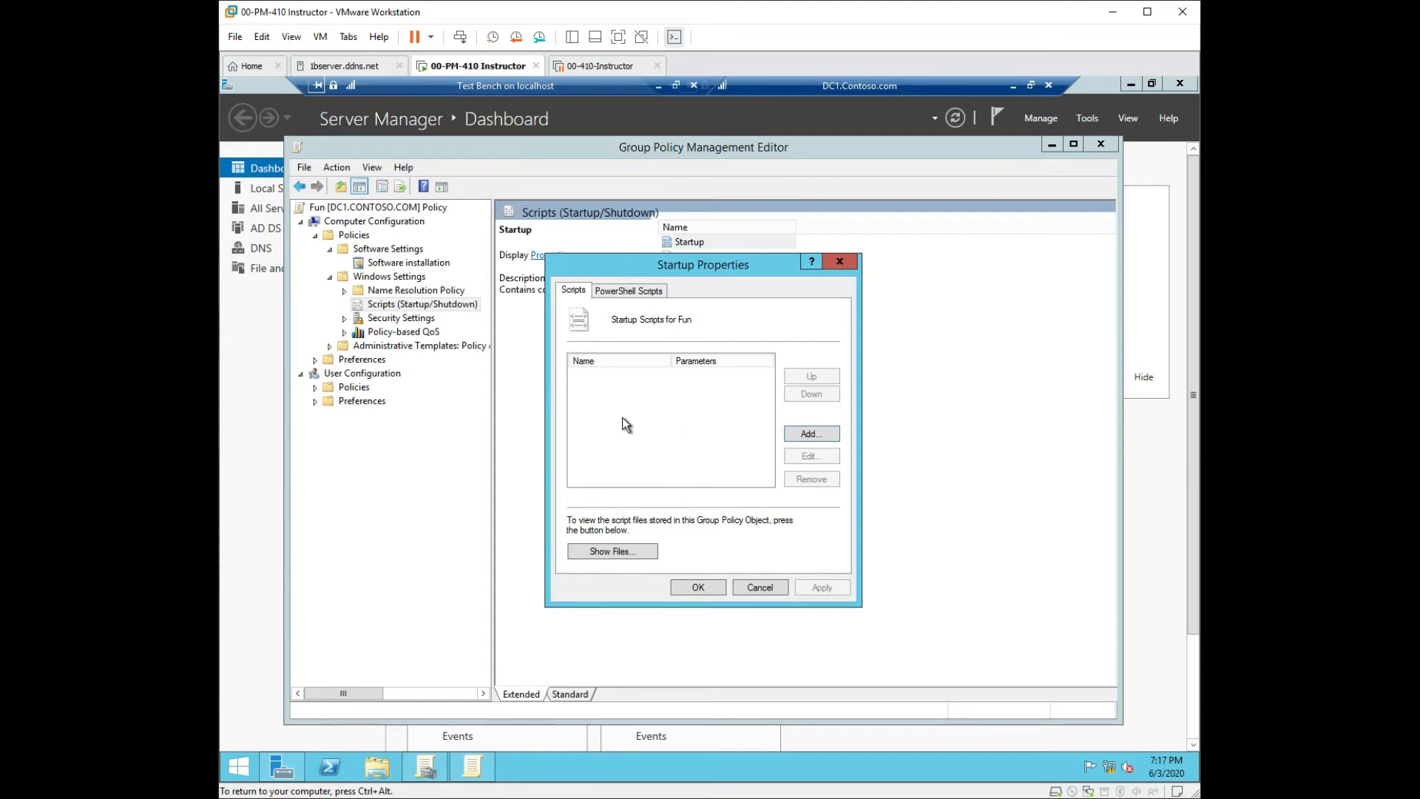
# Check the PowerShell Scripts run order, leave it Not configured, close Startup Properties, select Security Settings.
pyautogui.click(622, 291)
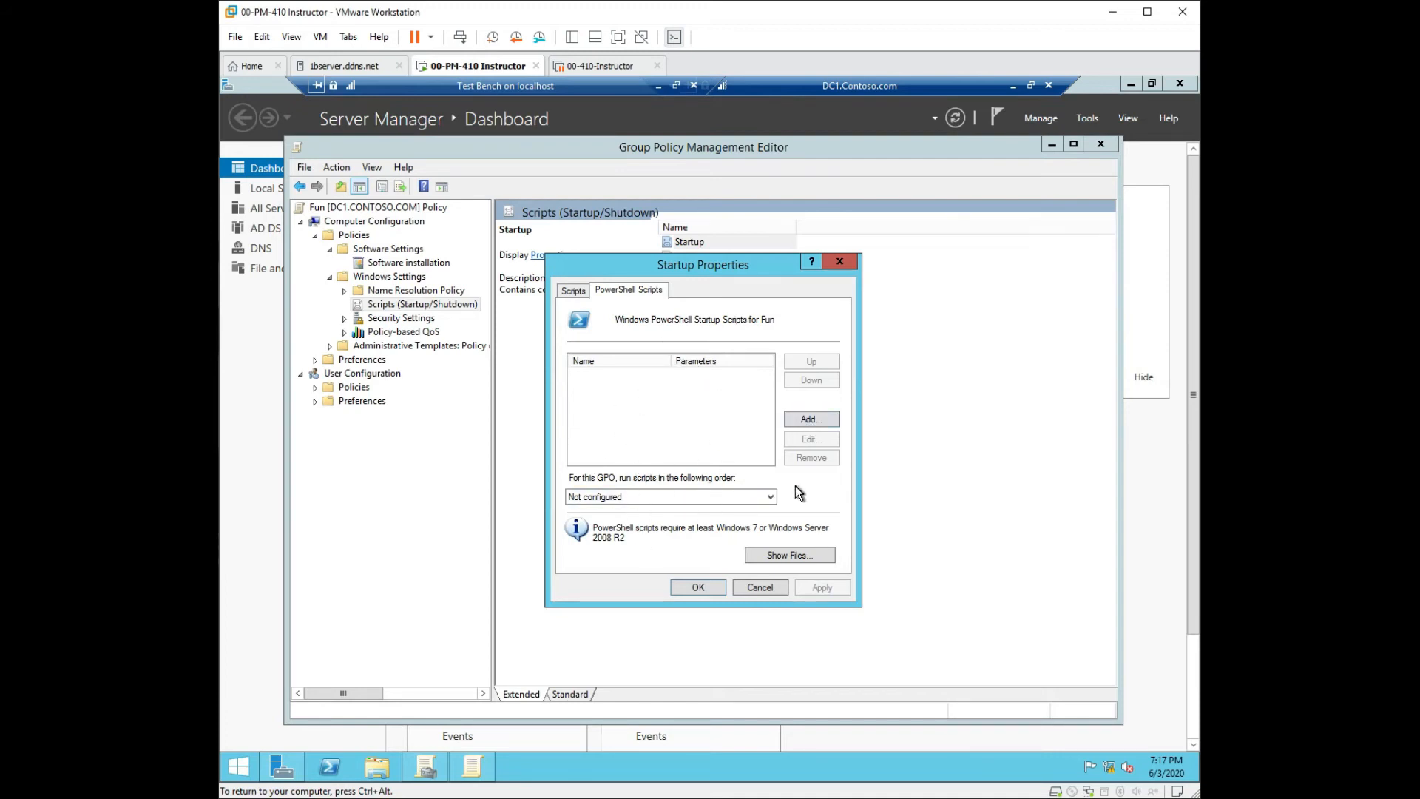
pyautogui.click(770, 495)
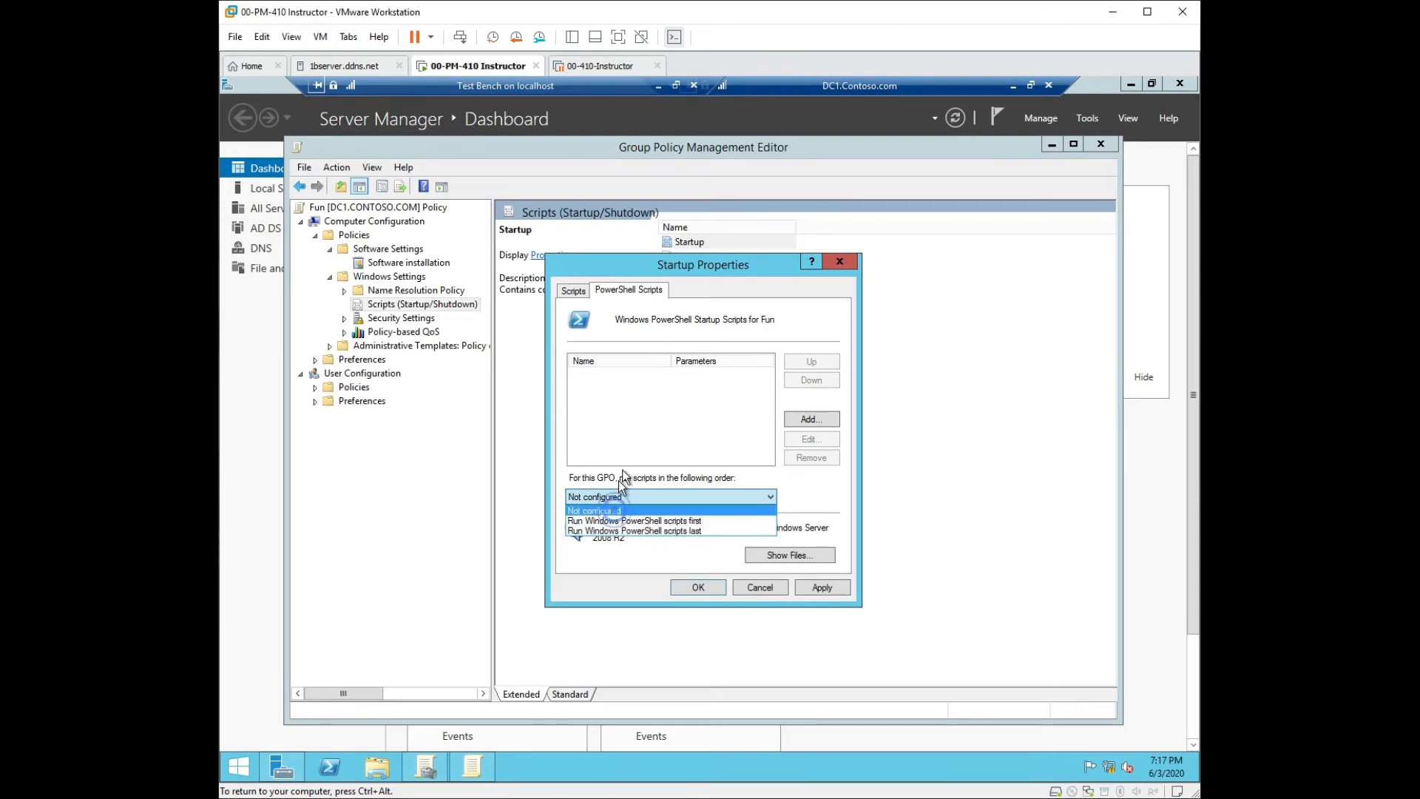
pyautogui.click(600, 510)
pyautogui.click(574, 290)
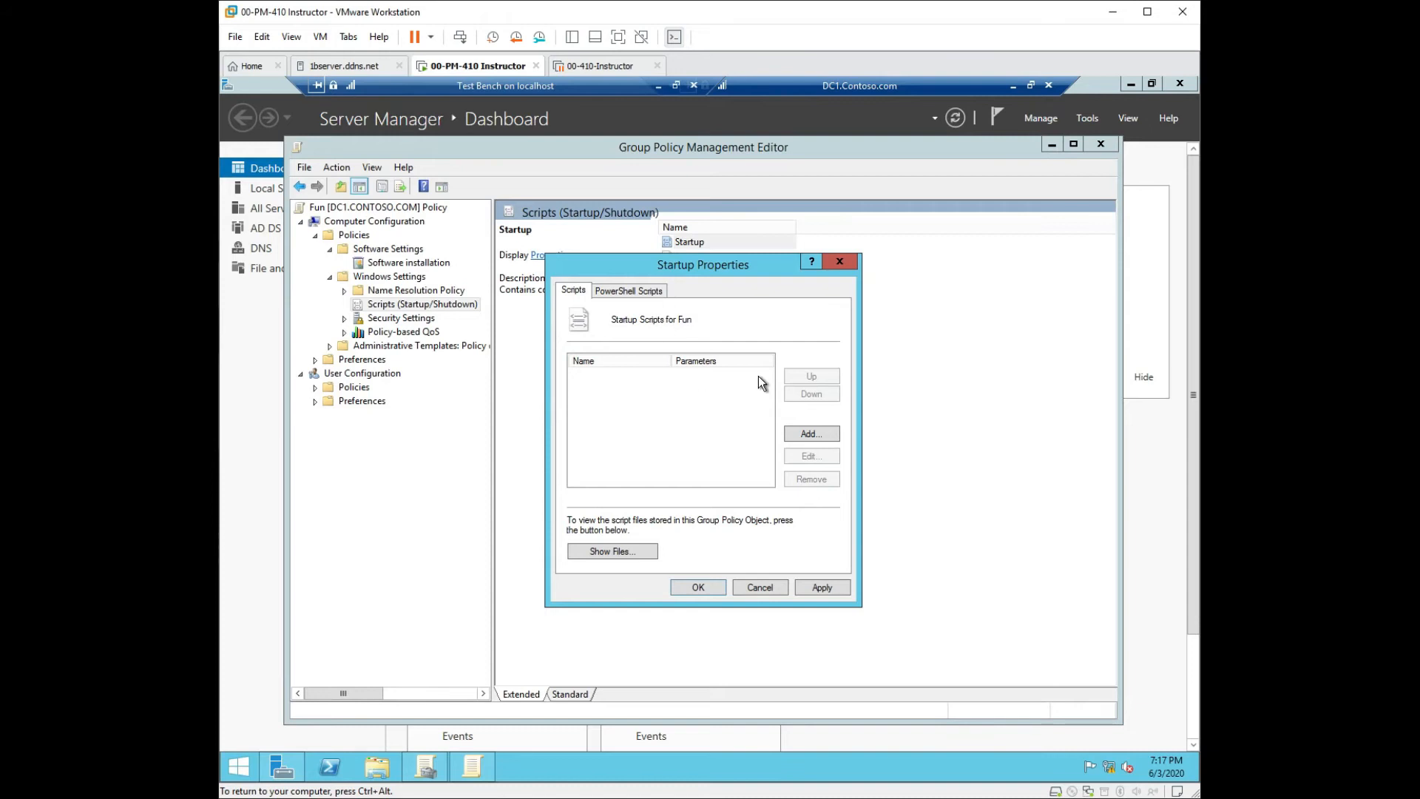
pyautogui.click(838, 264)
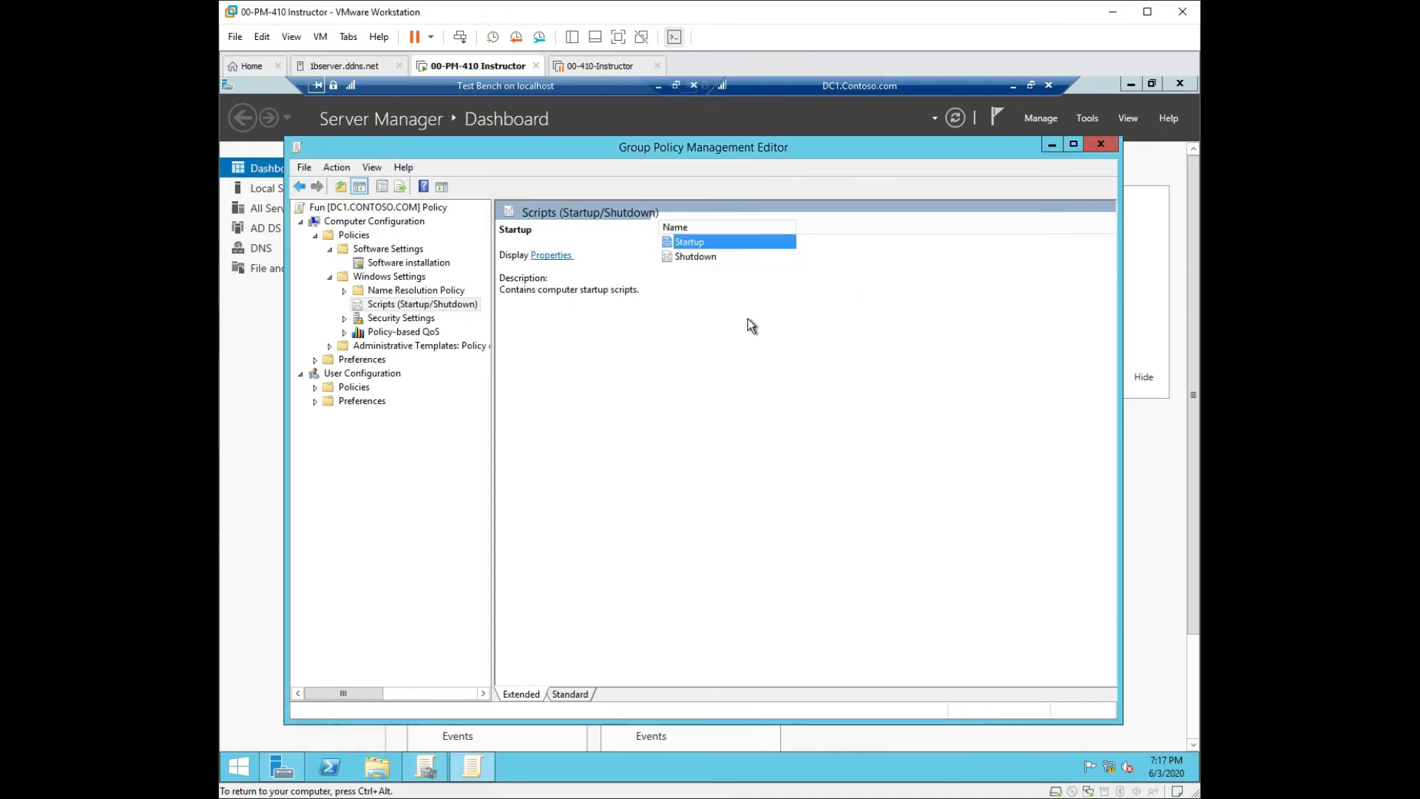
pyautogui.click(402, 318)
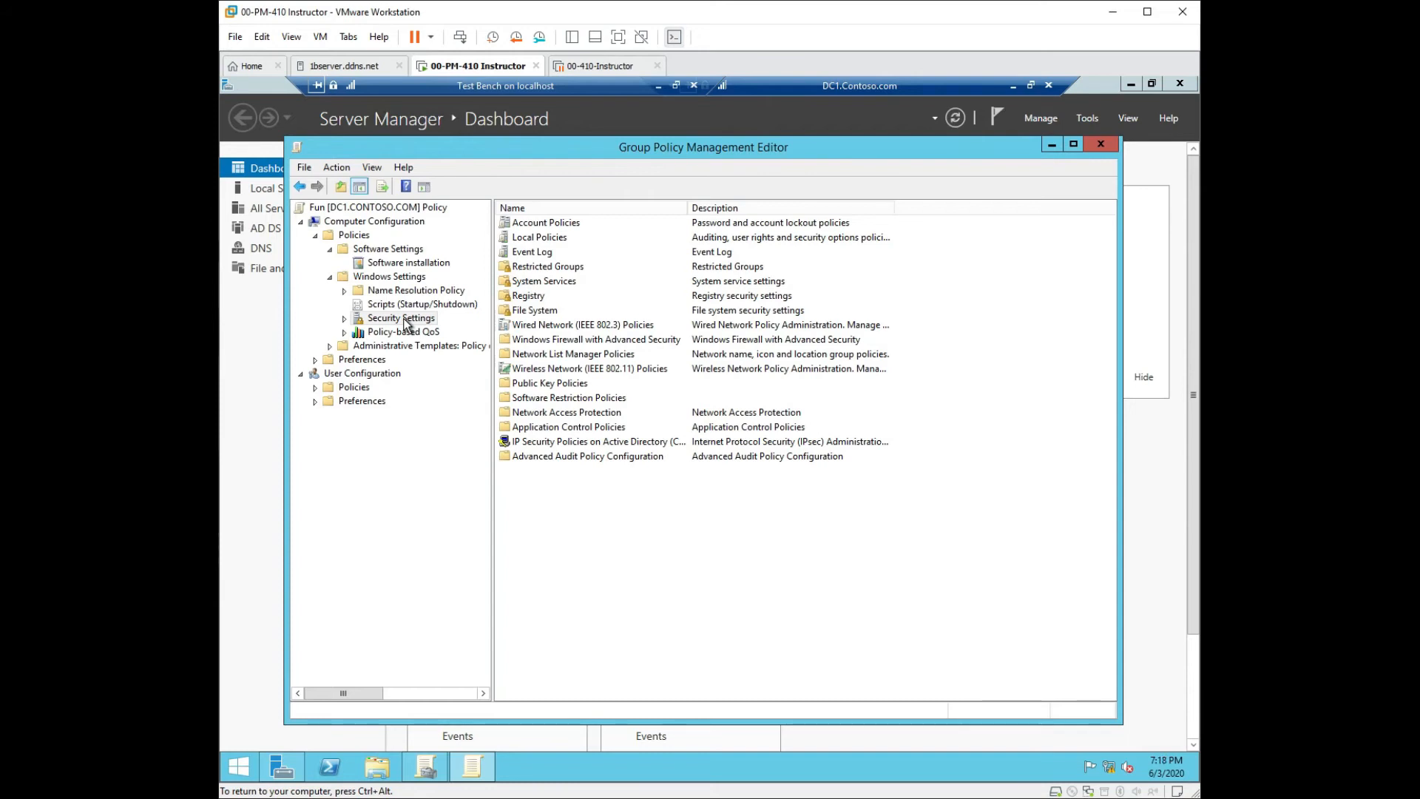
# Recapture VM input, then expand Wireless Network (IEEE 802.11) Policies and view its actions.
pyautogui.hotkey('ctrl', 'alt')
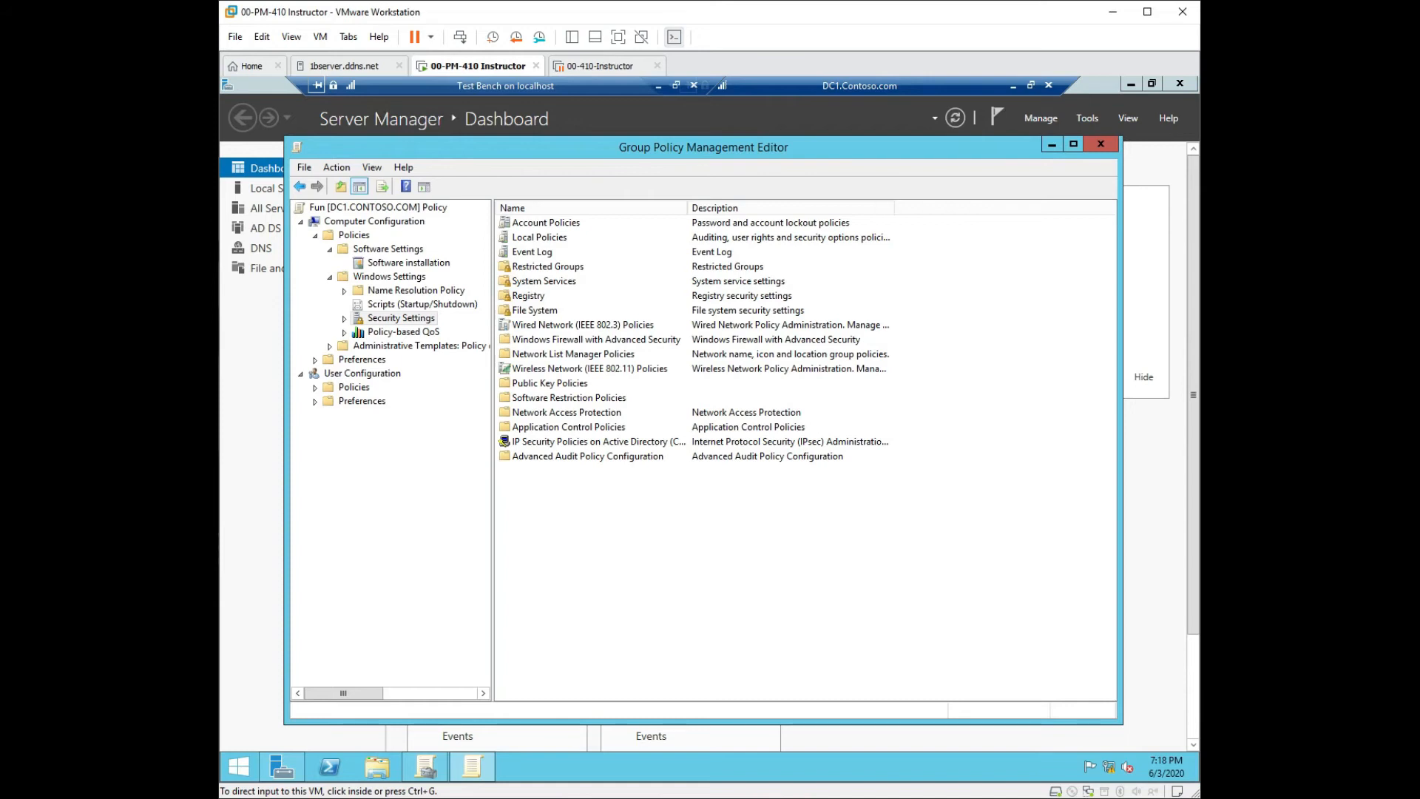
pyautogui.click(695, 509)
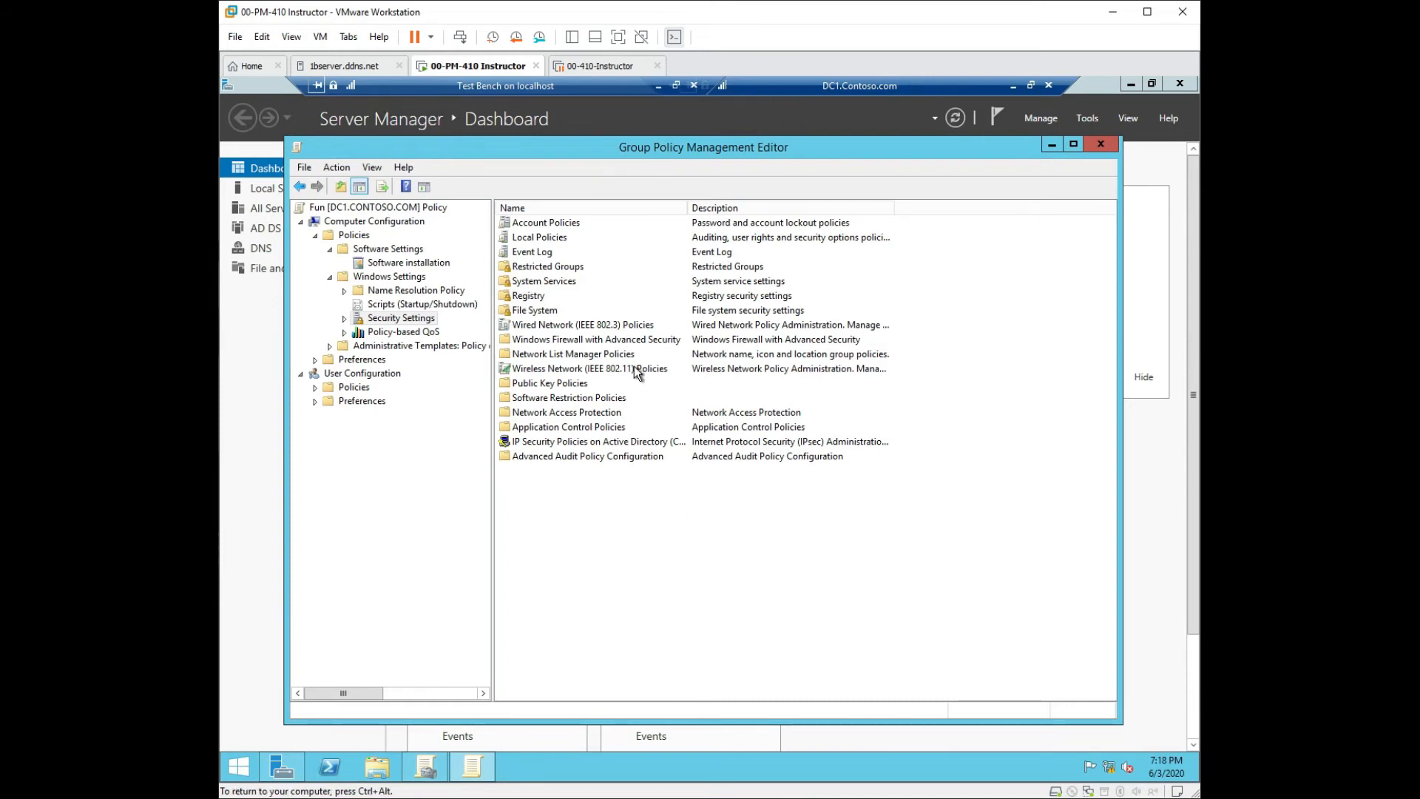
pyautogui.hotkey('ctrl', 'alt')
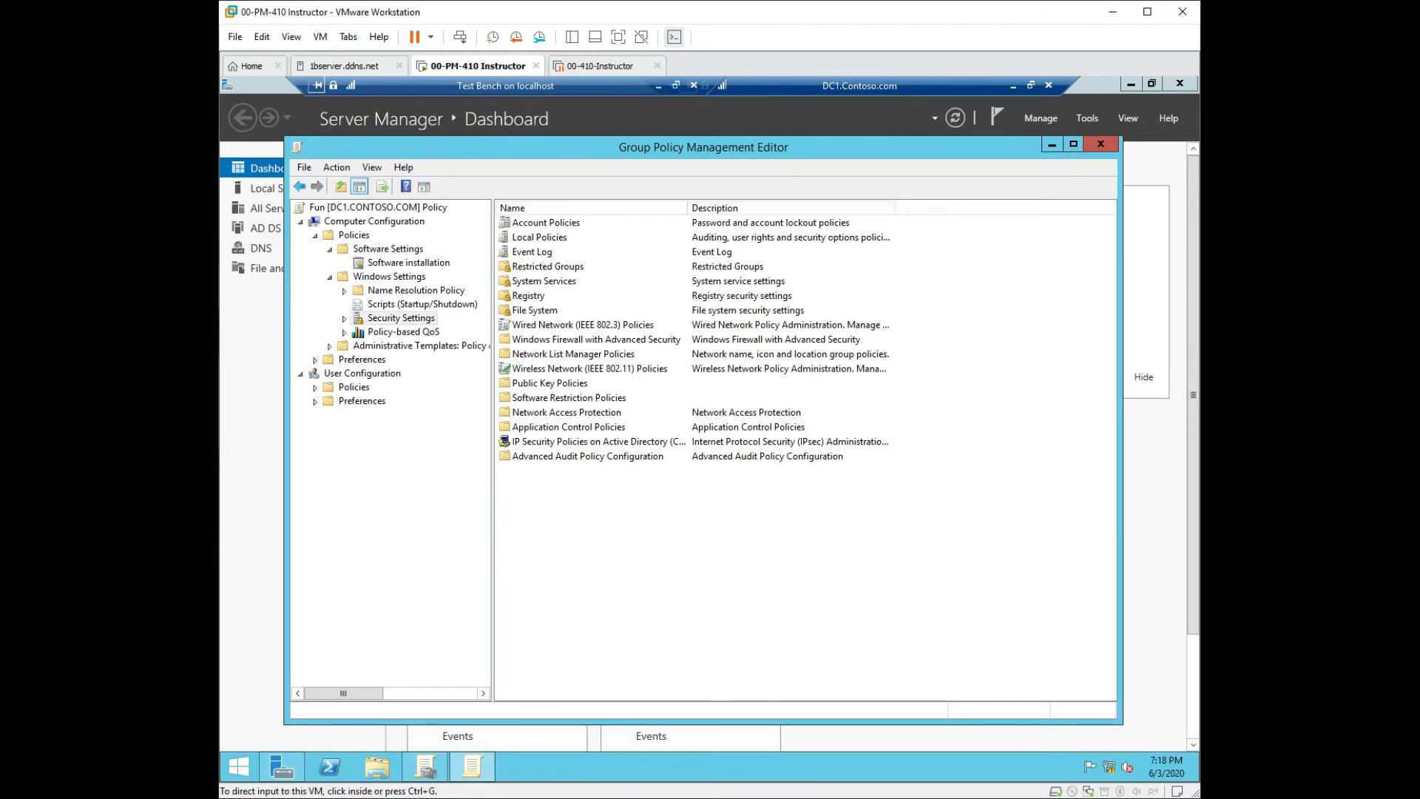
pyautogui.click(887, 449)
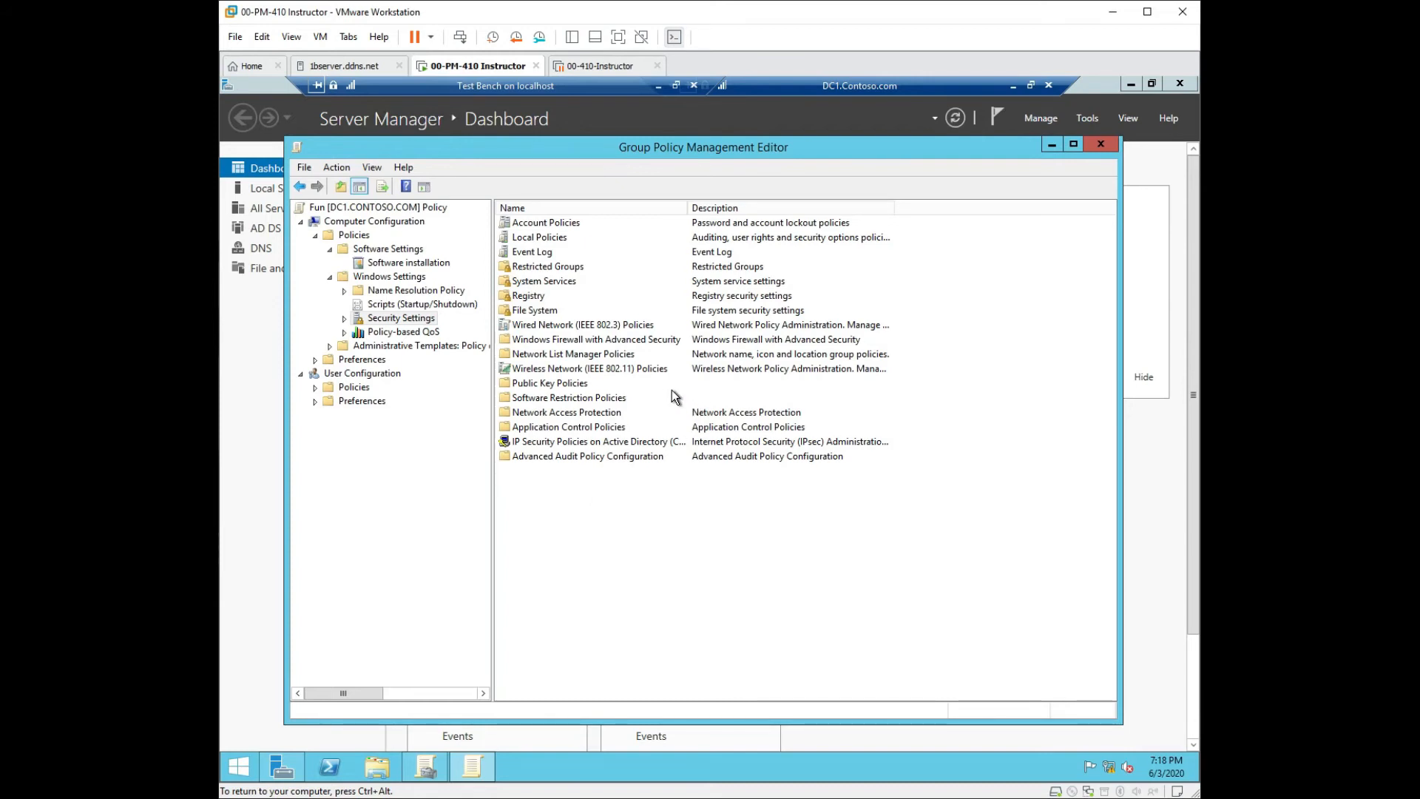
pyautogui.click(613, 370)
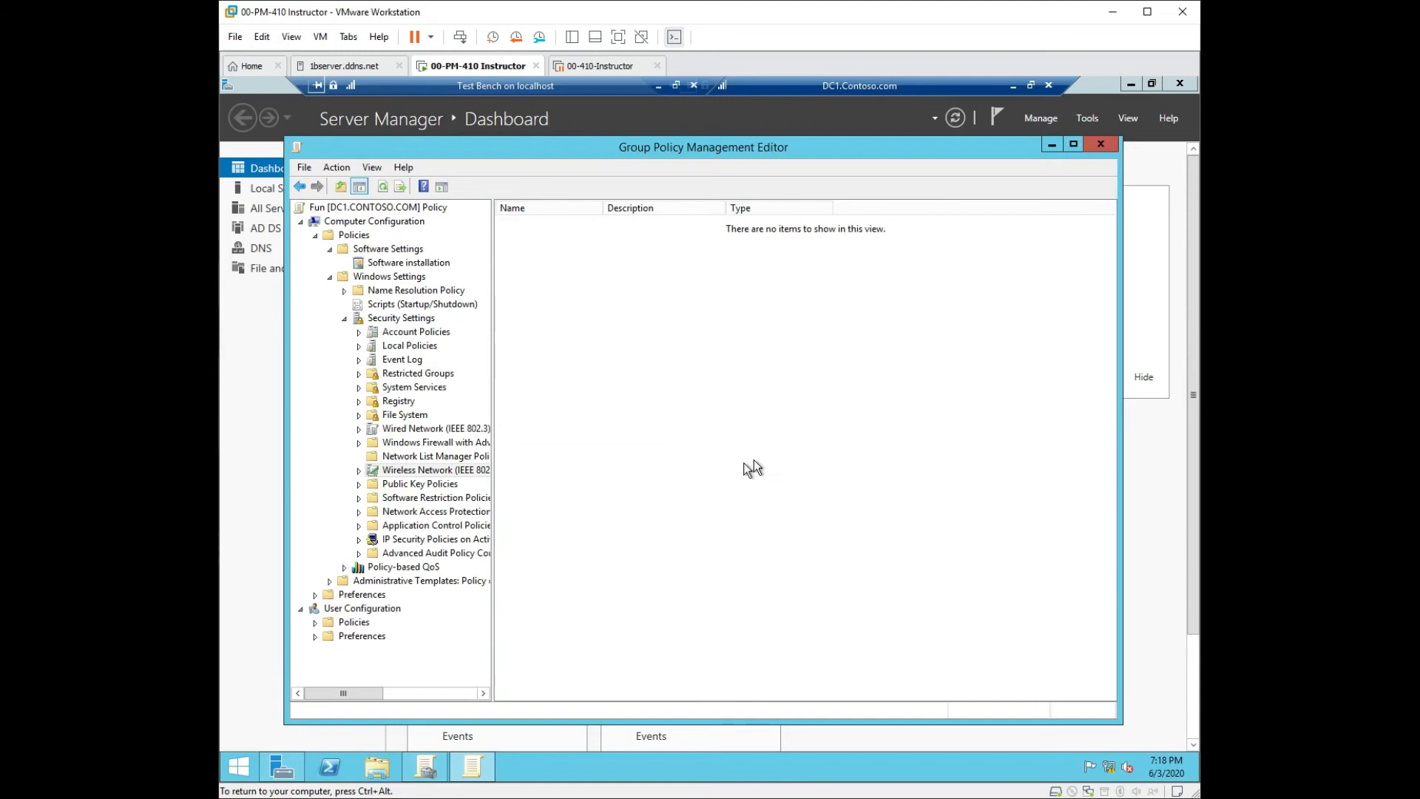
pyautogui.click(358, 471)
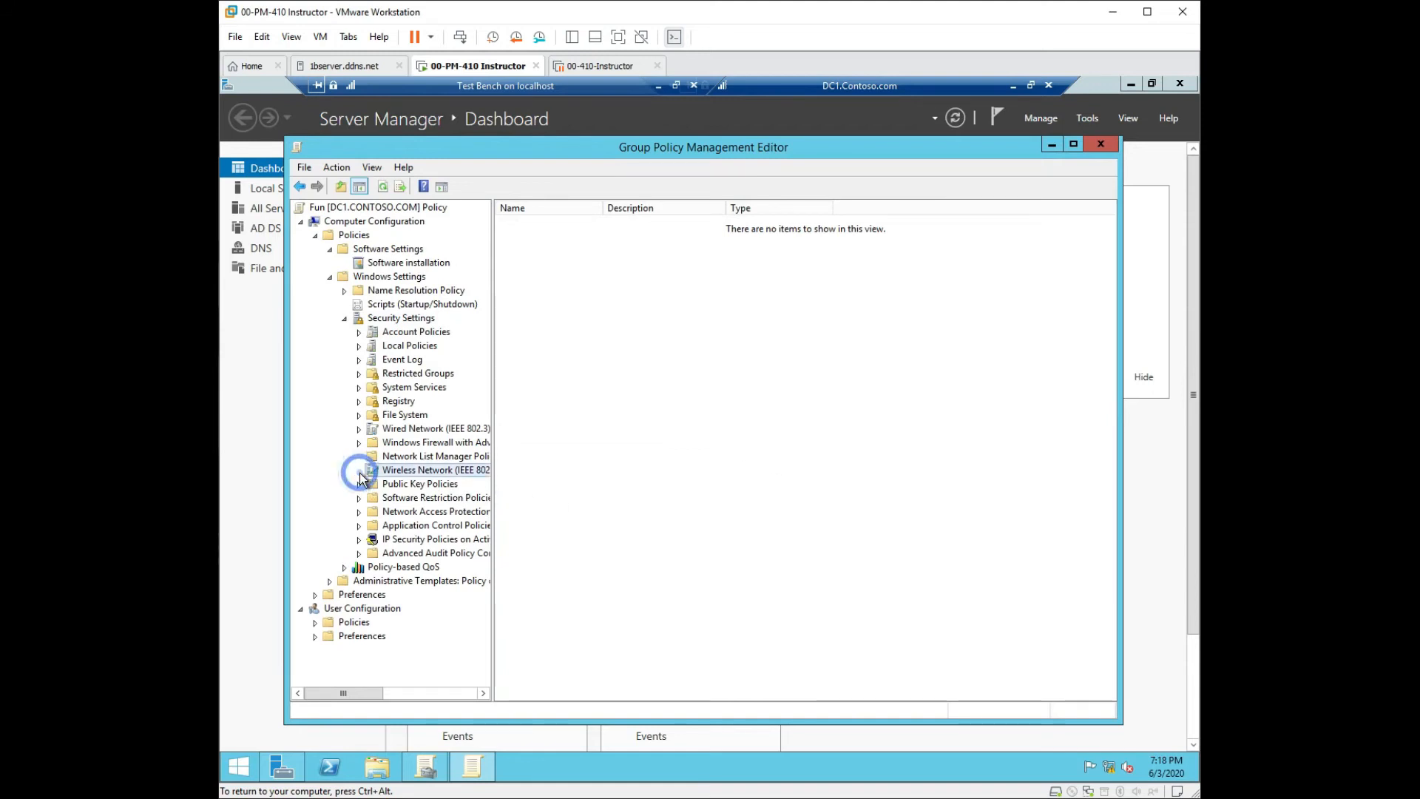
pyautogui.rightClick(409, 473)
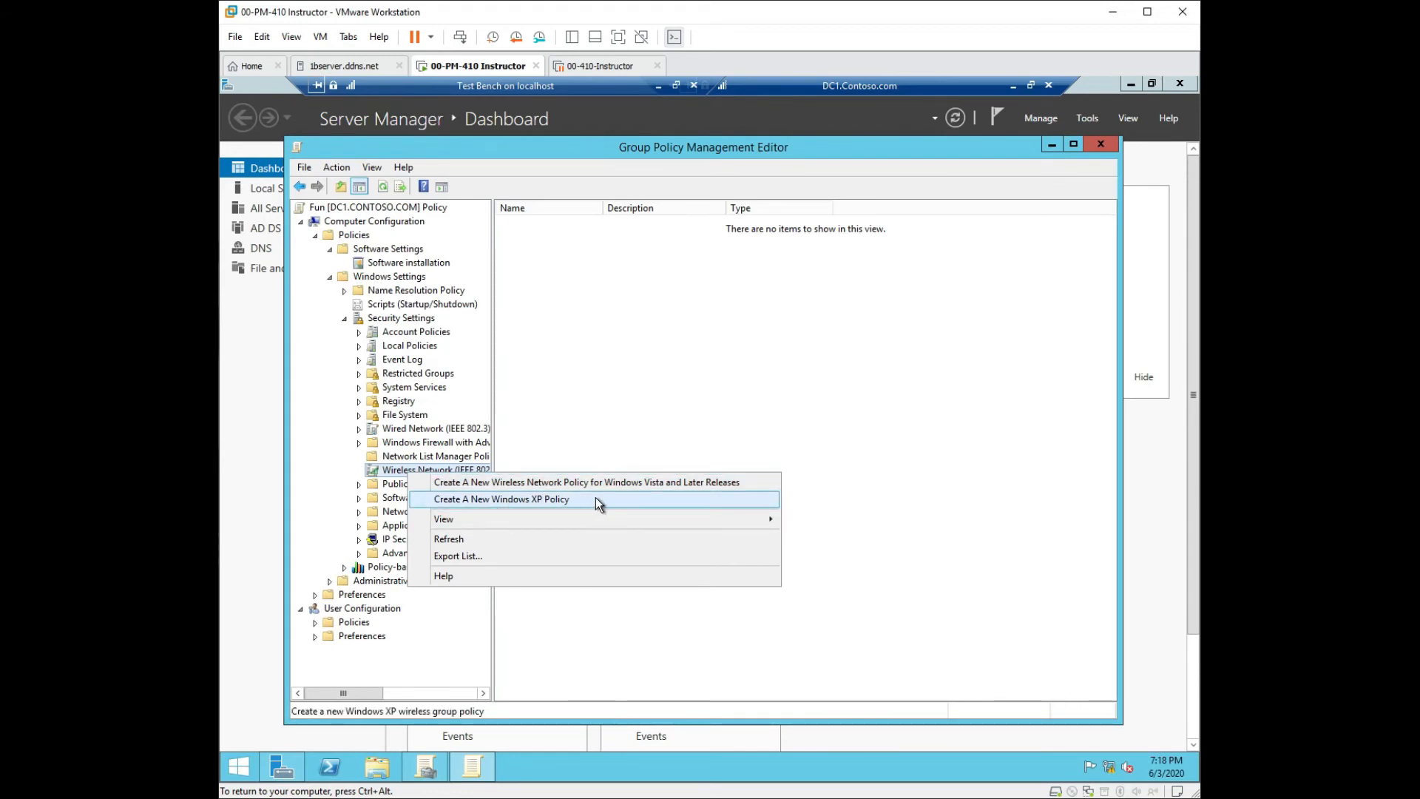
pyautogui.click(659, 362)
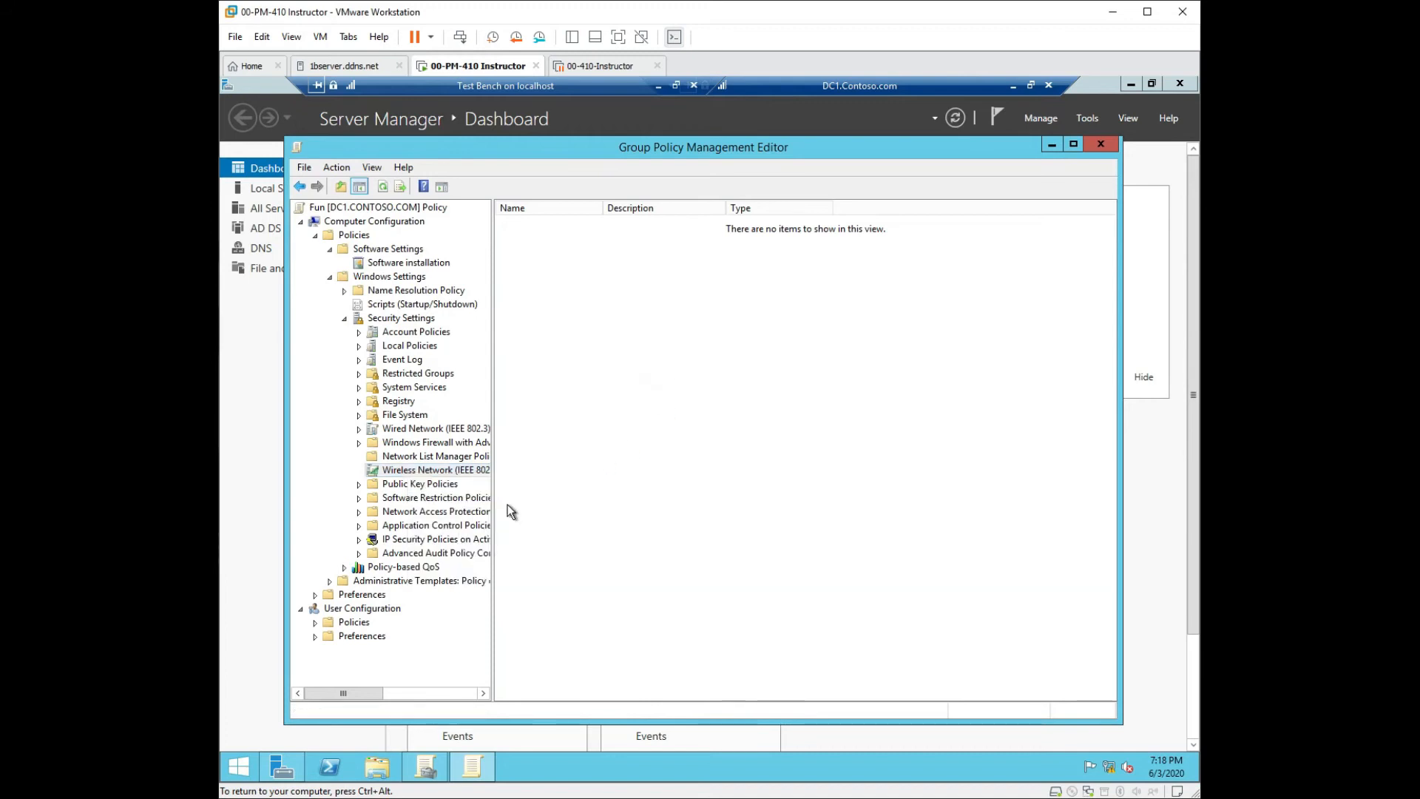
# Browse the Public Key Policies items, then show IP Security Policies on Active Directory.
pyautogui.click(404, 489)
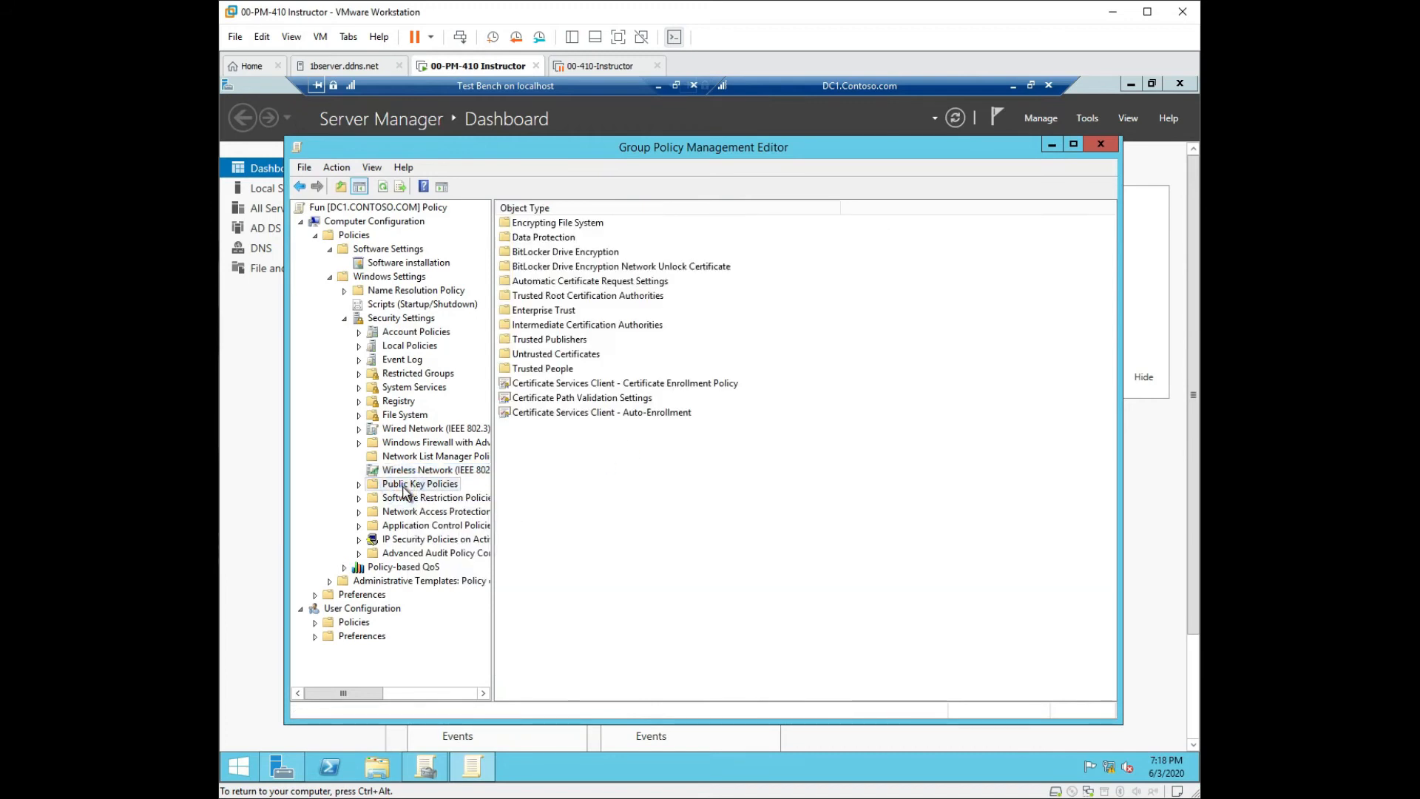
pyautogui.click(563, 384)
pyautogui.click(560, 399)
pyautogui.click(561, 413)
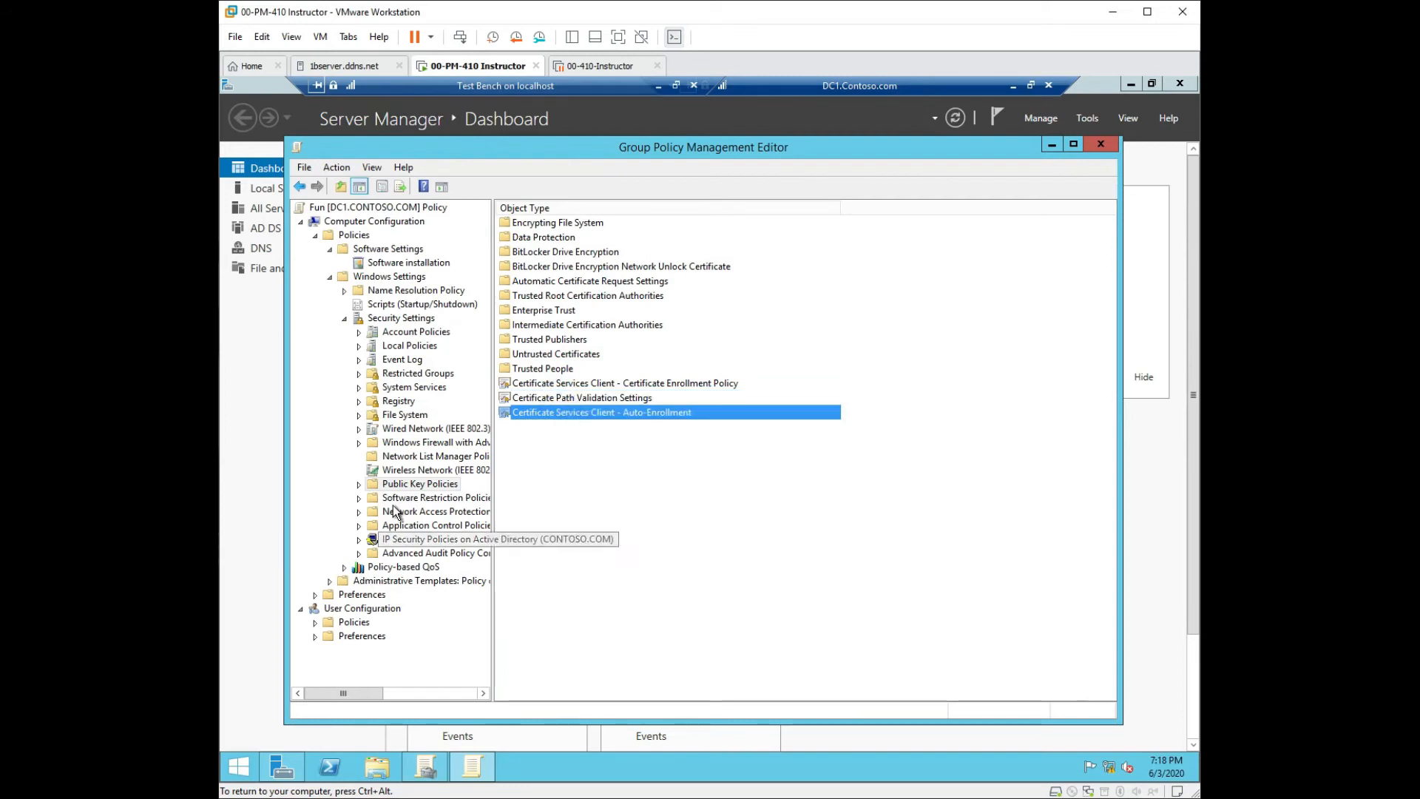
pyautogui.click(403, 539)
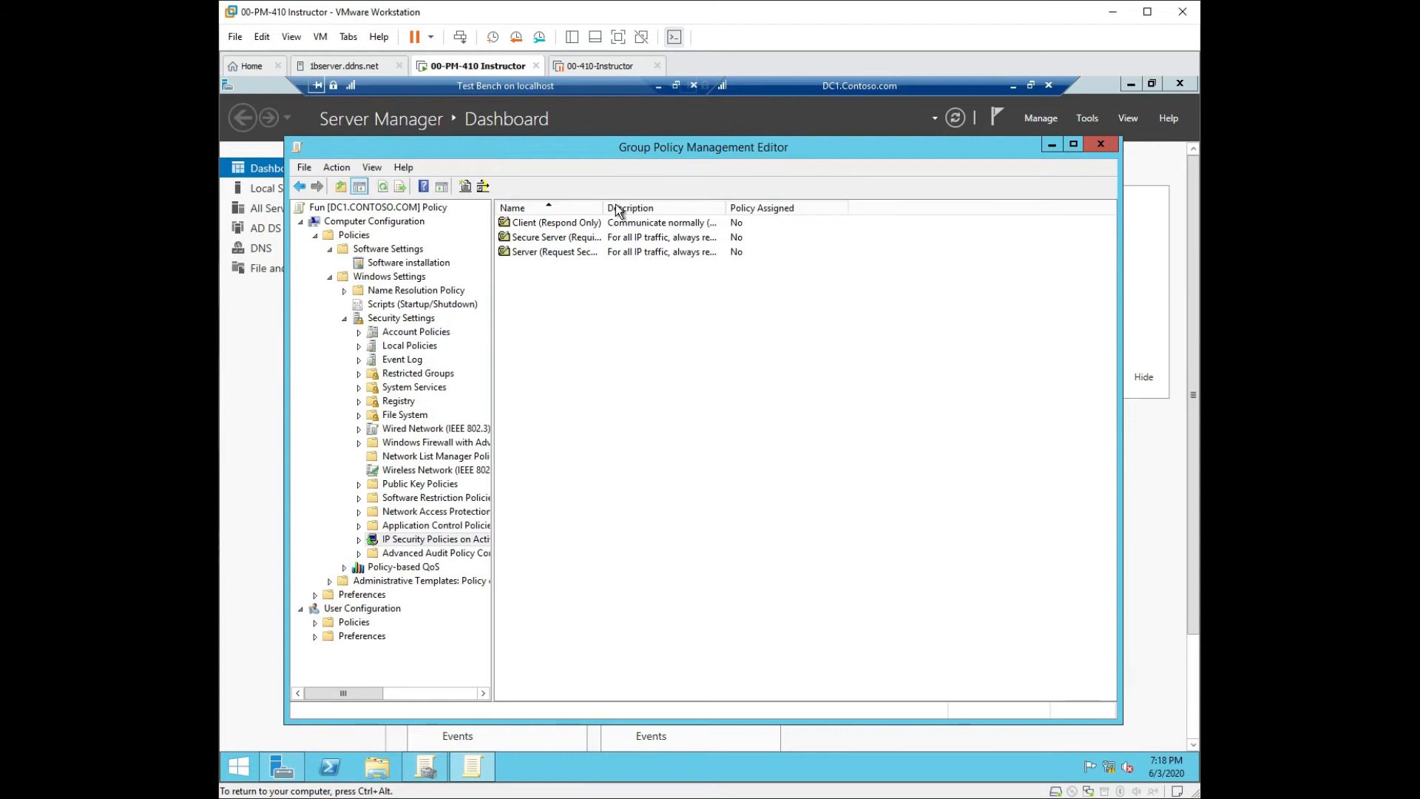
# Collapse the computer branches and open user Preferences > Control Panel Settings > Folder Options.
pyautogui.click(345, 319)
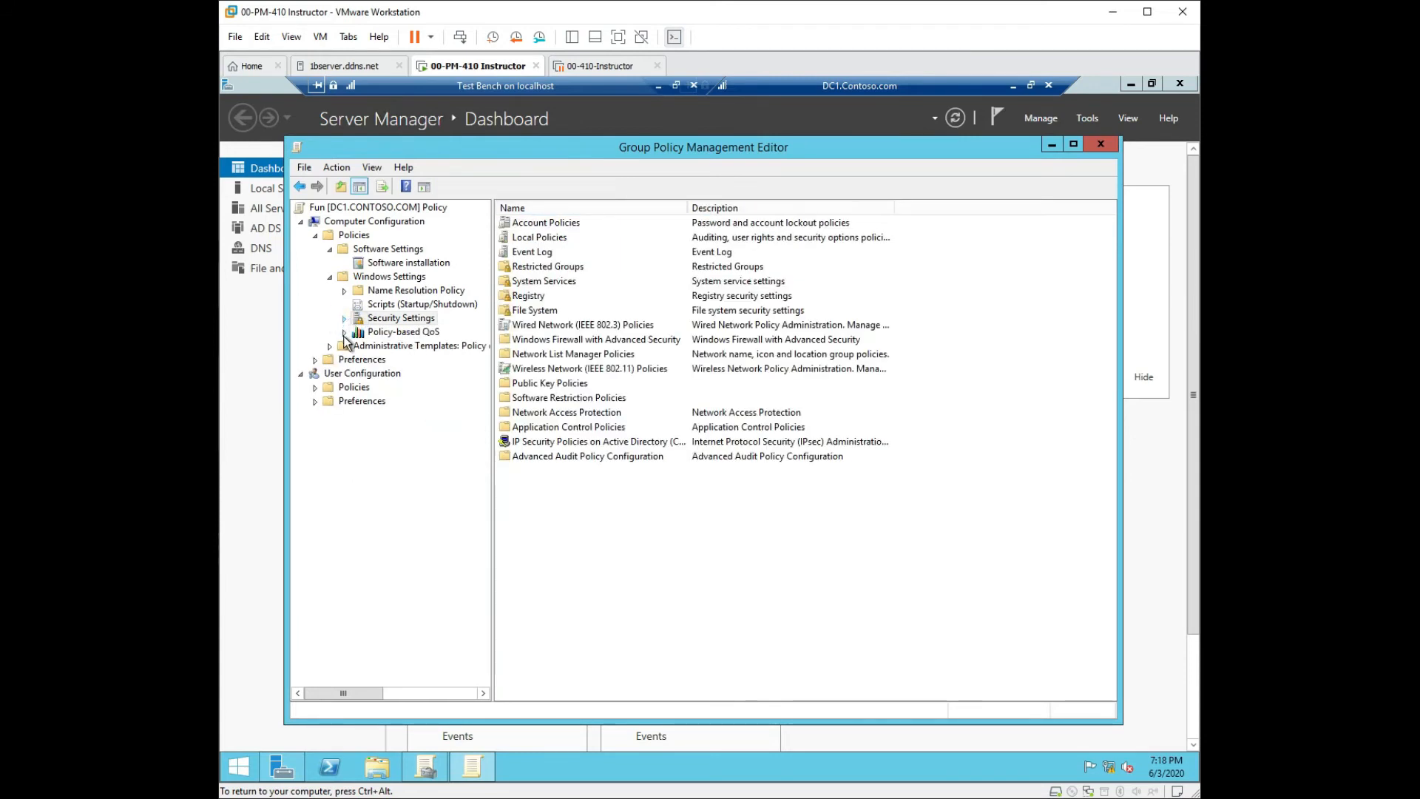
pyautogui.click(330, 277)
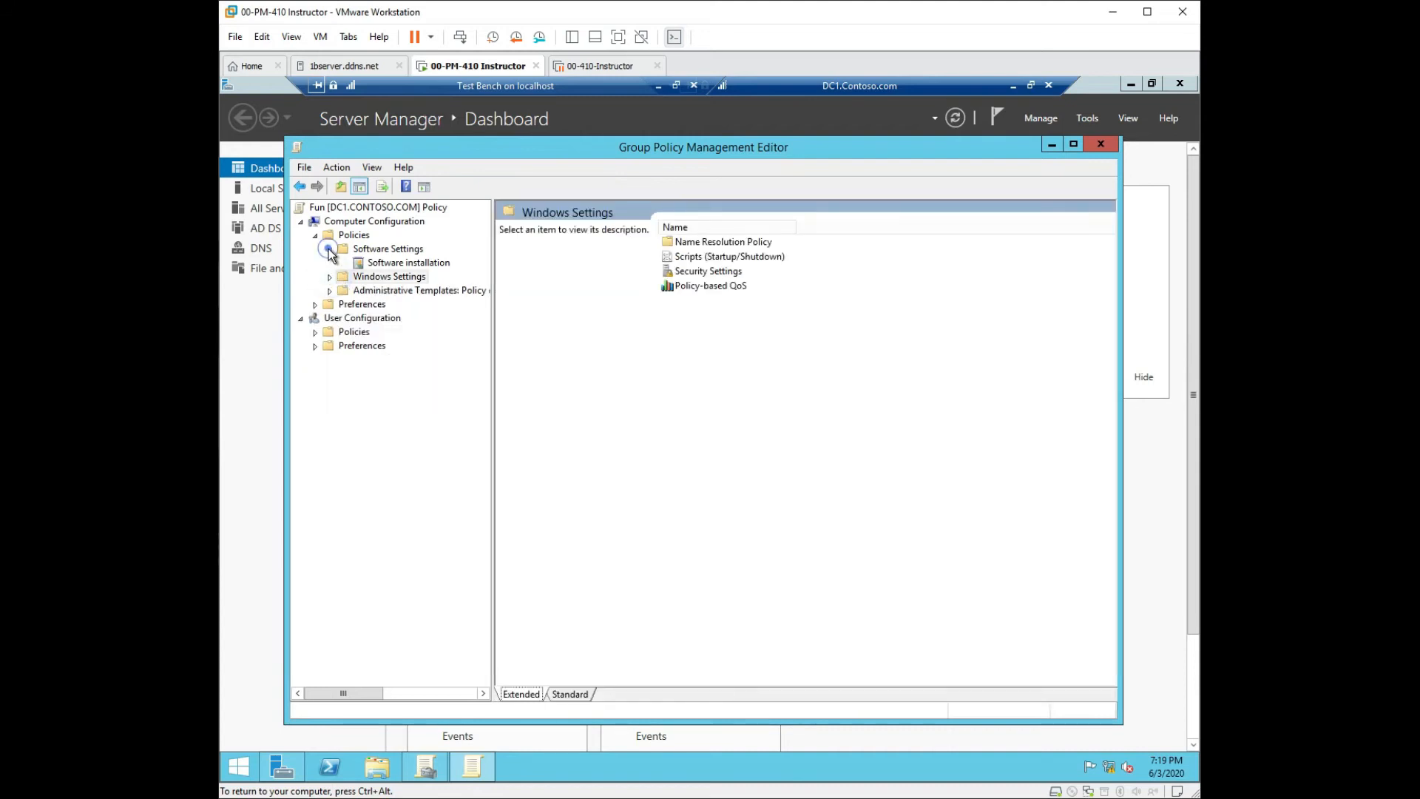
pyautogui.click(328, 250)
pyautogui.click(315, 236)
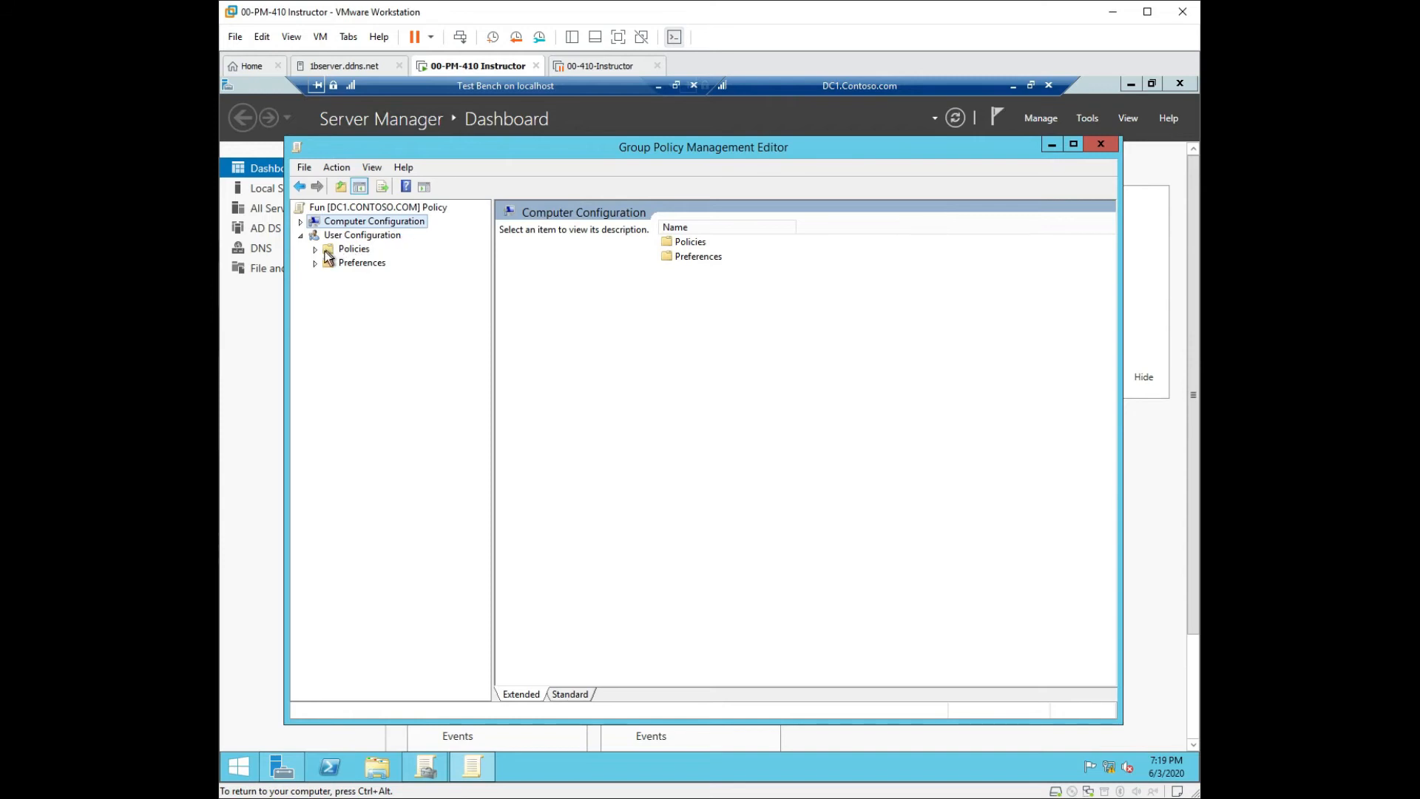
pyautogui.click(315, 263)
pyautogui.click(330, 290)
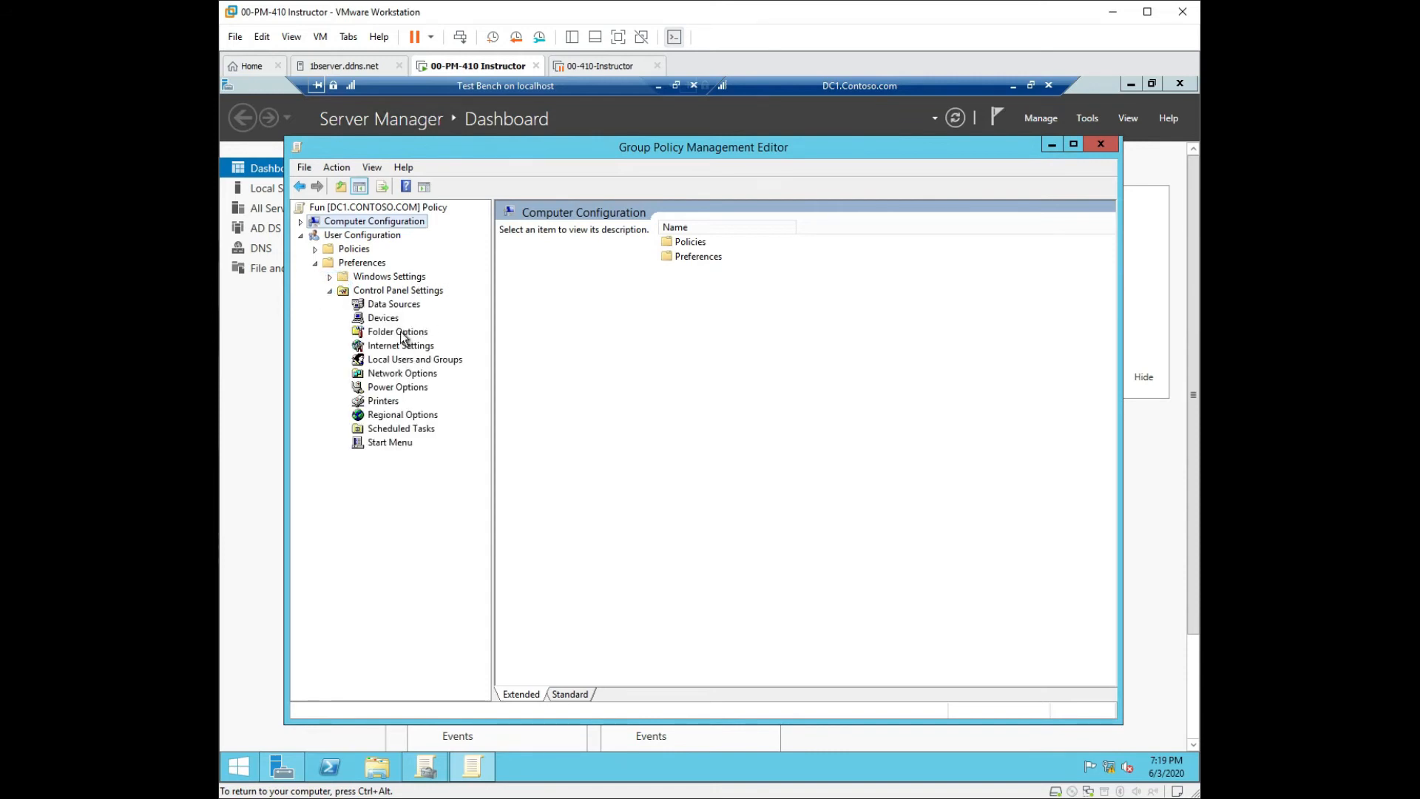
pyautogui.click(404, 333)
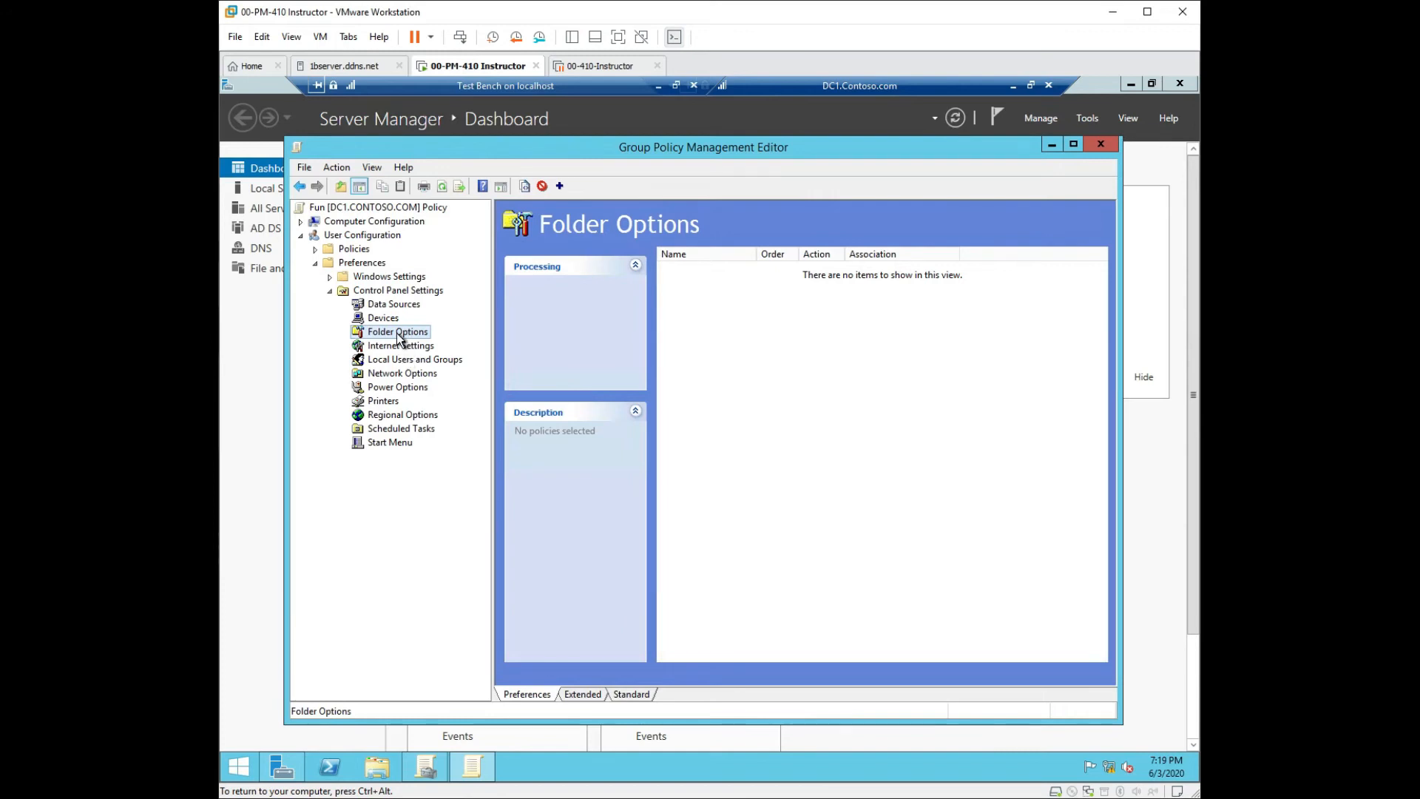
pyautogui.rightClick(400, 336)
pyautogui.moveTo(437, 343)
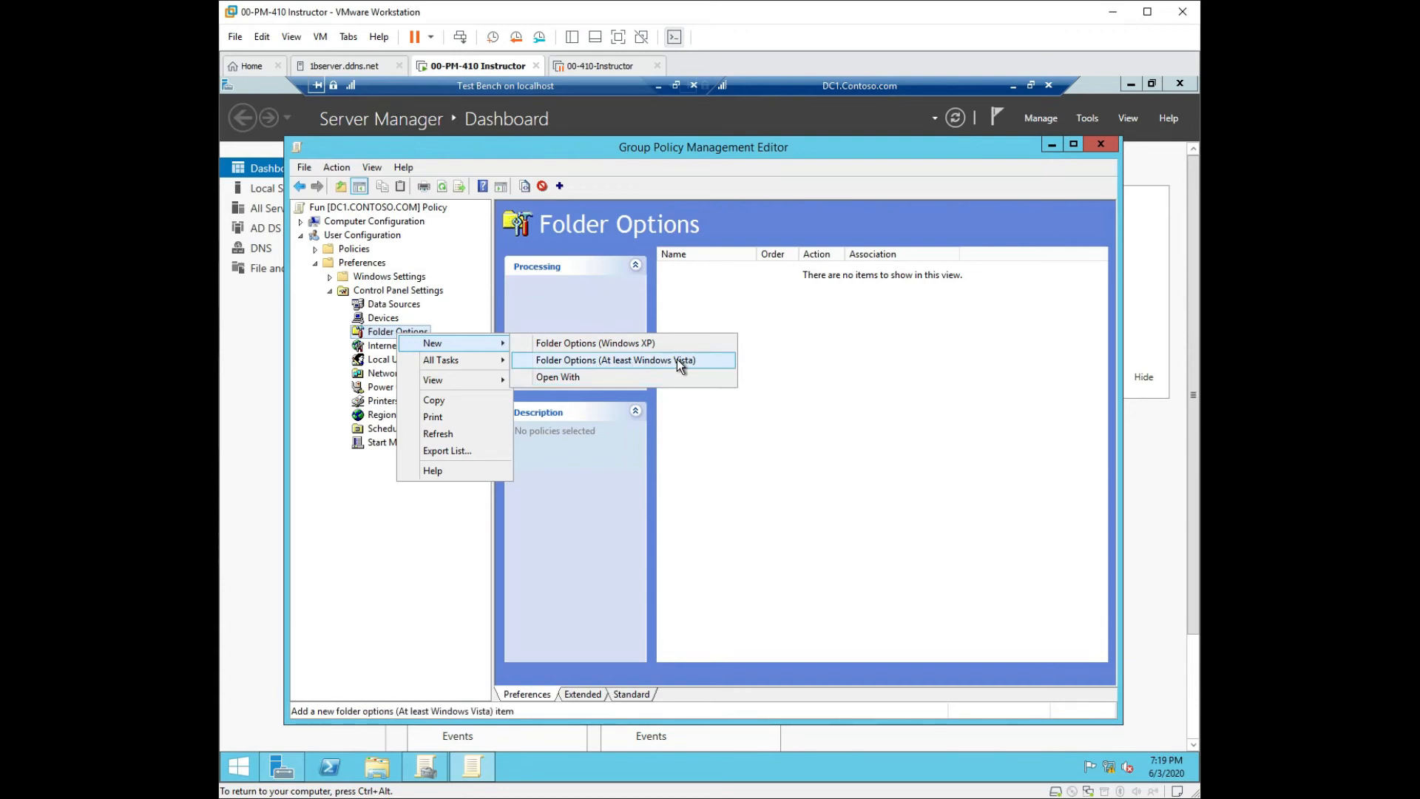
pyautogui.click(567, 362)
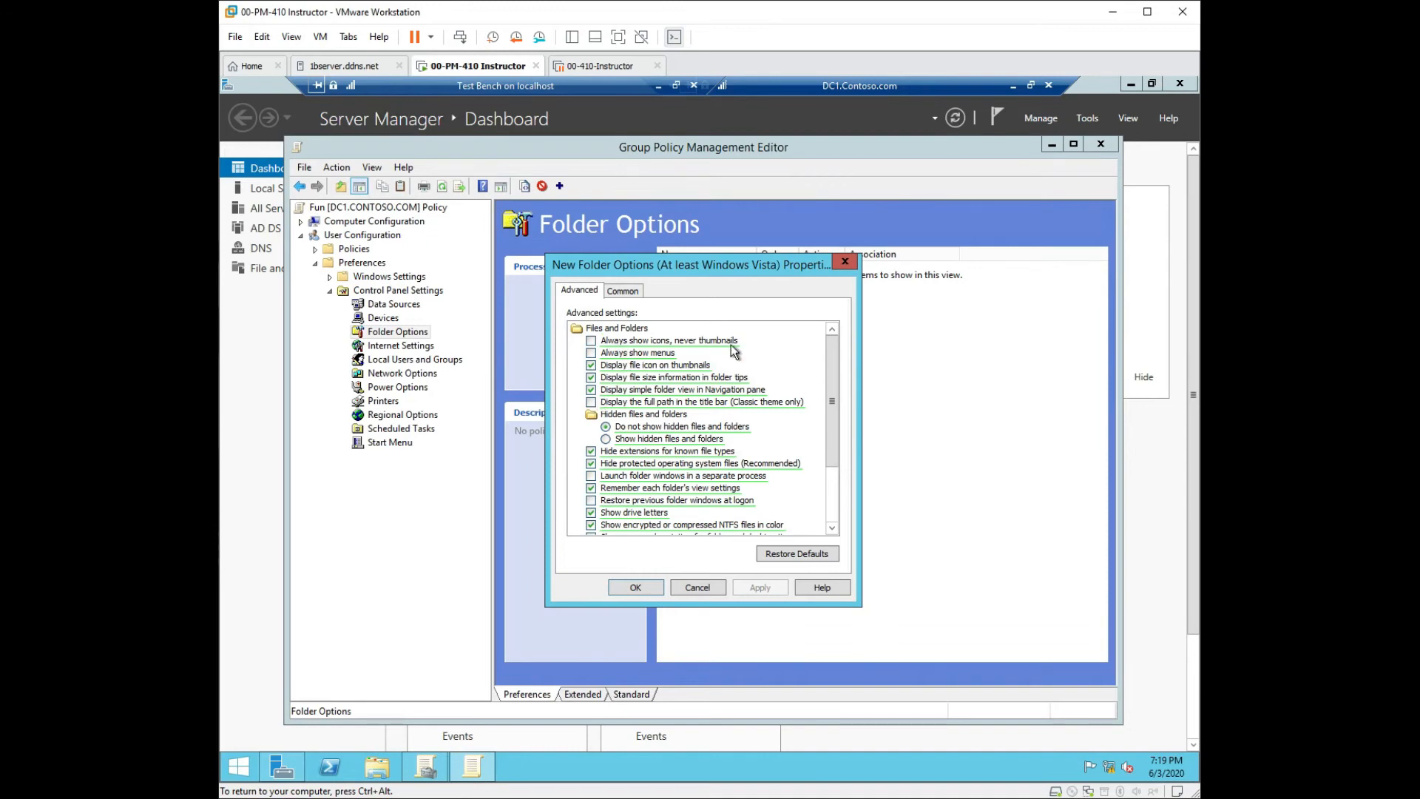
pyautogui.click(835, 386)
pyautogui.moveTo(840, 419); pyautogui.dragTo(836, 493)
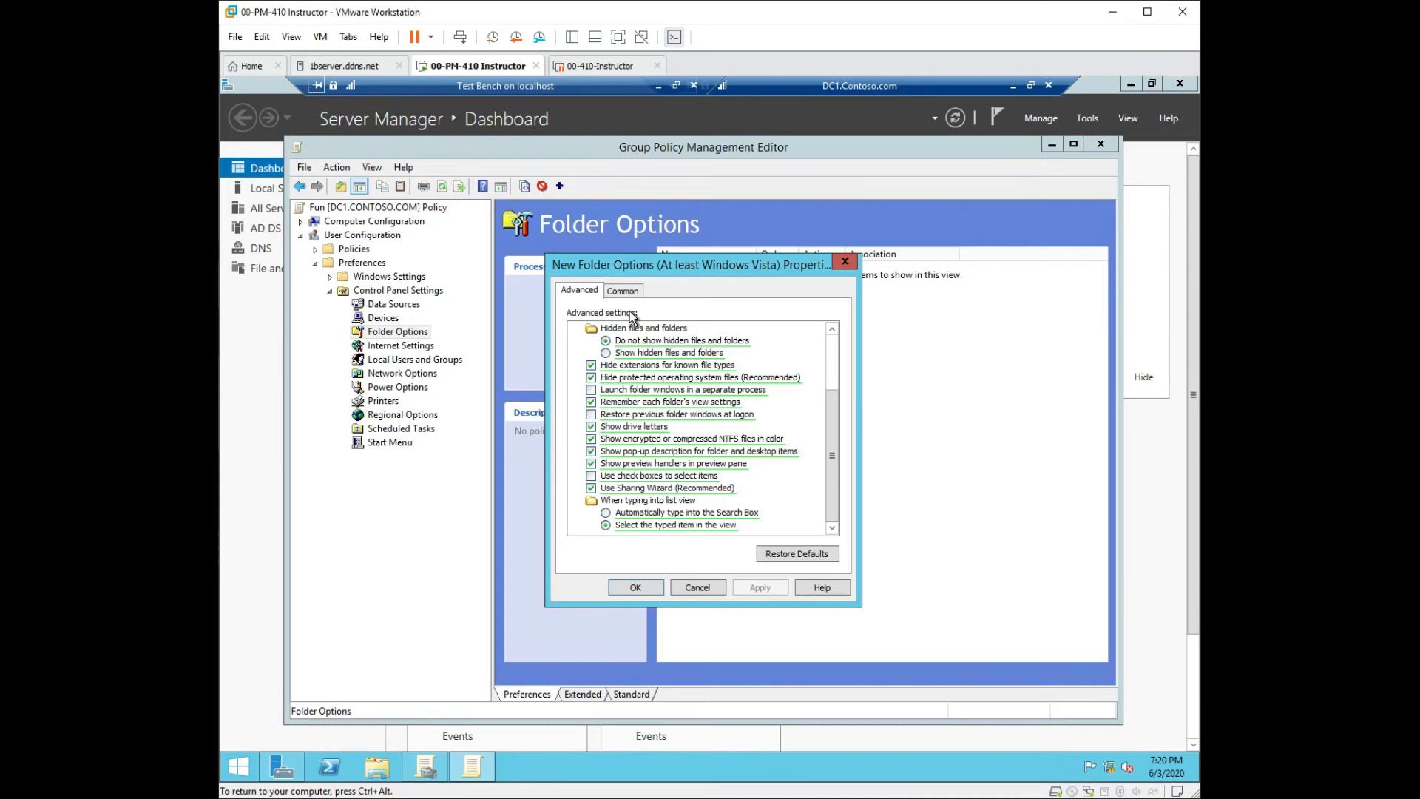
pyautogui.click(844, 262)
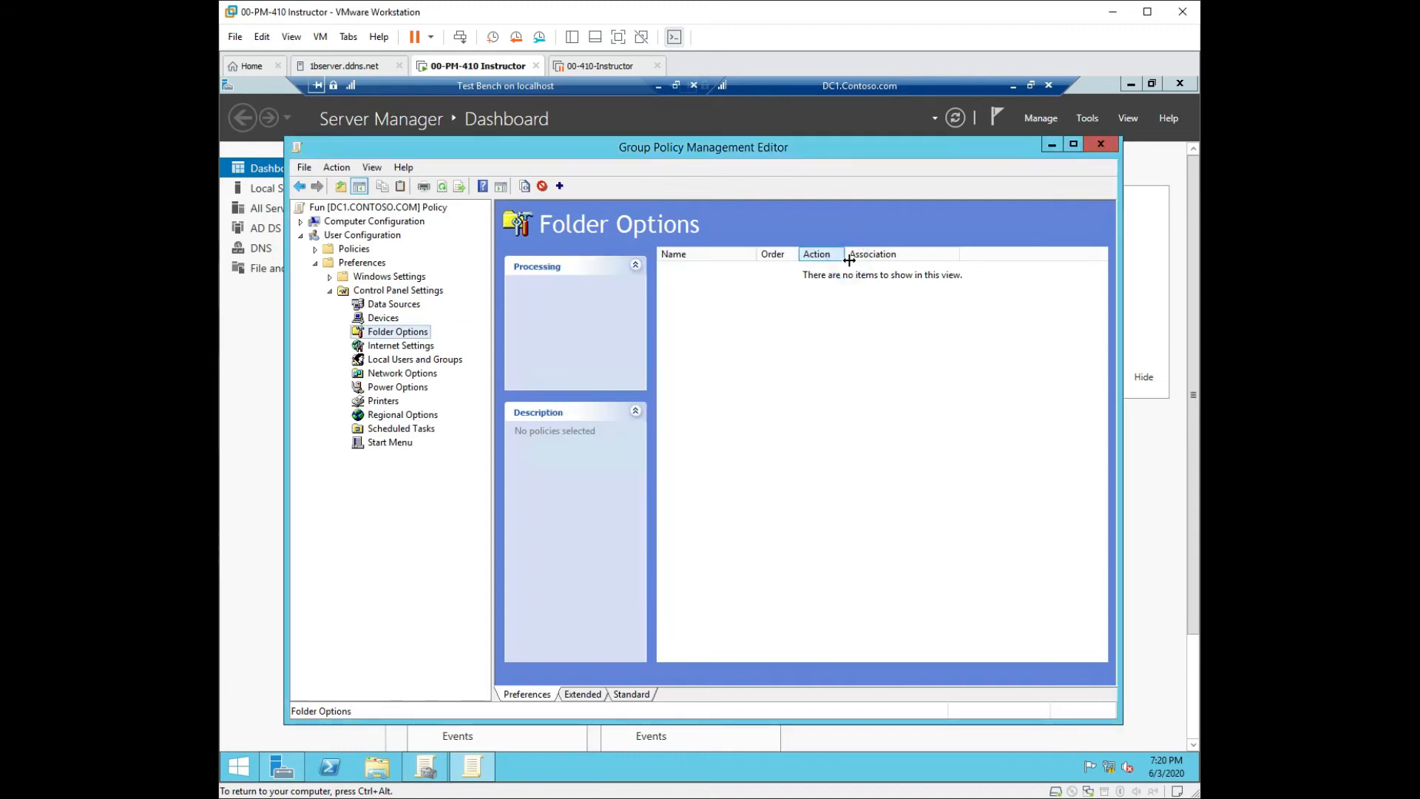
# Look through the Internet Settings, Power Options and Network Options preference actions.
pyautogui.click(385, 354)
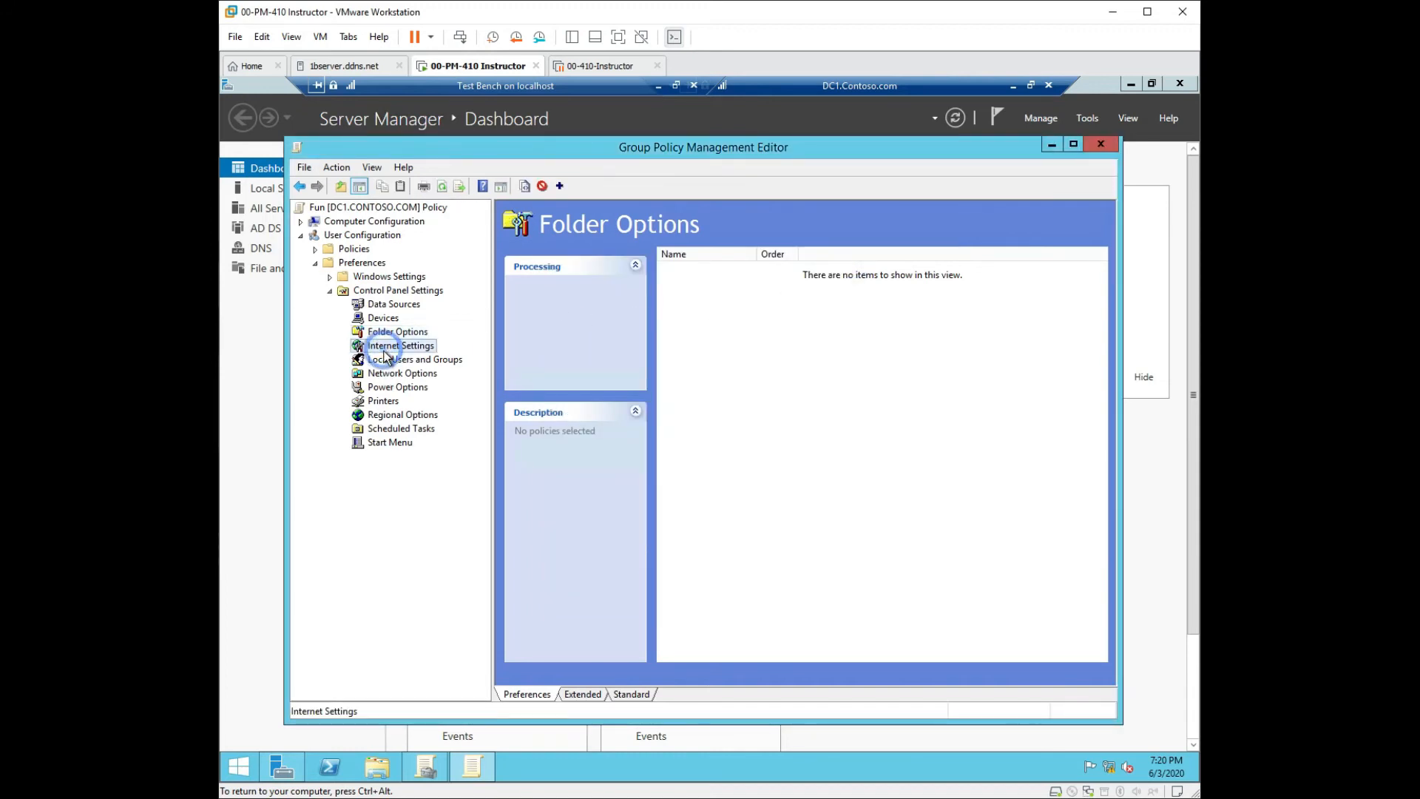
pyautogui.rightClick(385, 354)
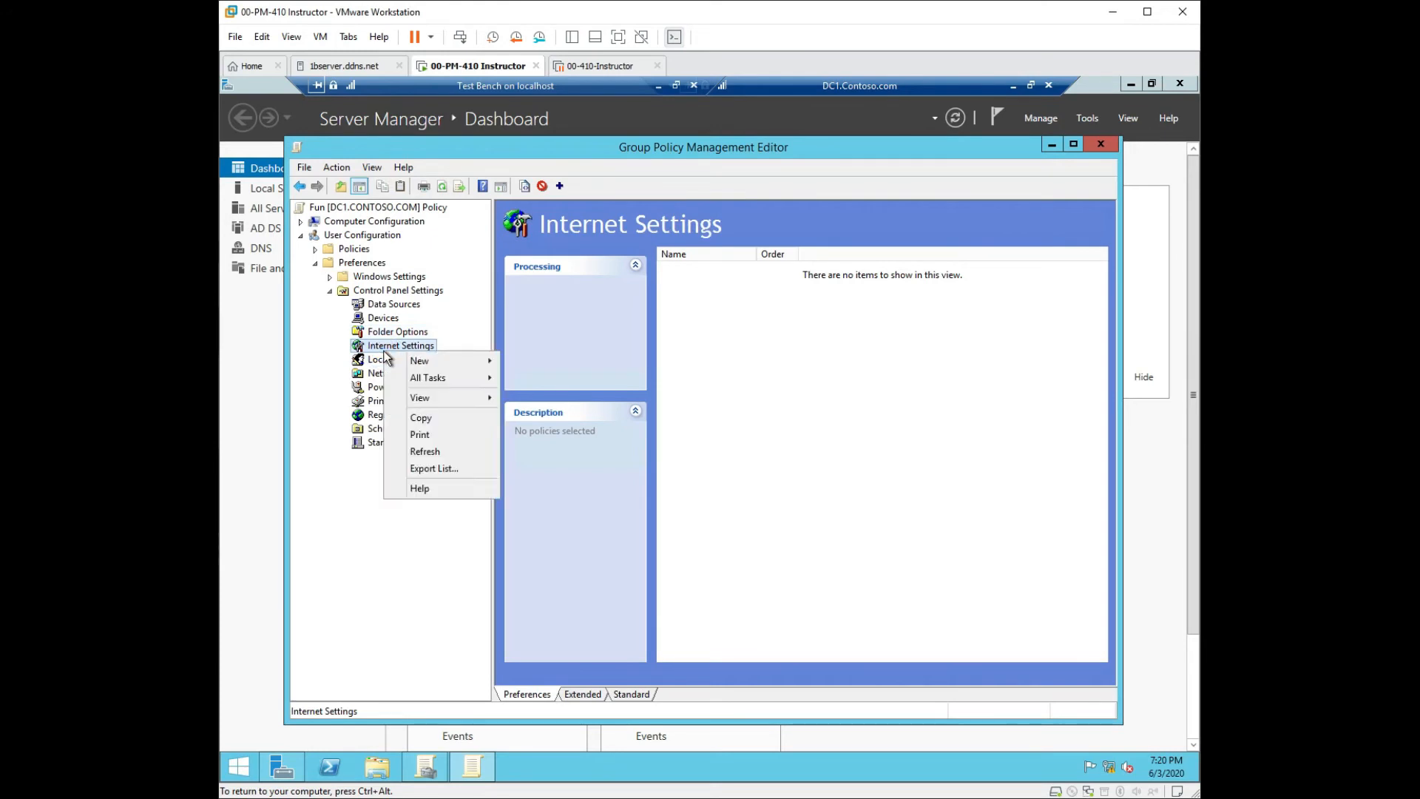
pyautogui.rightClick(370, 388)
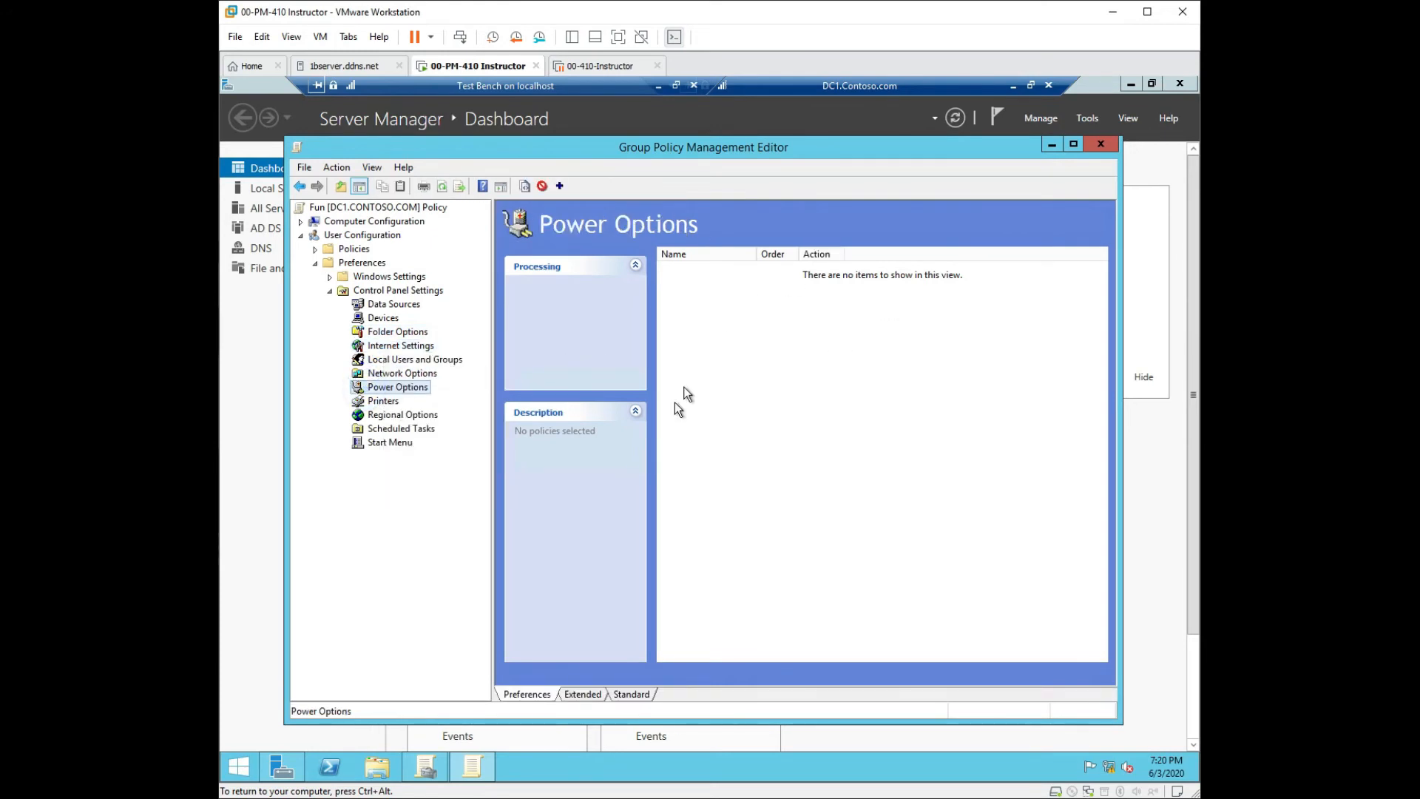
pyautogui.rightClick(399, 390)
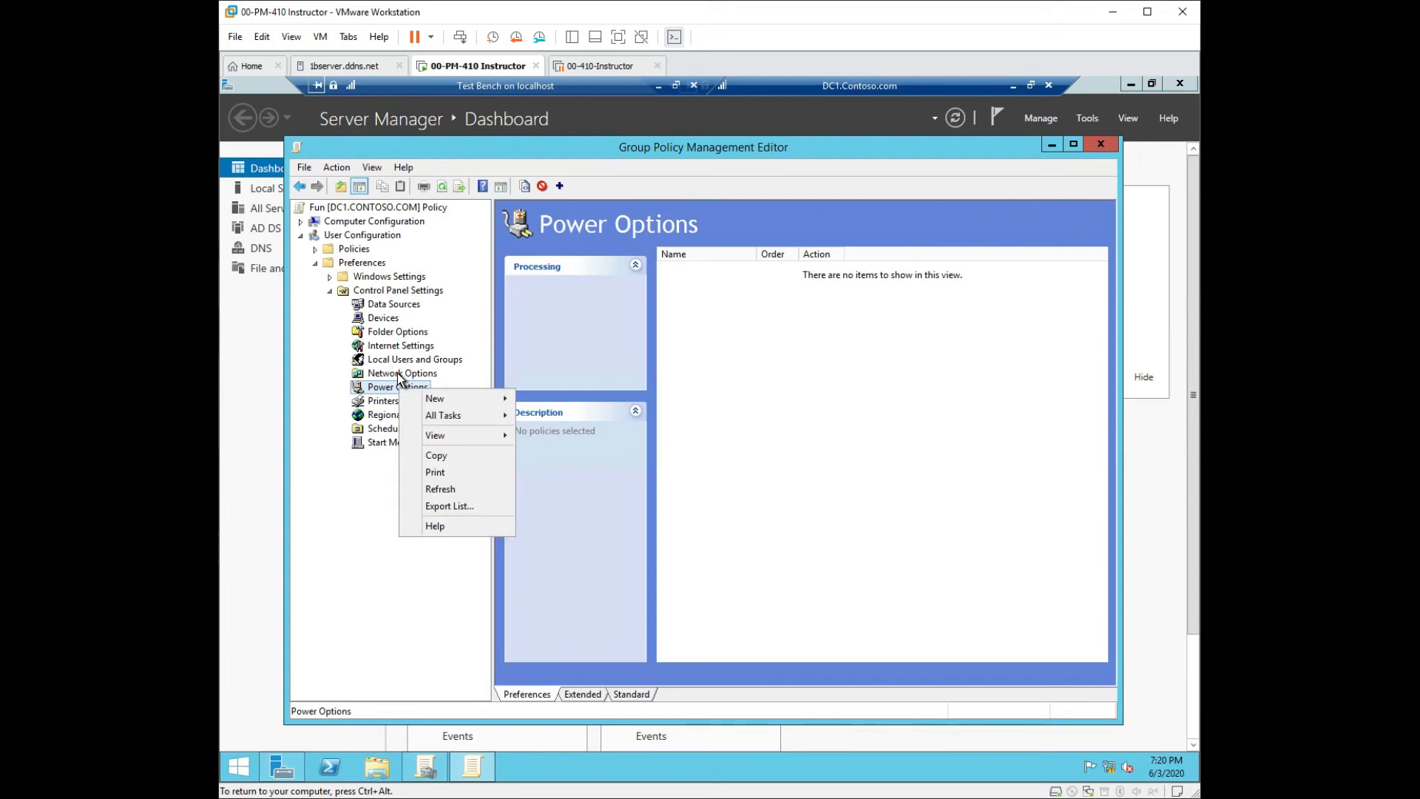
pyautogui.rightClick(398, 374)
# Start a New > Local User entry, dismiss the missing account-name warning, and close without saving.
pyautogui.rightClick(400, 359)
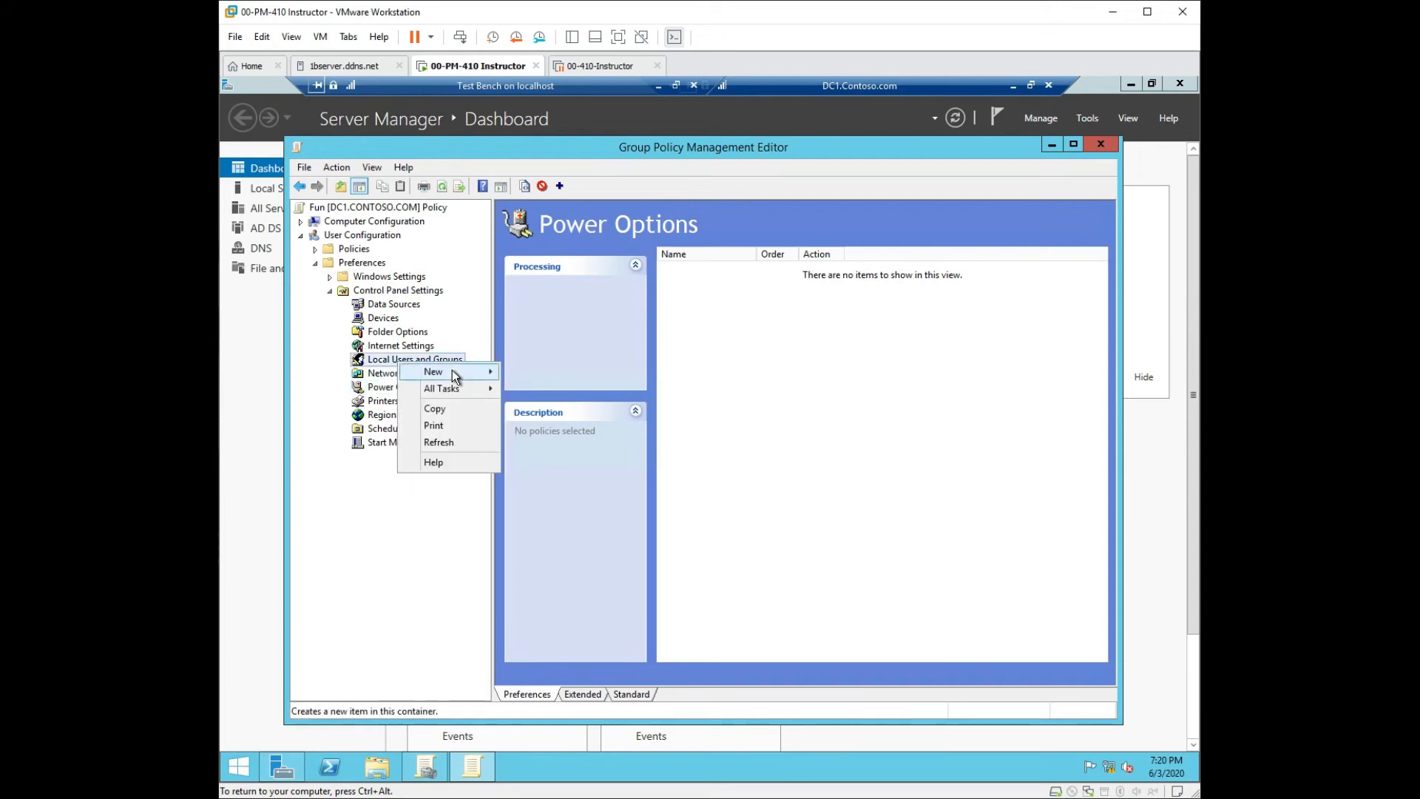
pyautogui.moveTo(451, 370)
pyautogui.click(559, 372)
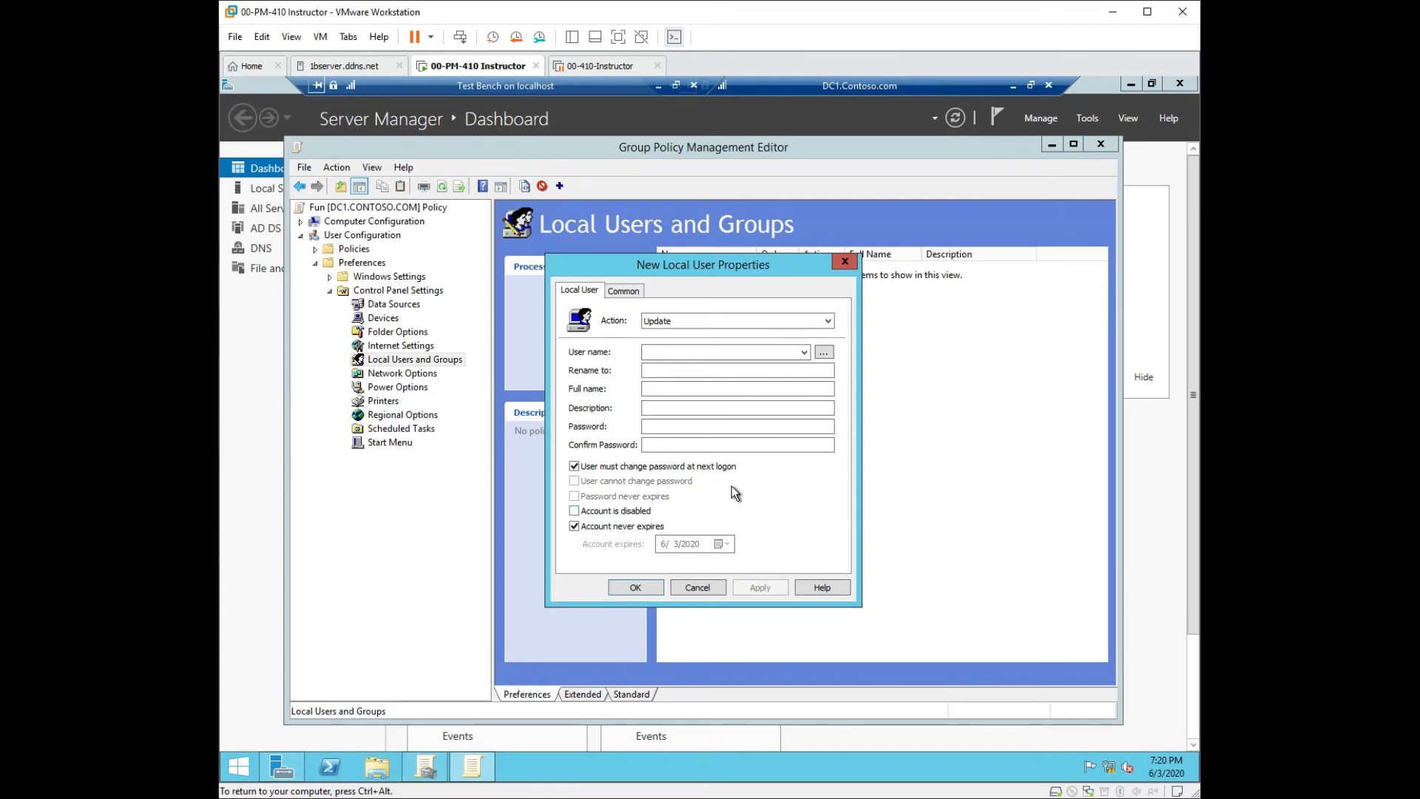
pyautogui.click(614, 292)
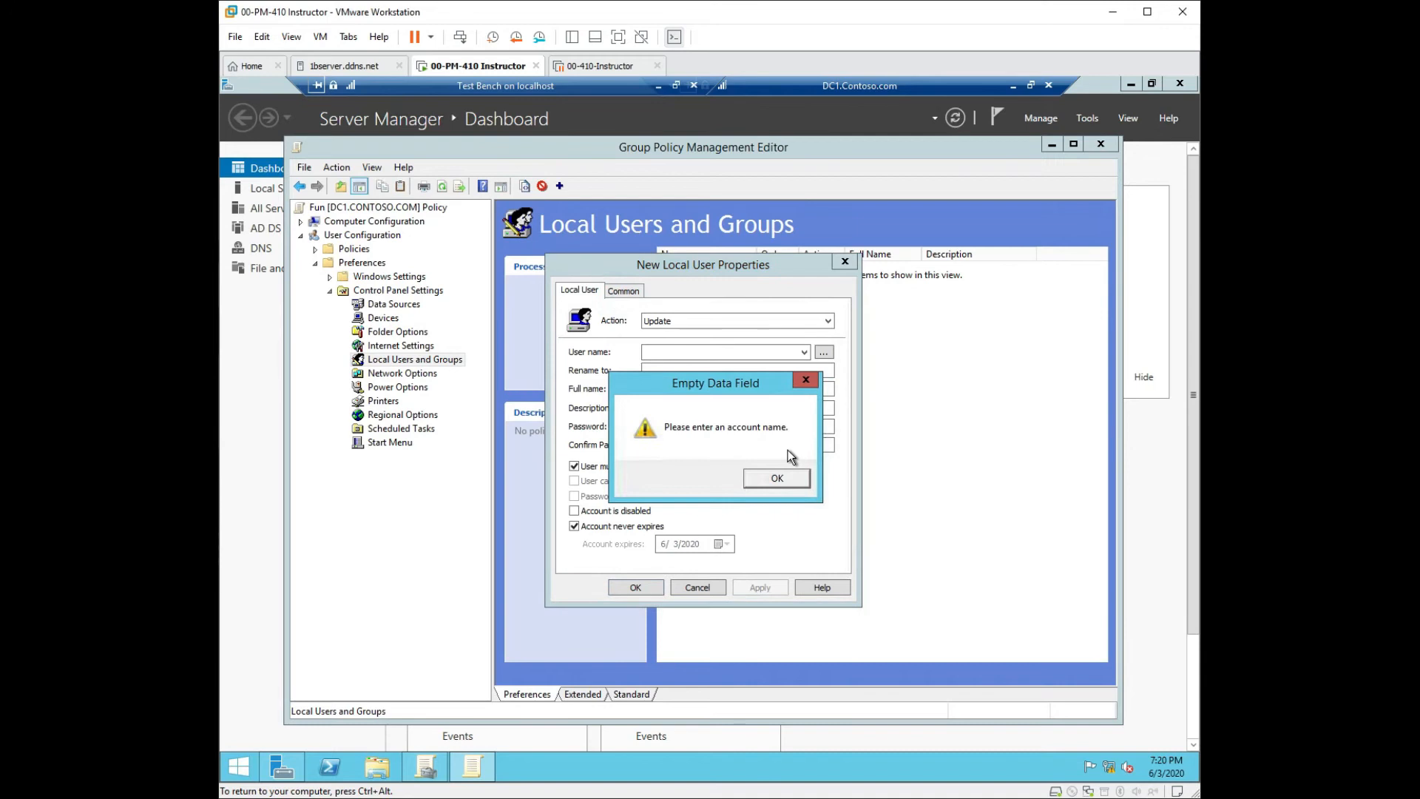
pyautogui.click(803, 383)
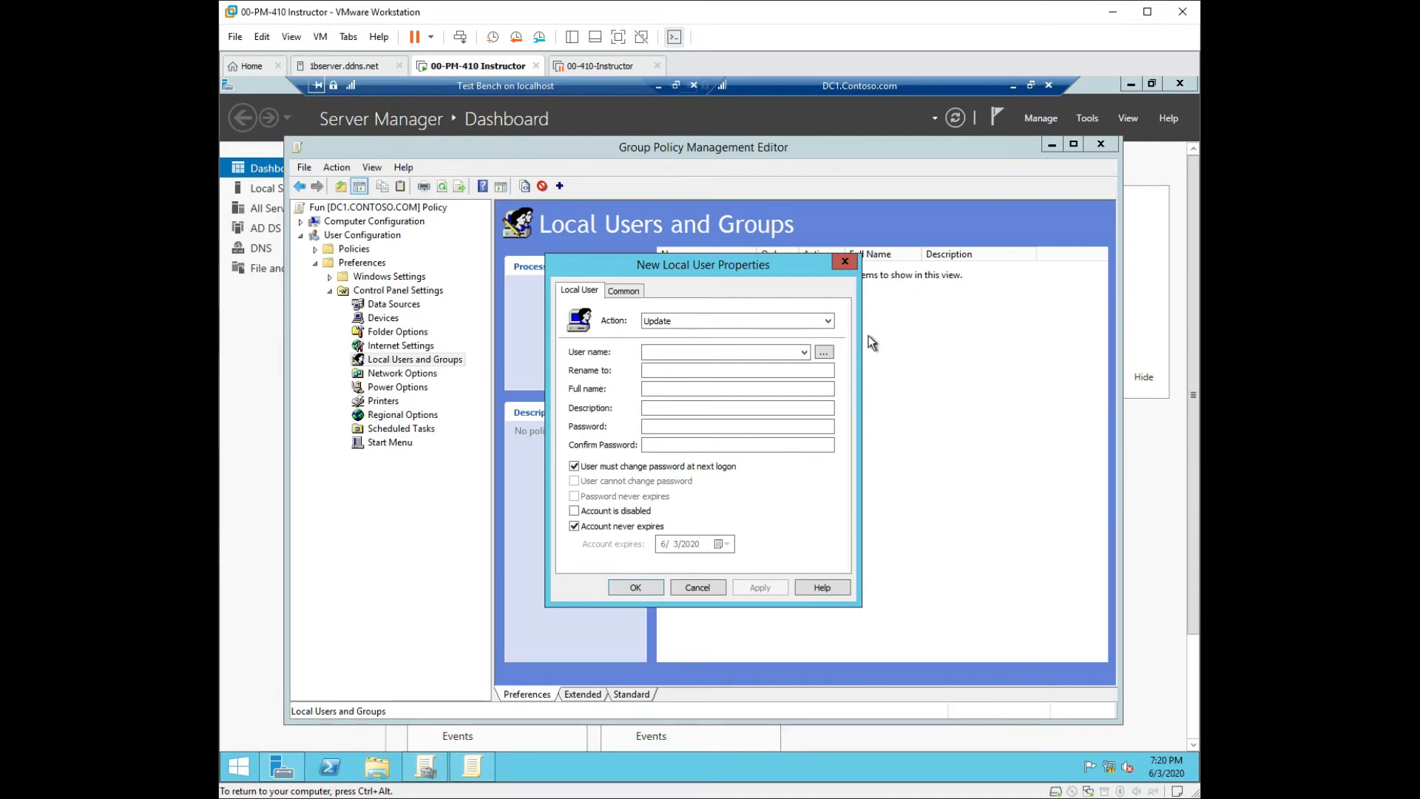
pyautogui.click(846, 263)
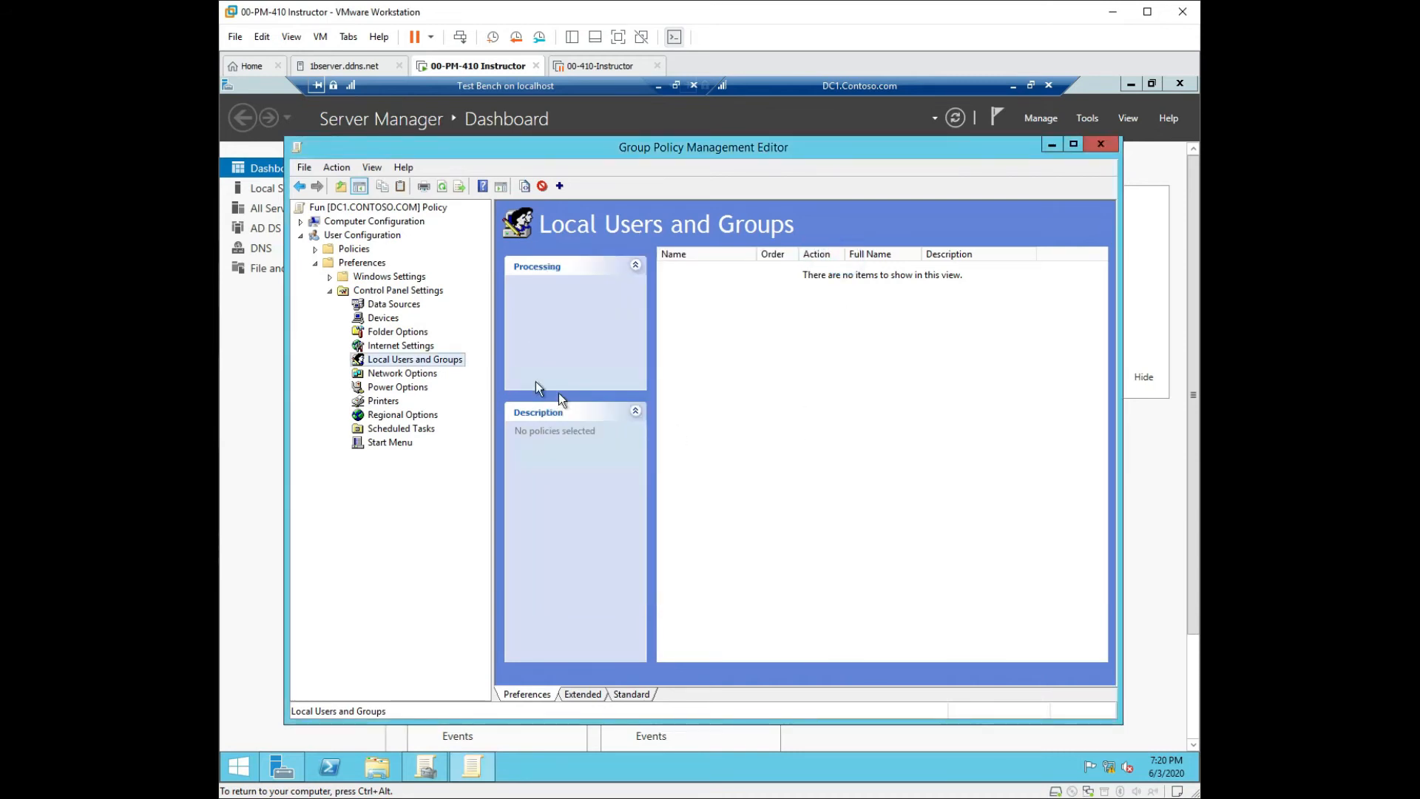
# Click through the Control Panel Settings preferences, from Data Sources to Start Menu.
pyautogui.click(393, 431)
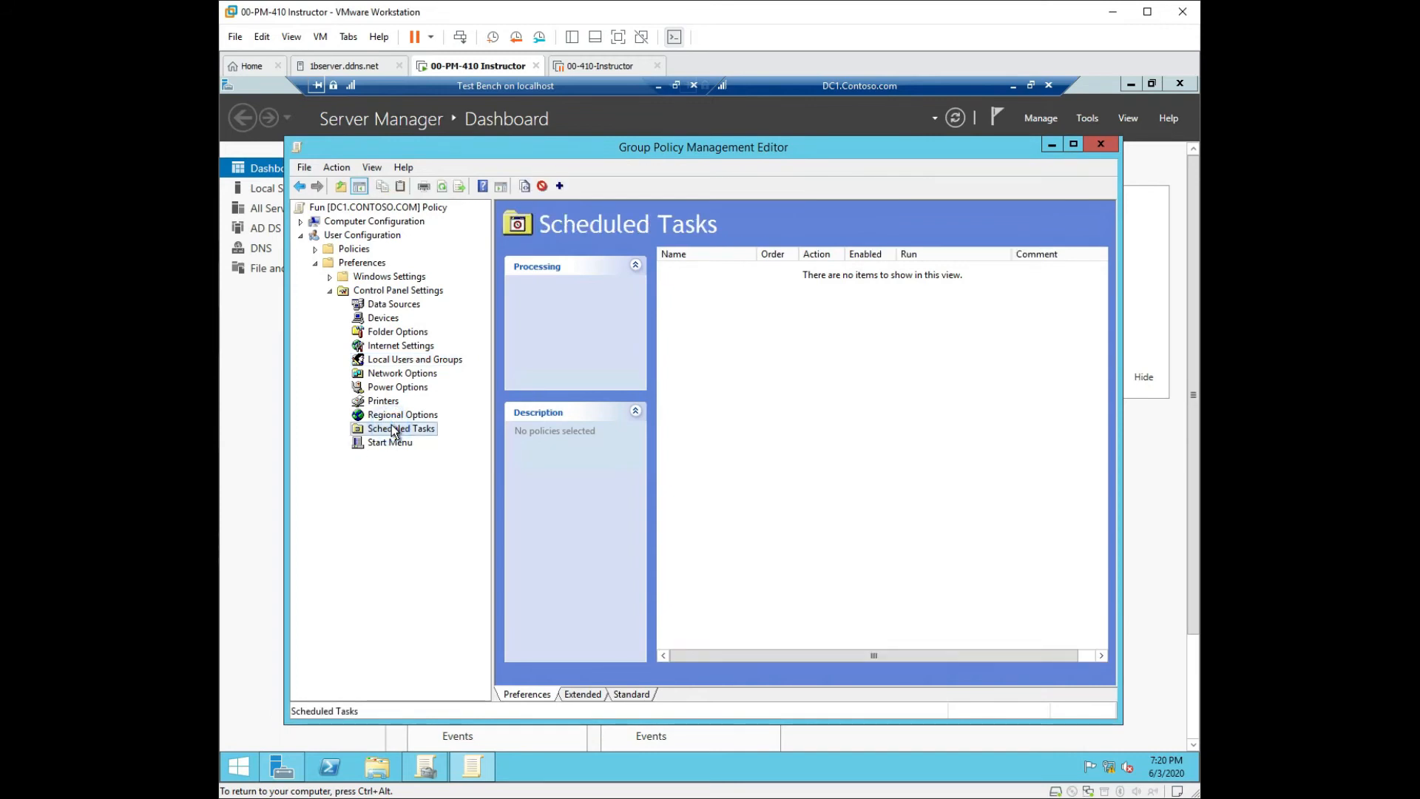
pyautogui.click(388, 443)
pyautogui.click(369, 307)
pyautogui.click(370, 319)
pyautogui.click(381, 333)
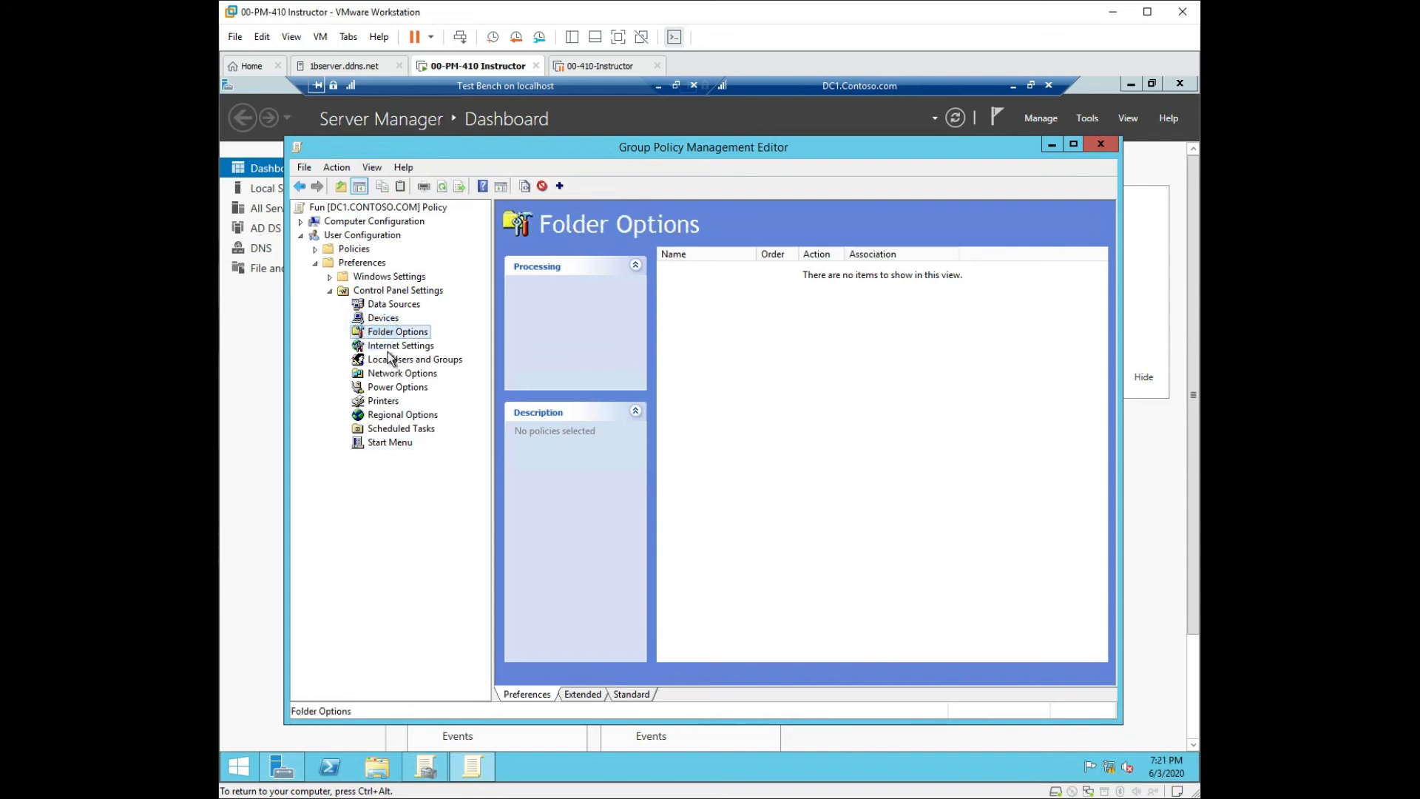
pyautogui.click(386, 347)
pyautogui.click(392, 360)
pyautogui.click(392, 431)
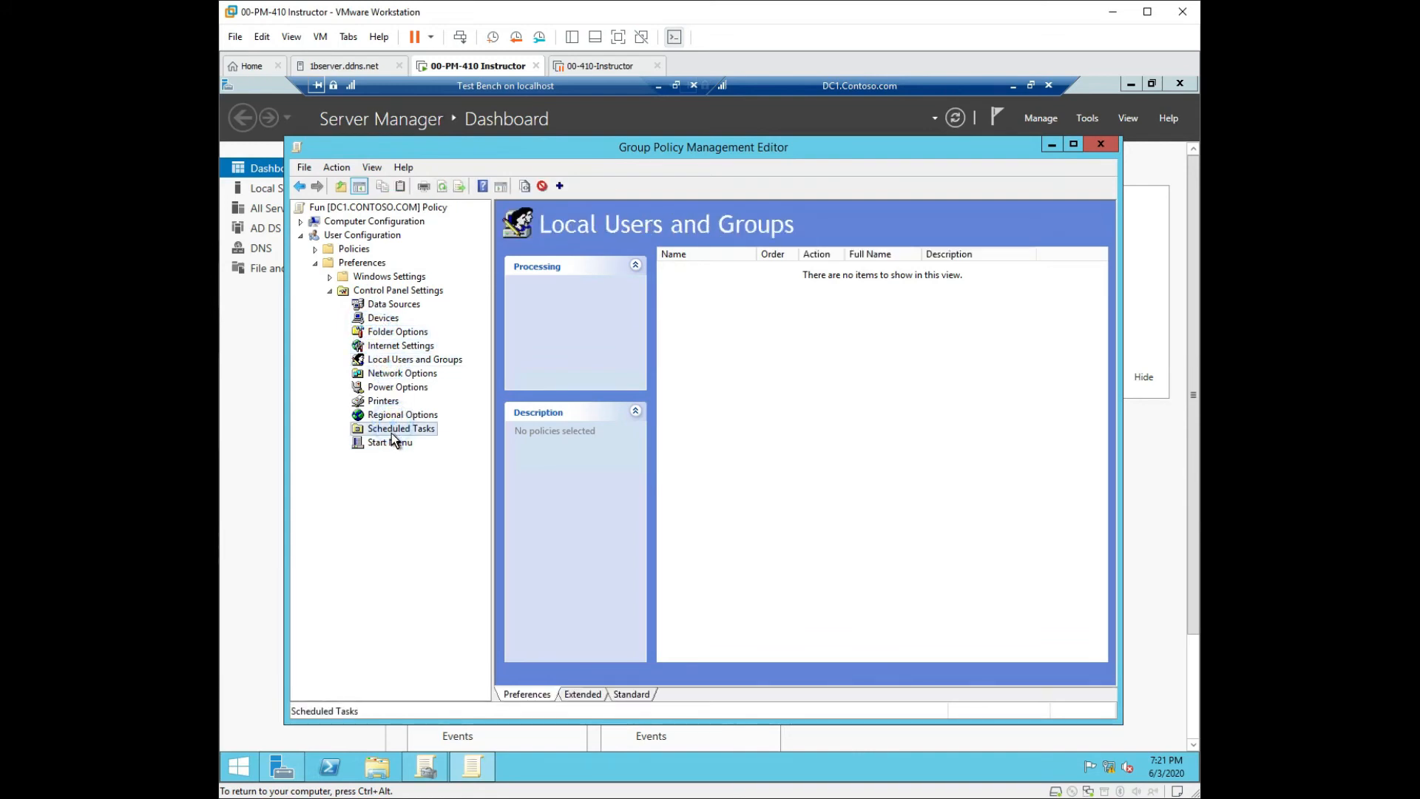
# Collapse Control Panel Settings, Windows Settings and Preferences, then expand user Policies.
pyautogui.doubleClick(337, 288)
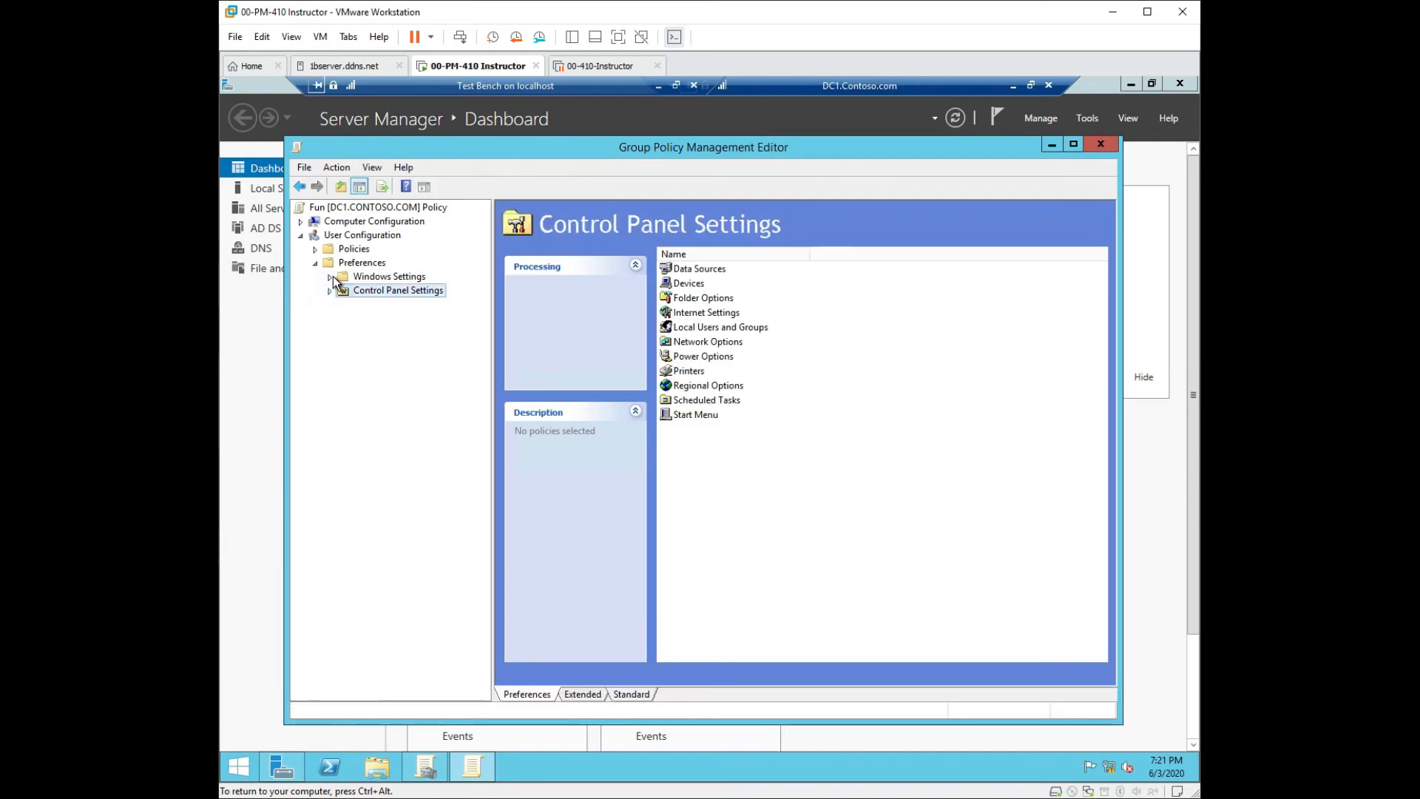
pyautogui.click(331, 277)
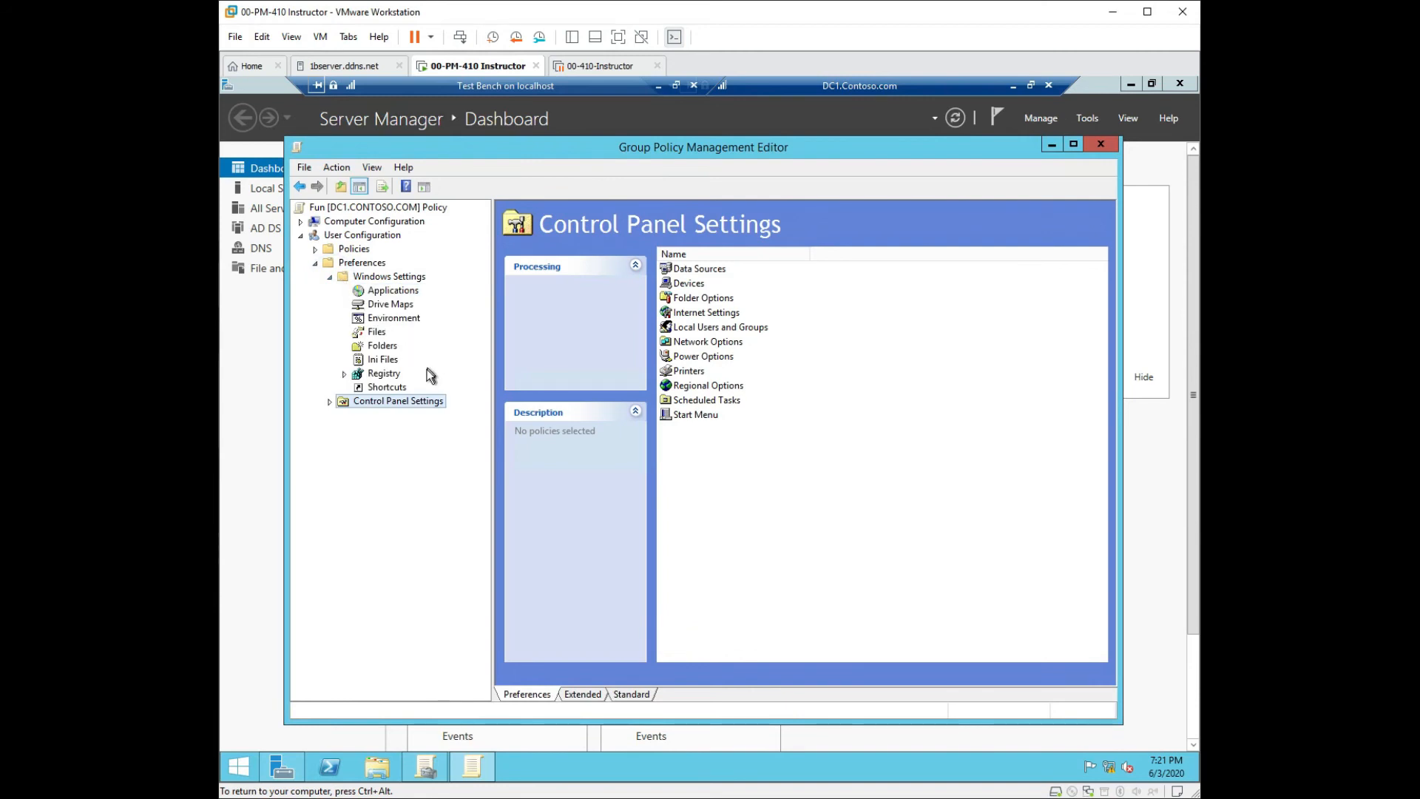
pyautogui.click(330, 277)
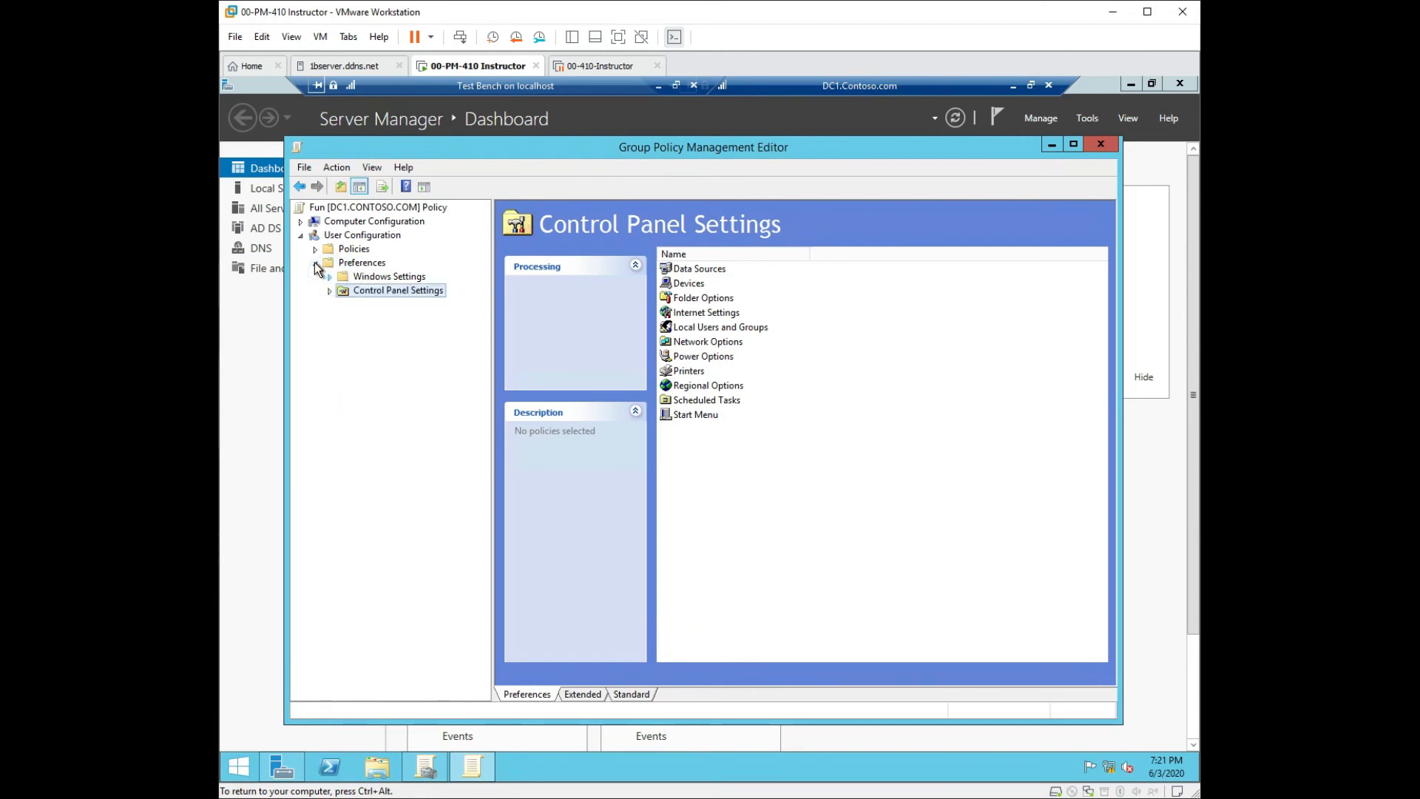
pyautogui.click(316, 263)
pyautogui.click(316, 249)
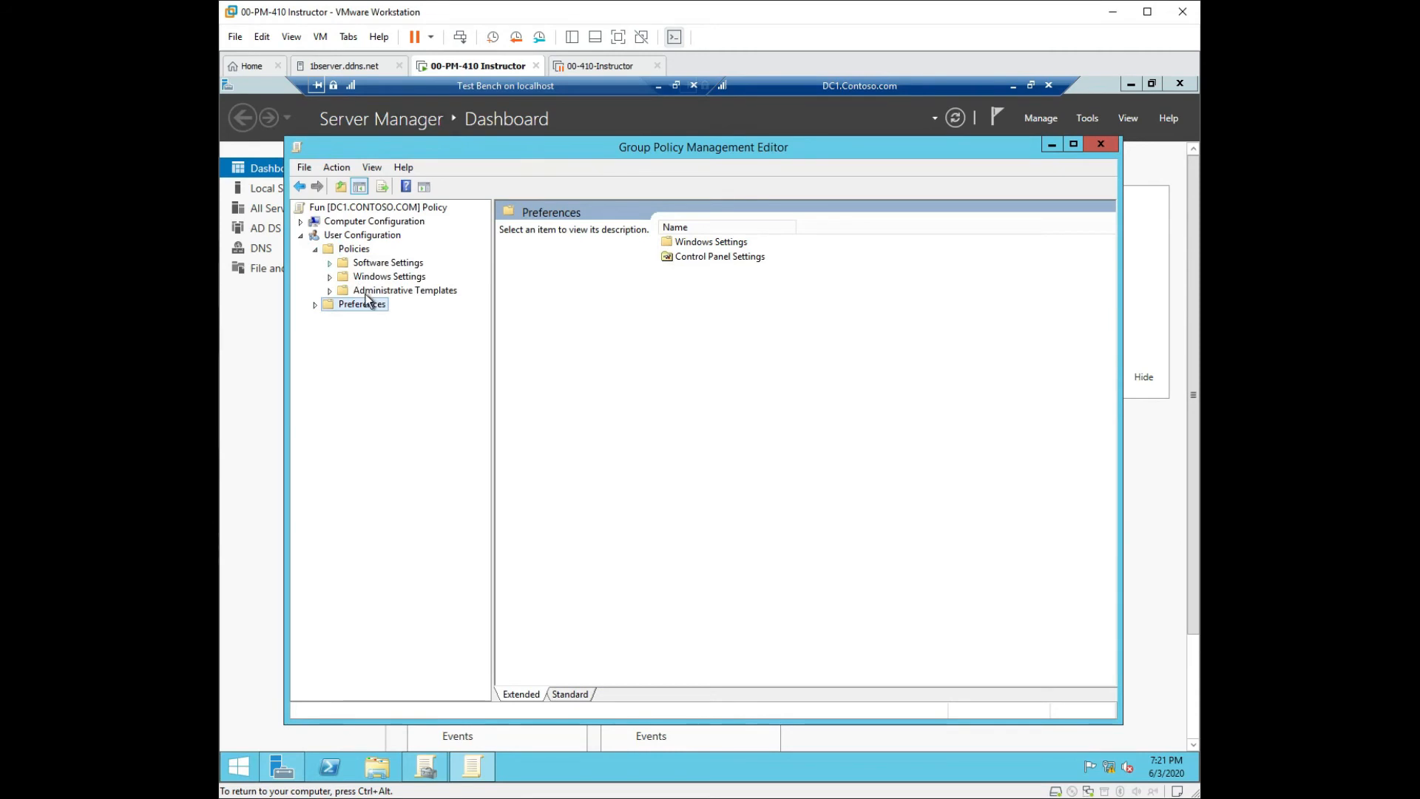
# Enable 'Hide Internet Explorer icon on desktop' under user Administrative Templates > Desktop.
pyautogui.click(330, 291)
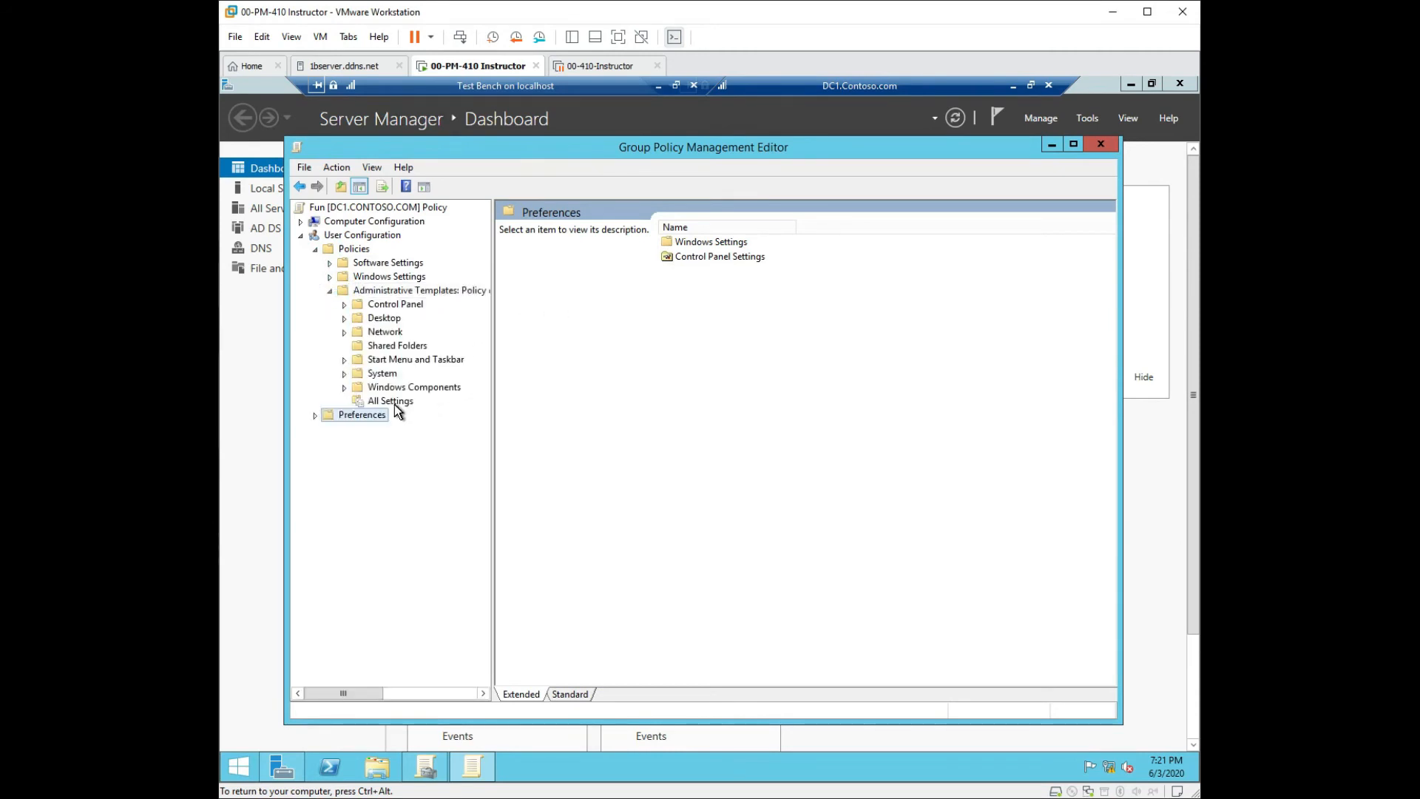
pyautogui.click(356, 320)
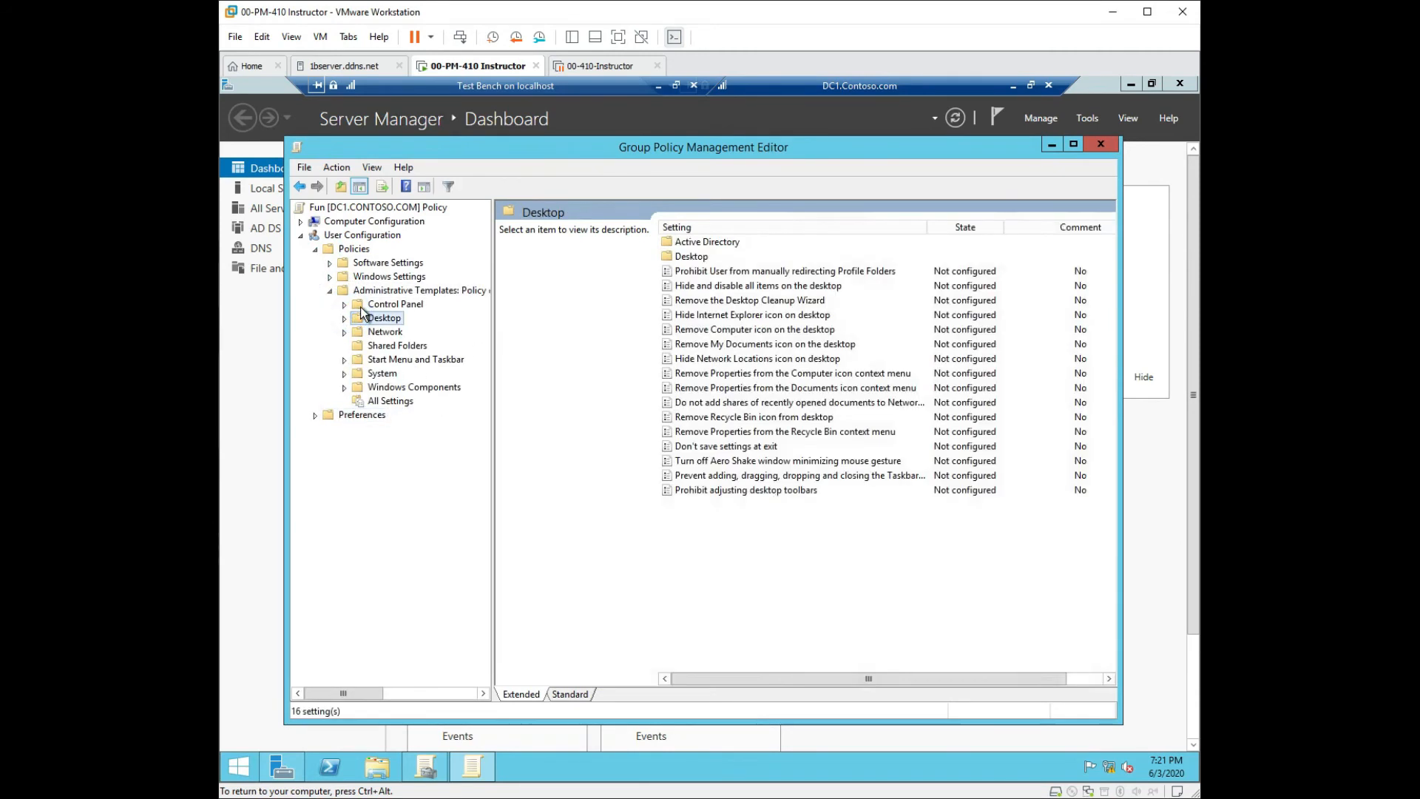
pyautogui.click(769, 318)
pyautogui.doubleClick(768, 318)
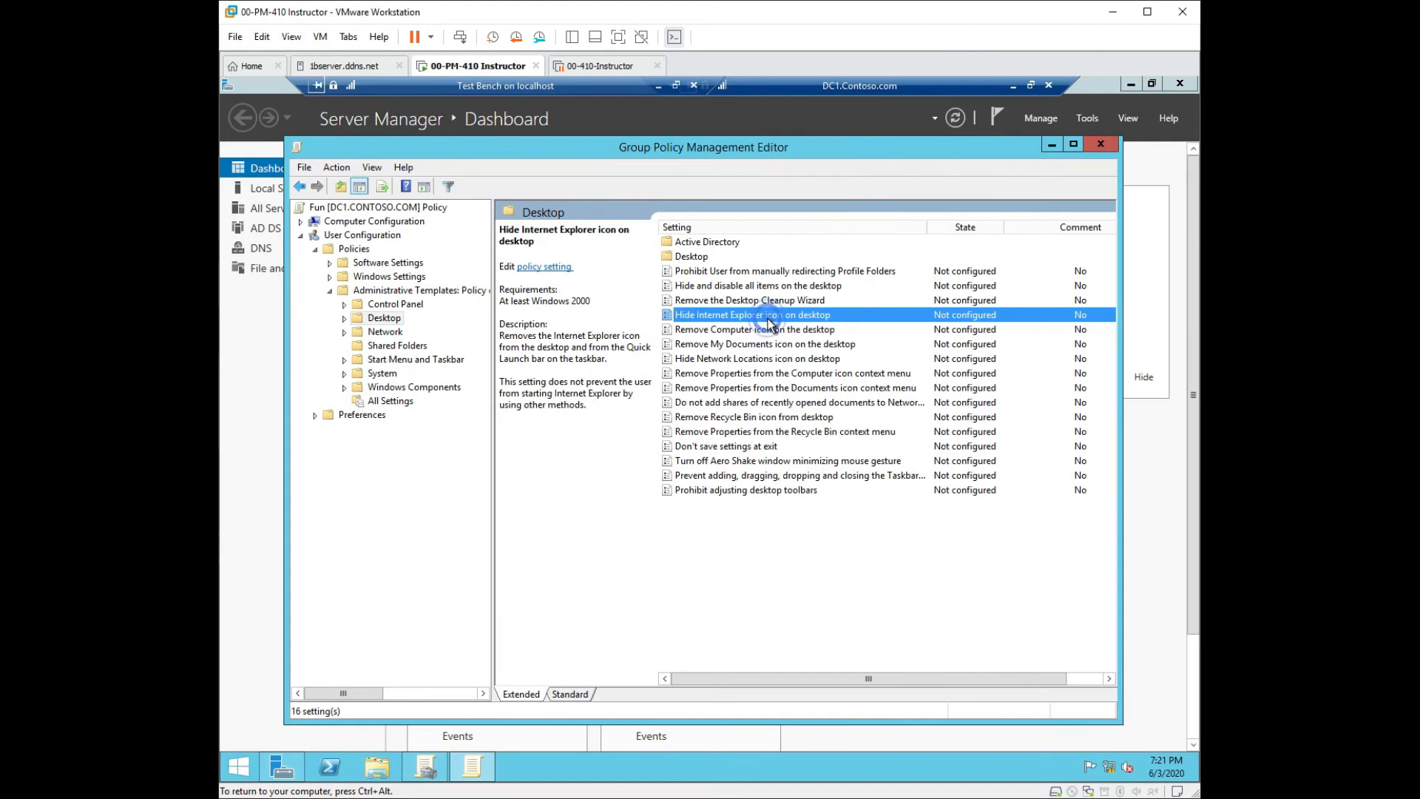
pyautogui.click(298, 233)
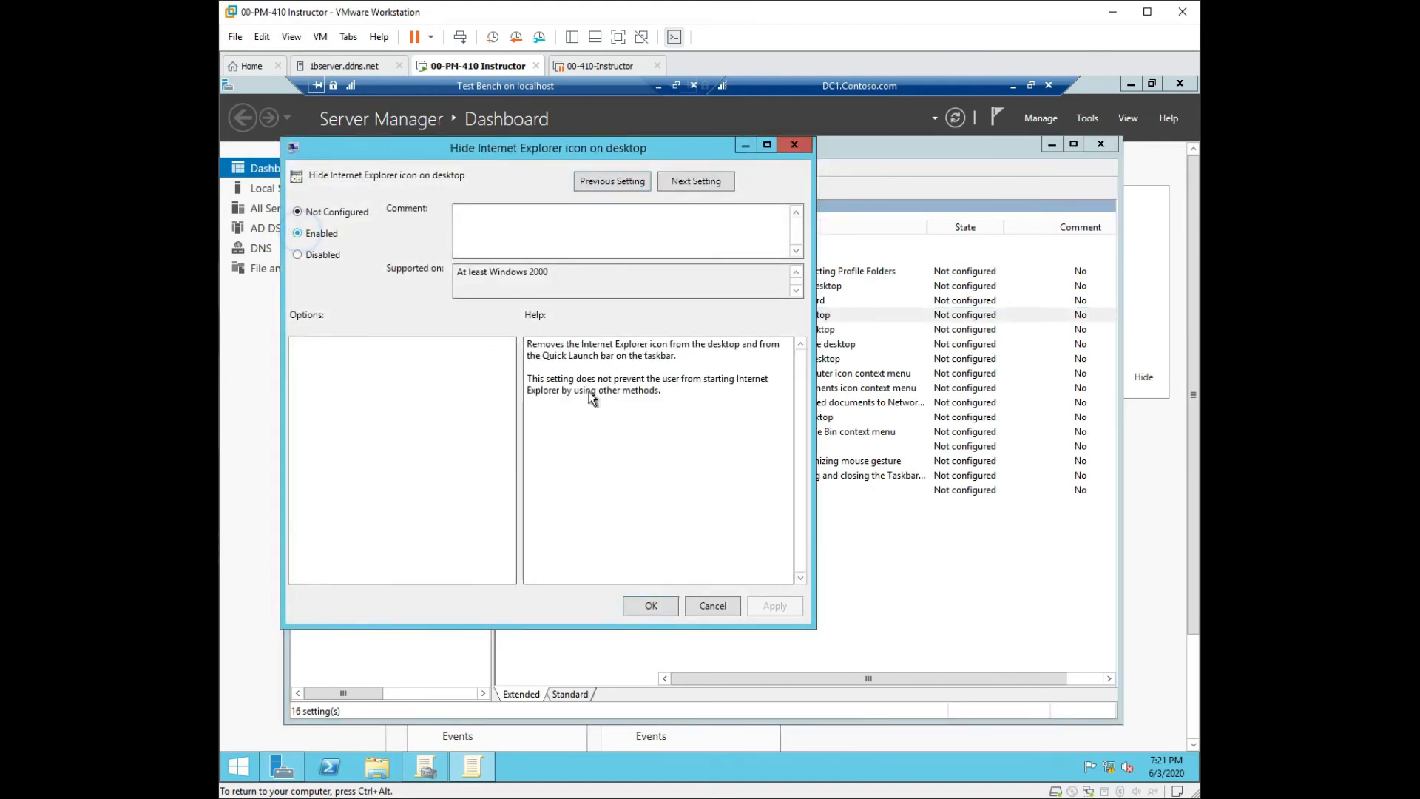
pyautogui.click(769, 608)
pyautogui.click(651, 606)
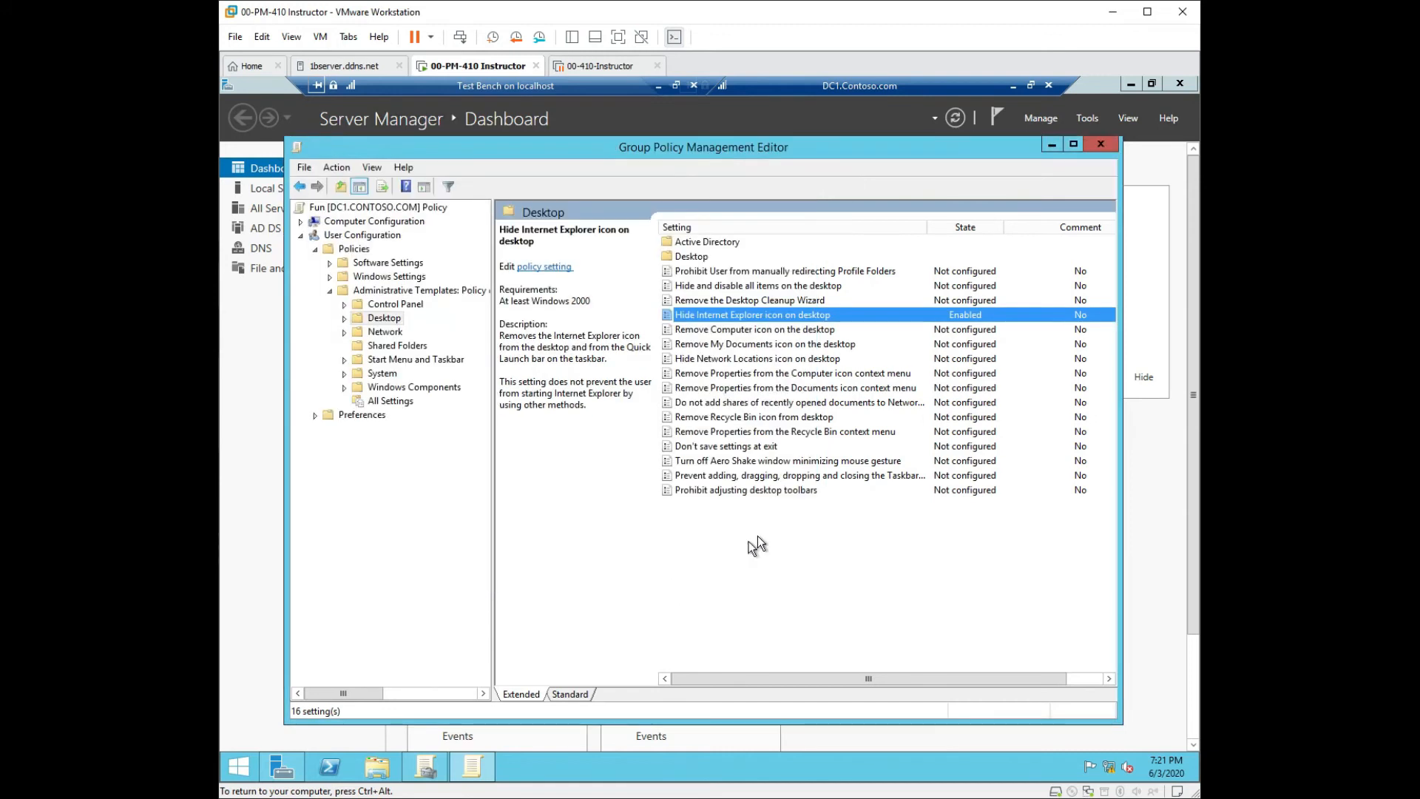
# Enable 'Remove Computer icon on the desktop' and sort the Desktop settings by State.
pyautogui.click(726, 334)
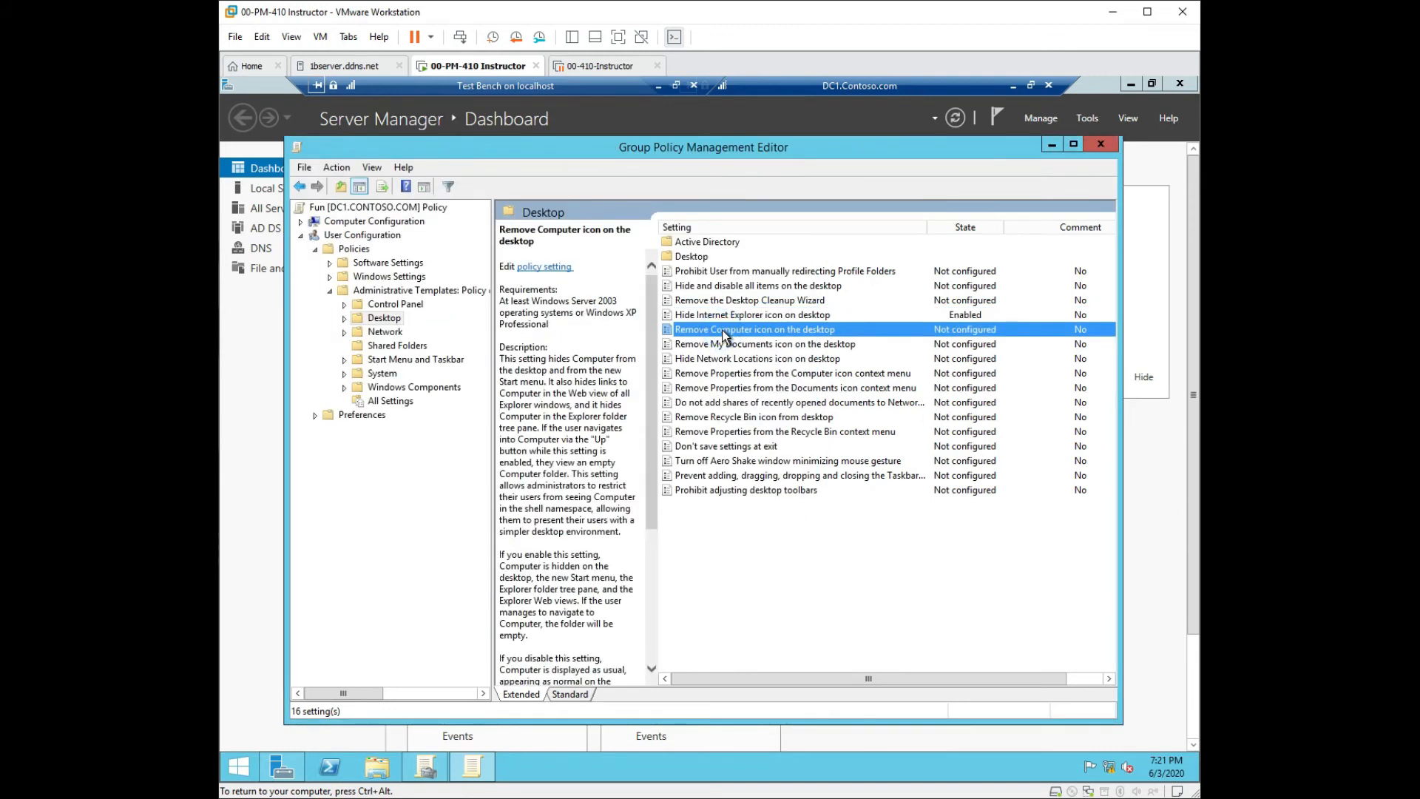
pyautogui.doubleClick(723, 334)
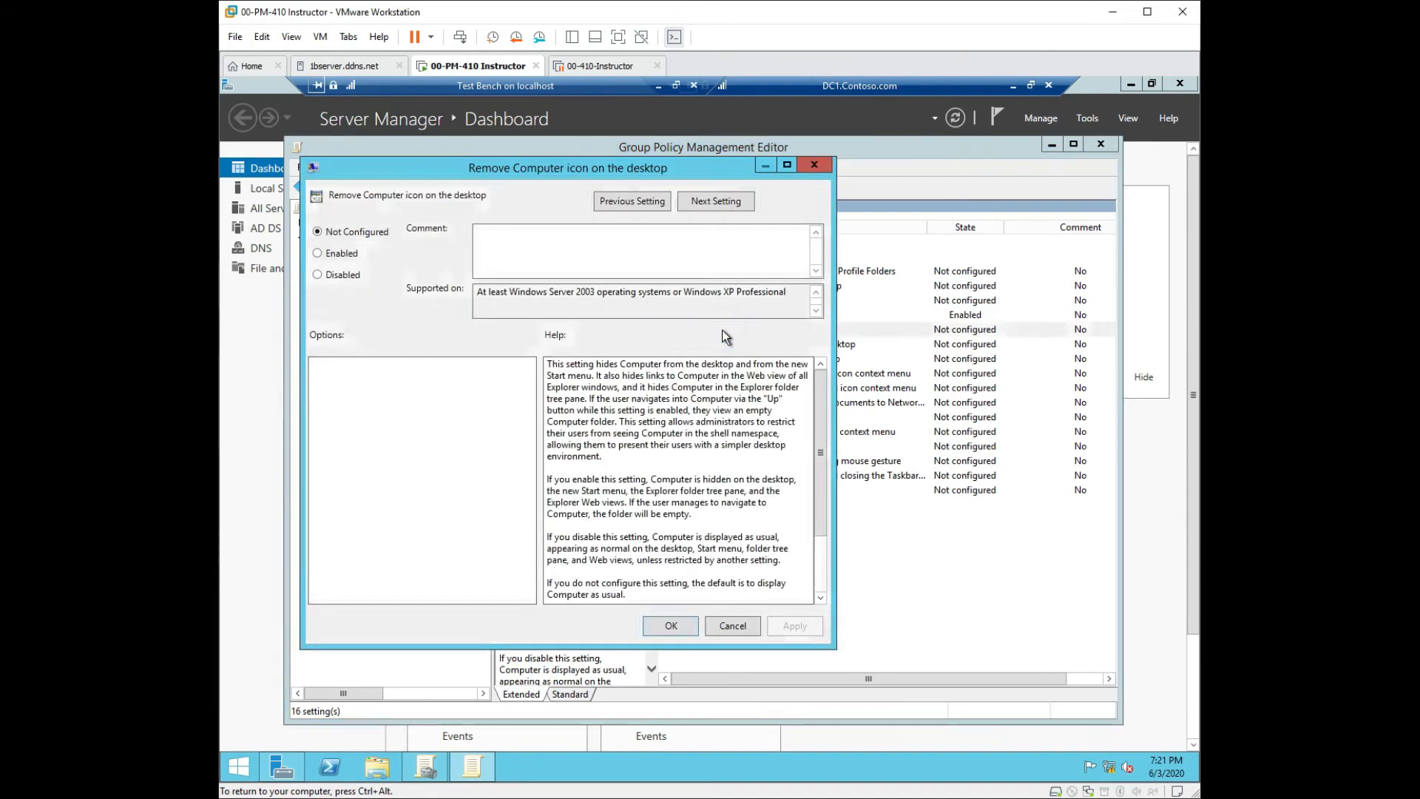
pyautogui.click(340, 254)
pyautogui.click(803, 627)
pyautogui.click(676, 627)
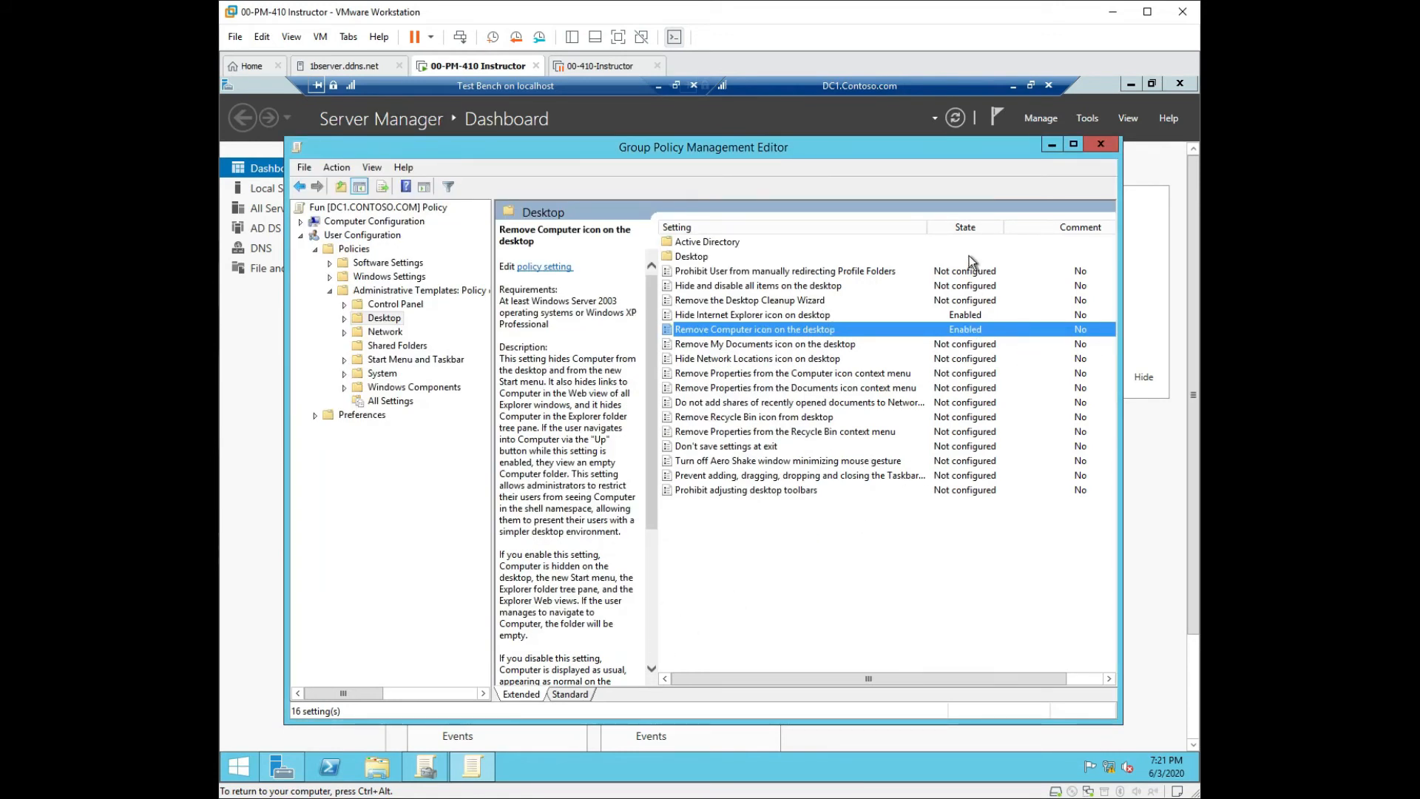
pyautogui.rightClick(840, 568)
pyautogui.click(942, 225)
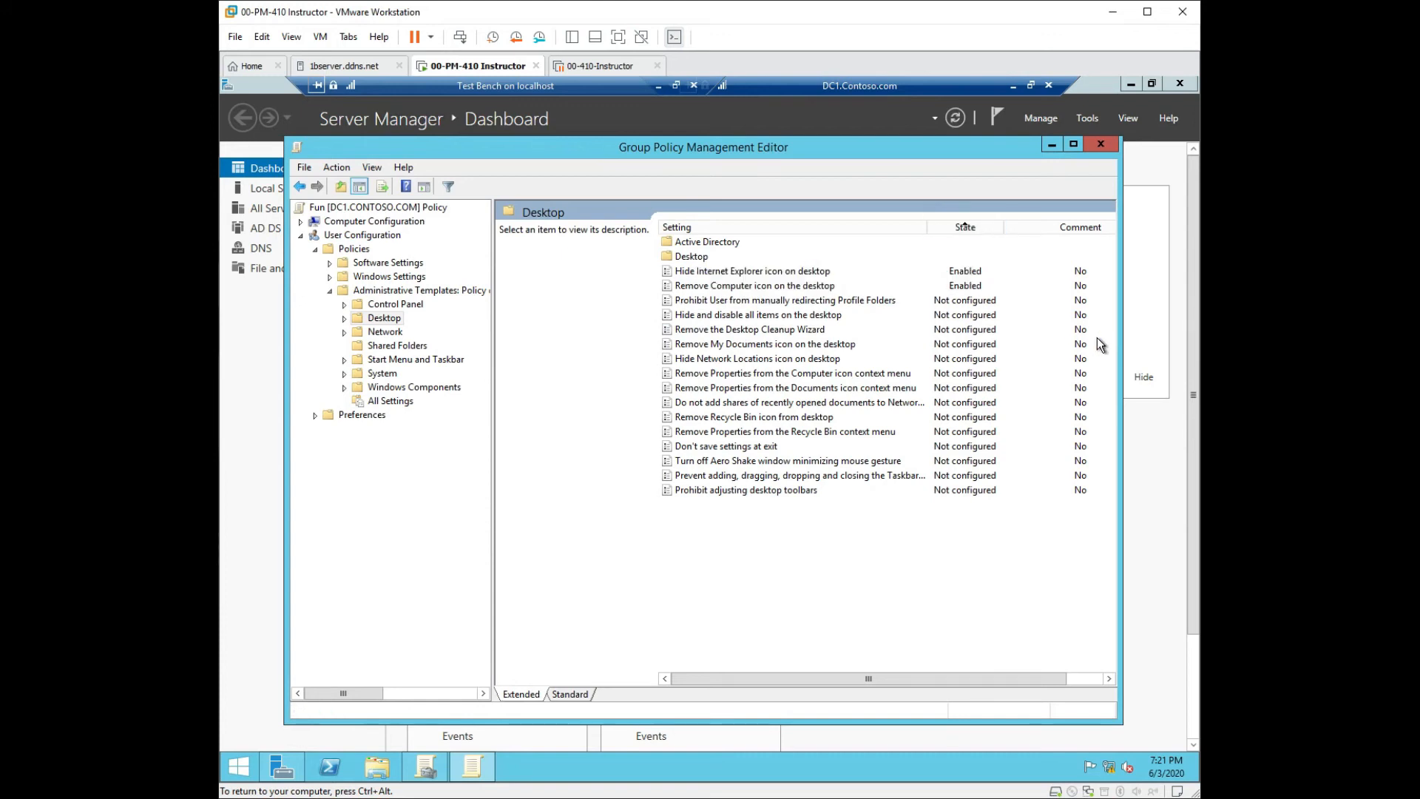
# Enable the 'Remove Recycle Bin icon from desktop' policy.
pyautogui.click(728, 418)
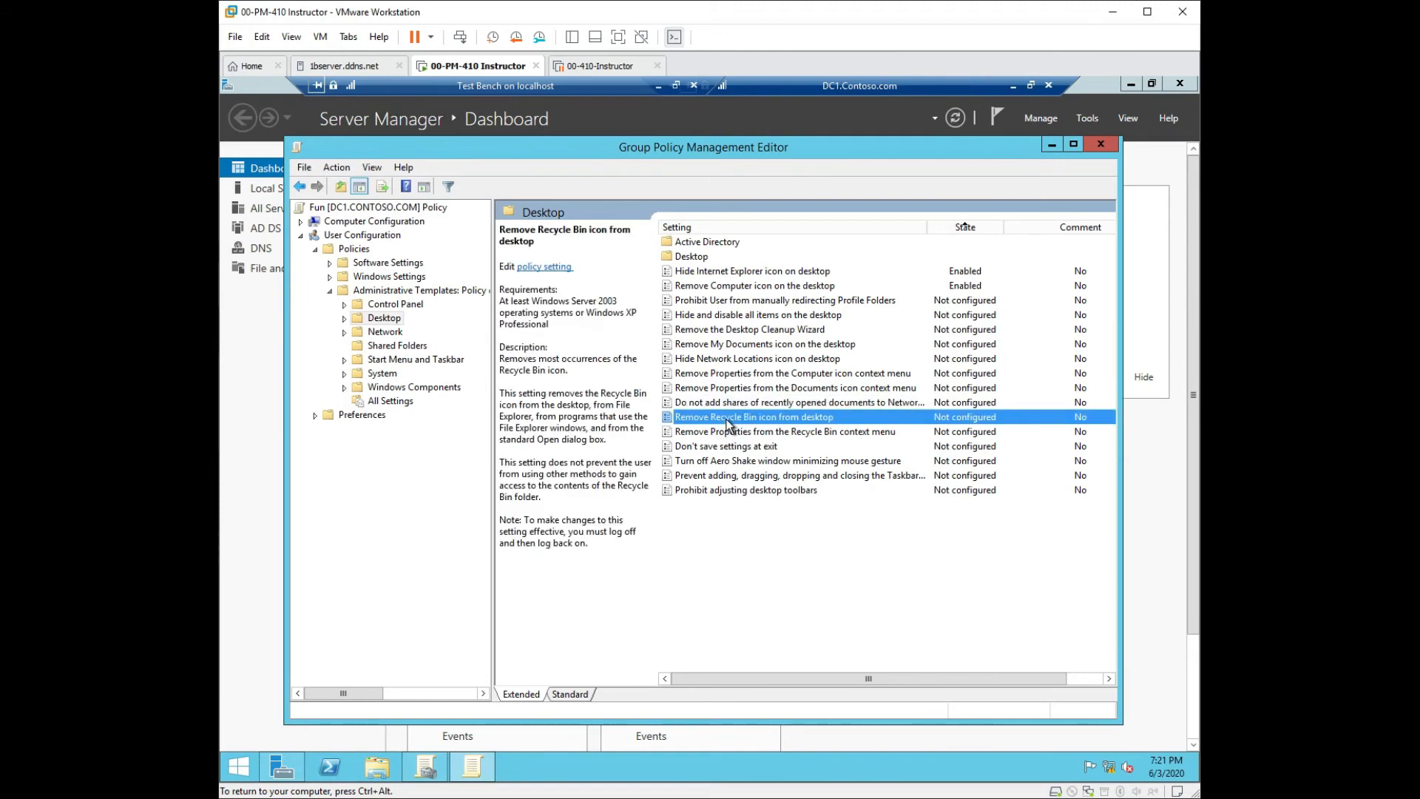
pyautogui.rightClick(727, 419)
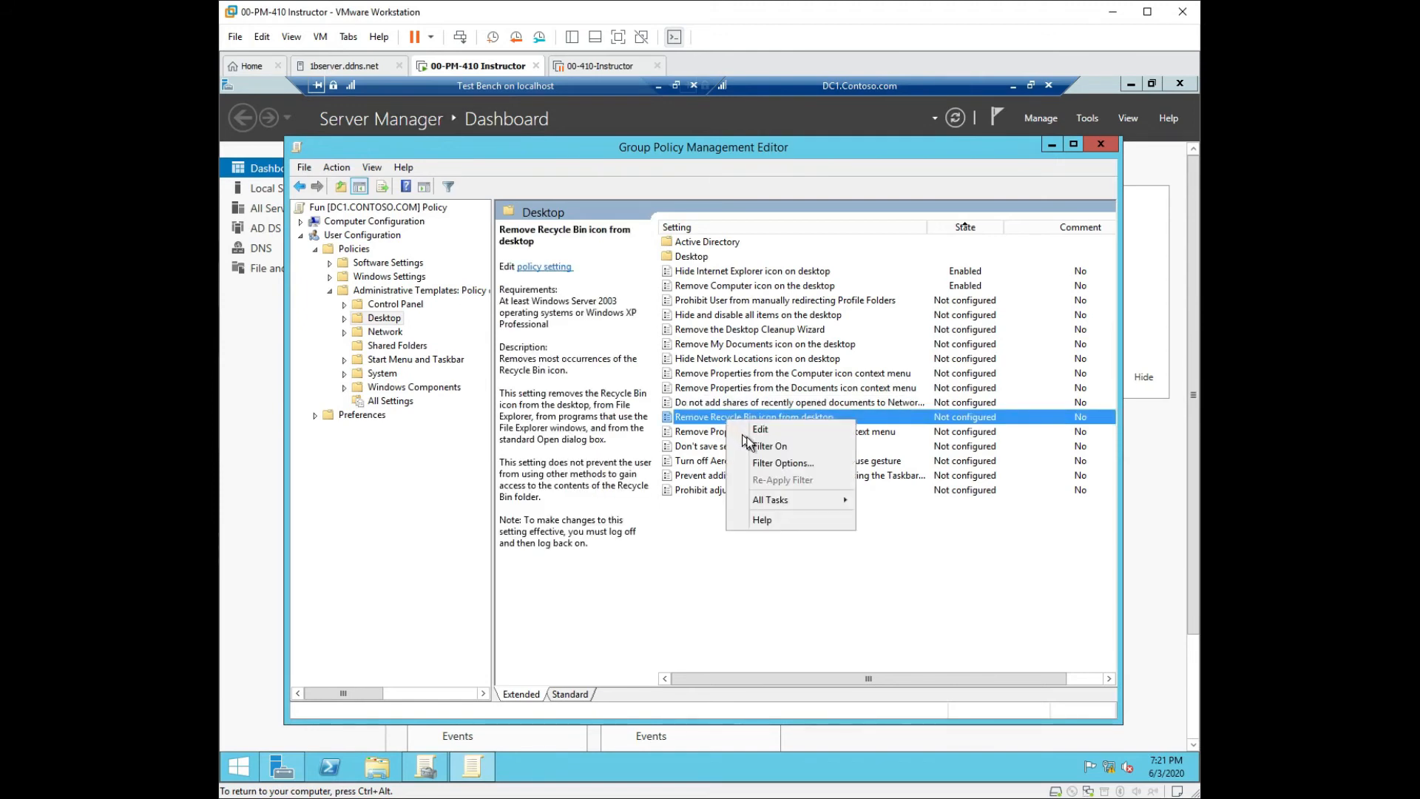
pyautogui.click(710, 419)
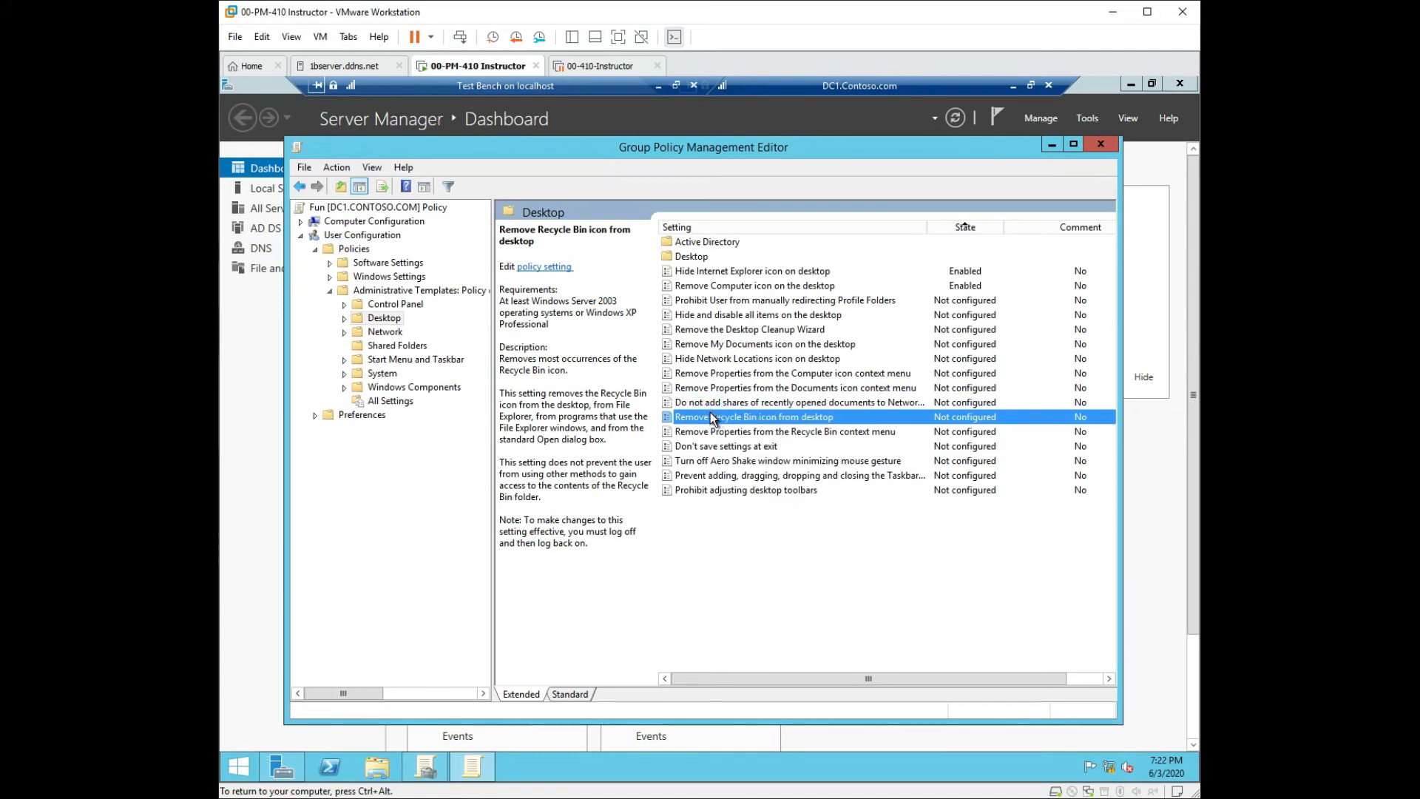
pyautogui.doubleClick(711, 416)
pyautogui.click(342, 273)
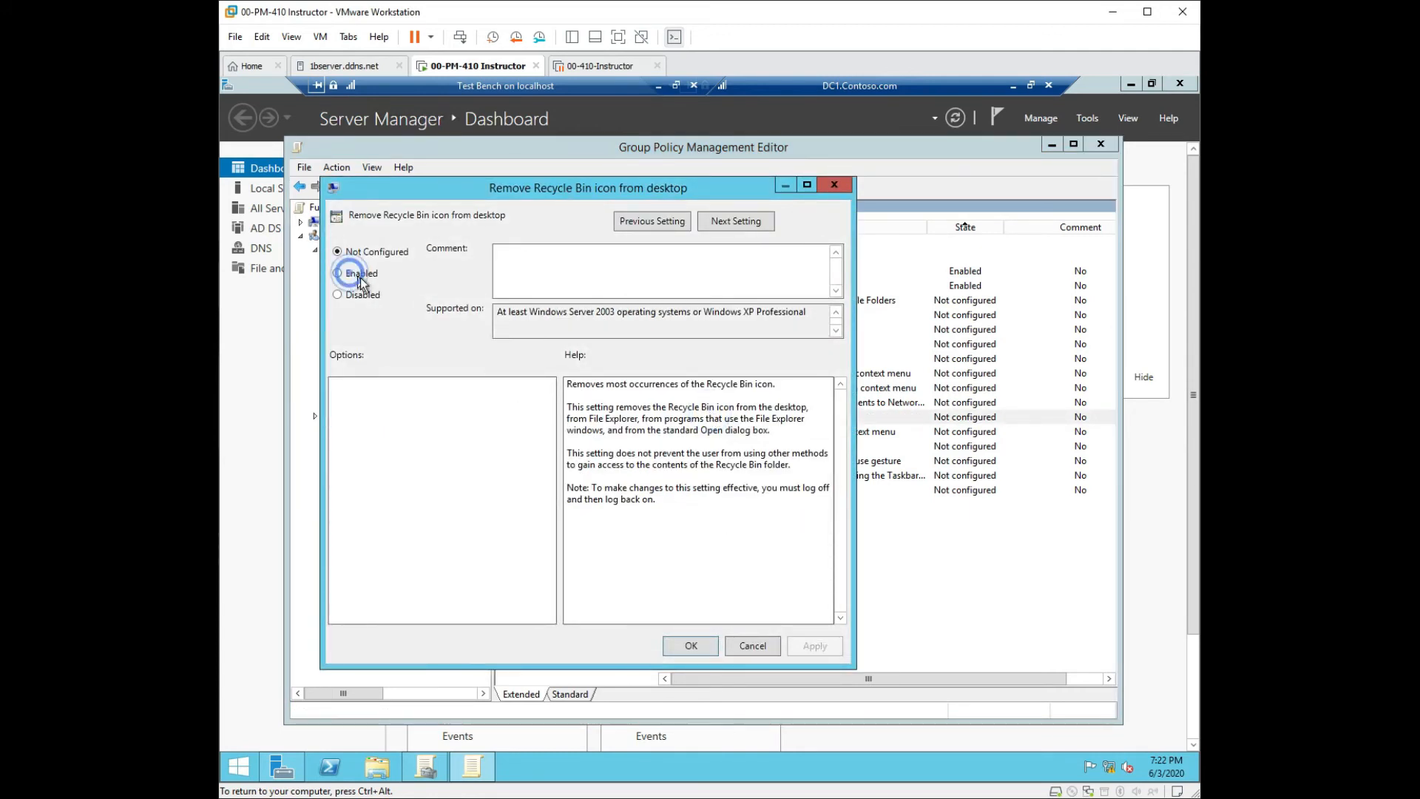
pyautogui.click(833, 649)
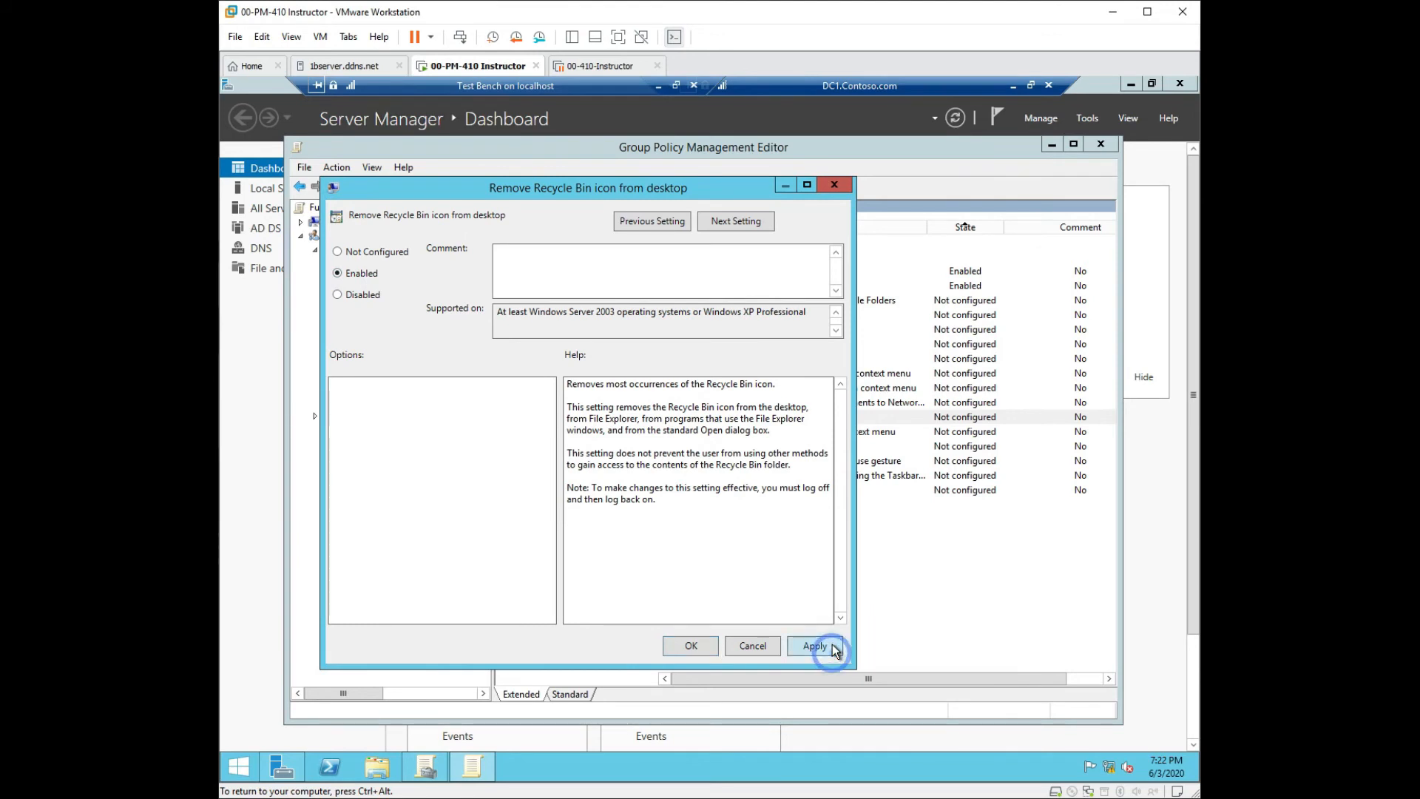
pyautogui.click(691, 646)
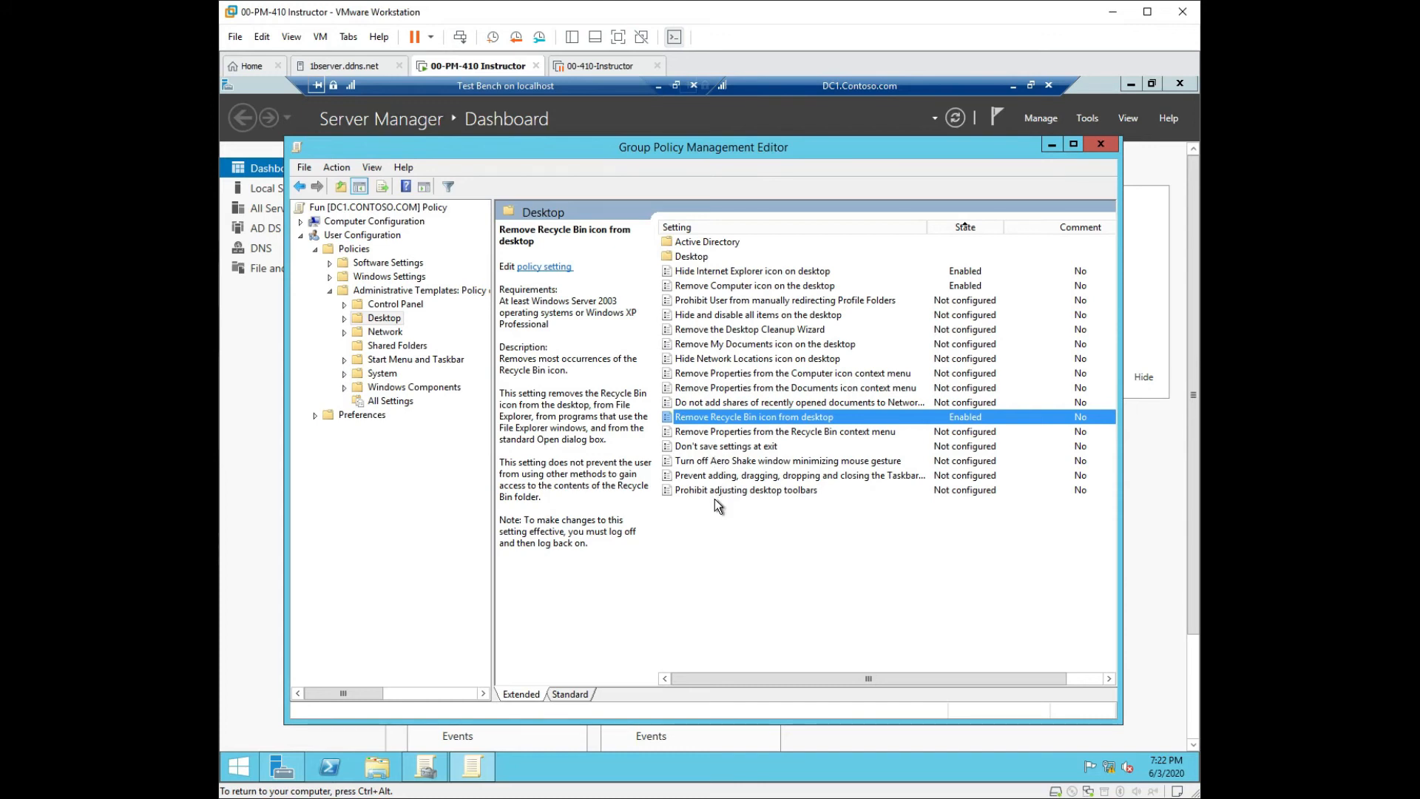
# Enable the 'Prohibit adjusting desktop toolbars' policy.
pyautogui.click(694, 450)
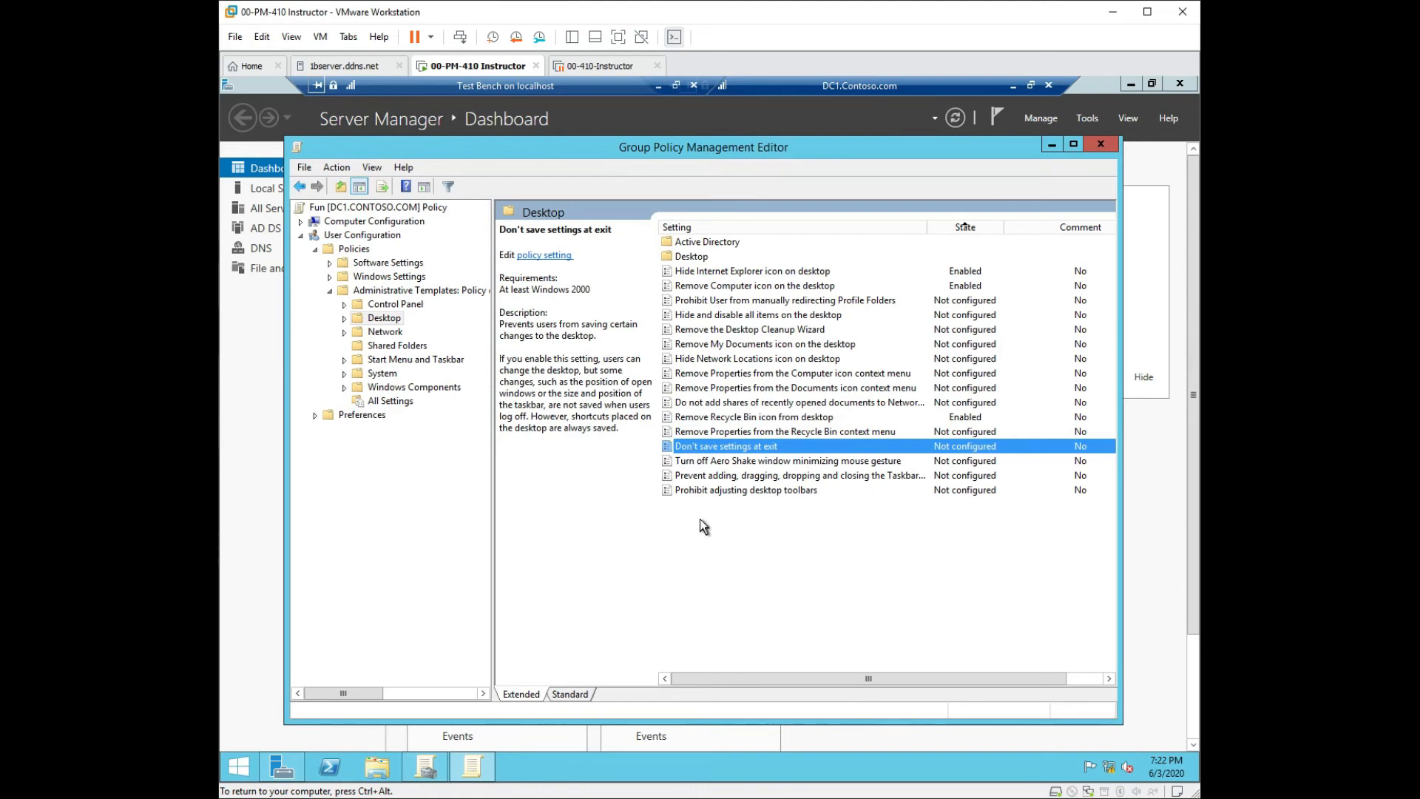
pyautogui.click(732, 491)
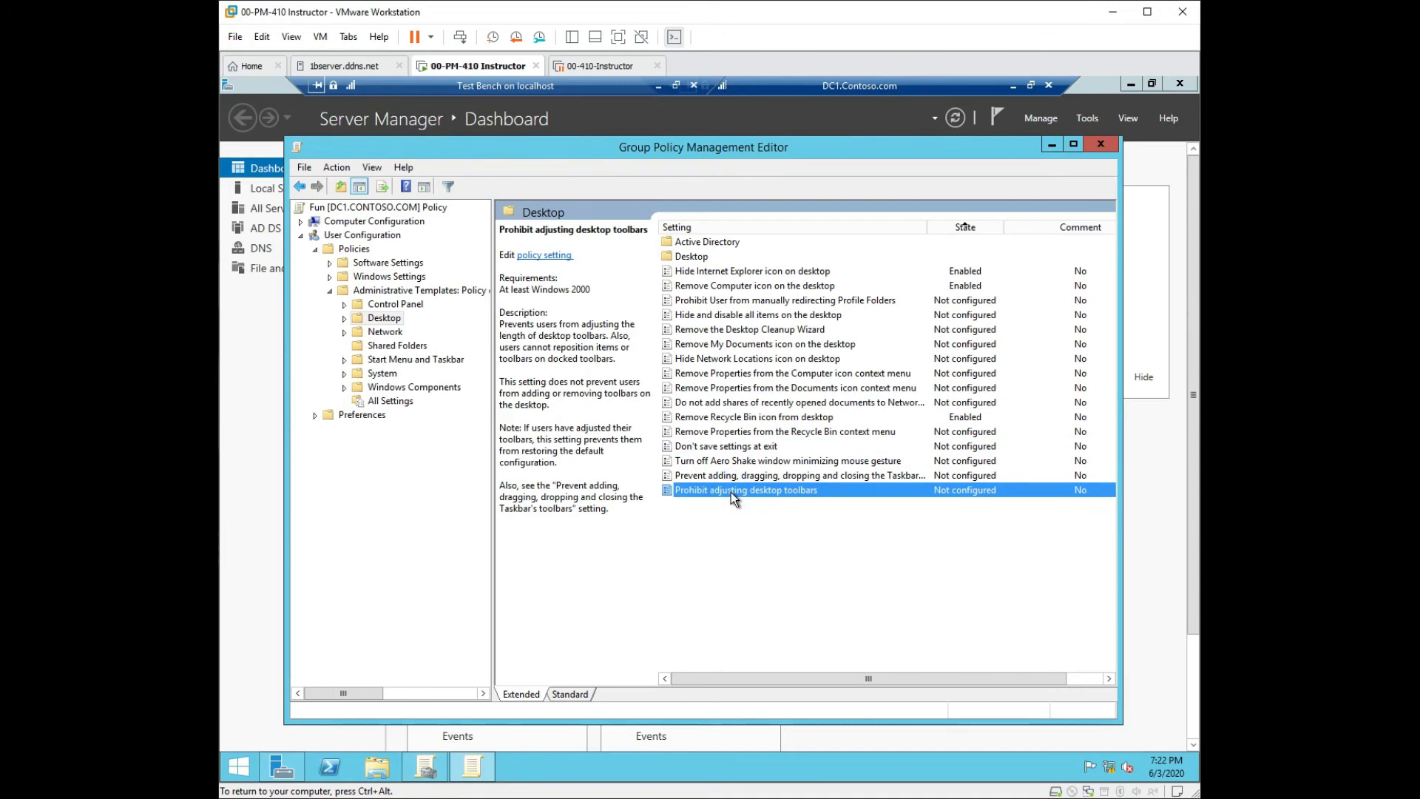
pyautogui.doubleClick(731, 491)
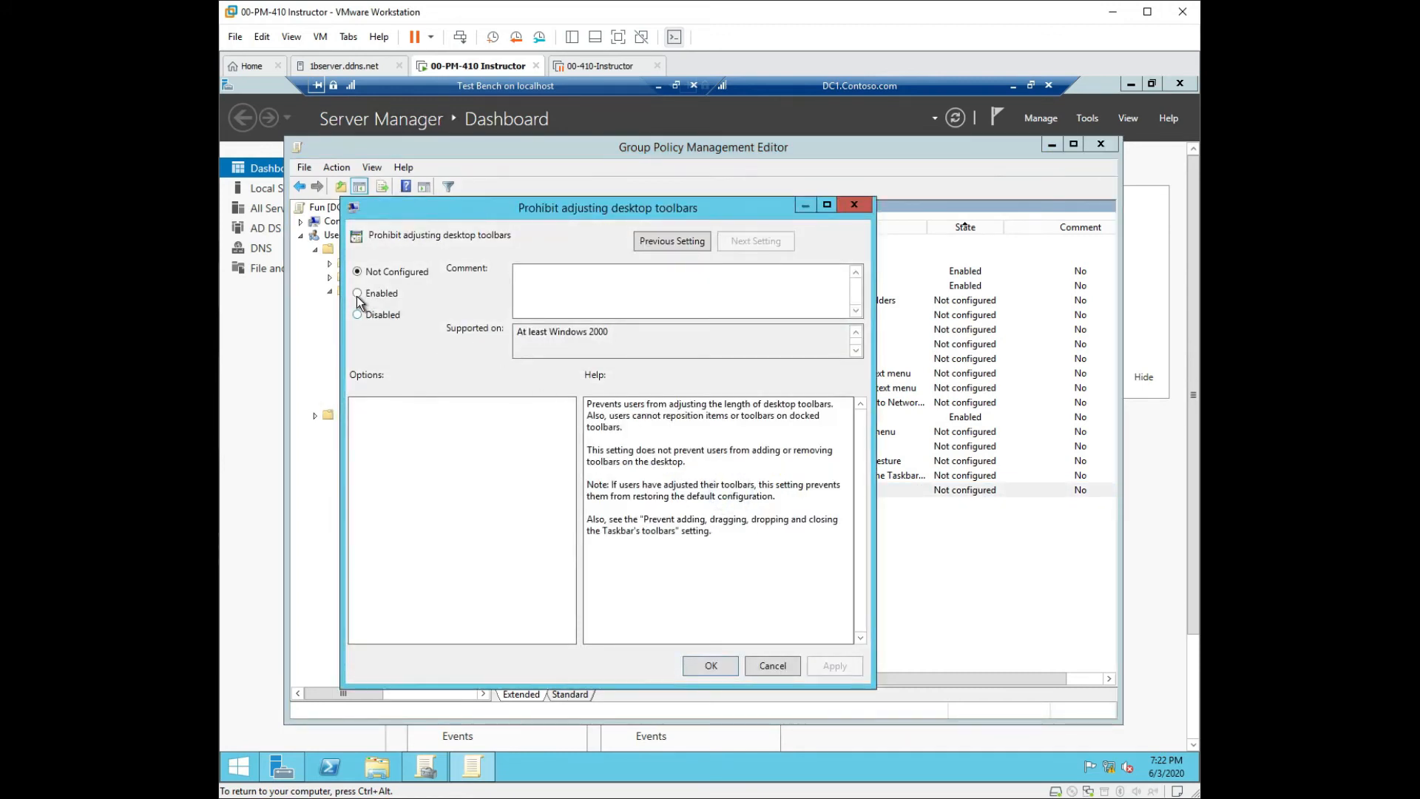
pyautogui.click(357, 293)
pyautogui.click(828, 663)
pyautogui.click(711, 666)
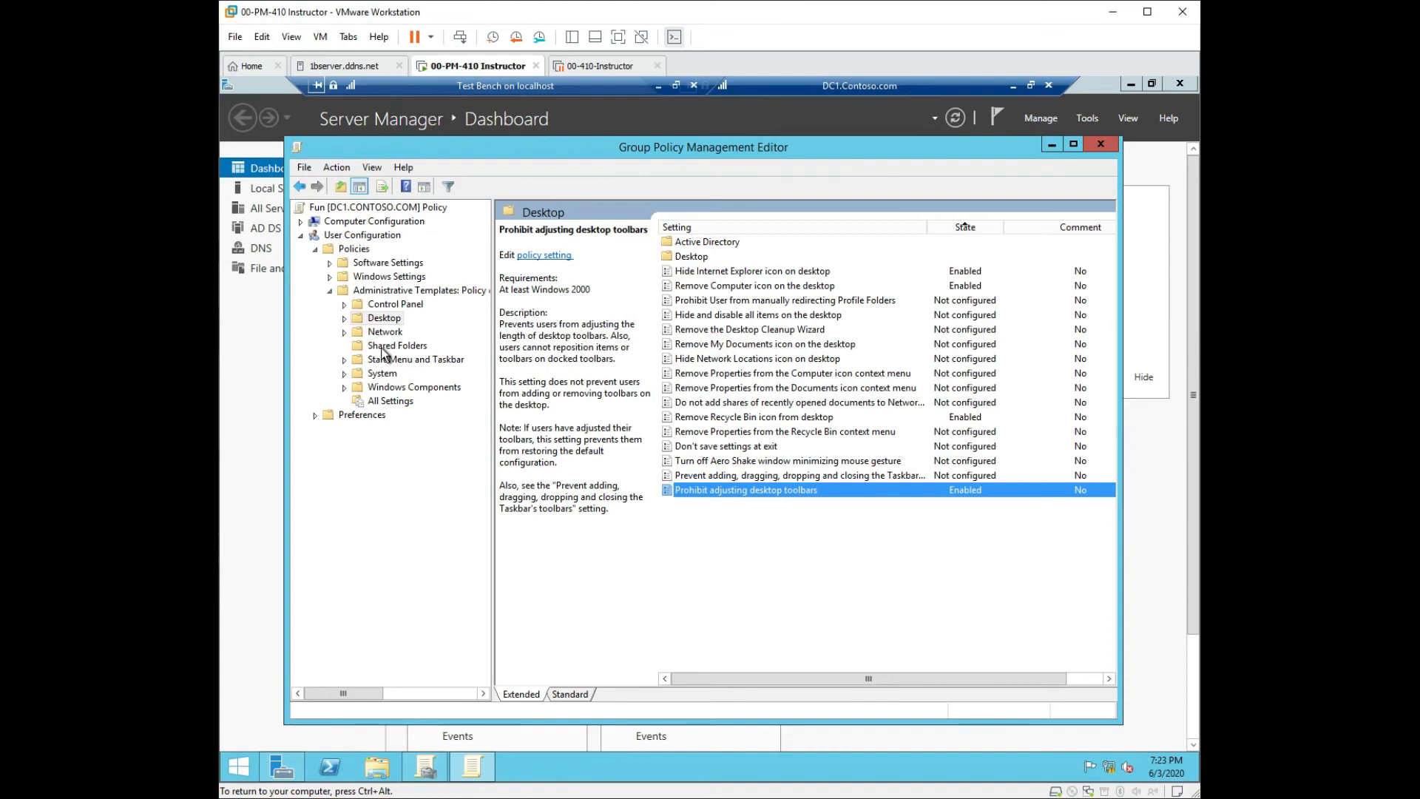
# Enable the 'Don't save settings at exit' policy.
pyautogui.click(714, 447)
pyautogui.doubleClick(715, 447)
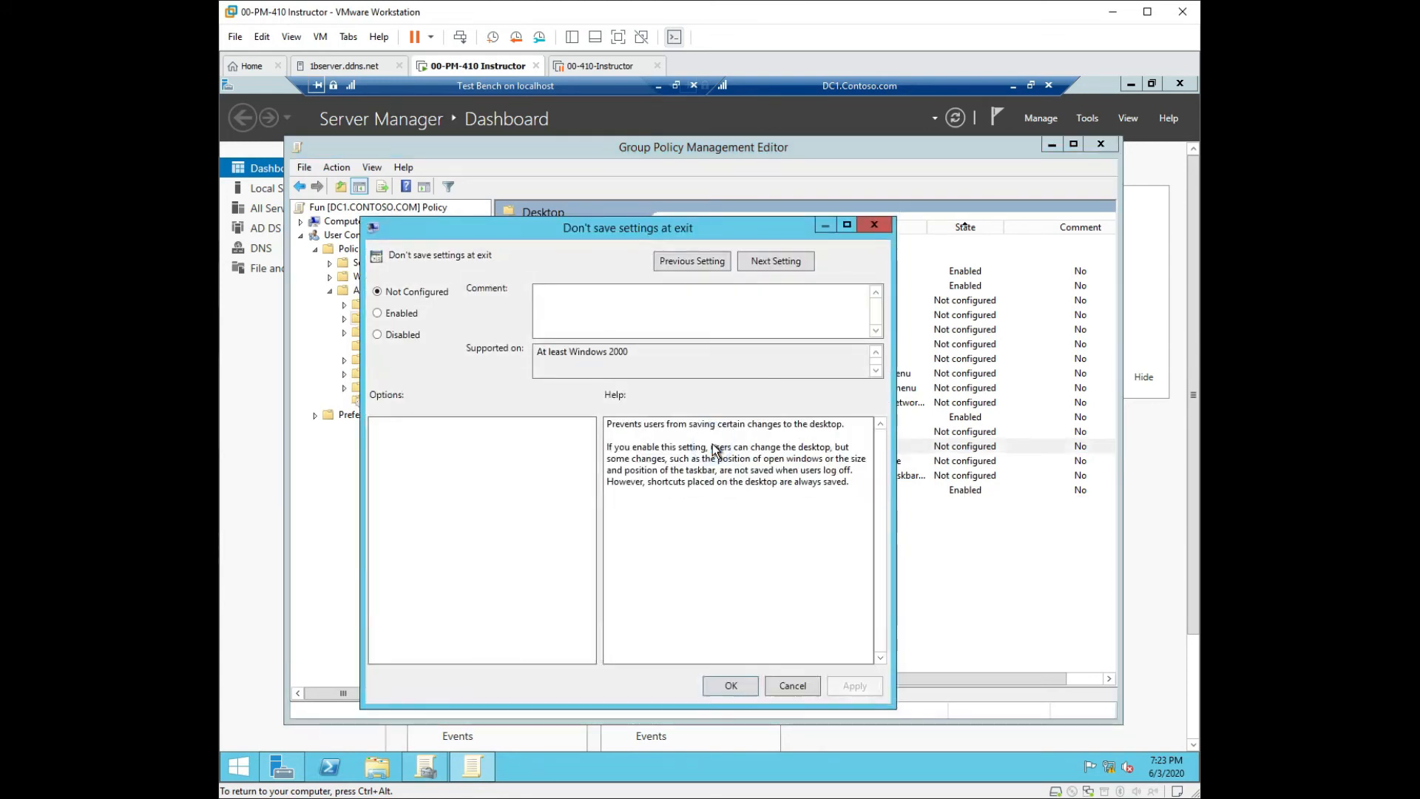
pyautogui.click(408, 314)
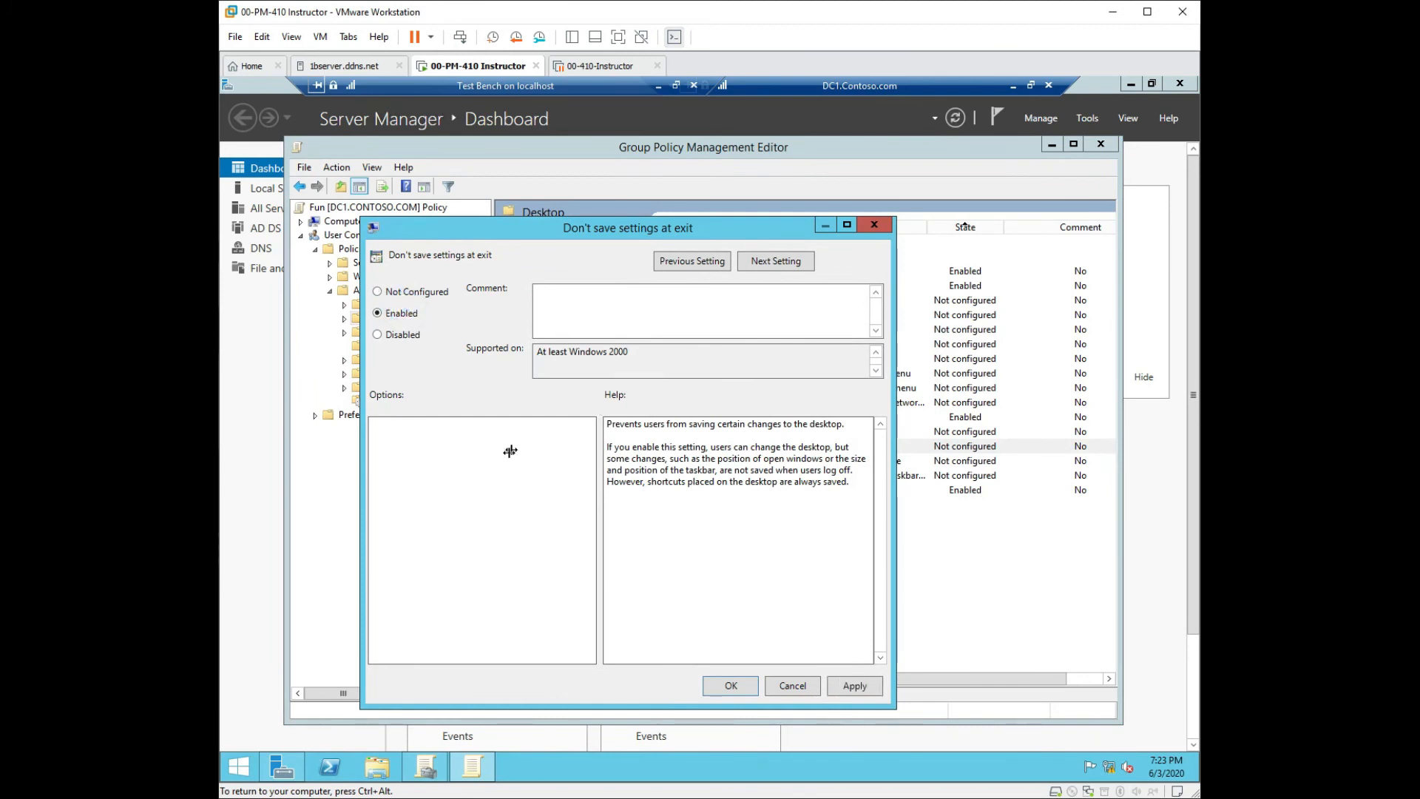
pyautogui.click(855, 686)
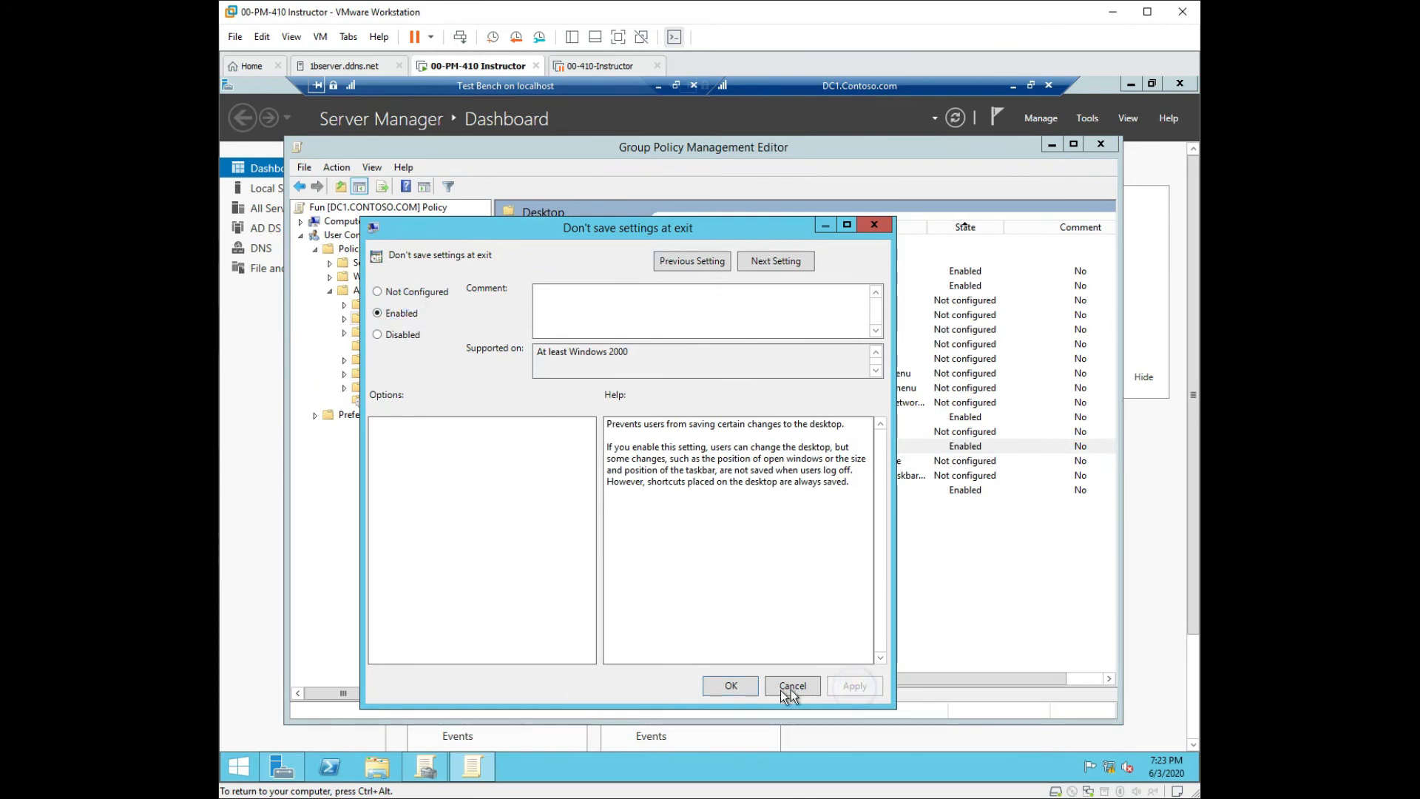
pyautogui.click(734, 686)
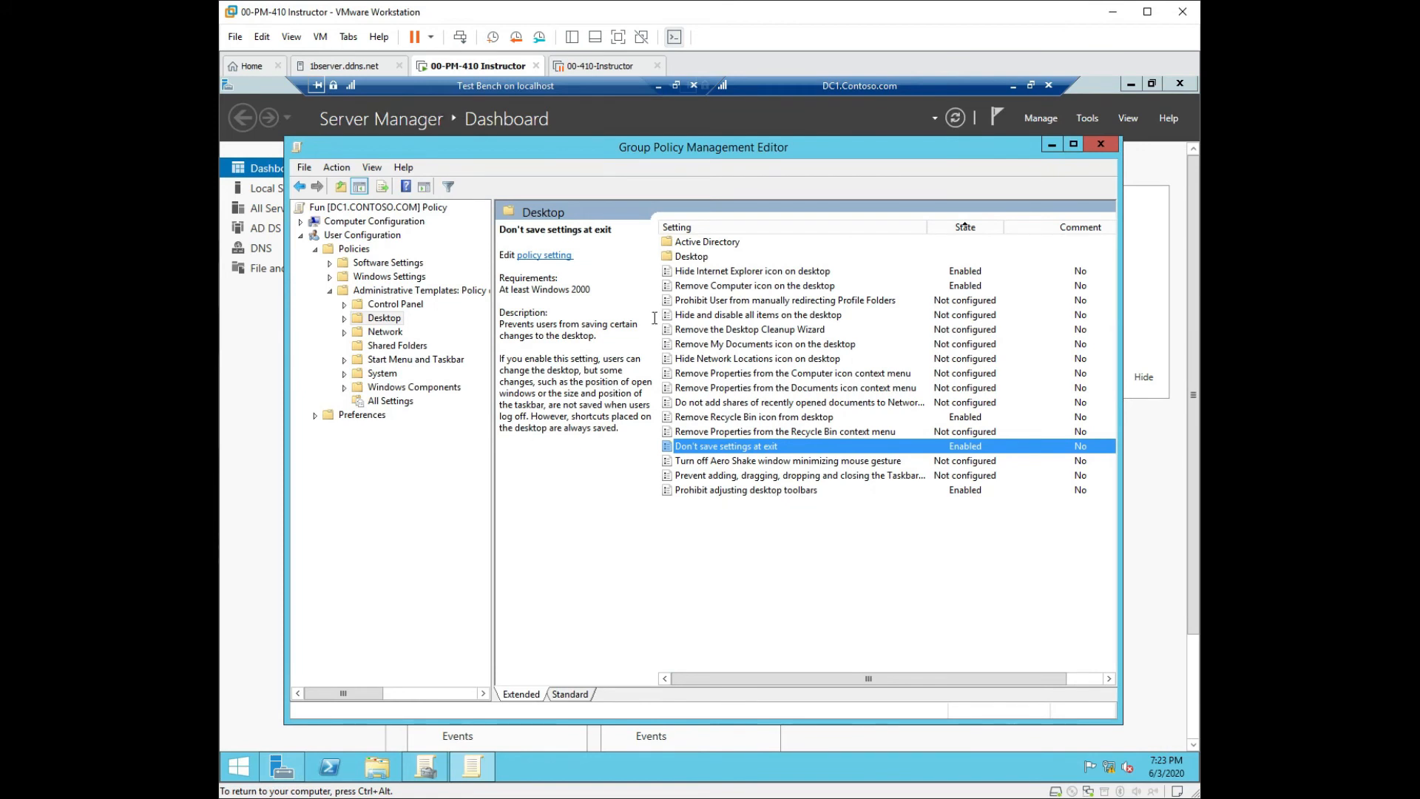
pyautogui.click(686, 257)
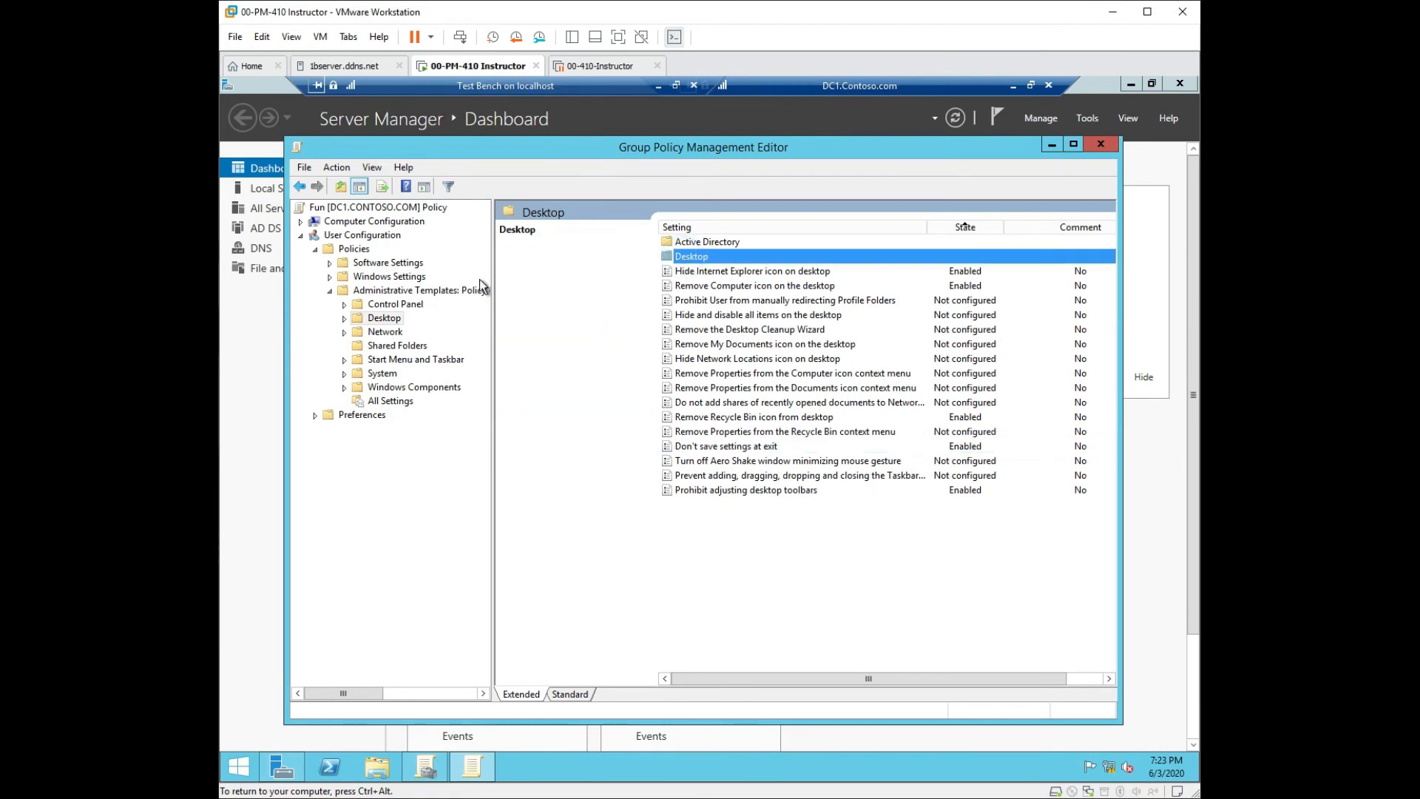
# In the nested Desktop folder, enable the 'Prohibit adding items' policy.
pyautogui.doubleClick(687, 256)
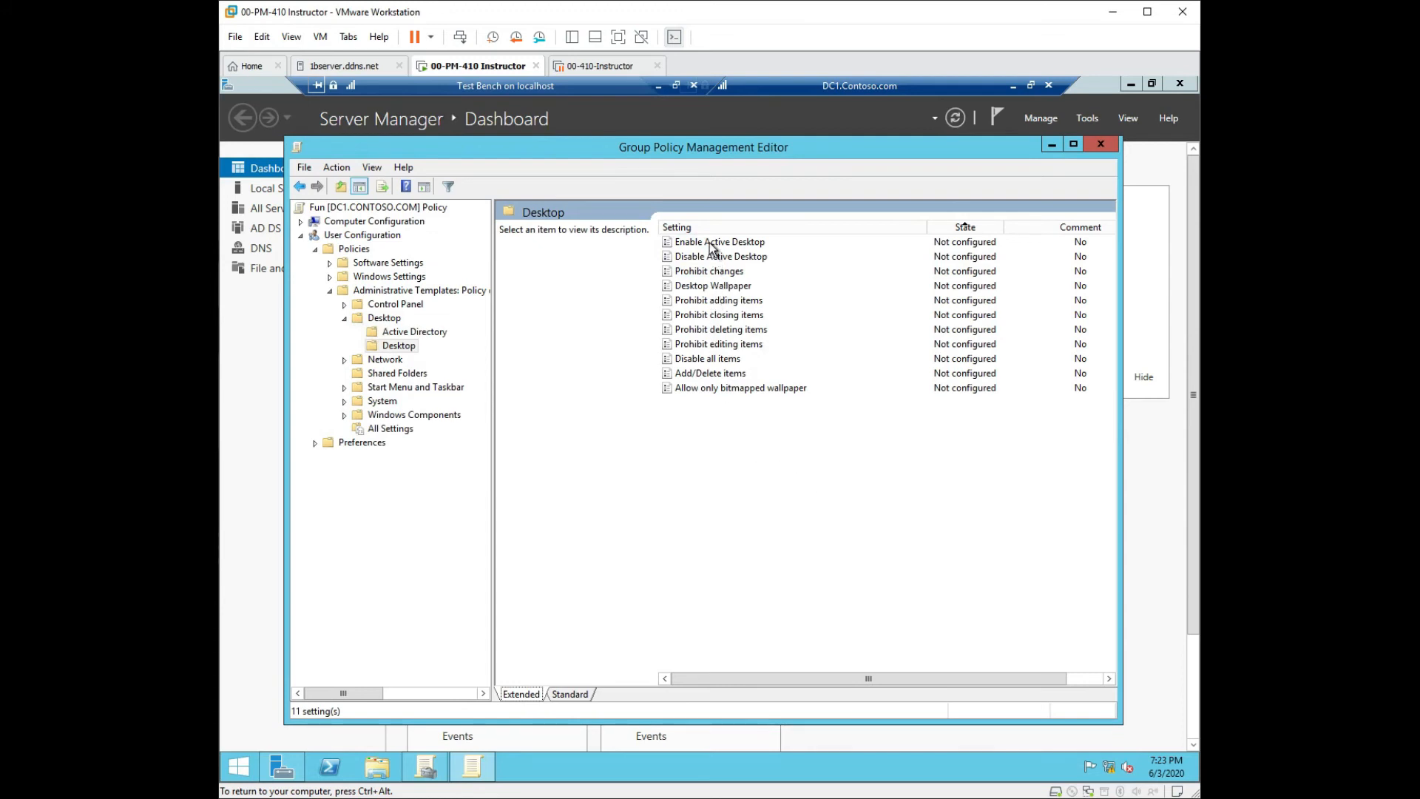
pyautogui.click(710, 286)
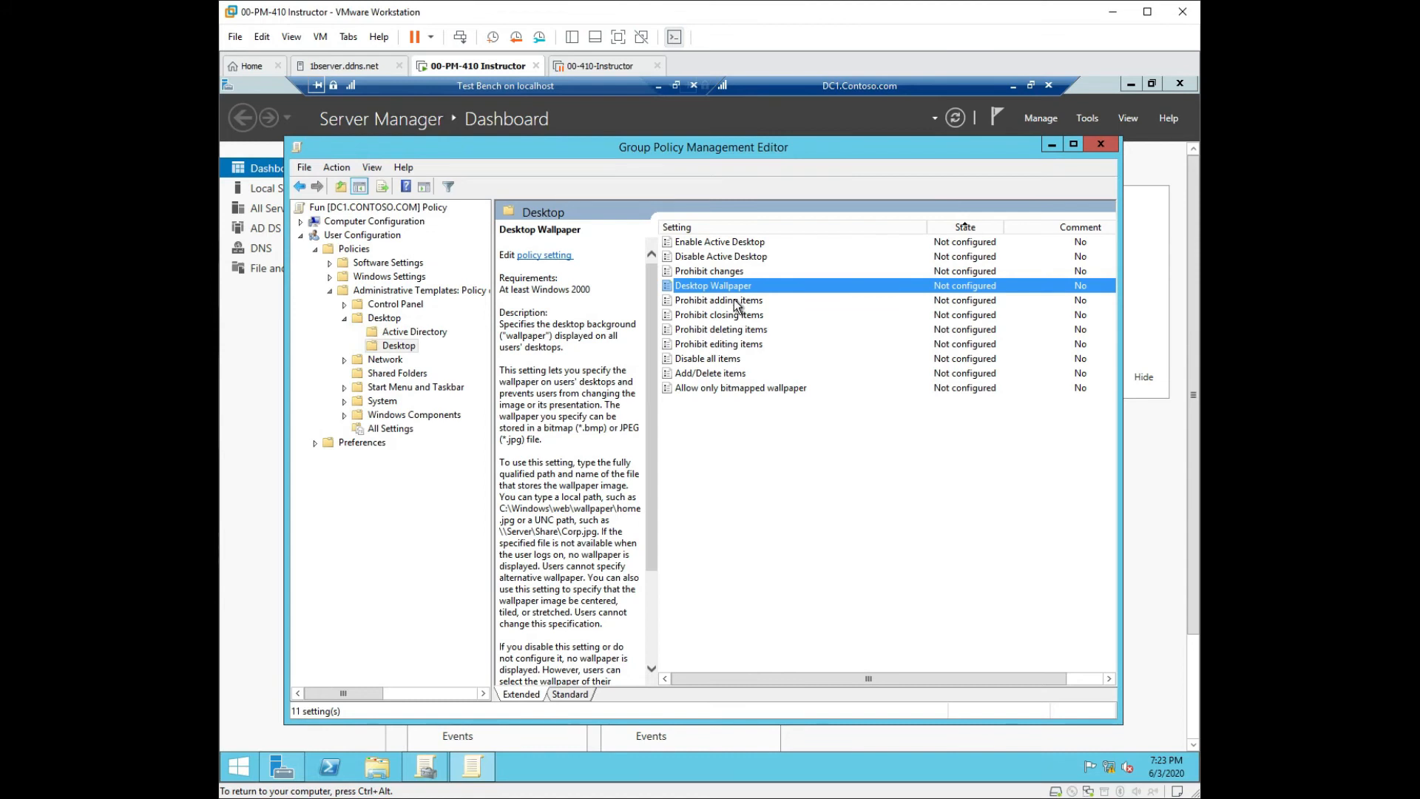
pyautogui.click(735, 301)
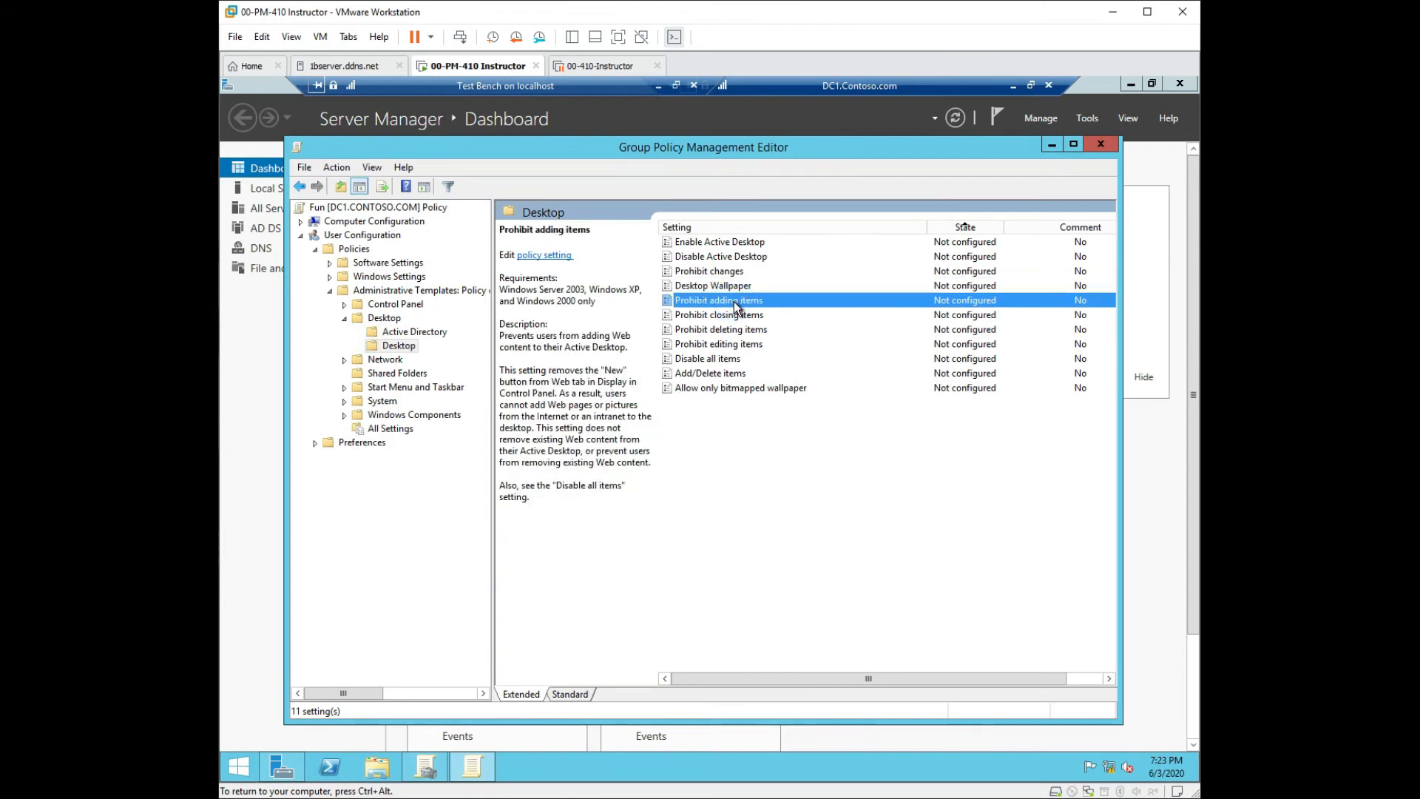
pyautogui.rightClick(734, 302)
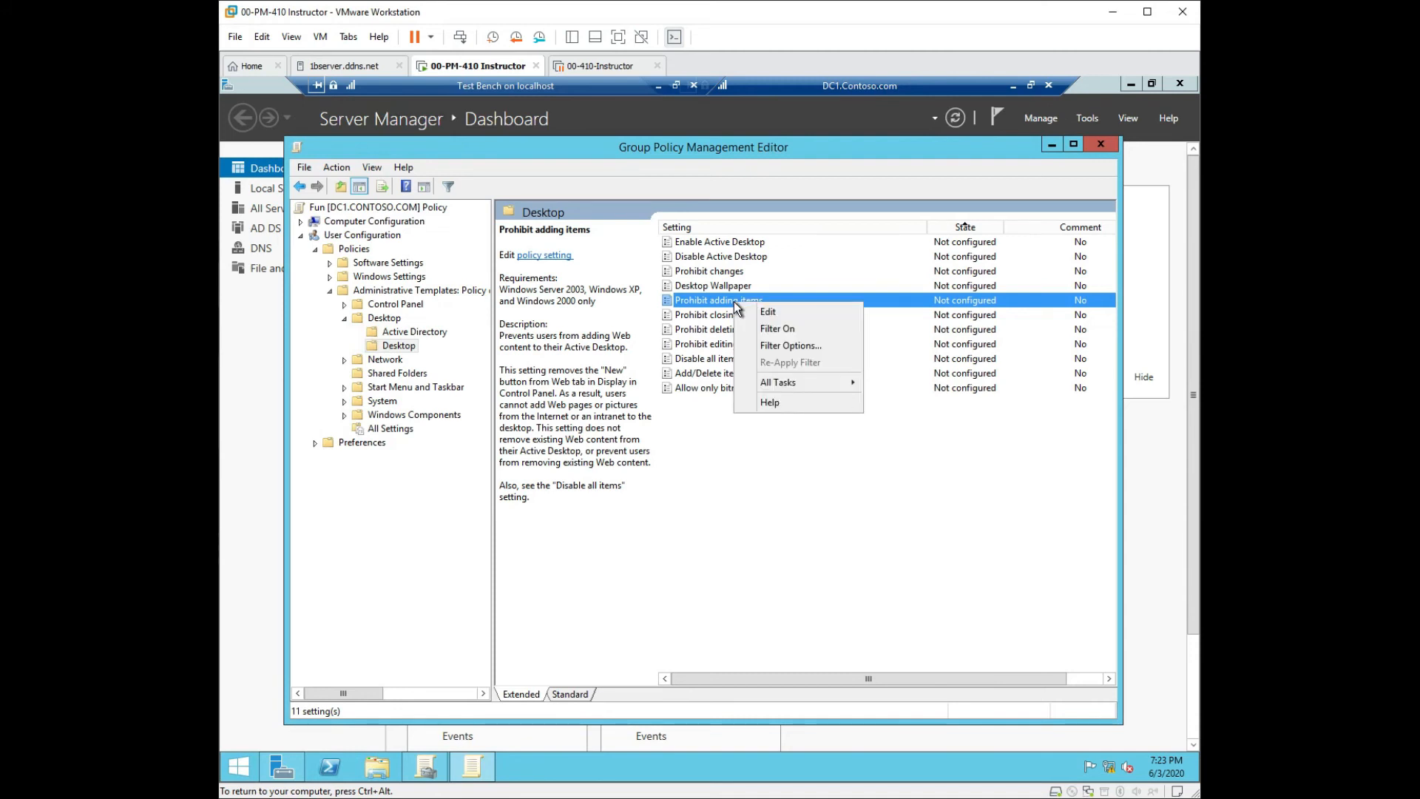
pyautogui.doubleClick(710, 304)
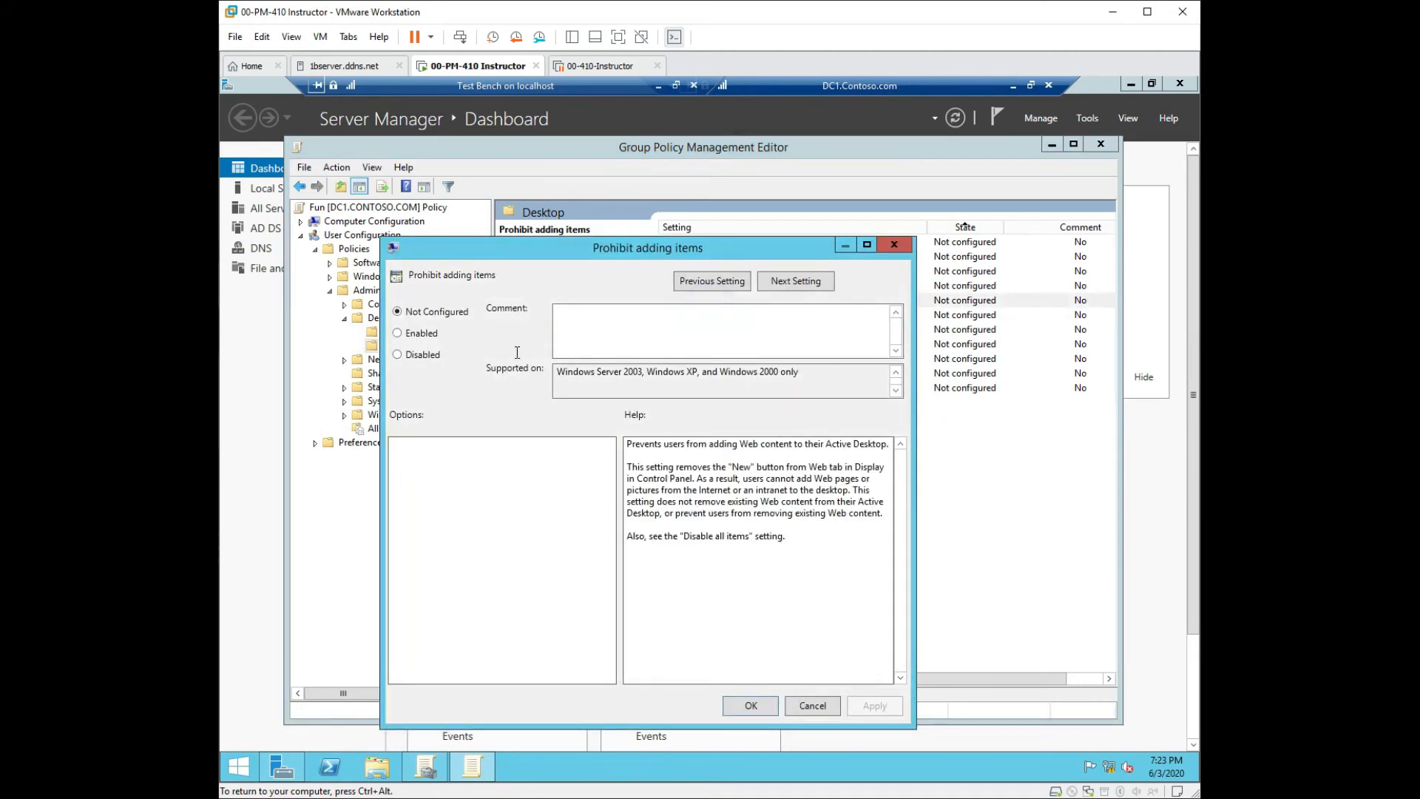
pyautogui.click(398, 333)
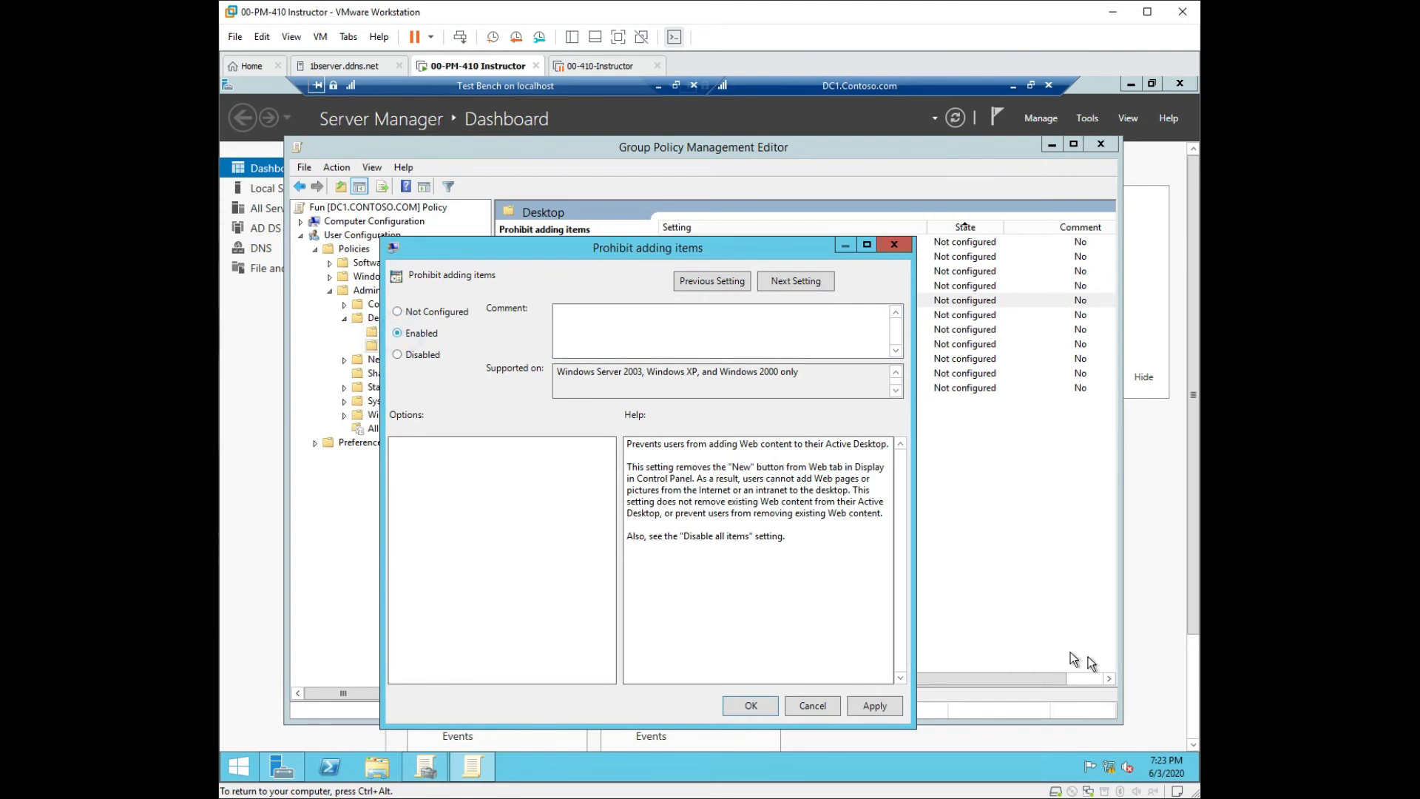
pyautogui.click(871, 708)
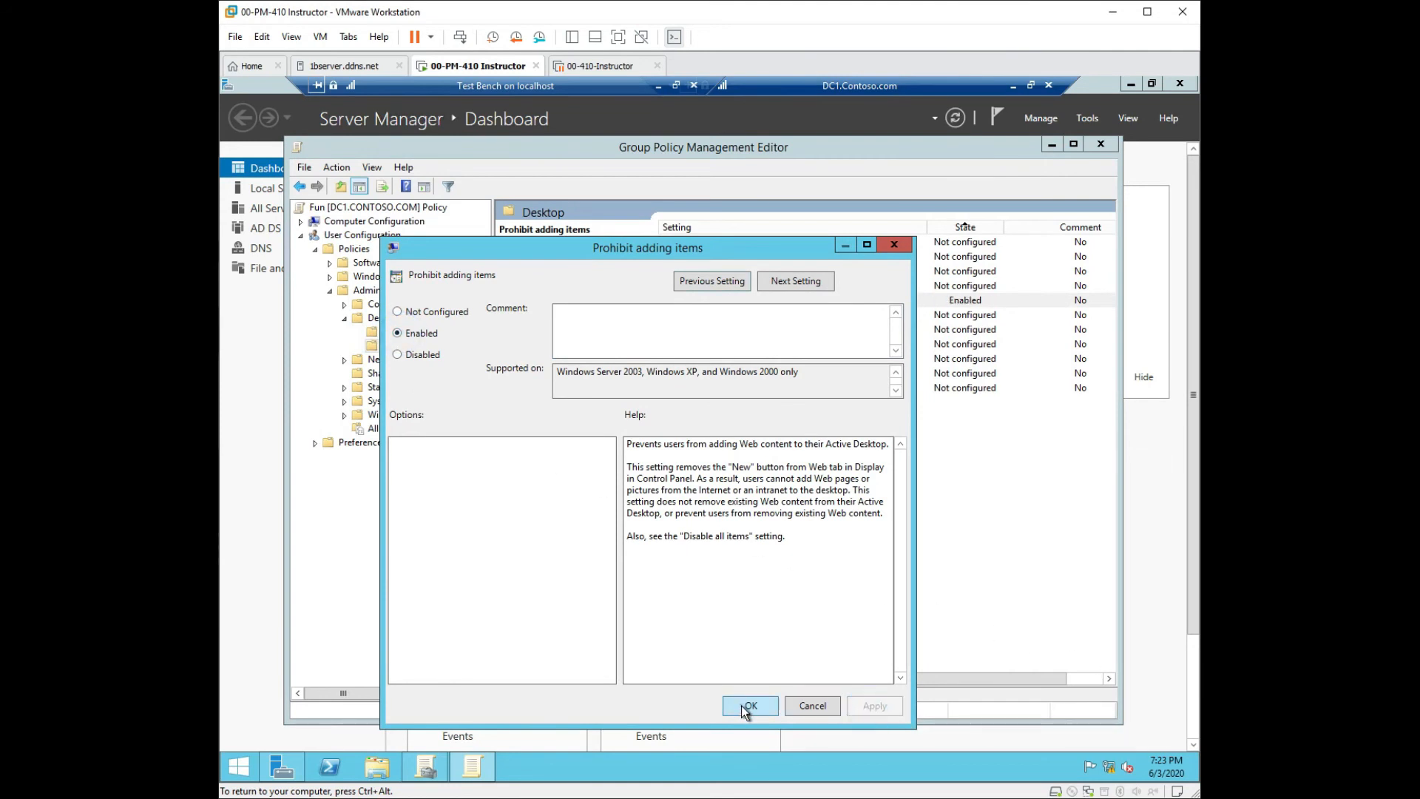
pyautogui.click(749, 708)
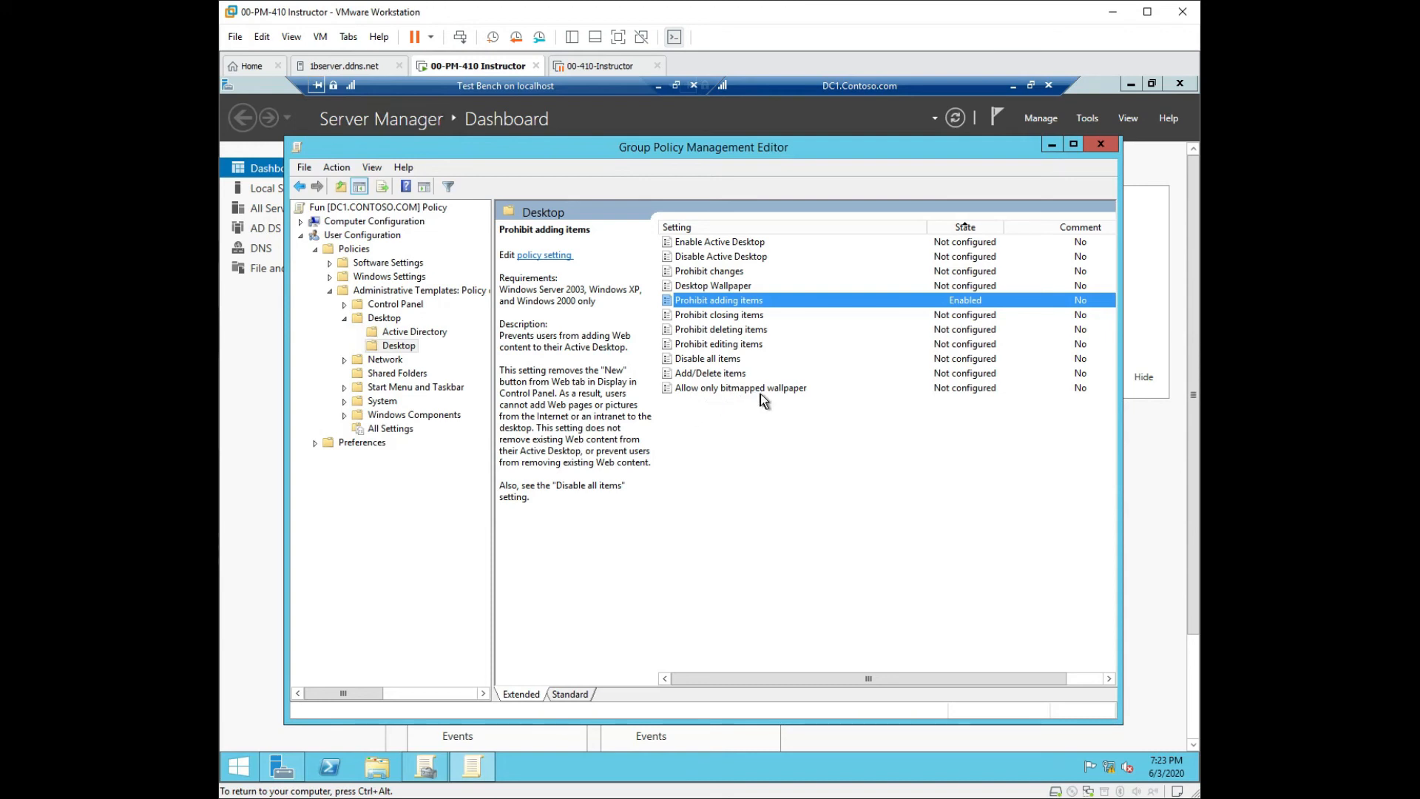
# Enable the 'Prohibit editing items' policy.
pyautogui.doubleClick(729, 344)
pyautogui.click(277, 194)
pyautogui.click(737, 569)
pyautogui.click(611, 567)
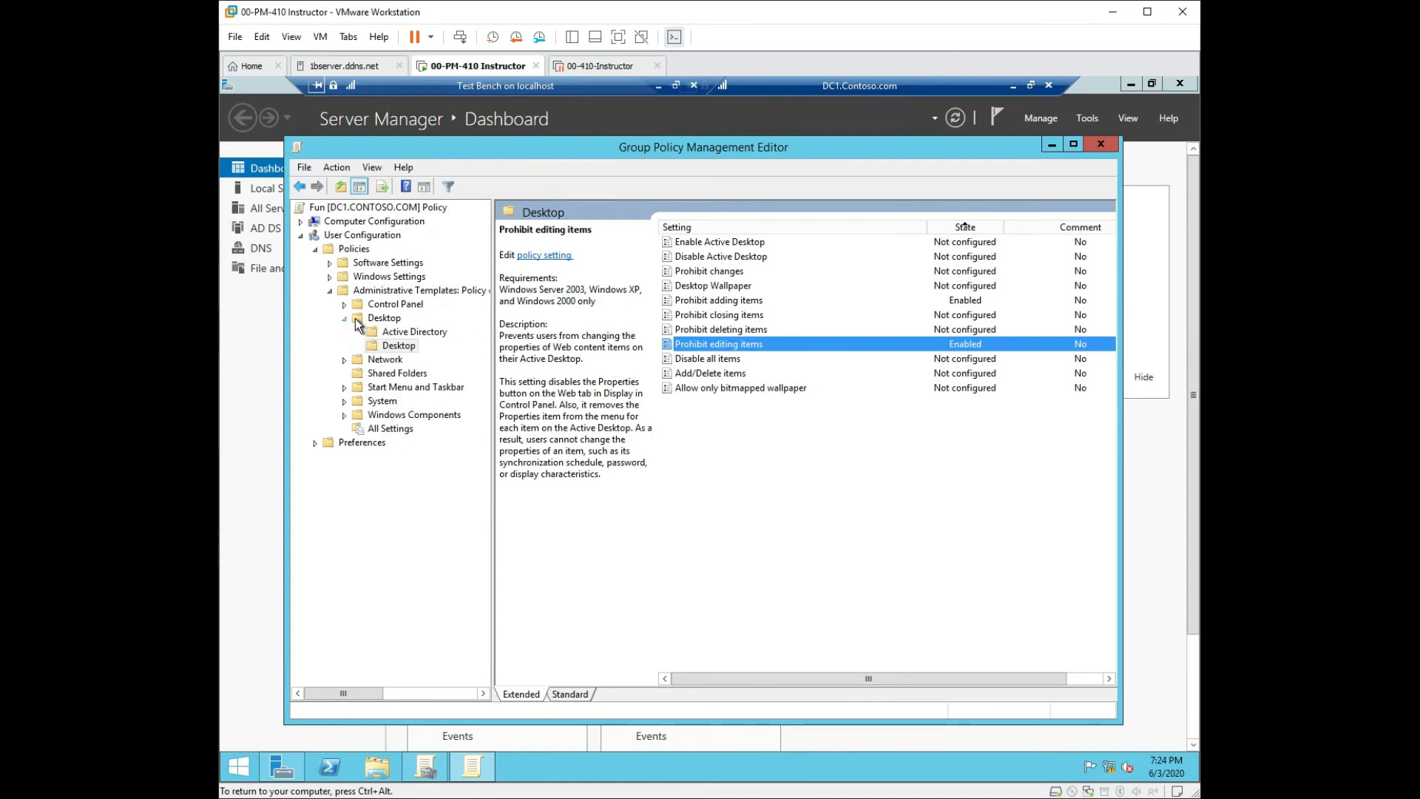
# Review the Fun policy's Active Directory, Network, Windows Components and Edge UI settings, then close the editor.
pyautogui.click(387, 335)
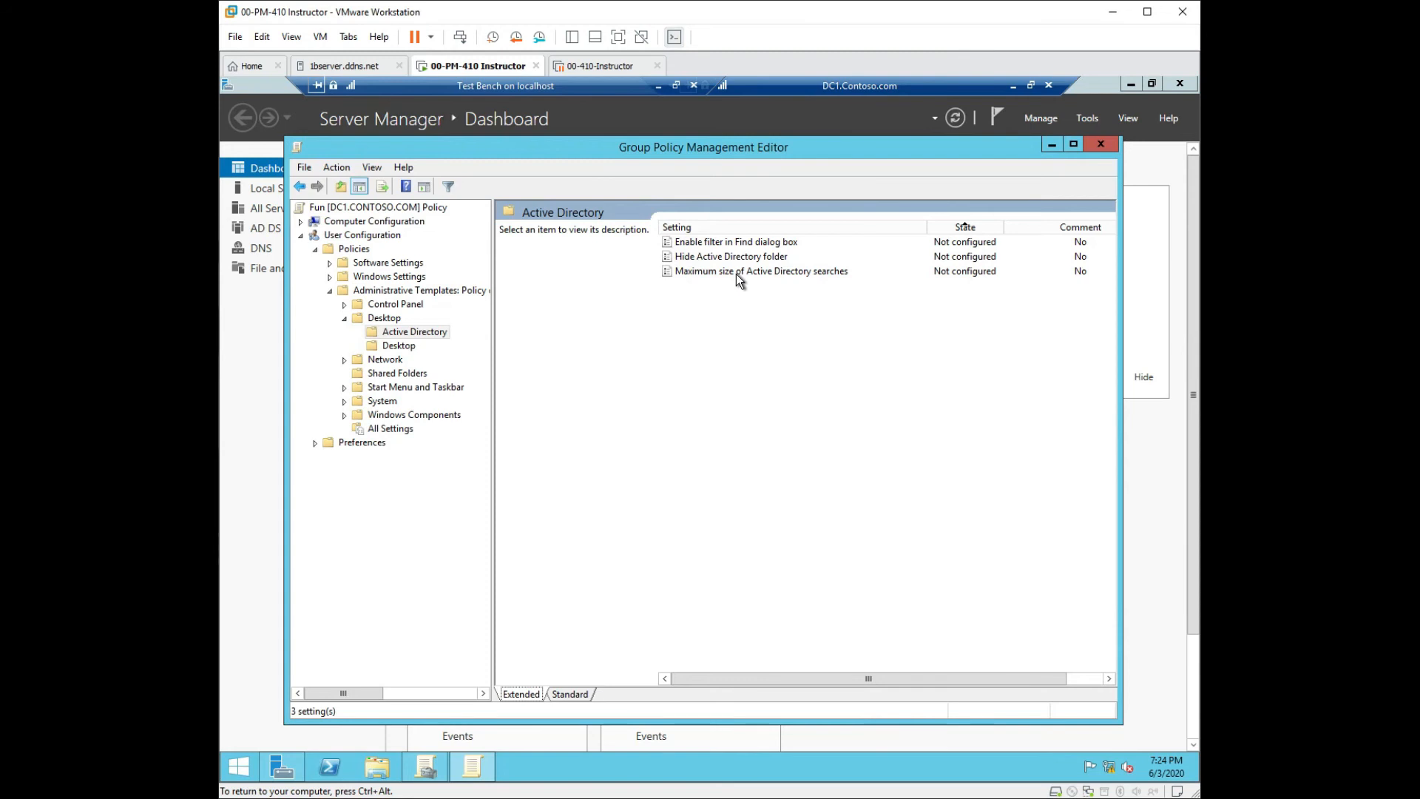
pyautogui.click(384, 360)
pyautogui.click(414, 416)
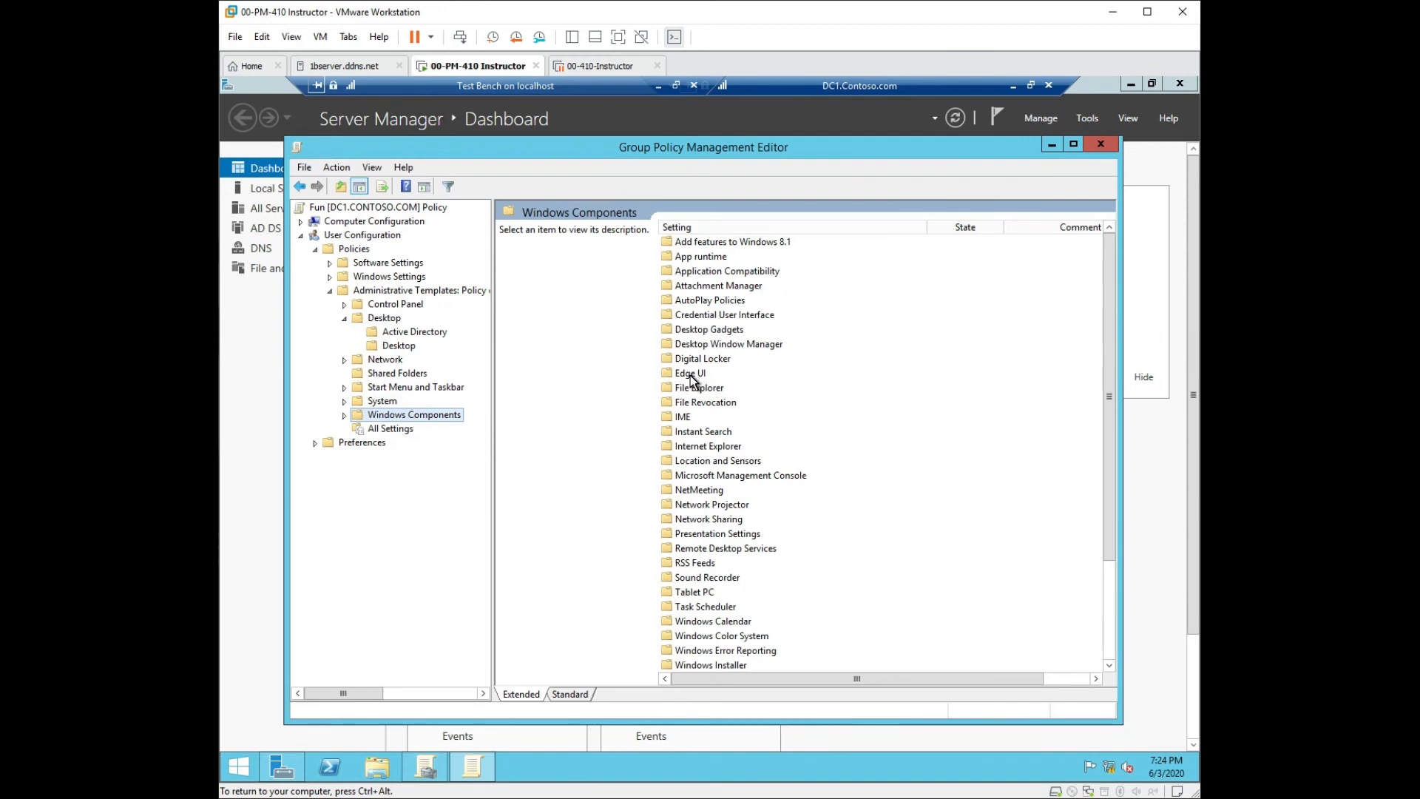
pyautogui.doubleClick(697, 373)
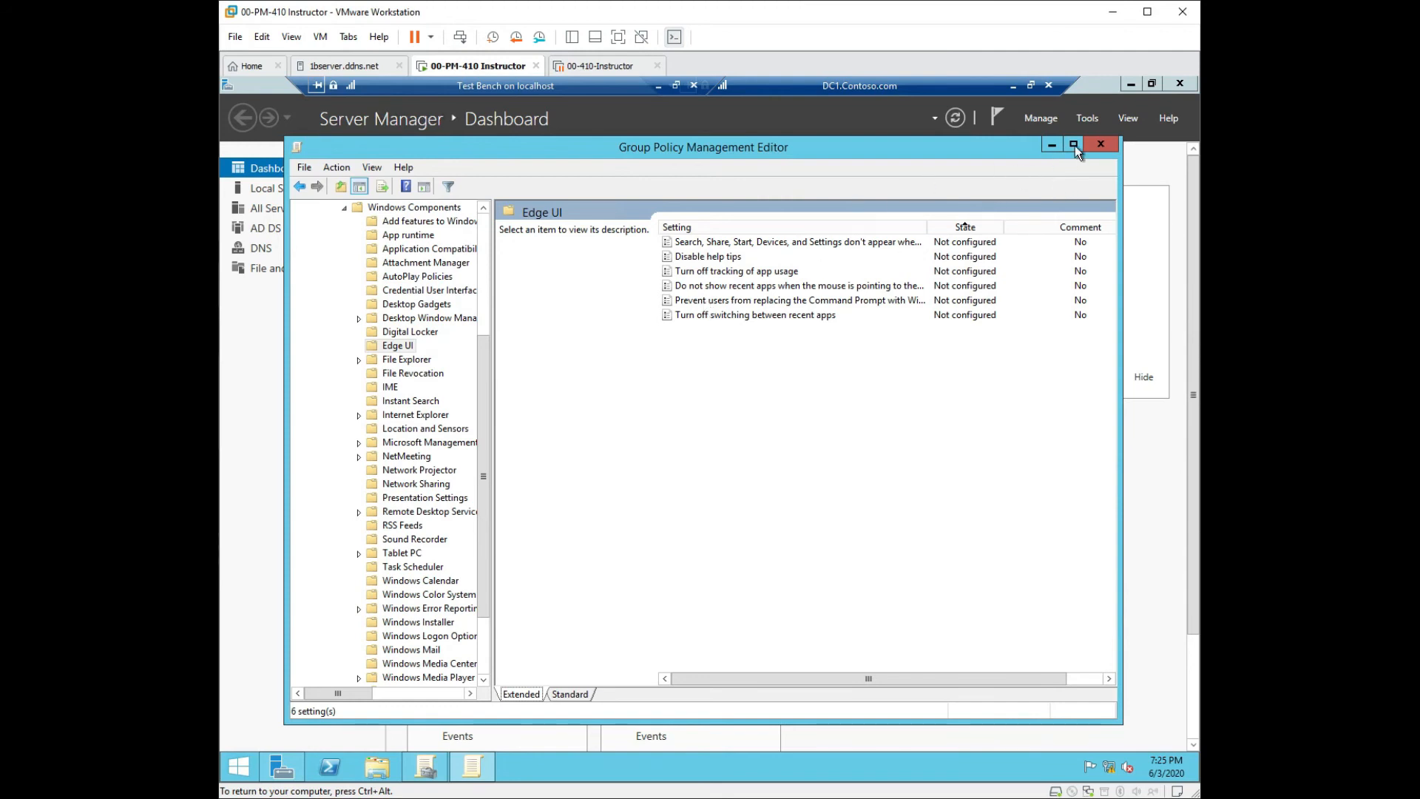
pyautogui.click(1100, 145)
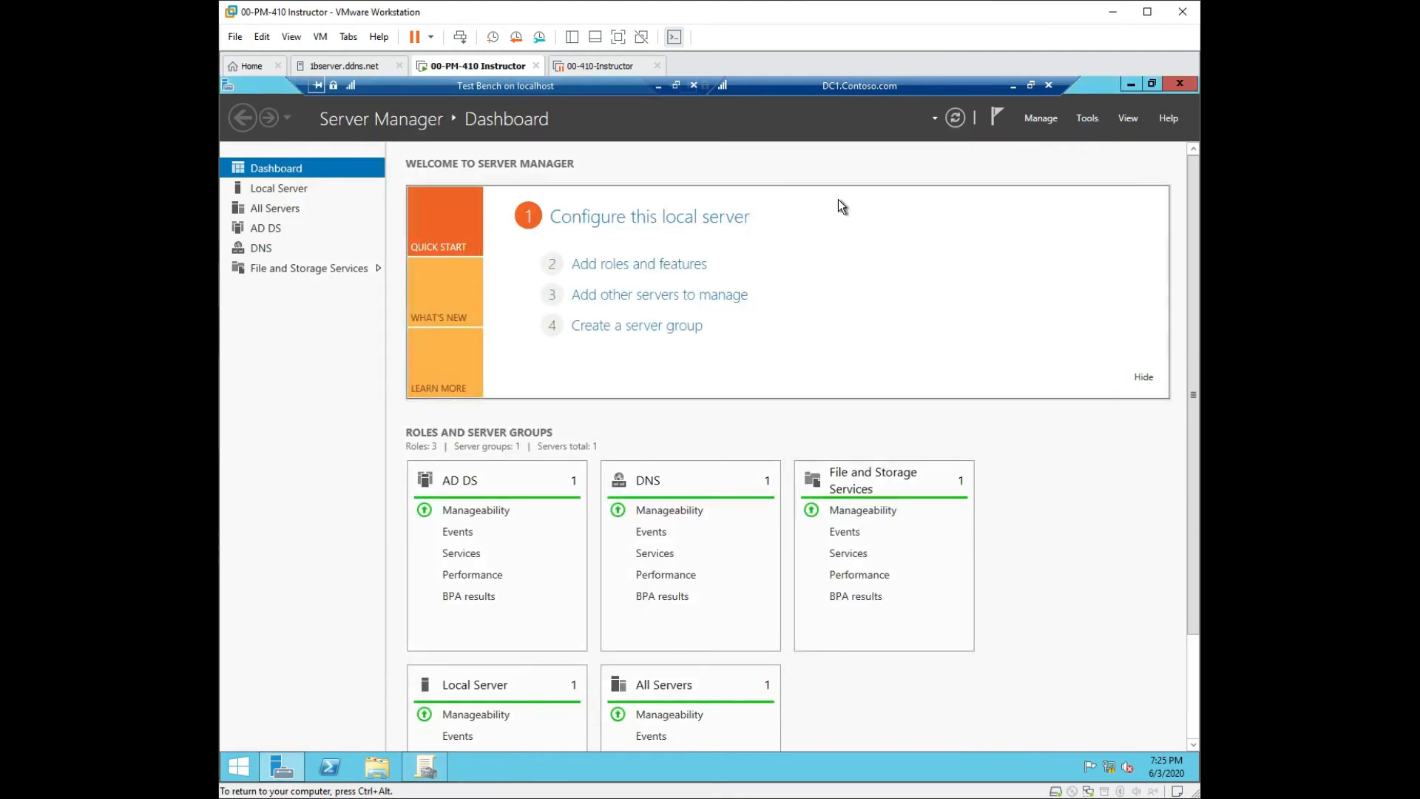
# Set the Fun GPO link on the Texas OU to Enforced.
pyautogui.click(425, 767)
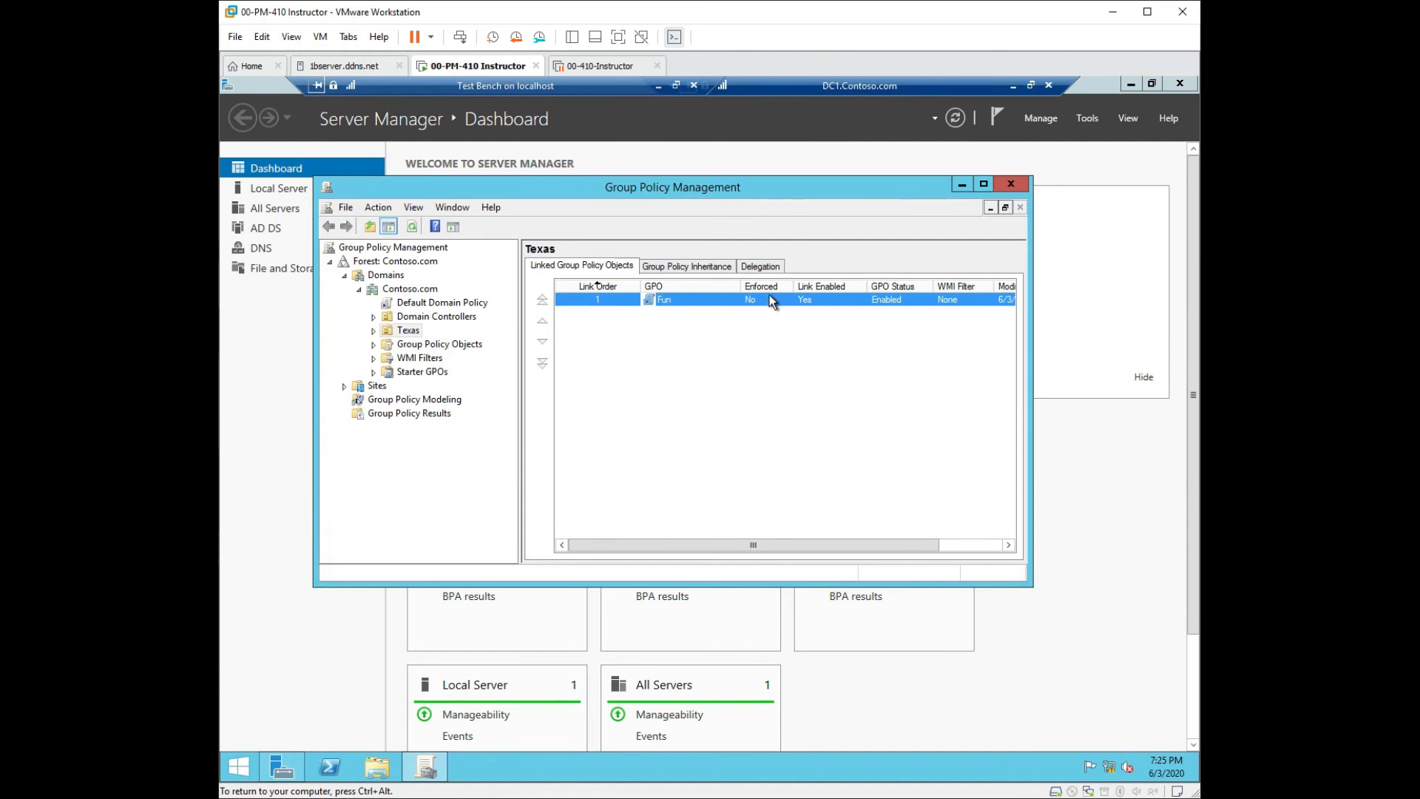
pyautogui.press('F2')
pyautogui.click(773, 297)
pyautogui.rightClick(772, 296)
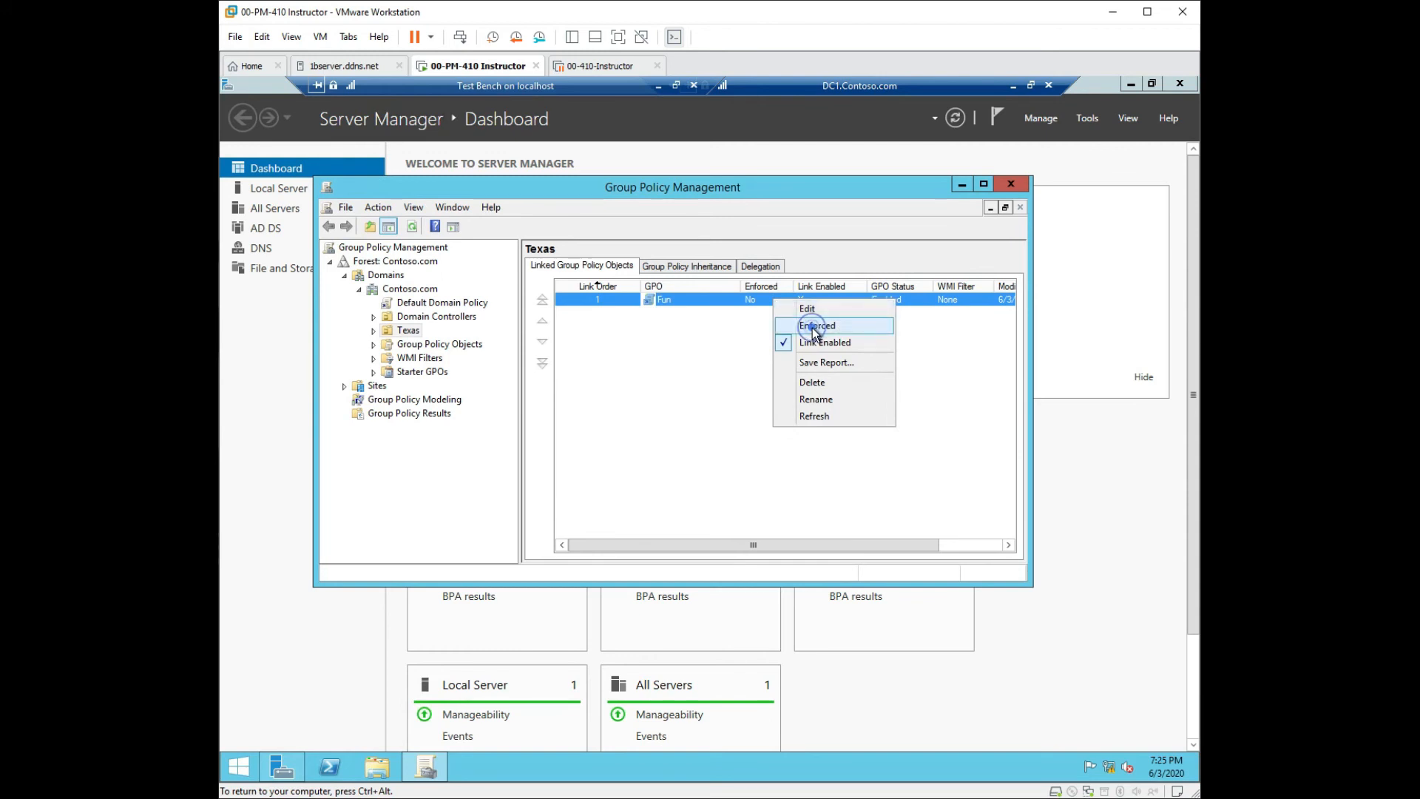
pyautogui.click(814, 327)
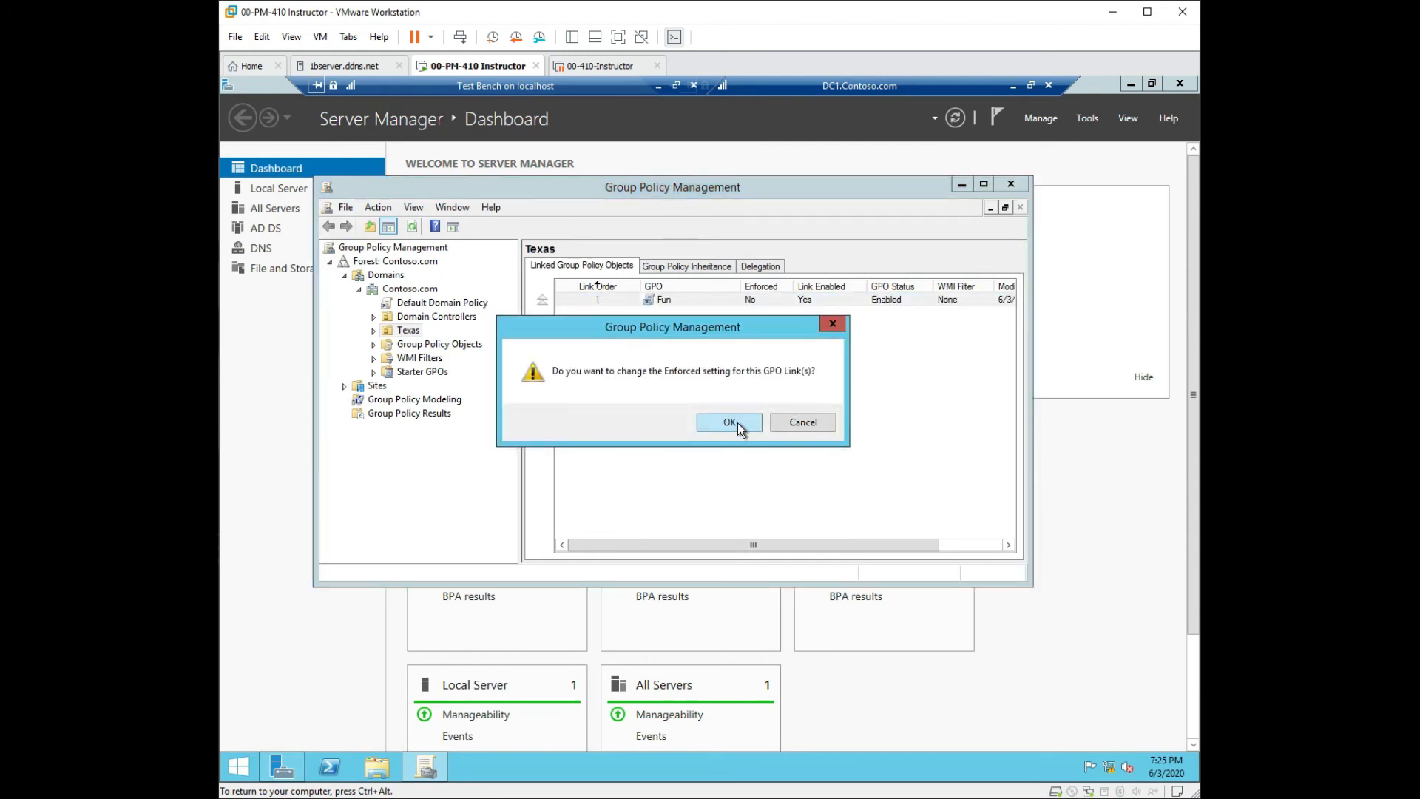
pyautogui.click(730, 423)
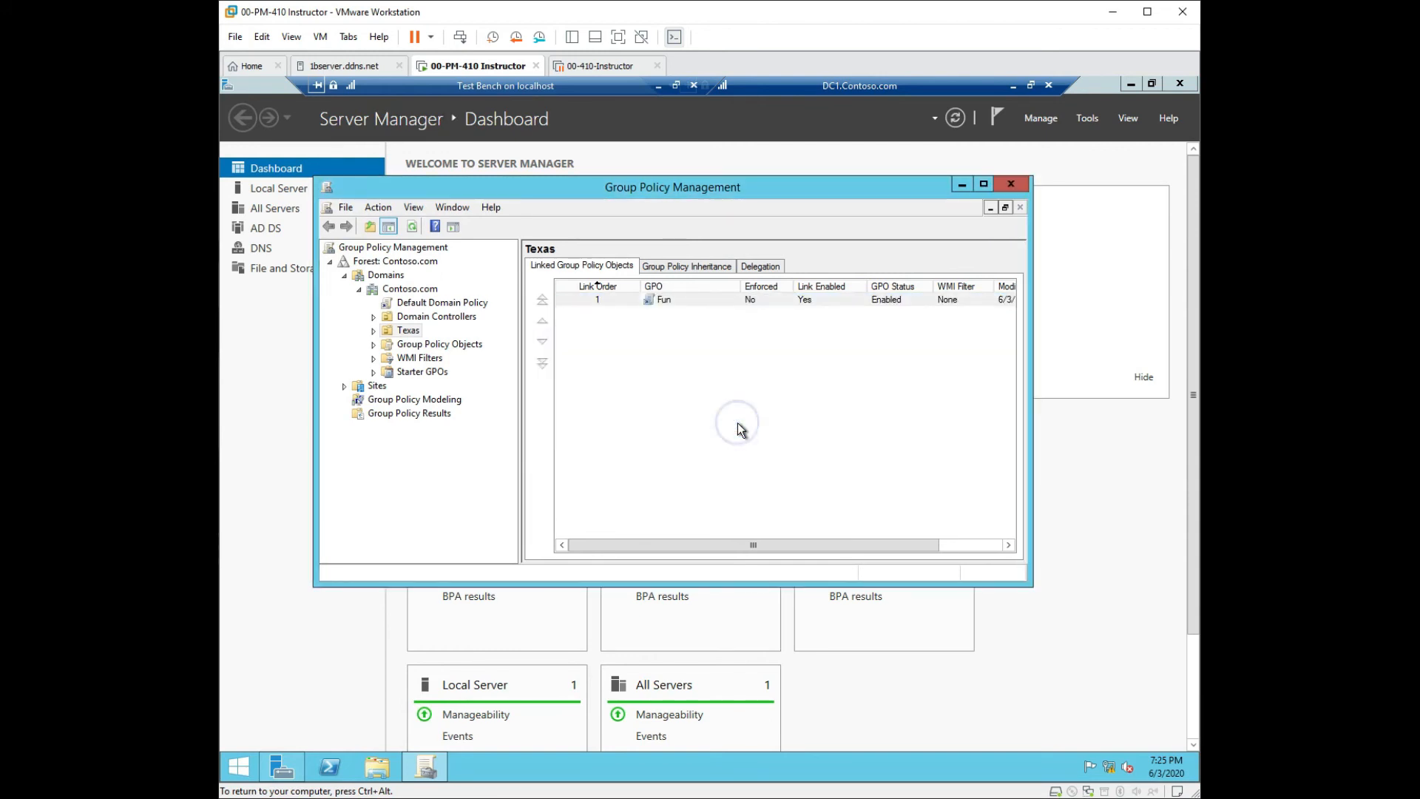
# Expand Texas > Killeen and select Main Office to check its linked GPOs.
pyautogui.click(374, 330)
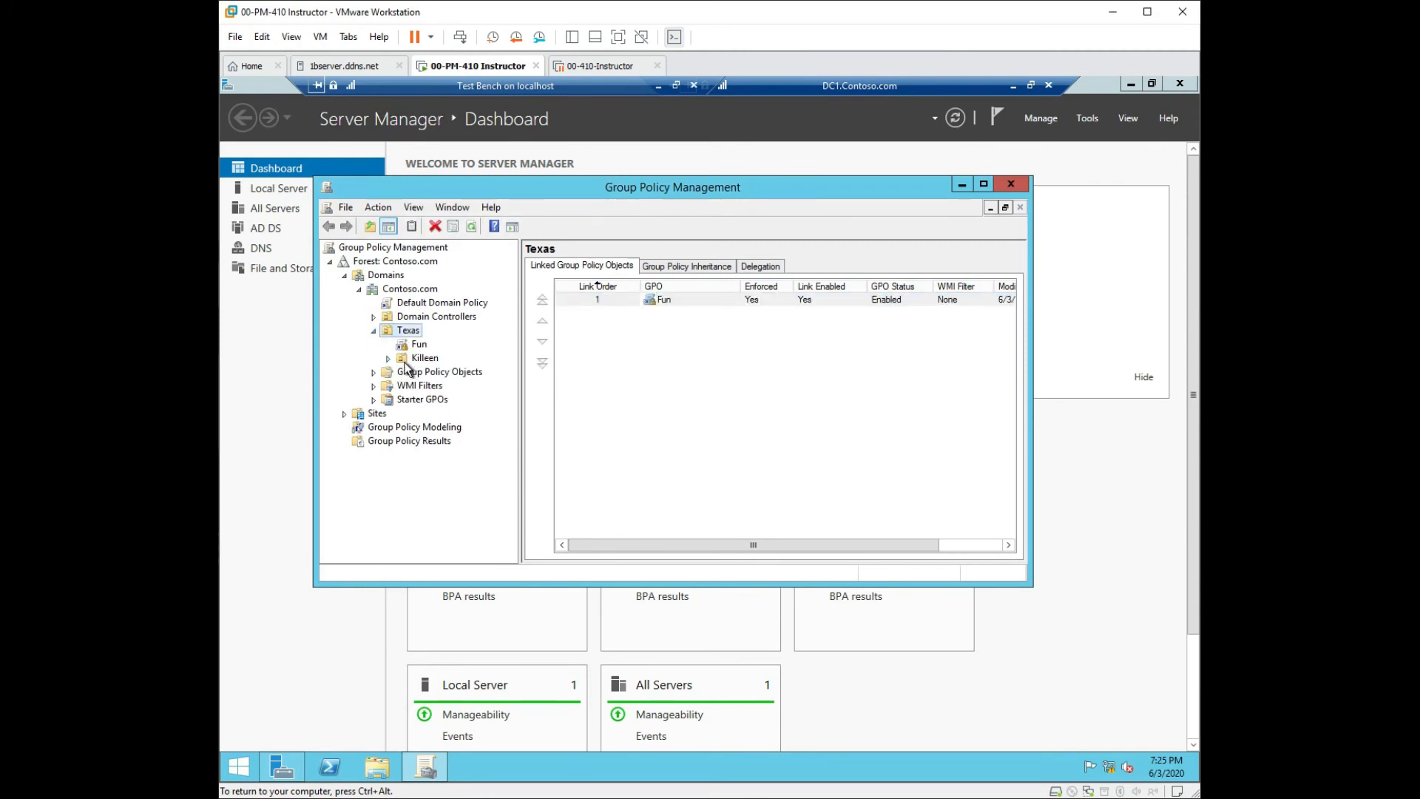
pyautogui.click(387, 358)
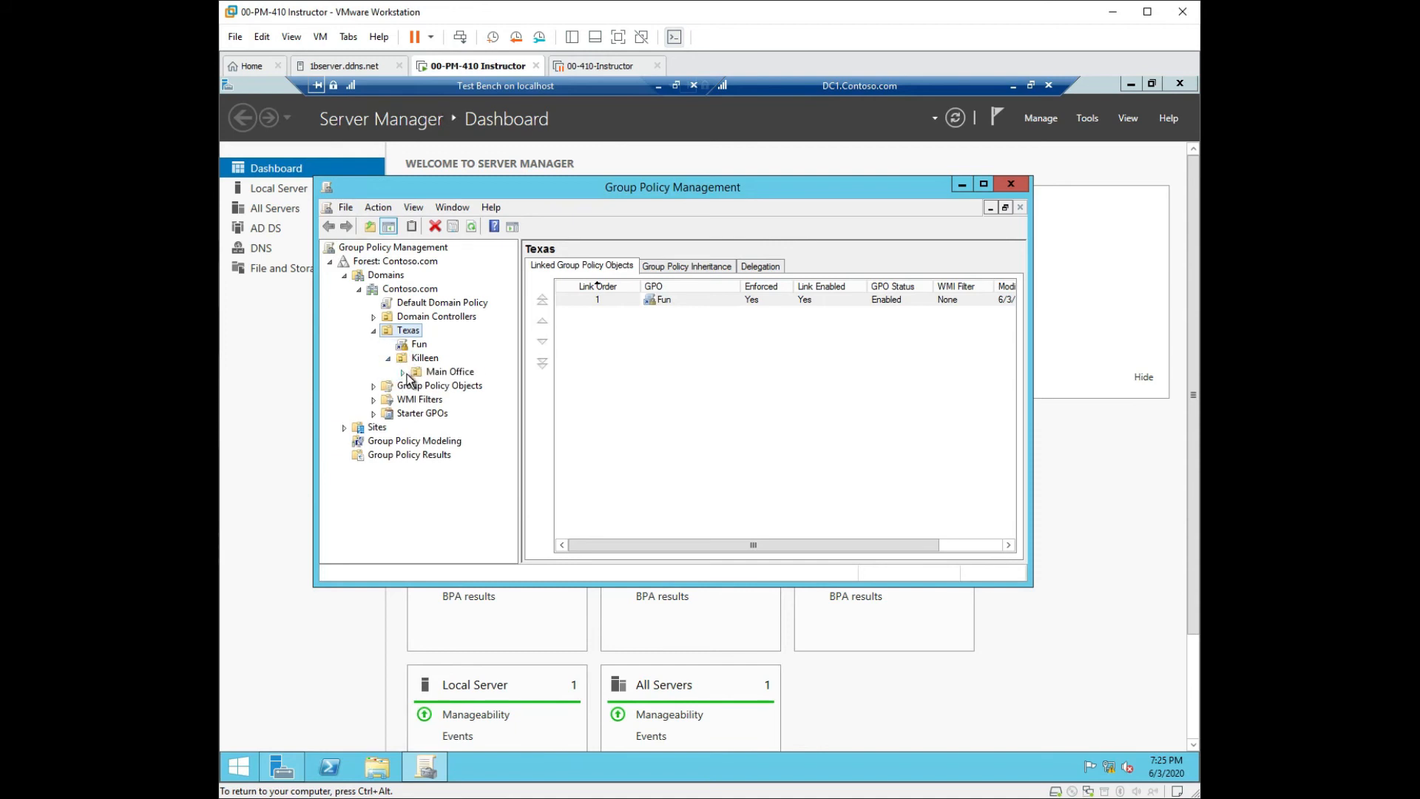
pyautogui.click(444, 371)
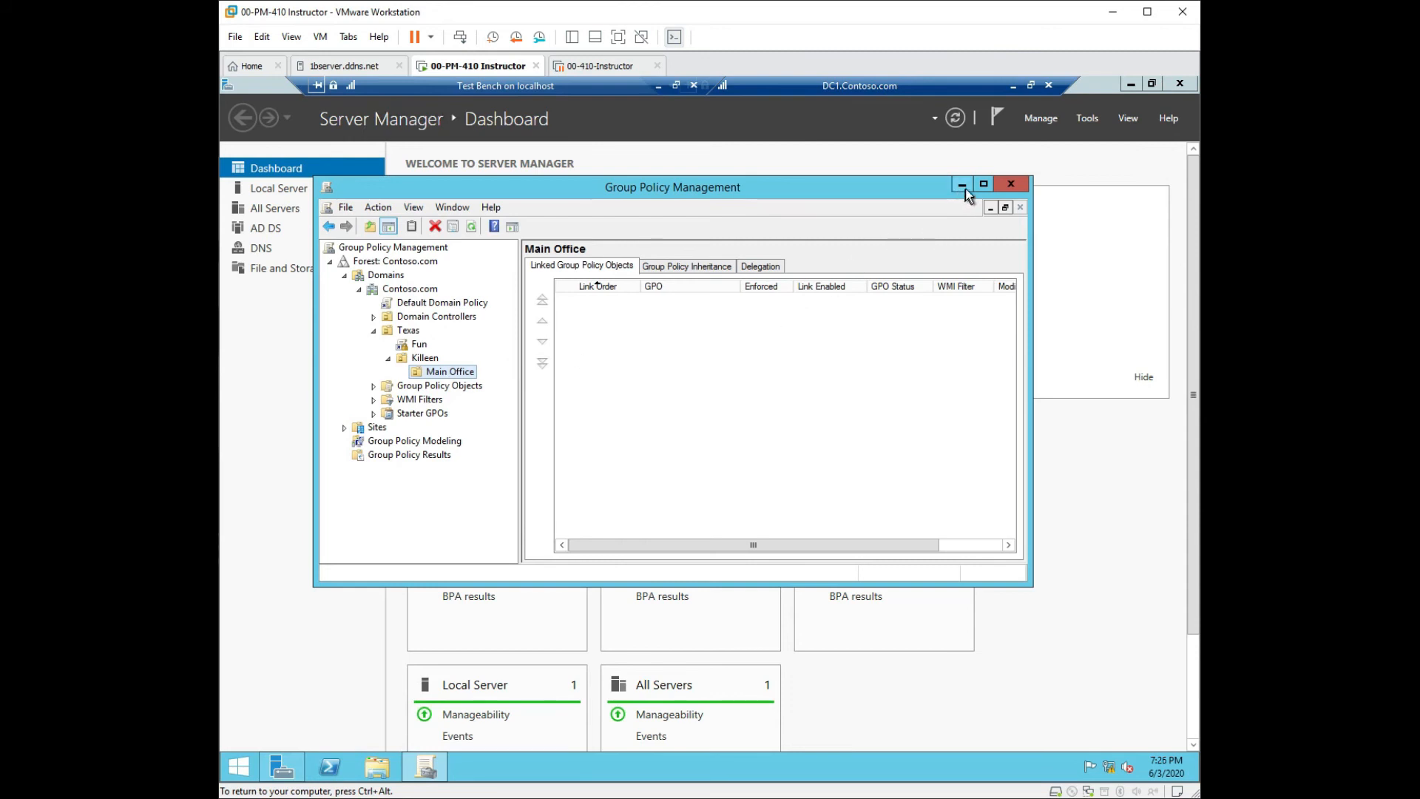
# Close Group Policy Management, disconnect the remote desktop session and close Server Manager.
pyautogui.click(1012, 185)
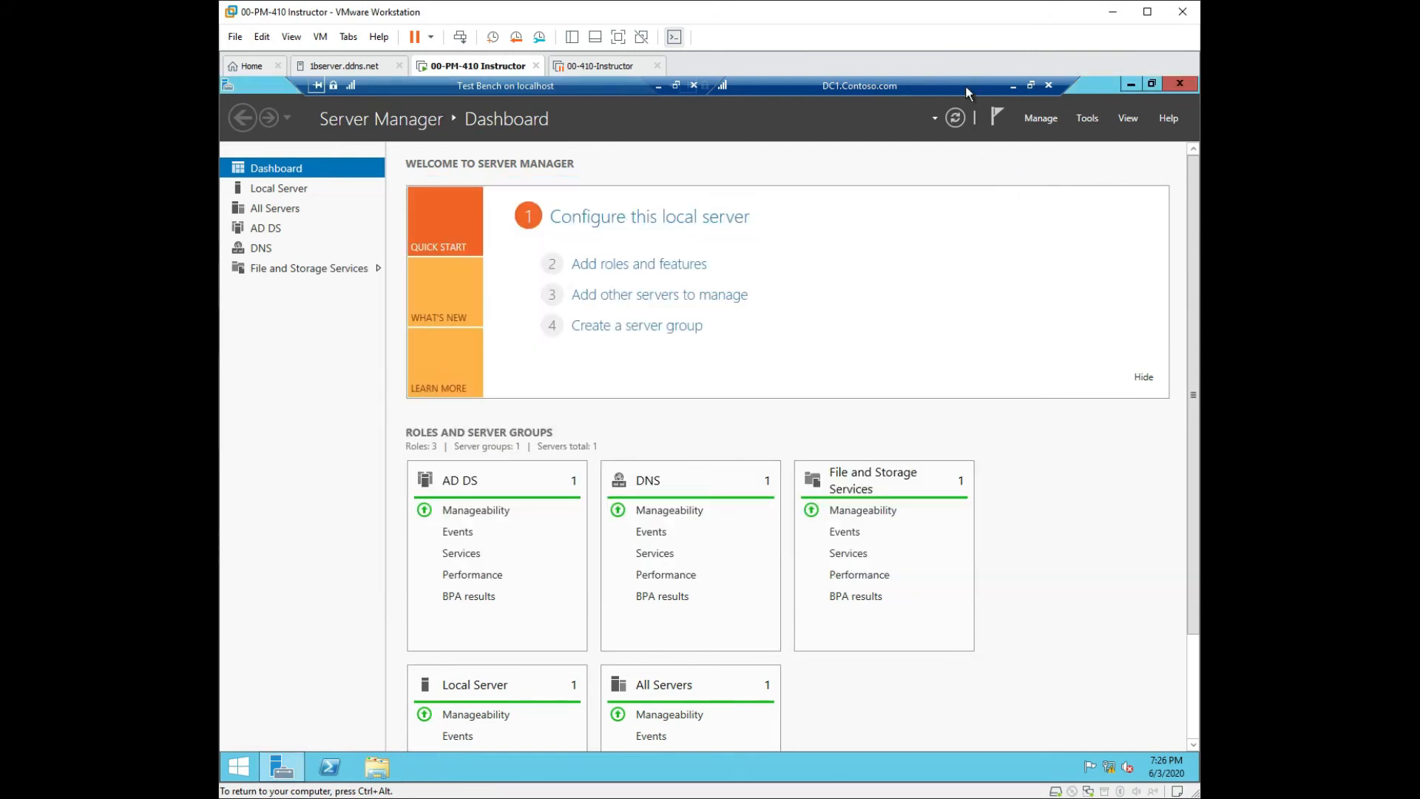
pyautogui.click(1049, 85)
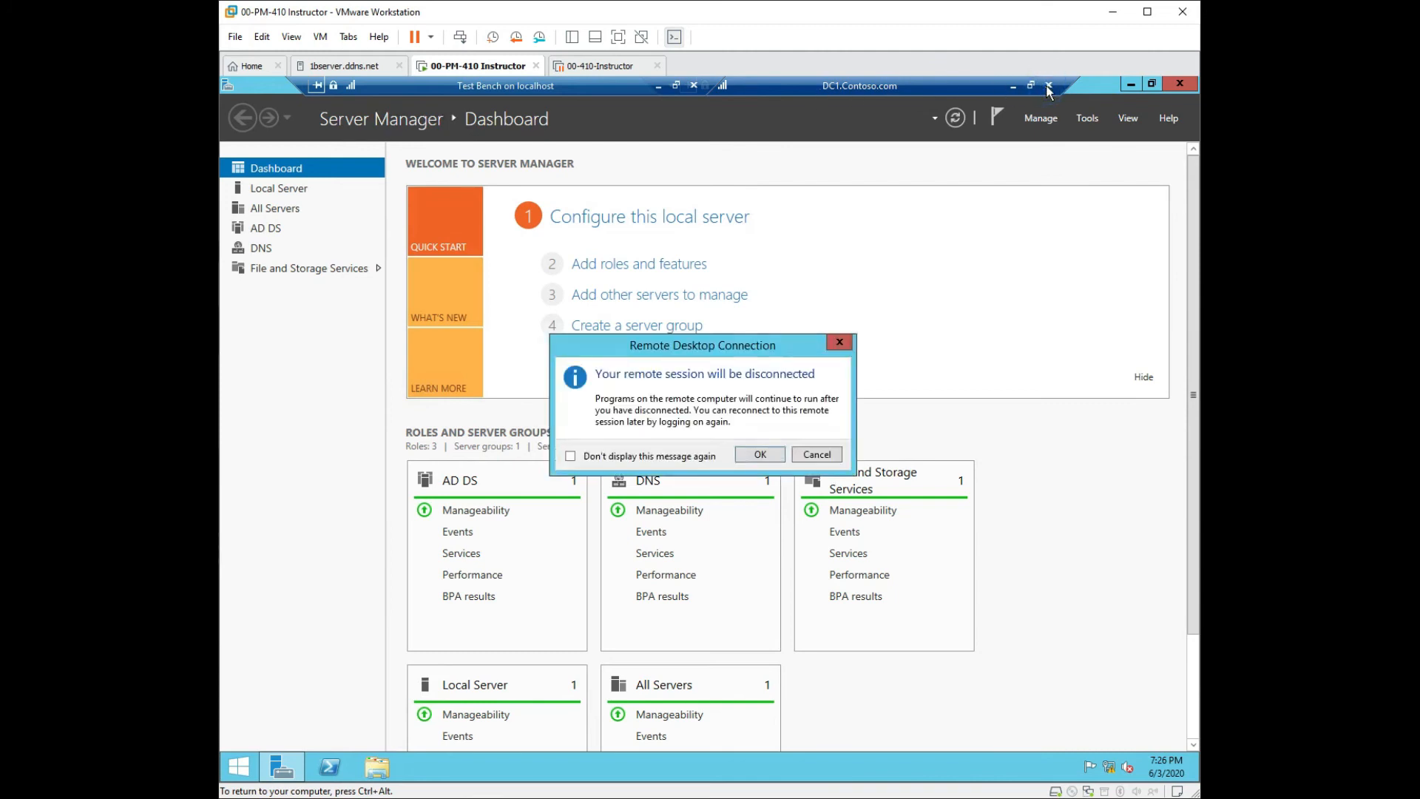
pyautogui.click(764, 457)
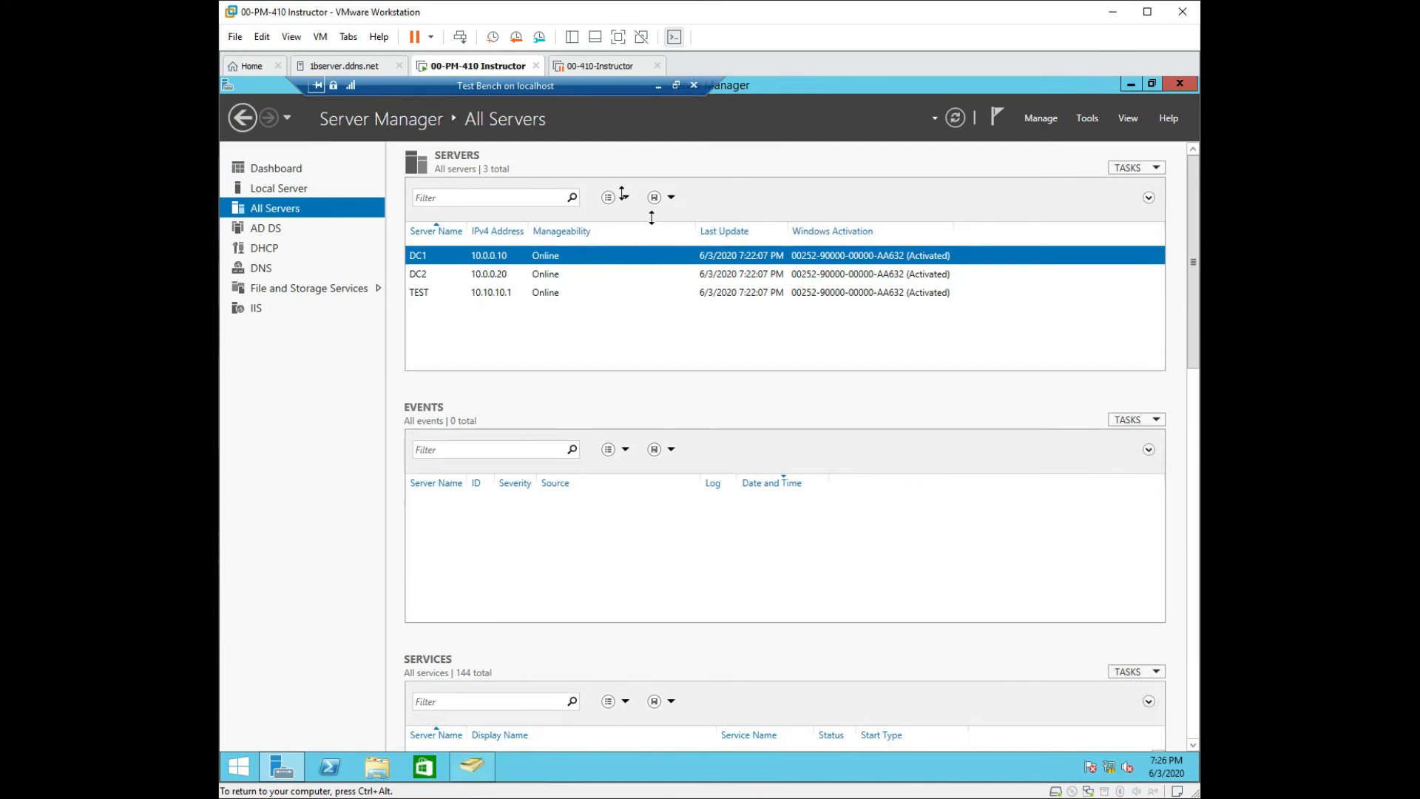
pyautogui.click(1182, 86)
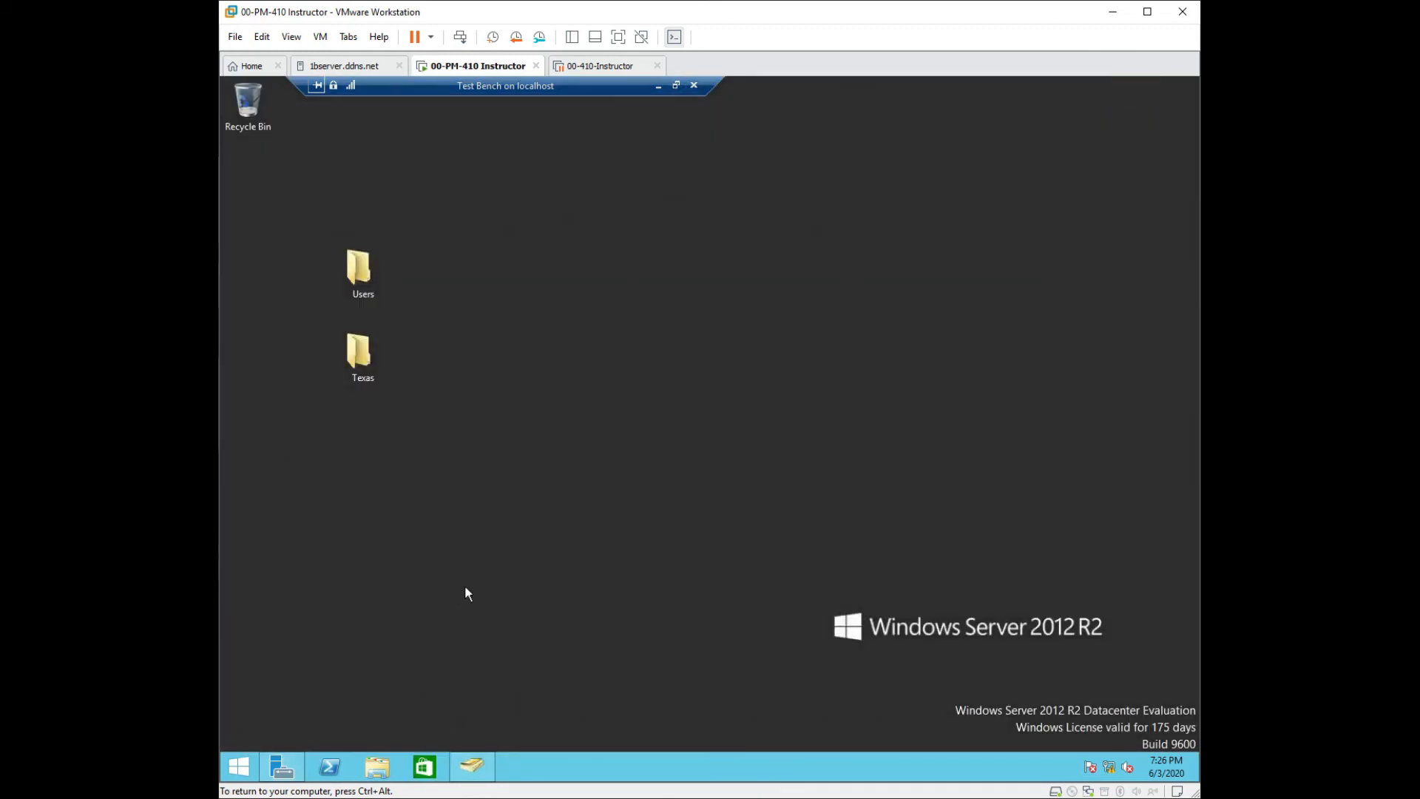
# Run gpupdate in PowerShell on the test bench so computer and user policy refresh.
pyautogui.click(326, 769)
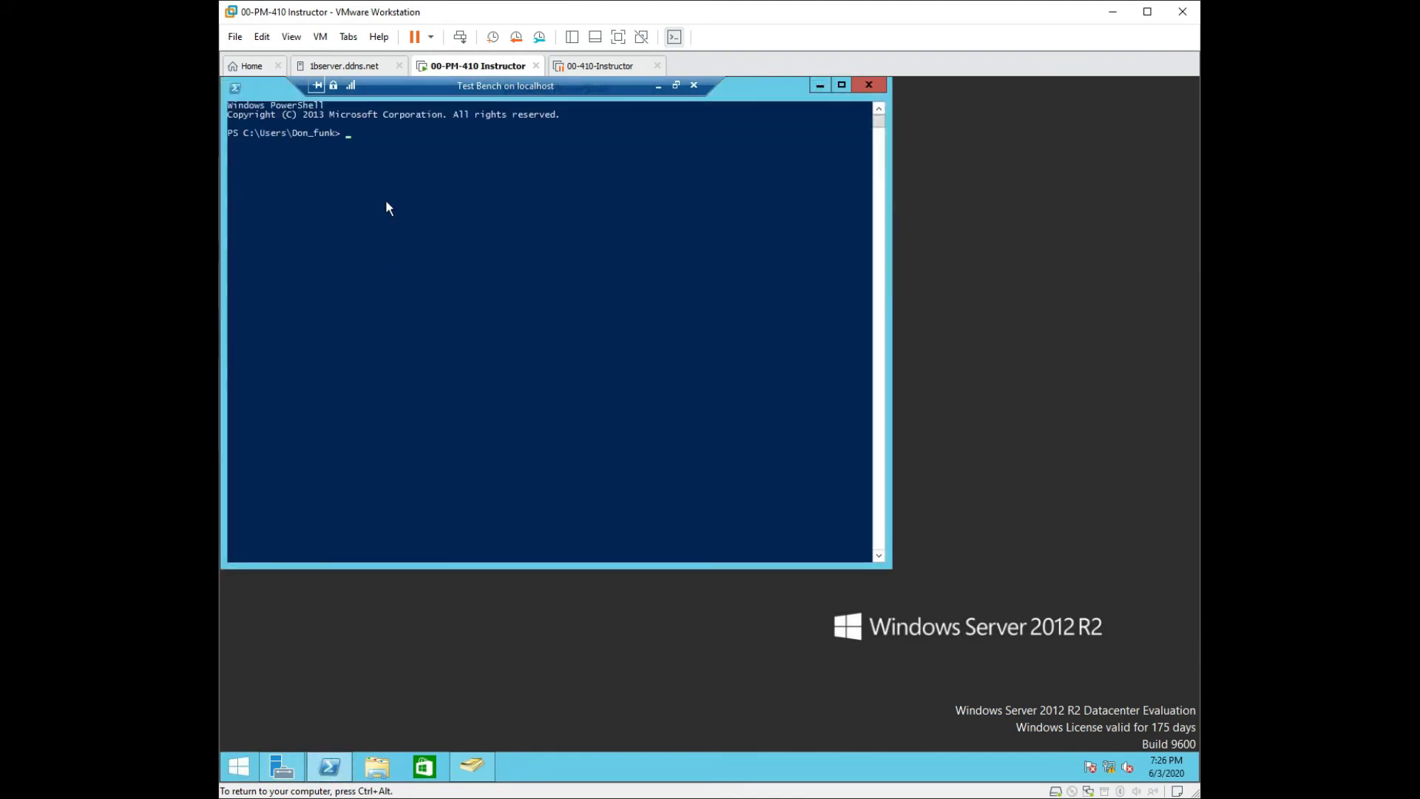
pyautogui.write('gpupdate')
pyautogui.press('Return')
pyautogui.moveTo(734, 91); pyautogui.dragTo(872, 146)
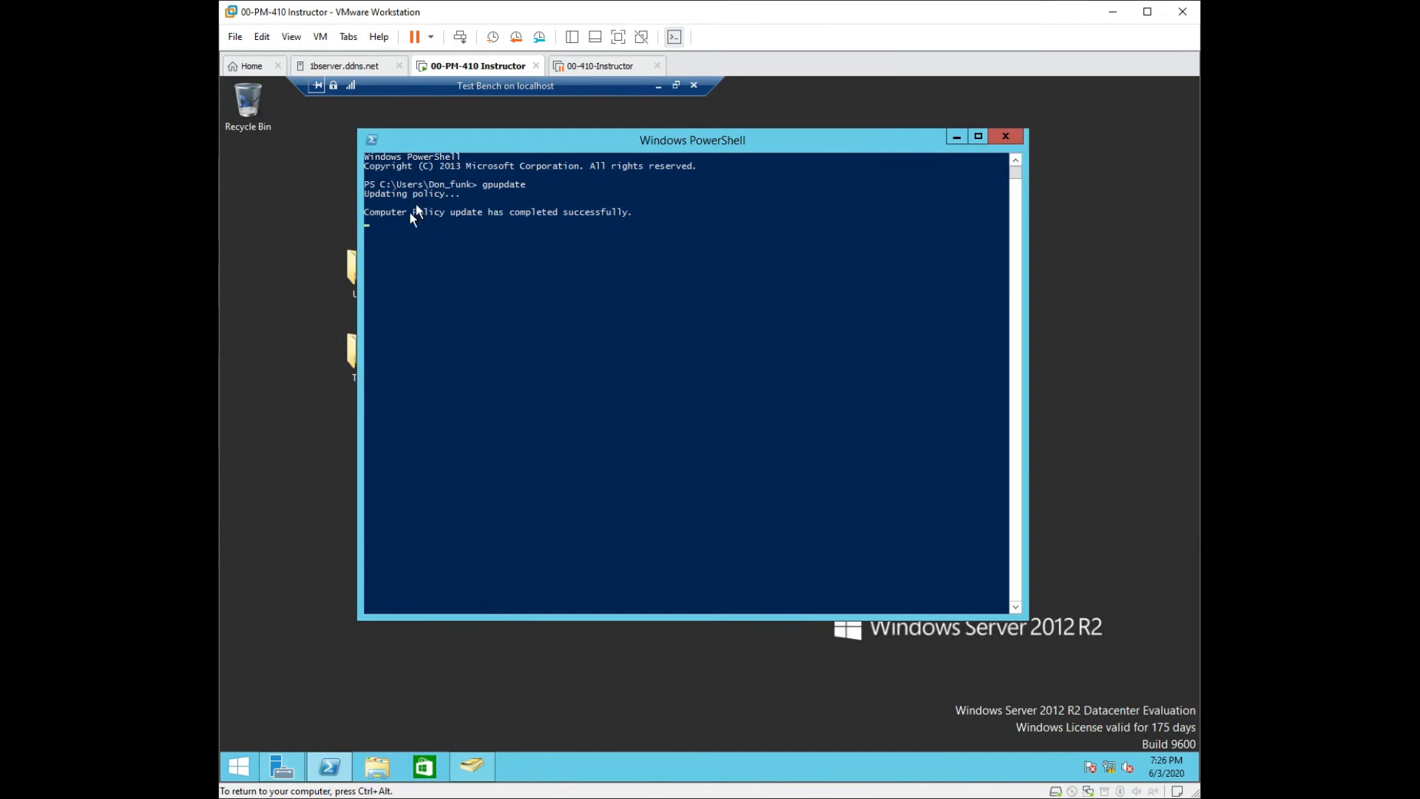
pyautogui.moveTo(518, 145); pyautogui.dragTo(787, 180)
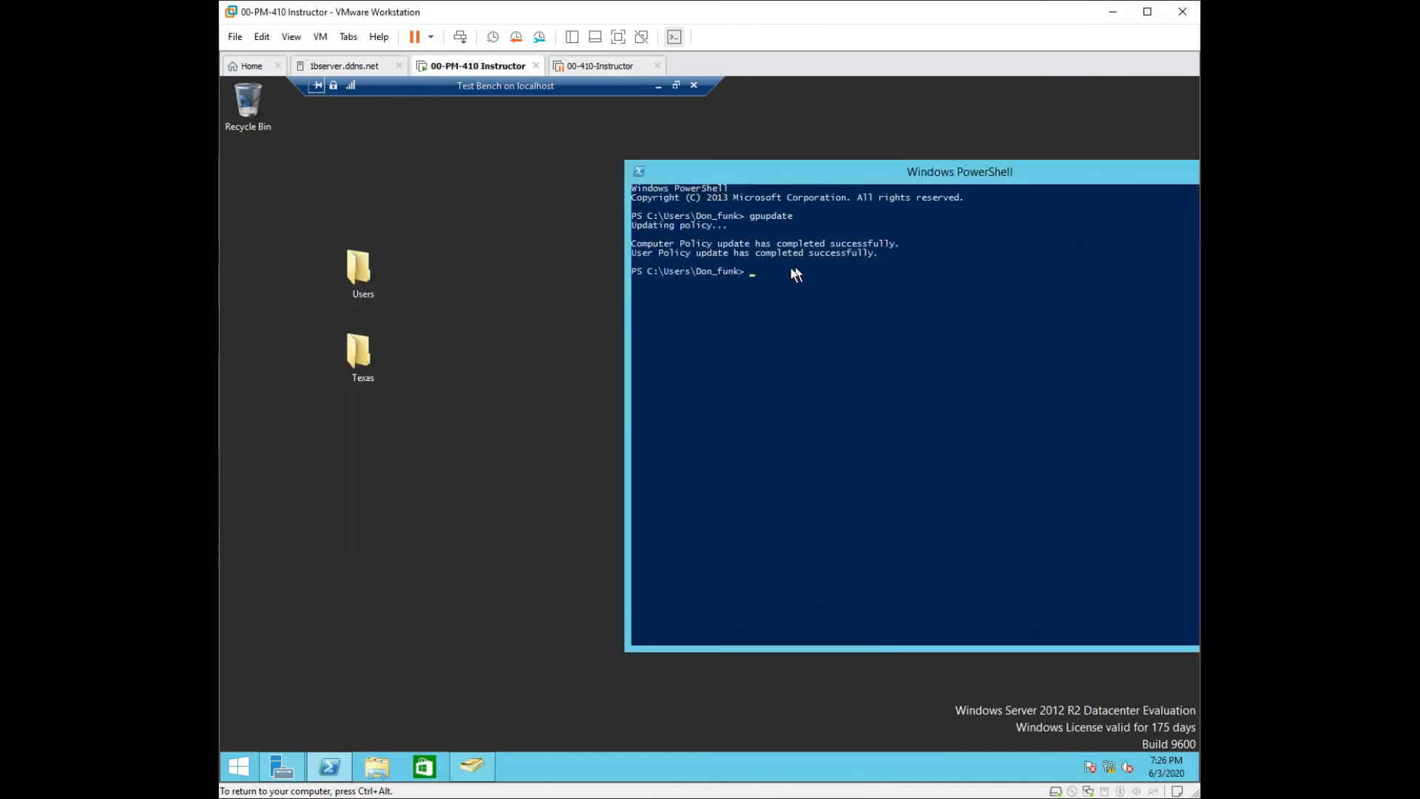
pyautogui.click(248, 763)
# Sign out of the test bench via Shut down or sign out > Sign out.
pyautogui.rightClick(247, 765)
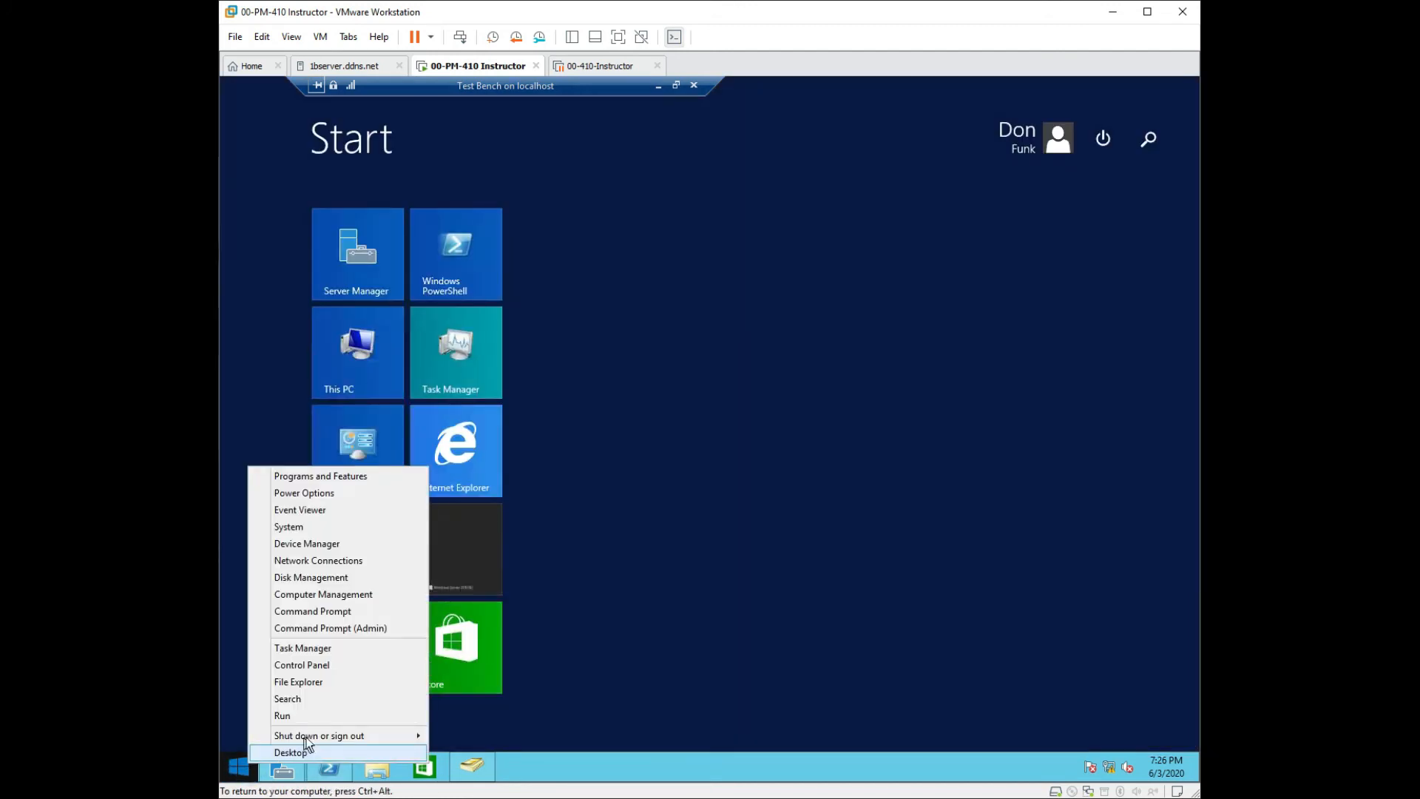
pyautogui.moveTo(331, 742)
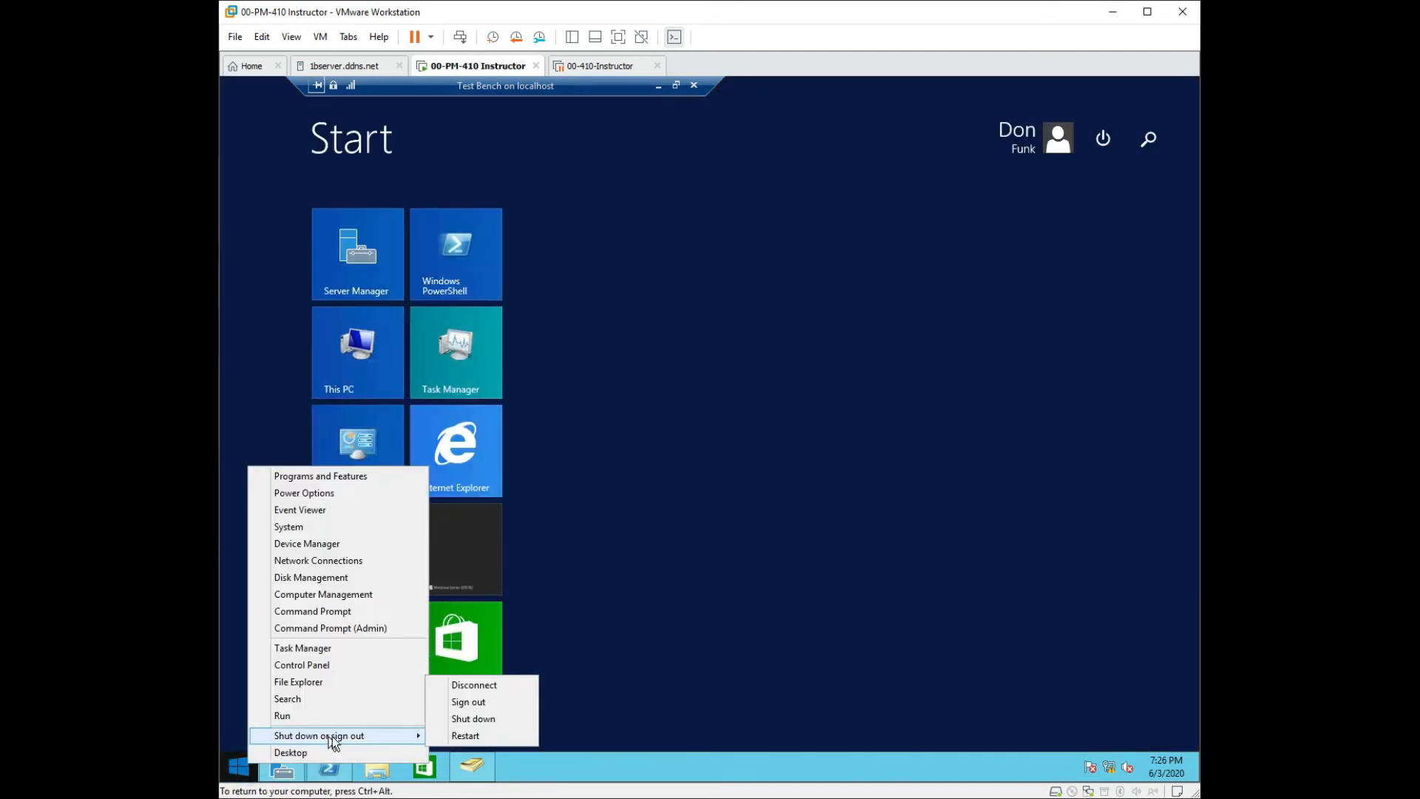
pyautogui.click(460, 705)
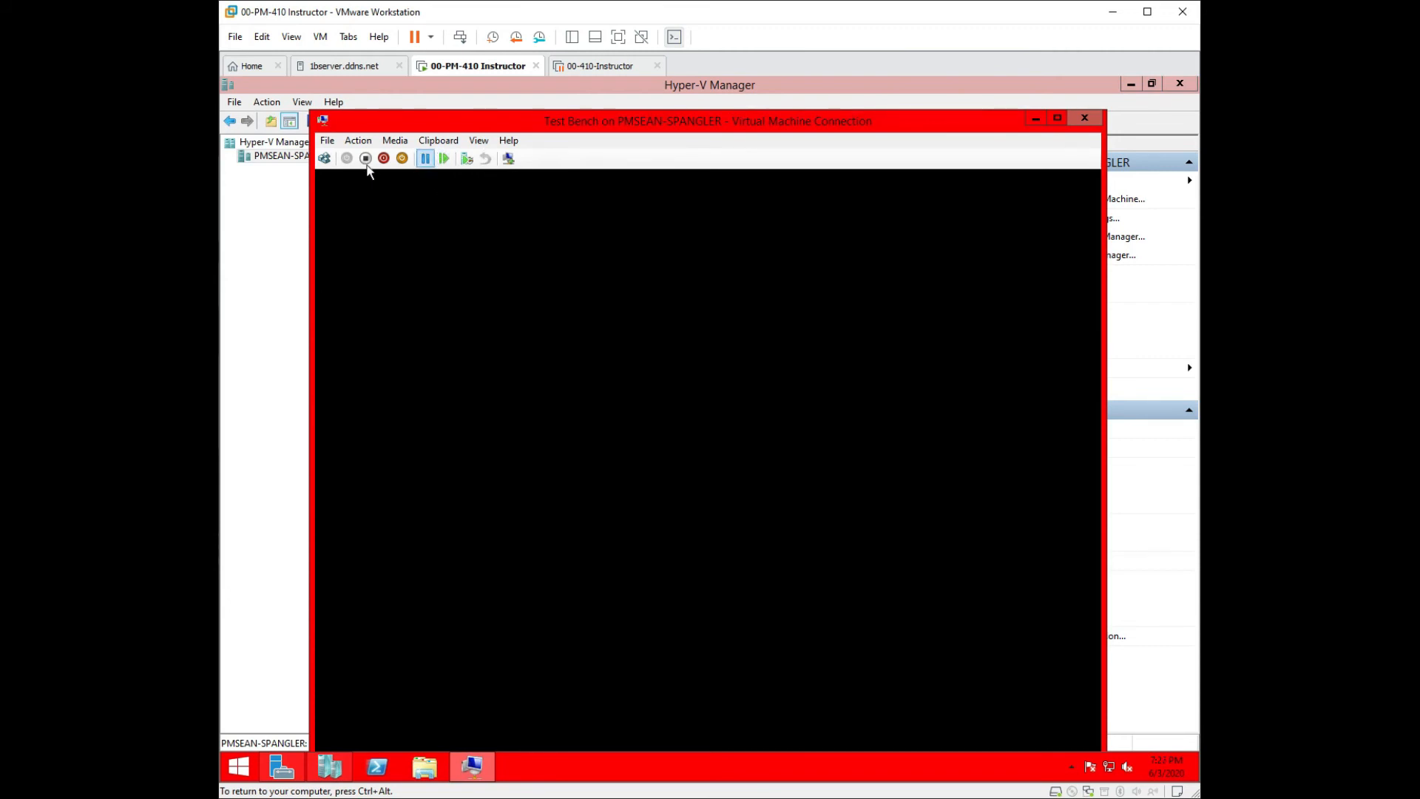
# Sign back in as the test user, entering the account password.
pyautogui.click(324, 158)
pyautogui.click(629, 357)
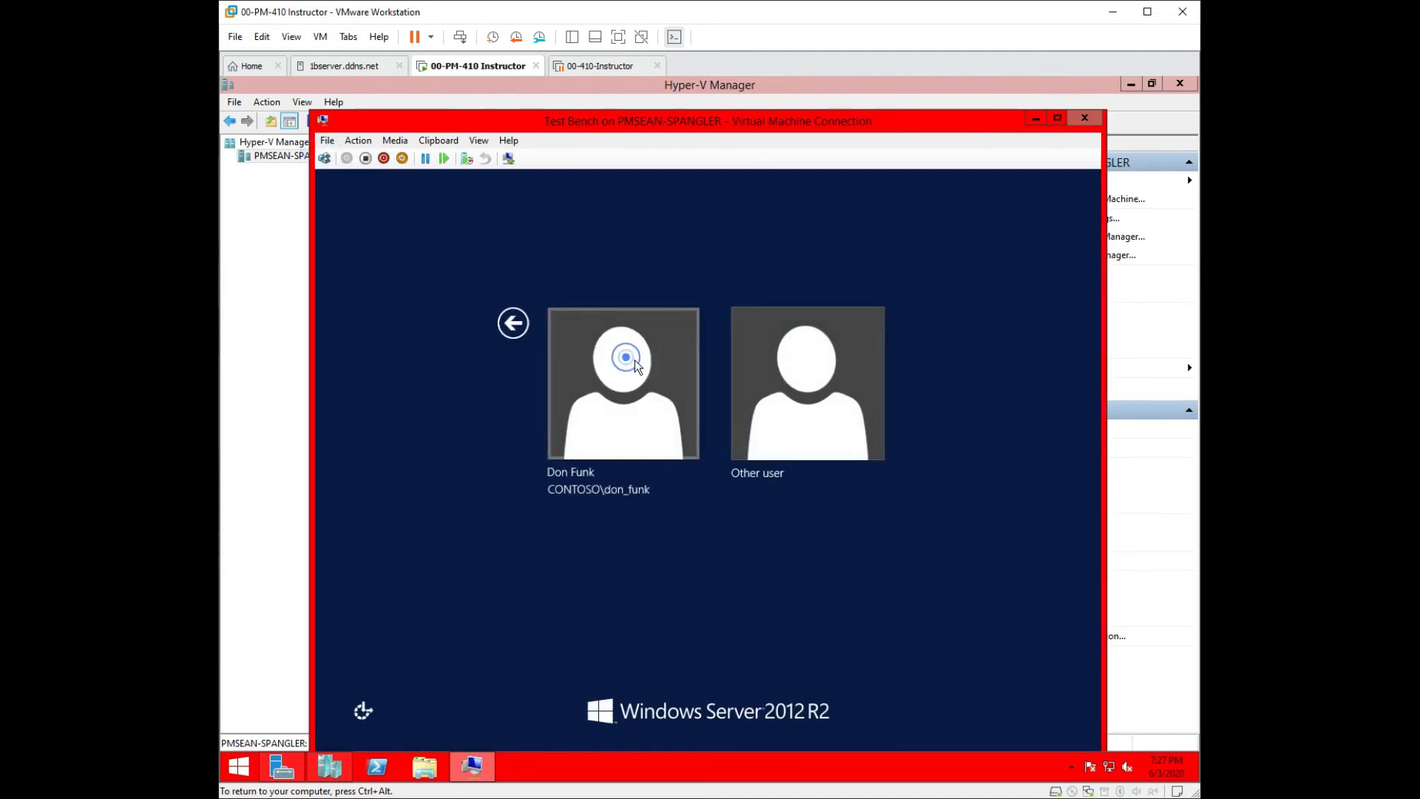
pyautogui.write('Pa$$w0rd')
pyautogui.press('Return')
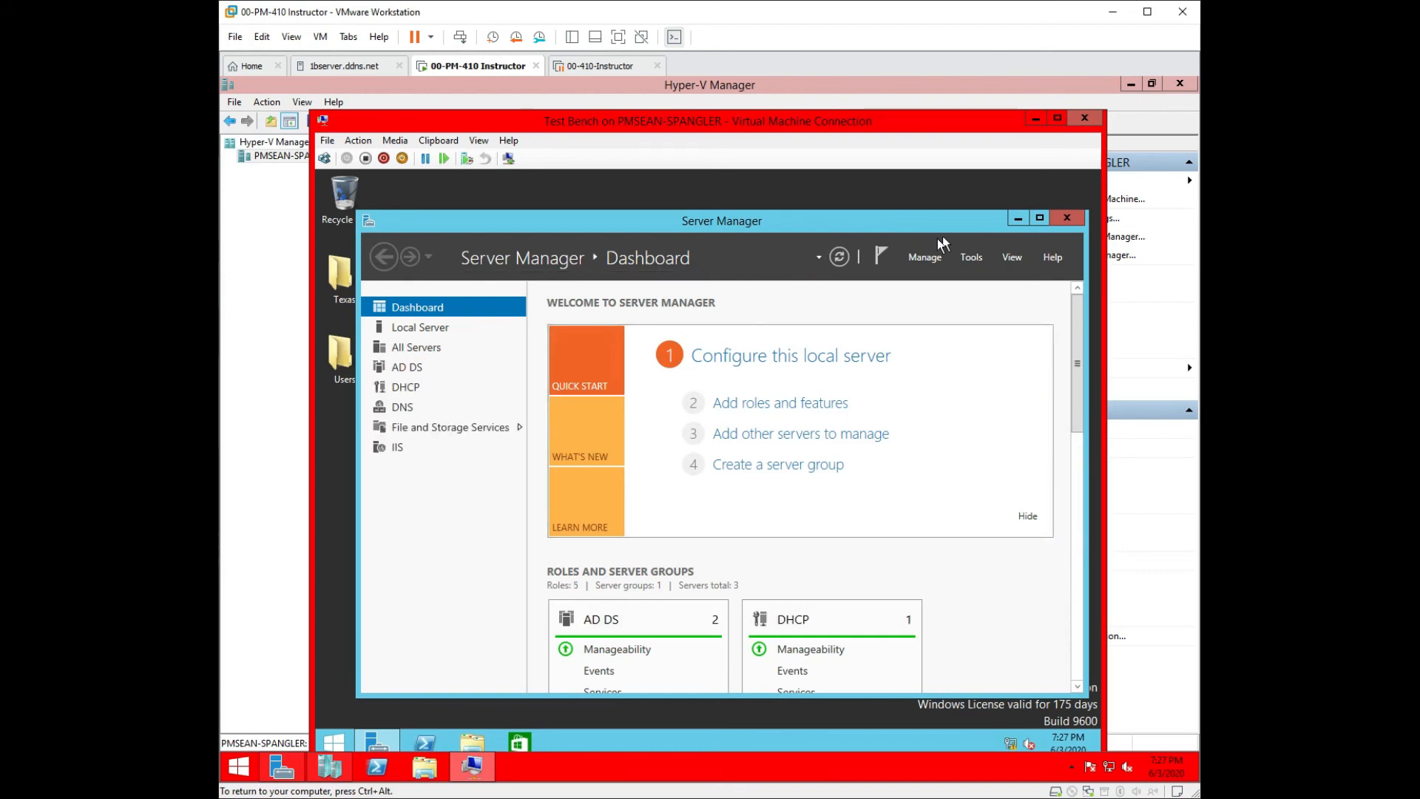
# Close Server Manager and create a new folder on the desktop.
pyautogui.click(1067, 219)
pyautogui.rightClick(676, 245)
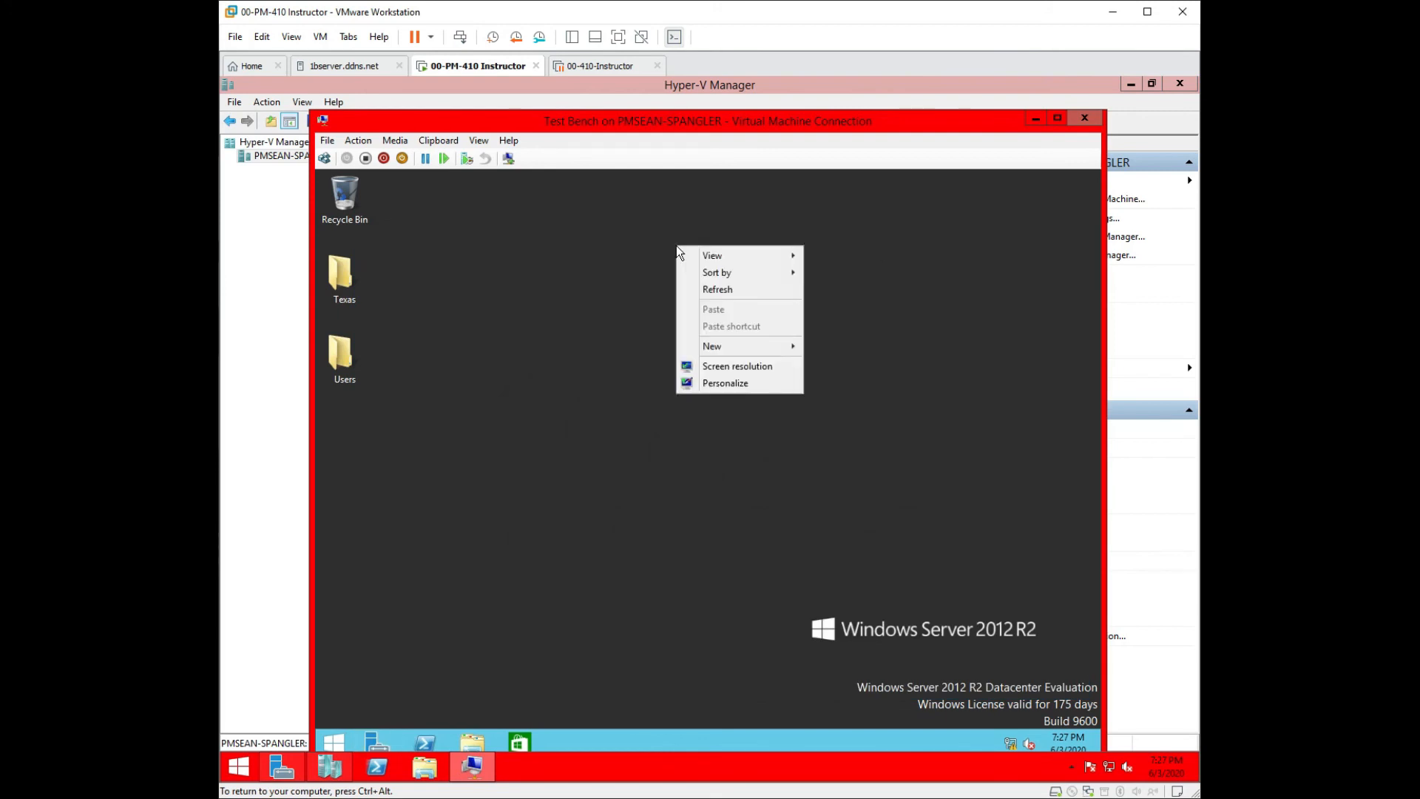
pyautogui.moveTo(735, 346)
pyautogui.click(840, 345)
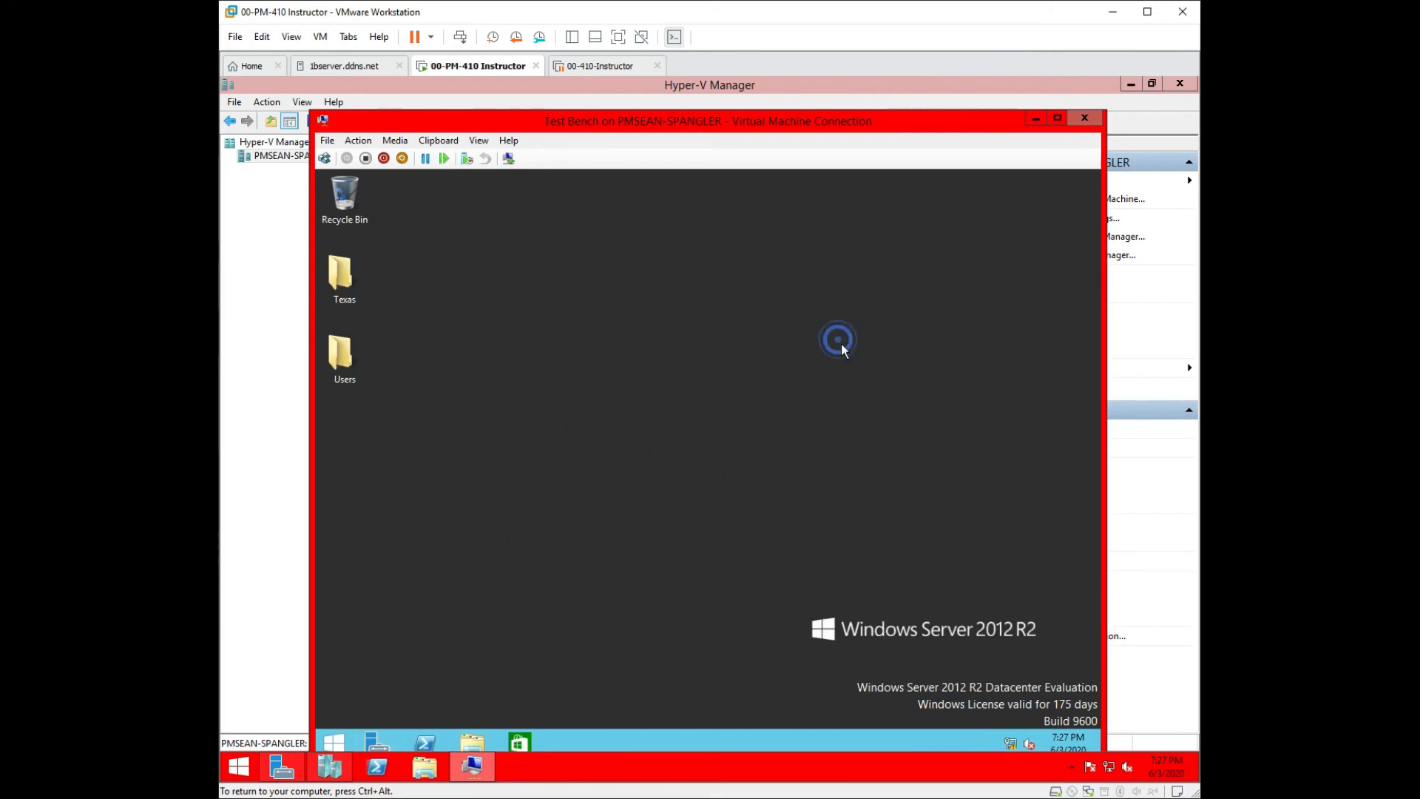
pyautogui.press('Return')
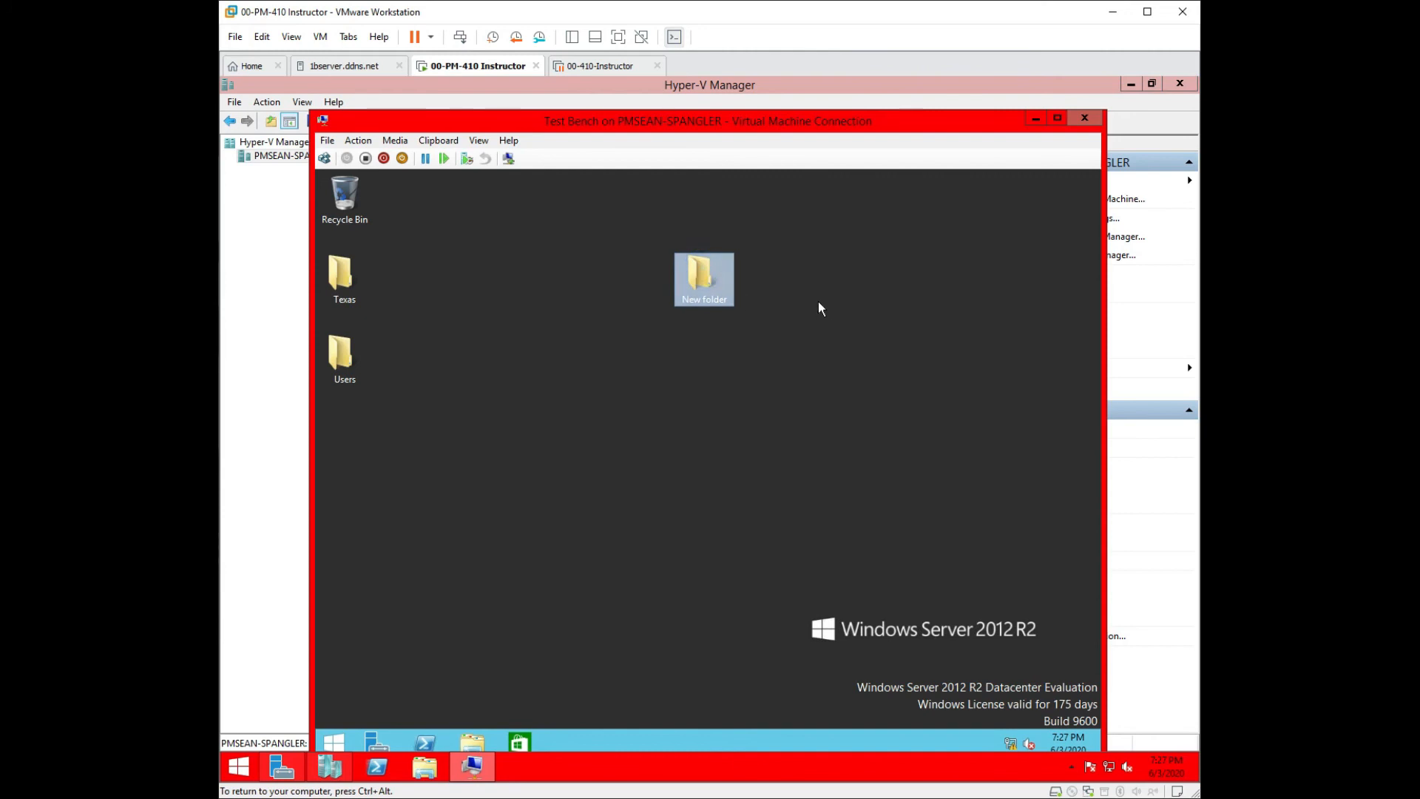
# Delete the new folder and empty the Recycle Bin permanently.
pyautogui.press('Delete')
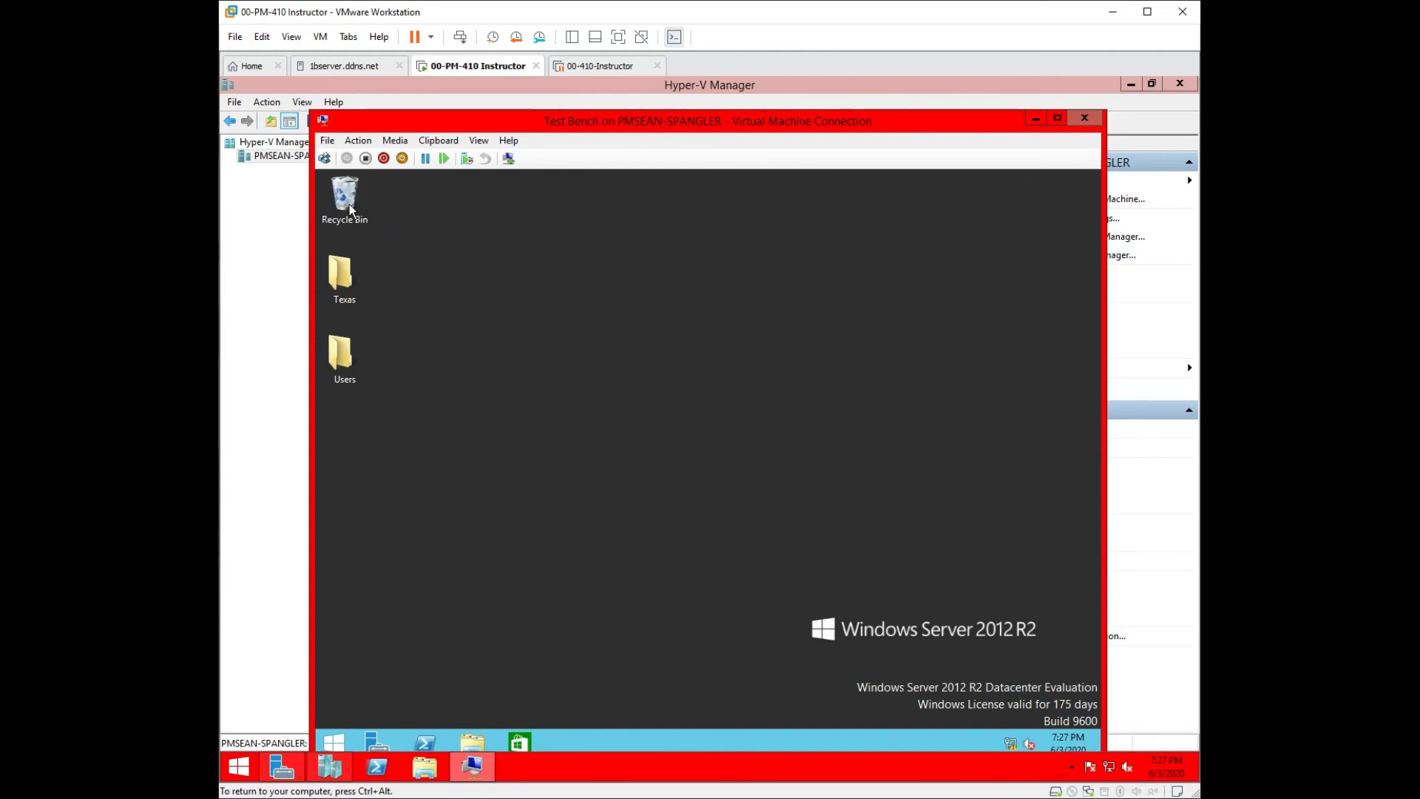
pyautogui.rightClick(350, 202)
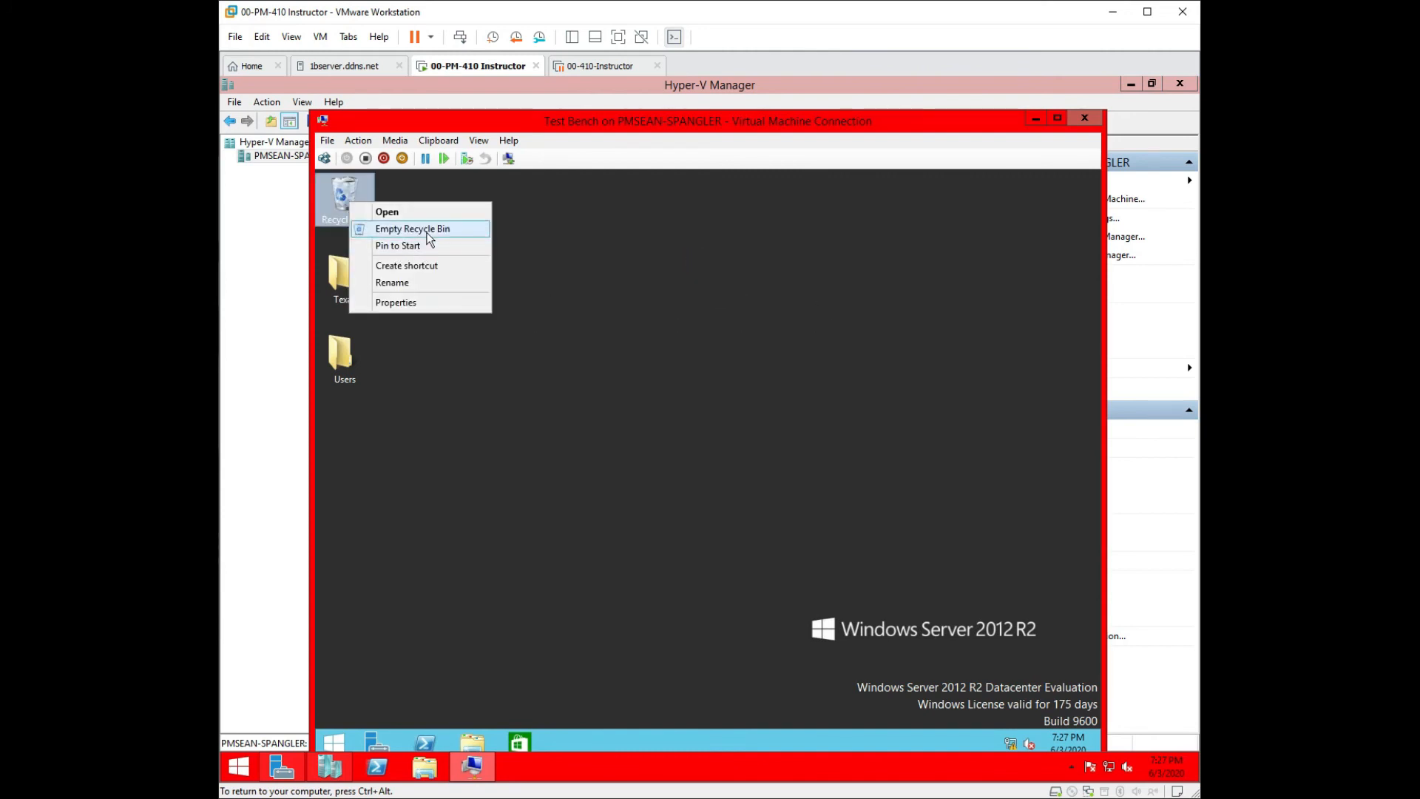
pyautogui.click(427, 233)
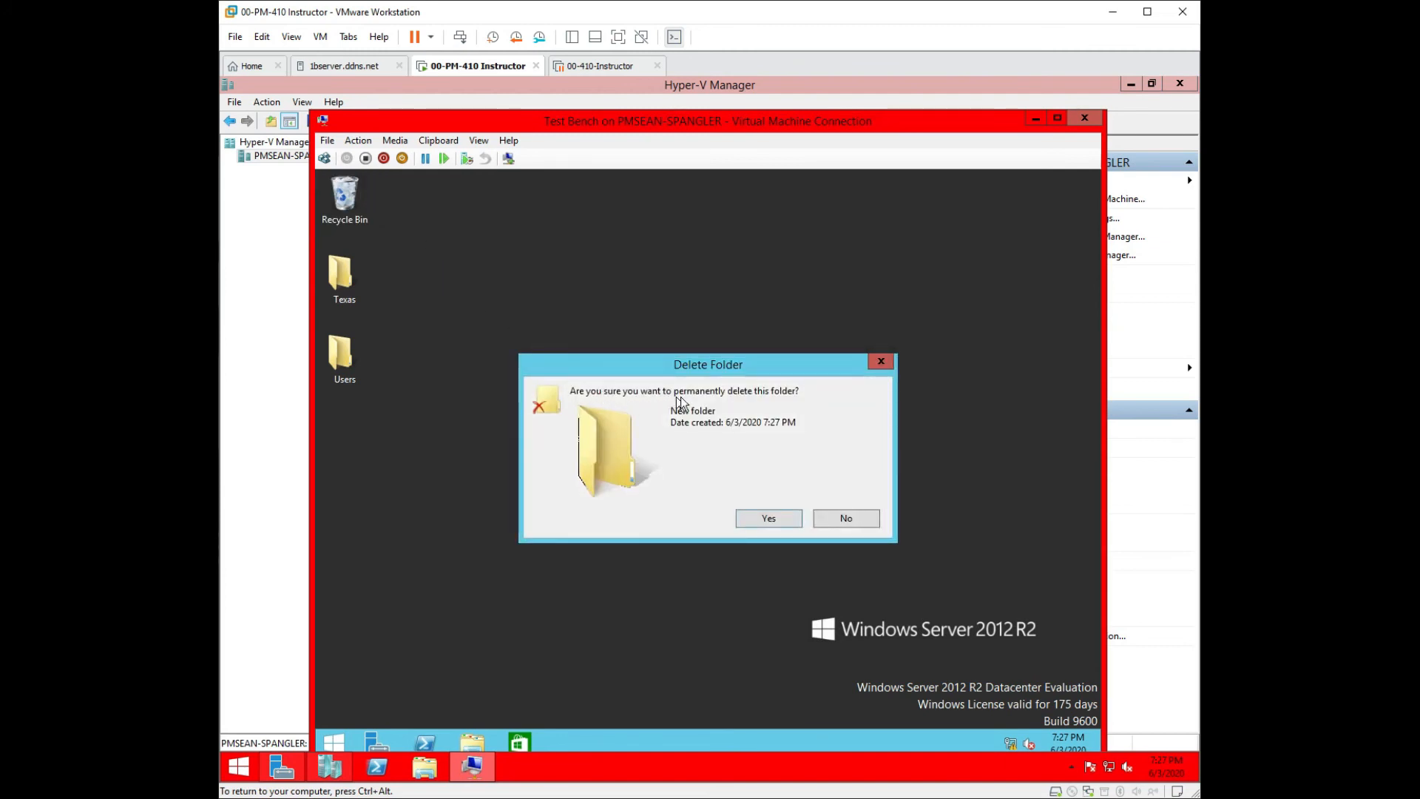
pyautogui.click(747, 516)
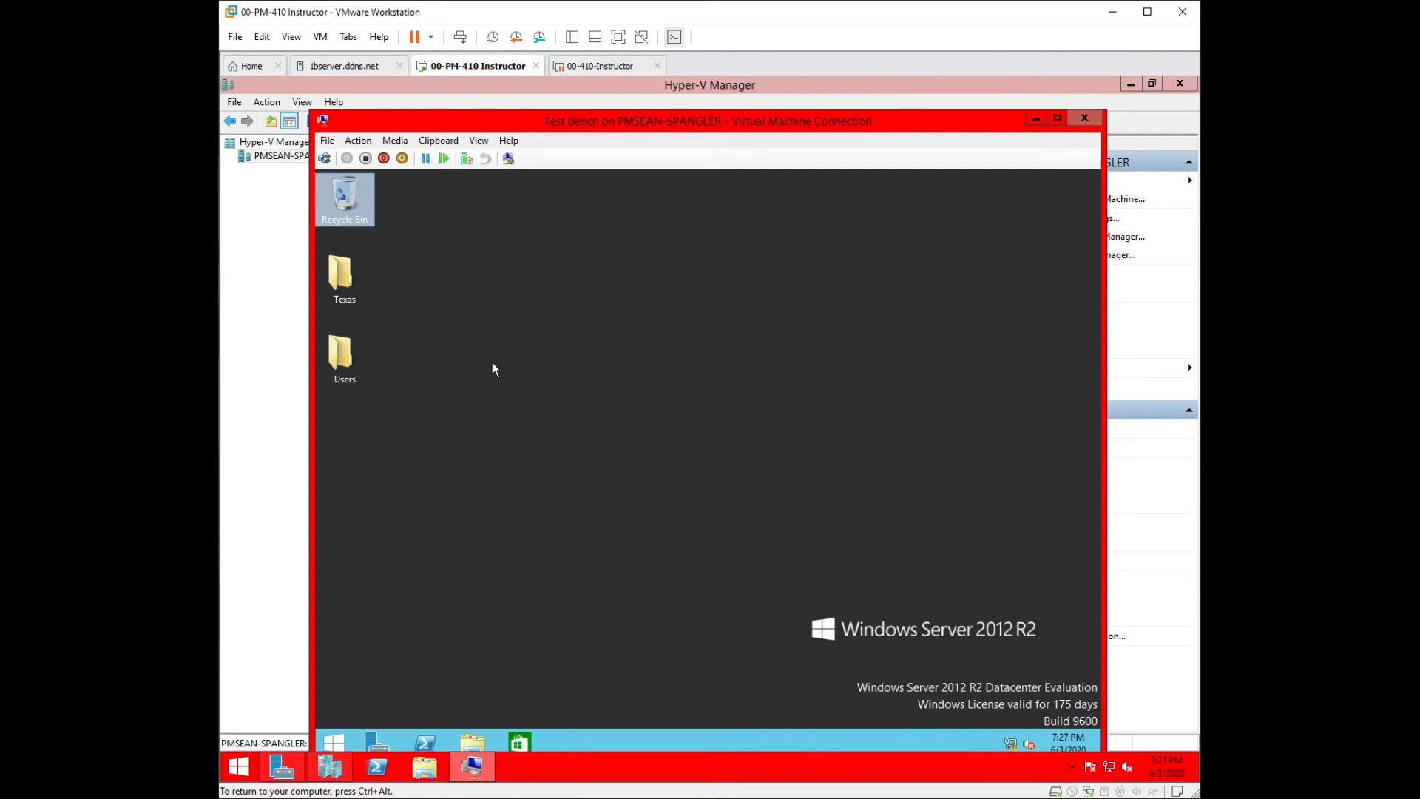
# Run gpupdate in PowerShell again, then close the console.
pyautogui.click(431, 744)
pyautogui.click(518, 283)
pyautogui.write('gpupdate')
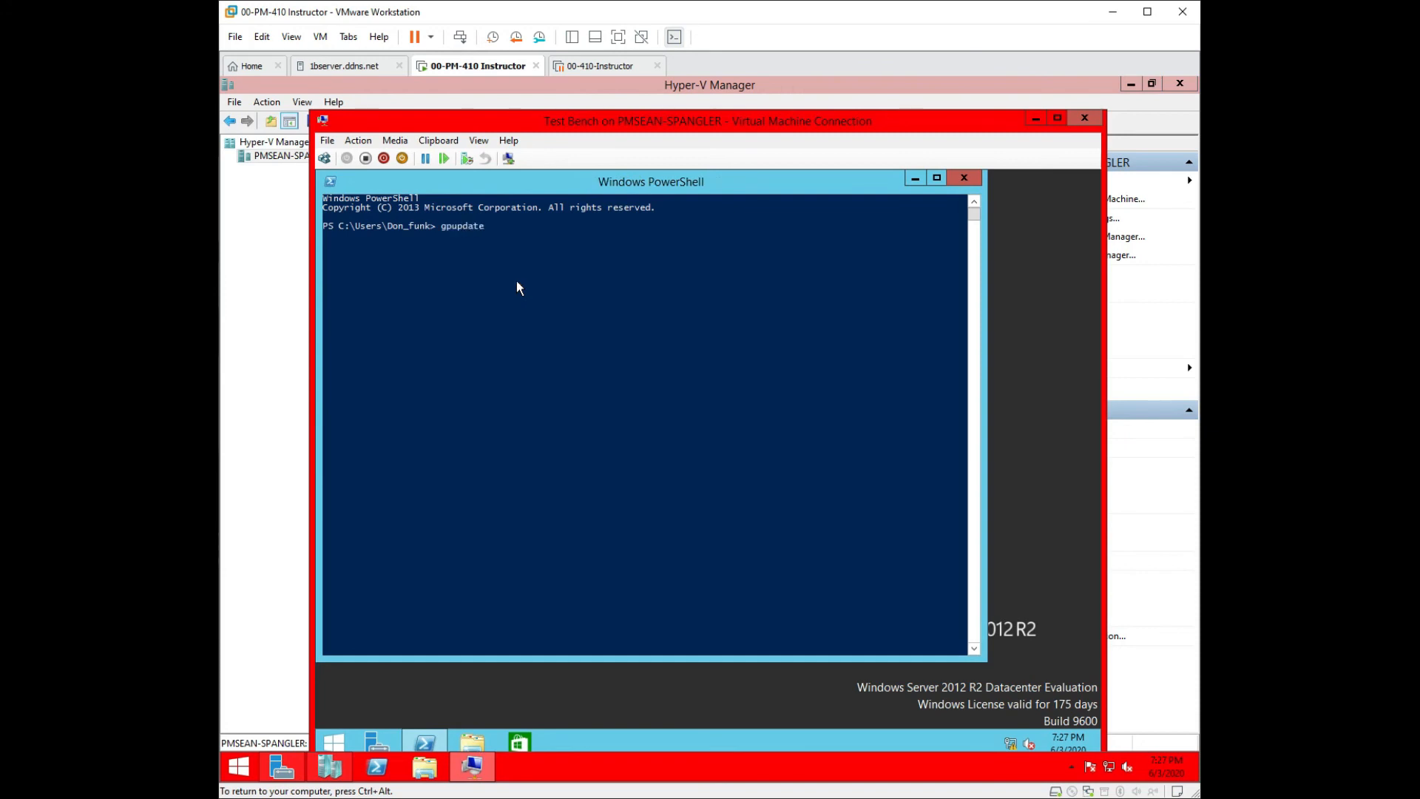
pyautogui.press('Return')
pyautogui.click(963, 180)
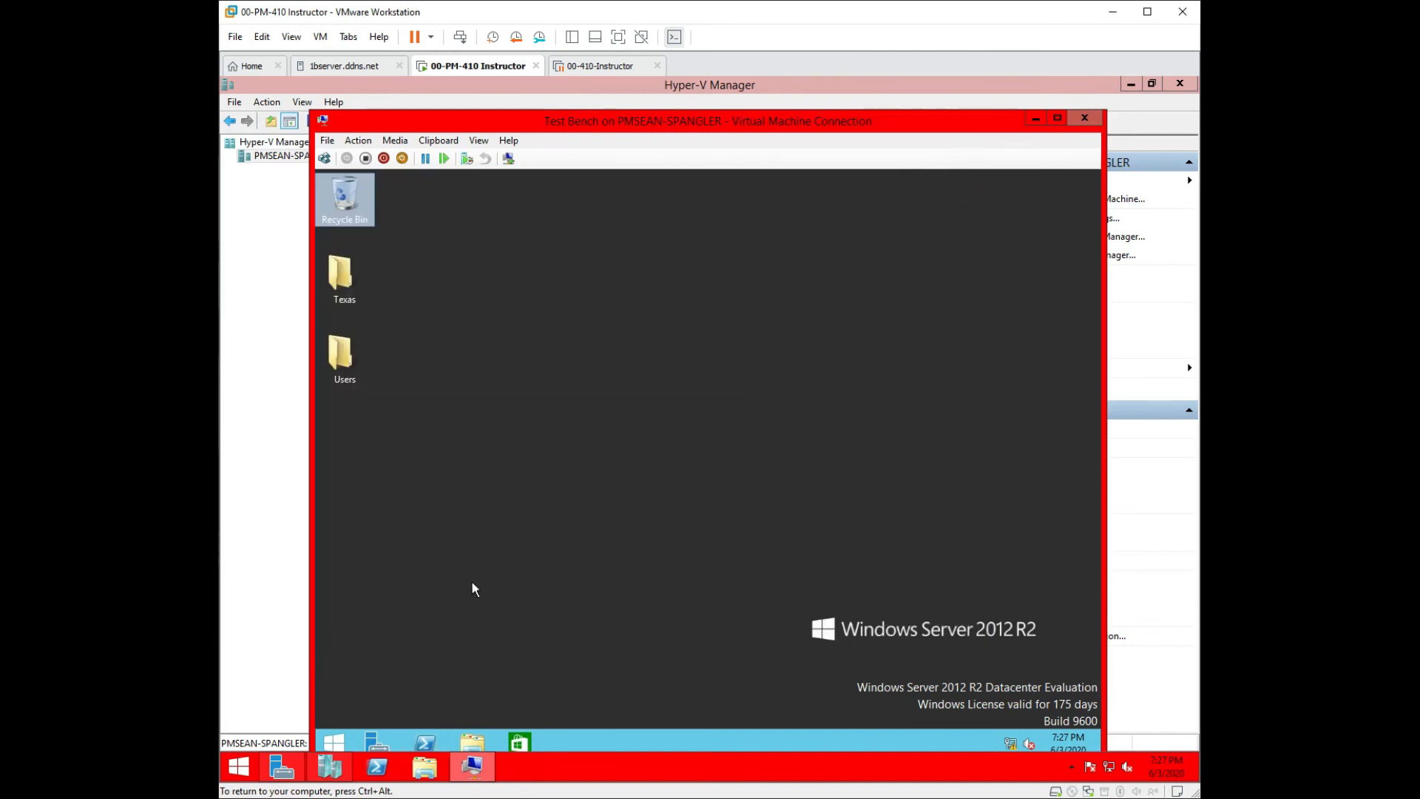
pyautogui.rightClick(332, 744)
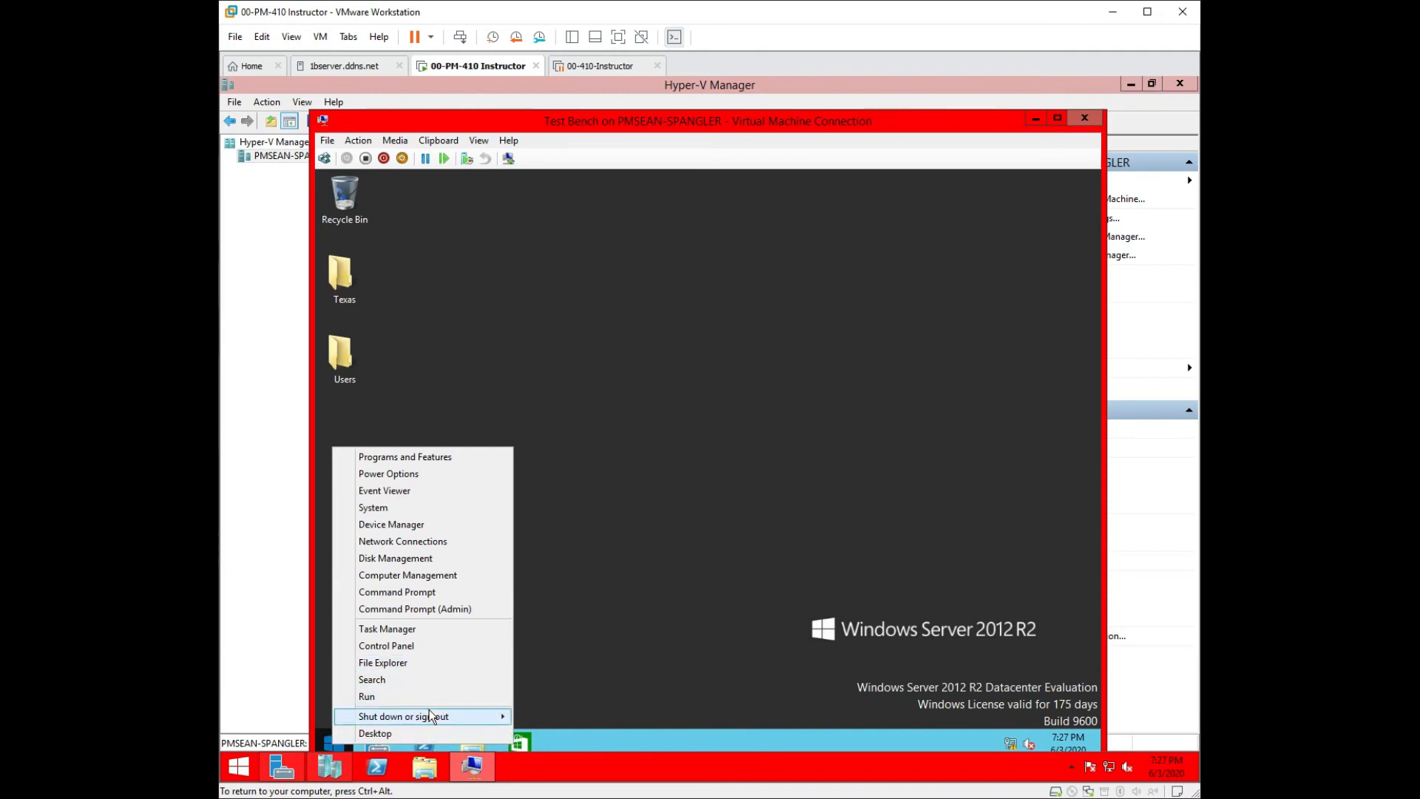
# Sign out and sign back in as the test user, retyping the mistyped password.
pyautogui.moveTo(429, 717)
pyautogui.click(551, 683)
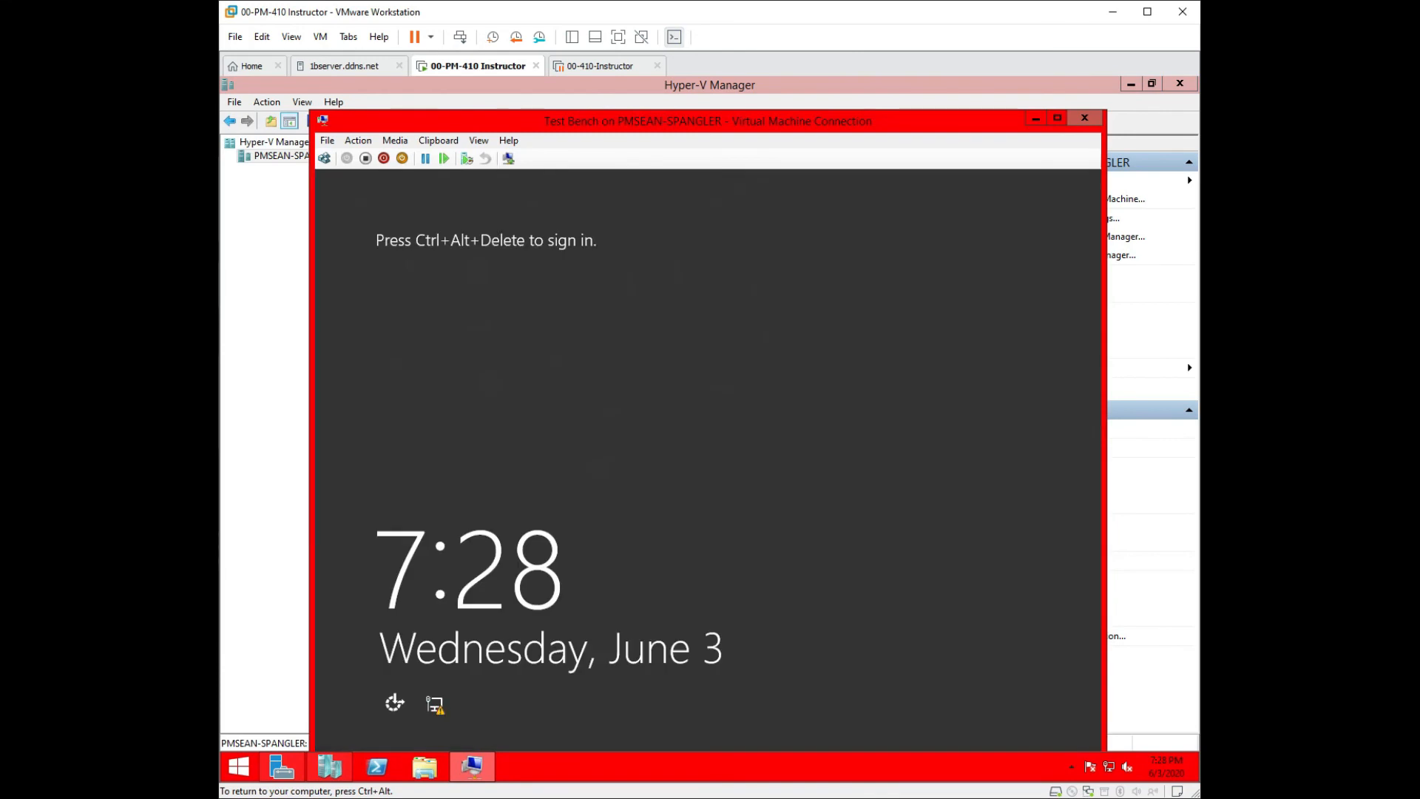
pyautogui.click(324, 157)
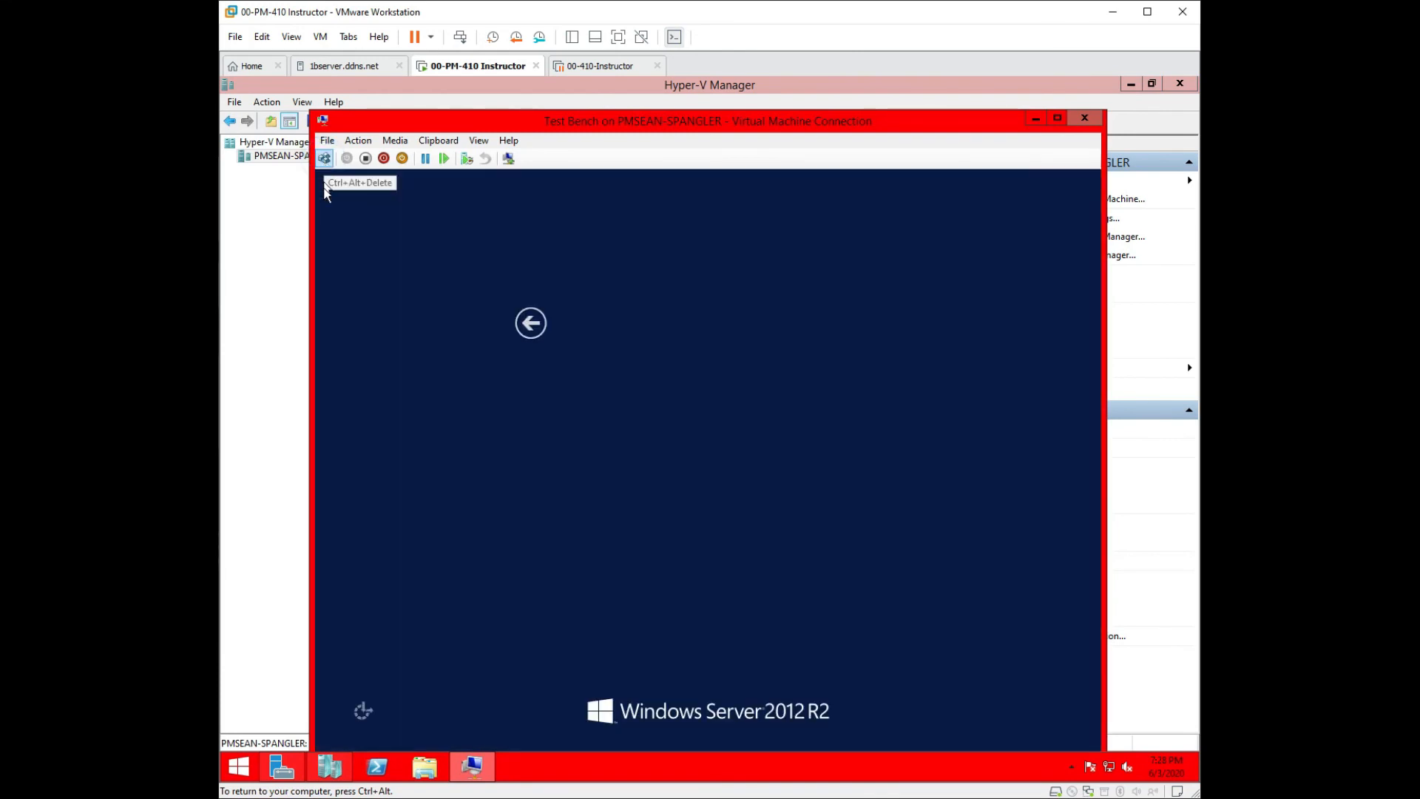
pyautogui.click(620, 416)
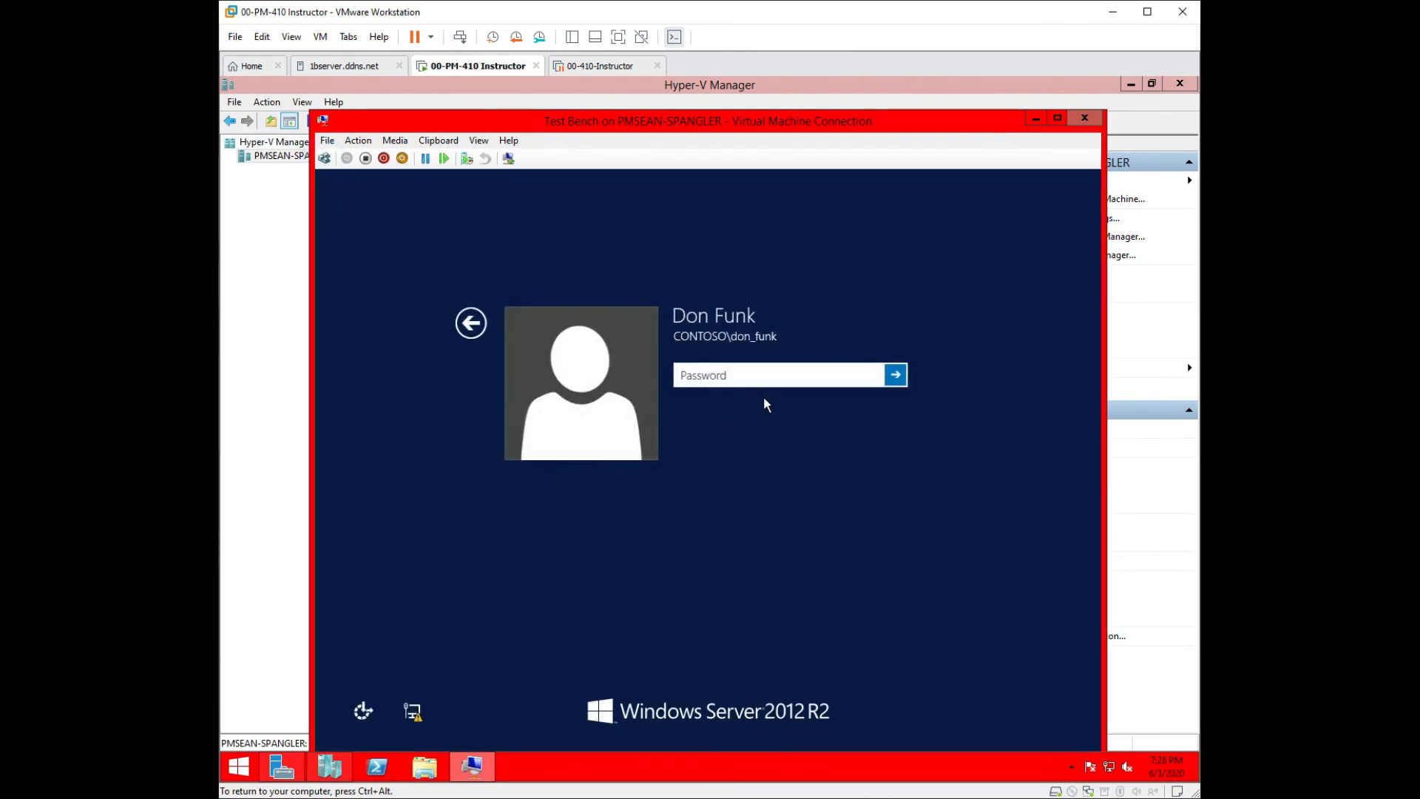
pyautogui.click(760, 373)
pyautogui.write('Pa$$')
pyautogui.press('BackSpace')
pyautogui.press('BackSpace')
pyautogui.press('BackSpace')
pyautogui.press('BackSpace')
pyautogui.write('Pa$$w0rd1')
pyautogui.press('Return')
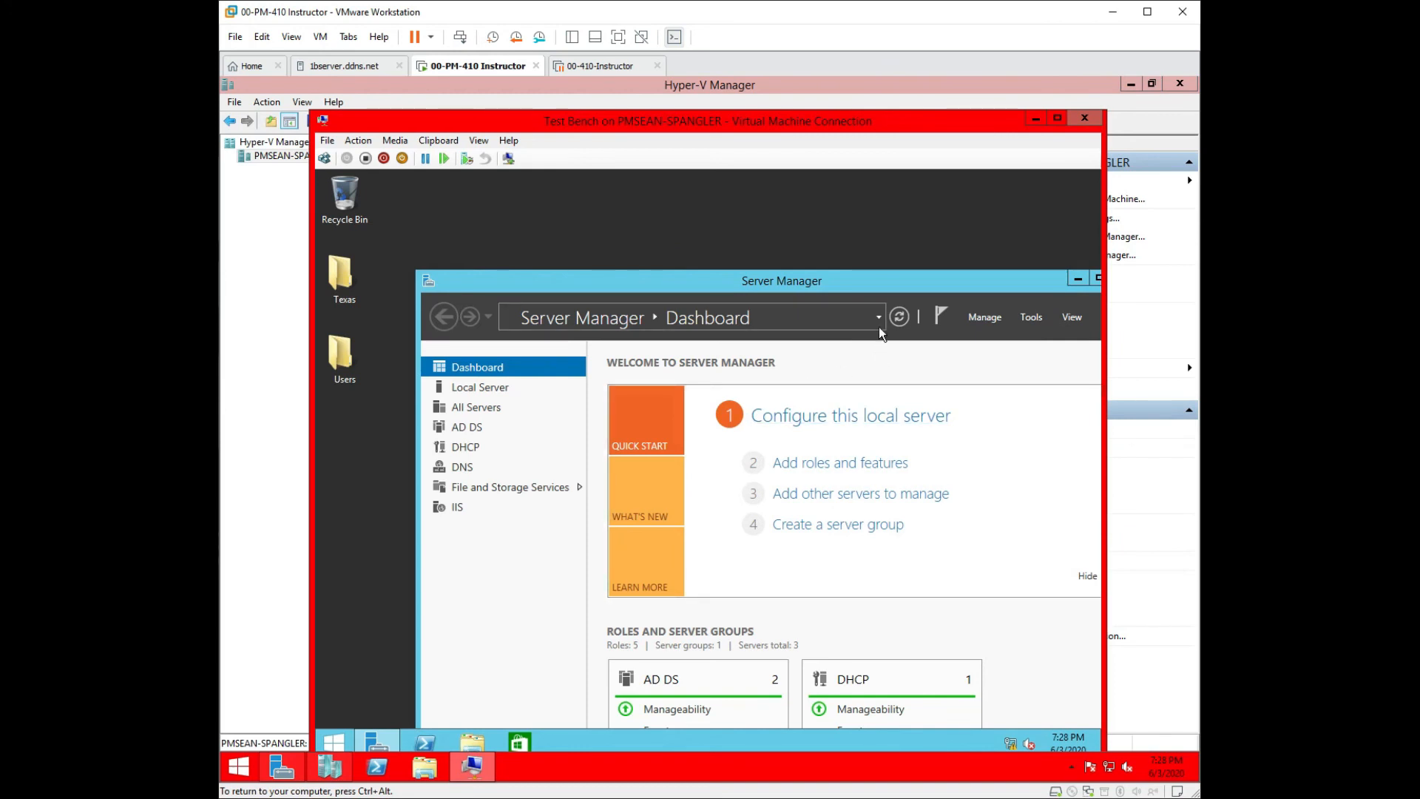
# Launch Active Directory Users and Computers from Server Manager's Tools menu.
pyautogui.click(912, 281)
pyautogui.moveTo(912, 278); pyautogui.dragTo(870, 195)
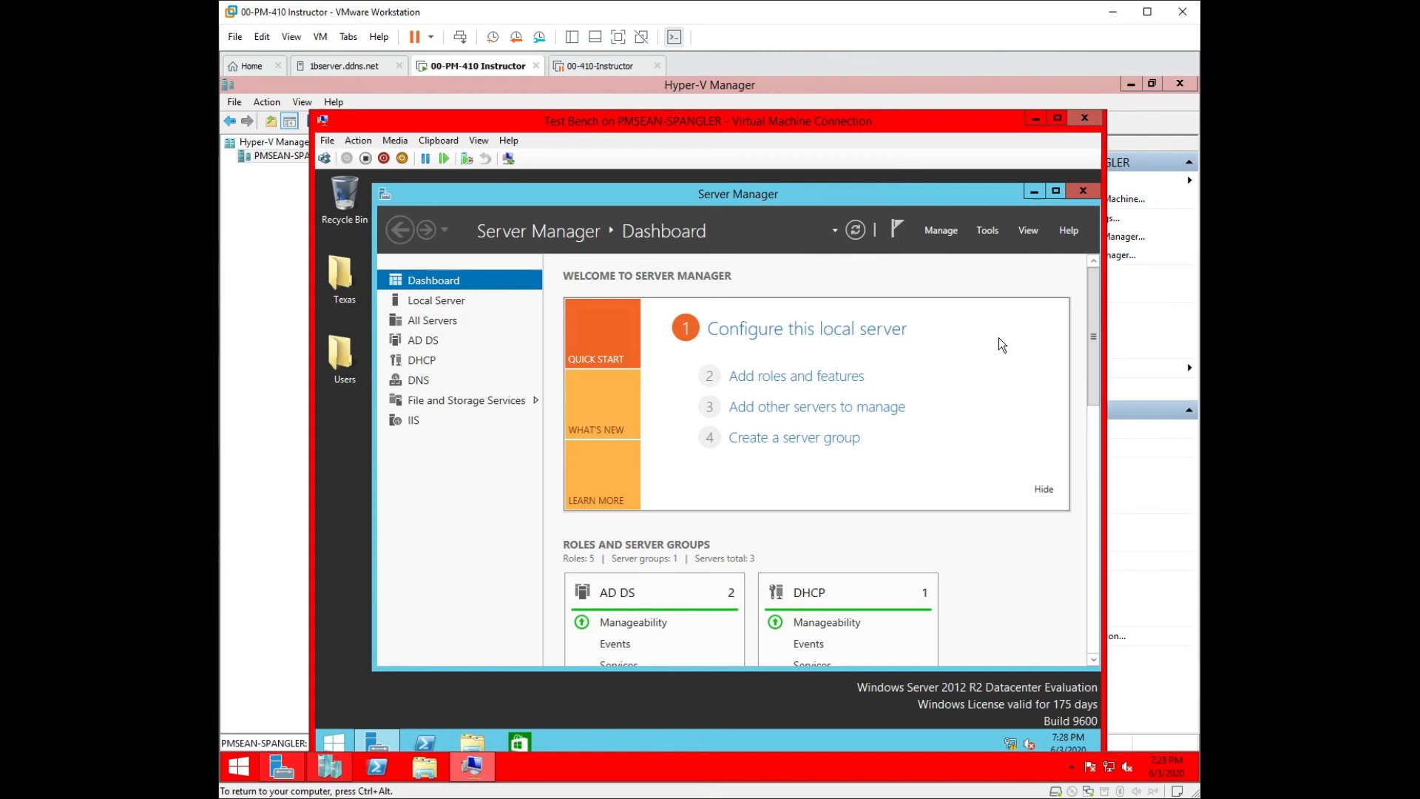
pyautogui.click(989, 231)
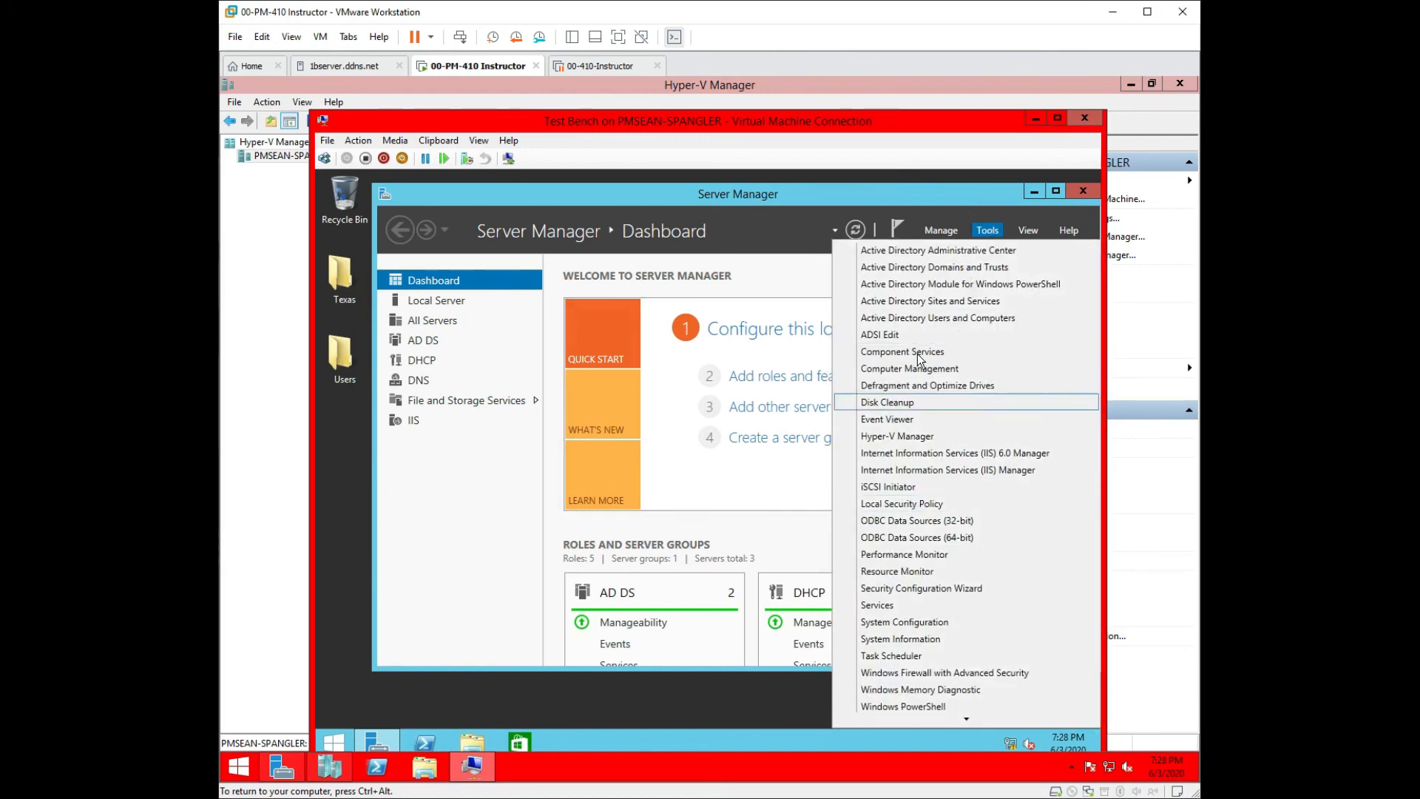
pyautogui.click(935, 319)
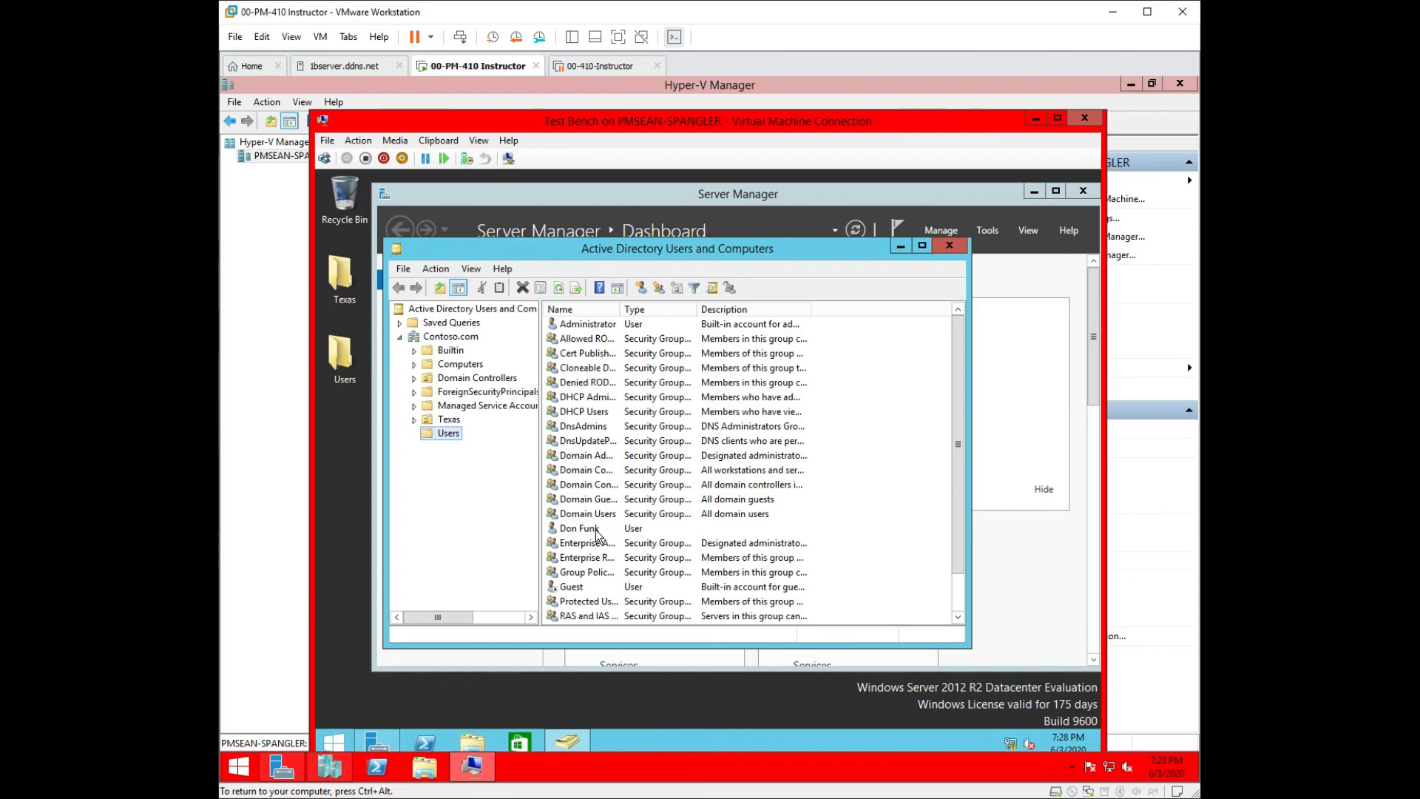
# Move the user account from Users into the Texas OU, then close Server Manager.
pyautogui.moveTo(596, 534); pyautogui.dragTo(453, 426)
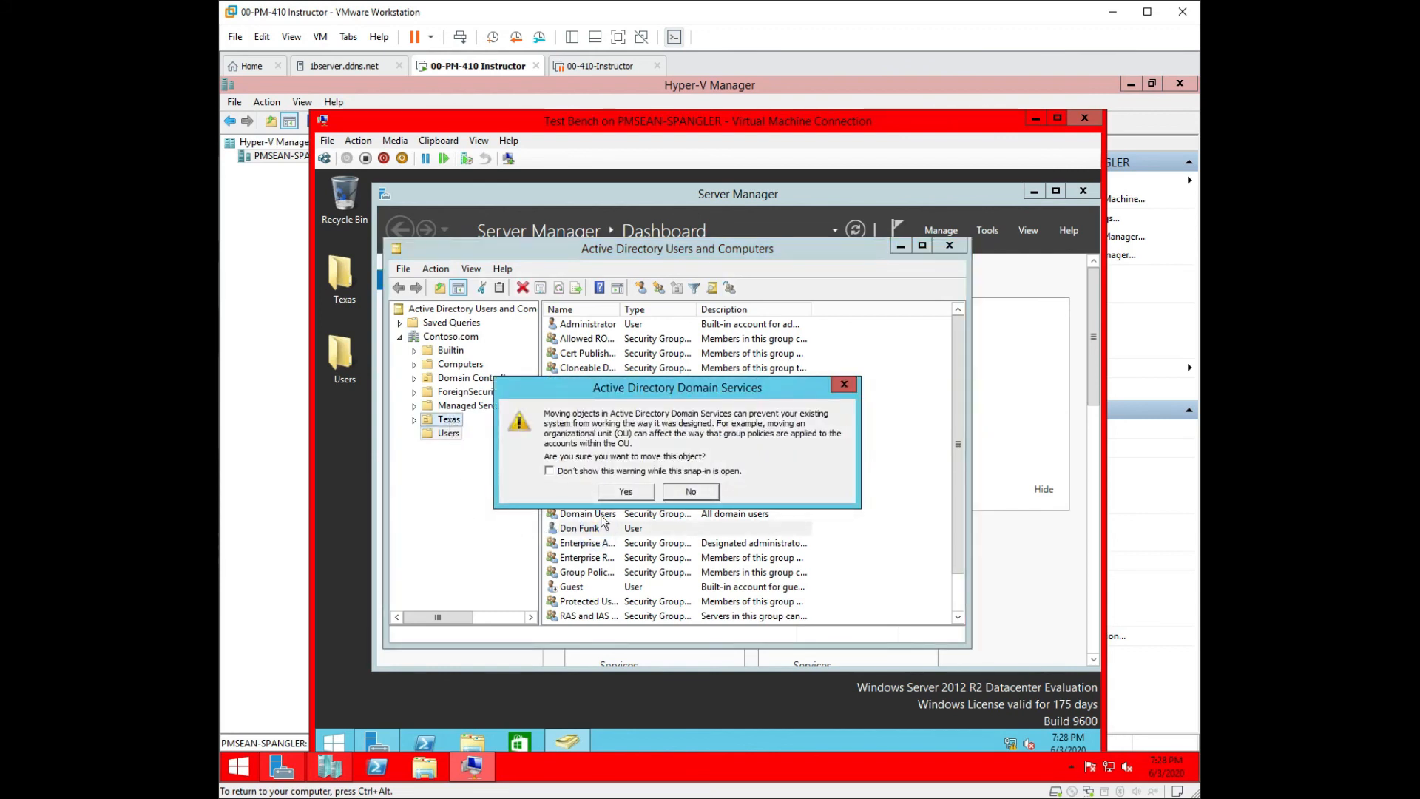
pyautogui.click(621, 501)
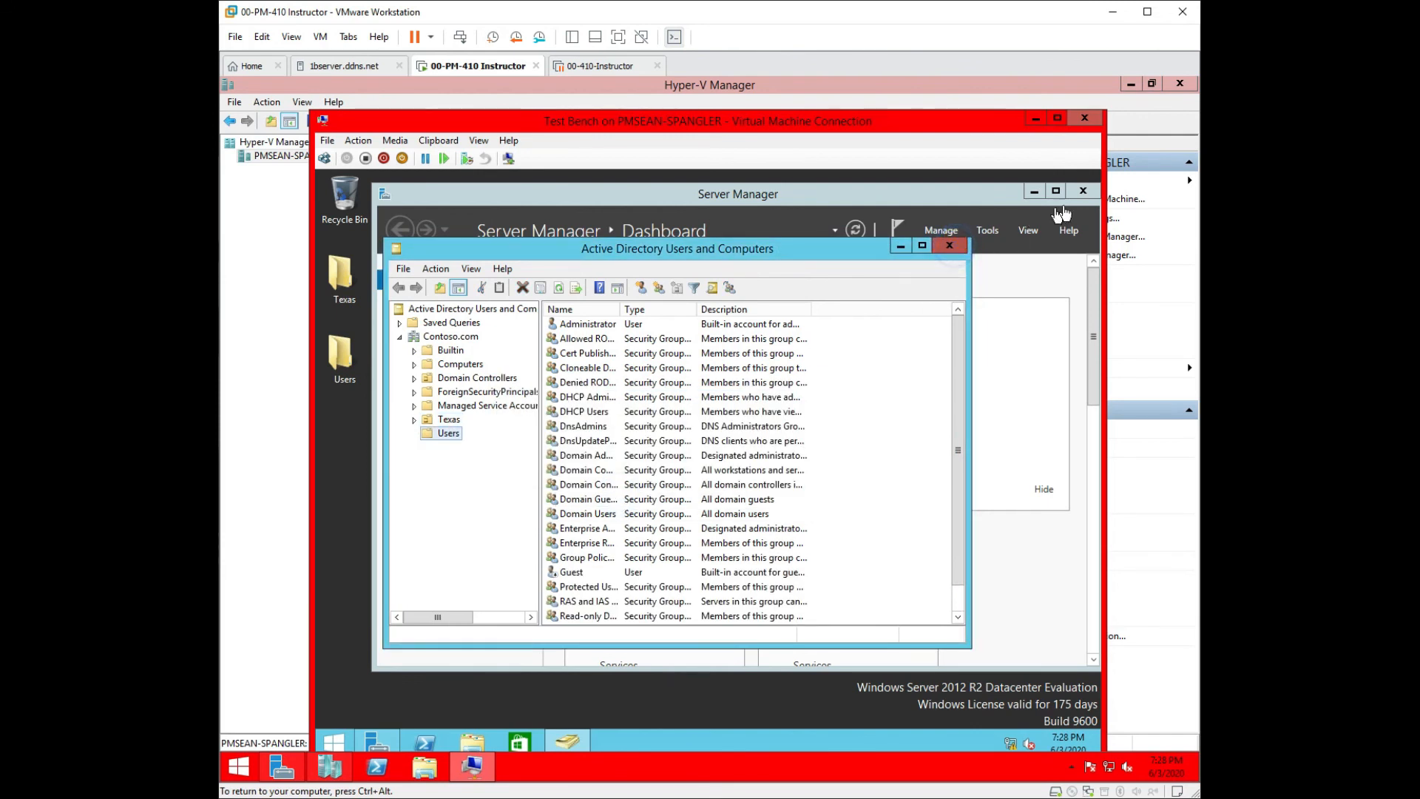
pyautogui.click(1085, 191)
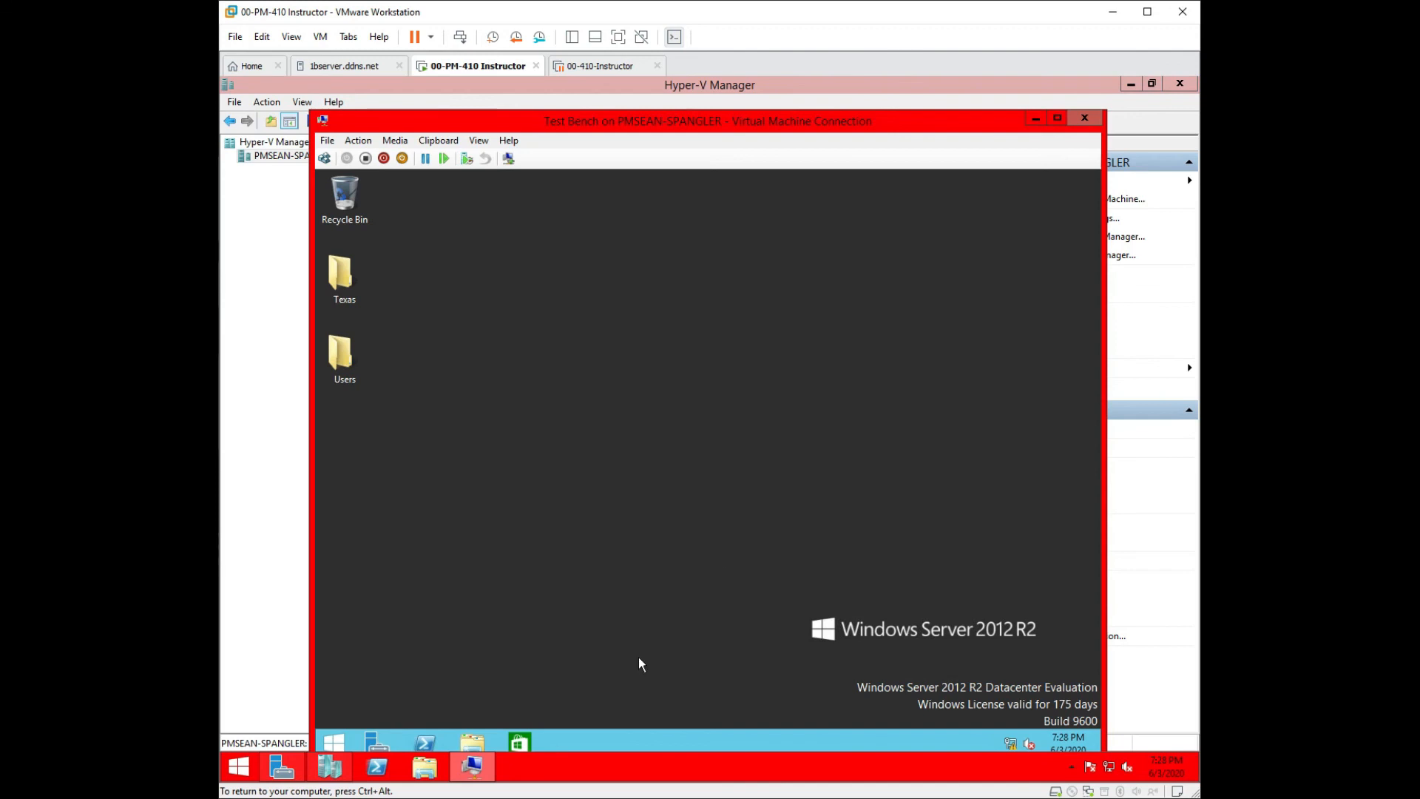
# Run gpupdate in a new PowerShell console until Computer Policy updates, then close it.
pyautogui.click(435, 742)
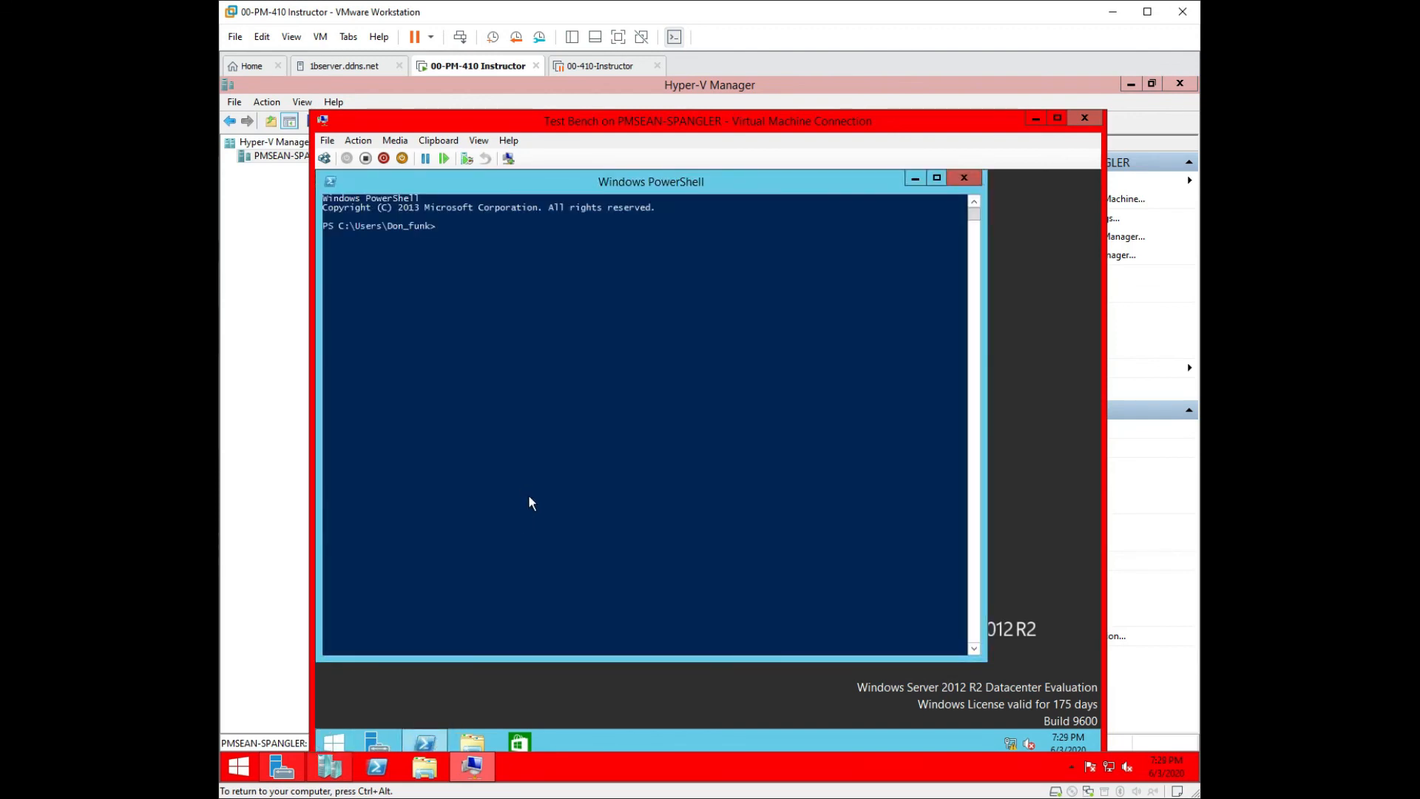
pyautogui.write('gpupdate')
pyautogui.press('Return')
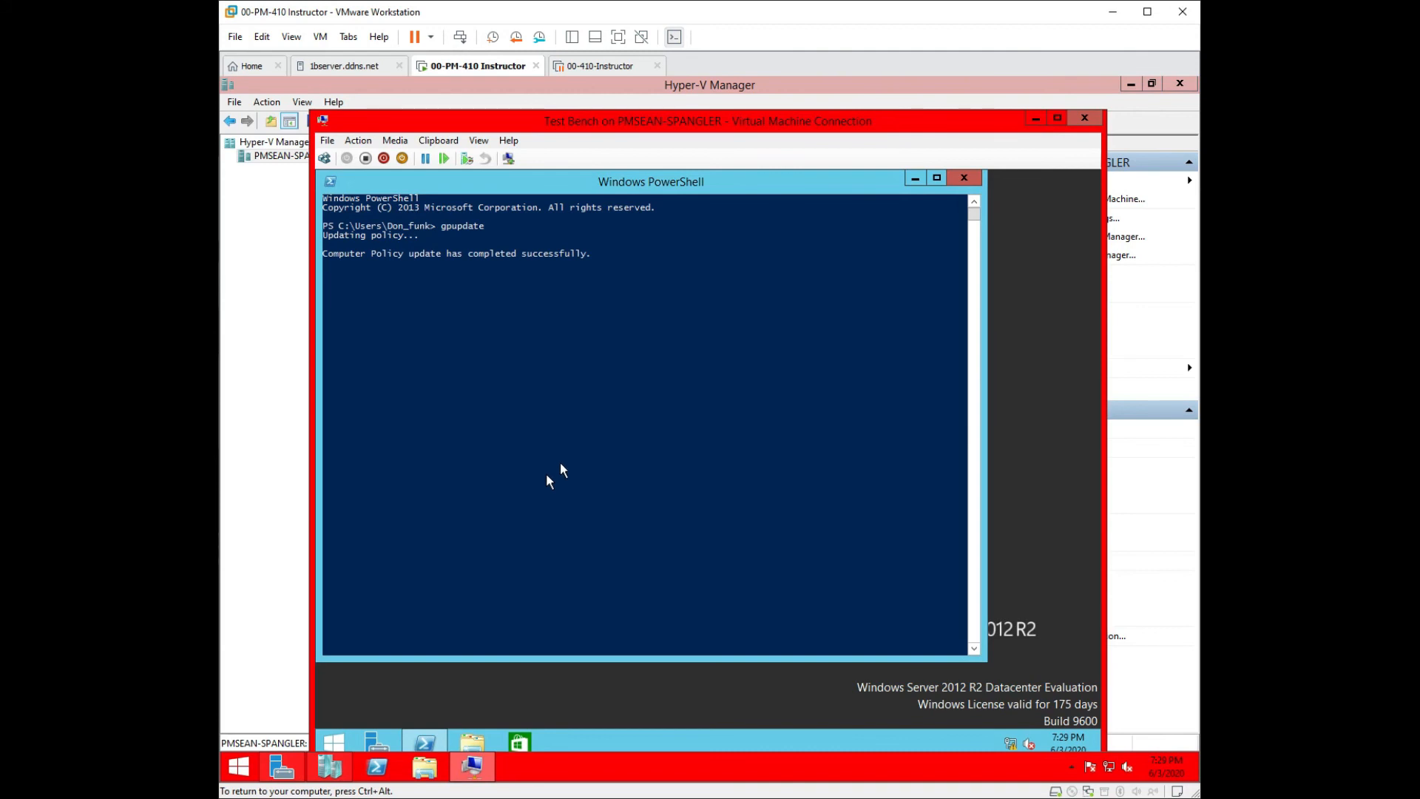
pyautogui.click(962, 179)
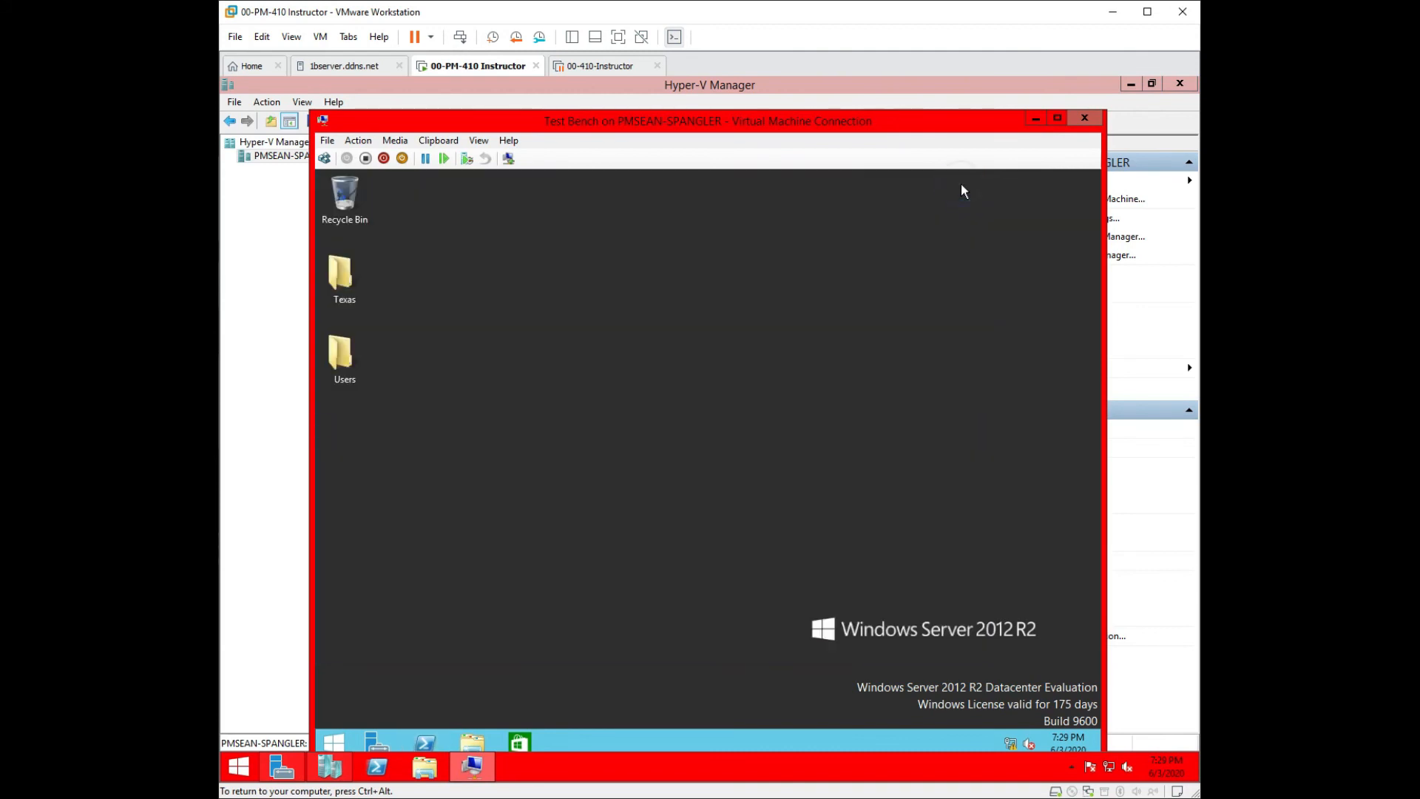
# Sign the test user out via the Start menu's Shut down or sign out > Sign out.
pyautogui.rightClick(331, 742)
pyautogui.moveTo(422, 709)
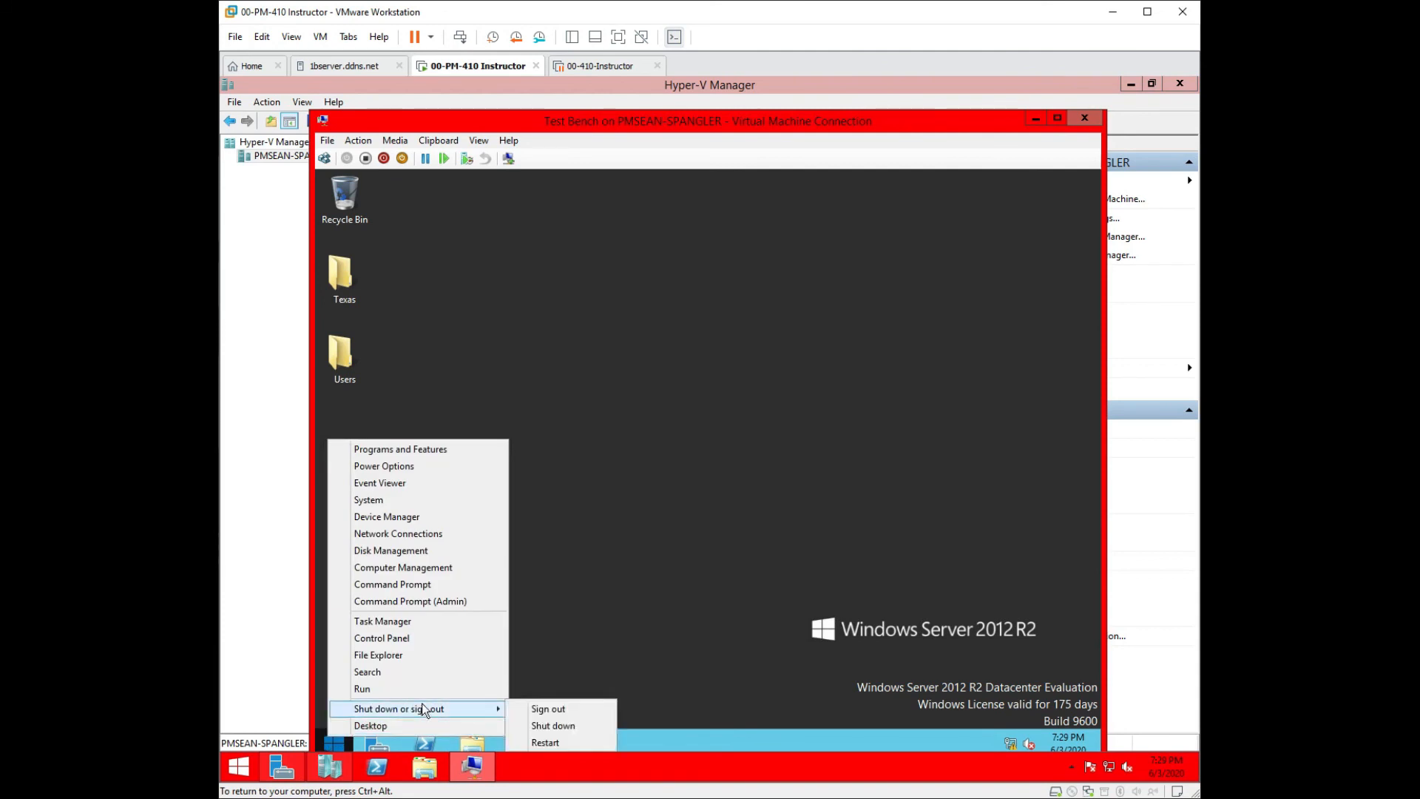
pyautogui.click(545, 706)
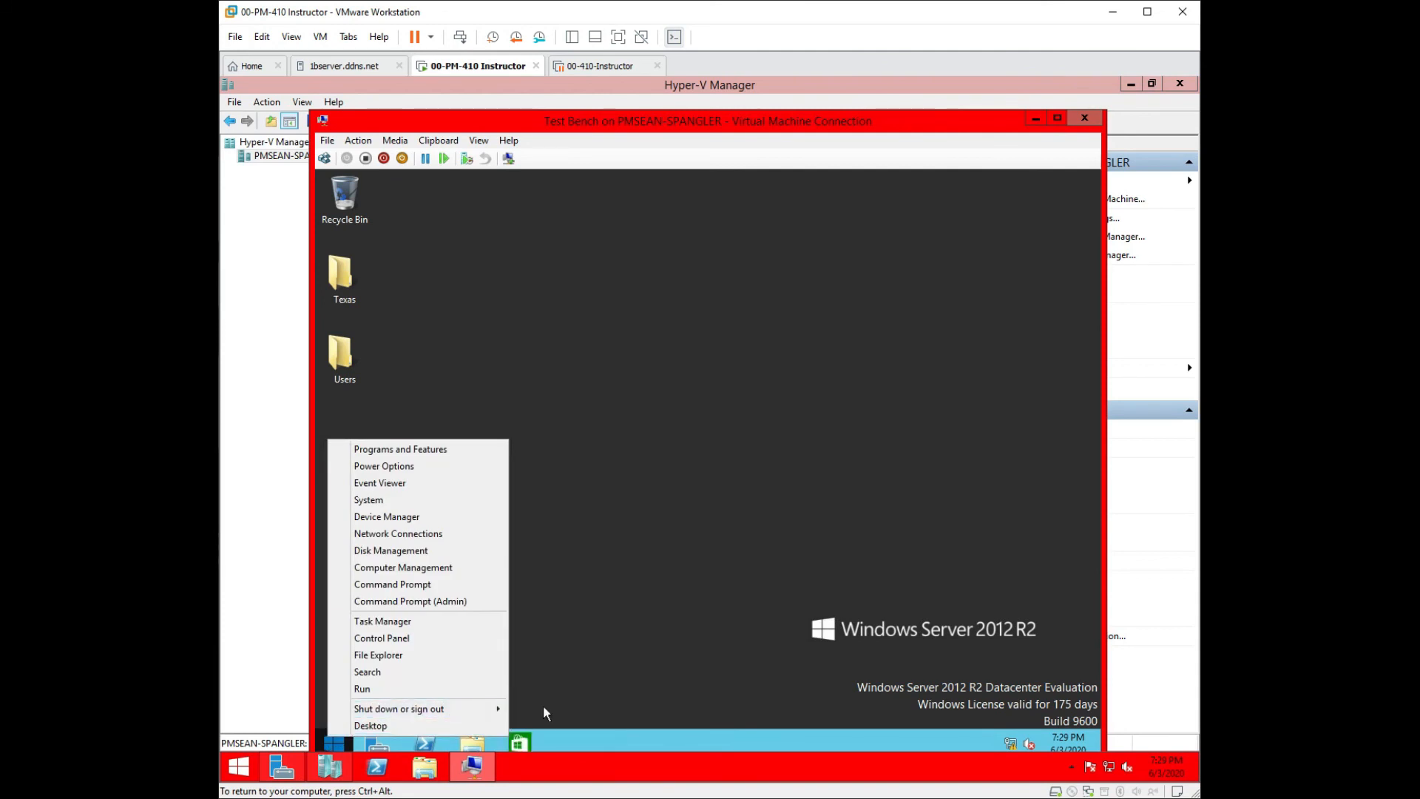
pyautogui.rightClick(334, 740)
pyautogui.moveTo(428, 711)
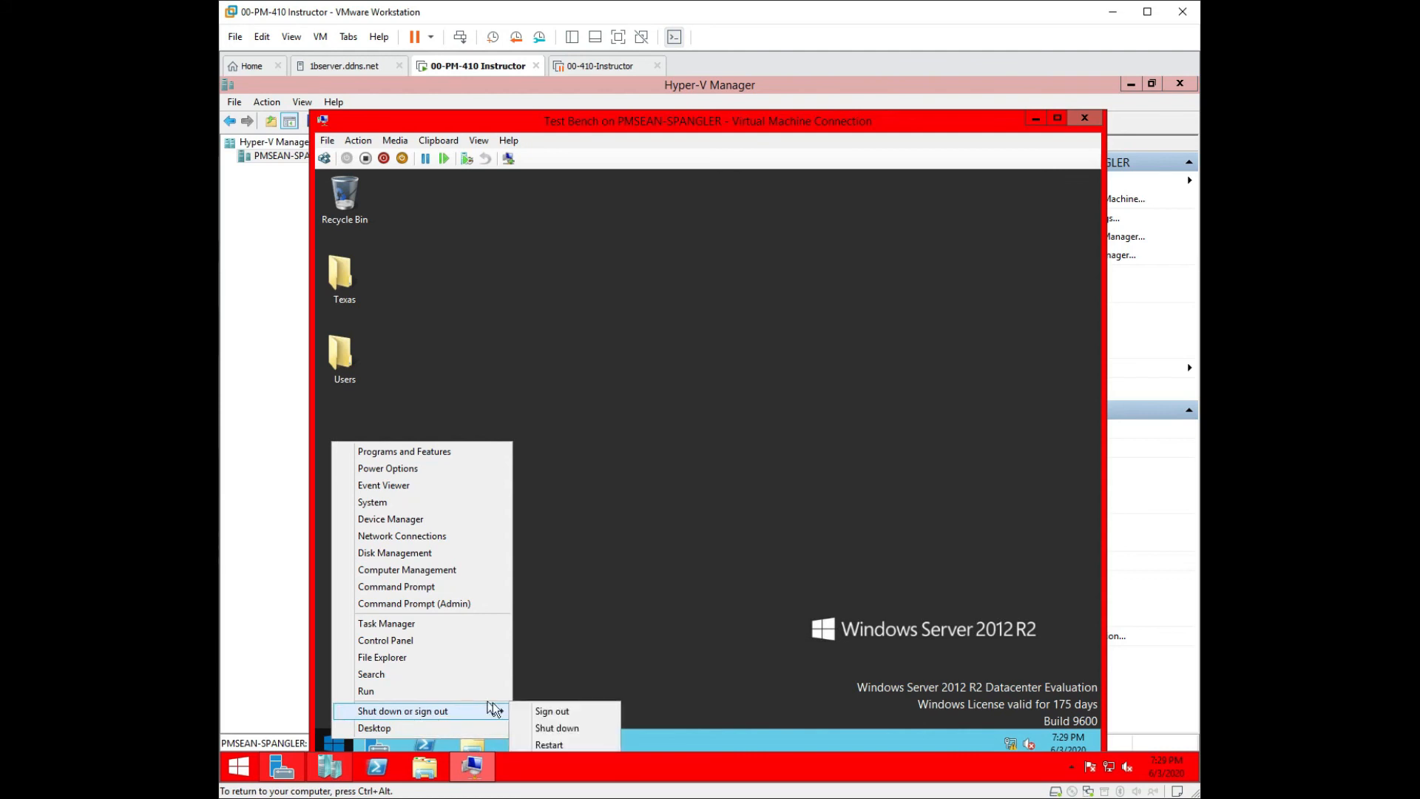
pyautogui.click(547, 707)
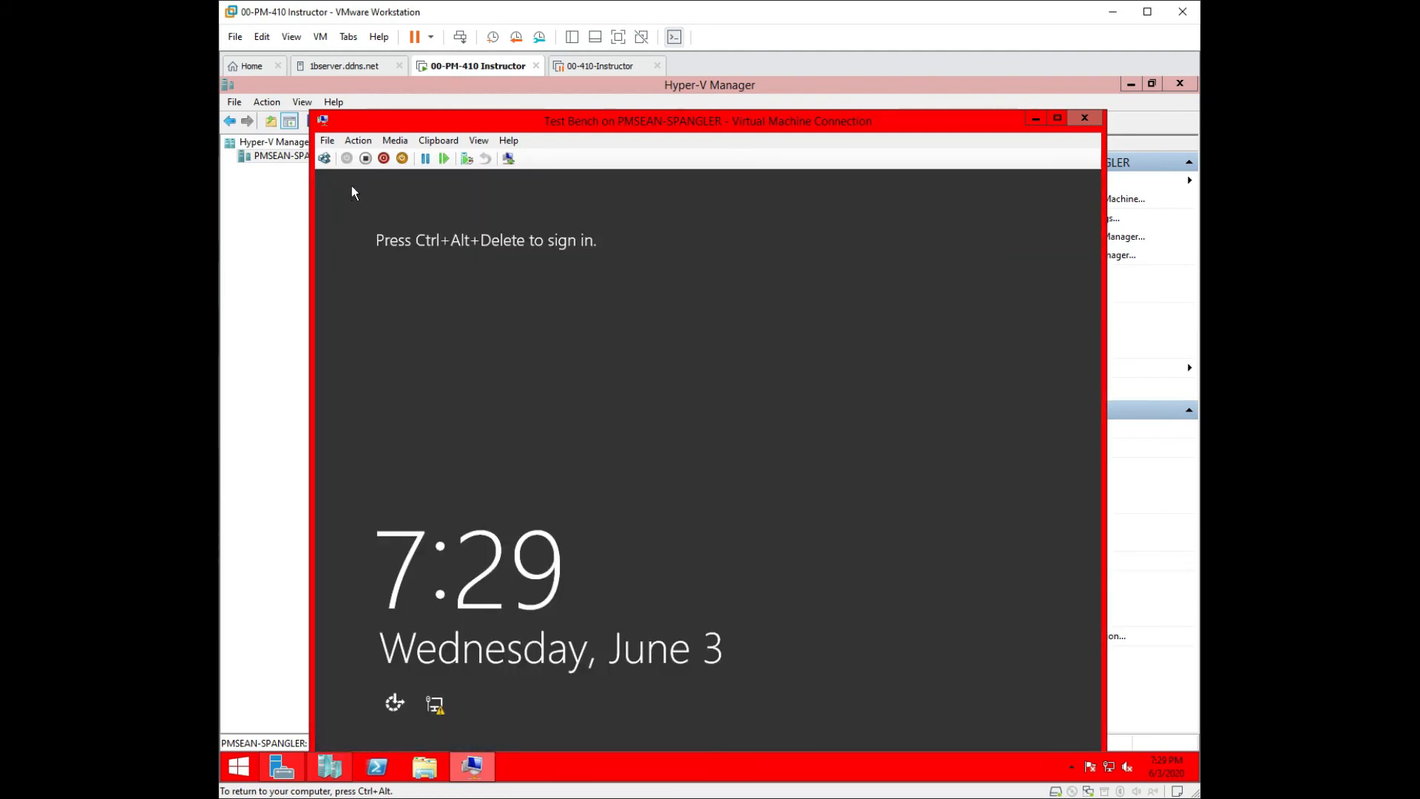
# Sign back in as the test user with the account password, then close Server Manager.
pyautogui.click(325, 158)
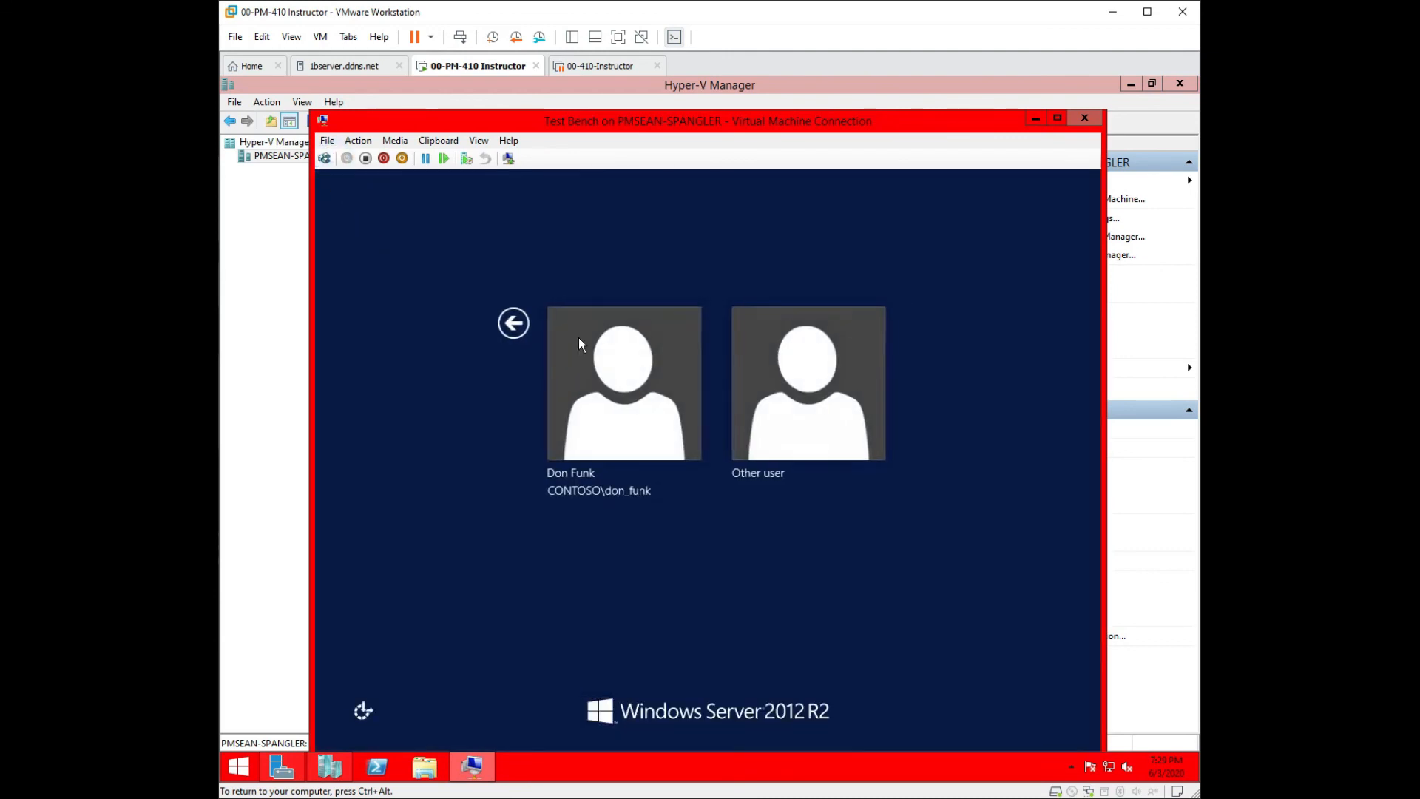
pyautogui.click(637, 371)
pyautogui.write('Pa$$w0rd')
pyautogui.press('Return')
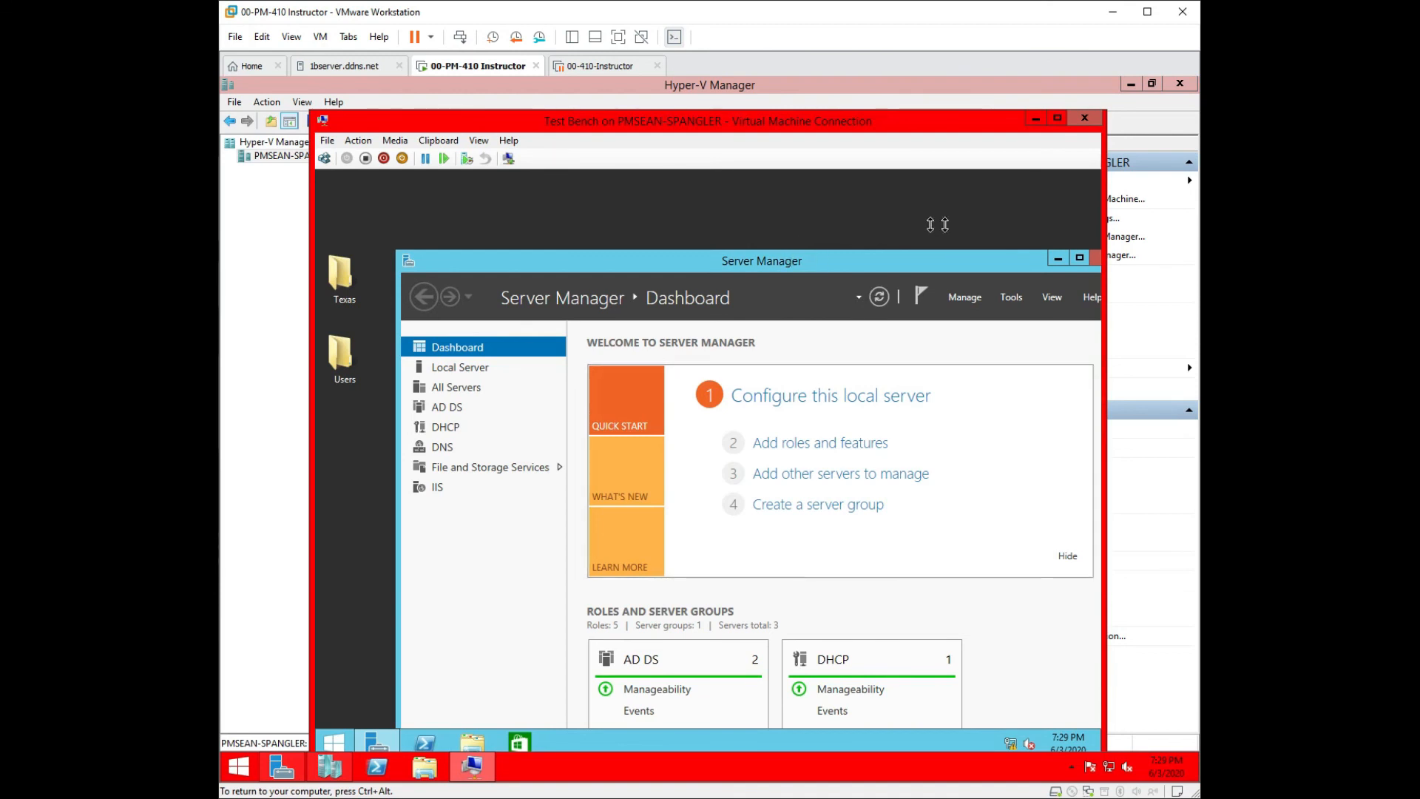
pyautogui.moveTo(856, 261); pyautogui.dragTo(715, 243)
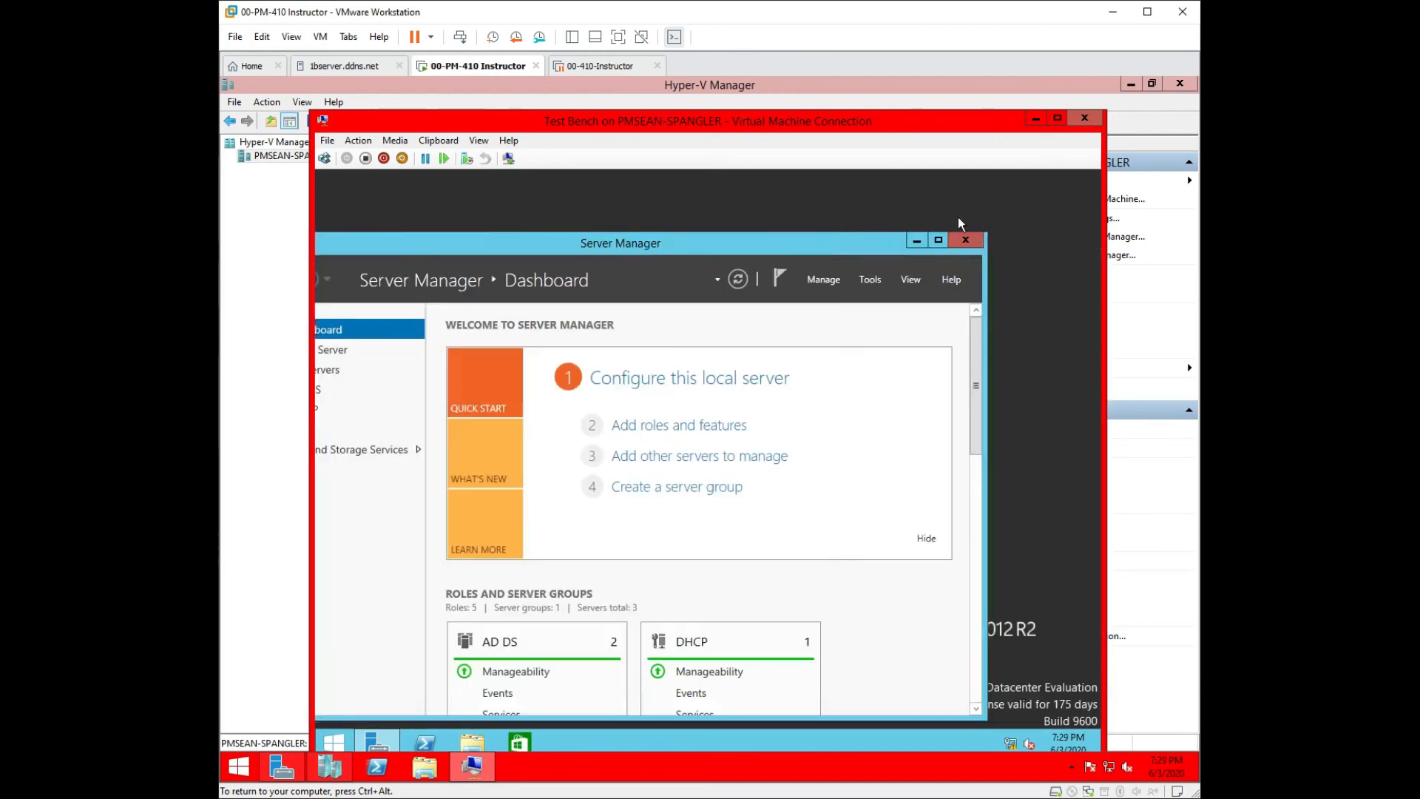
pyautogui.click(966, 238)
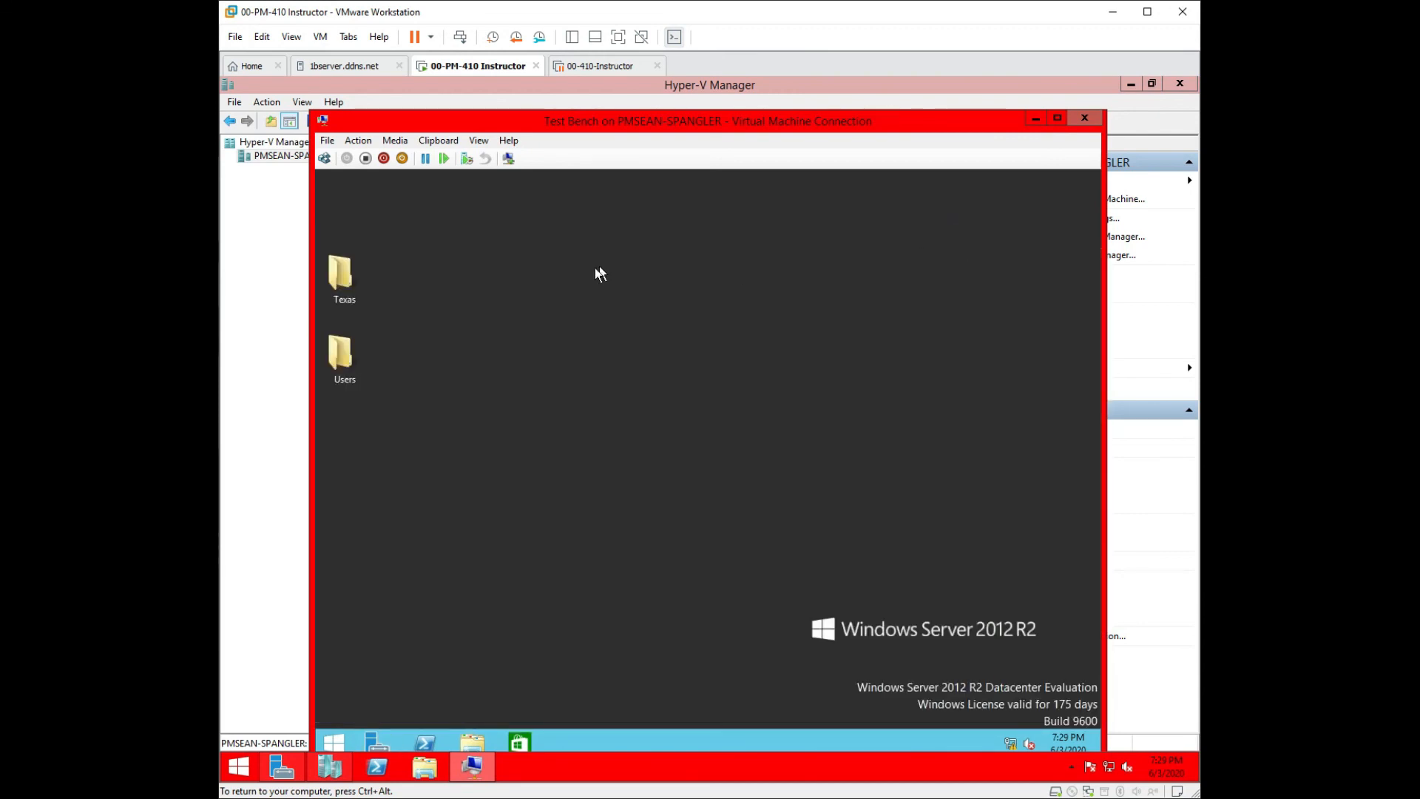
# Create a folder named 'New folder' on the VM desktop and drag it near the top.
pyautogui.rightClick(514, 357)
pyautogui.moveTo(575, 457)
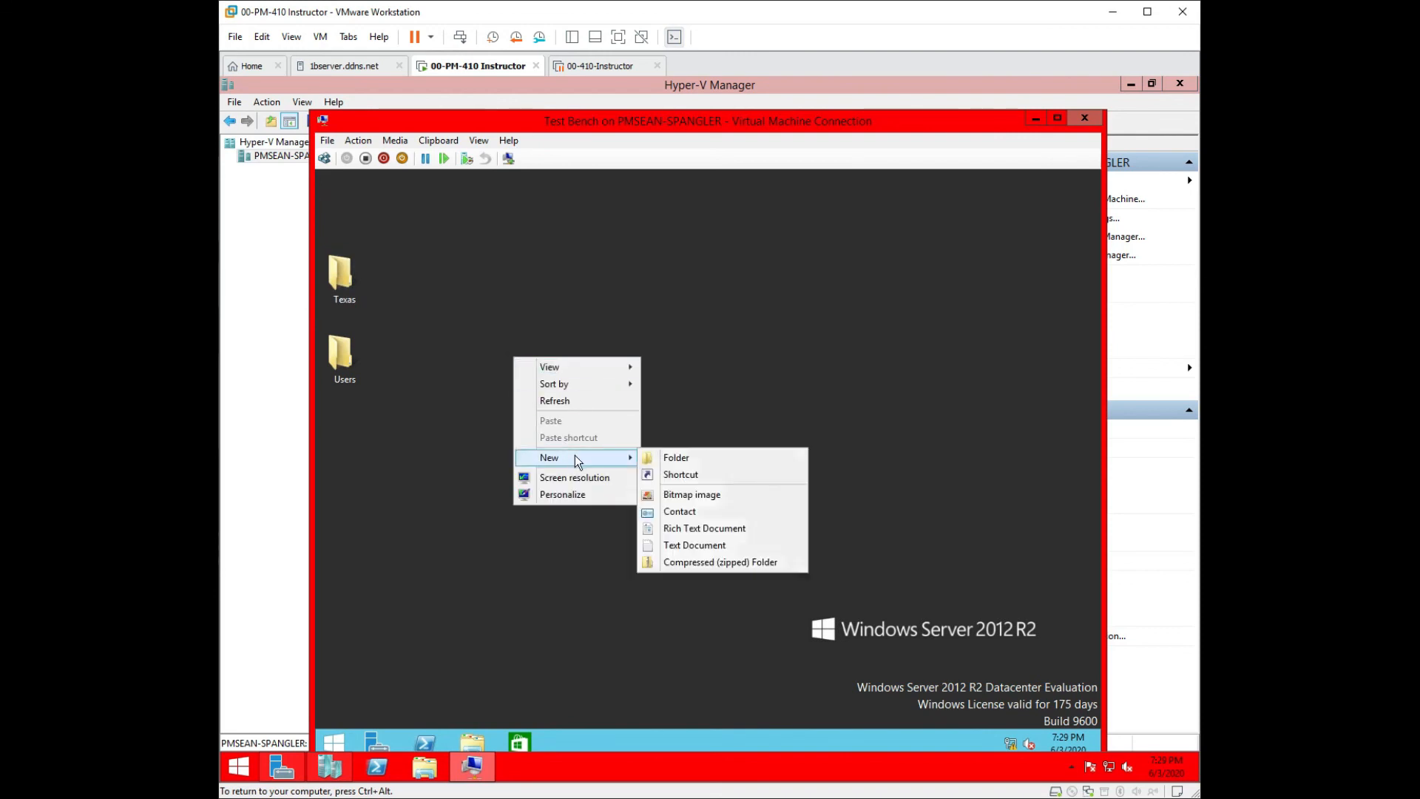
pyautogui.click(688, 457)
pyautogui.press('Return')
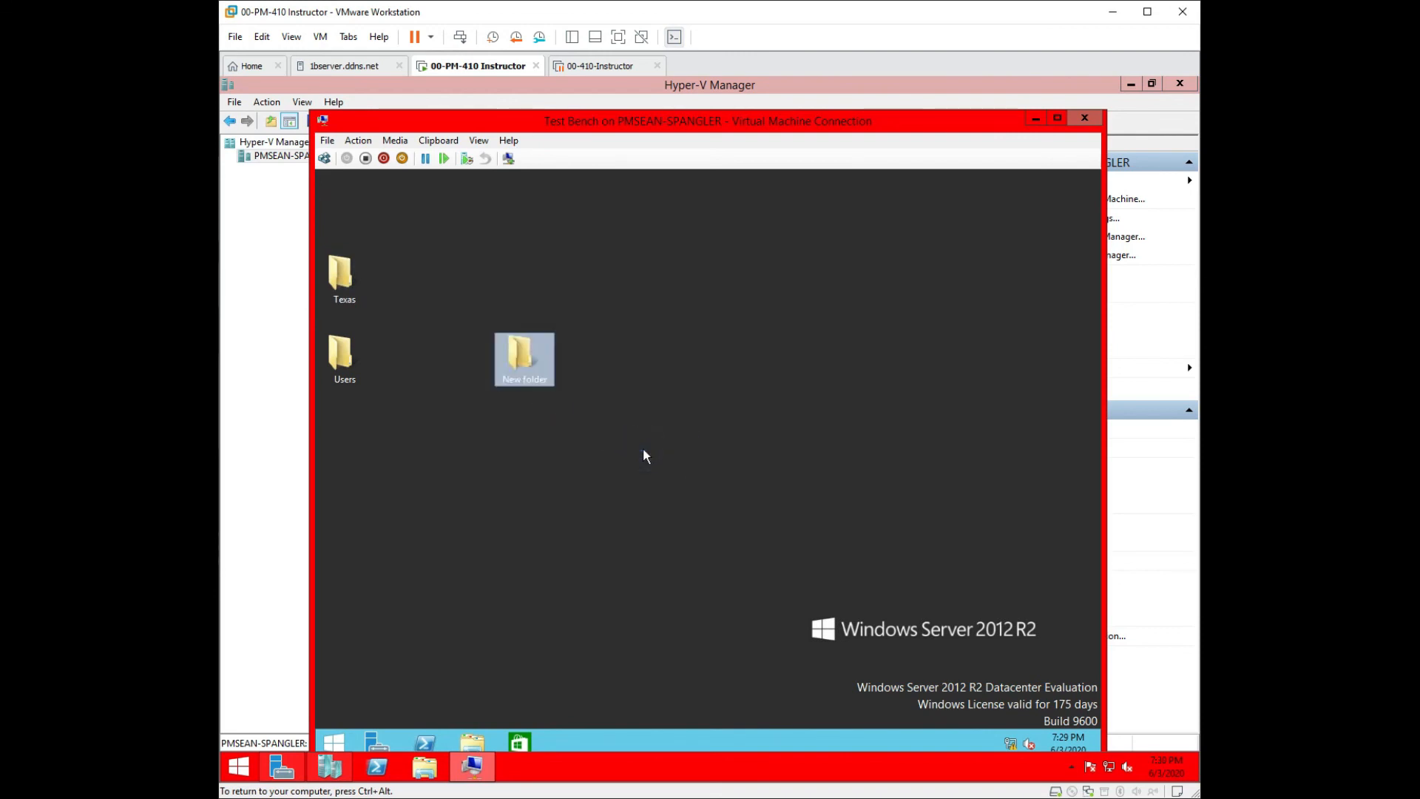
pyautogui.moveTo(515, 354); pyautogui.dragTo(459, 234)
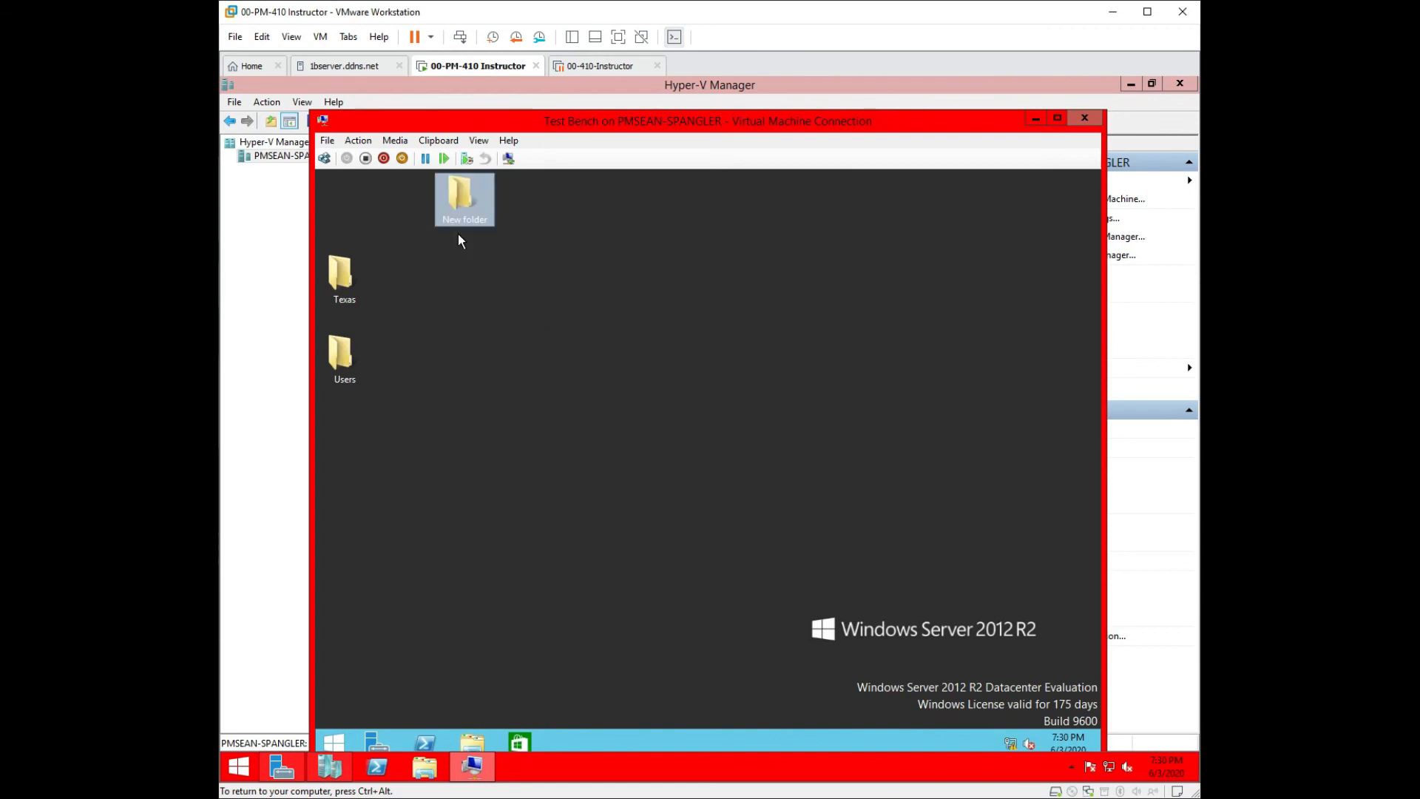
# Check that the Start screen opens and the taskbar can dock left and return to the bottom.
pyautogui.click(334, 742)
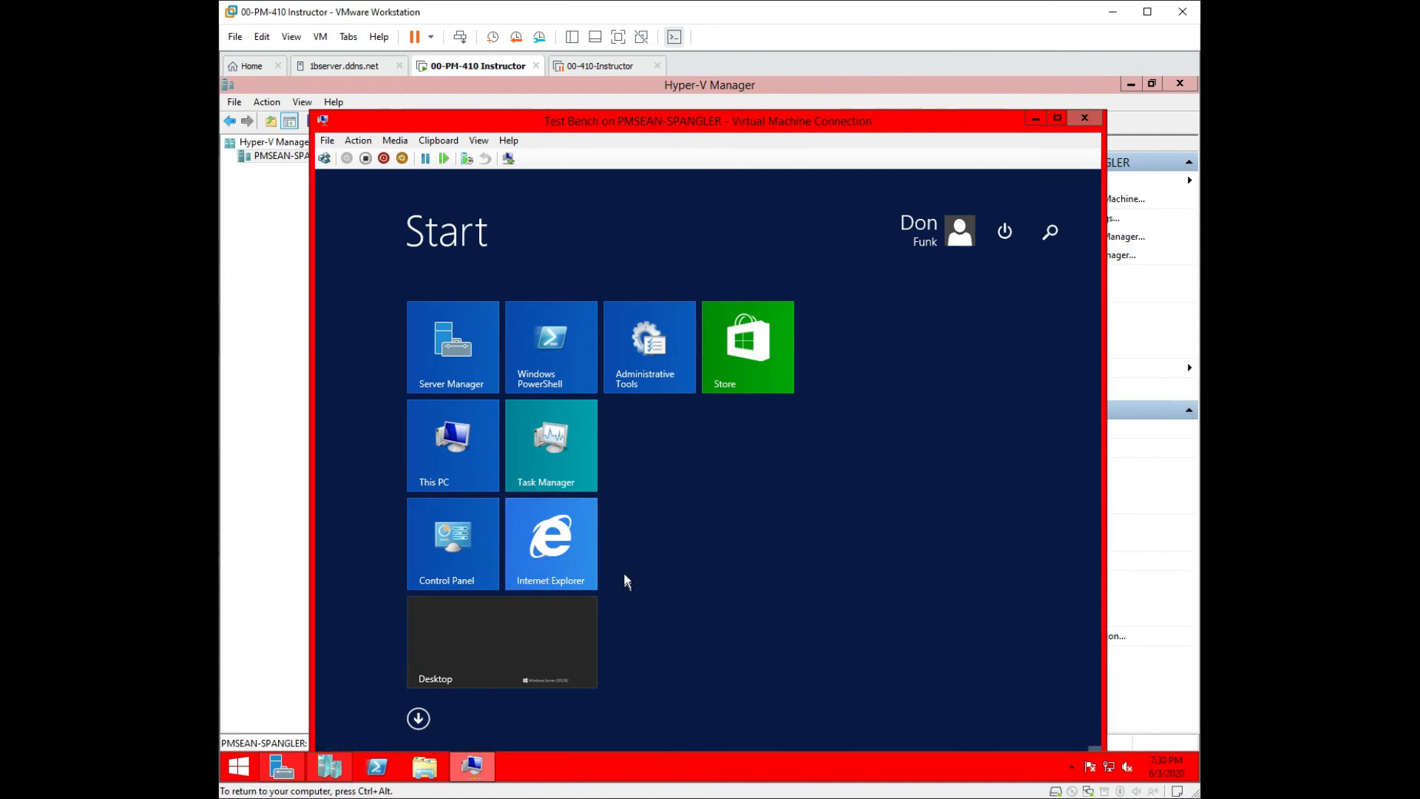
pyautogui.click(856, 333)
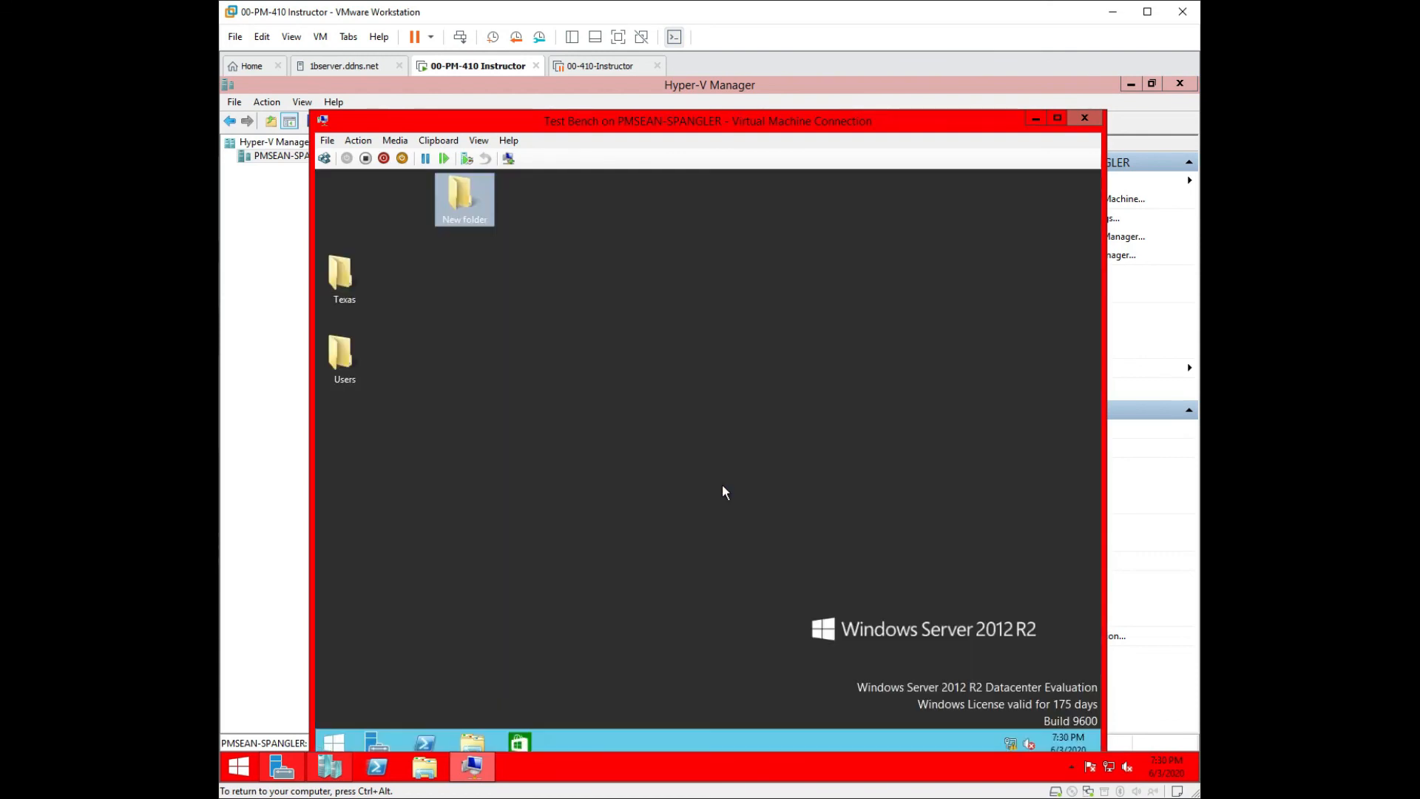
pyautogui.rightClick(682, 738)
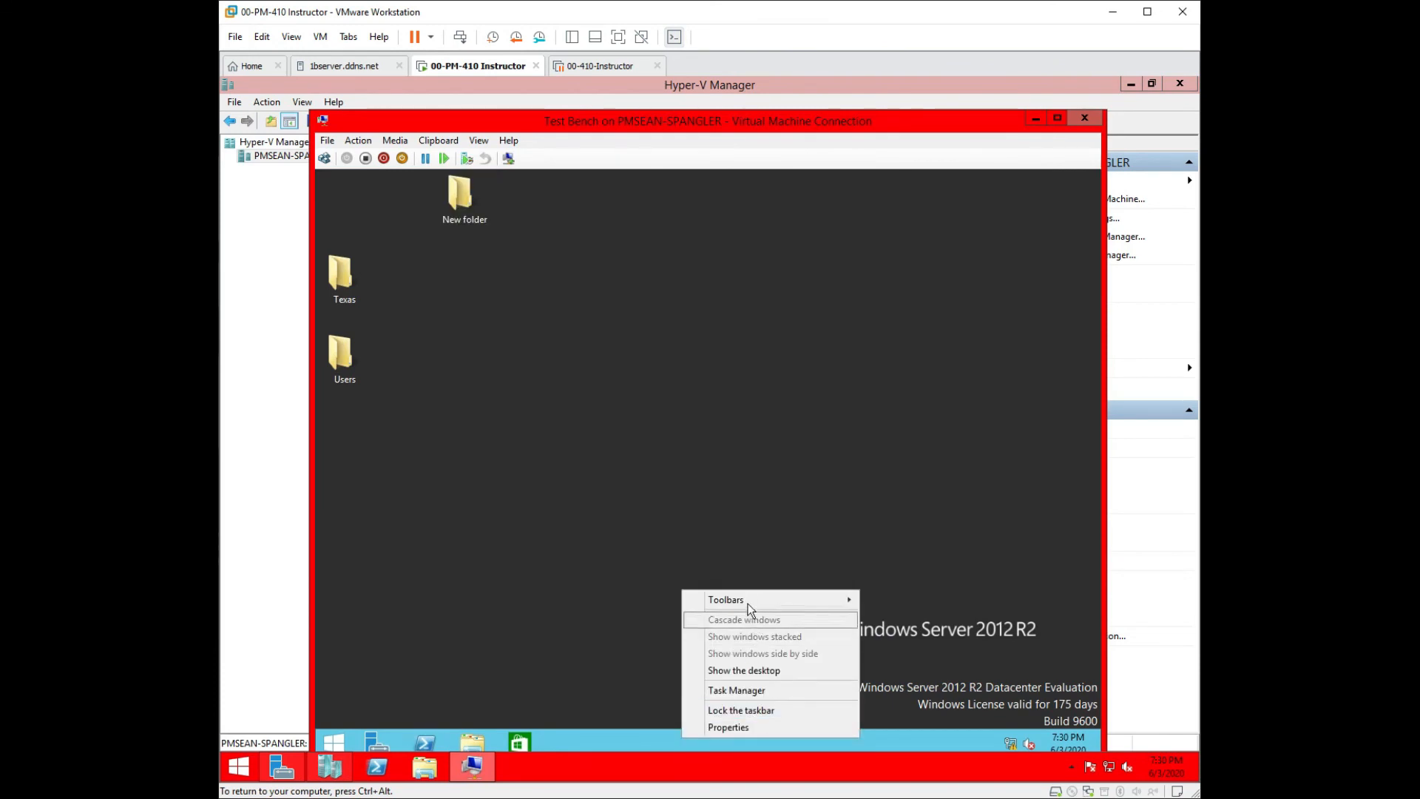
pyautogui.click(622, 741)
pyautogui.moveTo(384, 585); pyautogui.dragTo(259, 582)
pyautogui.moveTo(340, 516); pyautogui.dragTo(599, 657)
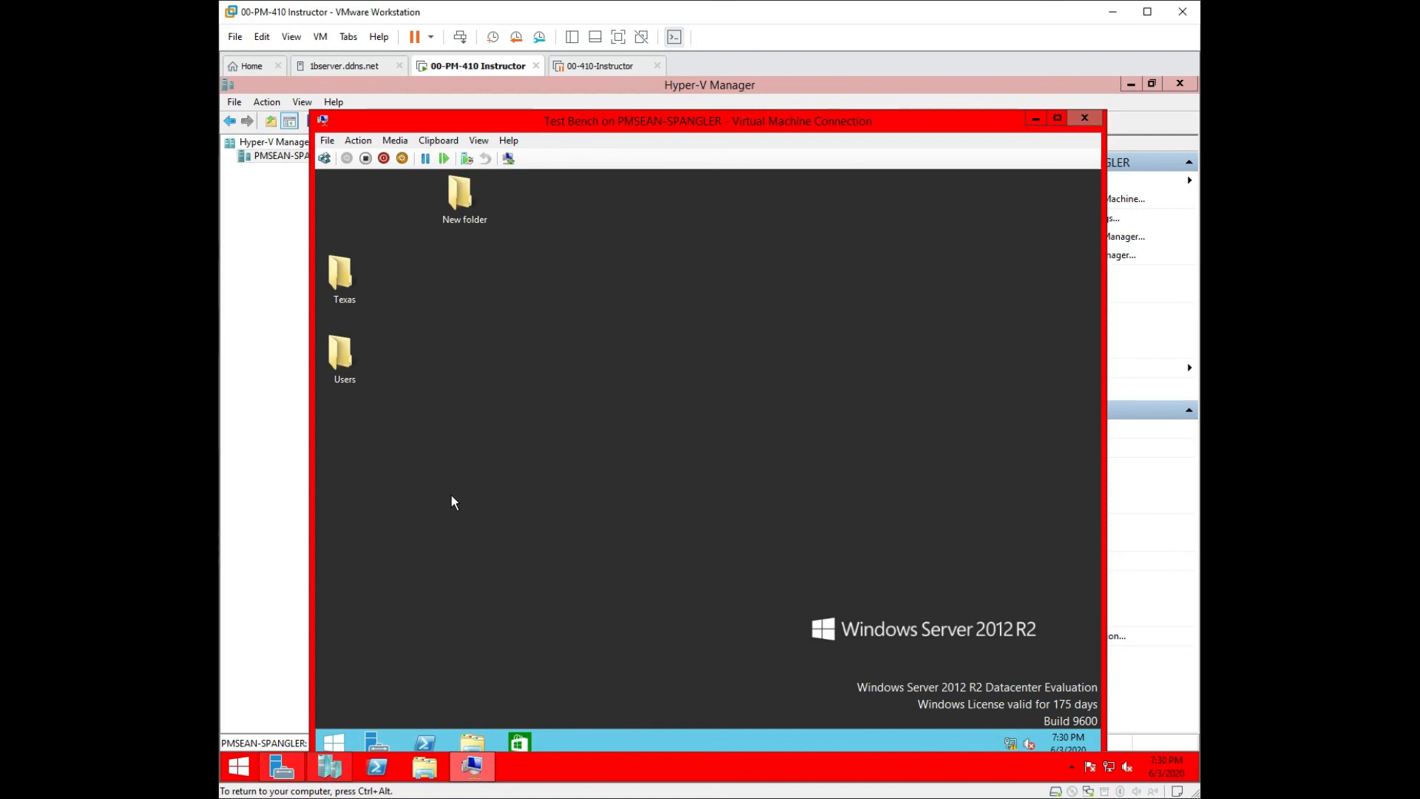
# Click several spots in the upper-left area of the VM desktop.
pyautogui.click(357, 188)
pyautogui.click(341, 175)
pyautogui.click(386, 207)
pyautogui.click(334, 195)
pyautogui.click(386, 214)
pyautogui.click(320, 229)
# Launch Internet Explorer from Start, choose 'Ask me later' on its setup prompt, and close it.
pyautogui.click(340, 741)
pyautogui.click(568, 524)
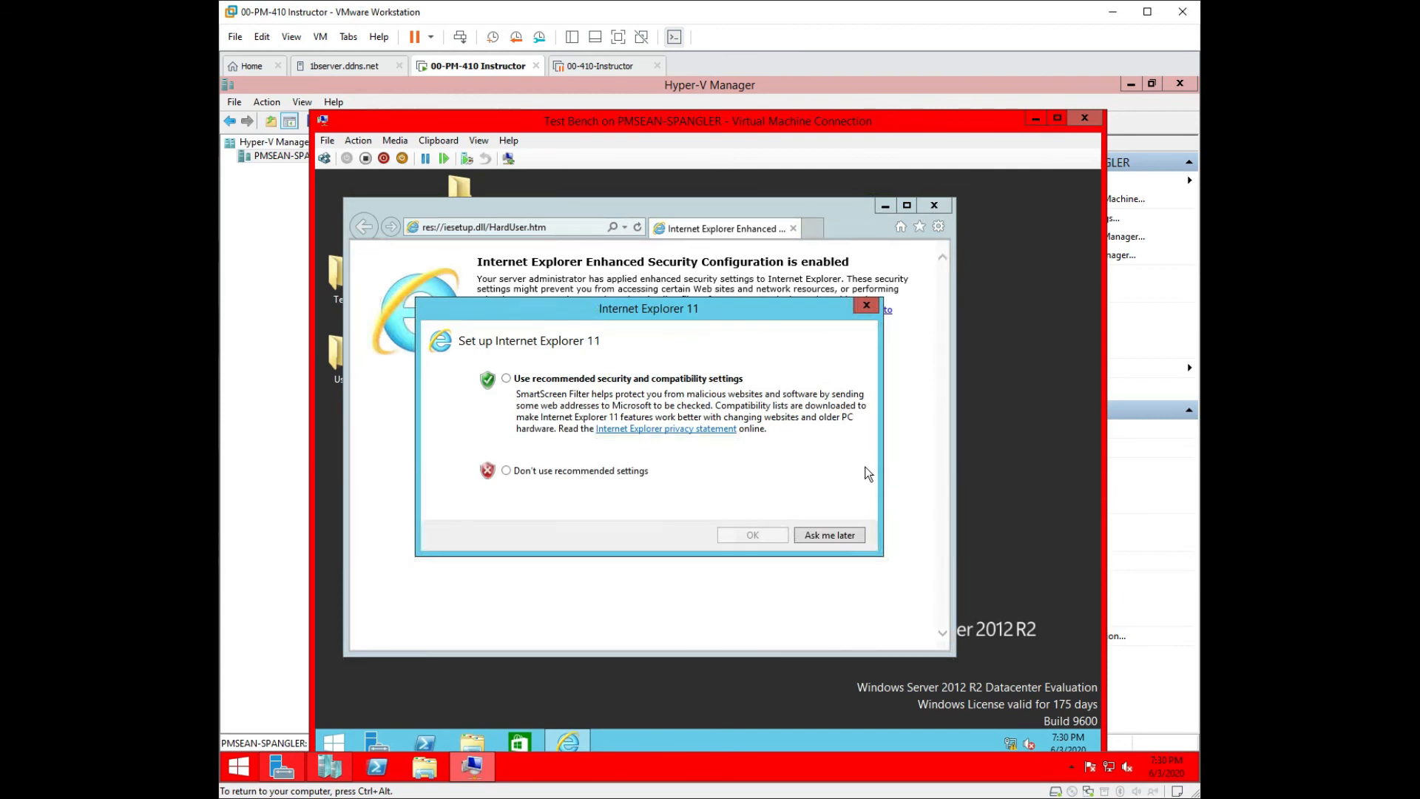
pyautogui.click(819, 535)
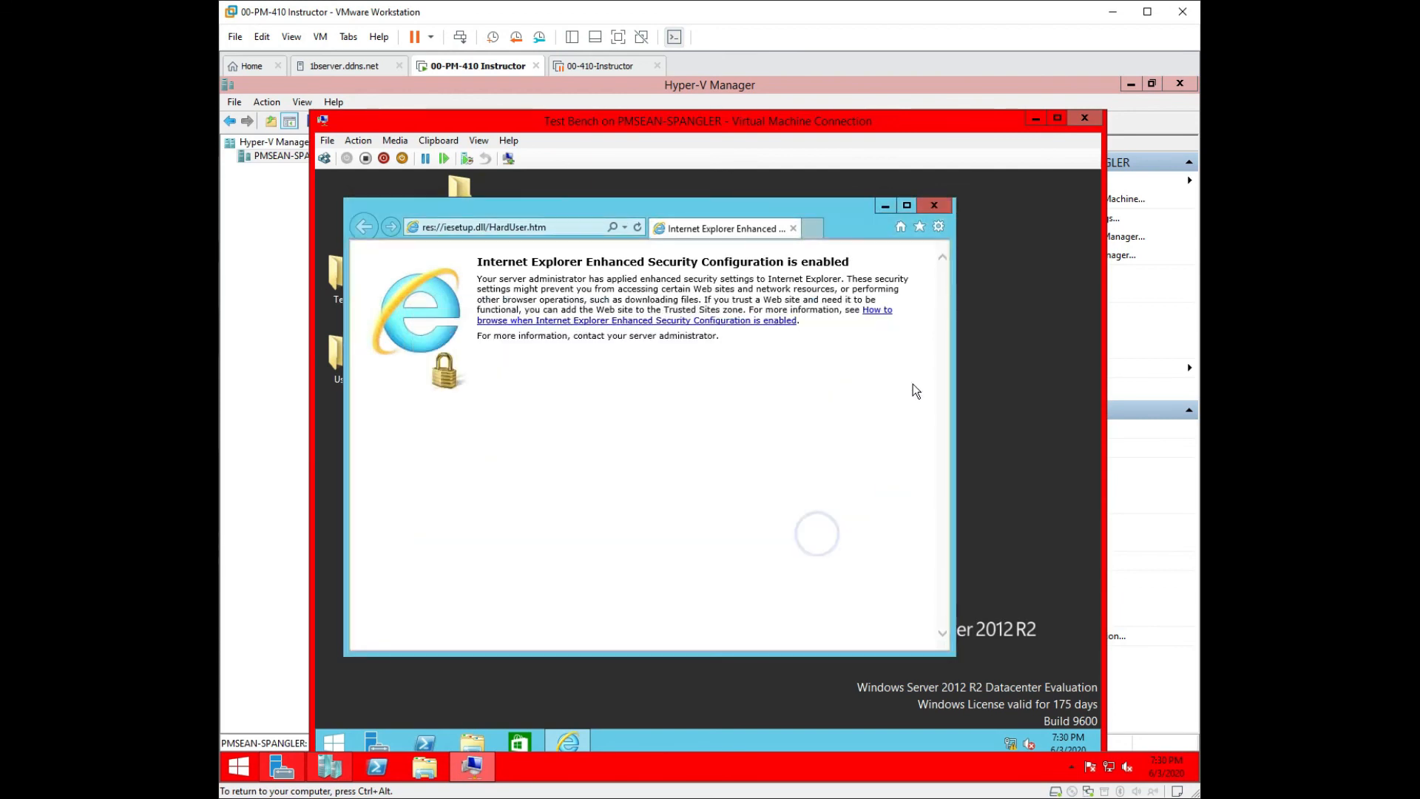
pyautogui.click(939, 210)
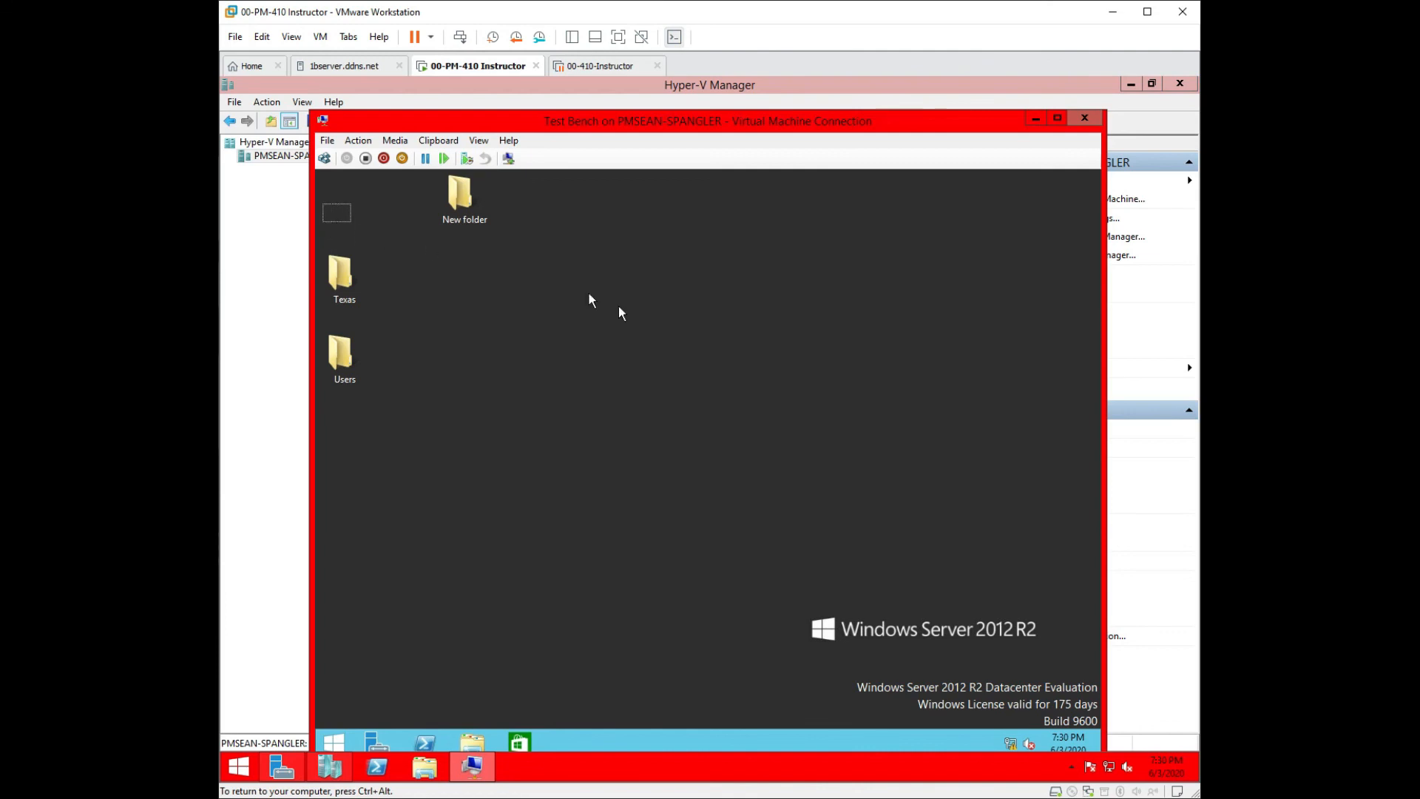
# Run gpupdate in an elevated Command Prompt until Computer Policy updates, then close it.
pyautogui.rightClick(338, 747)
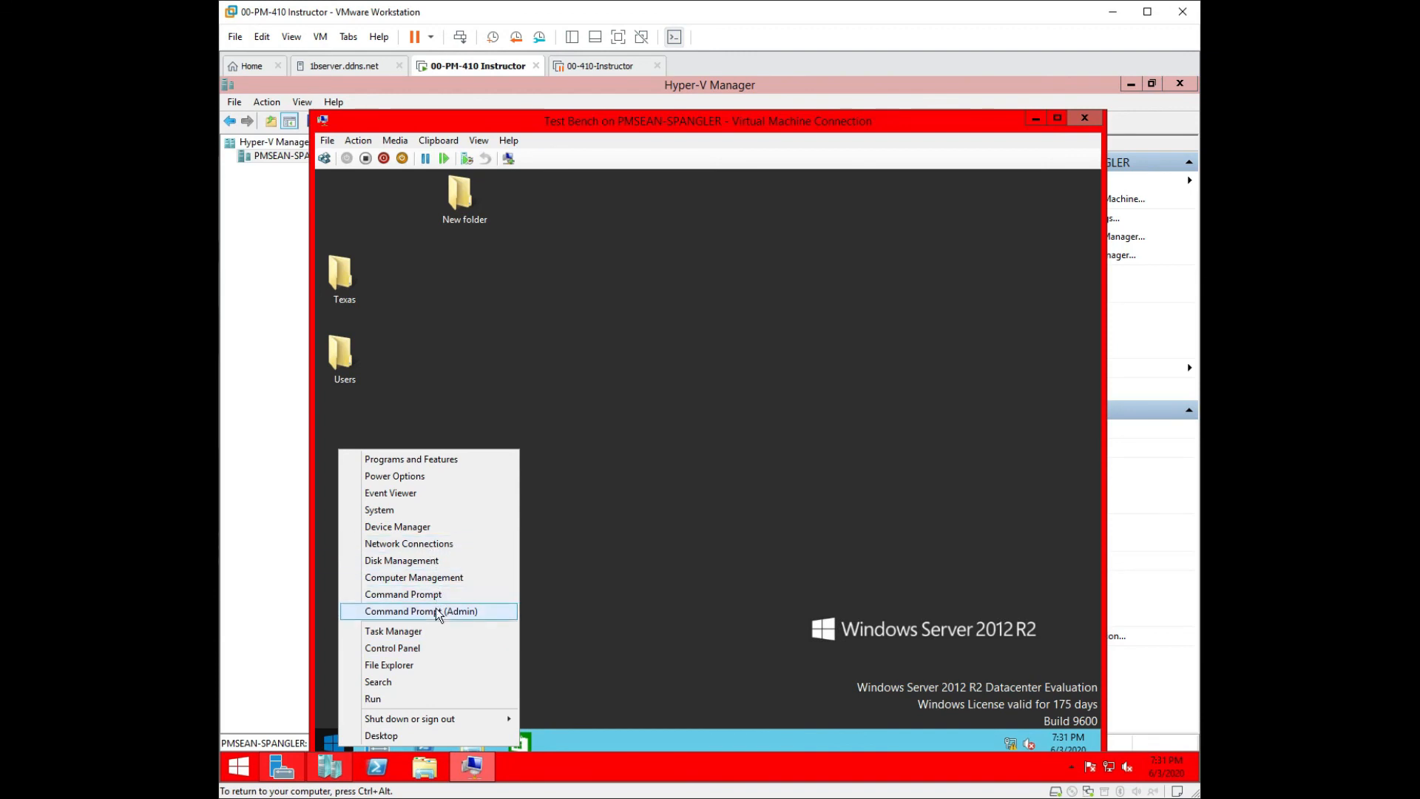
pyautogui.click(419, 612)
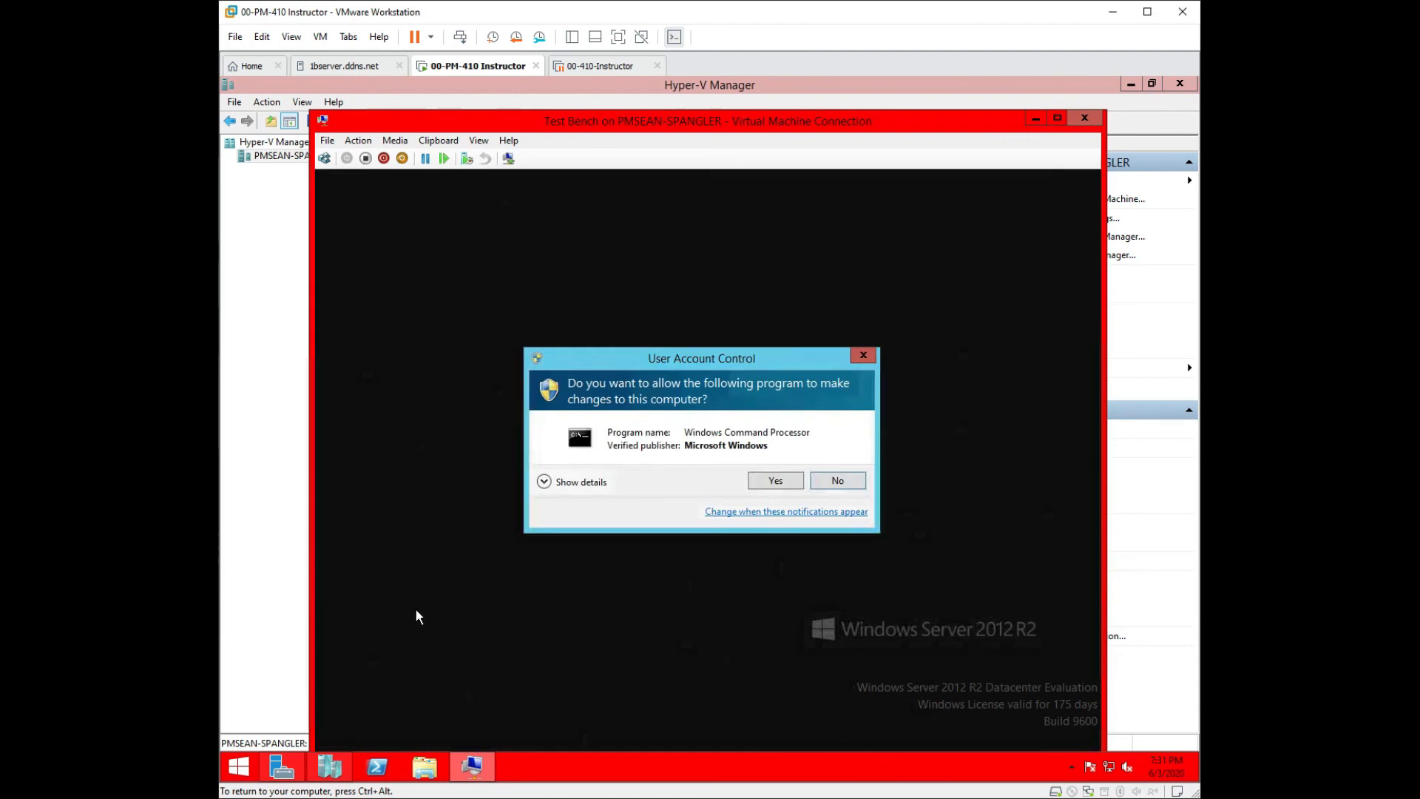
pyautogui.click(775, 480)
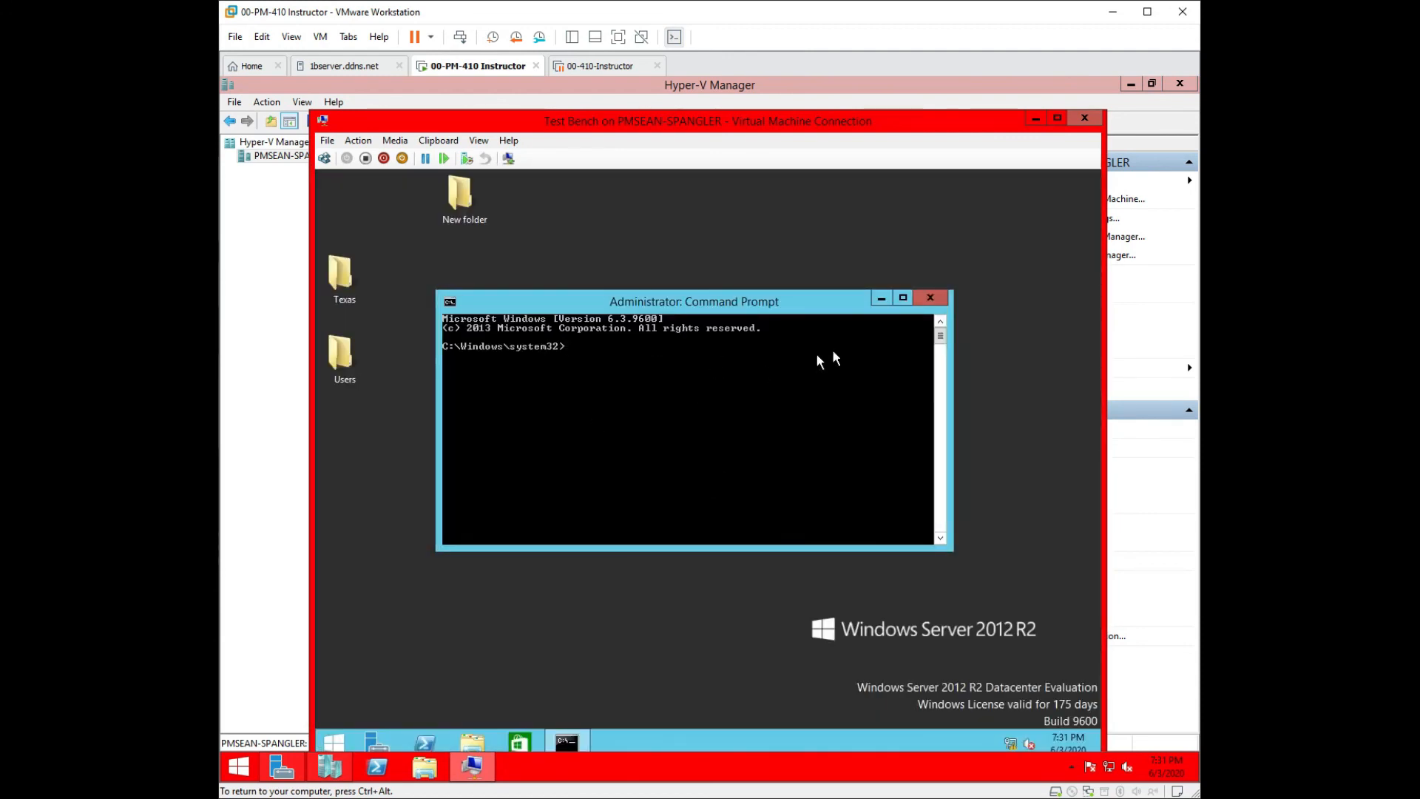
pyautogui.write('gpupdate')
pyautogui.press('Return')
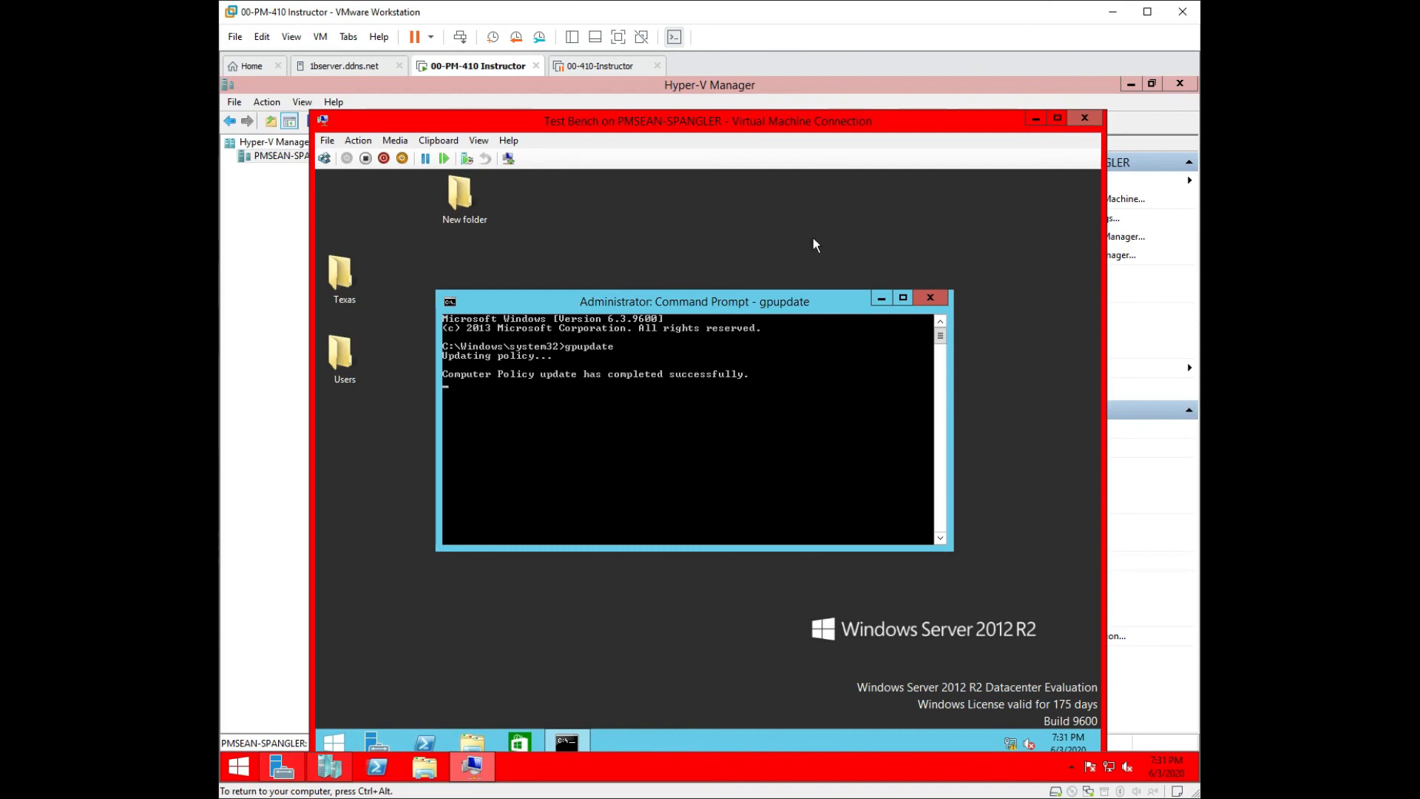
pyautogui.click(934, 296)
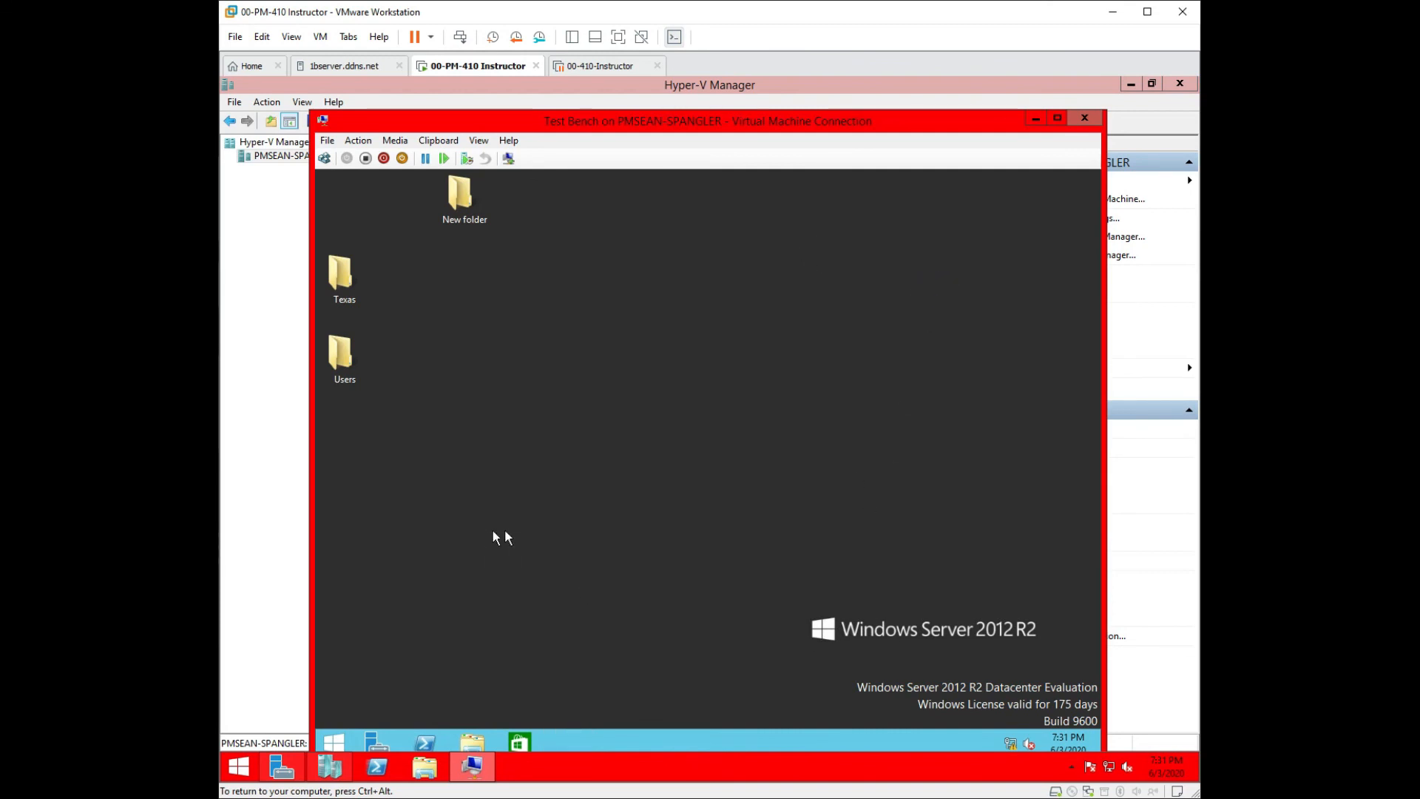
# Delete the Texas, Users and New folder folders from the VM desktop.
pyautogui.click(340, 274)
pyautogui.moveTo(653, 453); pyautogui.dragTo(355, 206)
pyautogui.rightClick(449, 190)
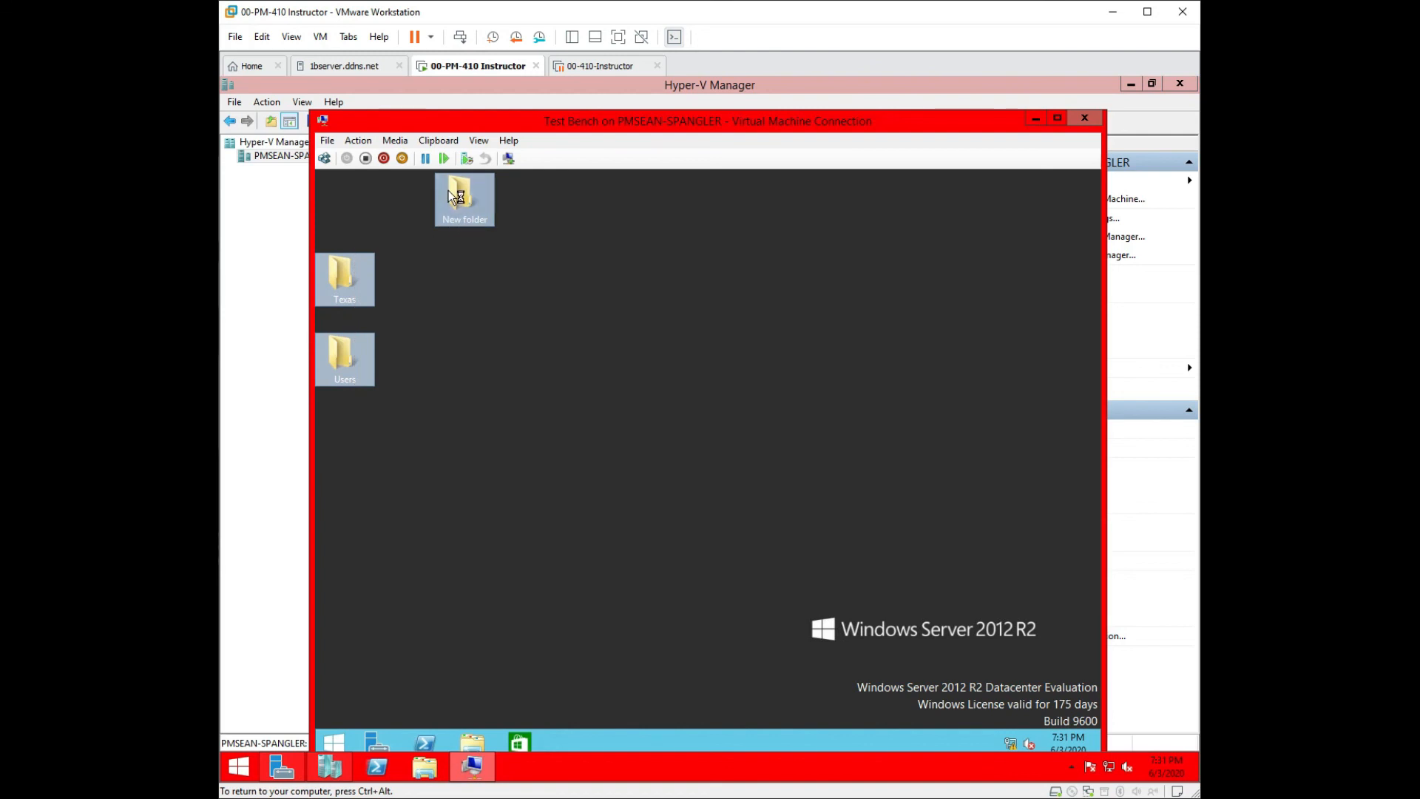
pyautogui.click(497, 329)
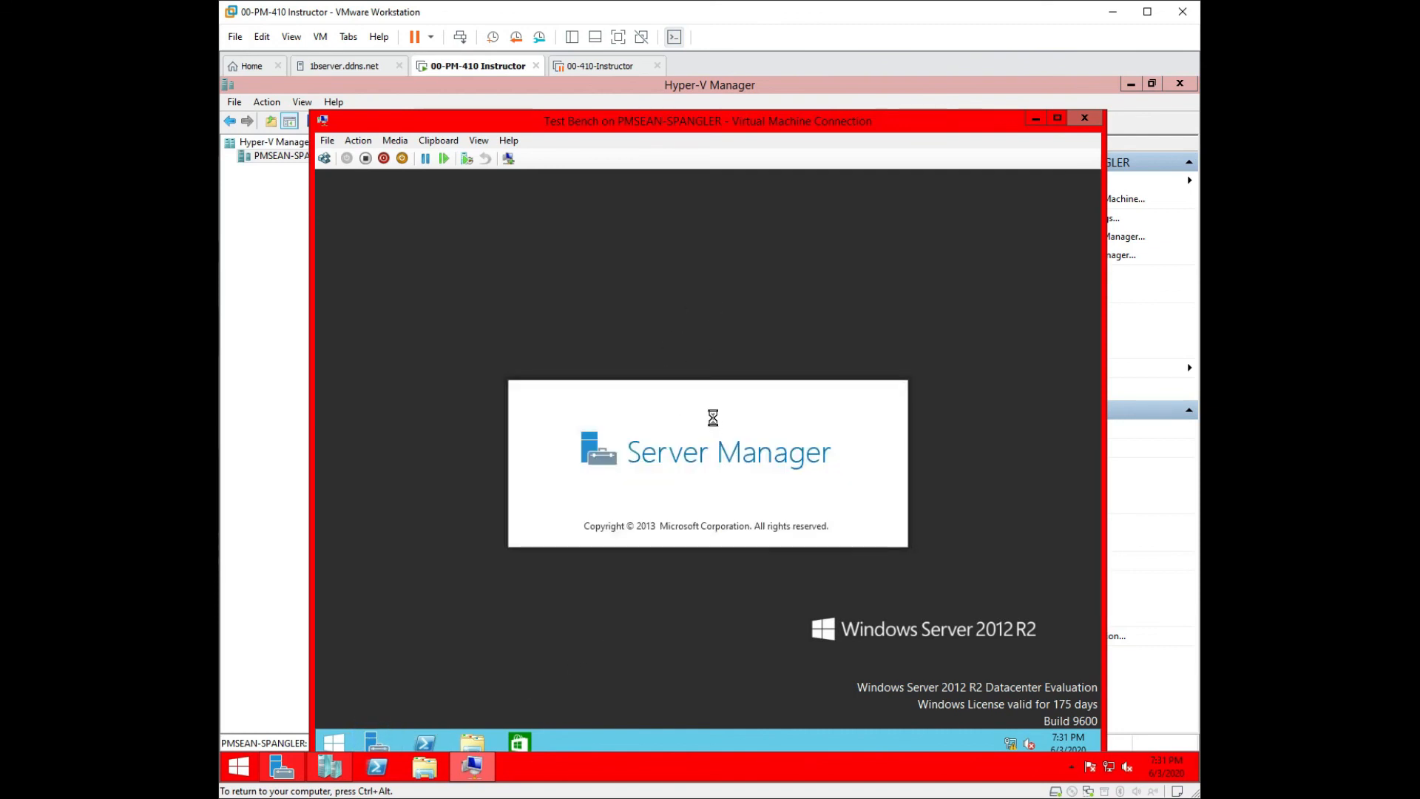
# In Active Directory Users and Computers, move the test user from the Texas OU to Users.
pyautogui.moveTo(997, 300); pyautogui.dragTo(904, 216)
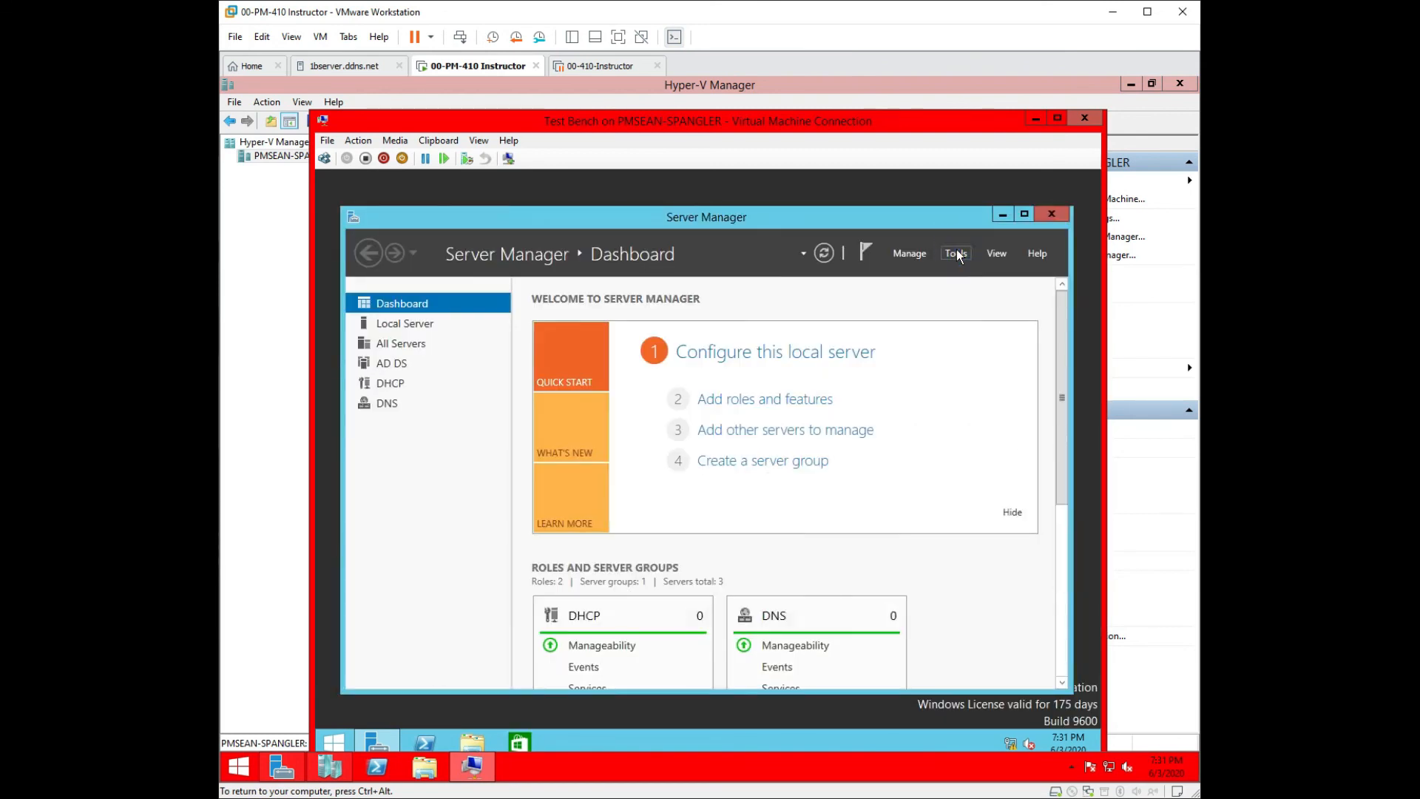
pyautogui.click(956, 253)
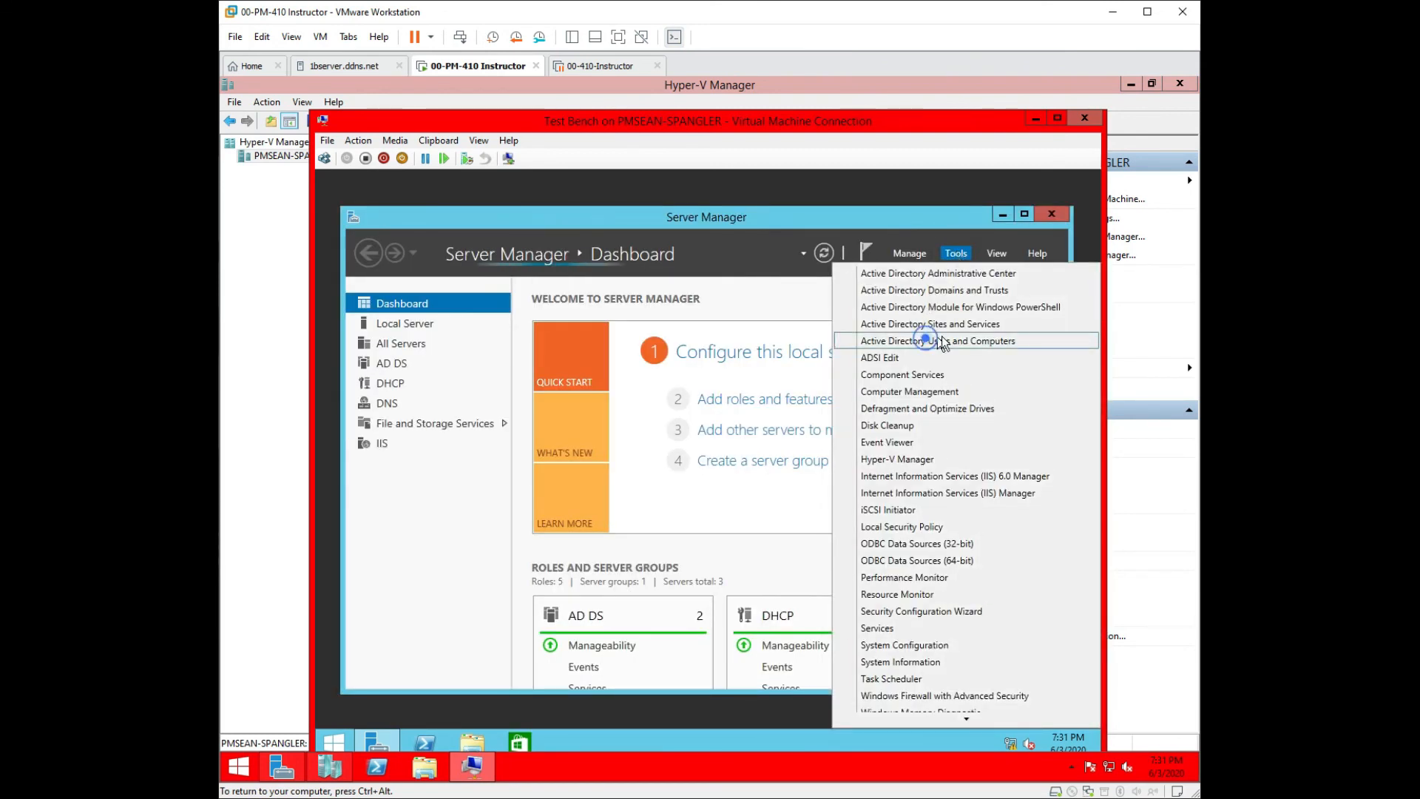
pyautogui.click(925, 341)
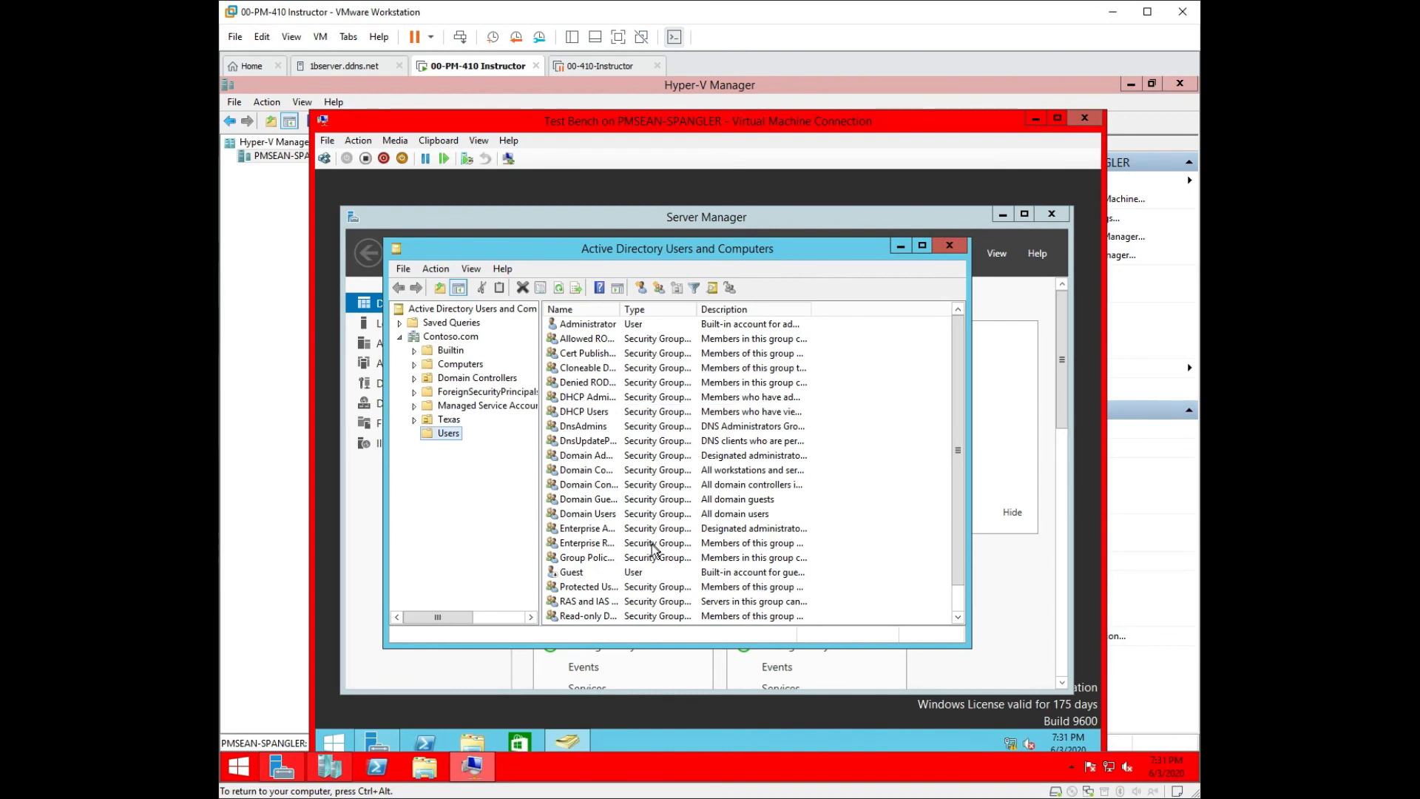
pyautogui.doubleClick(455, 421)
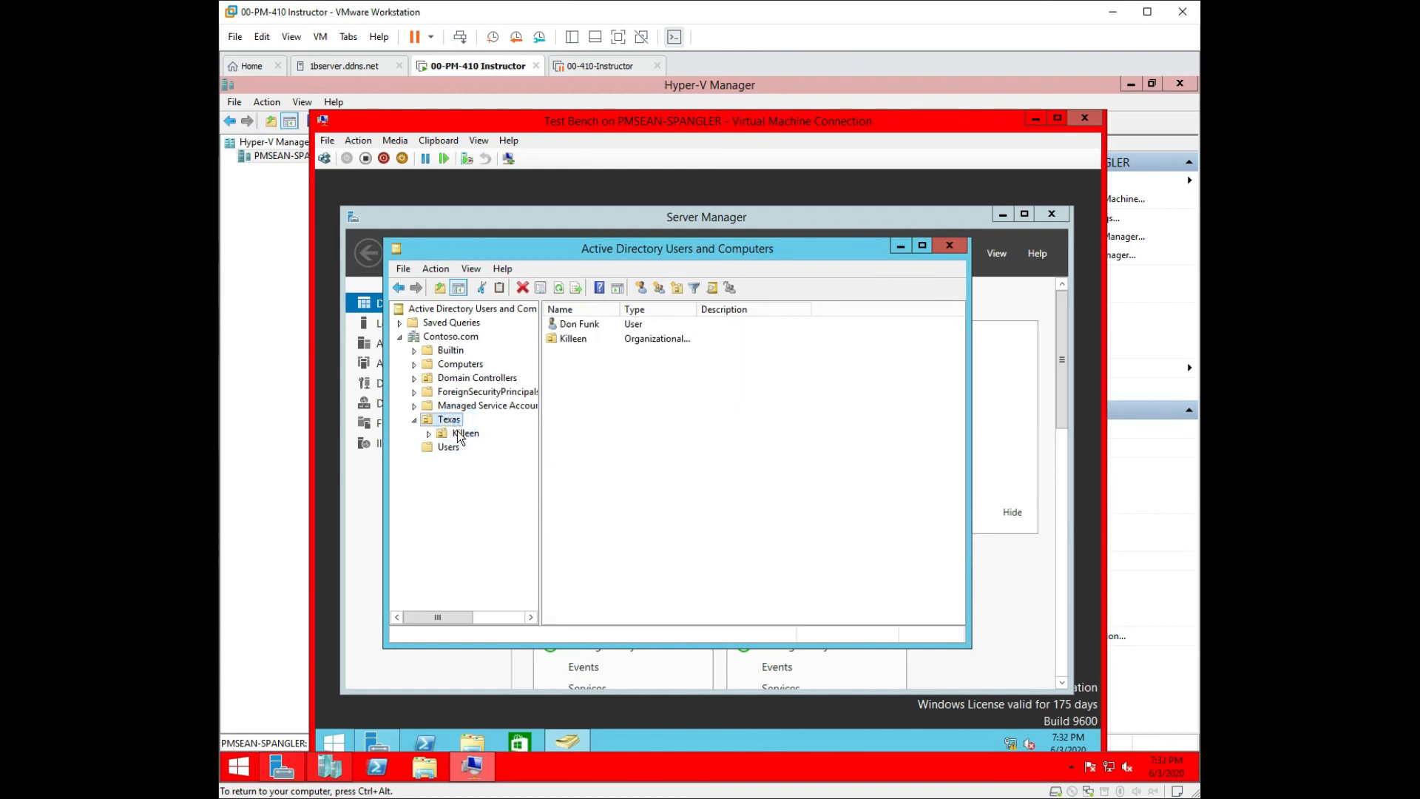
pyautogui.rightClick(575, 327)
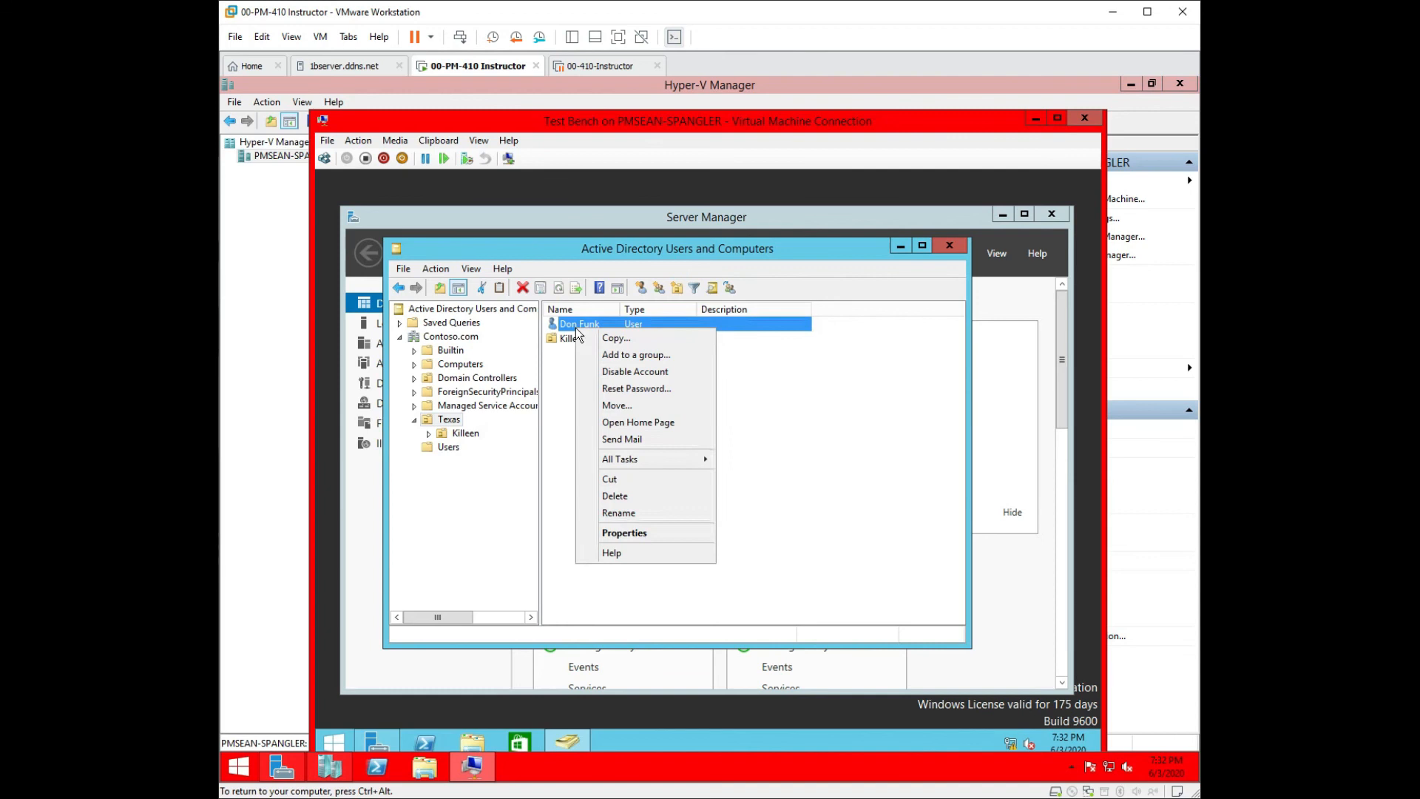
pyautogui.click(627, 405)
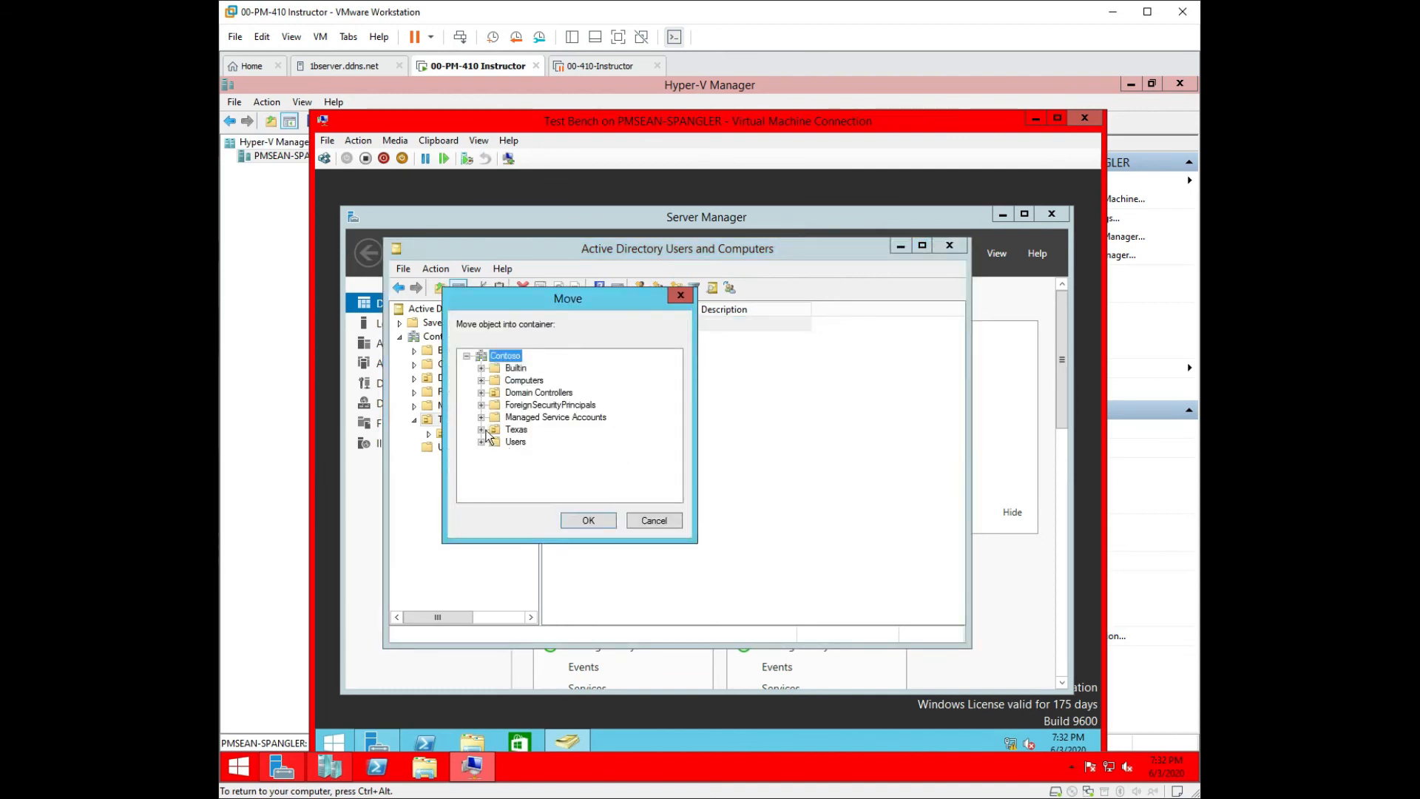
pyautogui.click(500, 442)
pyautogui.click(602, 518)
pyautogui.click(949, 245)
pyautogui.click(1051, 214)
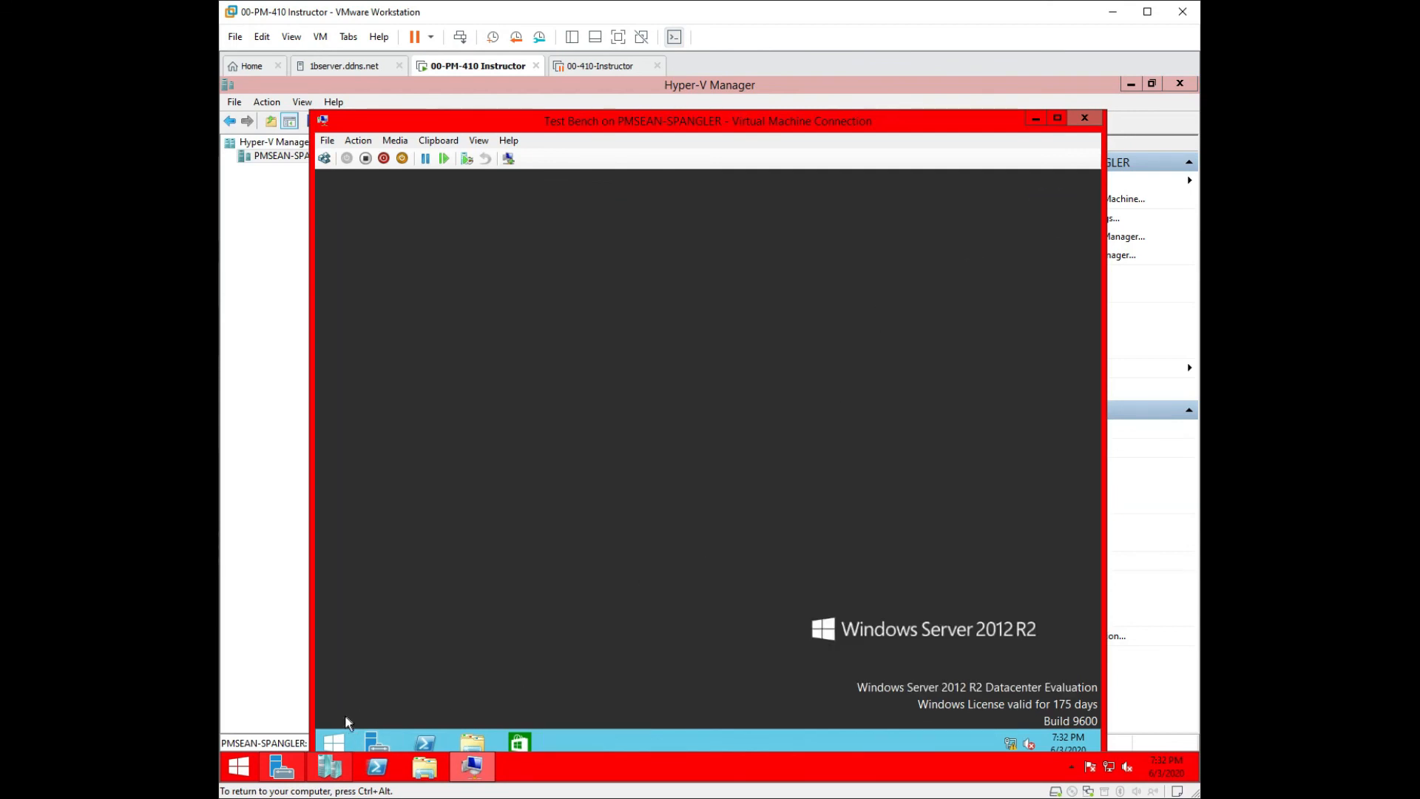
# Run gpupdate again in an elevated Command Prompt.
pyautogui.rightClick(345, 741)
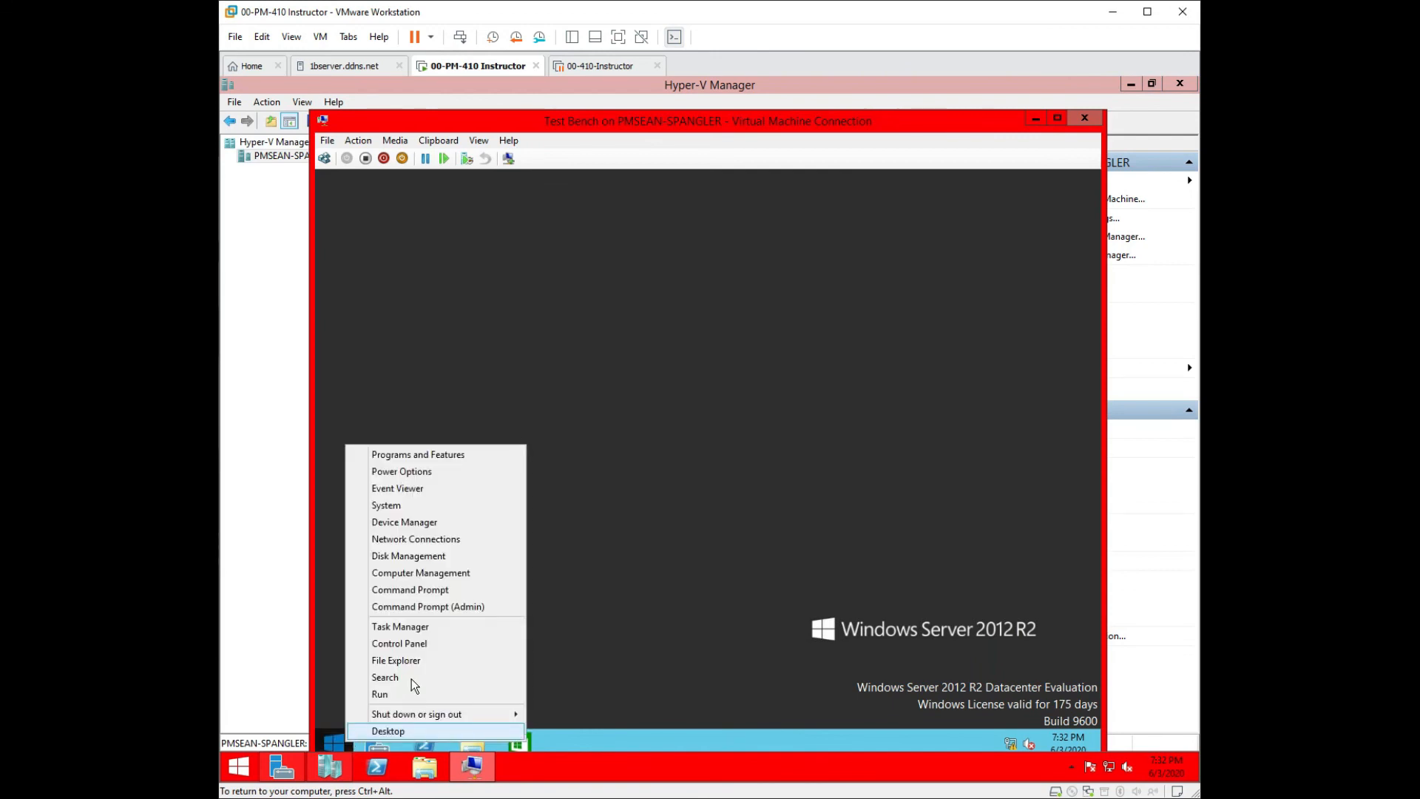
pyautogui.click(416, 608)
pyautogui.click(773, 482)
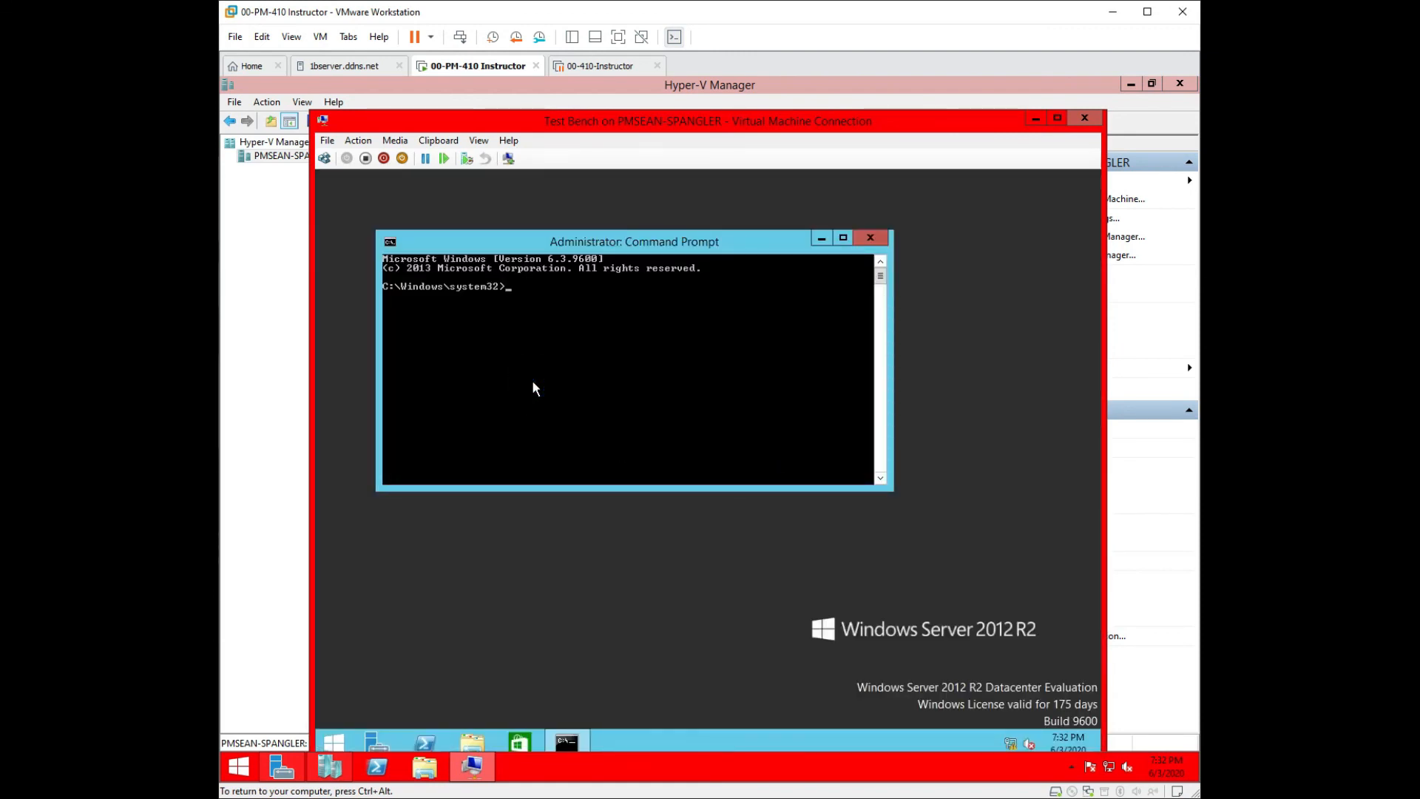
pyautogui.write('gpupdate')
pyautogui.press('Return')
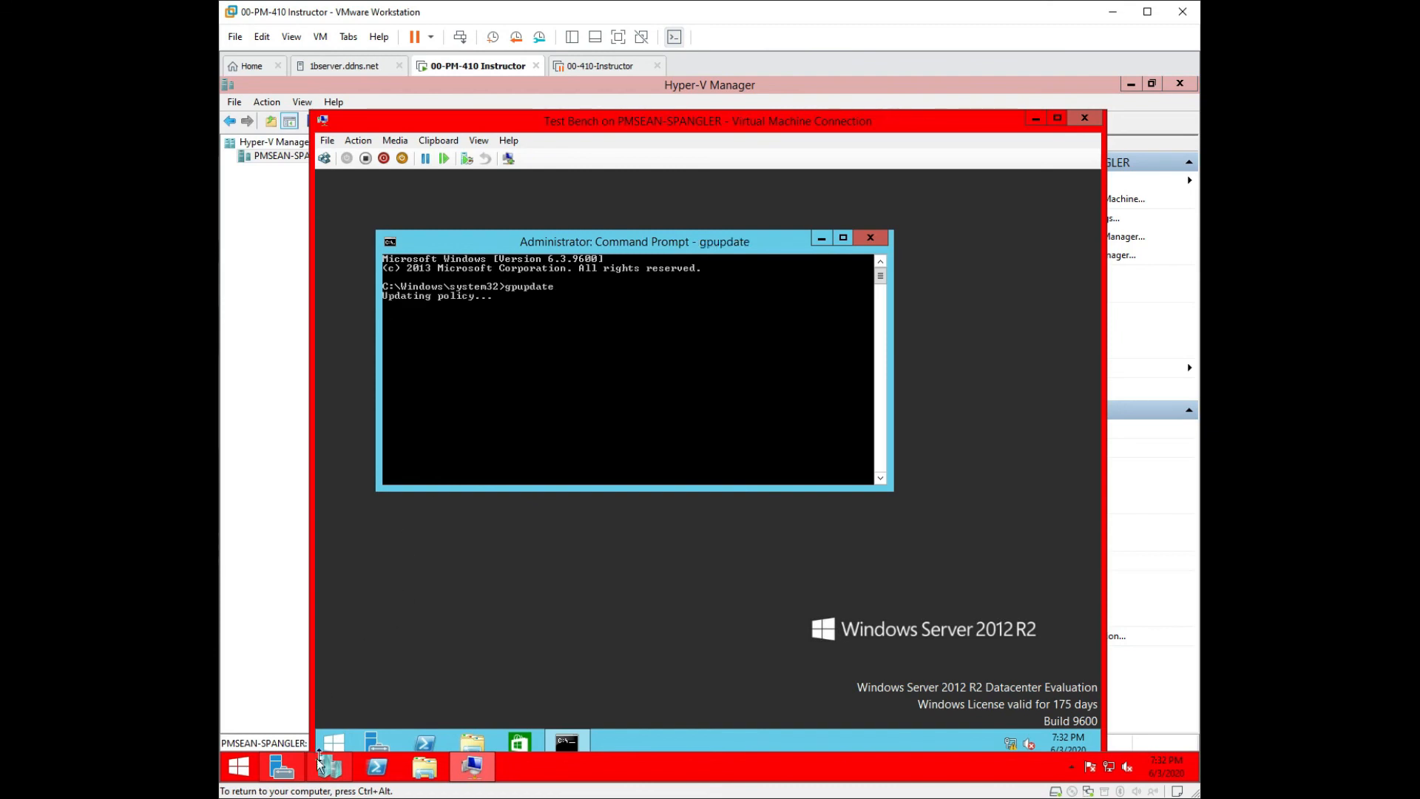
# Sign out of the VM session from the Start button's shut down menu.
pyautogui.moveTo(308, 769)
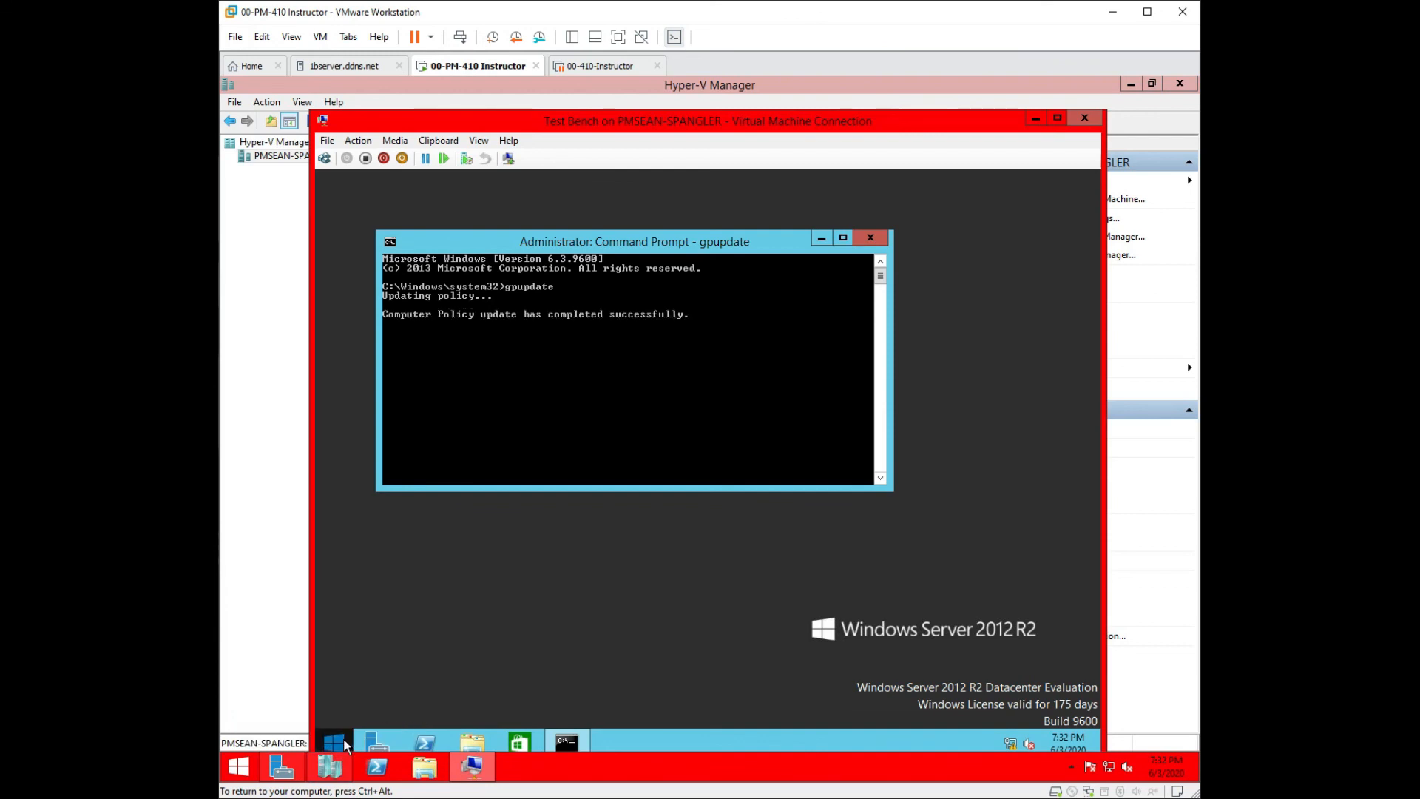
pyautogui.rightClick(344, 744)
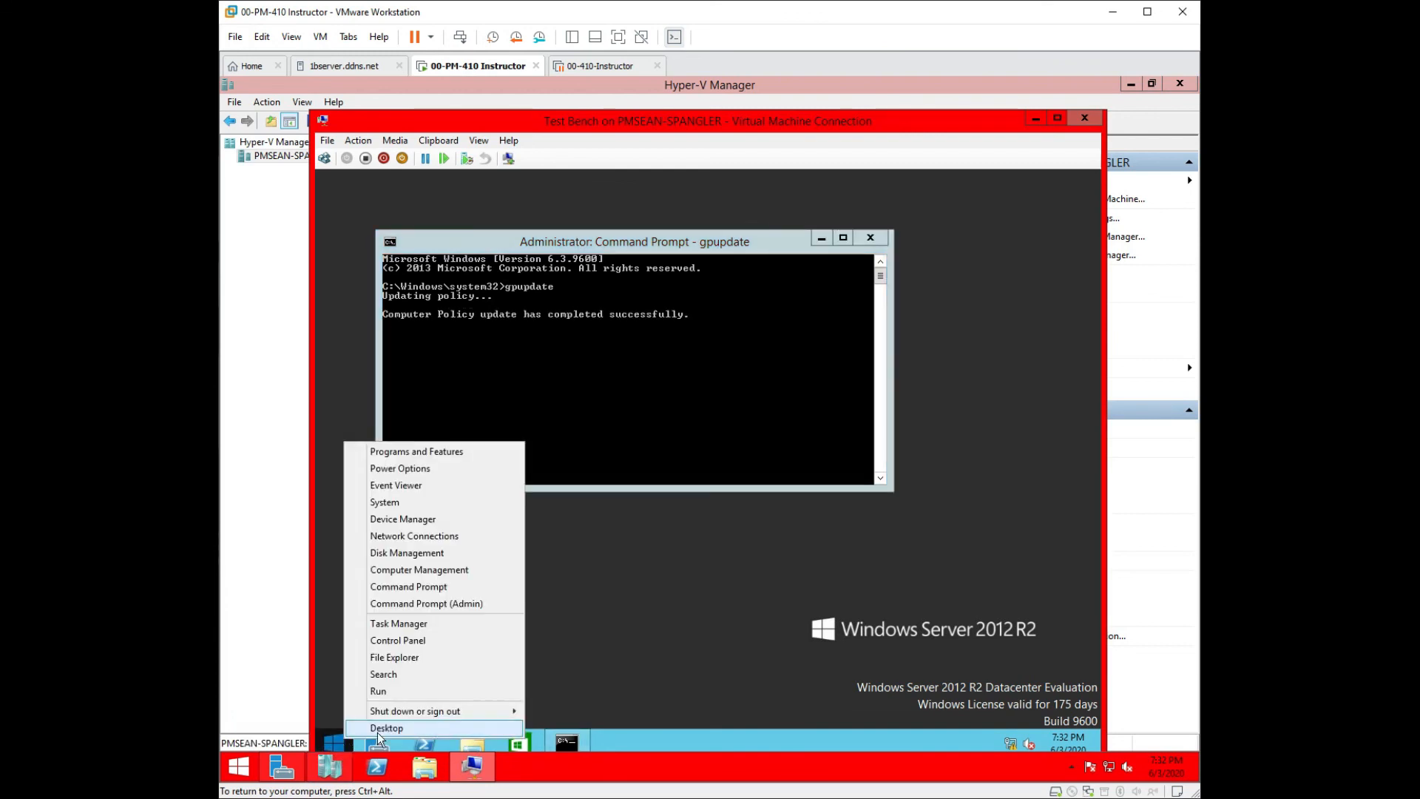
pyautogui.moveTo(434, 709)
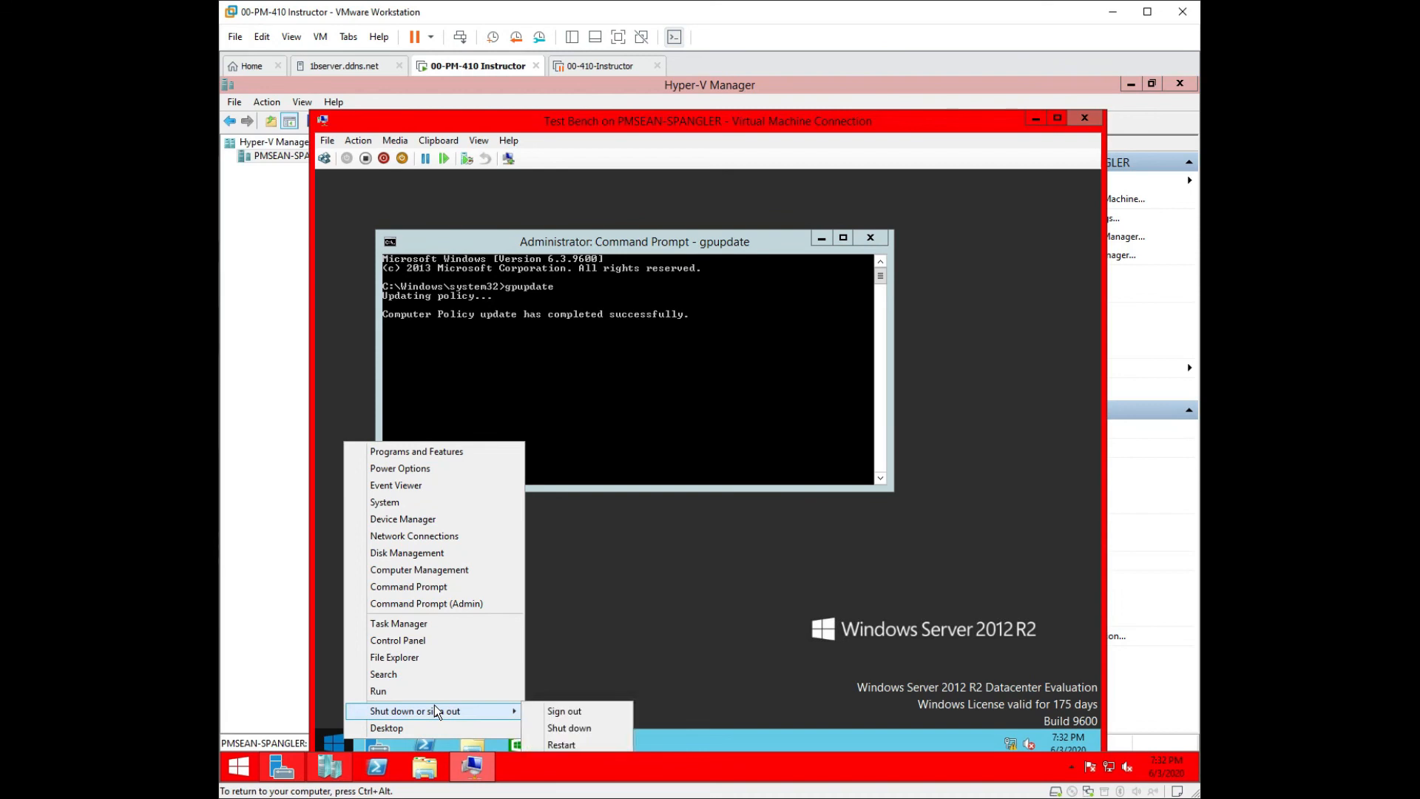
pyautogui.click(546, 712)
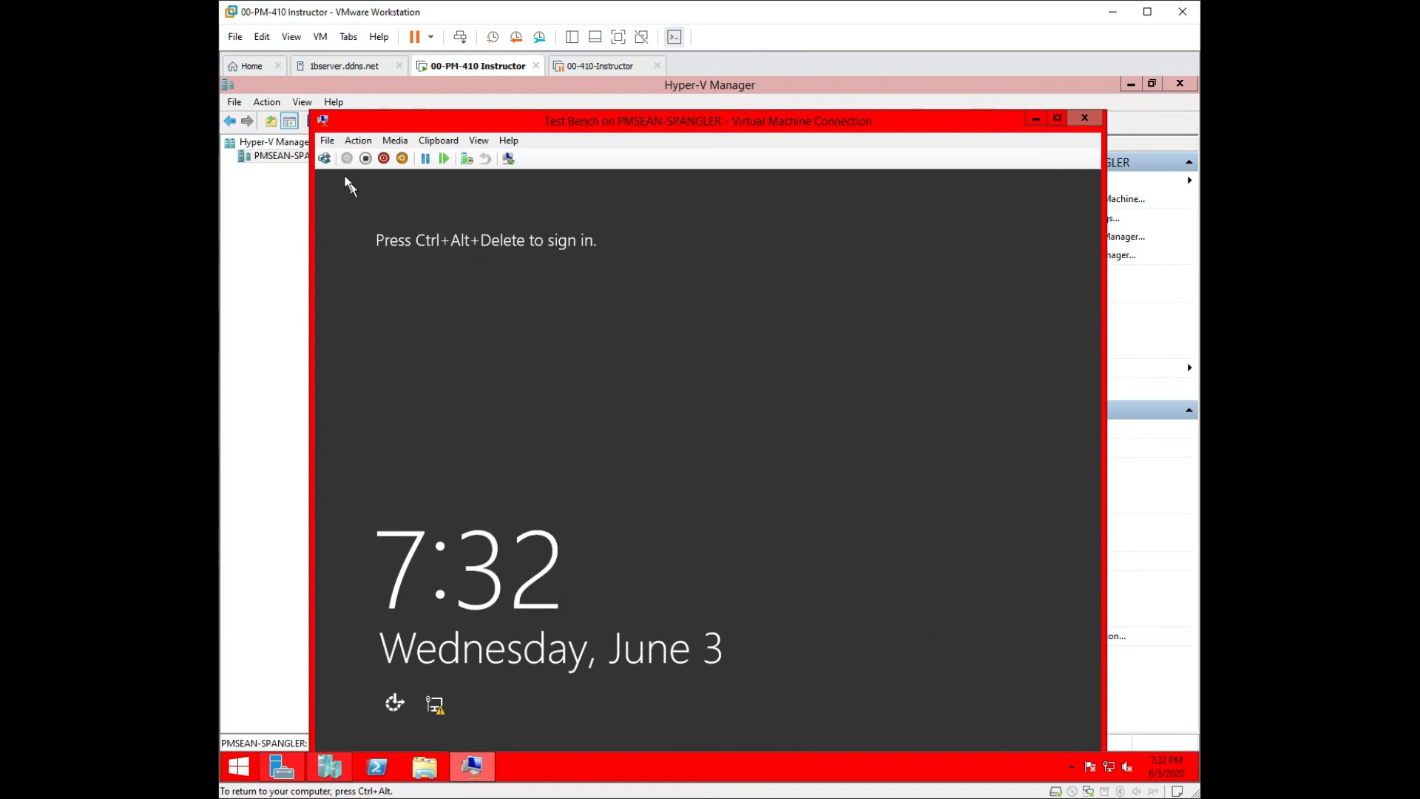
# Sign in to the VM as the test user with the account password, then reposition Server Manager.
pyautogui.click(324, 159)
pyautogui.click(628, 422)
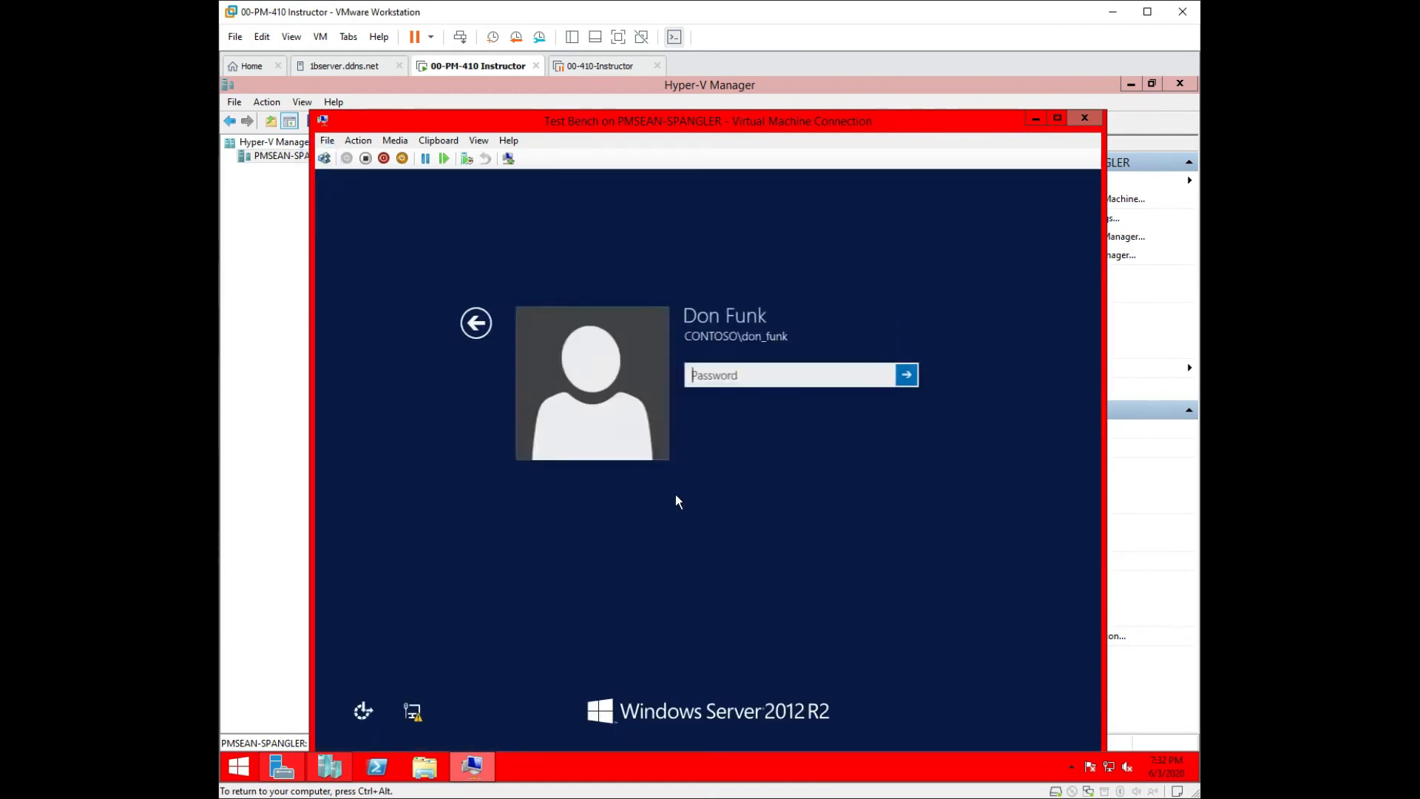
pyautogui.click(742, 376)
pyautogui.write('Pa$$w0rd')
pyautogui.press('Return')
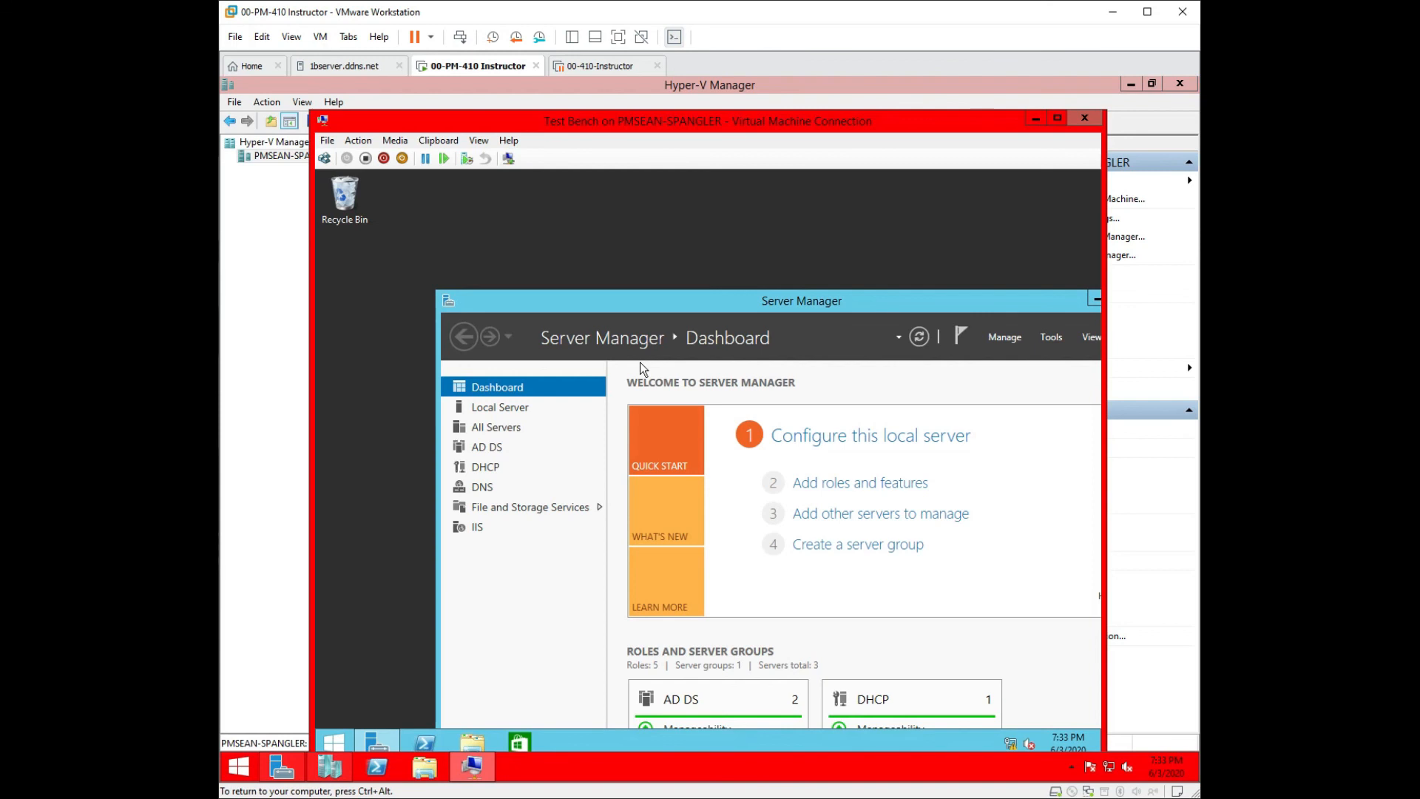
pyautogui.moveTo(880, 302); pyautogui.dragTo(775, 218)
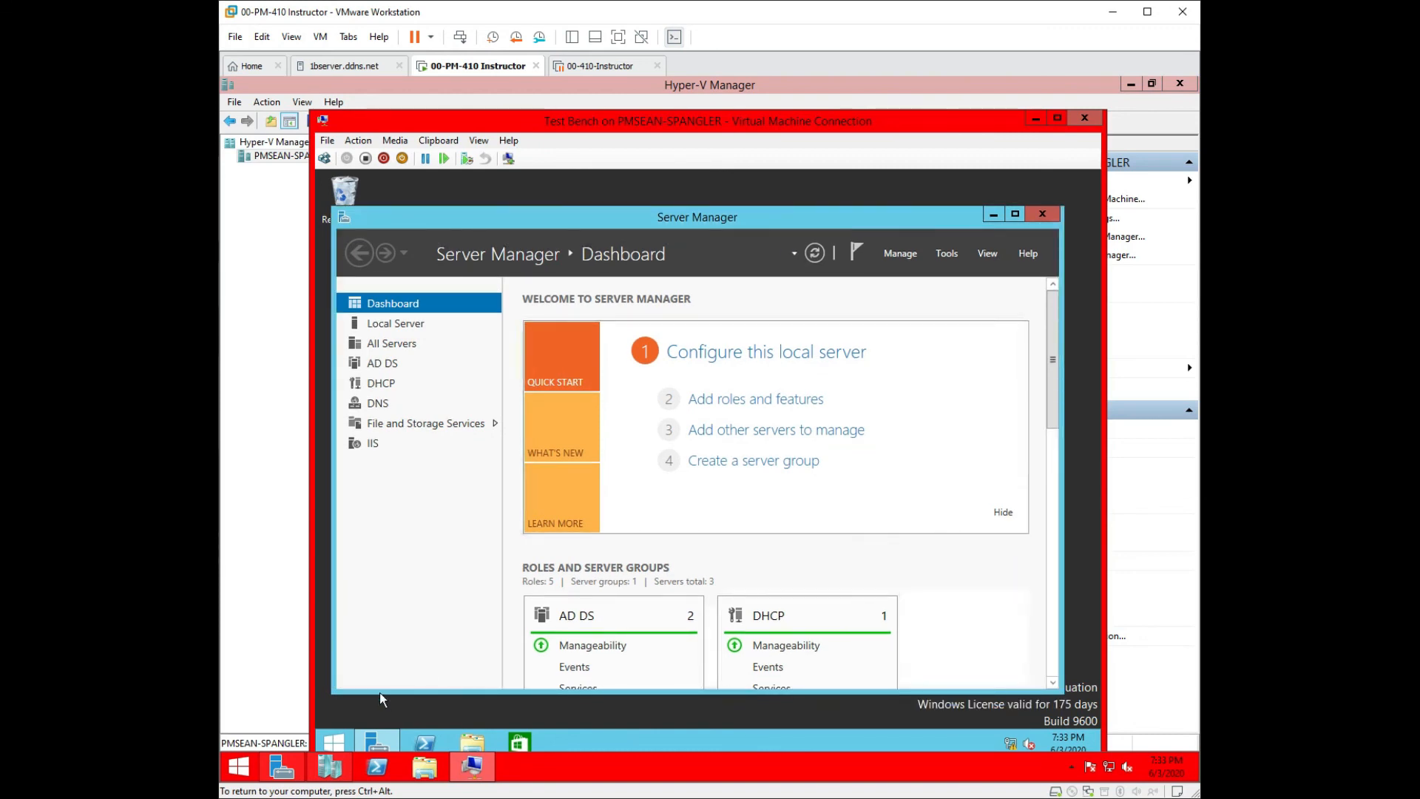
# Sign the test user out via Start's sign-out option and release input back to the host with Ctrl+Alt.
pyautogui.rightClick(339, 739)
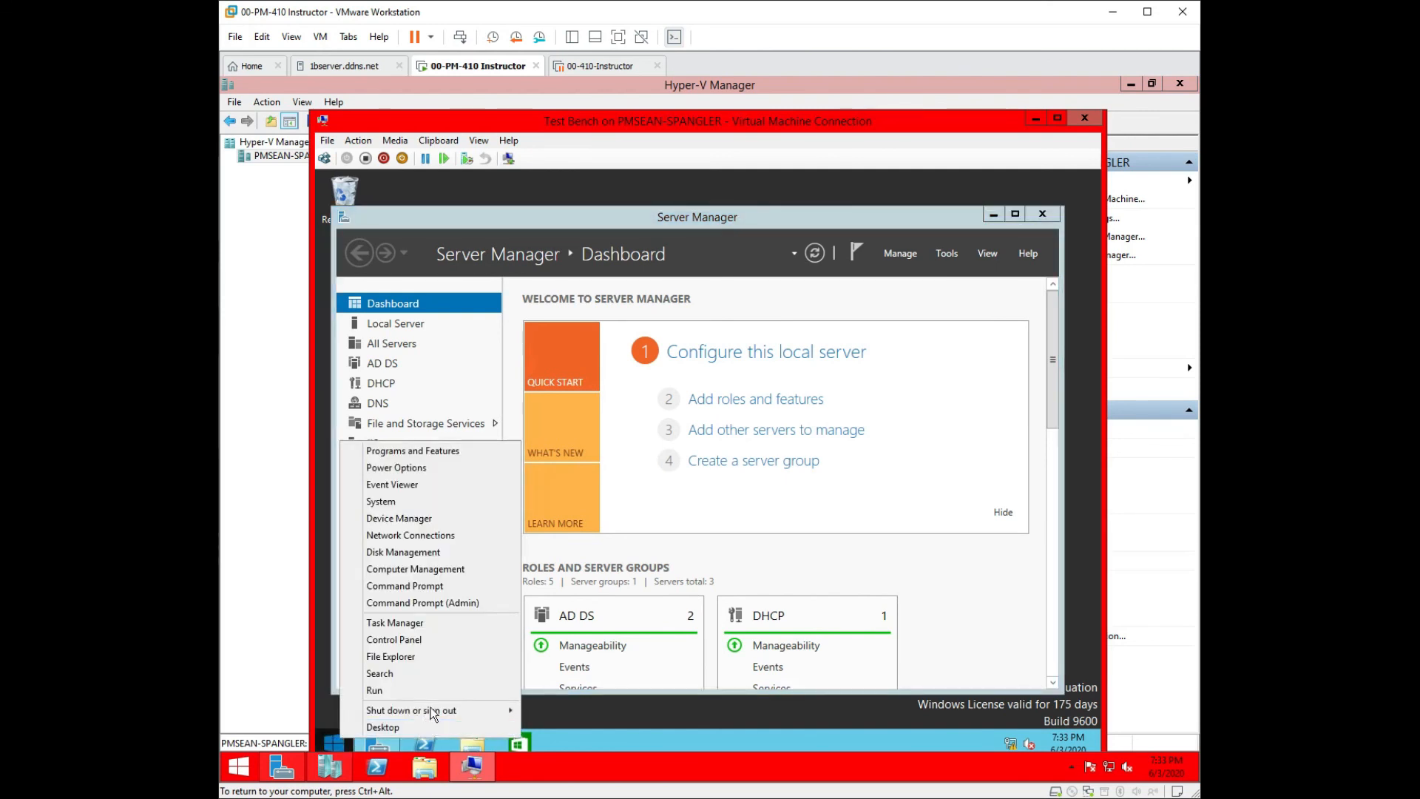
pyautogui.moveTo(508, 710)
pyautogui.click(560, 711)
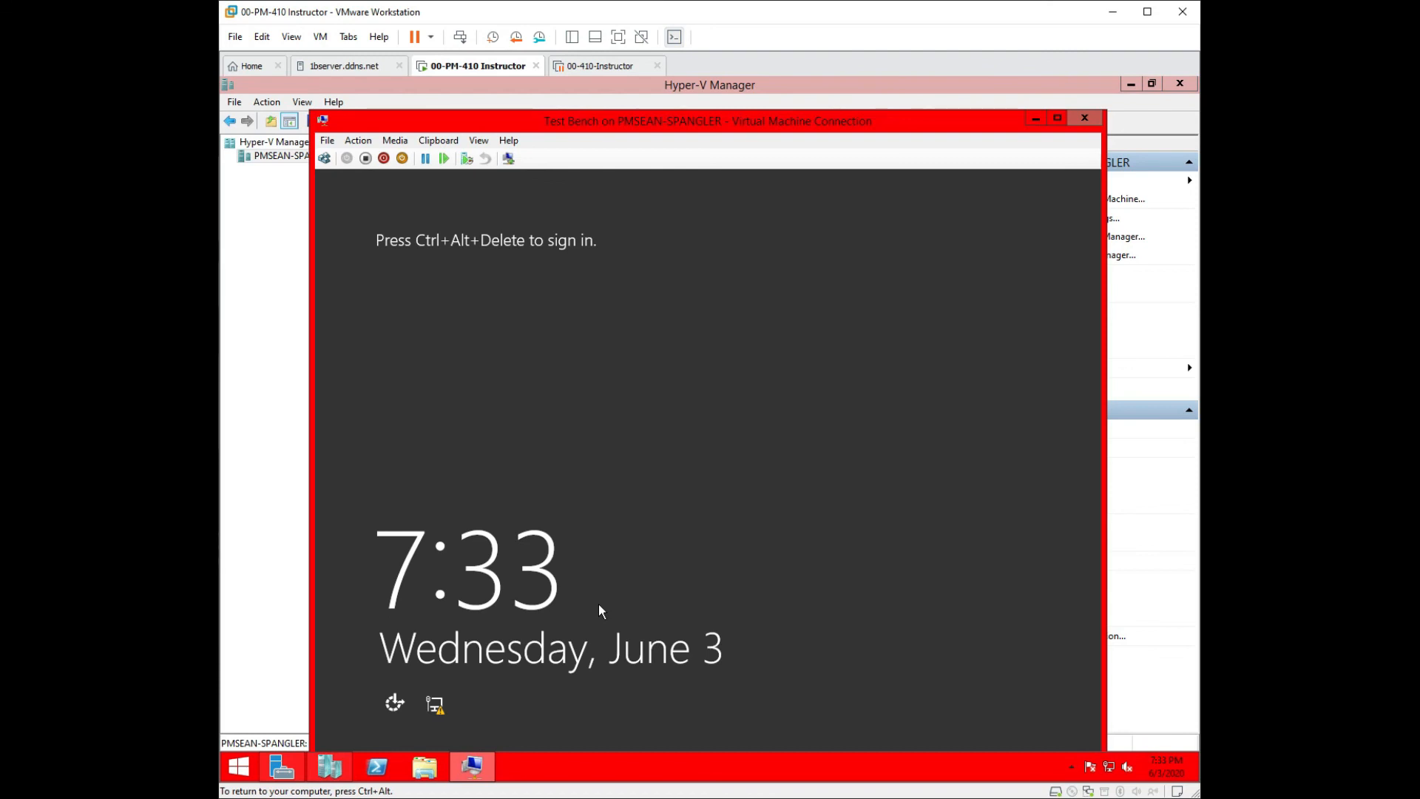
pyautogui.hotkey('ctrl', 'alt')
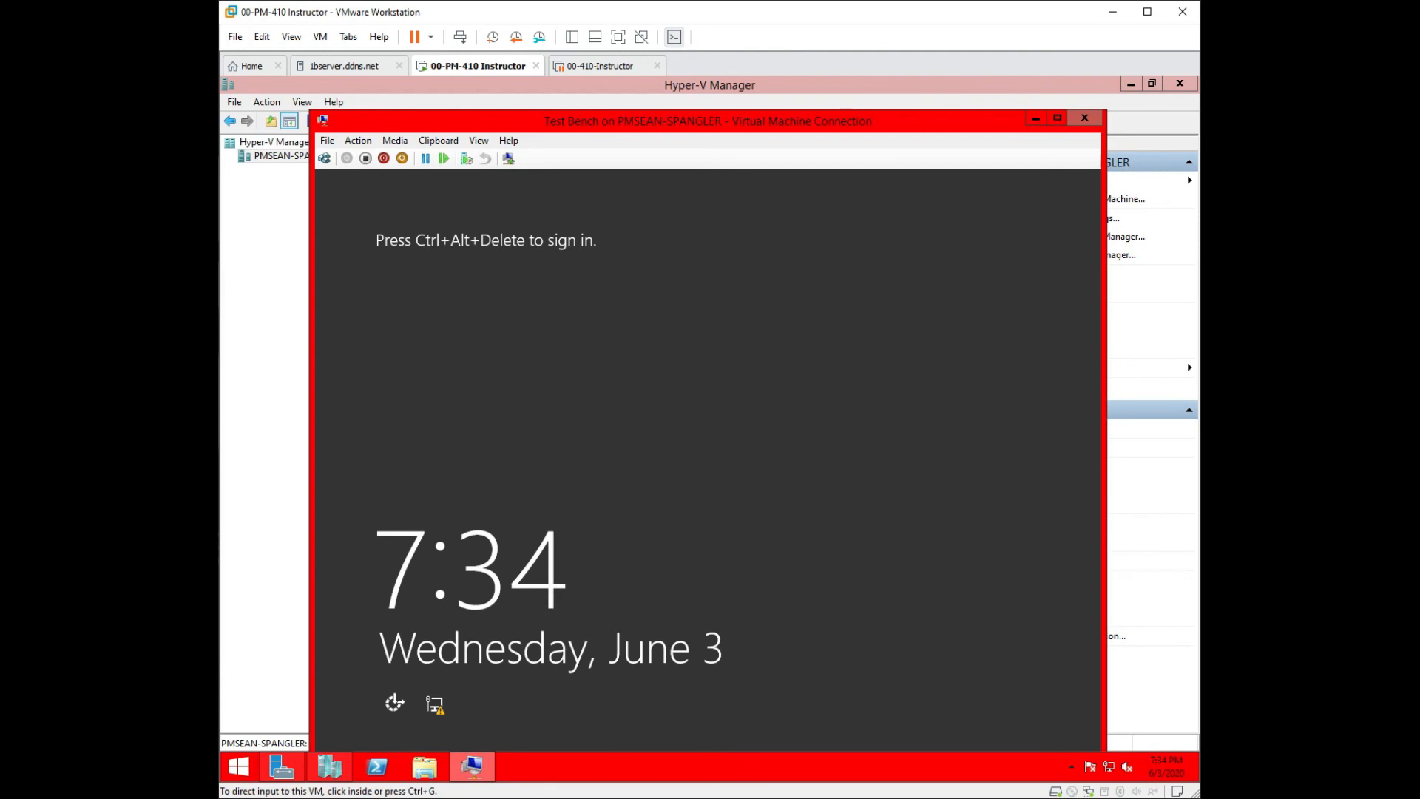